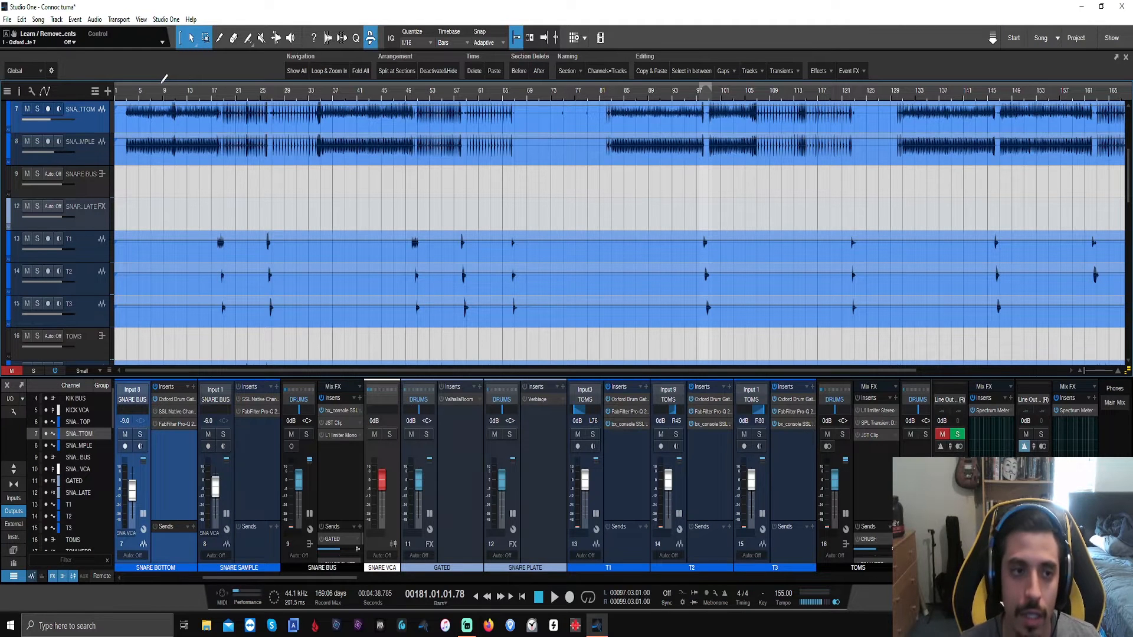
Step: Play the song from bar 2 through about bar 20 to hear the current mix
left_click(122, 94)
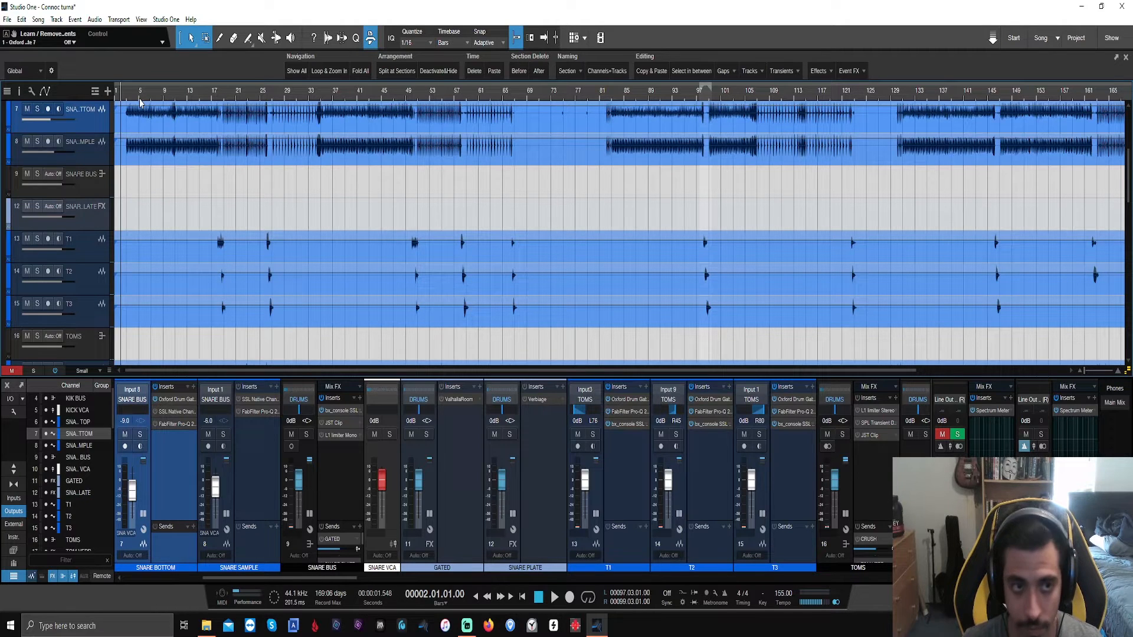
key("space")
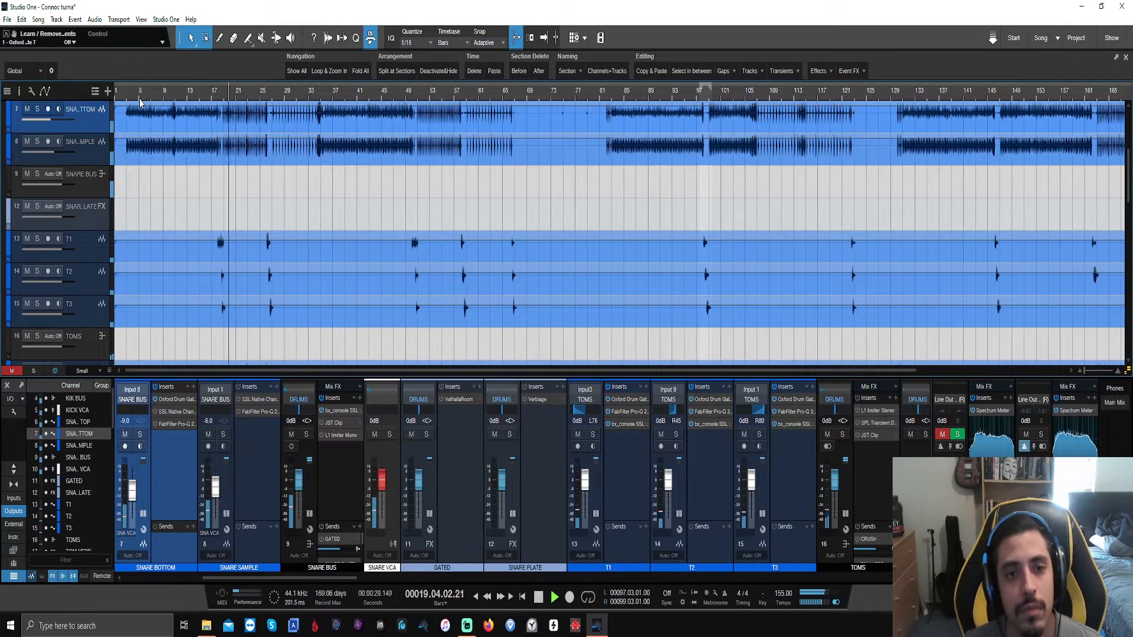
key("space")
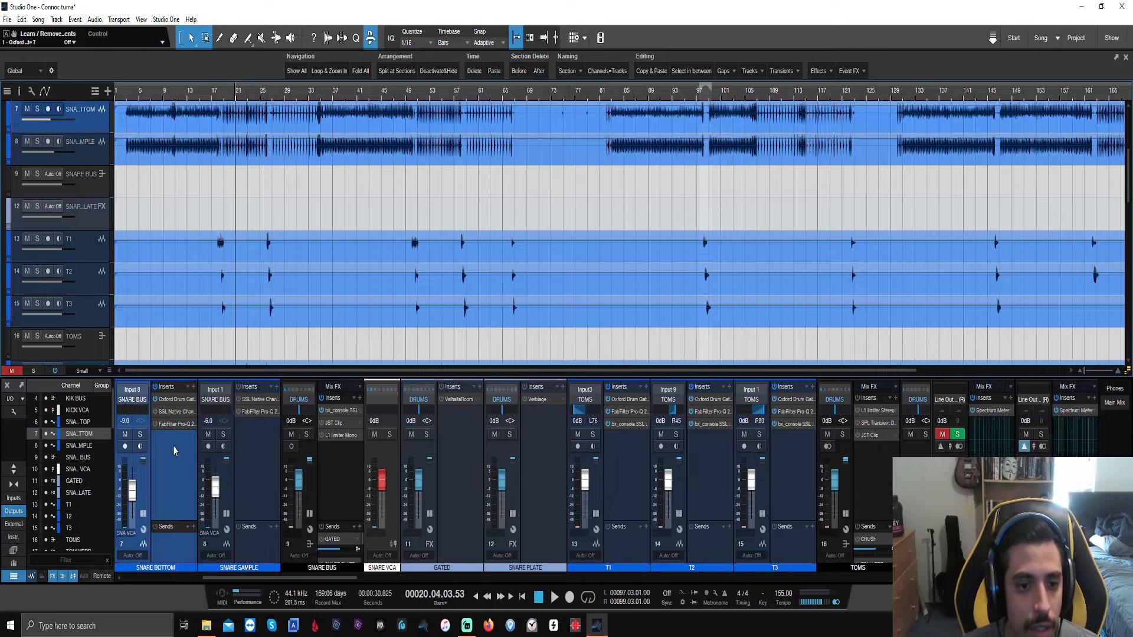
Step: Examine the MIXDOWN bus inserts one by one: SSL Native Bus Compressor 2, NLS Buss, Kramer Tape and Slate Digital FG-X
left_click_drag(238, 578, 401, 542)
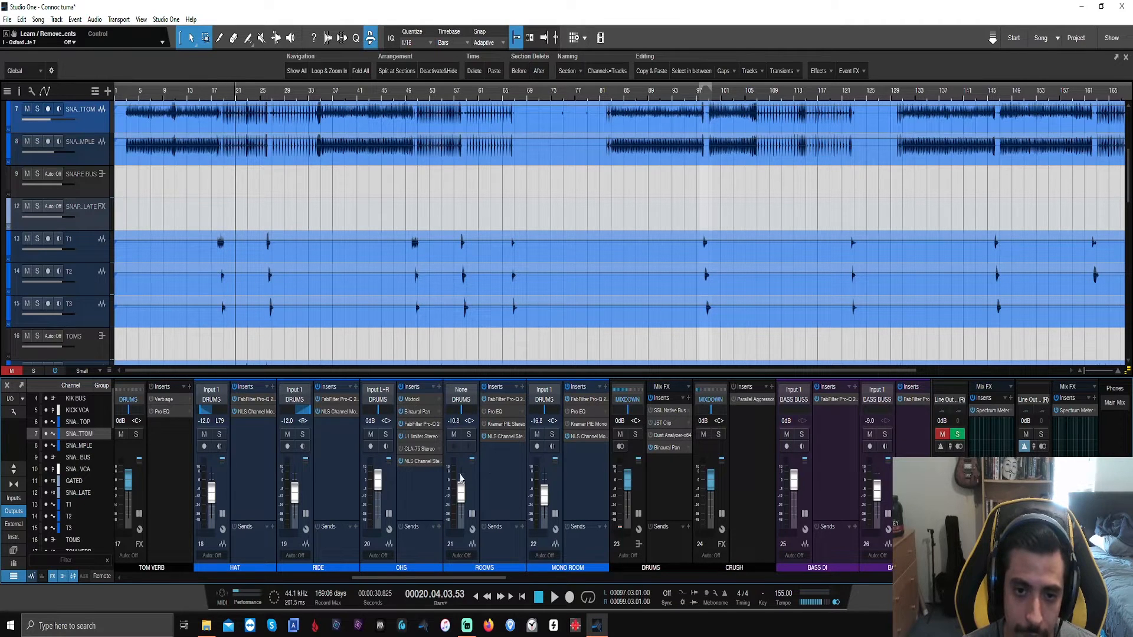
scroll(241, 250, "down", 4)
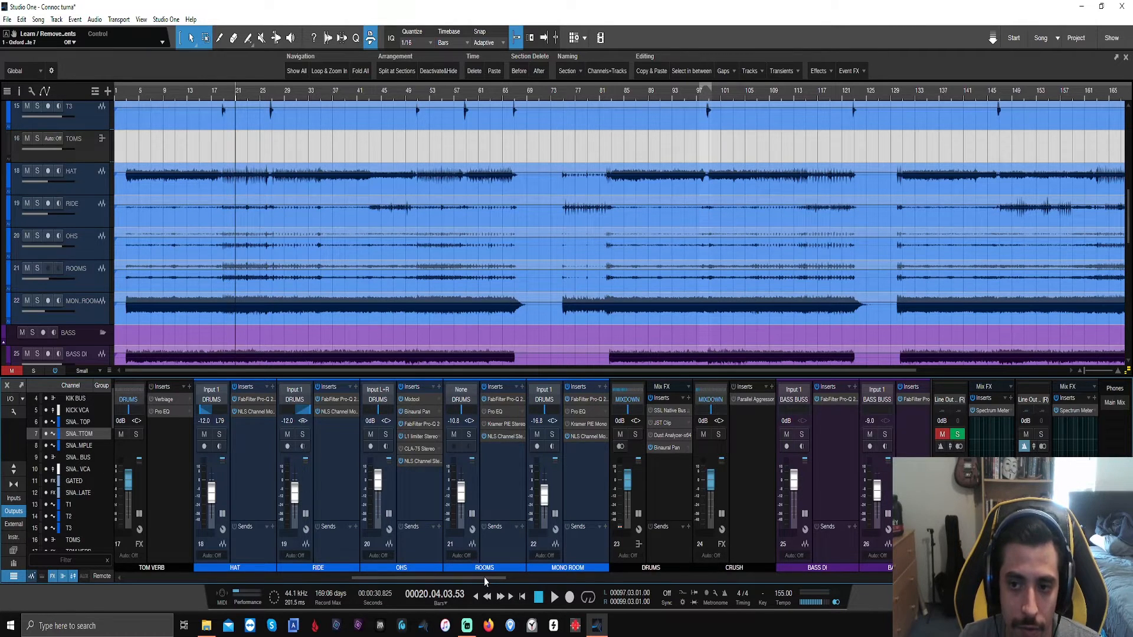
left_click_drag(484, 577, 809, 575)
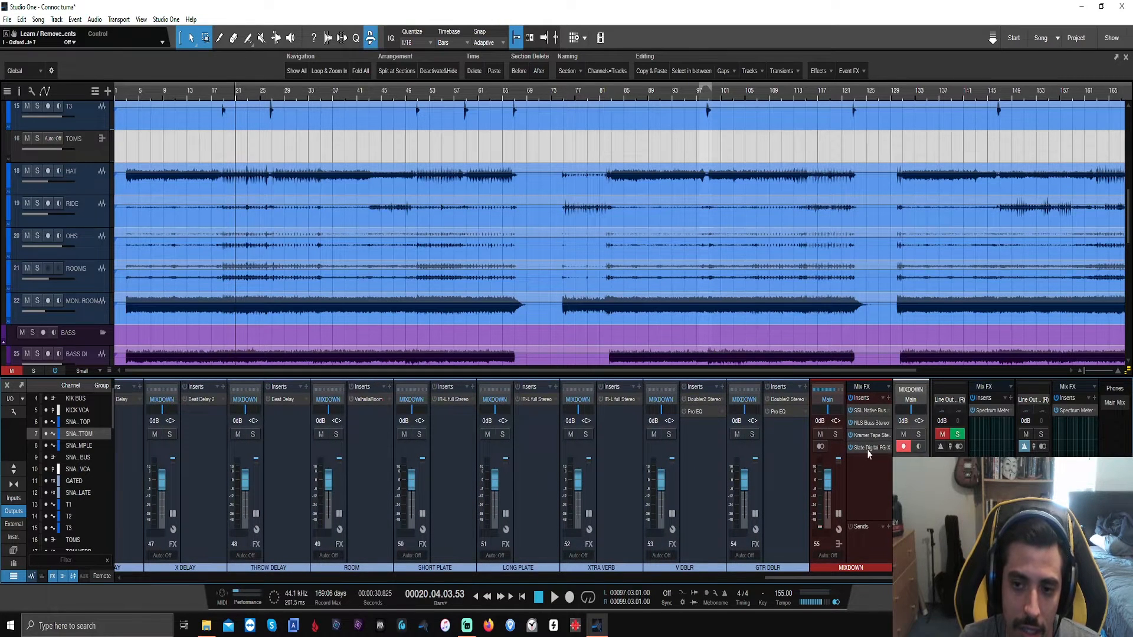
mouse_move(839, 580)
left_mouse_down()
mouse_move(563, 576)
mouse_move(844, 576)
left_mouse_up()
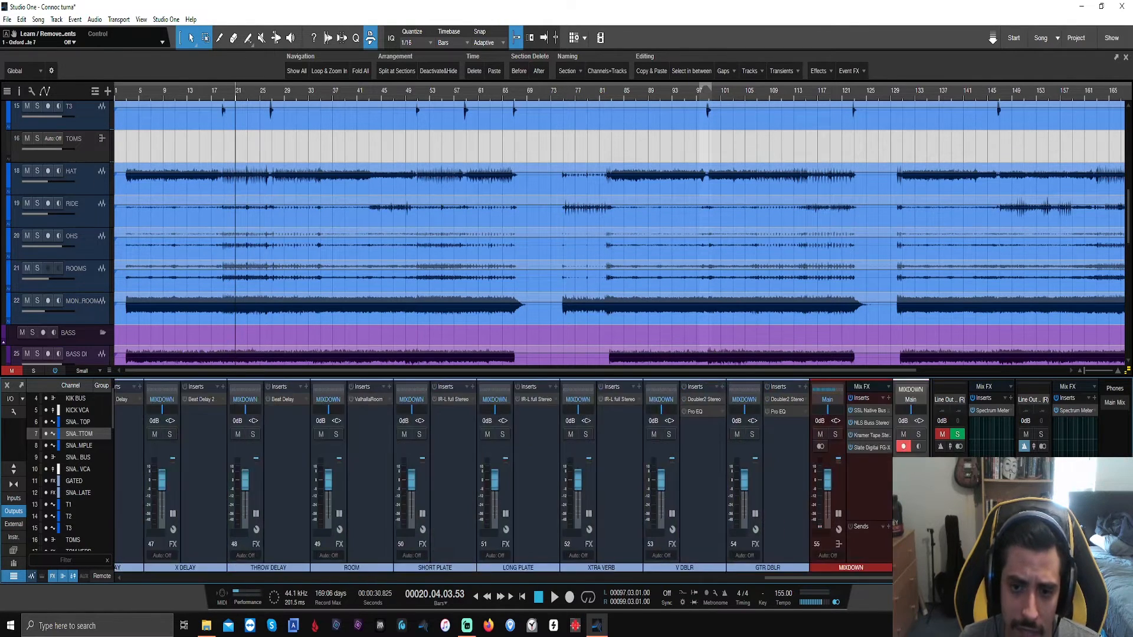
double_click(869, 409)
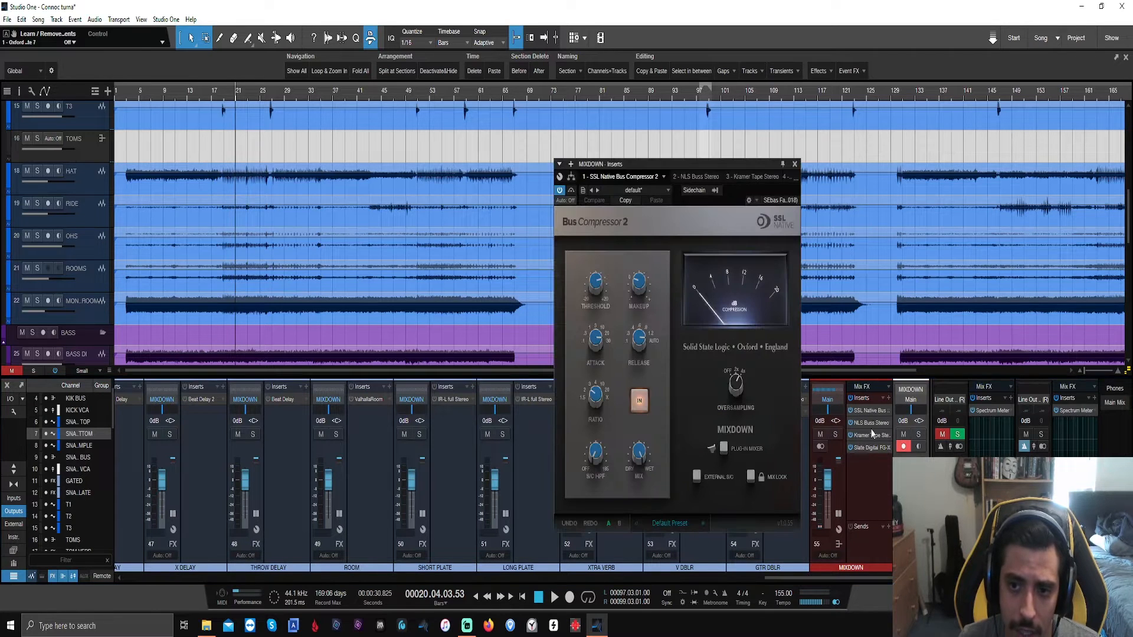
double_click(869, 423)
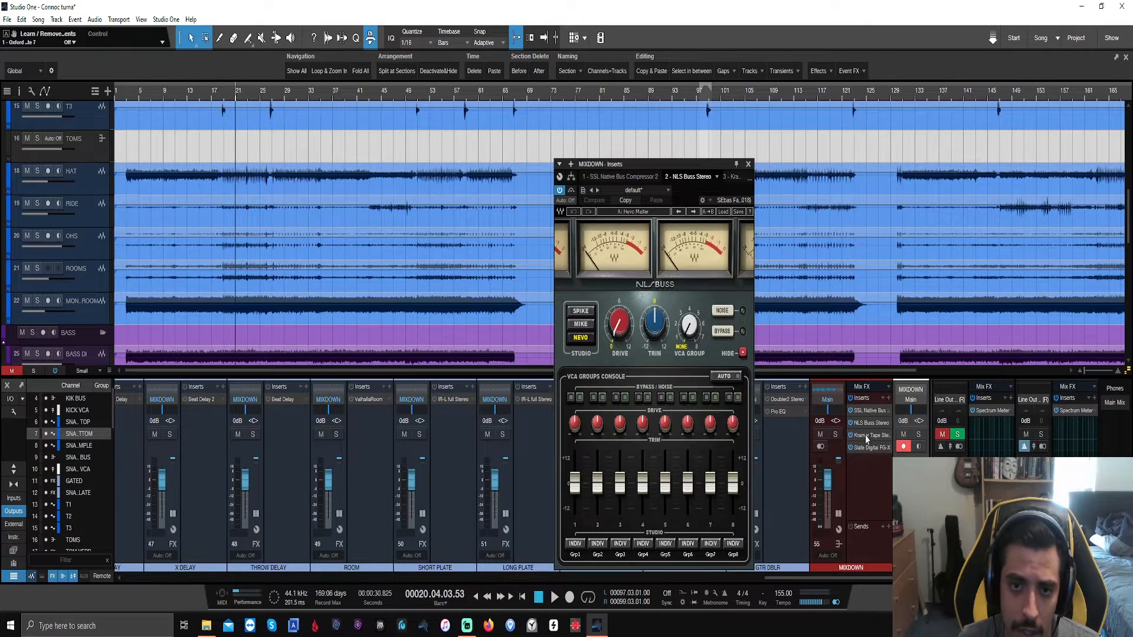
double_click(869, 435)
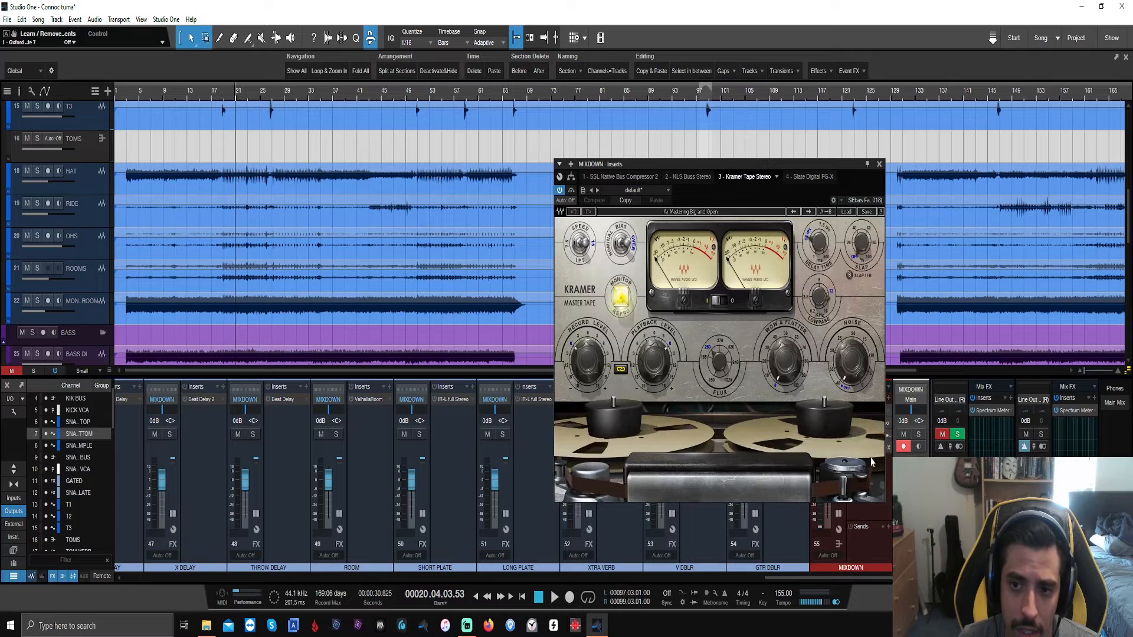
left_click(813, 183)
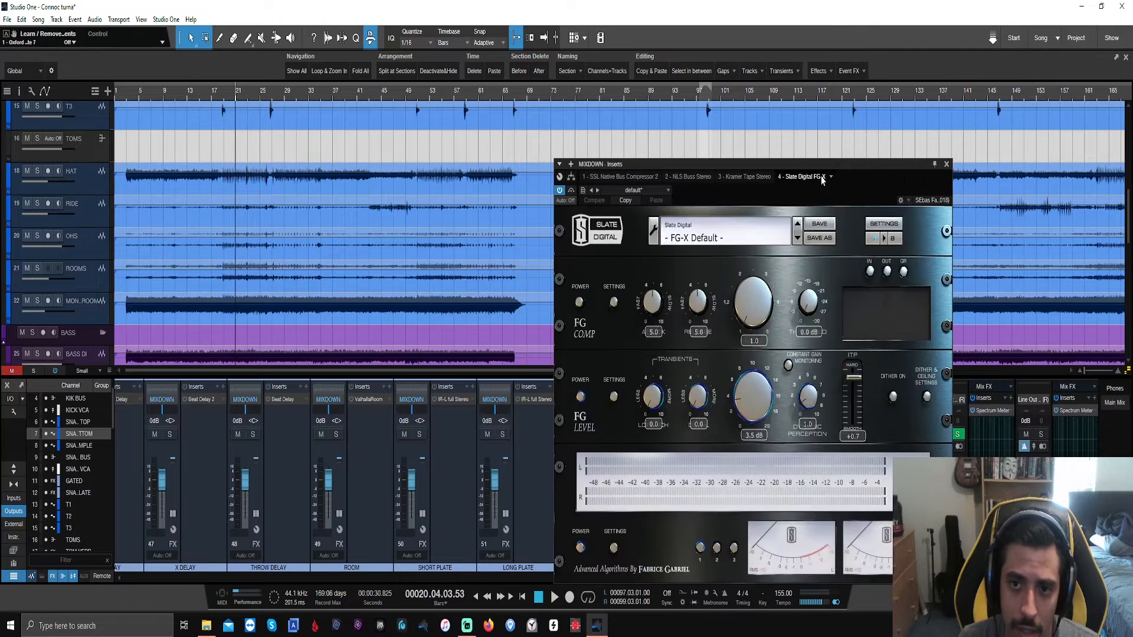
left_click(943, 163)
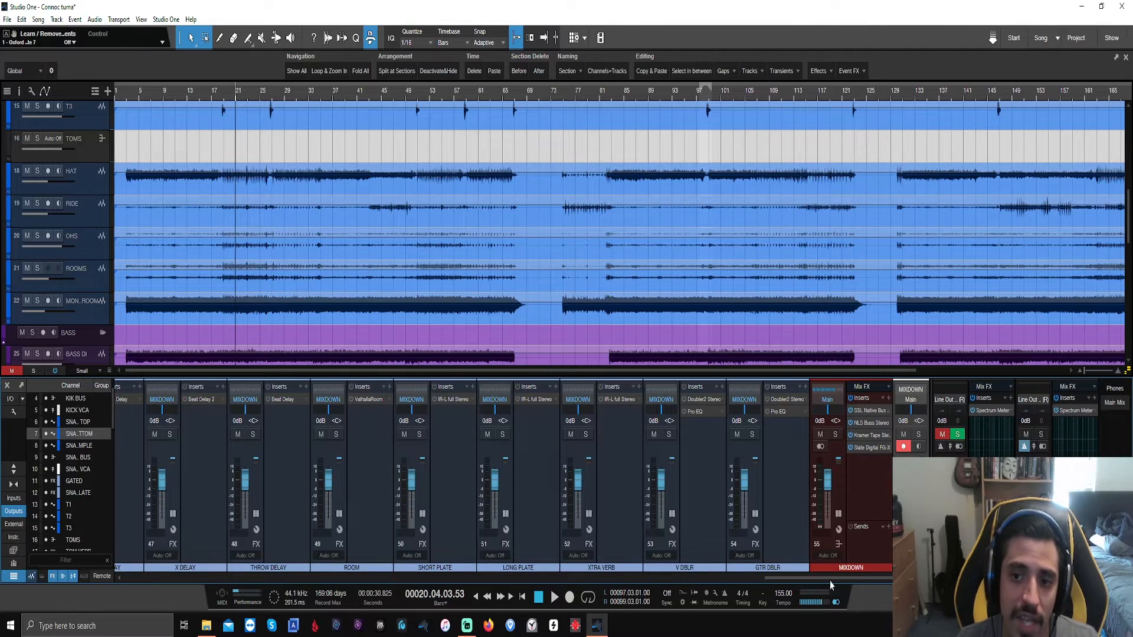
Step: Show the DRUMS bus's SSL Native Bus Compressor 2, move the playback position to bar 3 and solo the DRUMS bus
left_click_drag(830, 580, 525, 542)
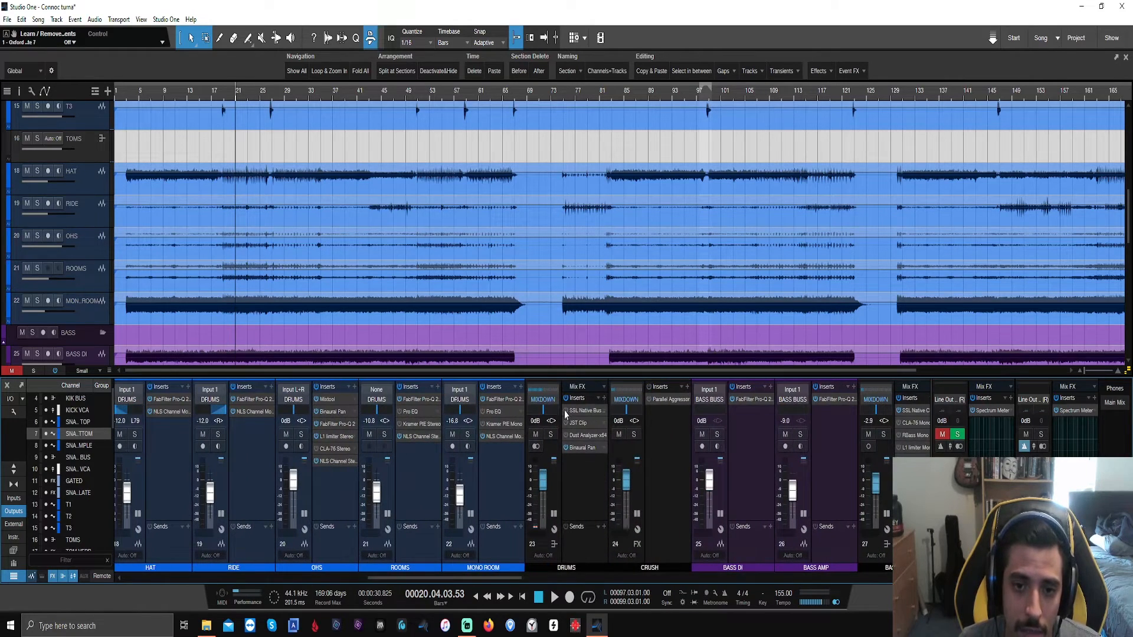
left_click(588, 410)
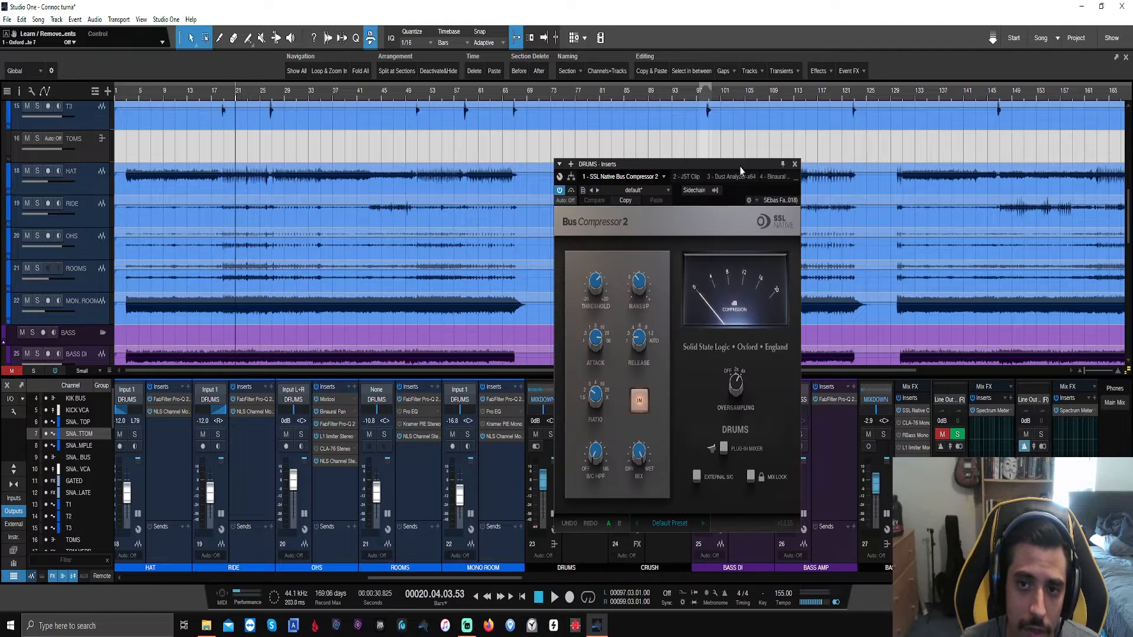
left_click(126, 93)
left_click_drag(721, 167, 860, 189)
left_click(550, 434)
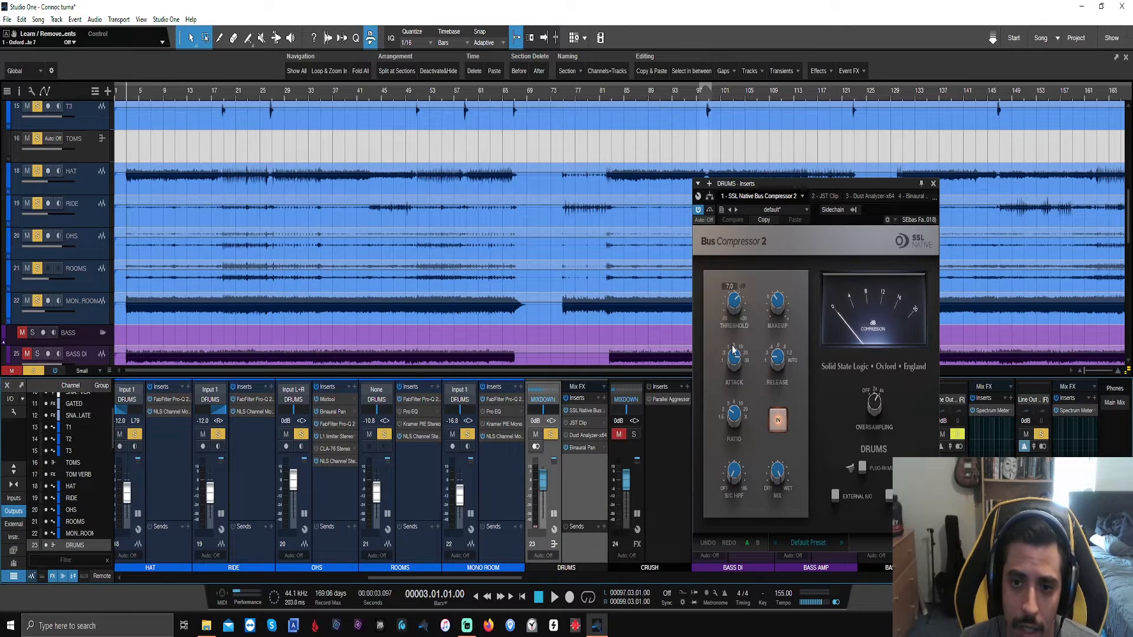
Step: Set the DRUMS bus compressor's attack to 30 ms and its ratio to 4:1, then close the plug-in
left_click(733, 363)
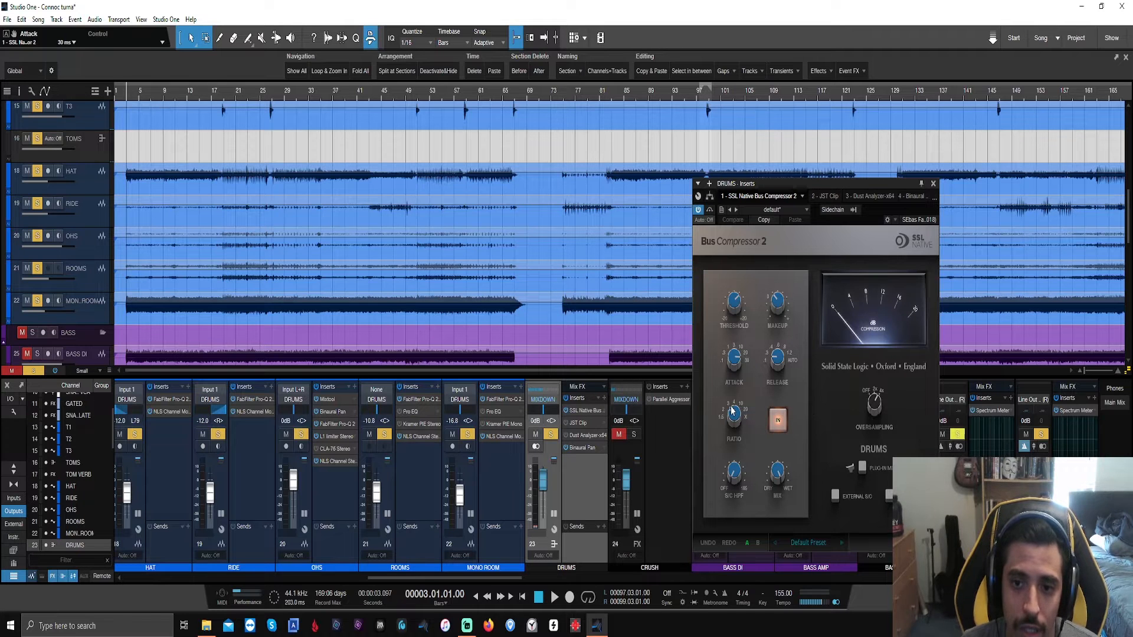
left_click_drag(732, 411, 734, 376)
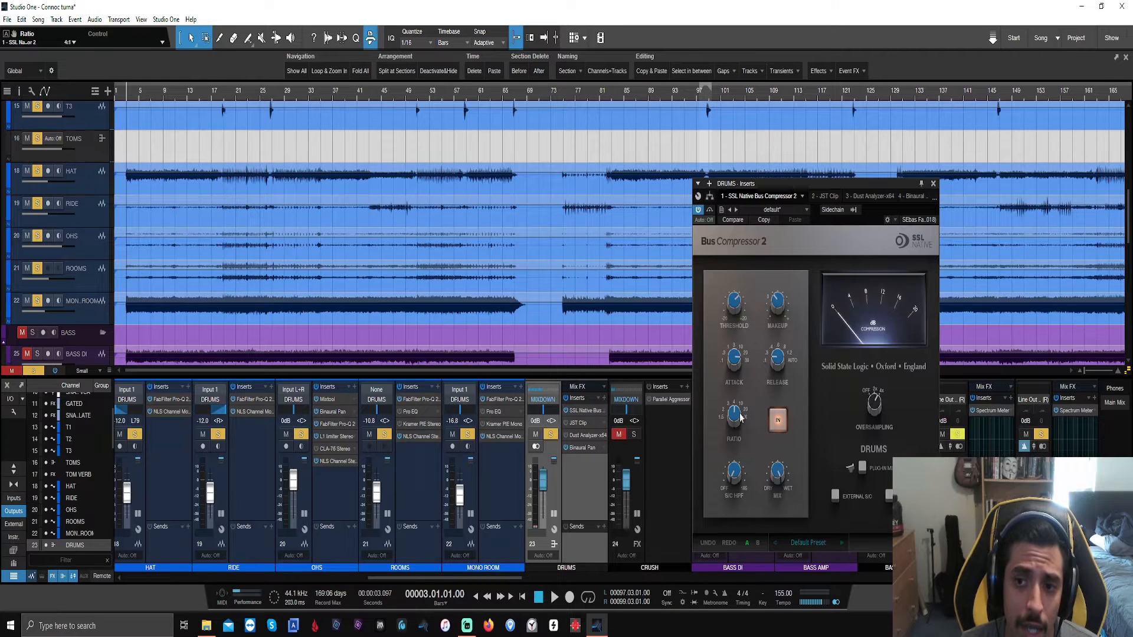
left_click(933, 185)
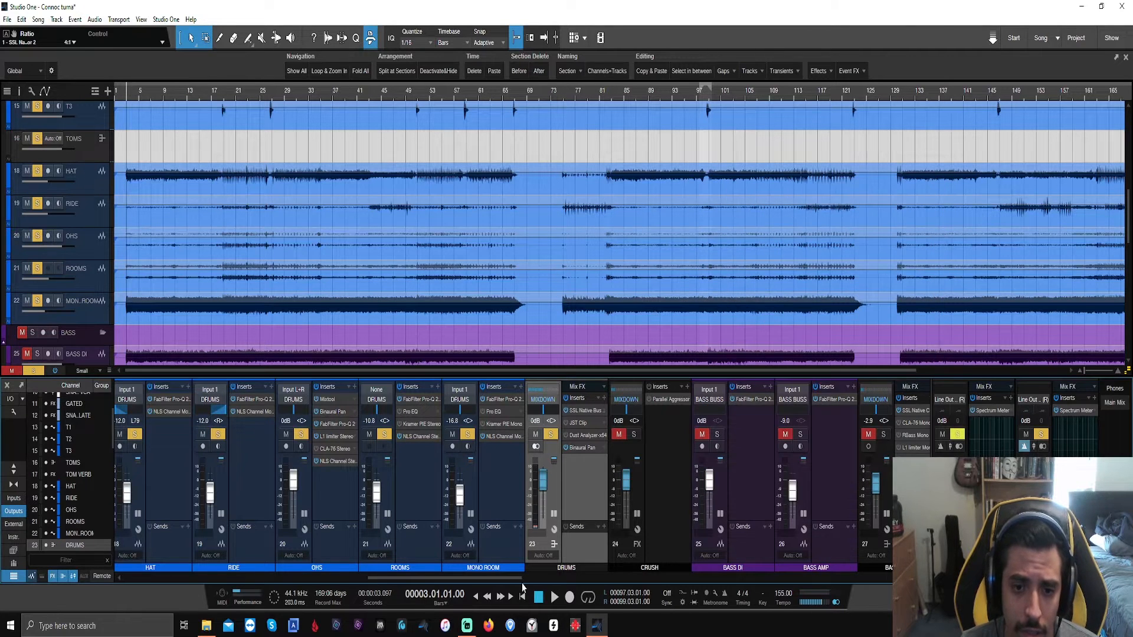
Step: Unsolo the DRUMS bus and set the MIXDOWN bus compressor's threshold to 5.0 dB while the song plays
left_click_drag(519, 578, 761, 578)
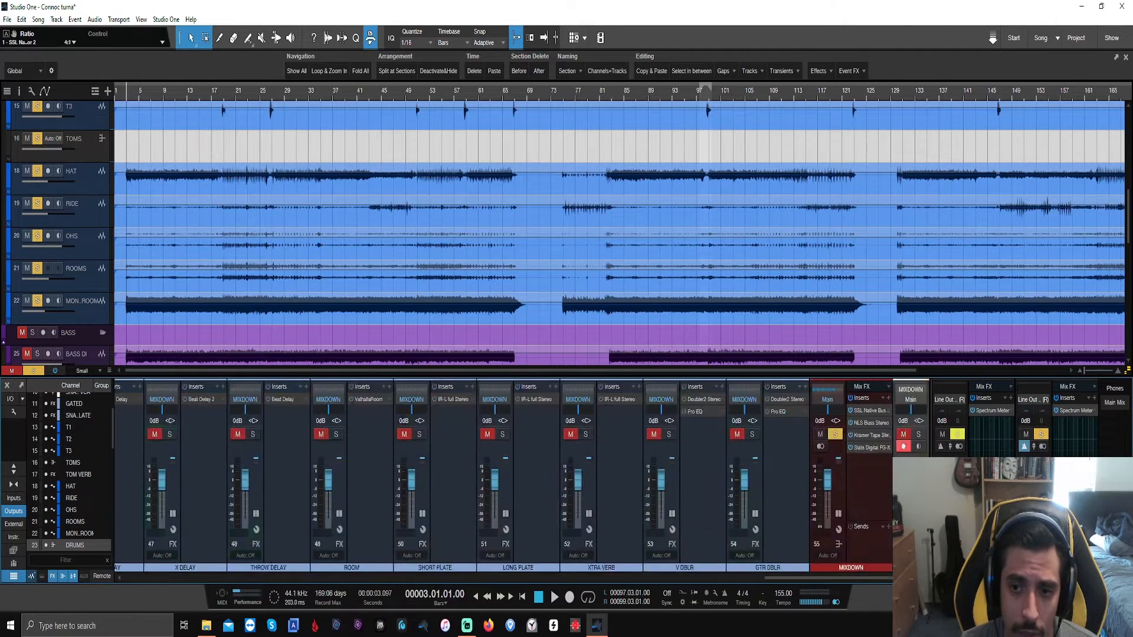
double_click(865, 411)
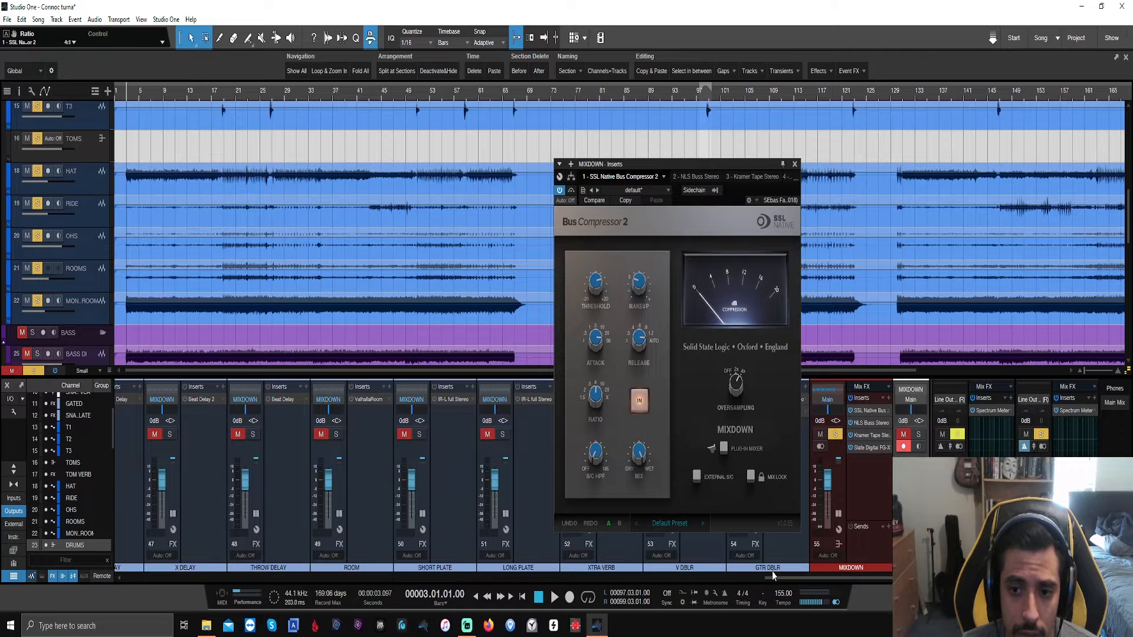
left_click_drag(773, 578, 412, 577)
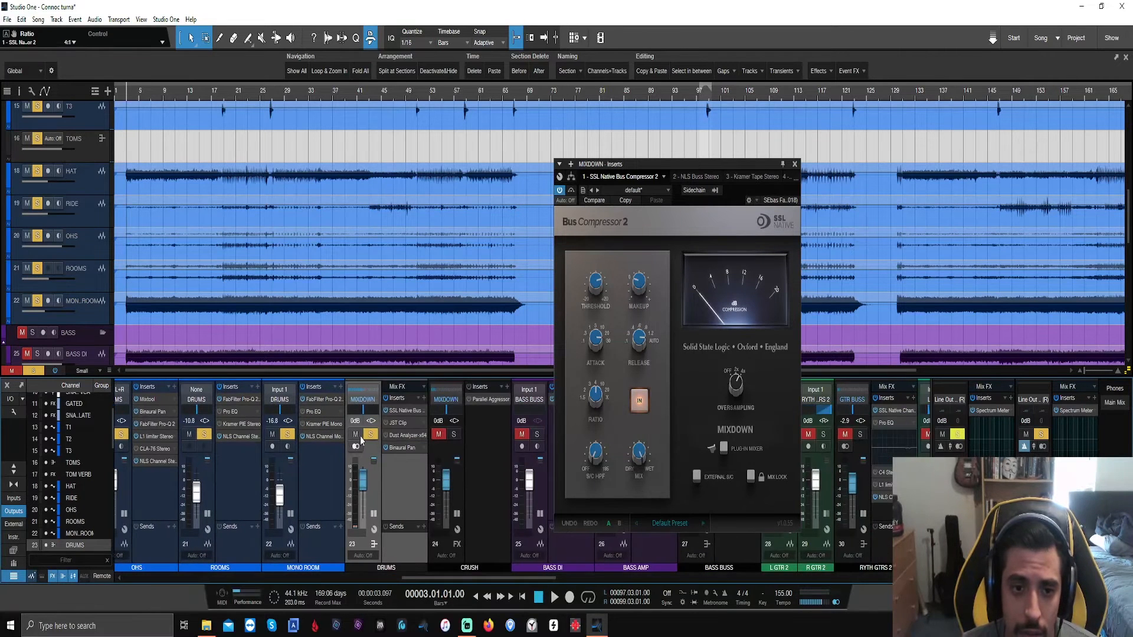
left_click(371, 436)
key("space")
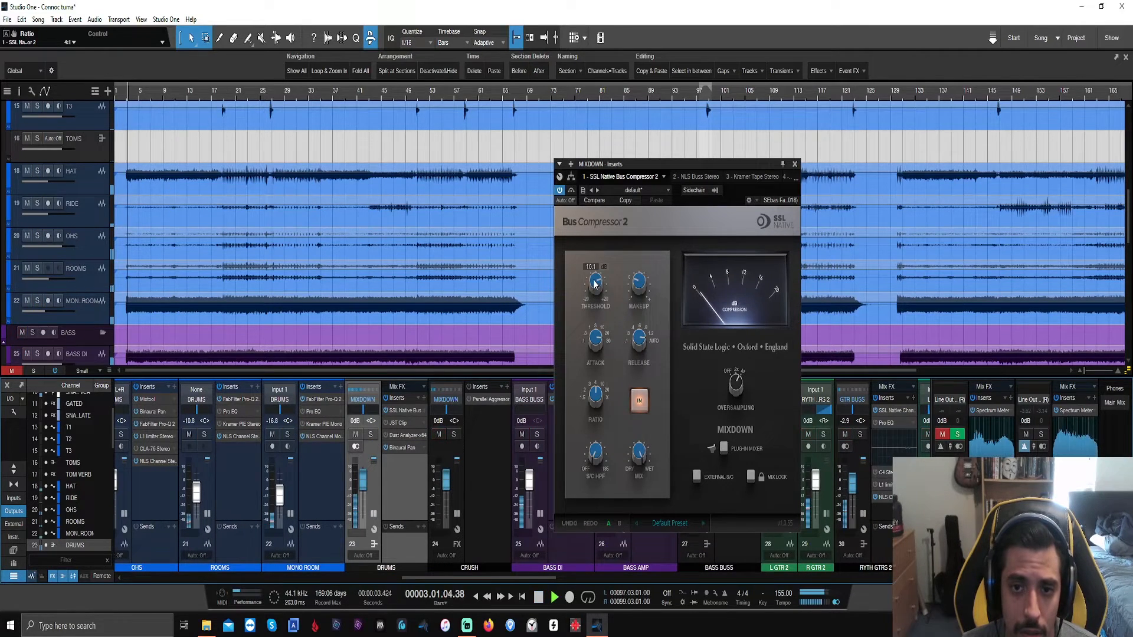
mouse_move(595, 302)
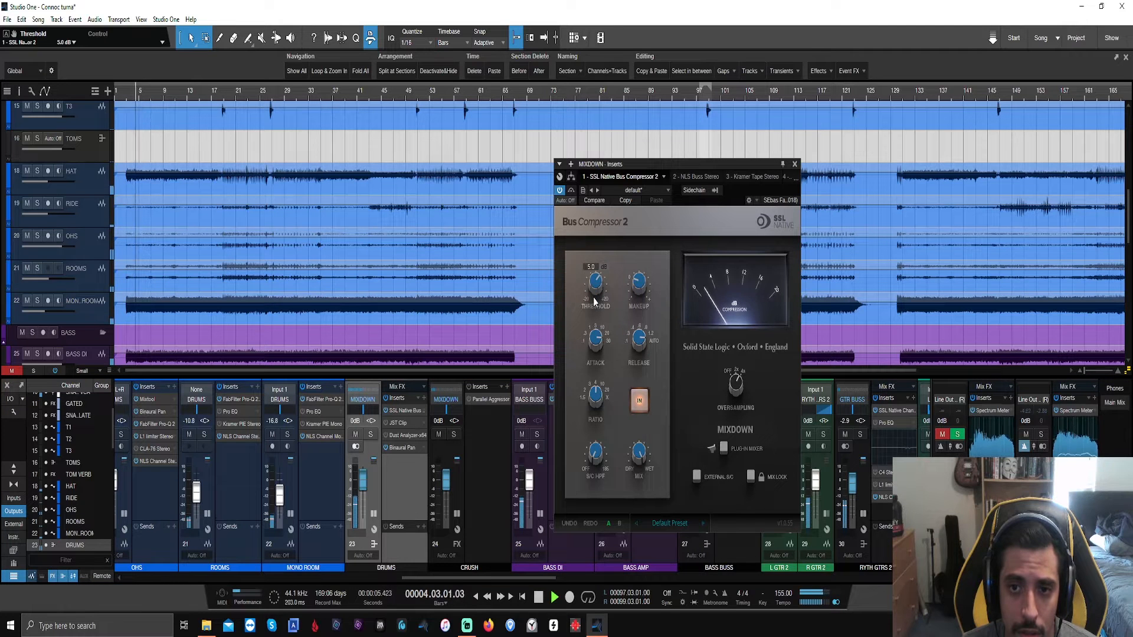
key("space")
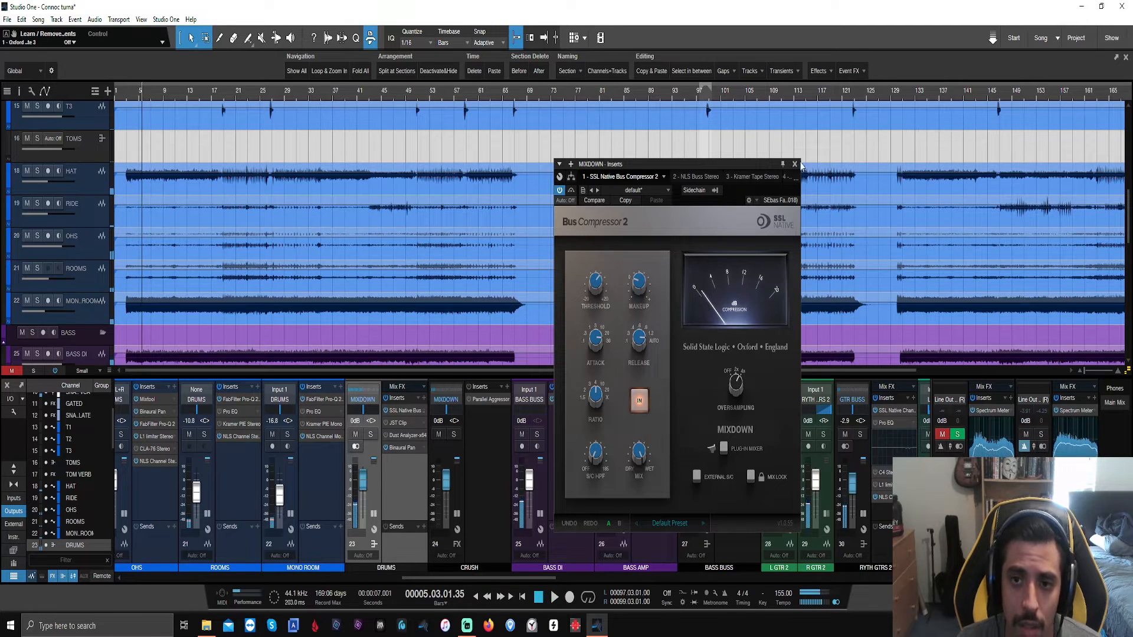
left_click(794, 164)
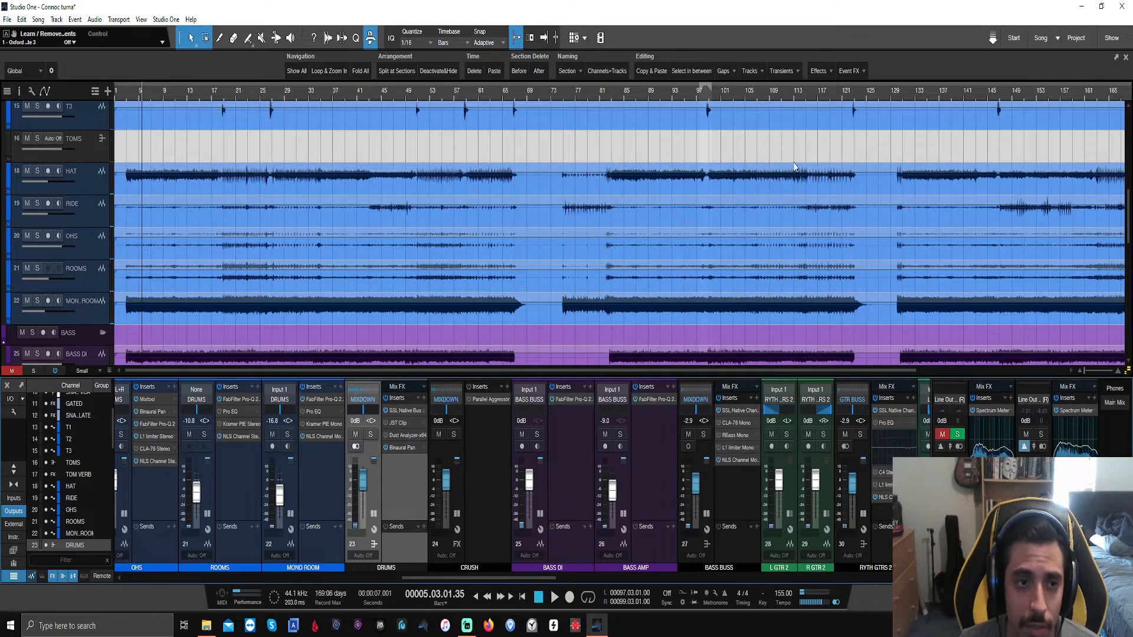
Step: During playback, set the DRUMS bus compressor's threshold to 4.4 dB and makeup gain to 0.7 dB, with the DRUMS bus soloed
left_click_drag(437, 578, 434, 577)
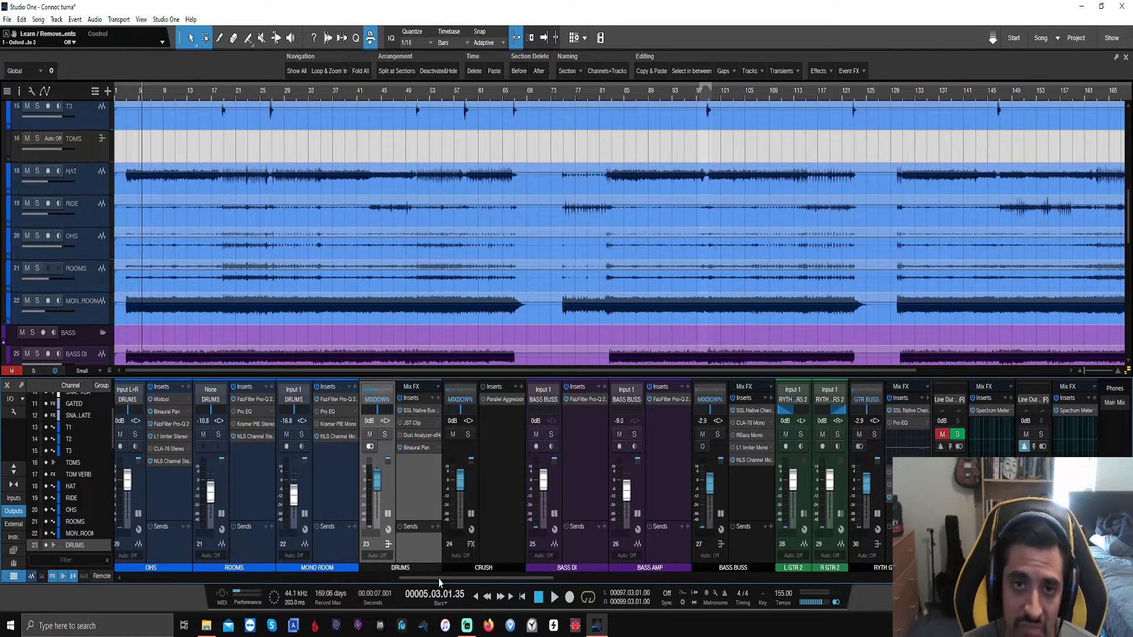
left_click(420, 412)
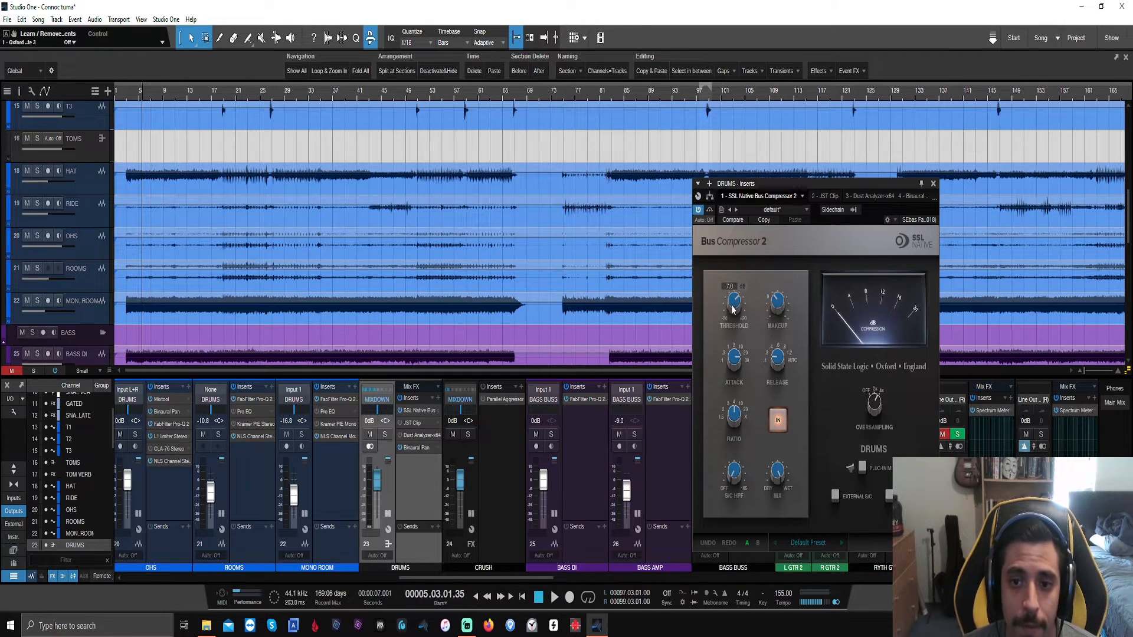
key("space")
left_click_drag(732, 309, 731, 314)
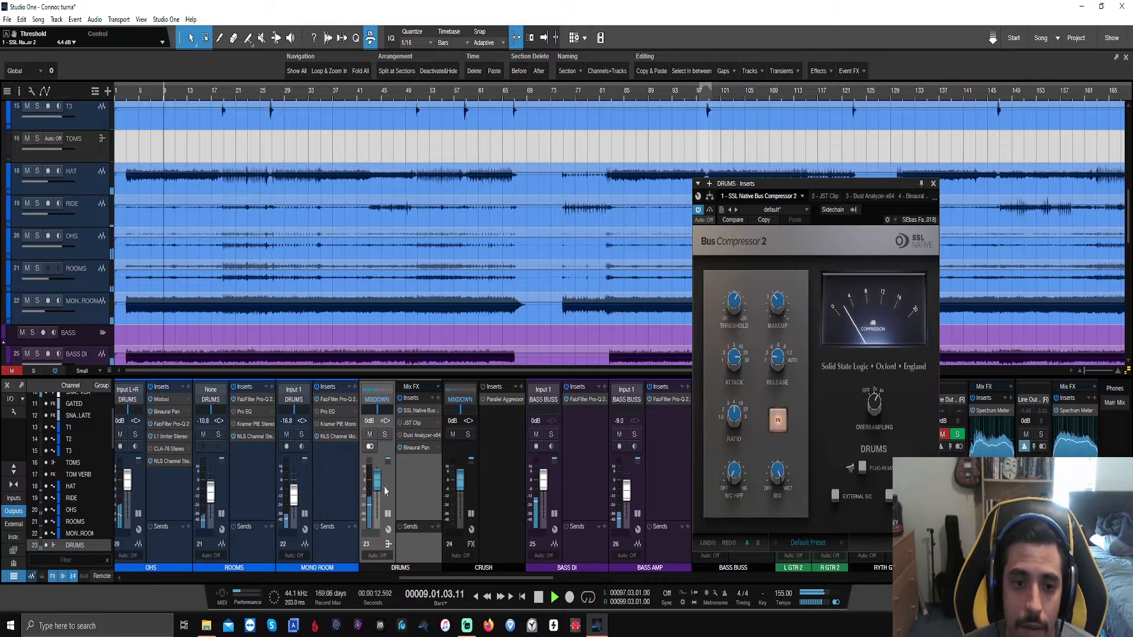
left_click(385, 435)
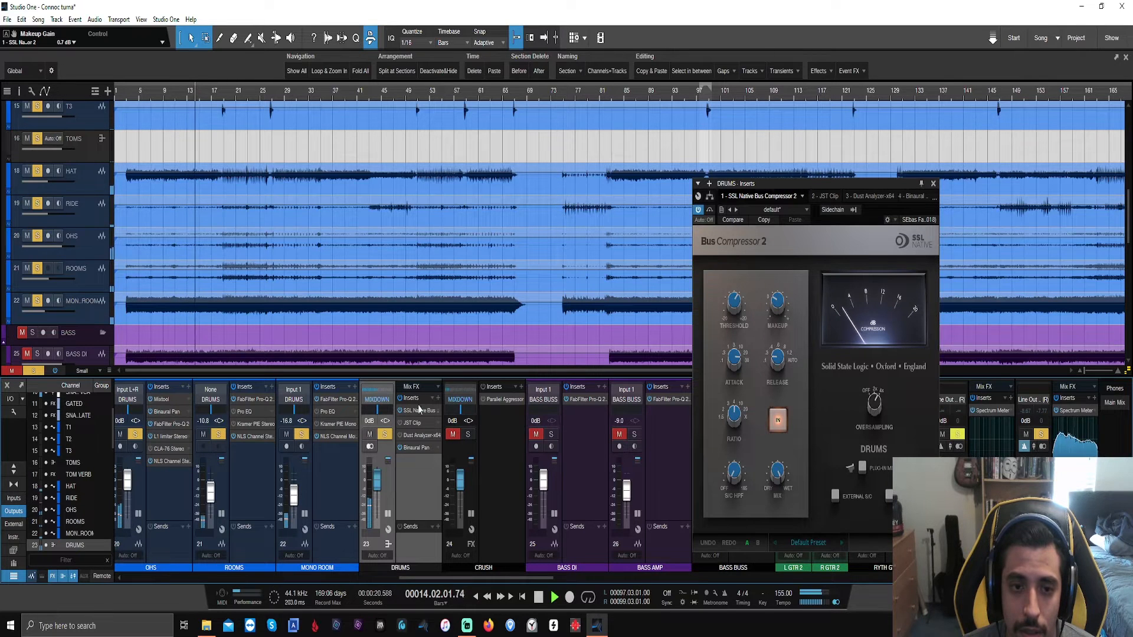
Step: Toggle the DRUMS bus compressor off and on to compare the soloed drums with and without compression
left_click(401, 412)
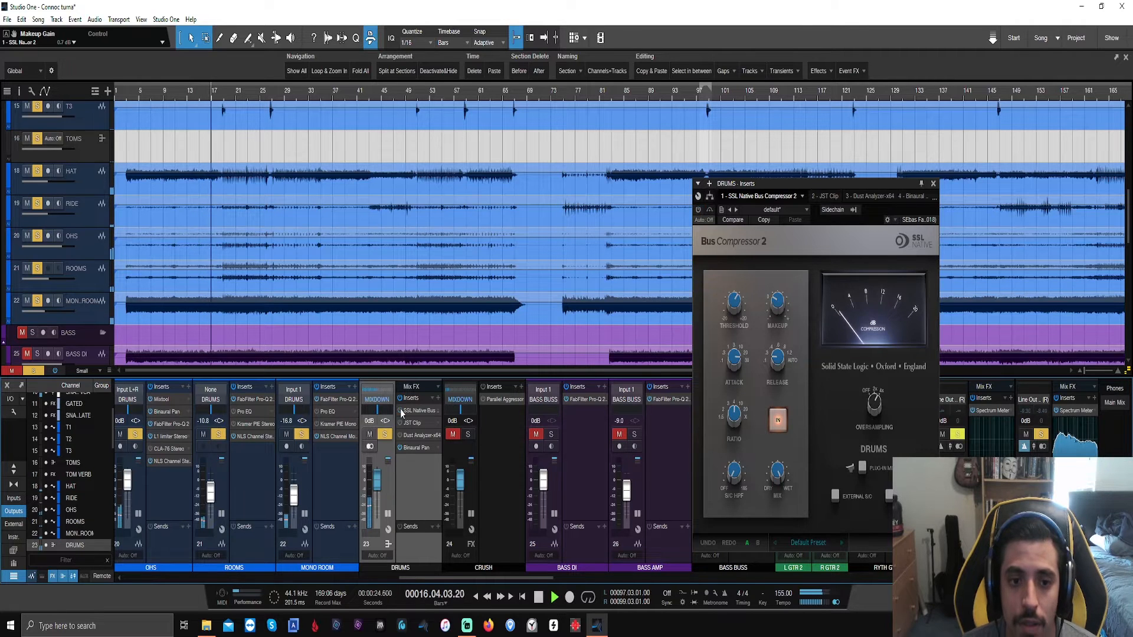
left_click(400, 411)
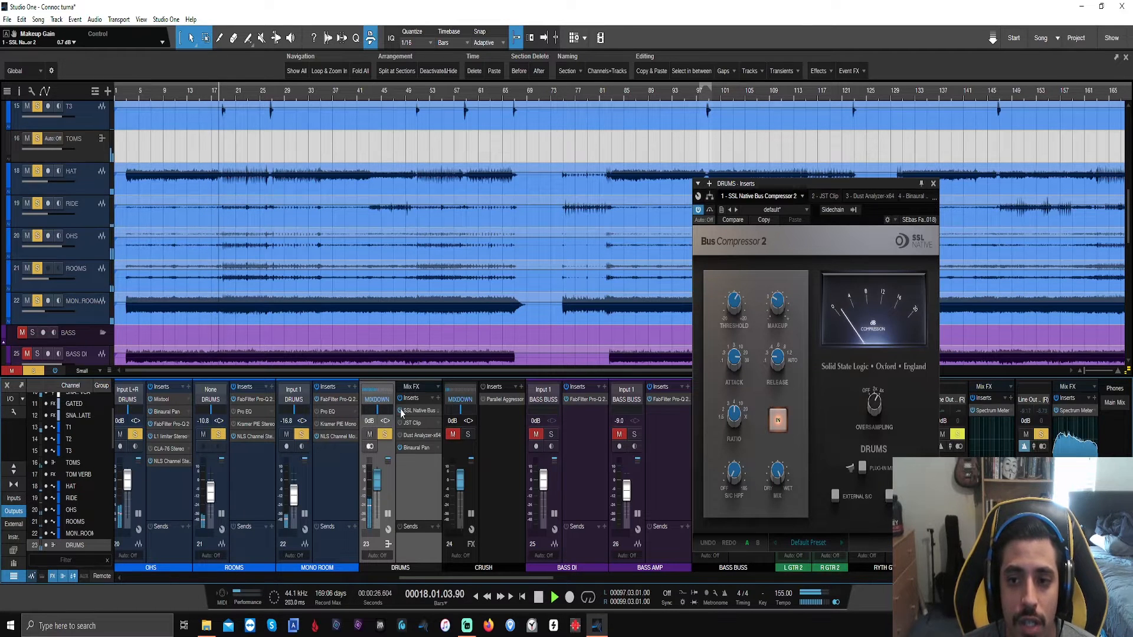
left_click(401, 411)
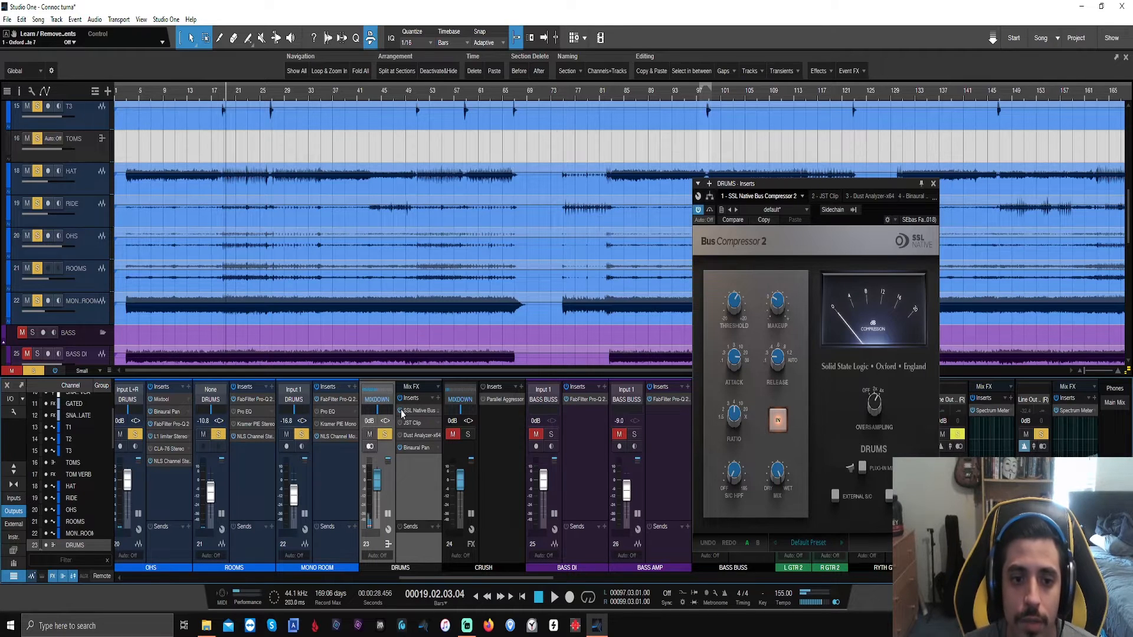
Step: Resume playback and set the DRUMS bus compressor's threshold to 5.8 dB
key("space")
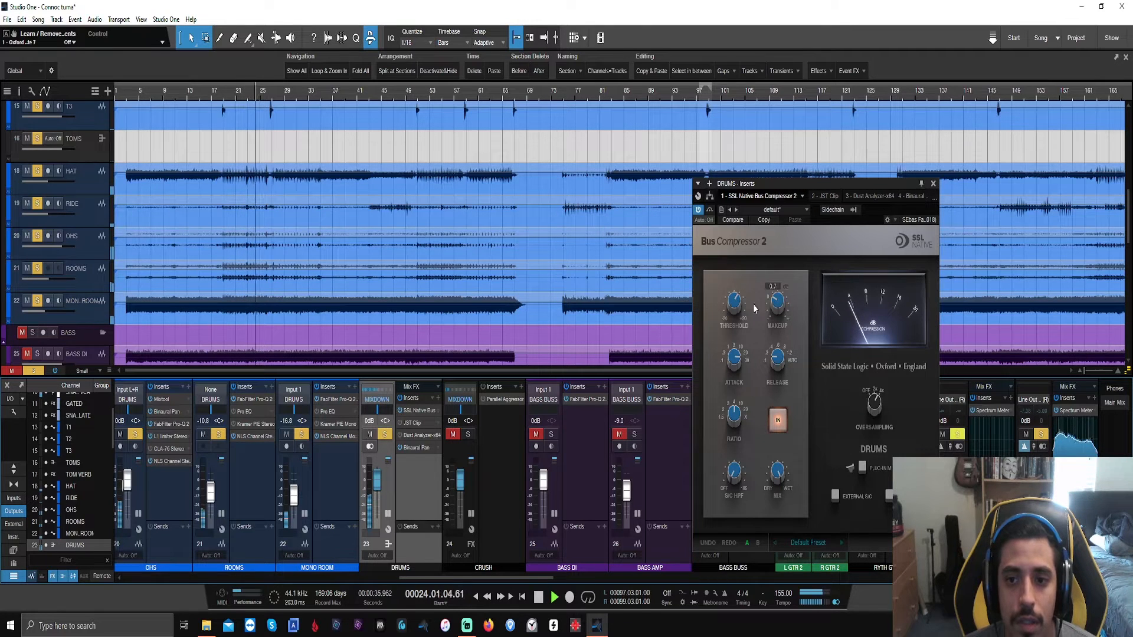
mouse_move(732, 307)
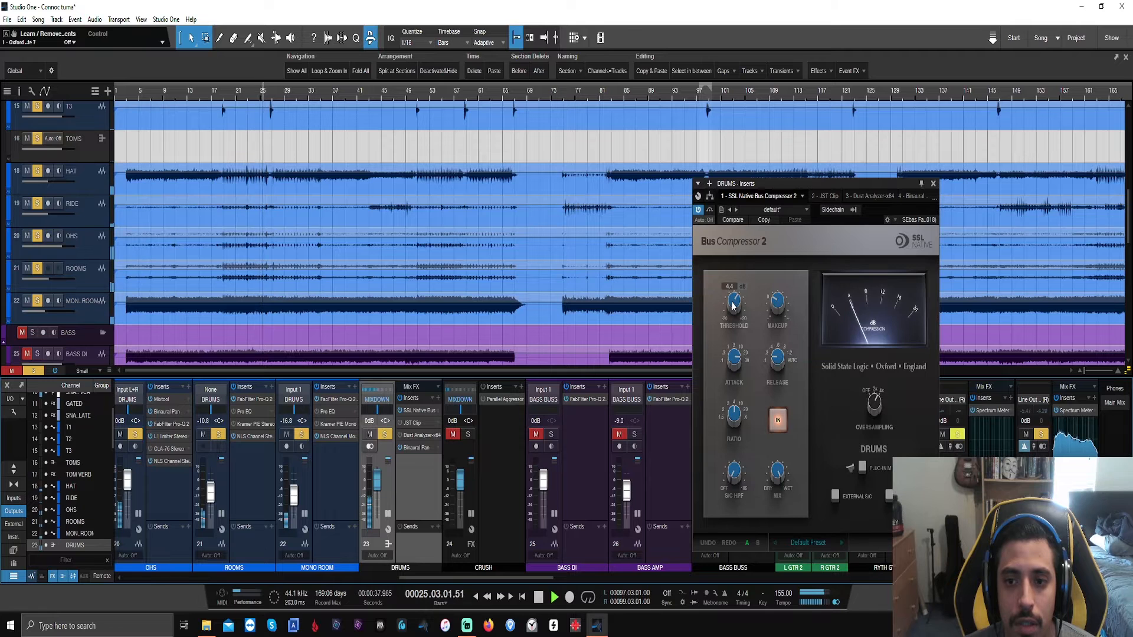
scroll(733, 307, "up", 3)
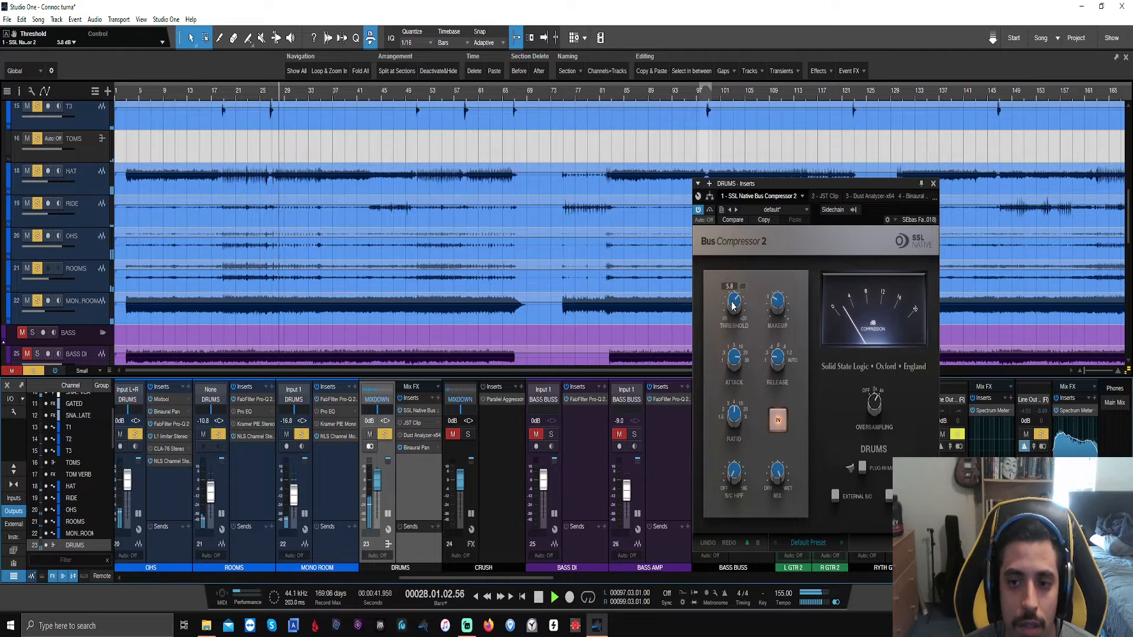
Step: Close the DRUMS bus compressor, unsolo the DRUMS bus, and solo the OHS channel
left_click(934, 184)
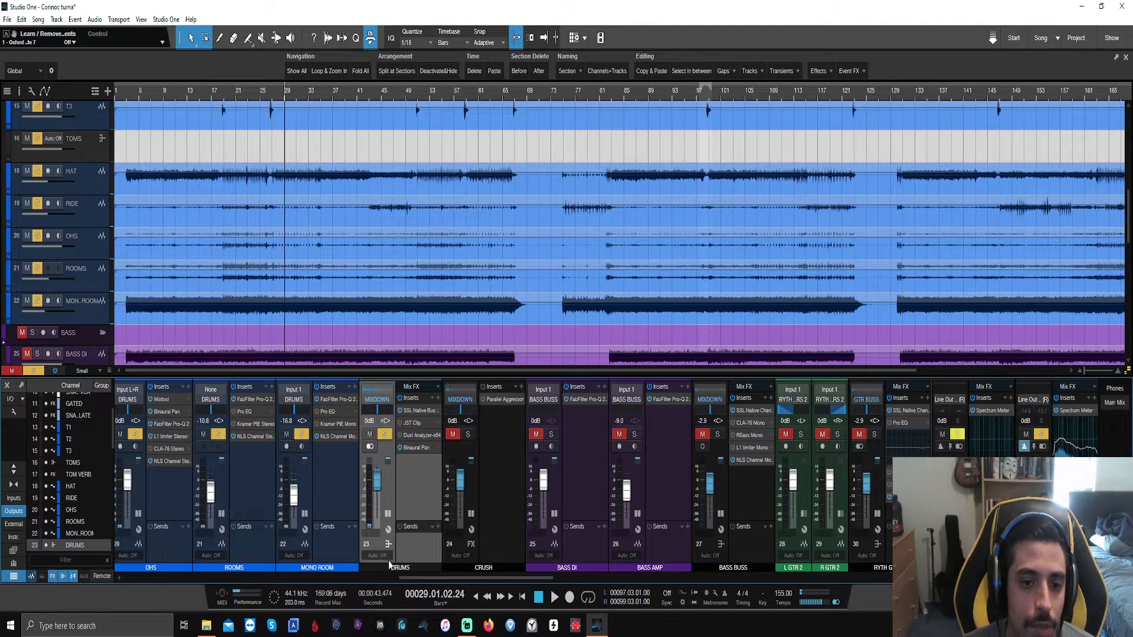
left_click_drag(411, 577, 376, 576)
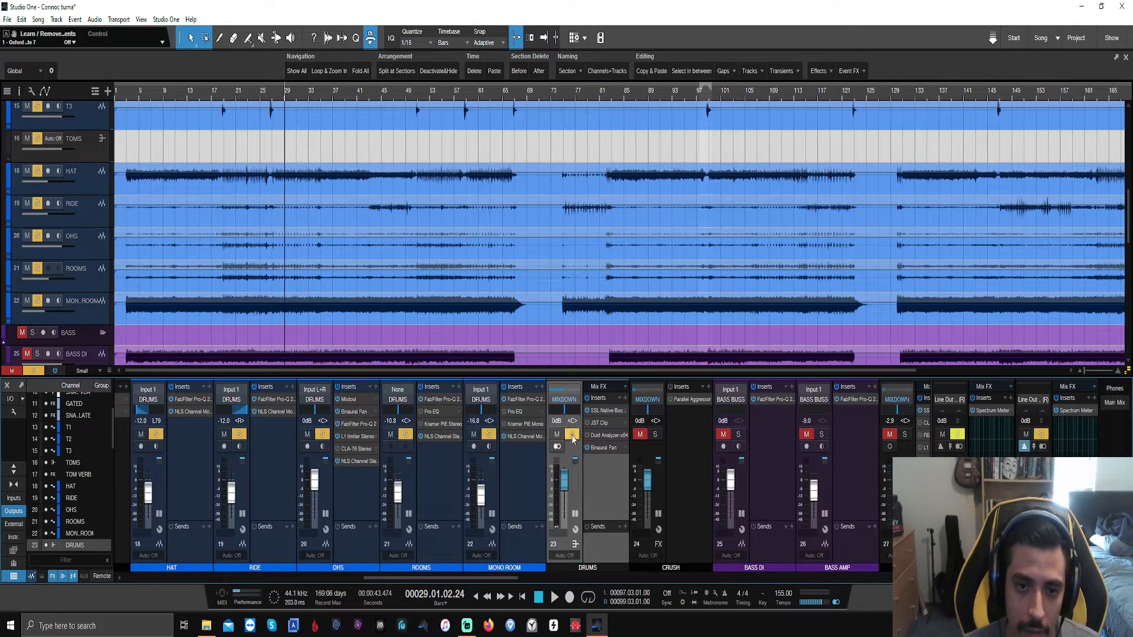
left_click(573, 436)
left_click(353, 500)
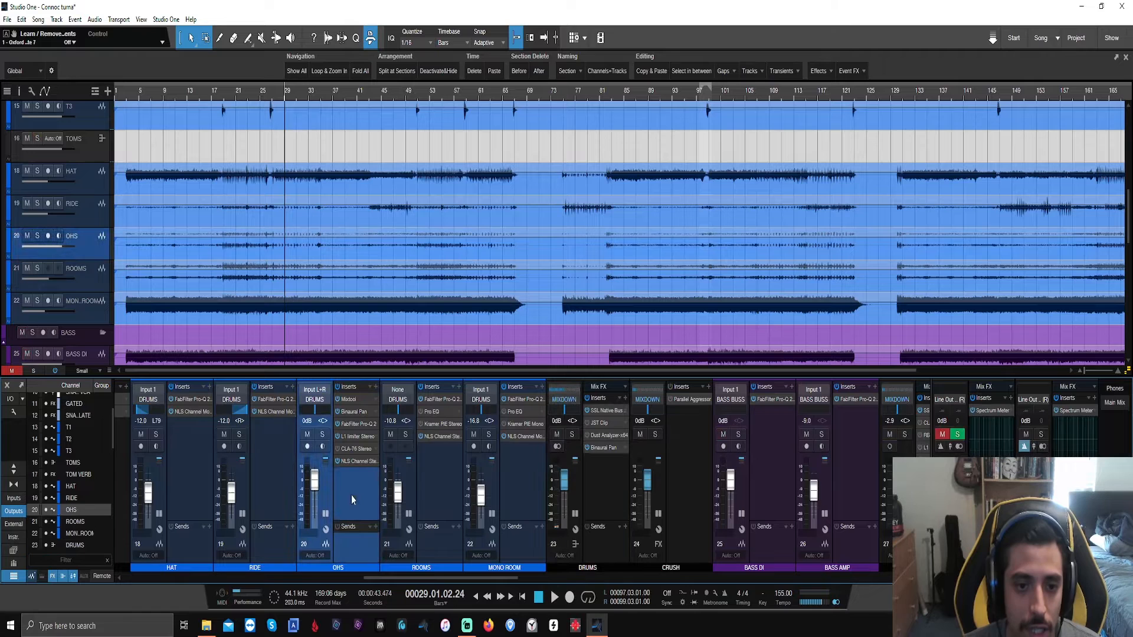
left_click(321, 434)
Step: Examine the Mixtool and Binaural Pan settings on the OHS channel and its stereo waveform in the arrangement
left_click(352, 401)
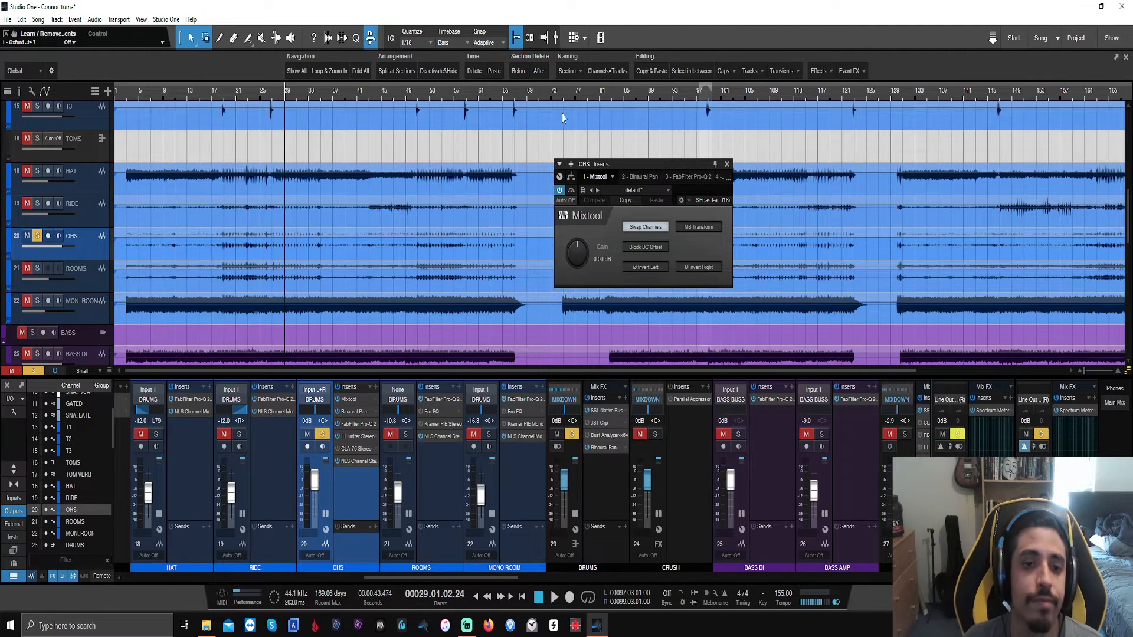
left_click(352, 413)
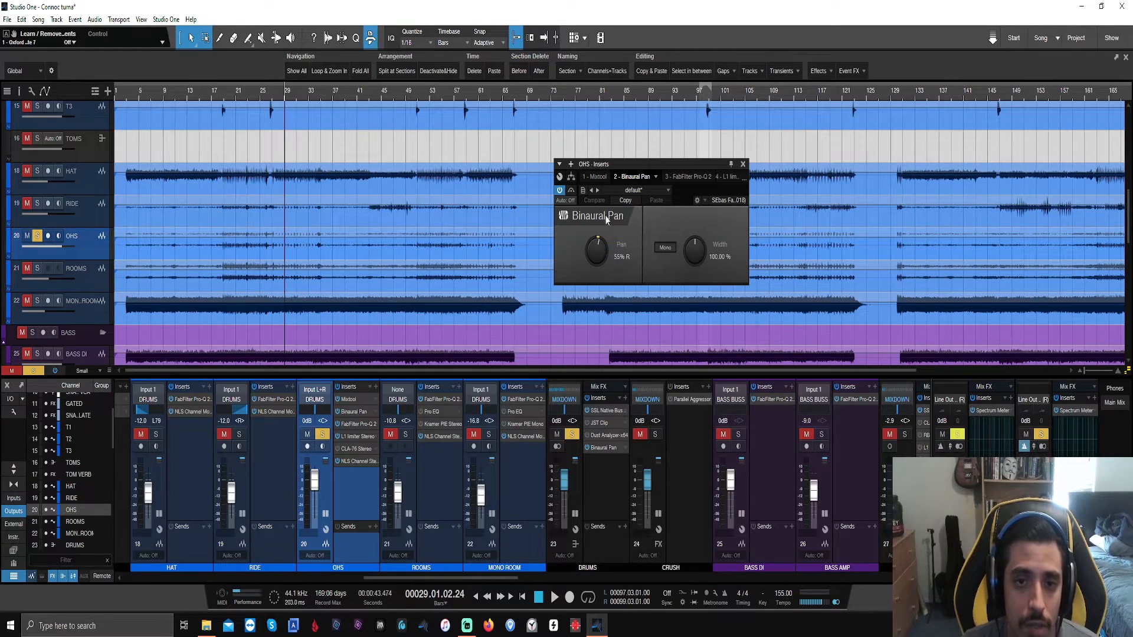
scroll(267, 230, "up", 4)
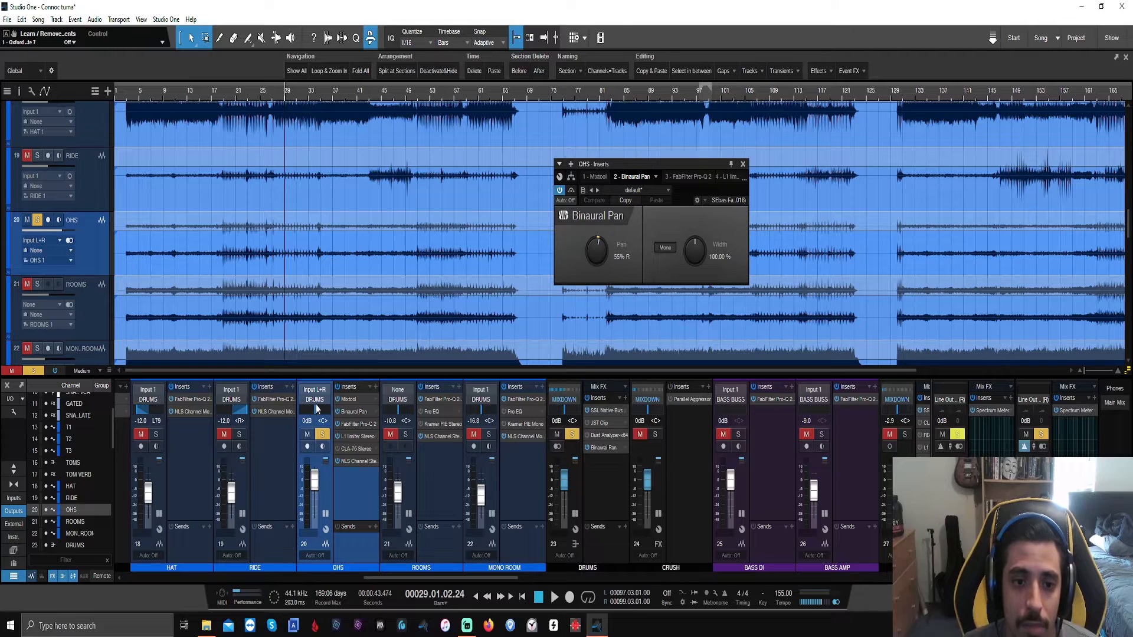
left_click(351, 400)
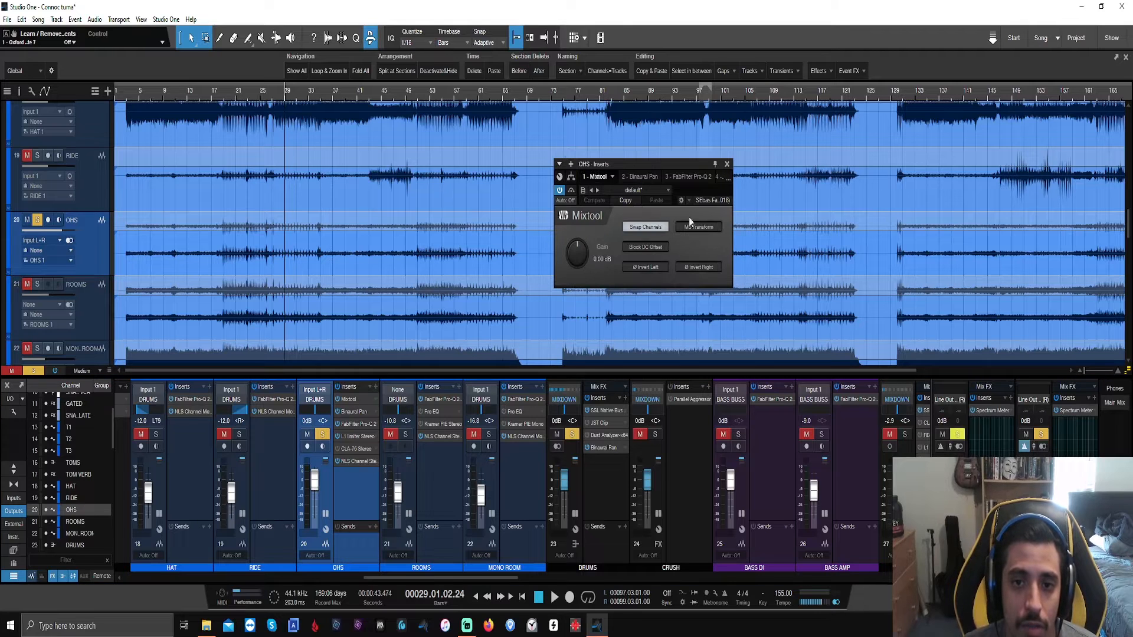
left_click(647, 178)
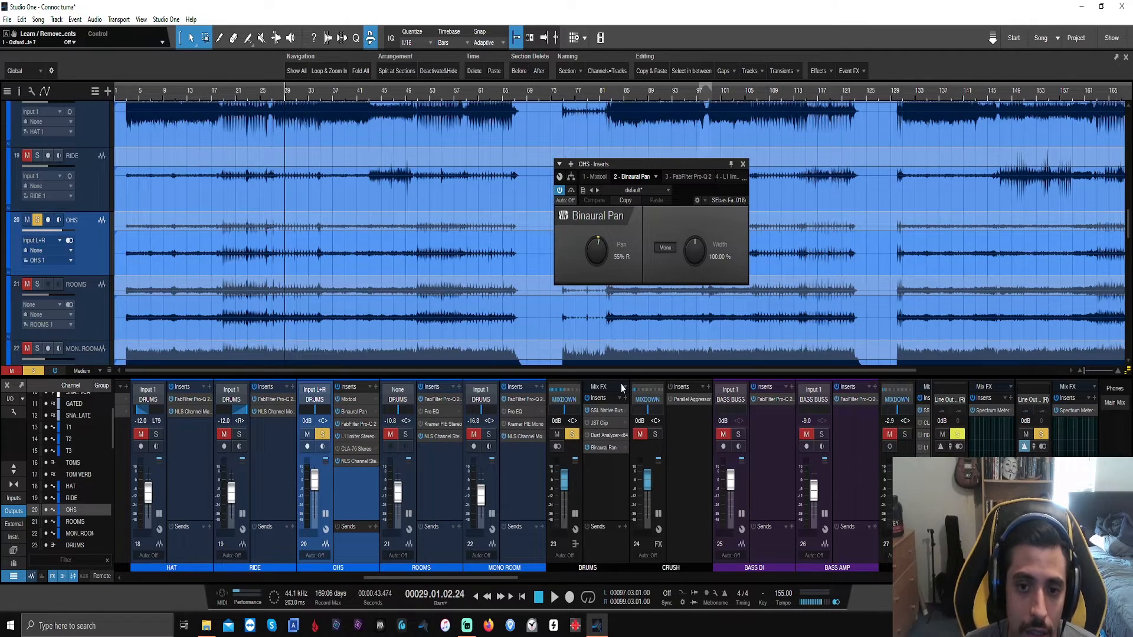
Step: Open the OHS channel's FabFilter Pro-Q 2 and play the soloed overheads from the song's start, looping their first section
left_click(353, 423)
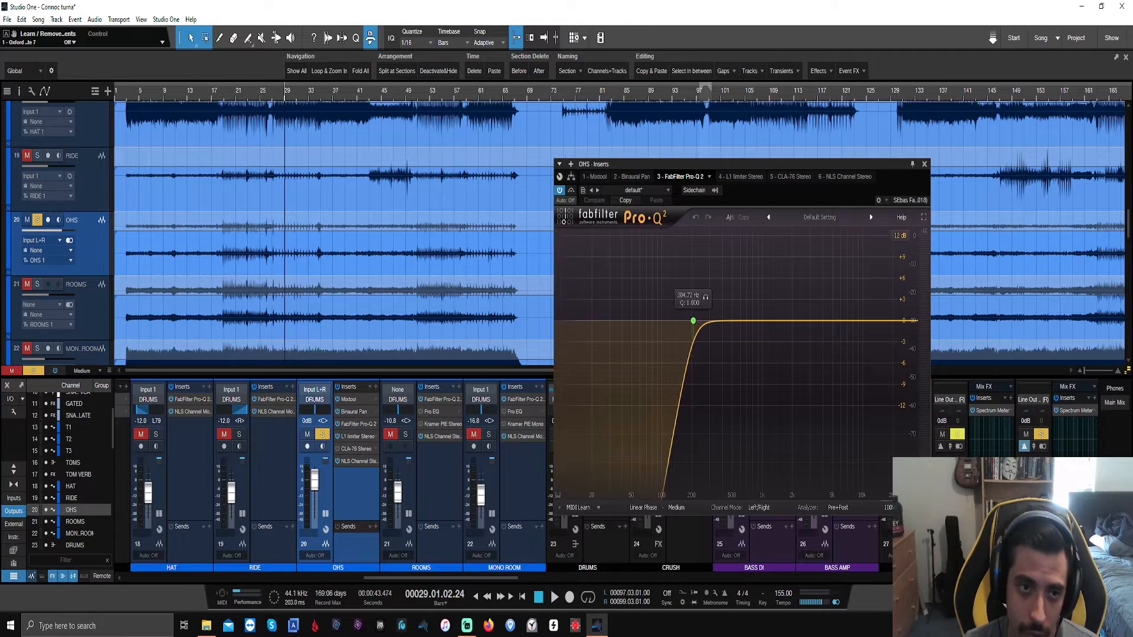
left_click(126, 94)
key("space")
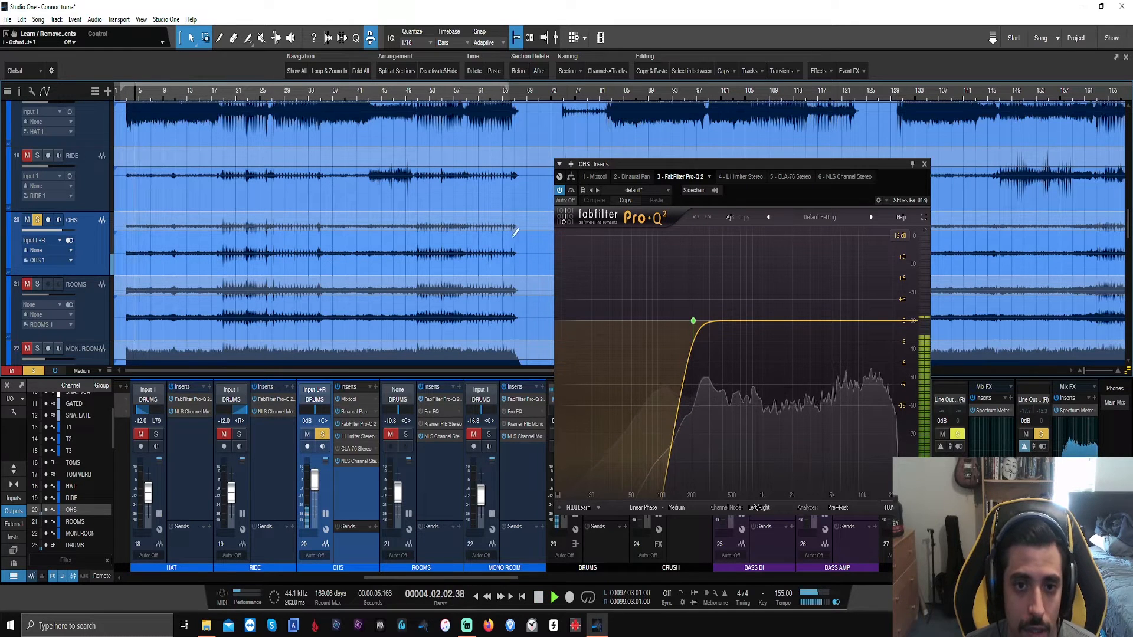
left_click_drag(513, 236, 521, 227)
key("slash")
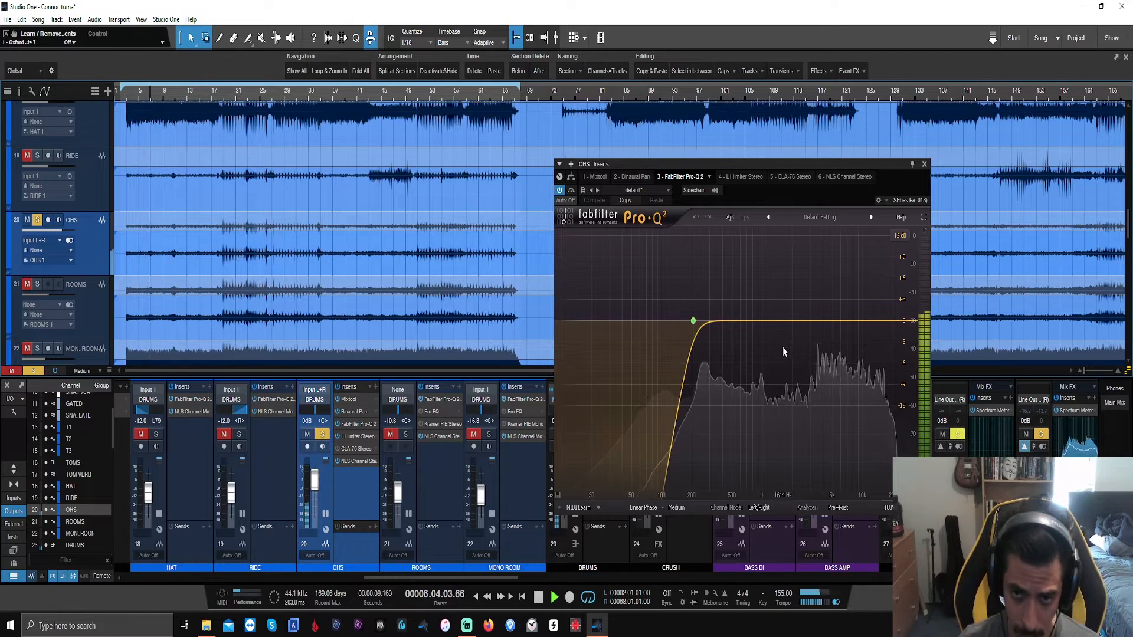
Step: Add a high cut band with a 96 dB/oct slope at the top end of the overheads' EQ
left_click(908, 323)
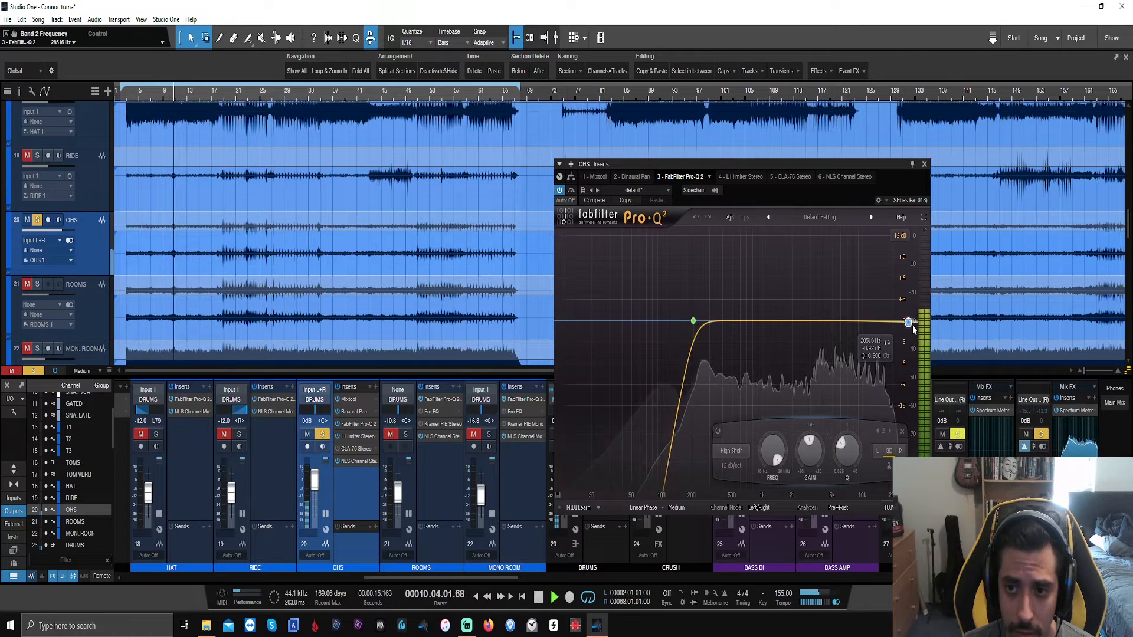
right_click(909, 324)
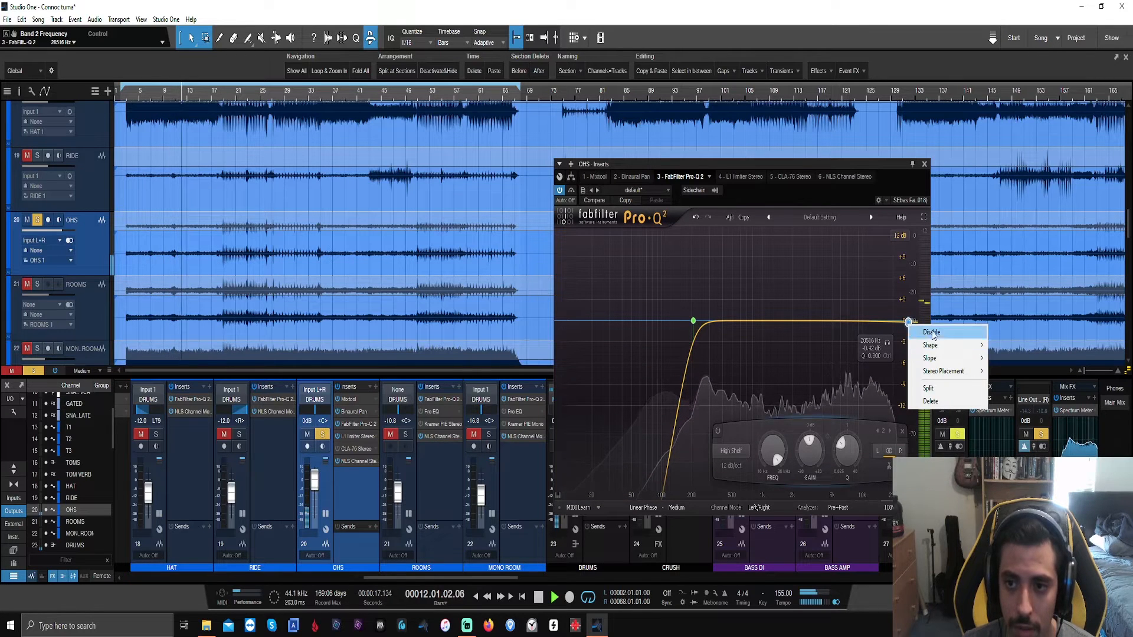
mouse_move(938, 345)
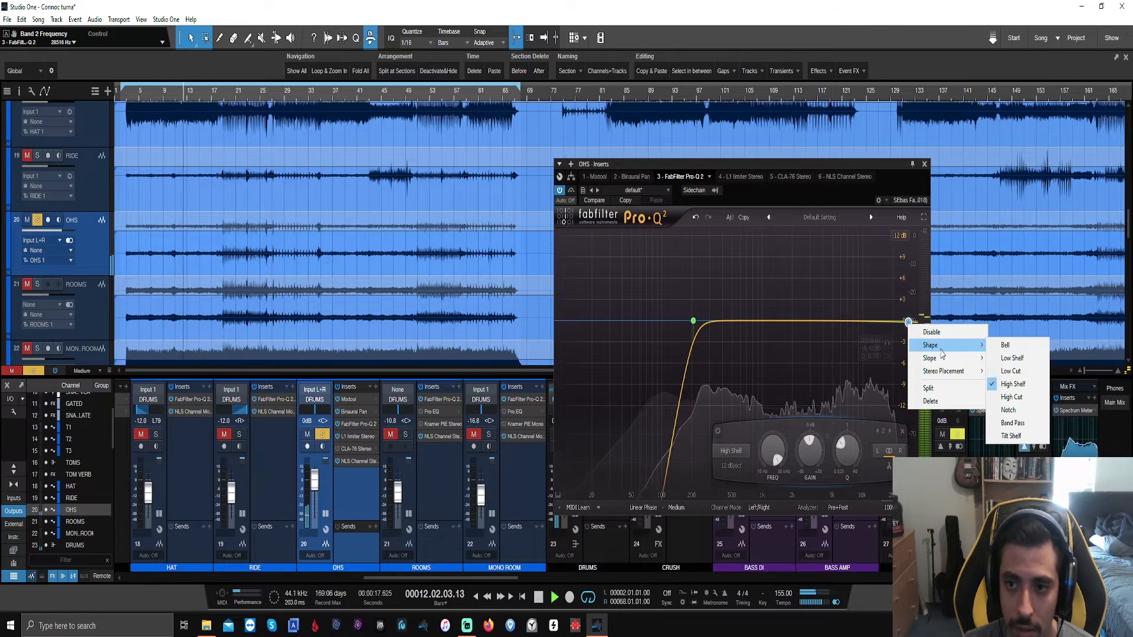
left_click(1026, 404)
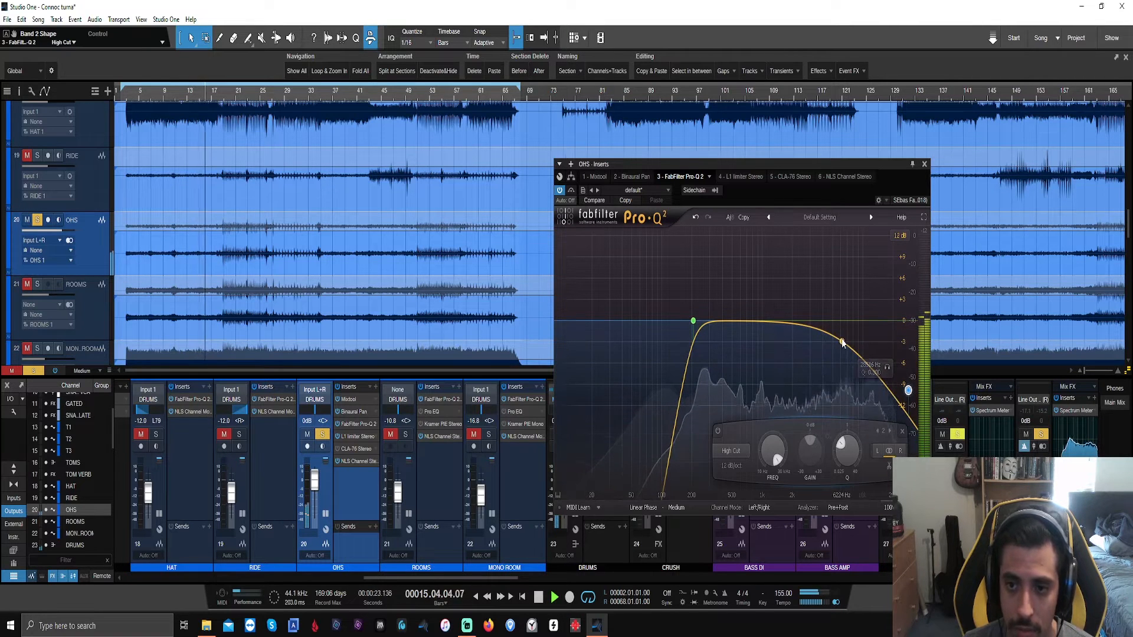
scroll(907, 391, "up", 7)
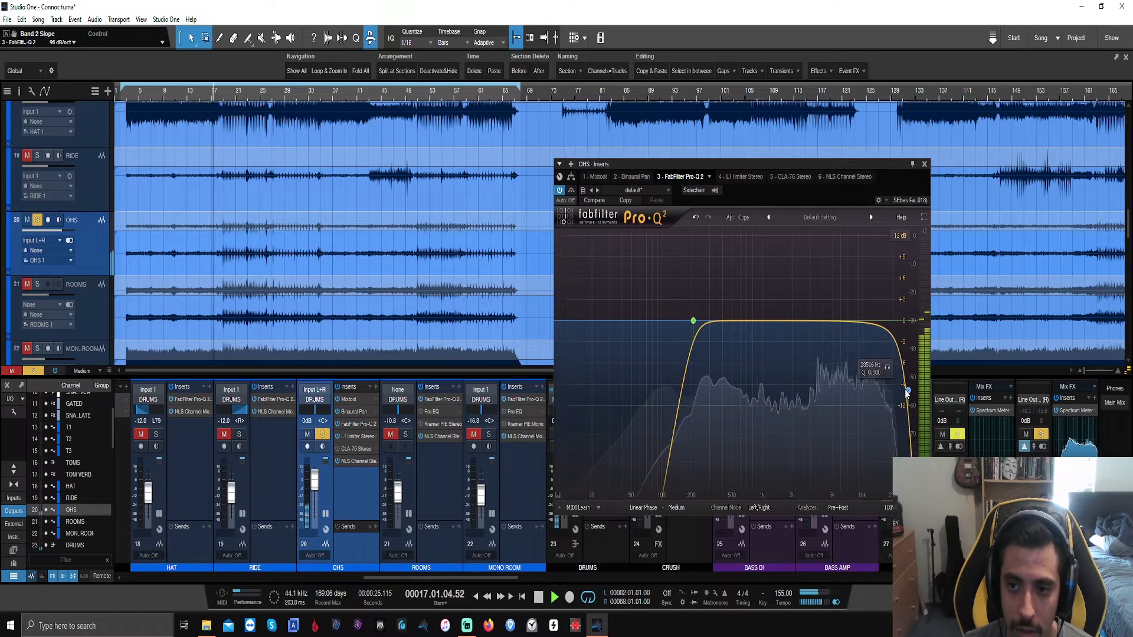
left_click_drag(908, 391, 908, 330)
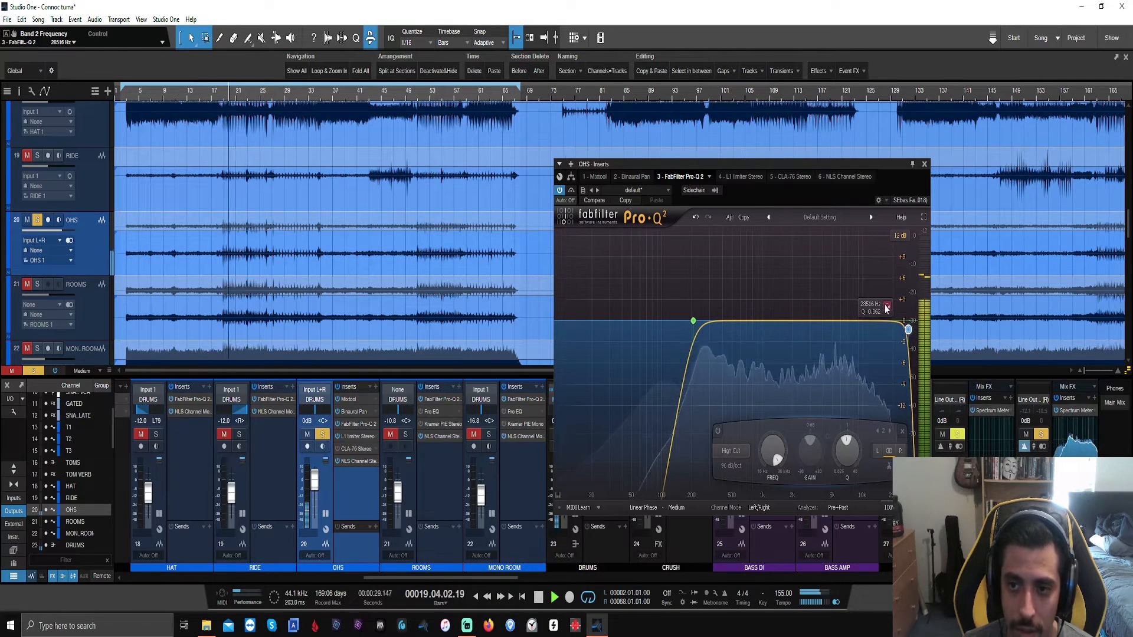
Step: Audition the high cut band in solo during playback and lower its frequency to about 13.3 kHz
key("space")
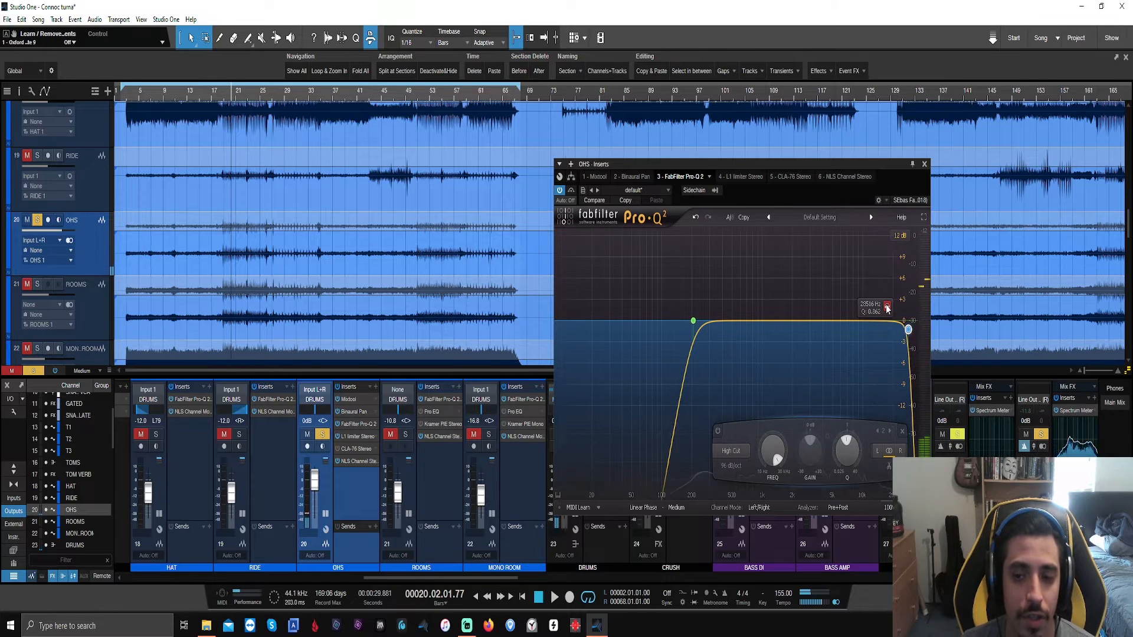
left_click(887, 309)
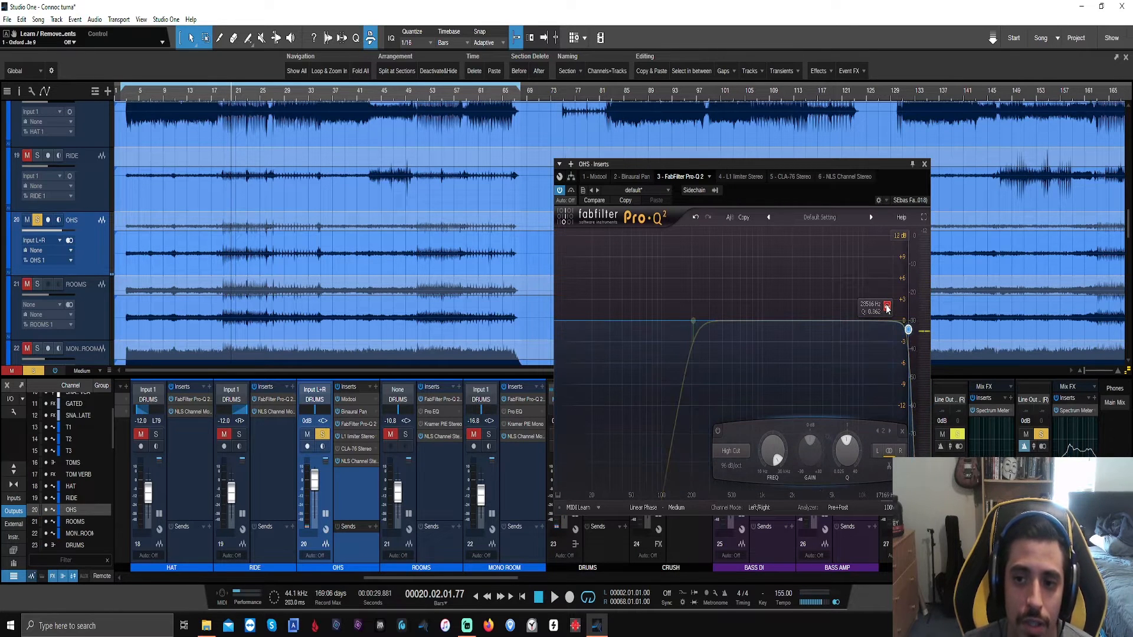
key("space")
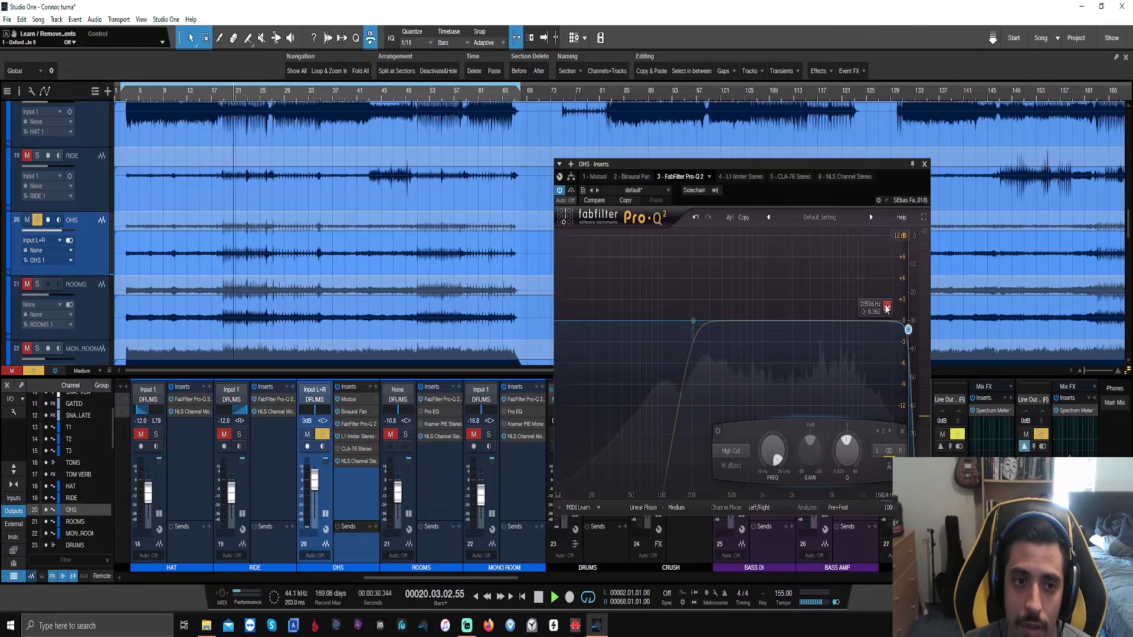
left_click_drag(887, 309, 852, 308)
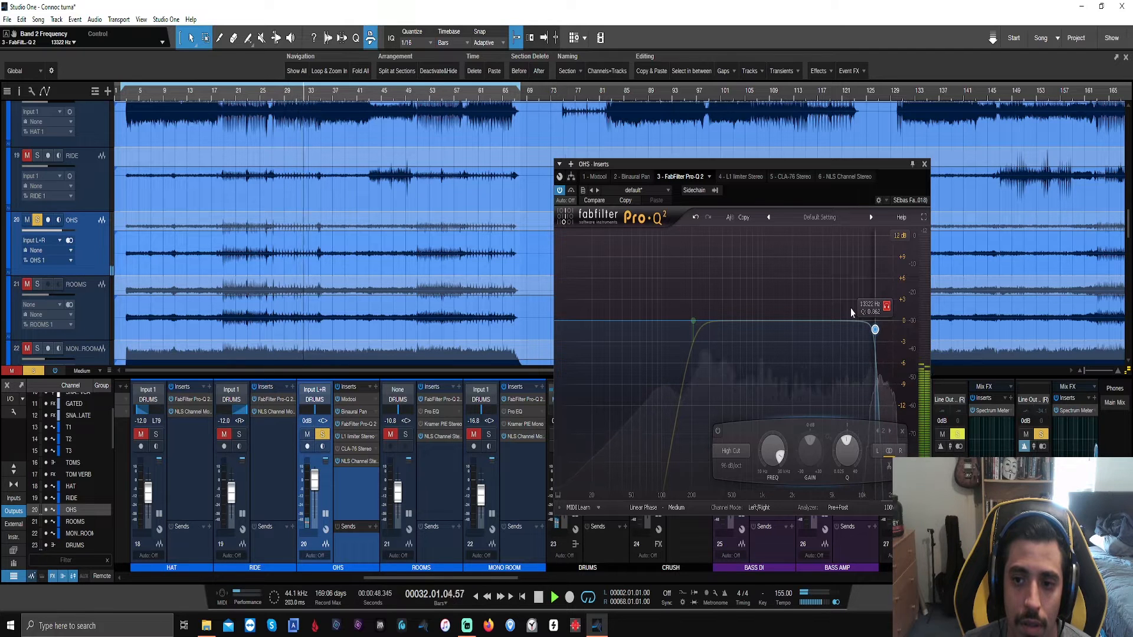
left_click_drag(851, 308, 851, 308)
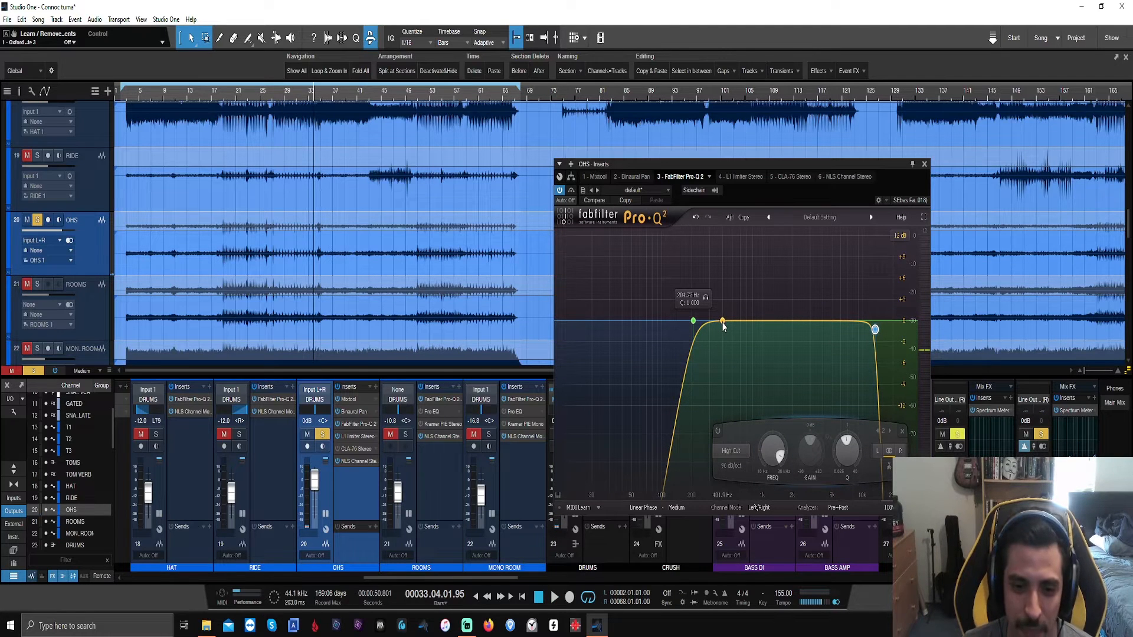
Step: Add a bell band to the overheads' EQ, sweep it boosted during playback to 534 Hz, and set its gain to -2.56 dB
left_click_drag(724, 323, 728, 283)
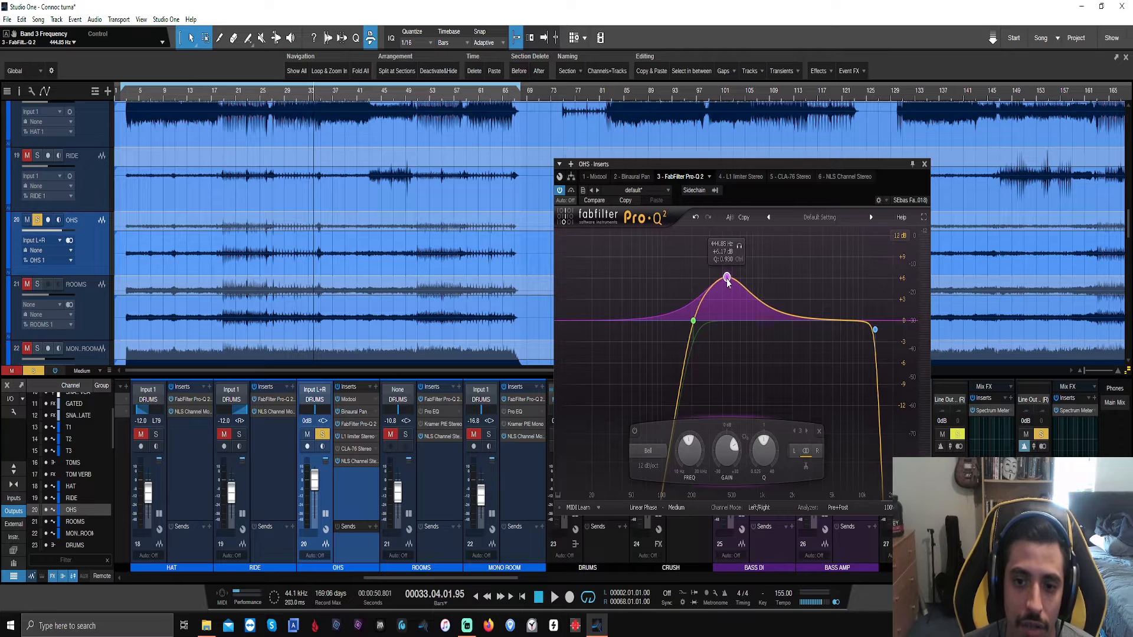
mouse_move(729, 283)
left_mouse_down()
mouse_move(756, 285)
mouse_move(716, 295)
mouse_move(740, 292)
left_mouse_up()
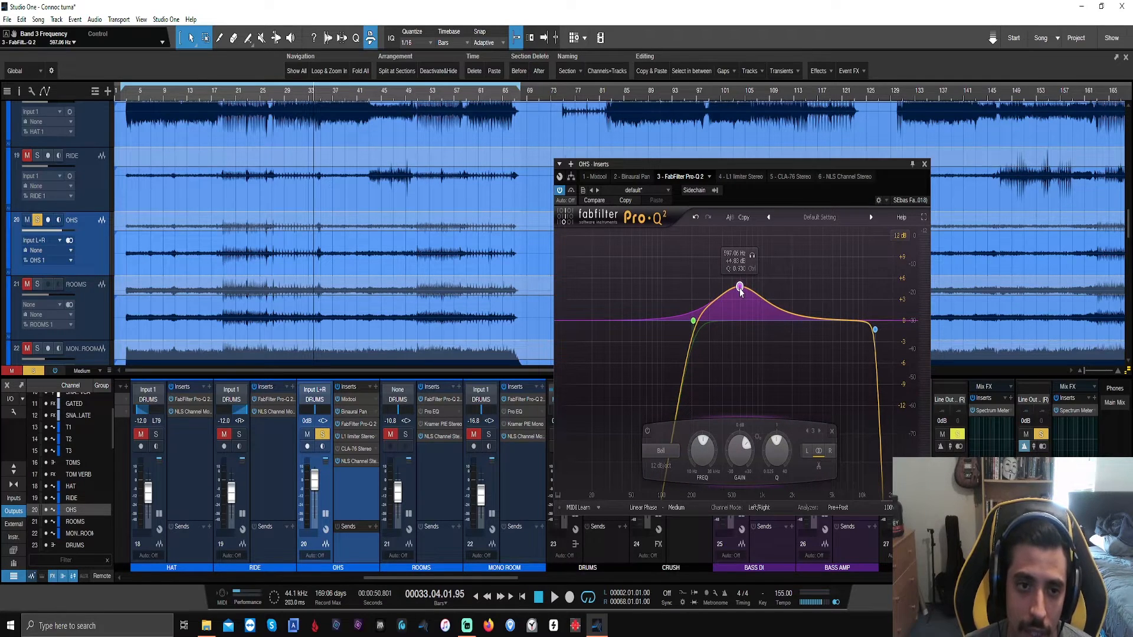
key("space")
left_click_drag(740, 292, 736, 247)
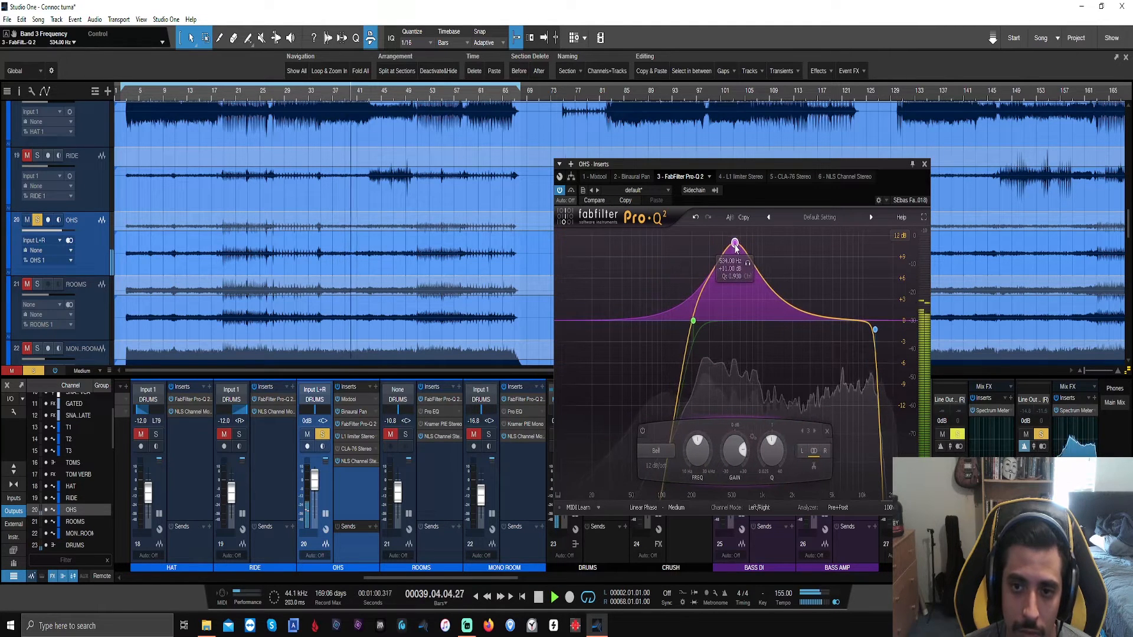
left_click_drag(736, 450, 736, 517)
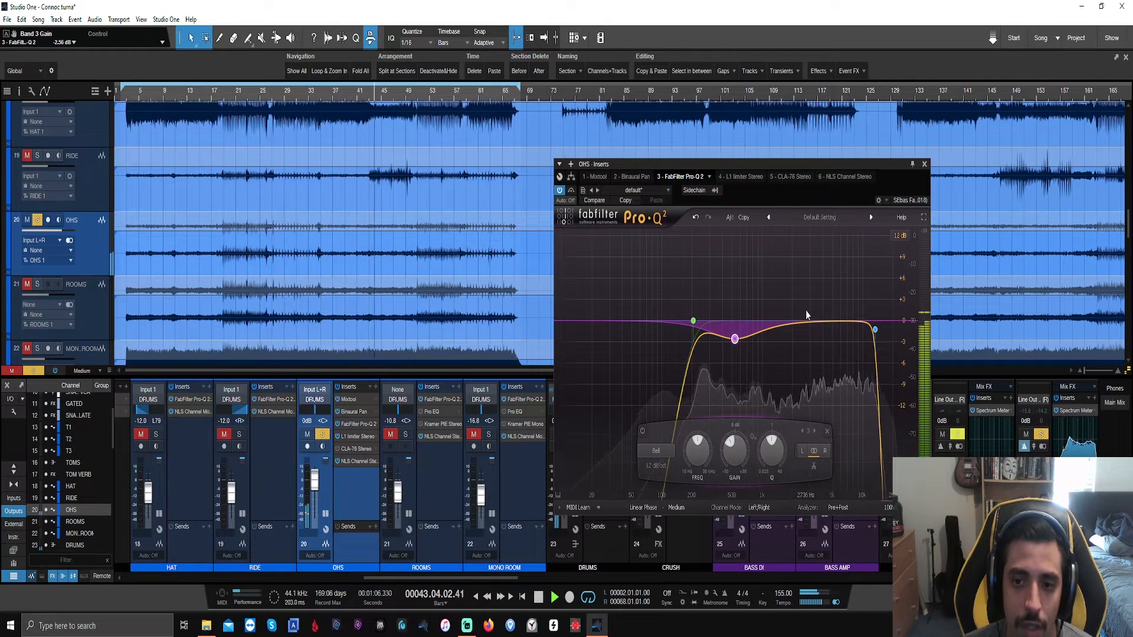
Step: Toggle the 534 Hz bell band off and on during playback to compare the overheads with and without the cut
key("space")
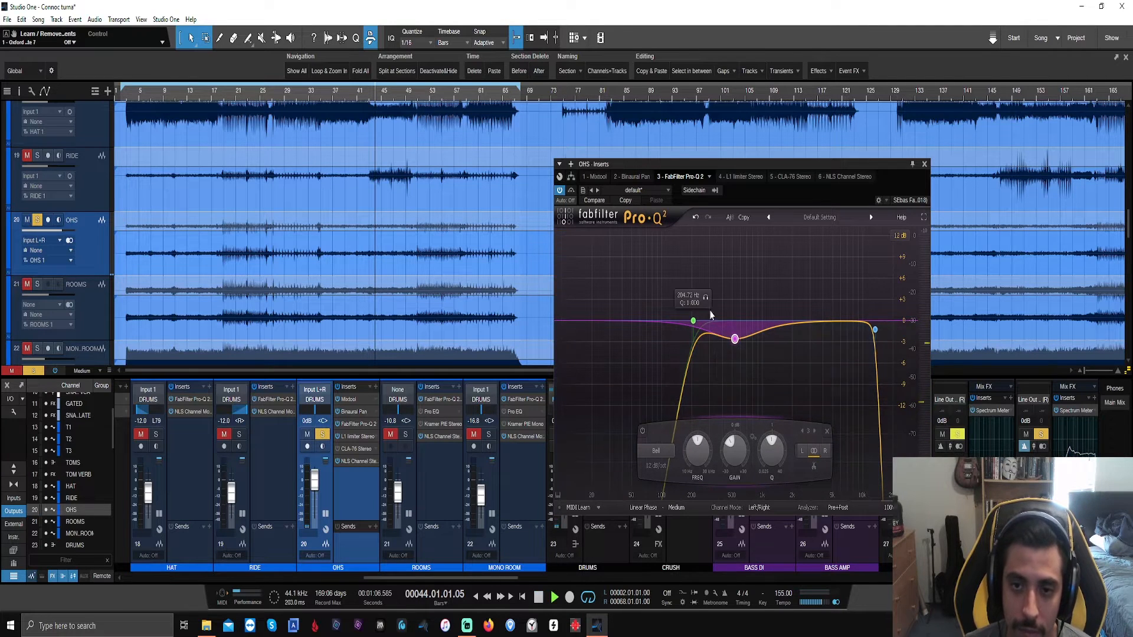
key("space")
left_click(642, 434)
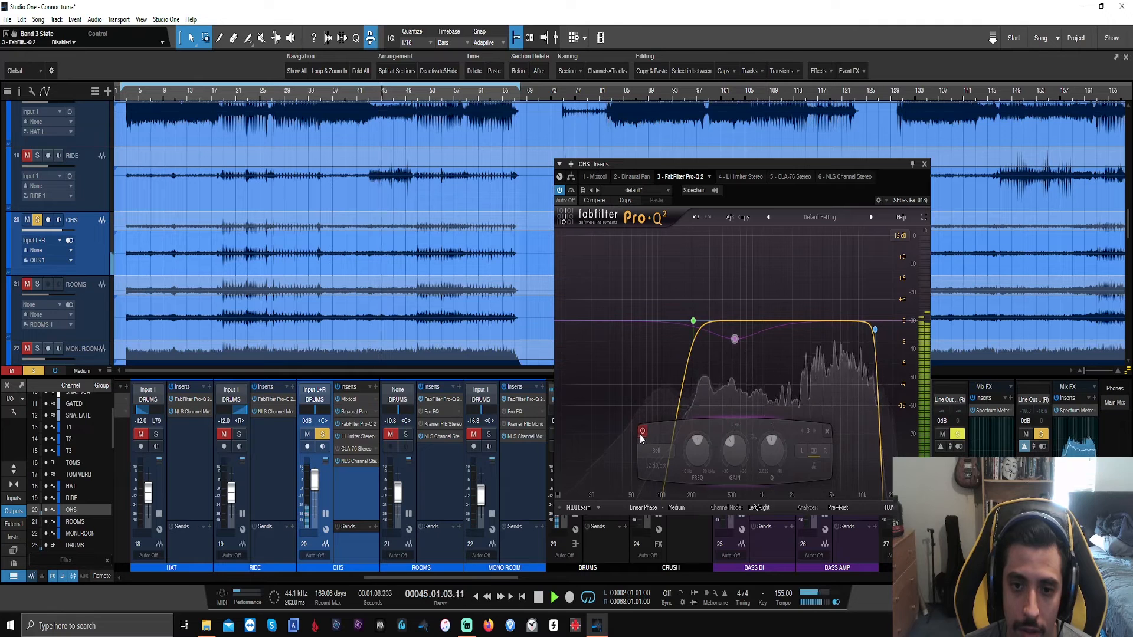
left_click(640, 434)
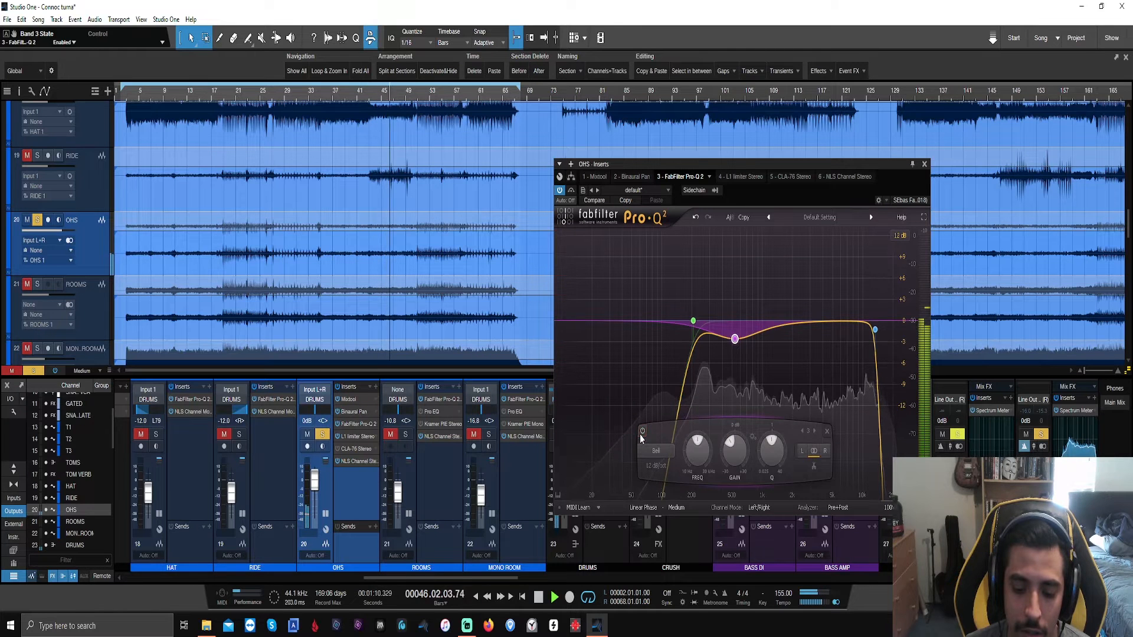
left_click(641, 434)
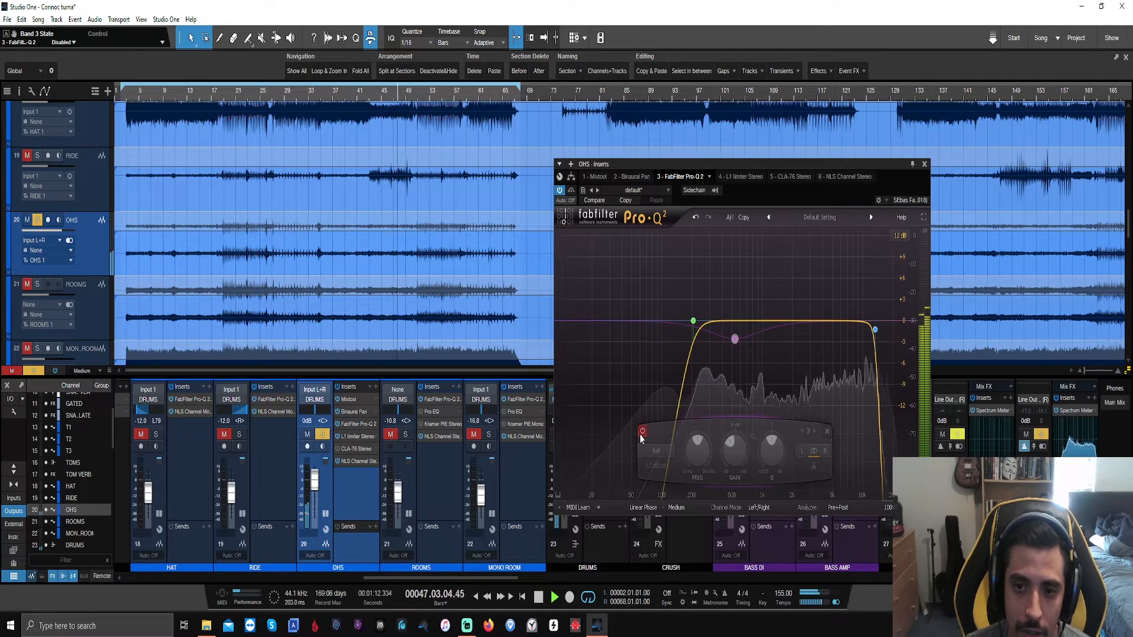
left_click(641, 435)
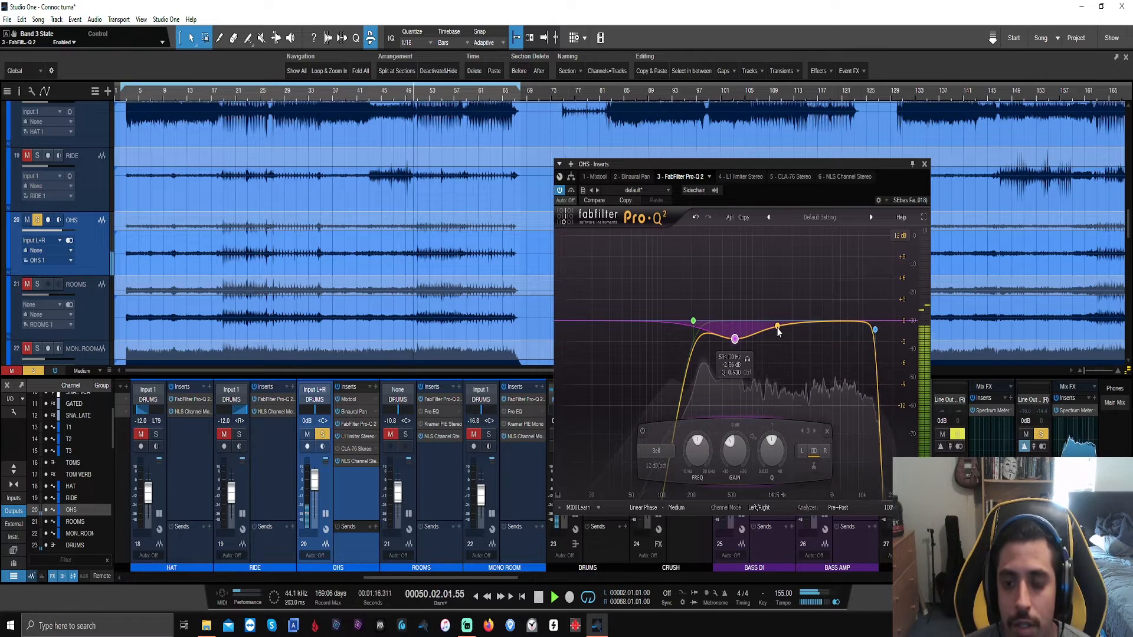
Step: Add a bell band to the overheads' EQ, sweep it boosted to about 736 Hz, cut it to -0.88 dB, and compare it bypassed
left_click_drag(778, 329, 750, 282)
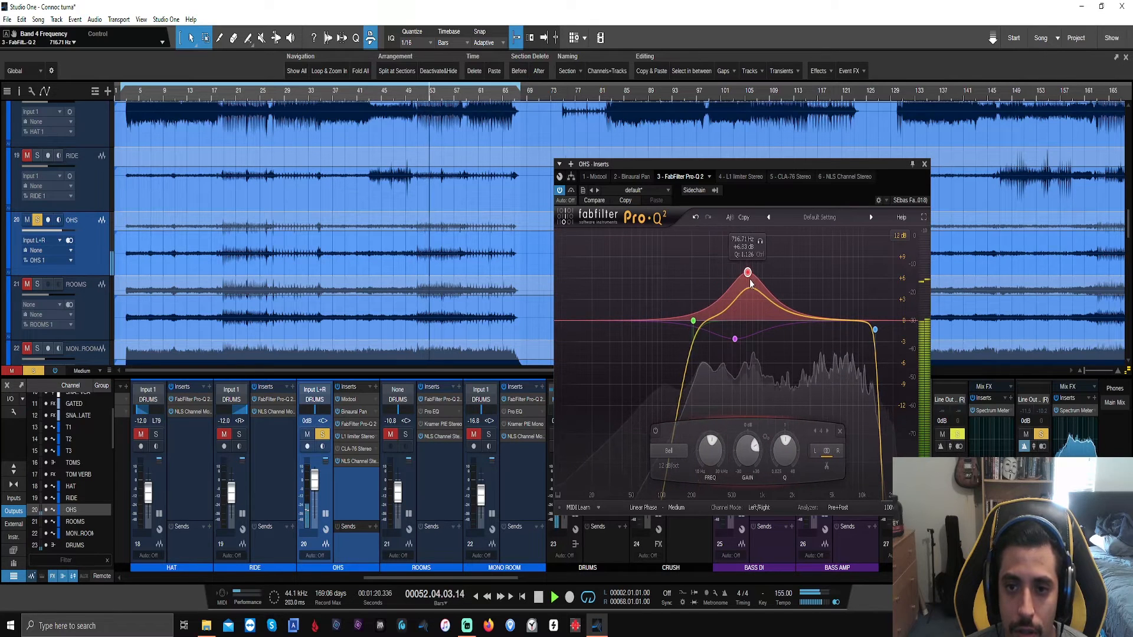
scroll(748, 467, "down", 2)
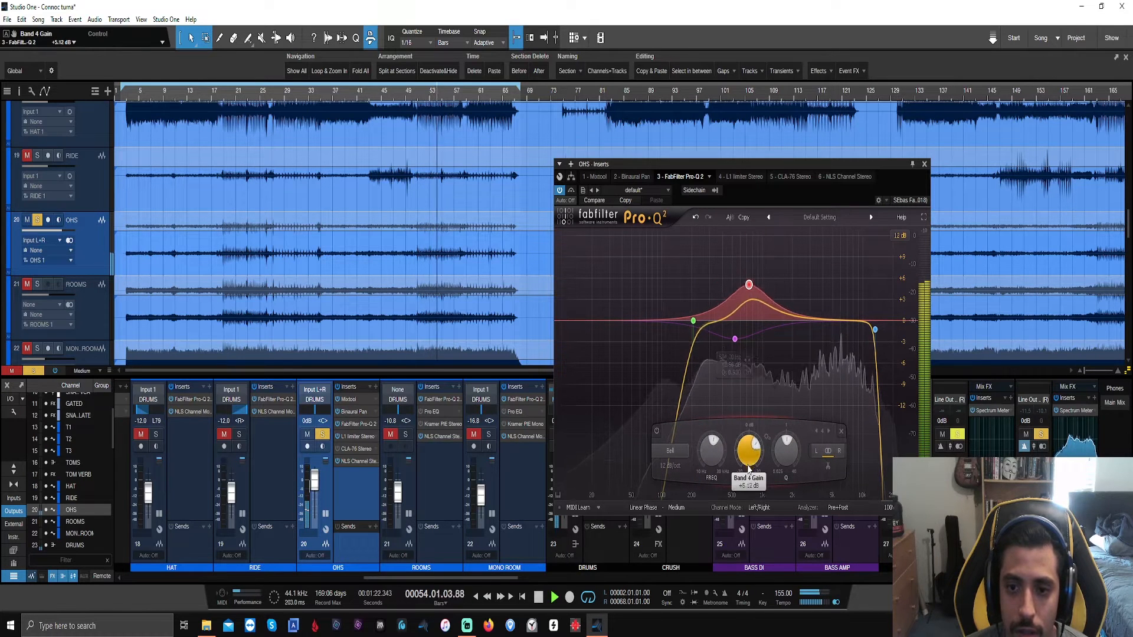
left_click_drag(748, 469, 749, 511)
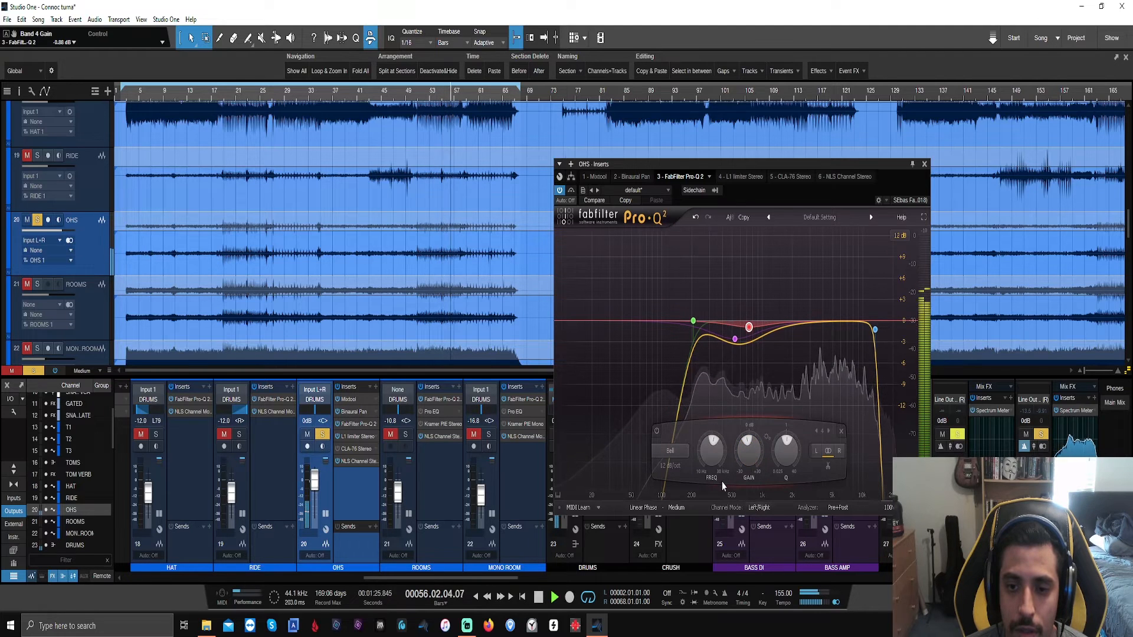
left_click(656, 433)
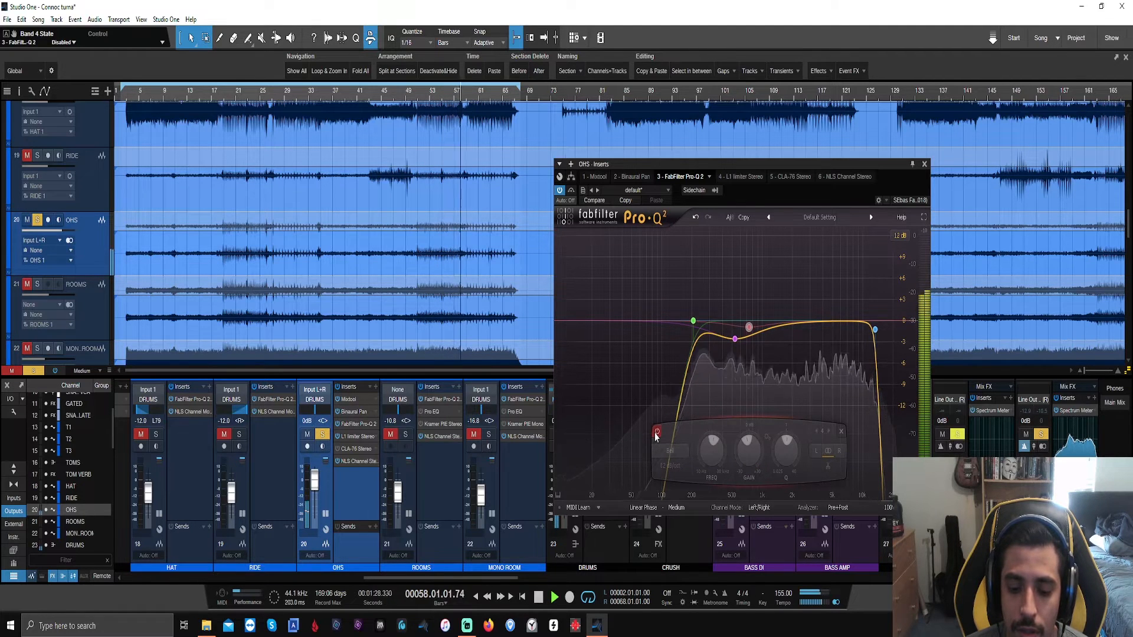
left_click(656, 434)
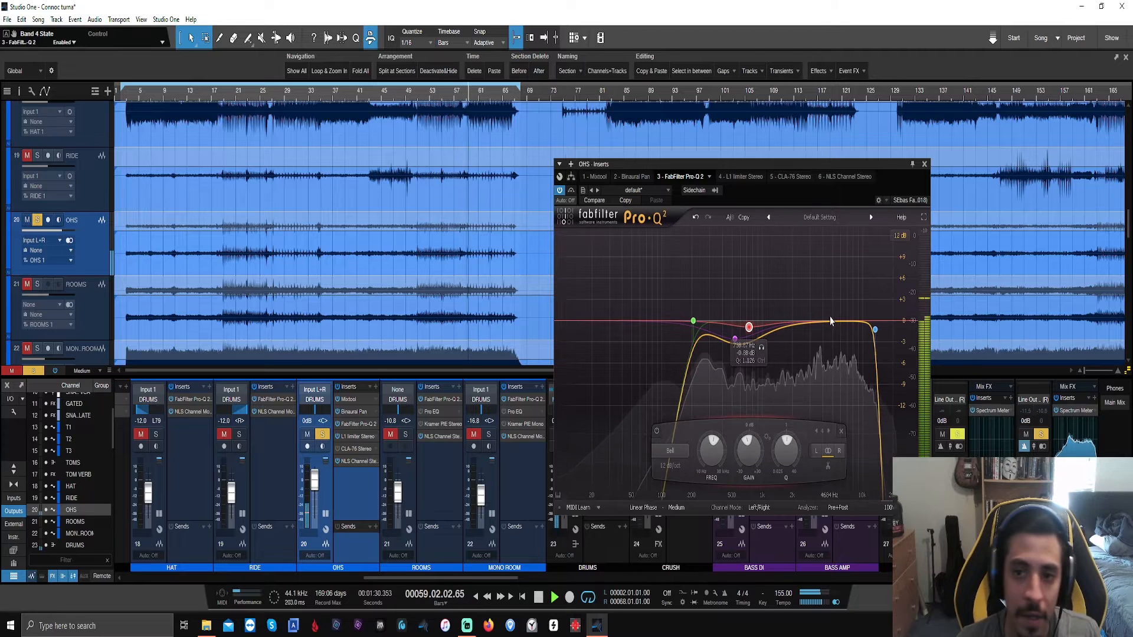
Step: Add a boosted bell band at about 3747 Hz to the overheads' EQ and audition it from several song sections
left_click_drag(827, 322, 822, 291)
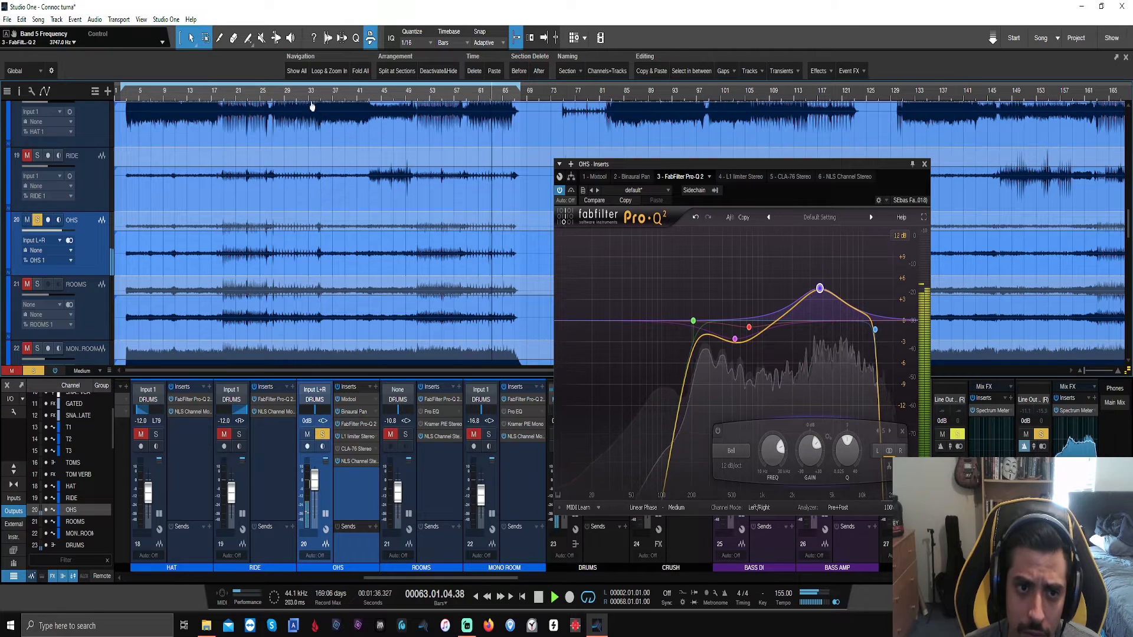
left_click(338, 96)
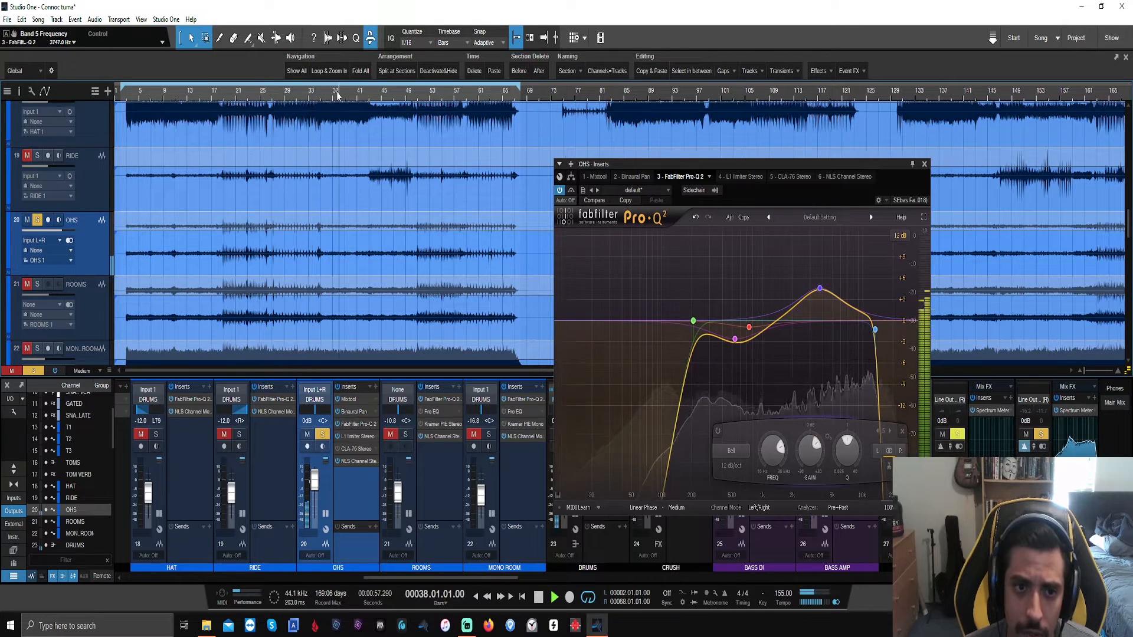
left_click(381, 96)
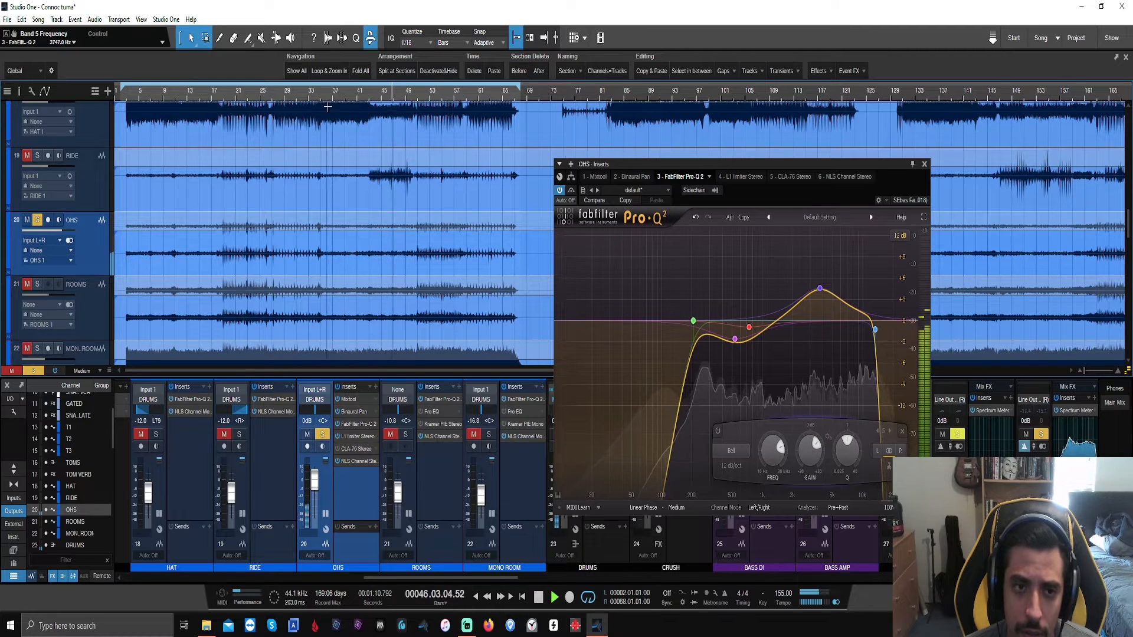
left_click(225, 96)
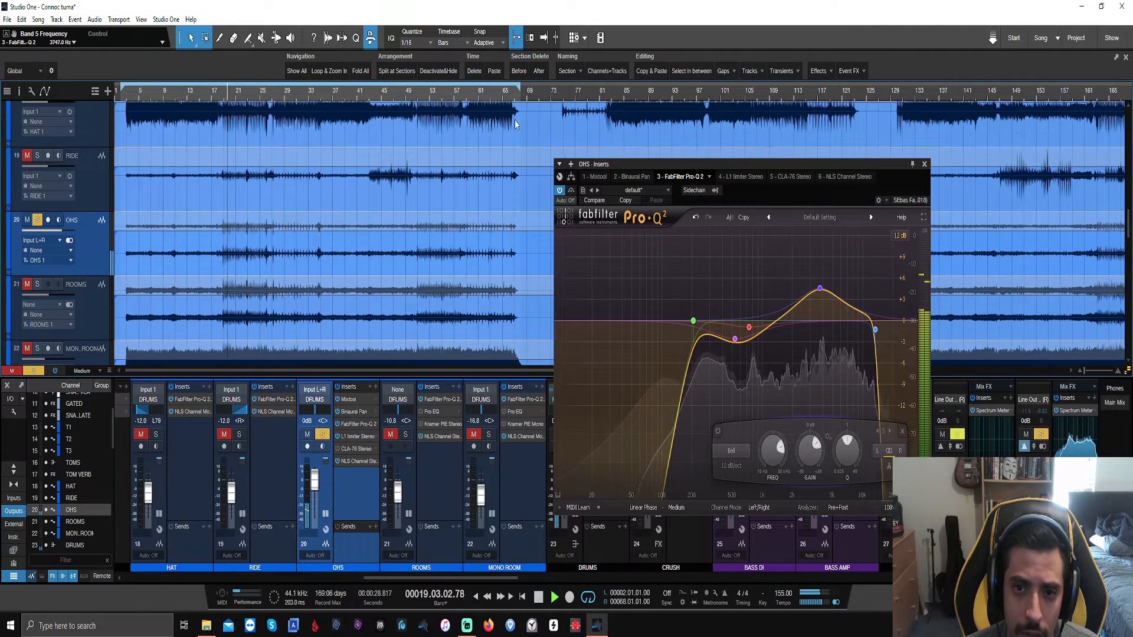
Step: Stop playback and set the slope of the 3747 Hz bell band to 48 dB/oct
key("space")
right_click(819, 289)
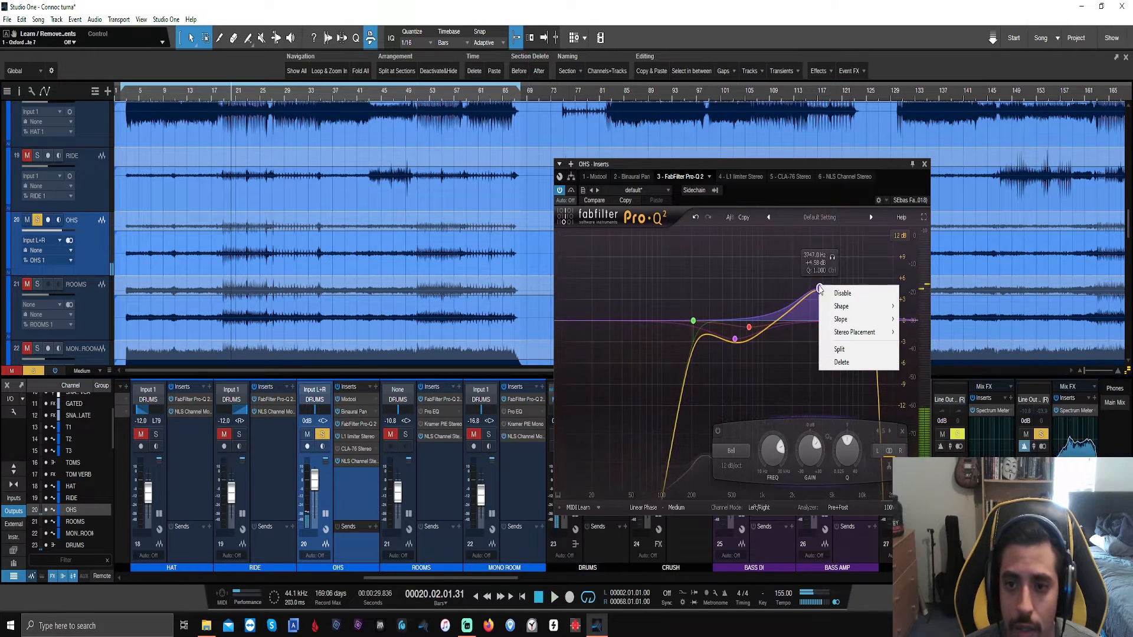
mouse_move(850, 319)
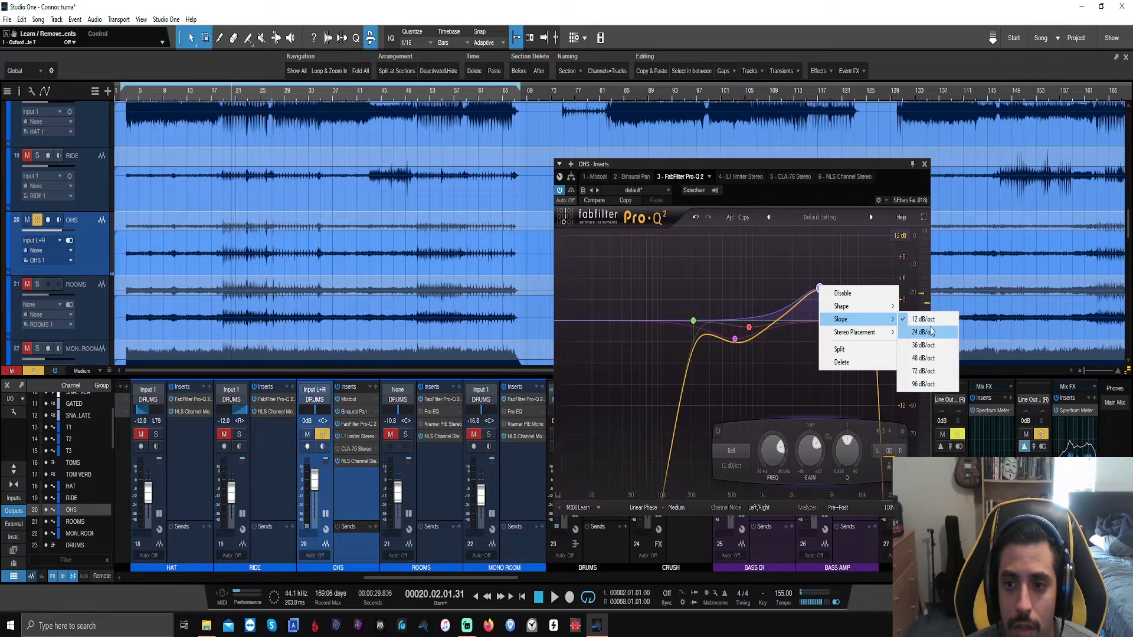
left_click(923, 359)
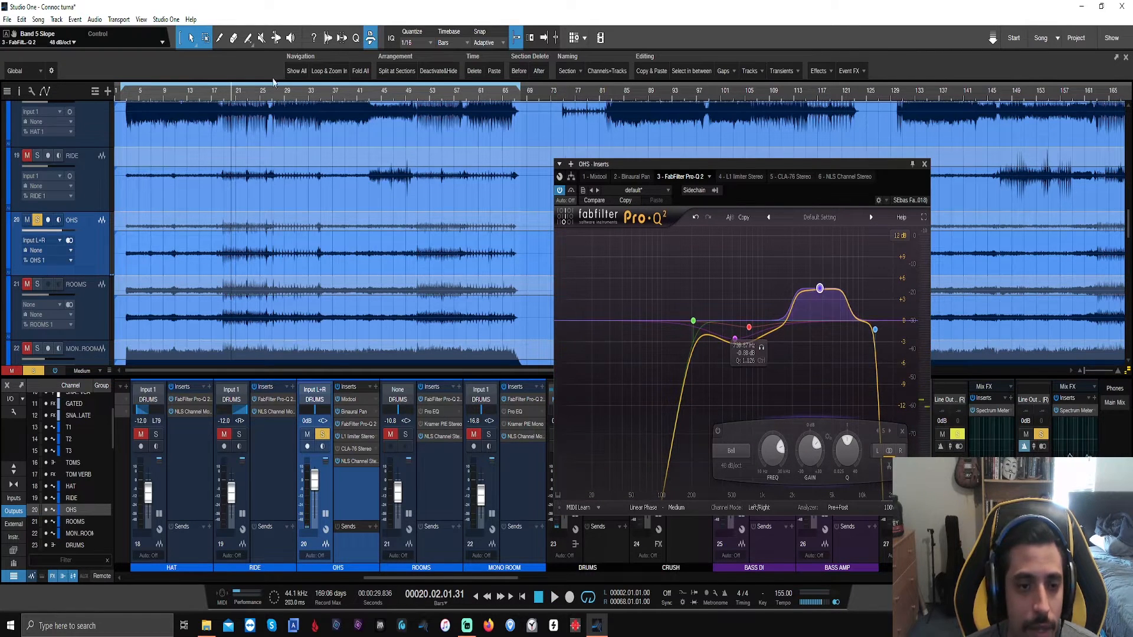
Step: Play from bar 18, sweep the steep bell band boosted to about 5.3 kHz, reduce its gain, and delete the band
left_click(216, 96)
mouse_move(824, 288)
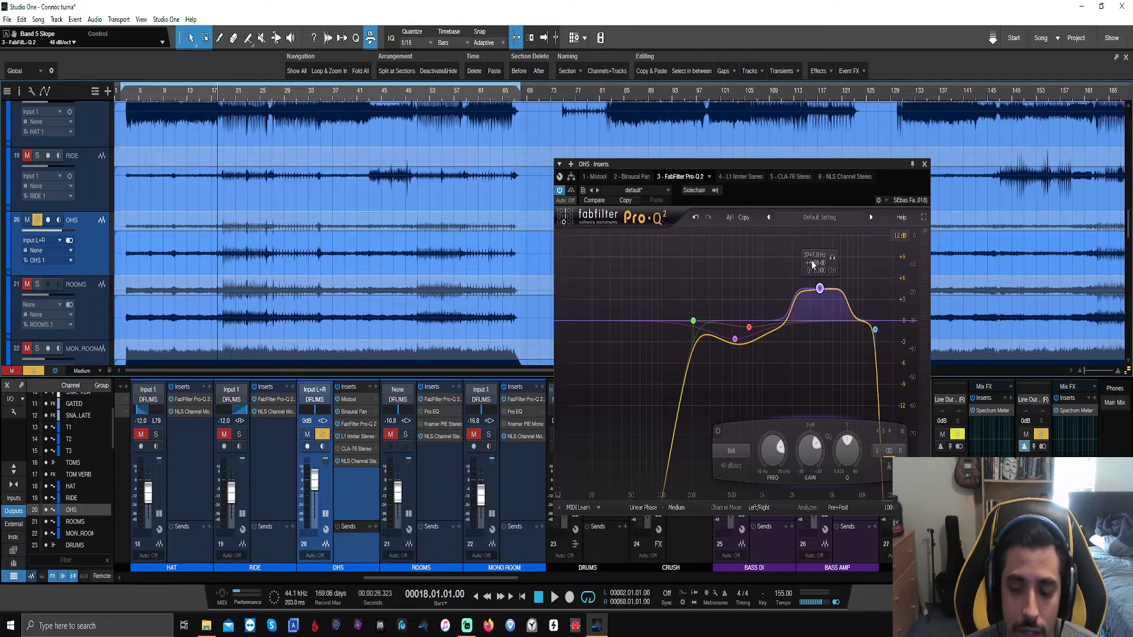
key("space")
left_click_drag(820, 289, 837, 237)
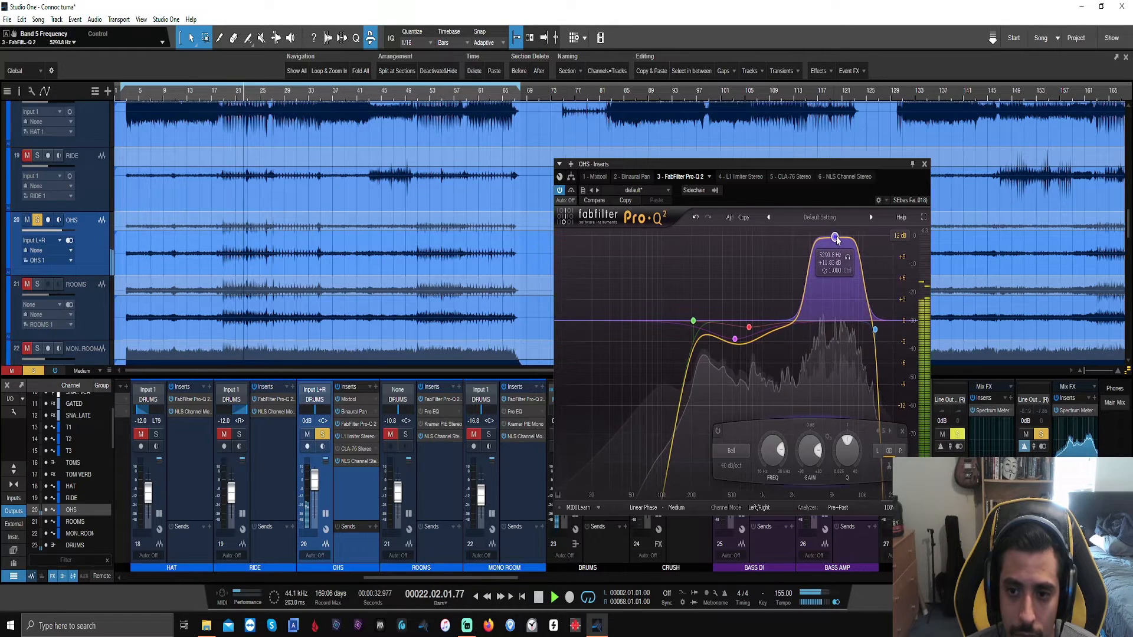
left_click_drag(822, 444, 805, 490)
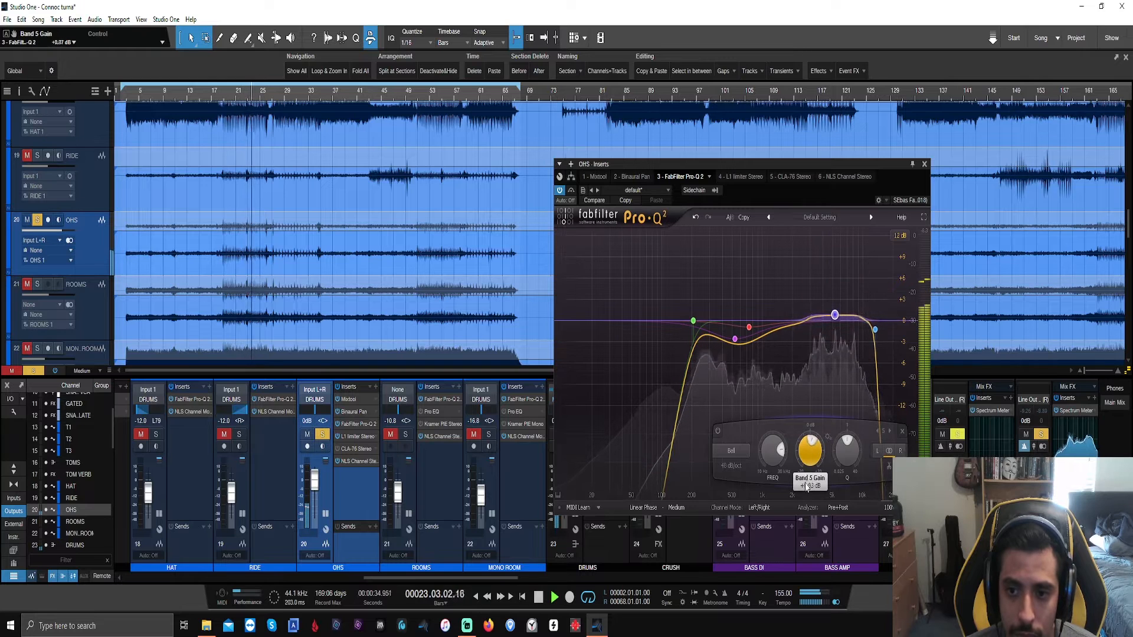
left_click(903, 434)
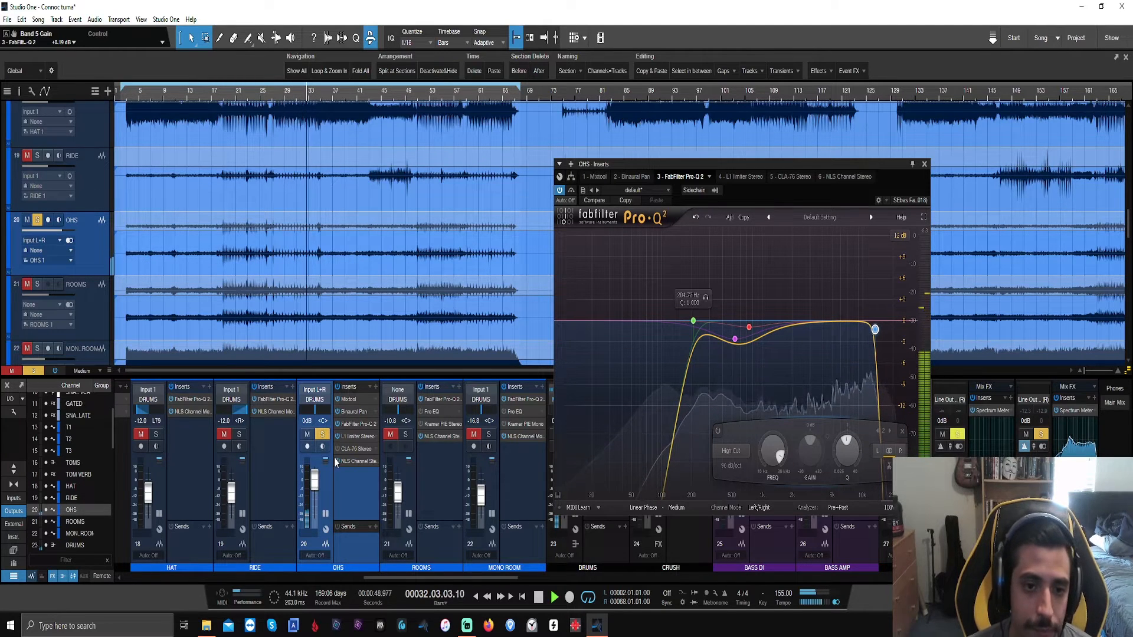
Step: Open the overheads' L1 limiter and lower its threshold to -25.1 dB with the linked ceiling during playback
left_click(348, 436)
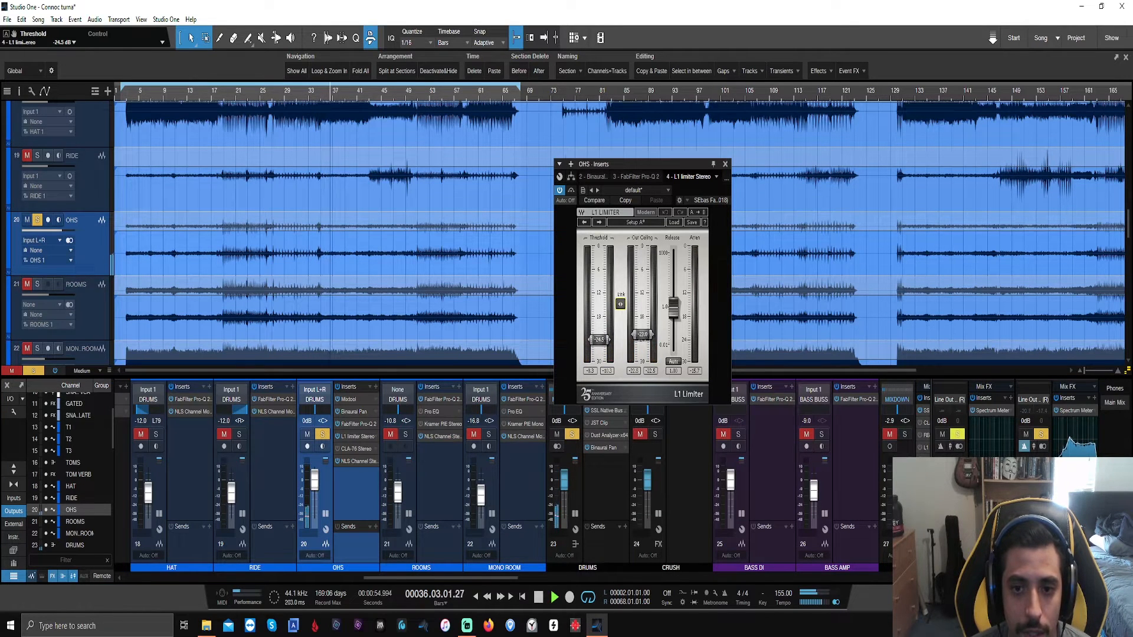
left_click(269, 99)
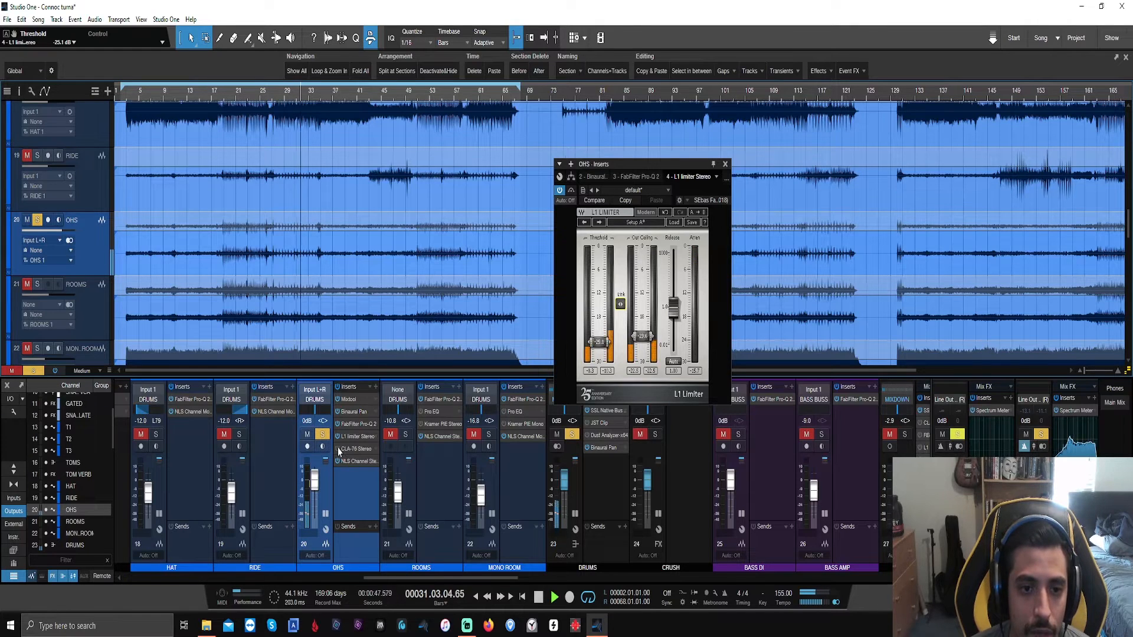
Step: Open the overheads' CLA-76, raise its input and set its output to about -28.8 while playing from around bar 19
left_click(354, 448)
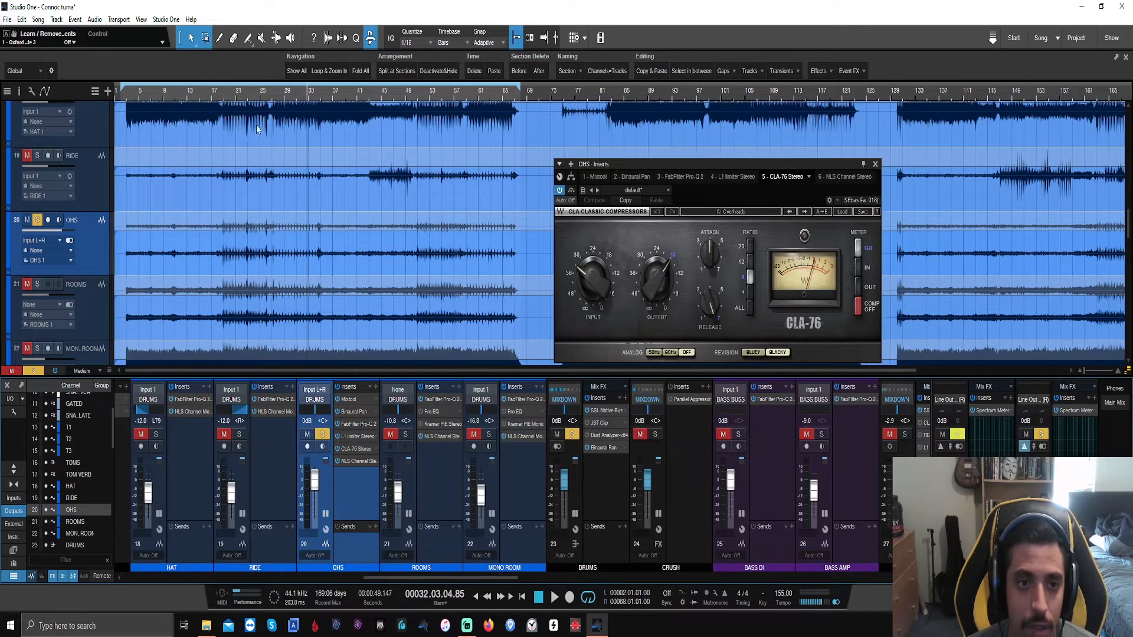
left_click(229, 106)
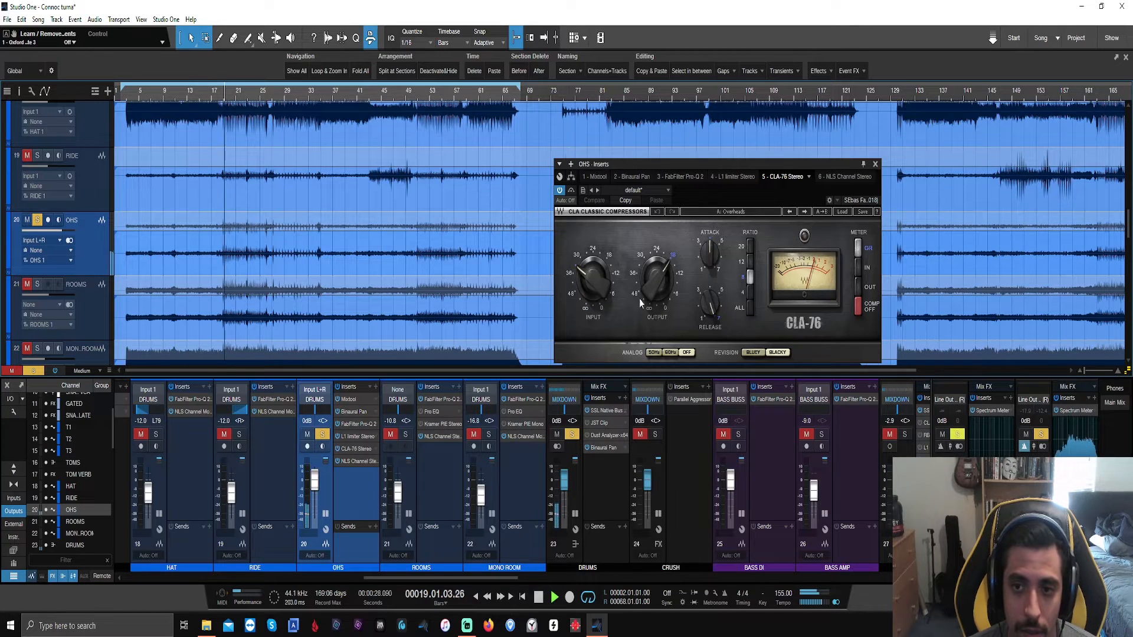
left_click_drag(657, 277, 657, 273)
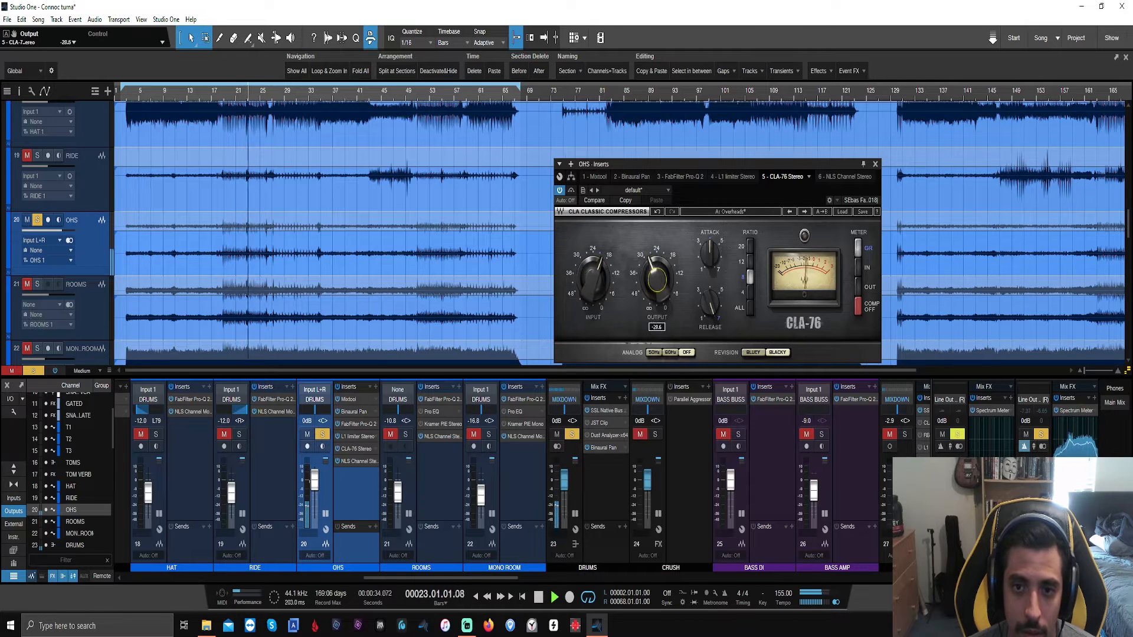
left_click(593, 288)
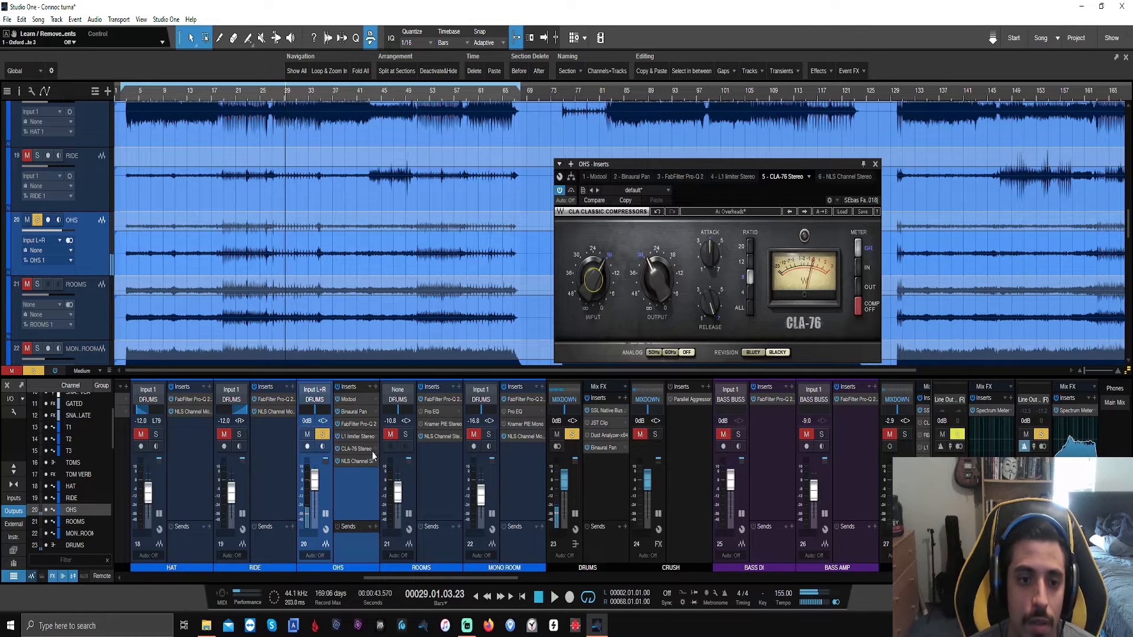
Step: Return to the overheads' L1 limiter and lower the linked threshold to -30.0 dB while playing from bar 19
left_click(341, 436)
left_click(222, 98)
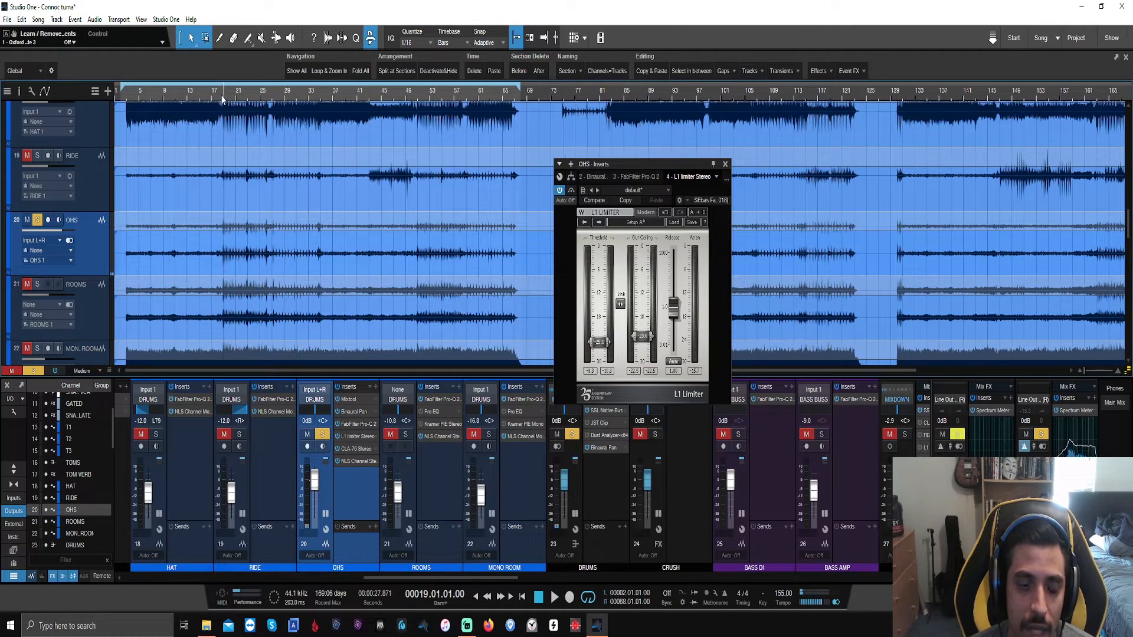
key("space")
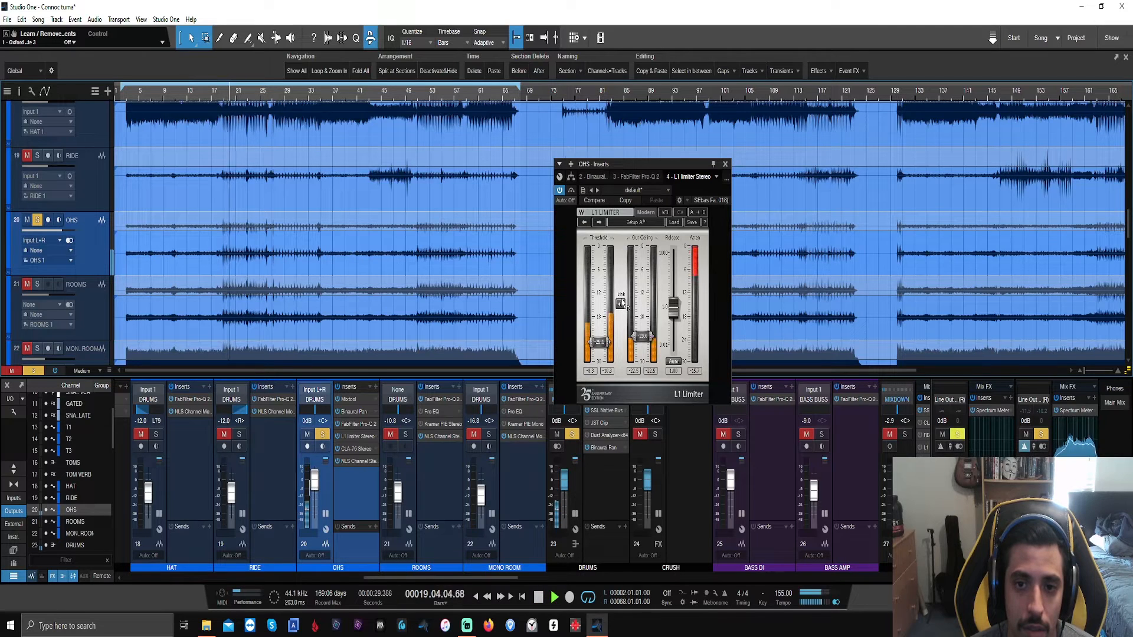
left_click_drag(622, 304, 621, 311)
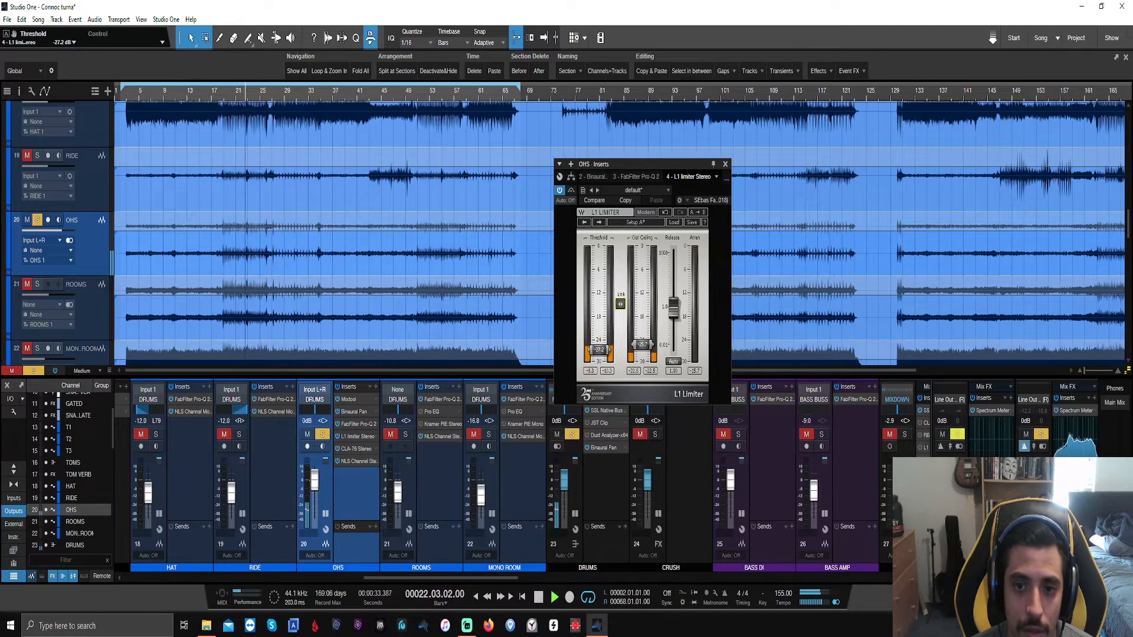
left_click_drag(621, 311, 622, 303)
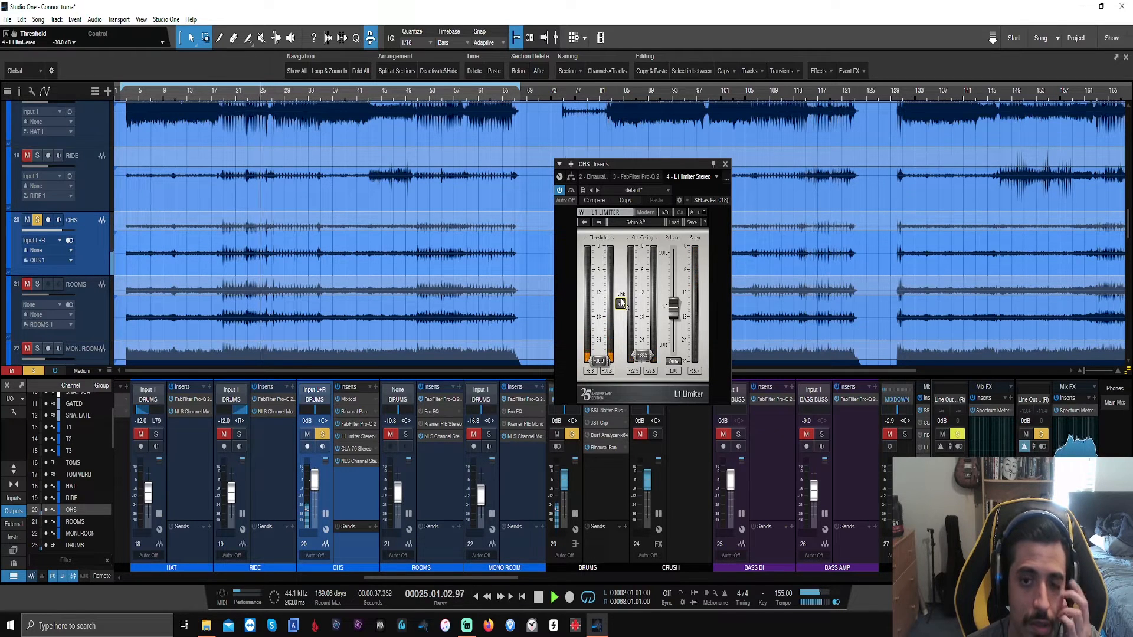
Step: Readjust the overheads' CLA-76 during playback, setting its output to -31.7 and its input to -13.6
left_click(348, 449)
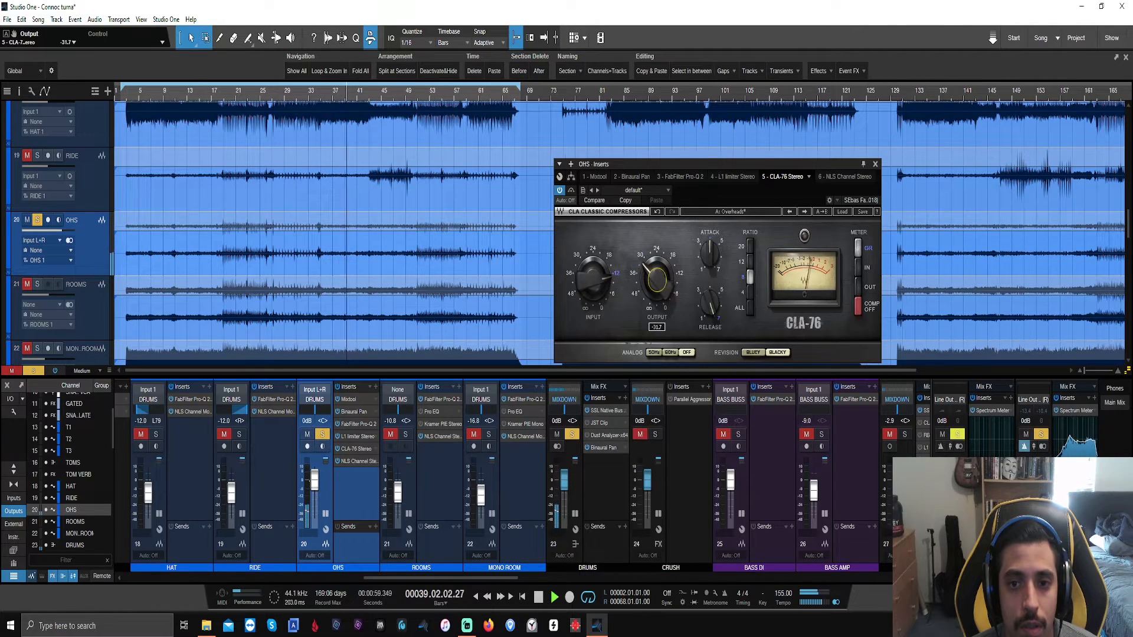
left_click(224, 93)
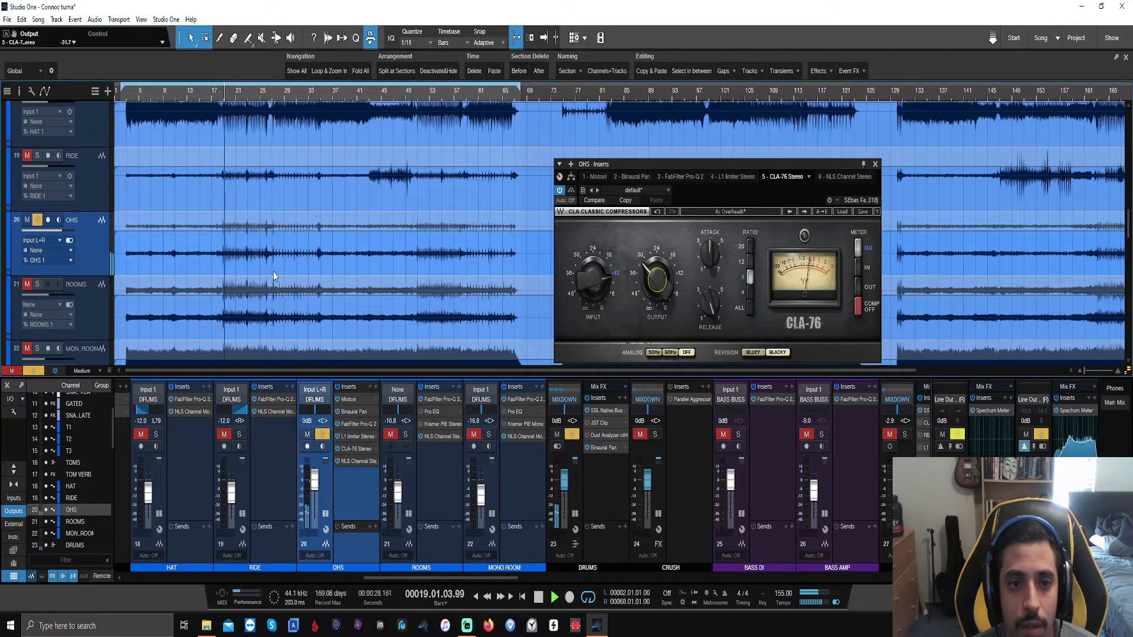
left_click_drag(594, 280, 593, 284)
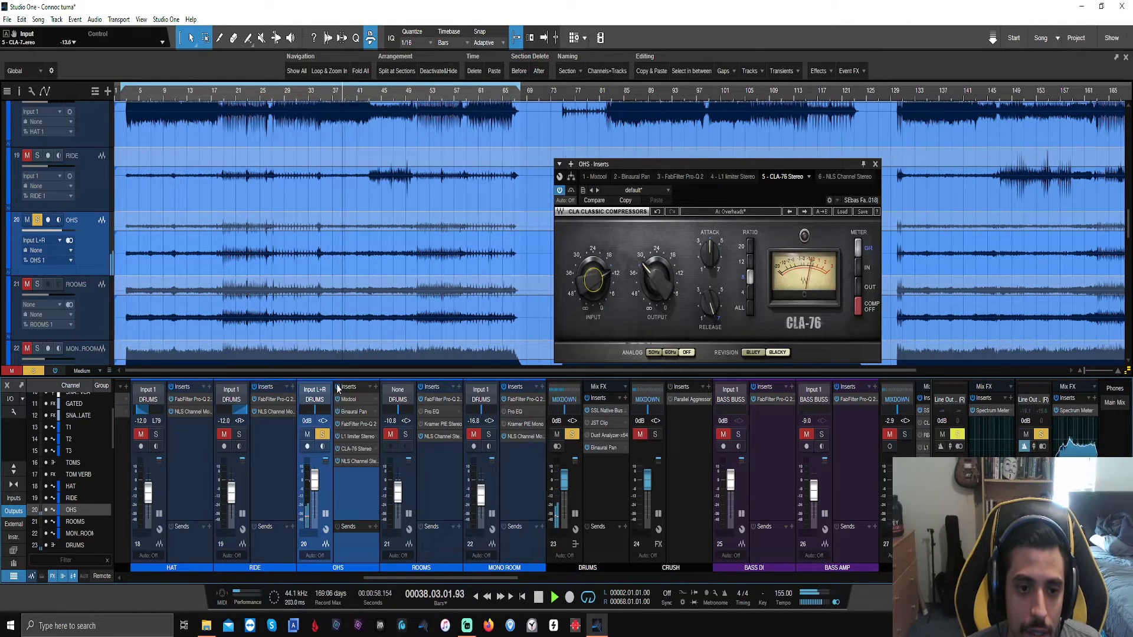
Step: Review the Binaural Pan and NLS Channel inserts on the overheads during playback
left_click(355, 412)
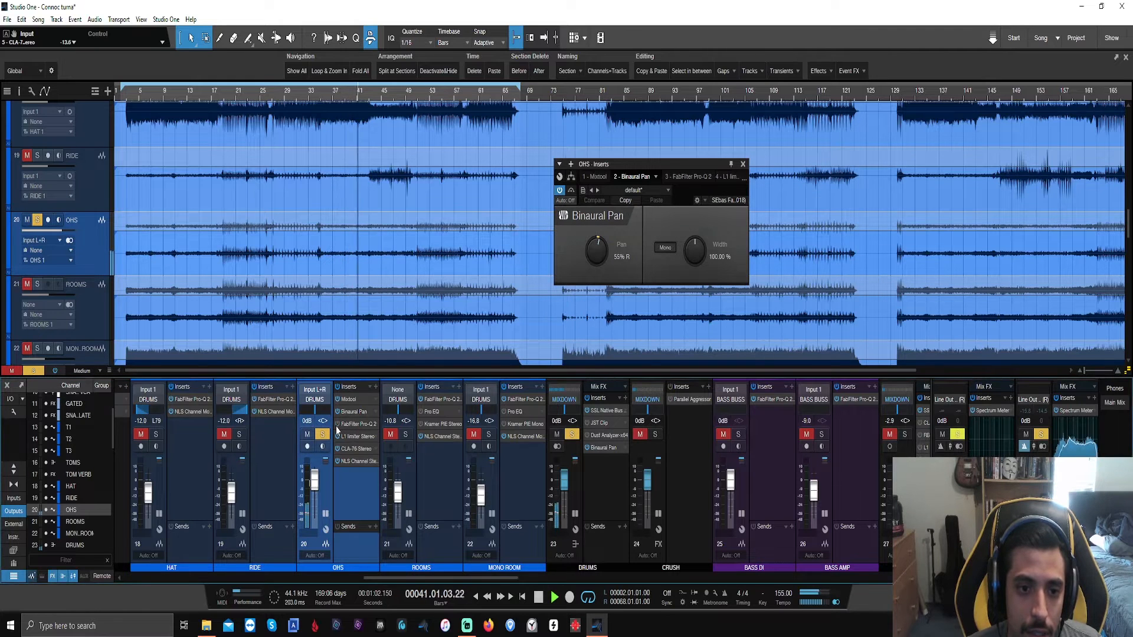
left_click(349, 460)
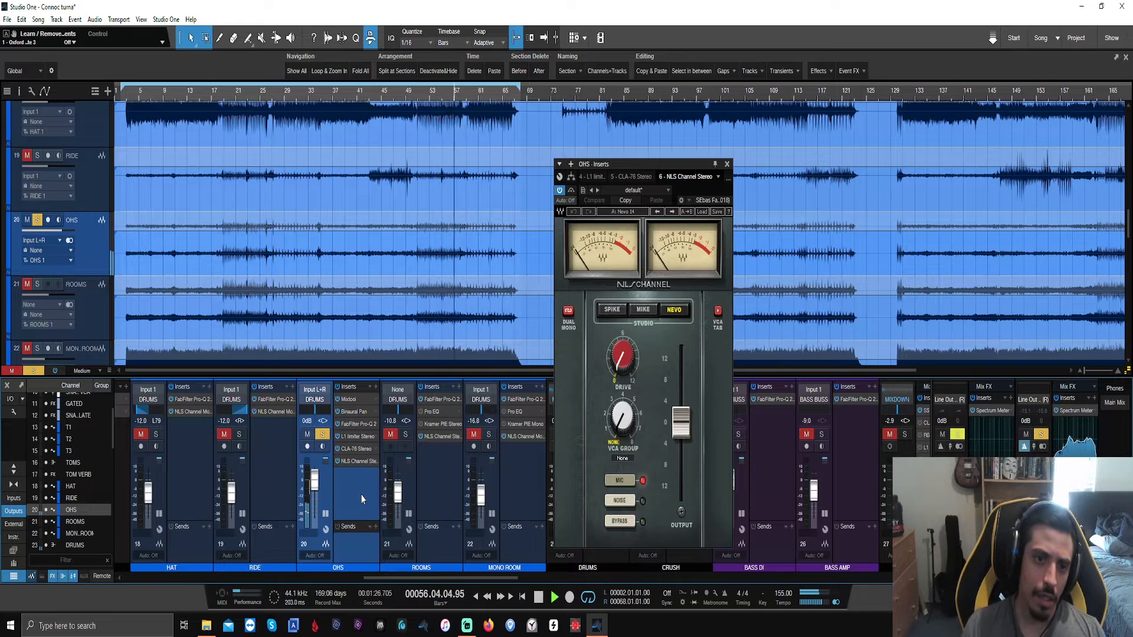
Step: Search the effects list for soothe and insert soothe2 on the overheads channel
left_click(376, 387)
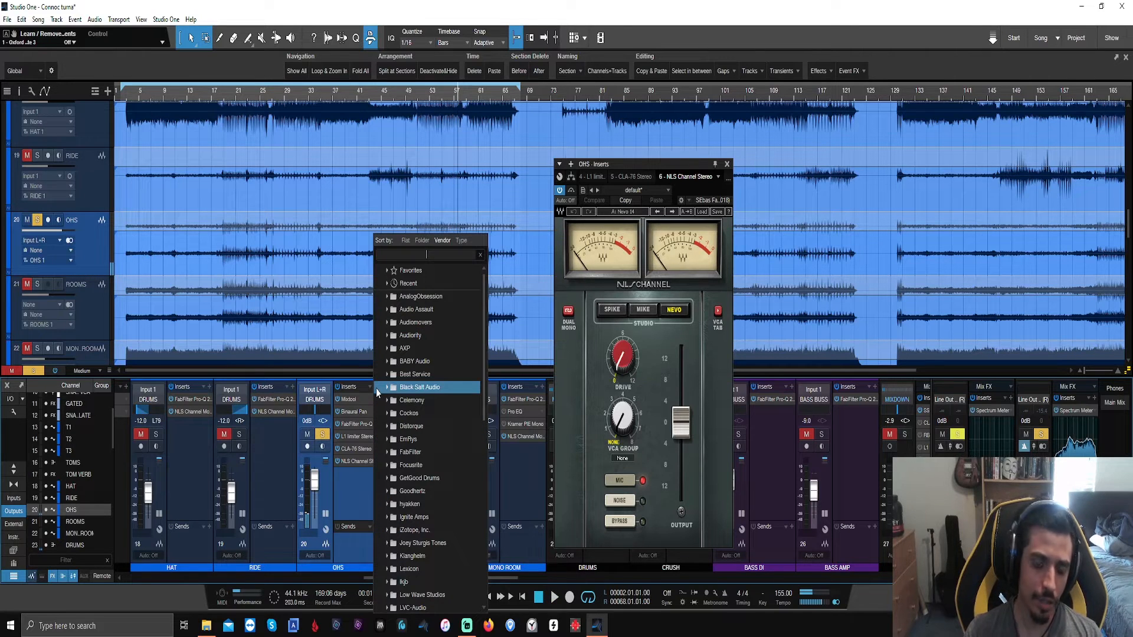
type("sil")
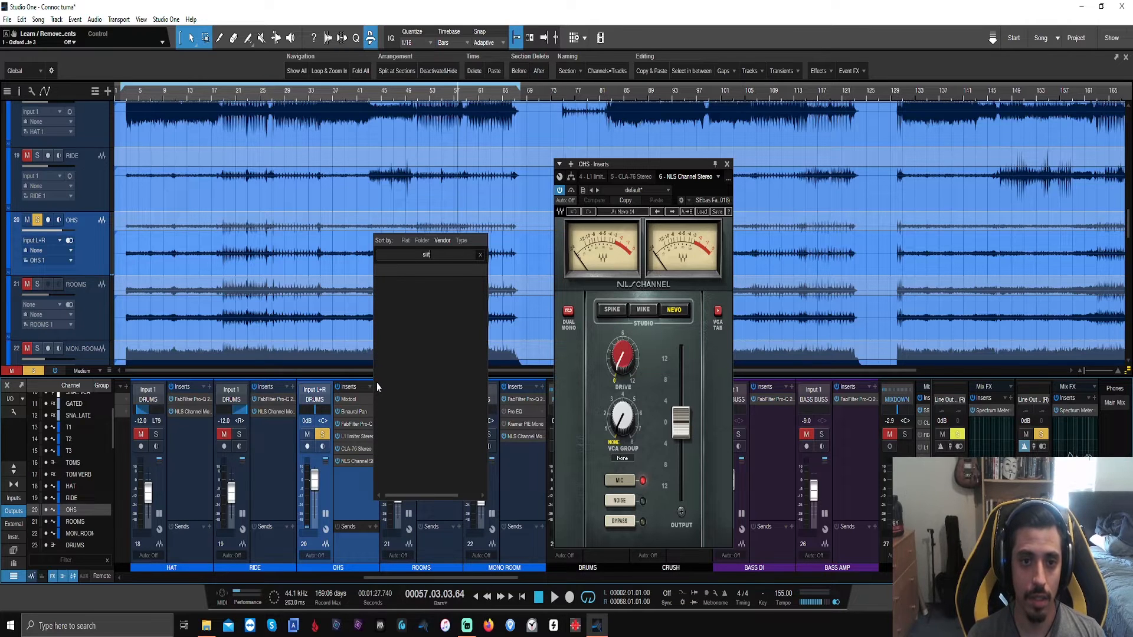
key("BackSpace")
key("BackSpace")
key("BackSpace")
type("oothe")
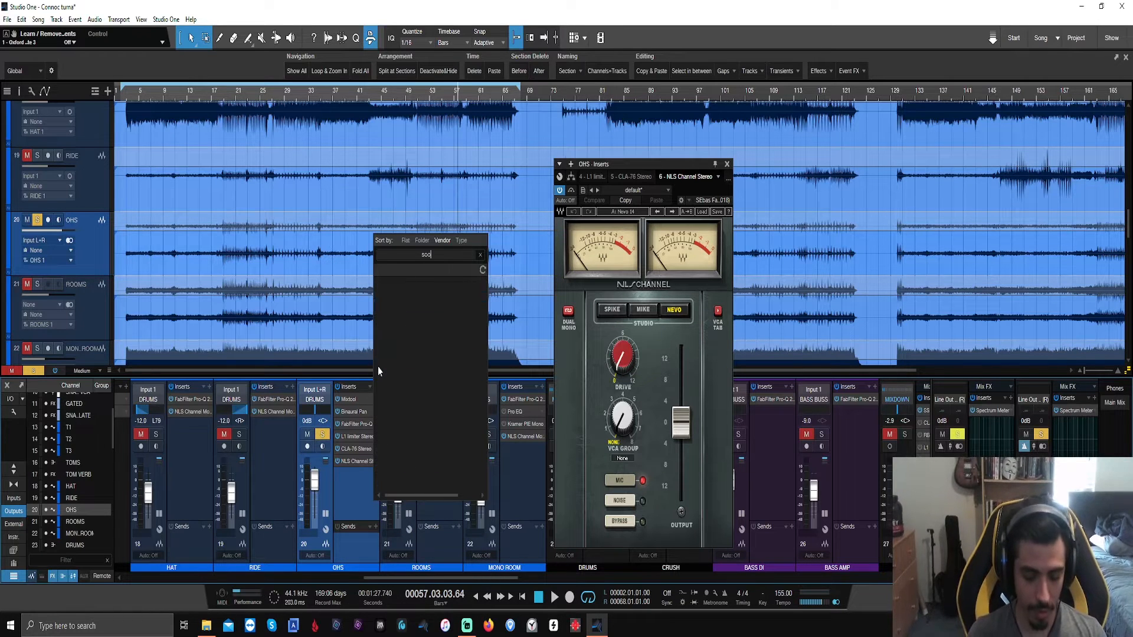
key("Return")
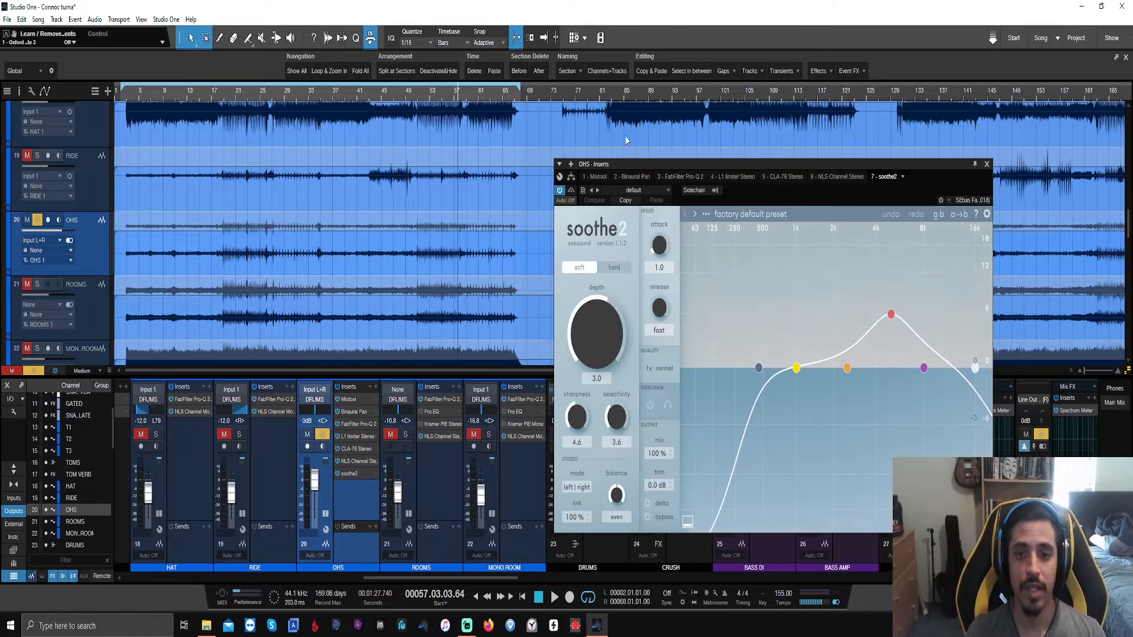
Step: Load the Cymbal smooth preset from the Drums presets in the overheads' soothe2
left_click(748, 214)
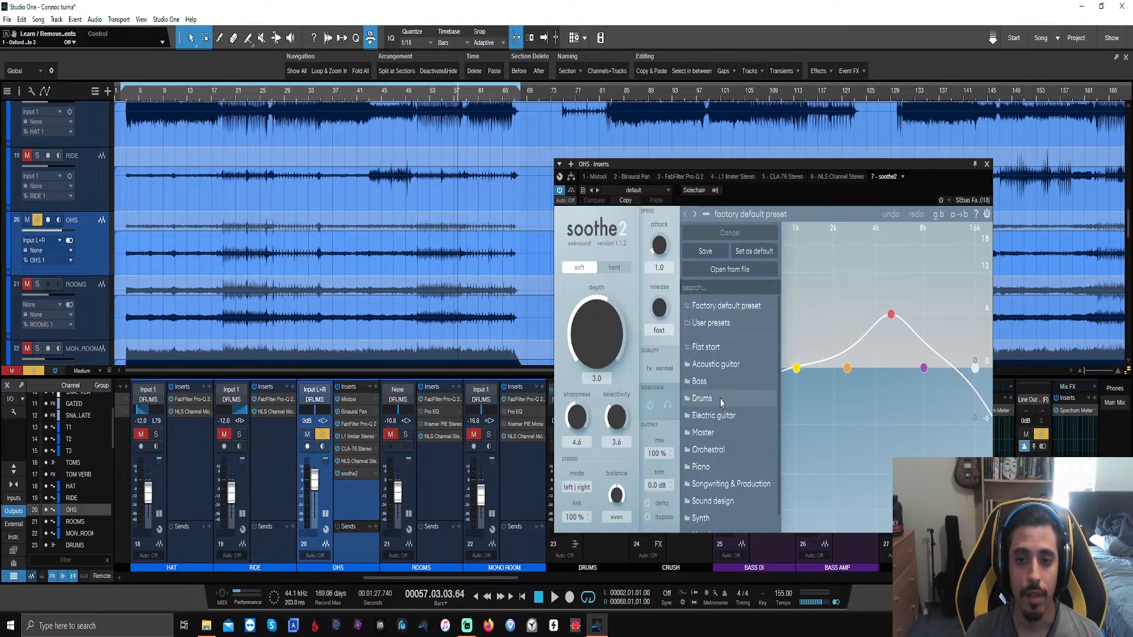
left_click(711, 397)
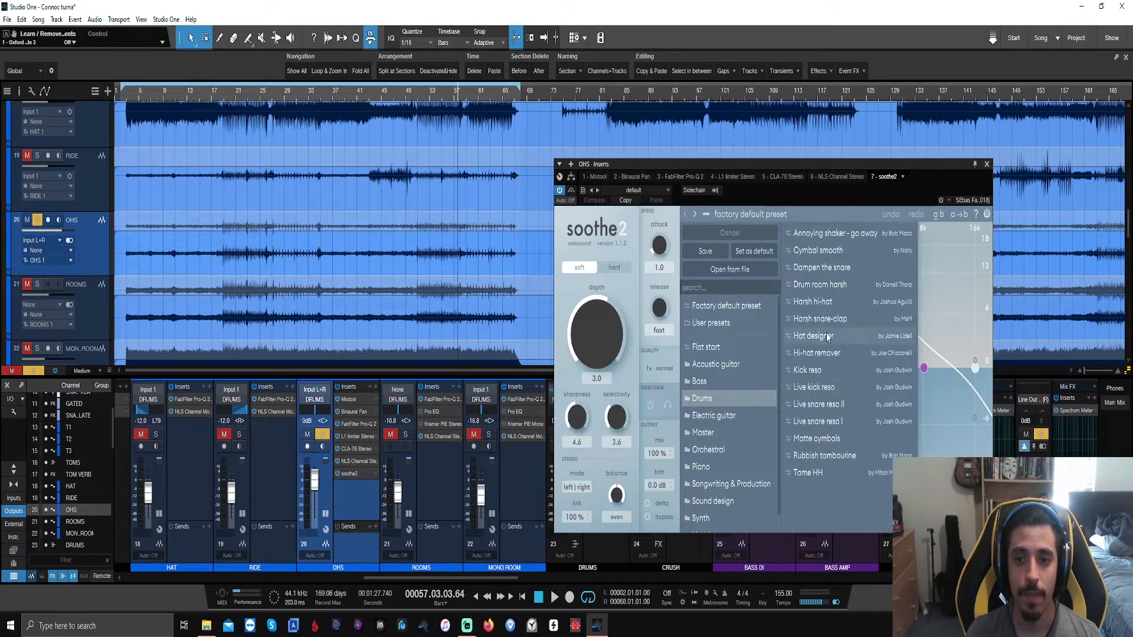
left_click(838, 254)
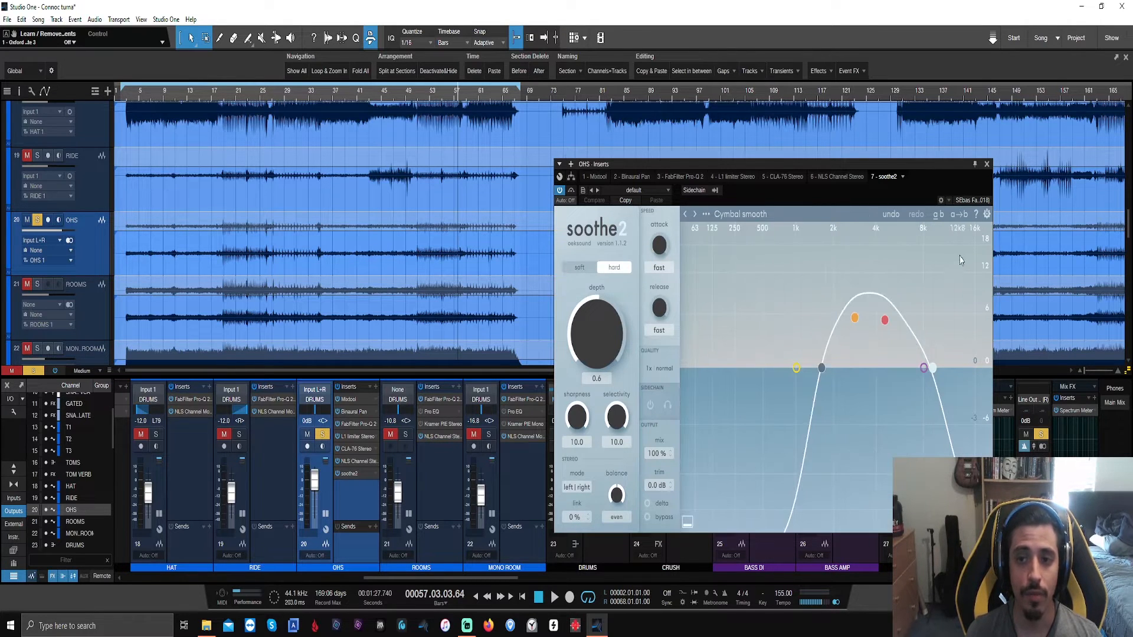
Step: Play from bar 19 and compare the overheads with soothe2 on and off, also auditioning its delta signal and internal bypass
left_click(223, 95)
key("space")
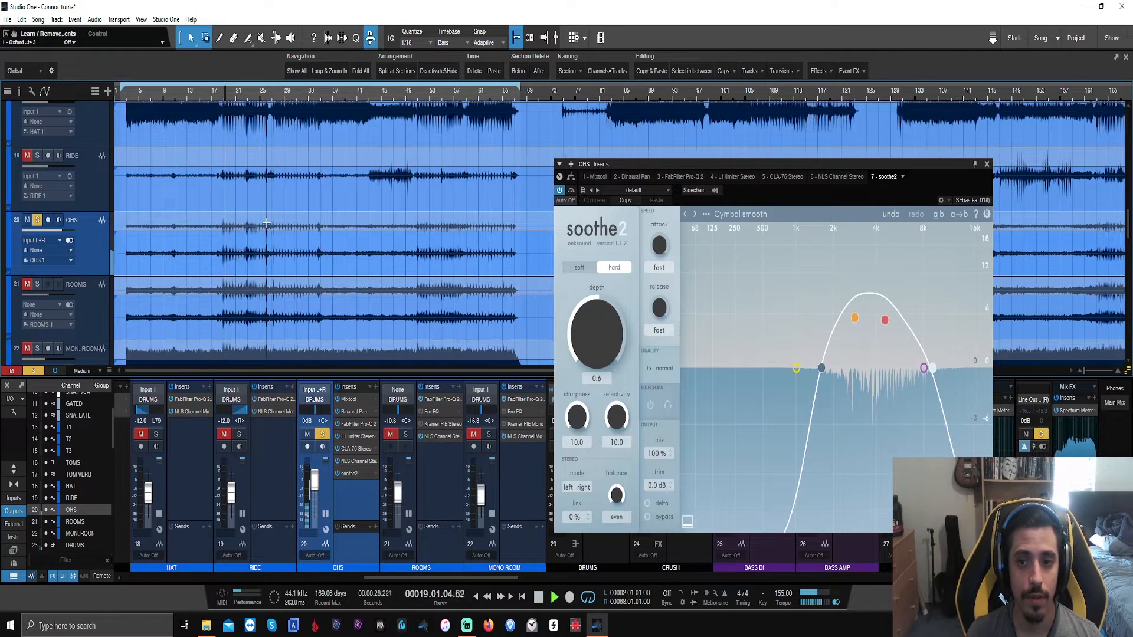
left_click(560, 191)
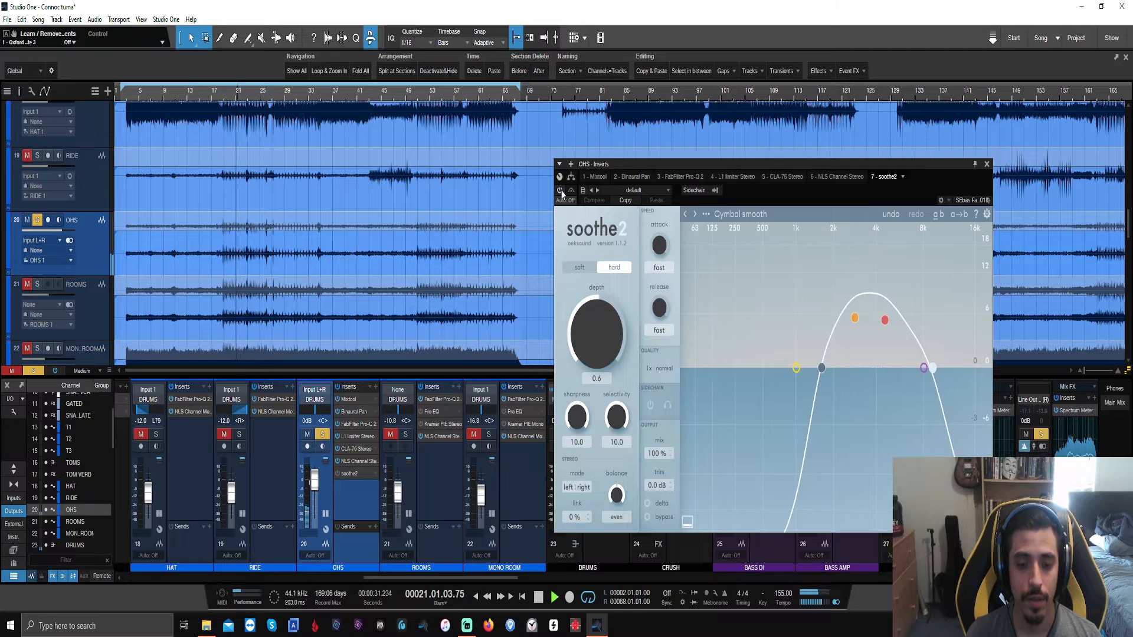
left_click(561, 191)
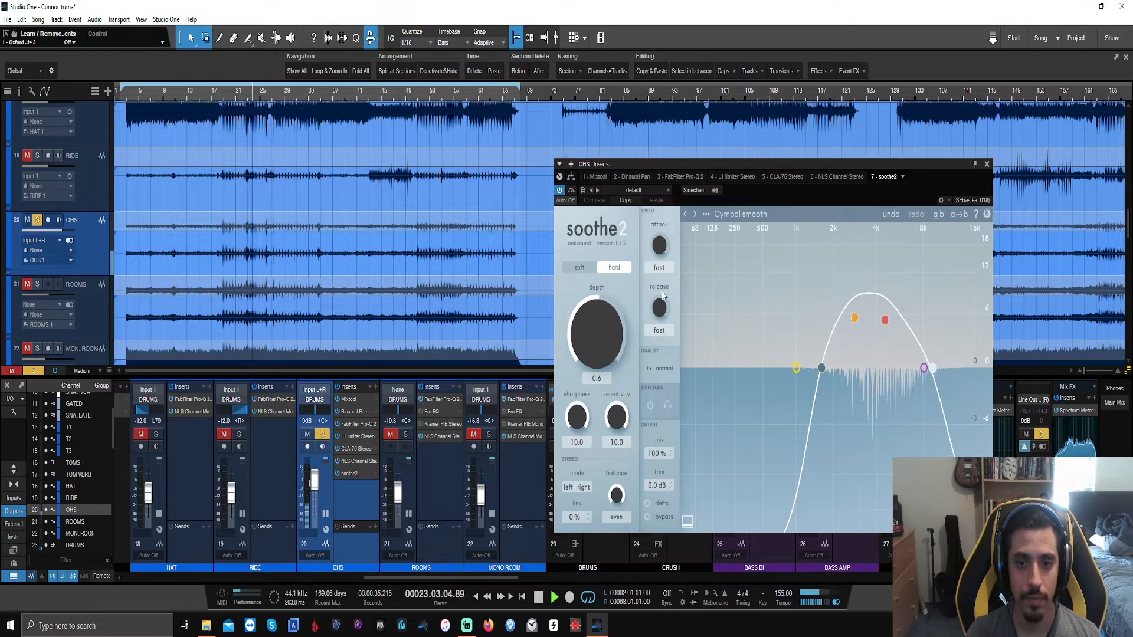
left_click(648, 504)
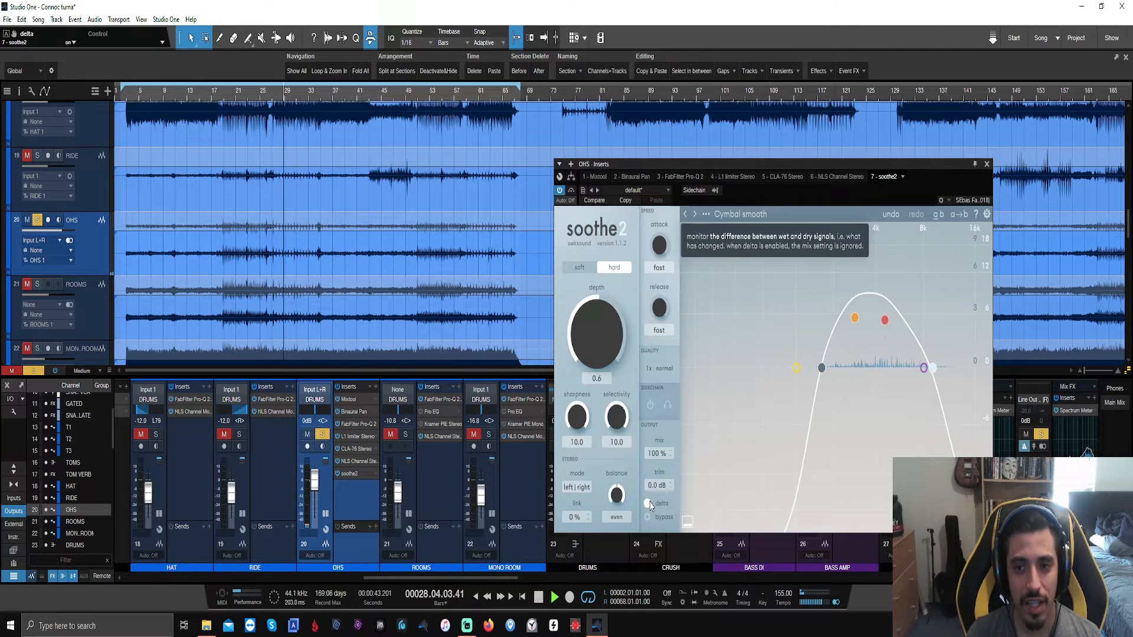
left_click(649, 504)
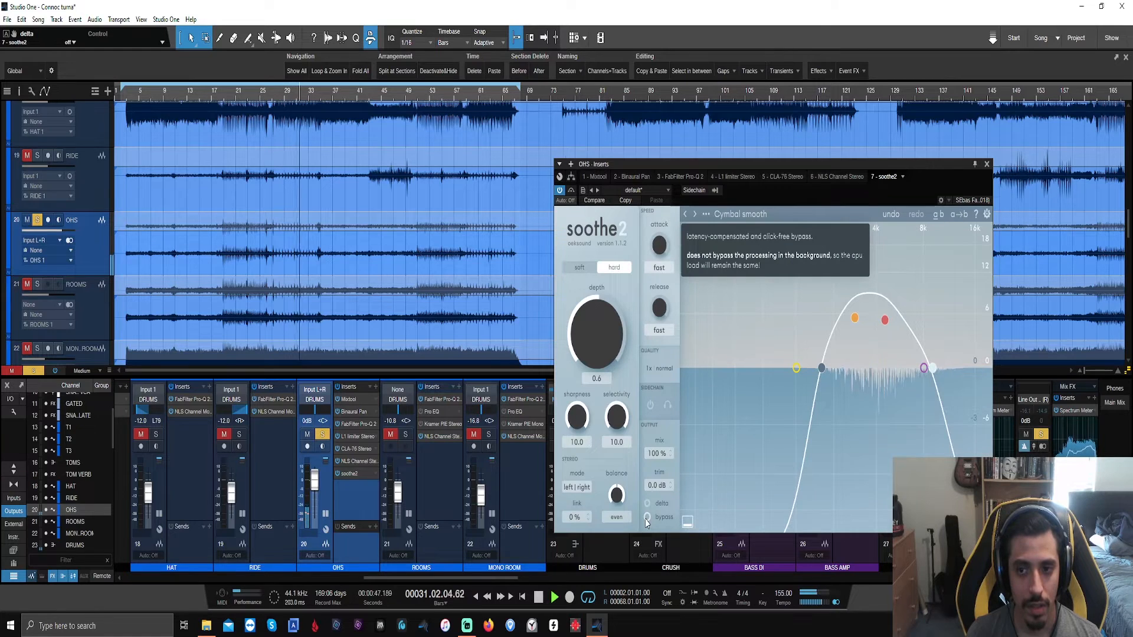
left_click(646, 519)
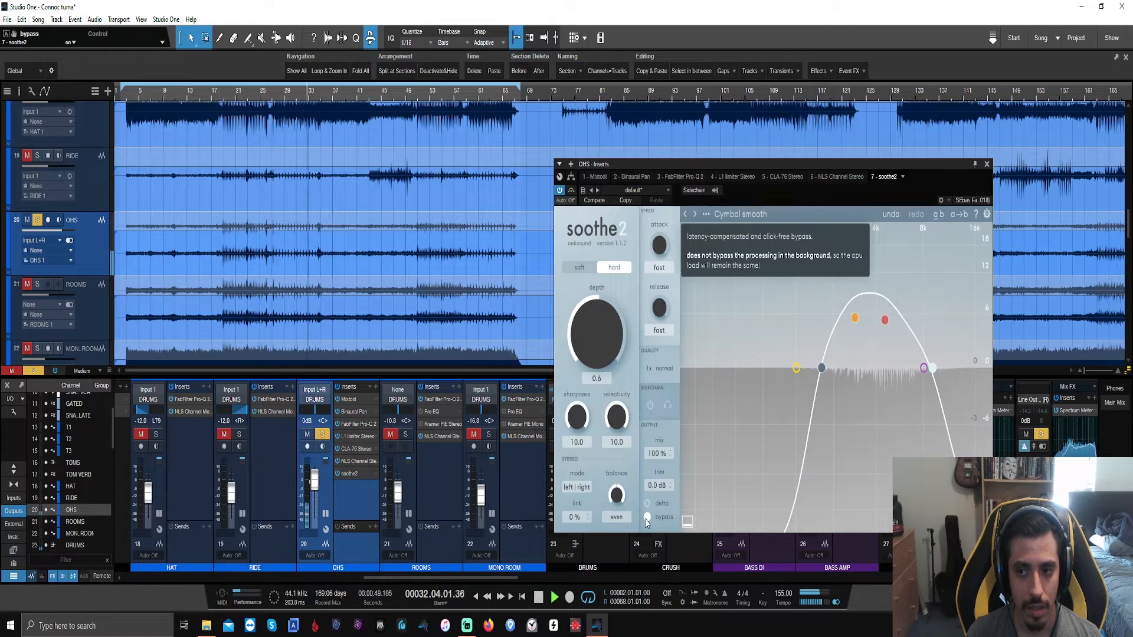
left_click(647, 519)
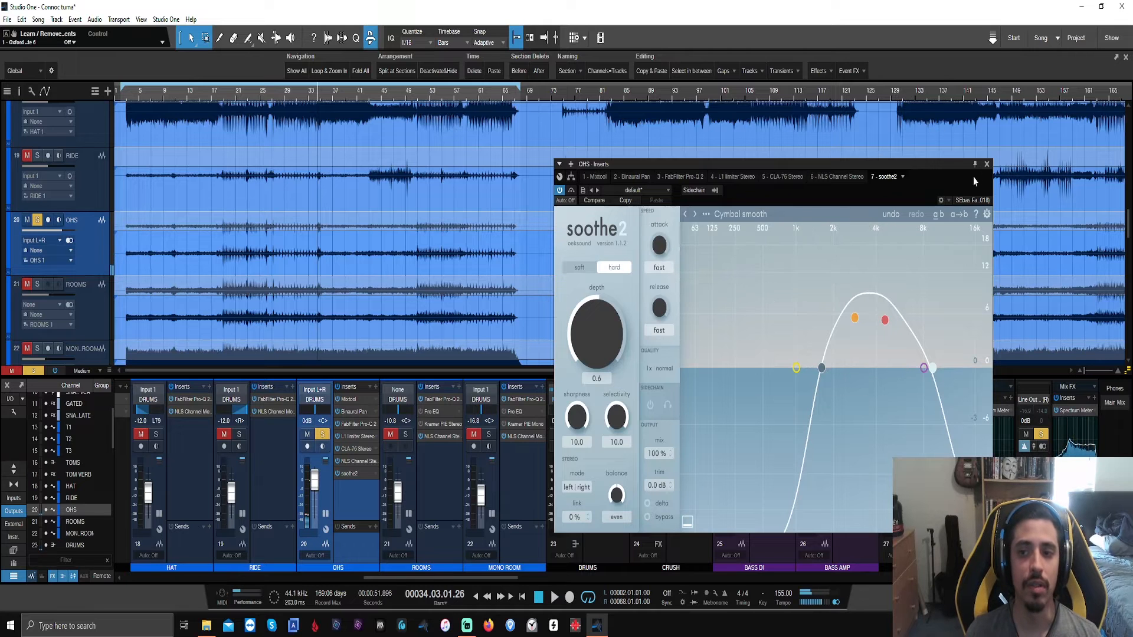
Step: Close soothe2, replay the overheads from bar 19 and briefly recheck the soothe2 settings
left_click(987, 165)
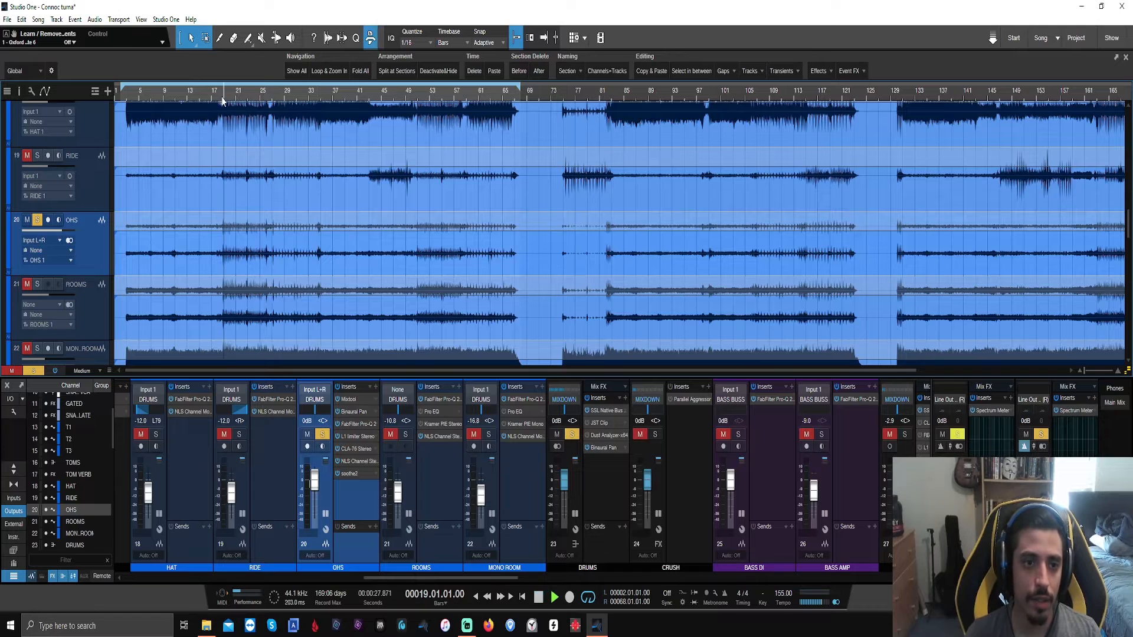
key("space")
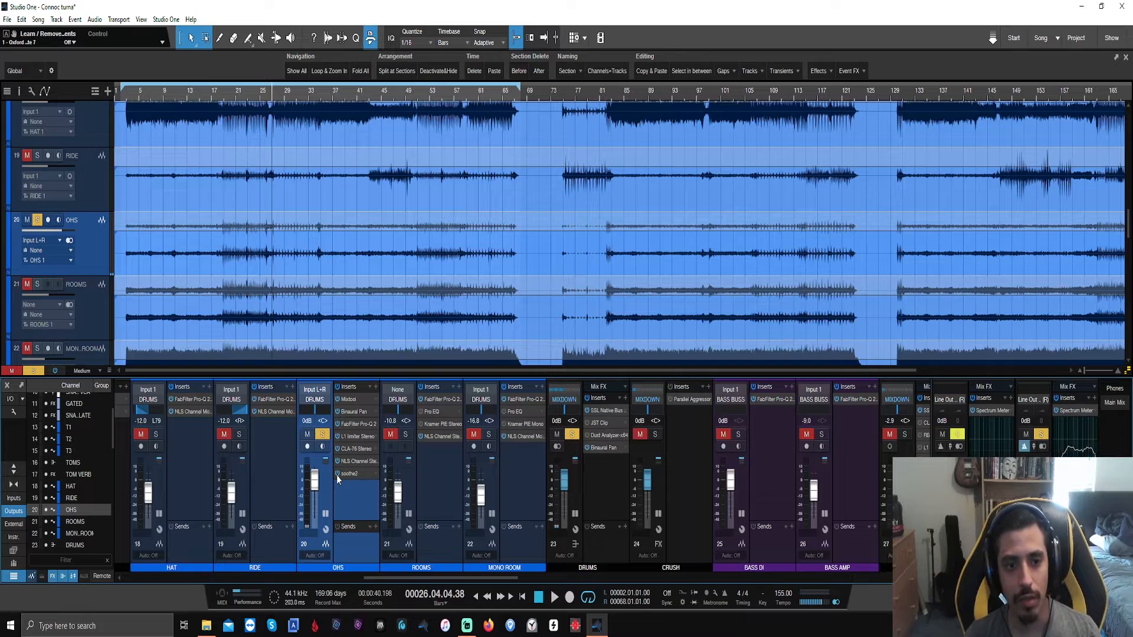
left_click(348, 474)
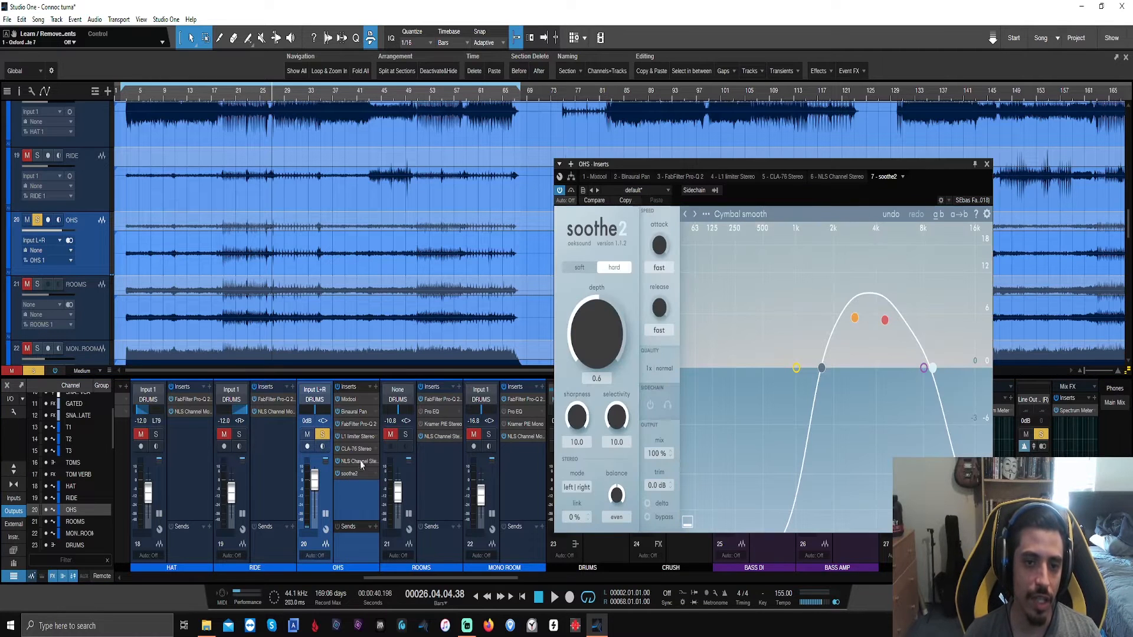
left_click(987, 165)
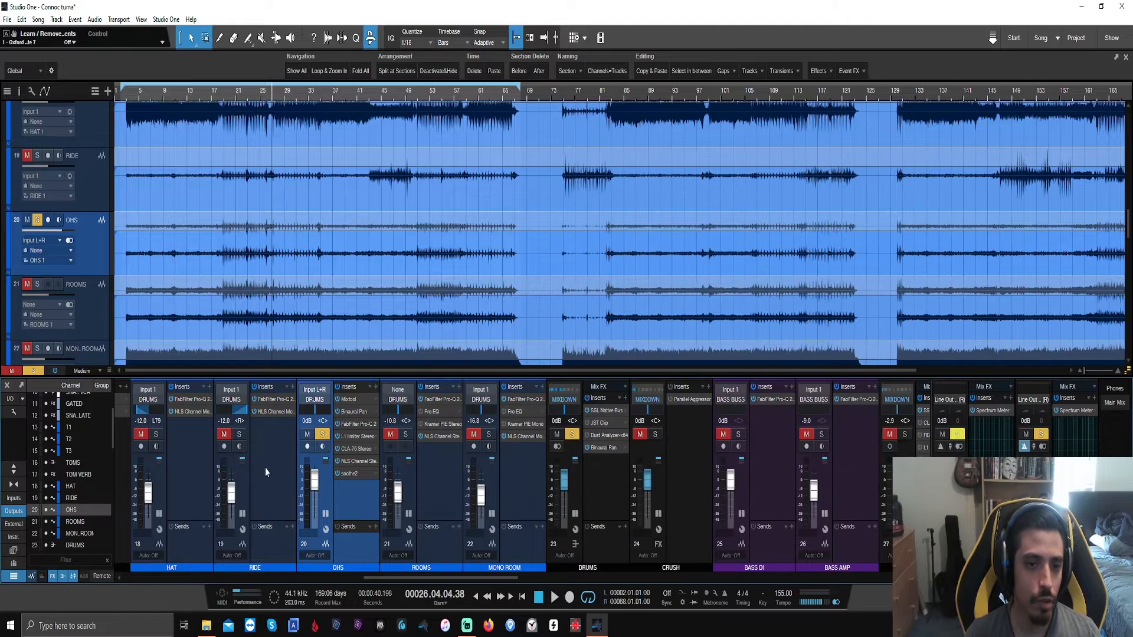
Step: Switch the solo from the overheads to the rooms channel and play from bar 17
left_click(324, 435)
left_click(407, 435)
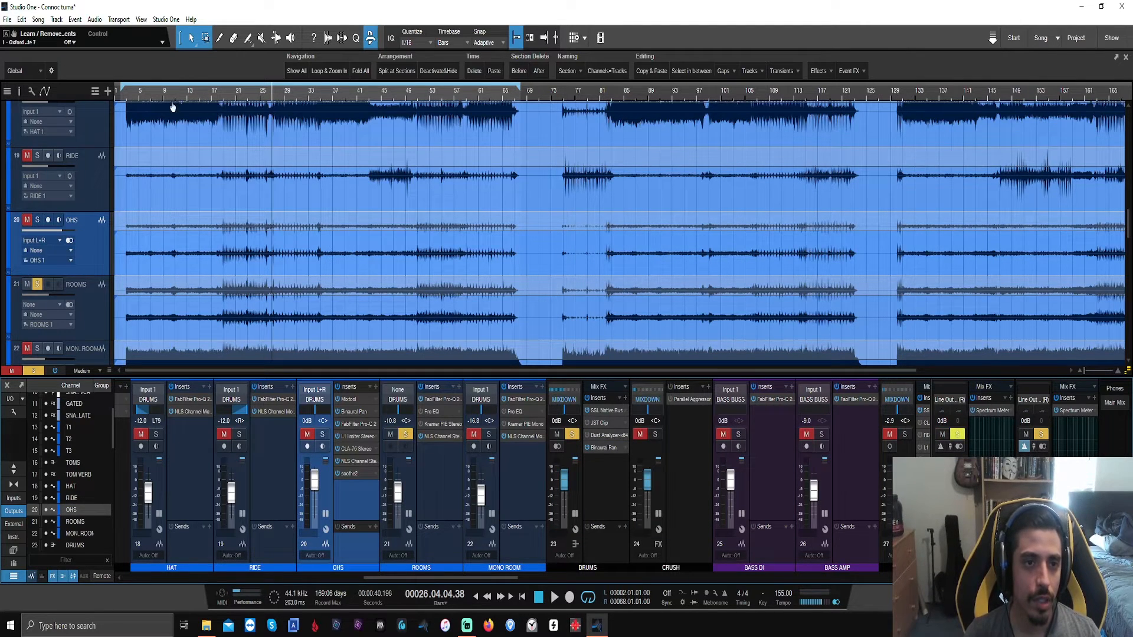
left_click(213, 102)
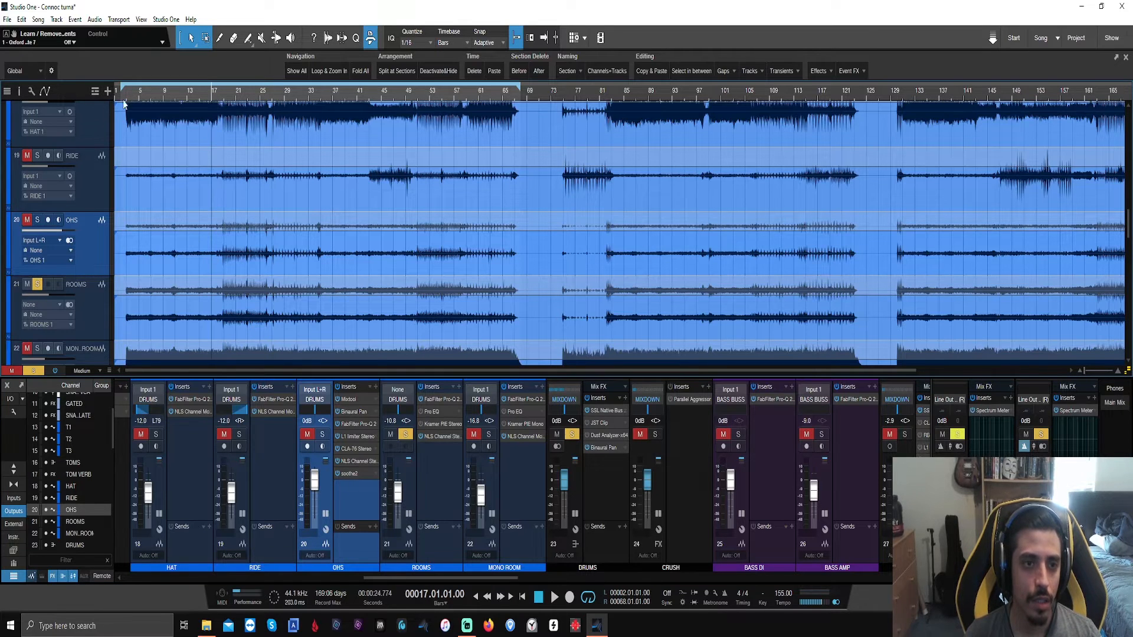
key("space")
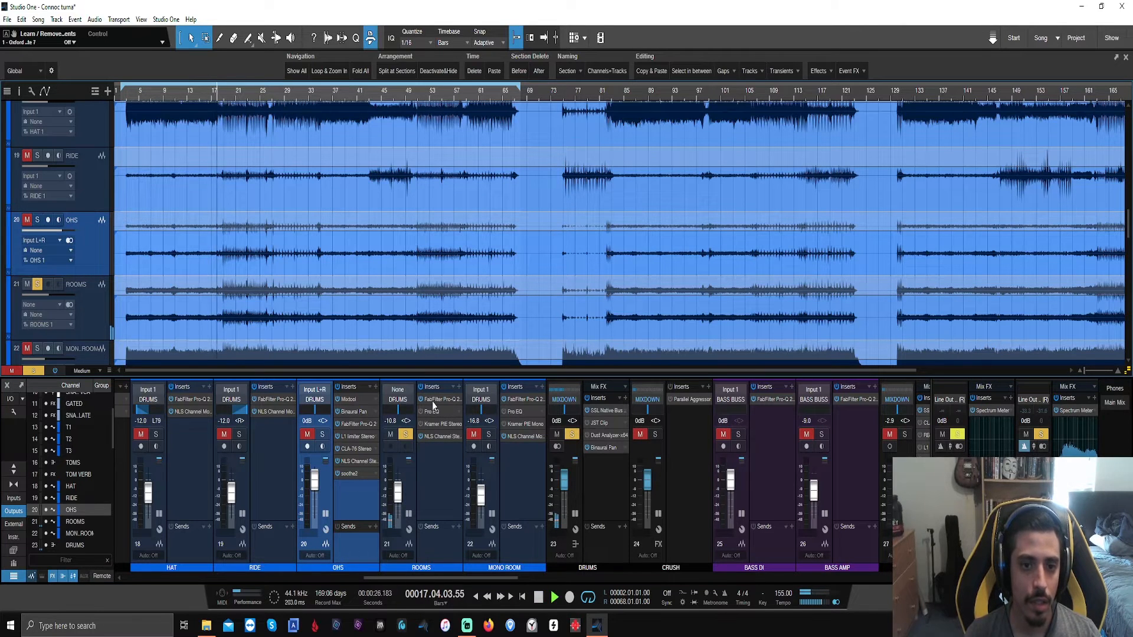
Step: Turn the upper band of the rooms' FabFilter Pro-Q 2 into a 96 dB/oct high cut and lower its frequency by ear
left_click(432, 401)
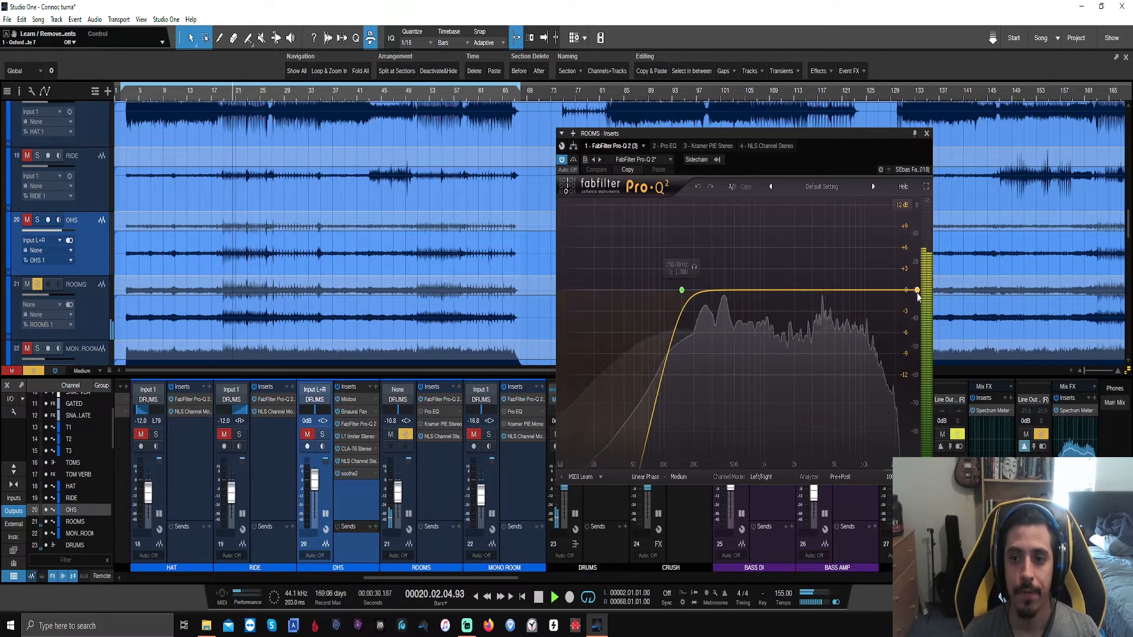
left_click(882, 292)
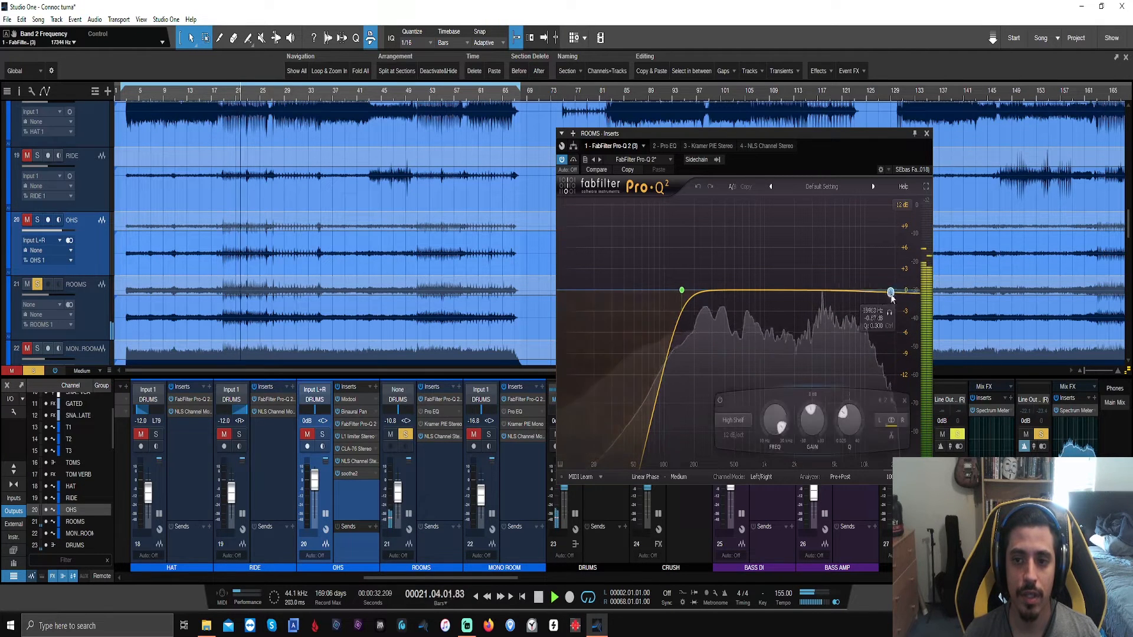
right_click(878, 294)
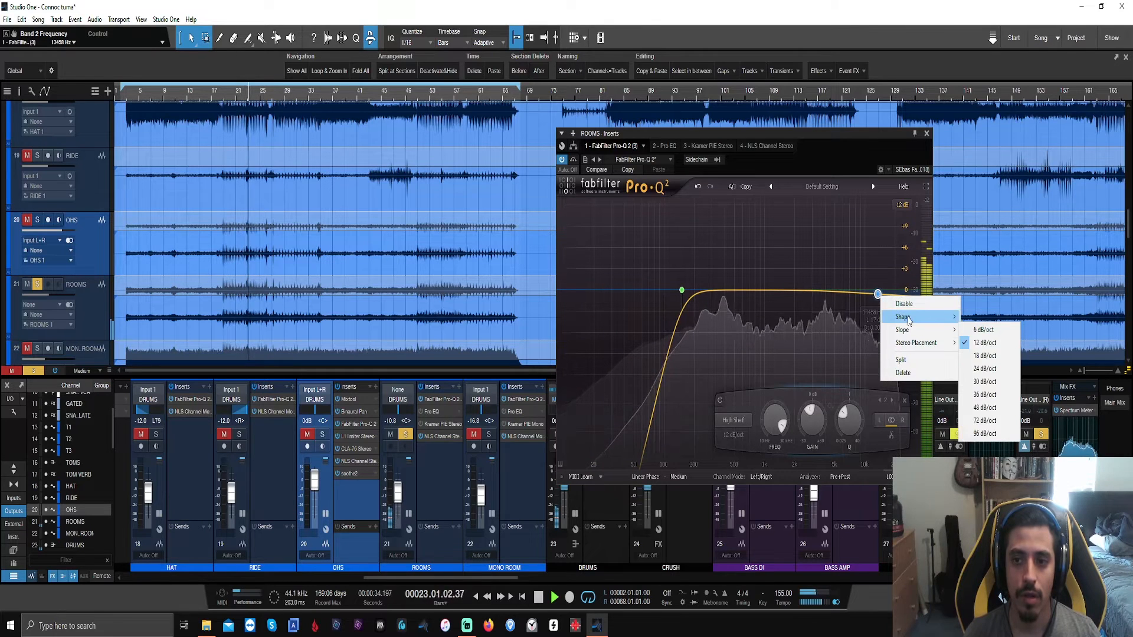
mouse_move(903, 317)
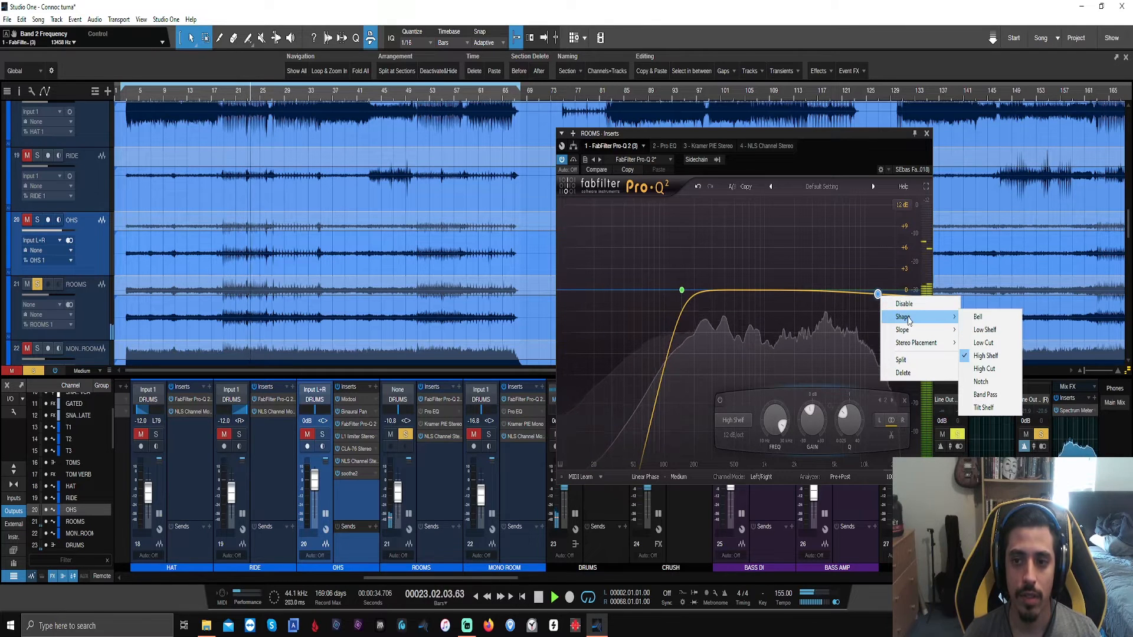
left_click(1005, 370)
scroll(878, 359, "up", 7)
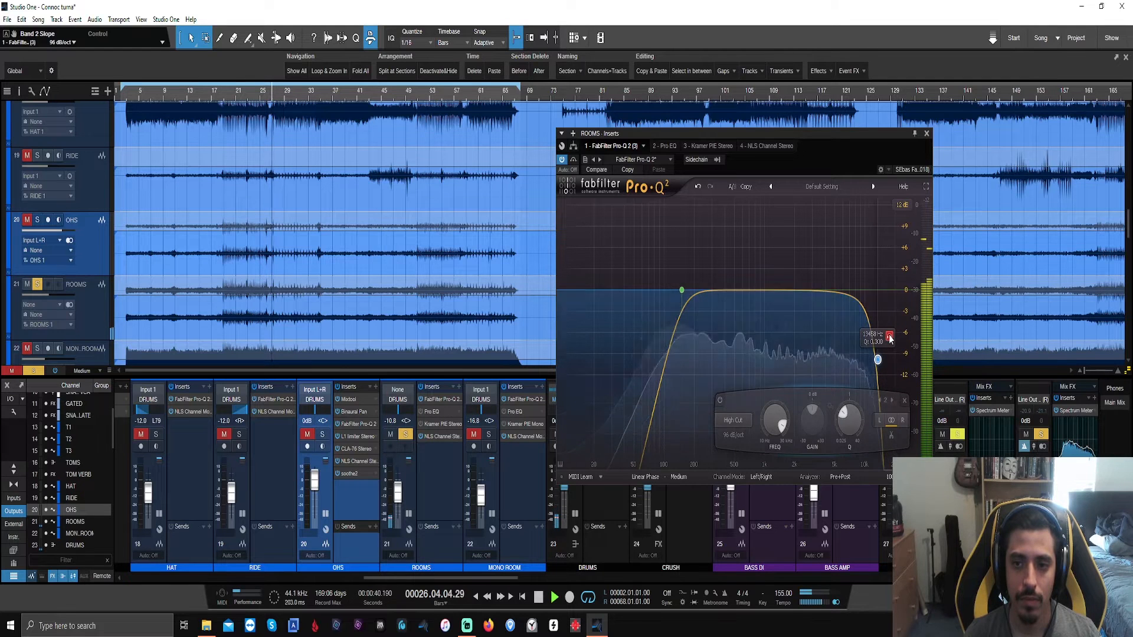
left_click(890, 336)
left_click_drag(890, 338, 861, 341)
Step: Add bell cuts to the rooms' EQ in the low mids and at about 4275 Hz plus a boost near 1458 Hz, and compare using bypass
left_click_drag(725, 294, 757, 317)
left_click_drag(825, 298, 829, 323)
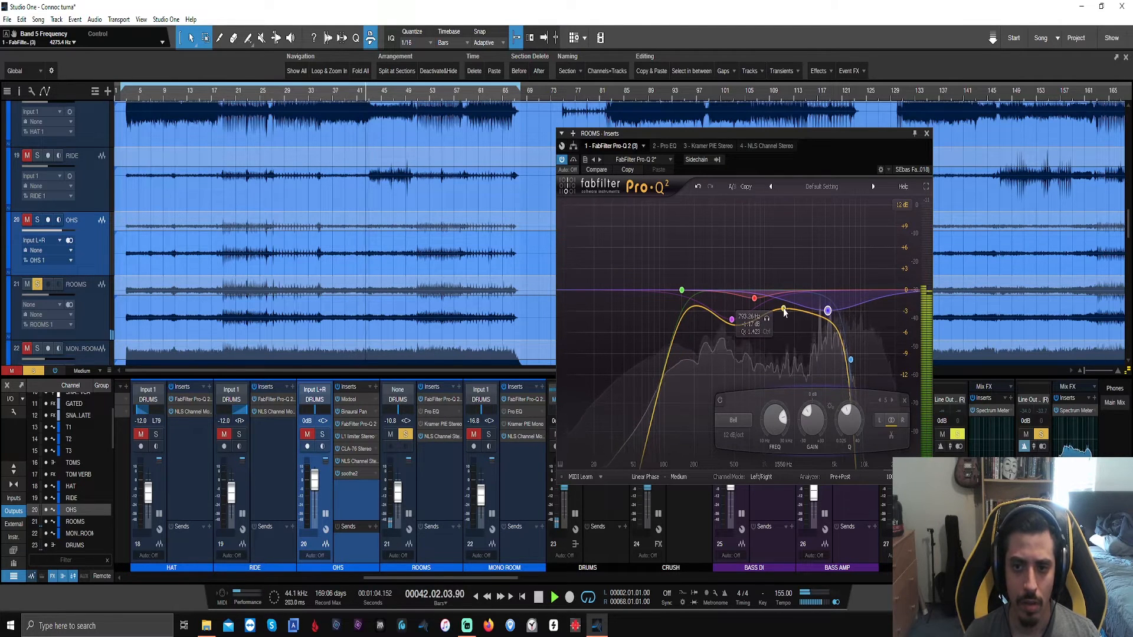
mouse_move(785, 301)
left_mouse_down()
mouse_move(790, 274)
mouse_move(785, 296)
mouse_move(779, 288)
left_mouse_up()
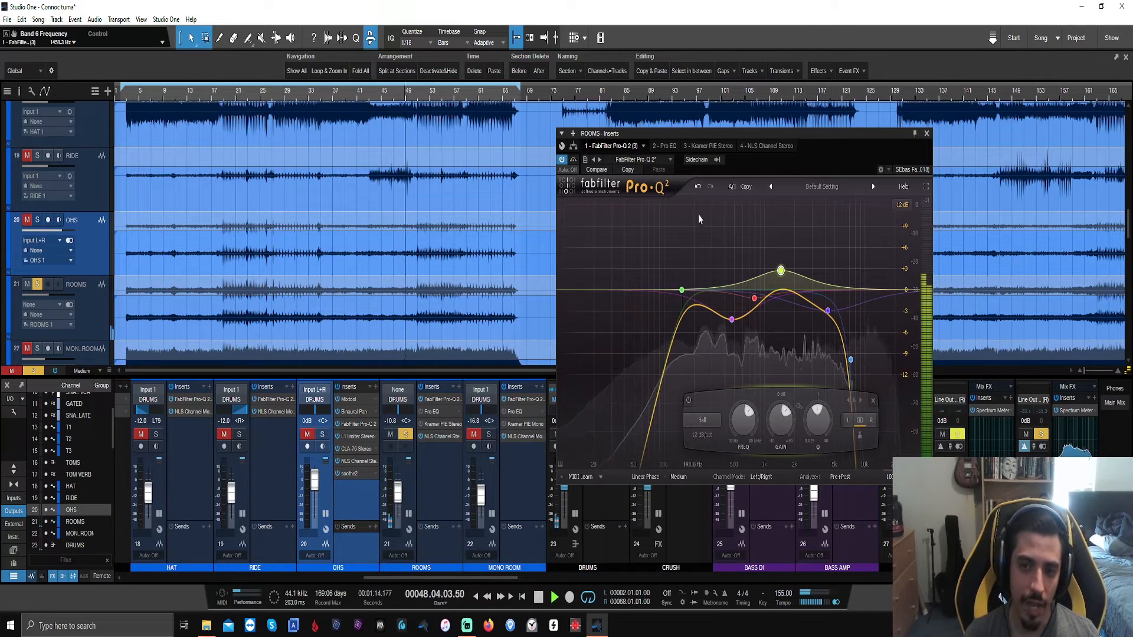
left_click(575, 162)
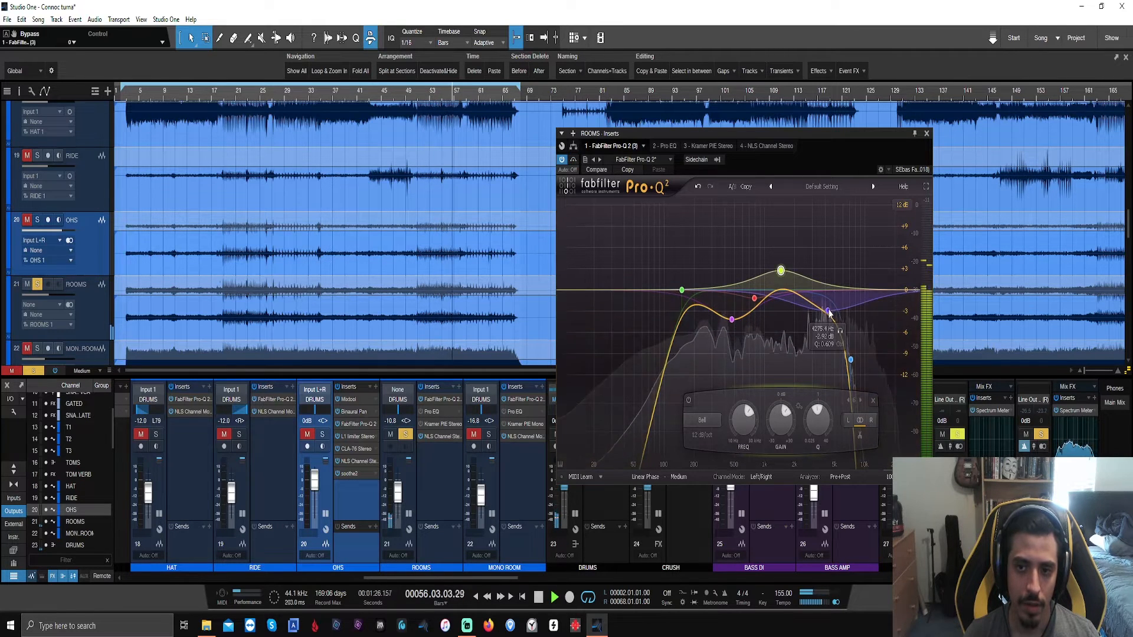
Step: Move the rooms' high-mid cut slightly lower in frequency and set the 150 Hz low cut's slope to 30 dB/oct
left_click(810, 265)
left_click_drag(811, 268, 823, 312)
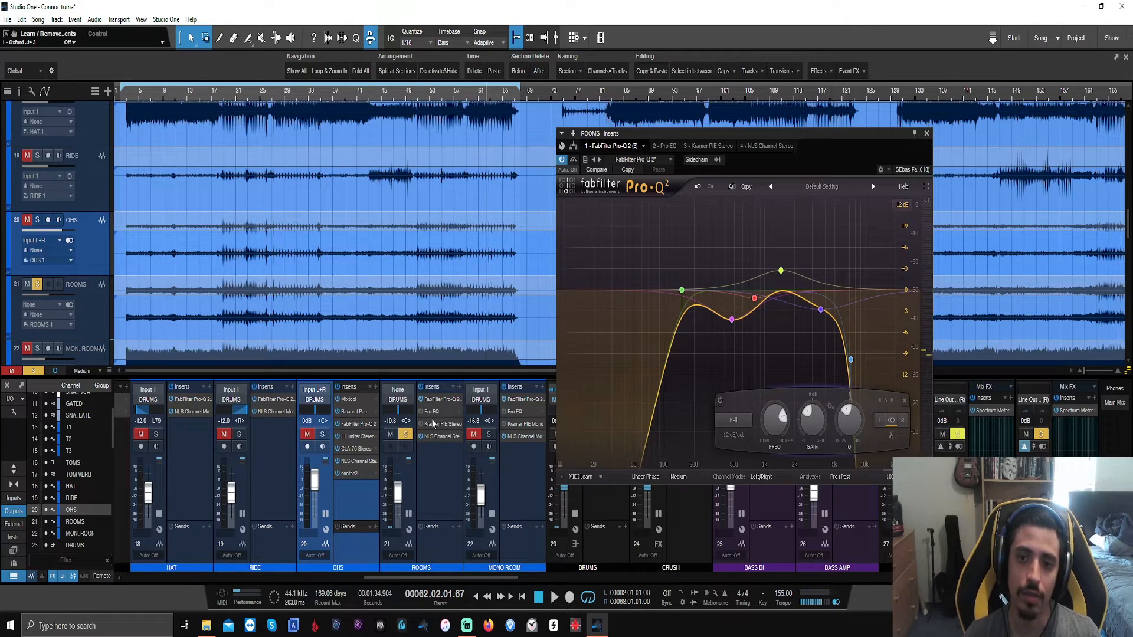
left_click(682, 292)
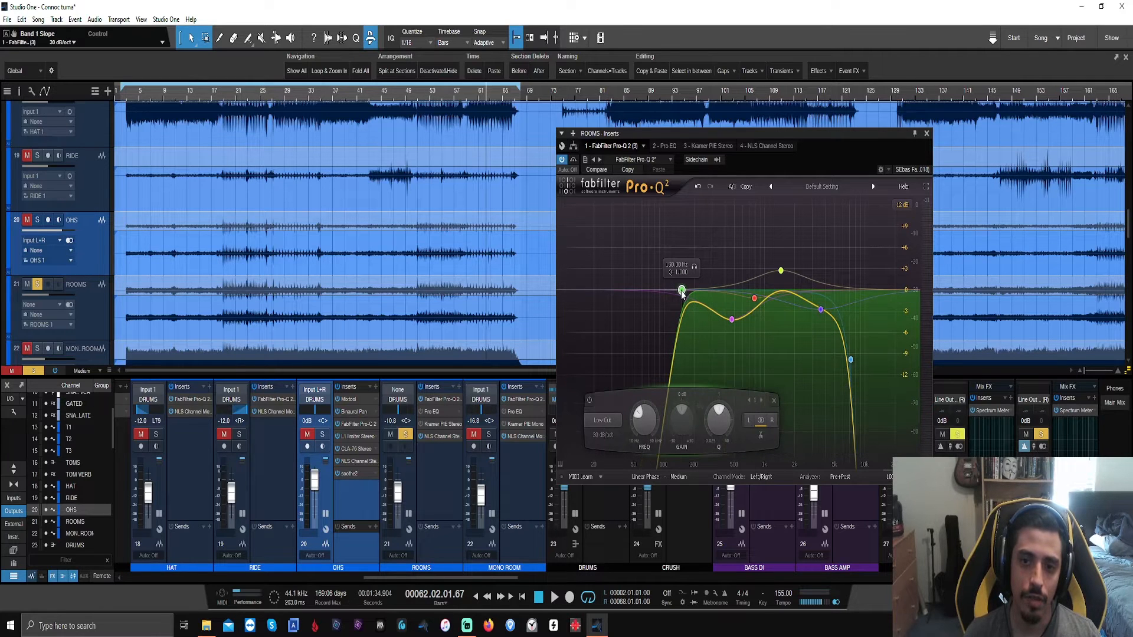
Step: Check the disabled Pro EQ on the rooms channel and remove it from the inserts
left_click(433, 412)
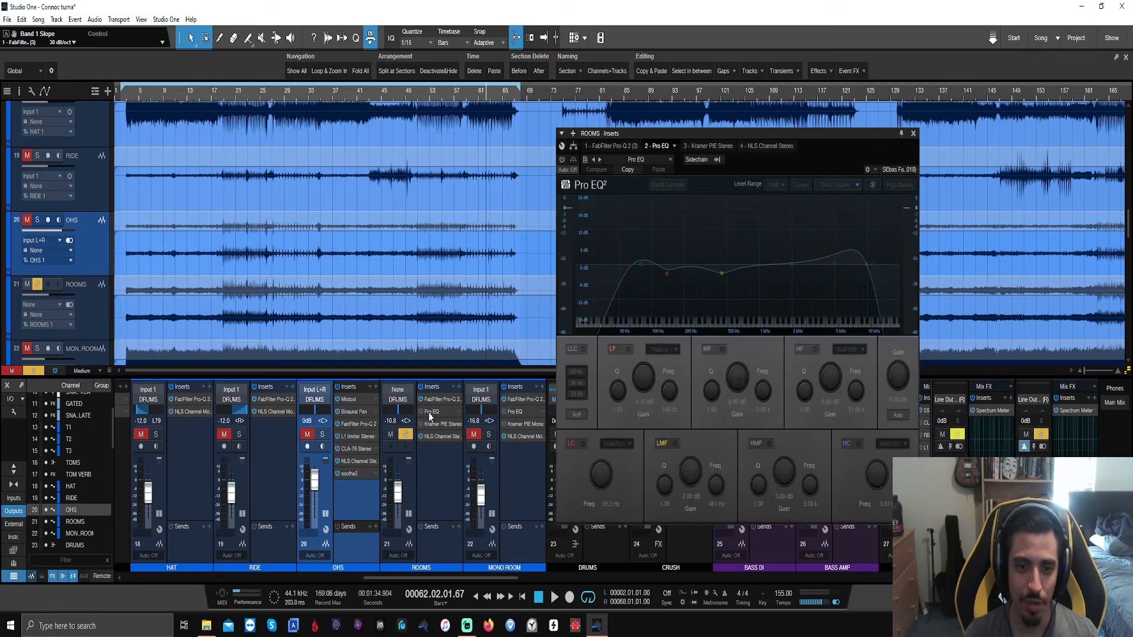
right_click(428, 412)
left_click(443, 525)
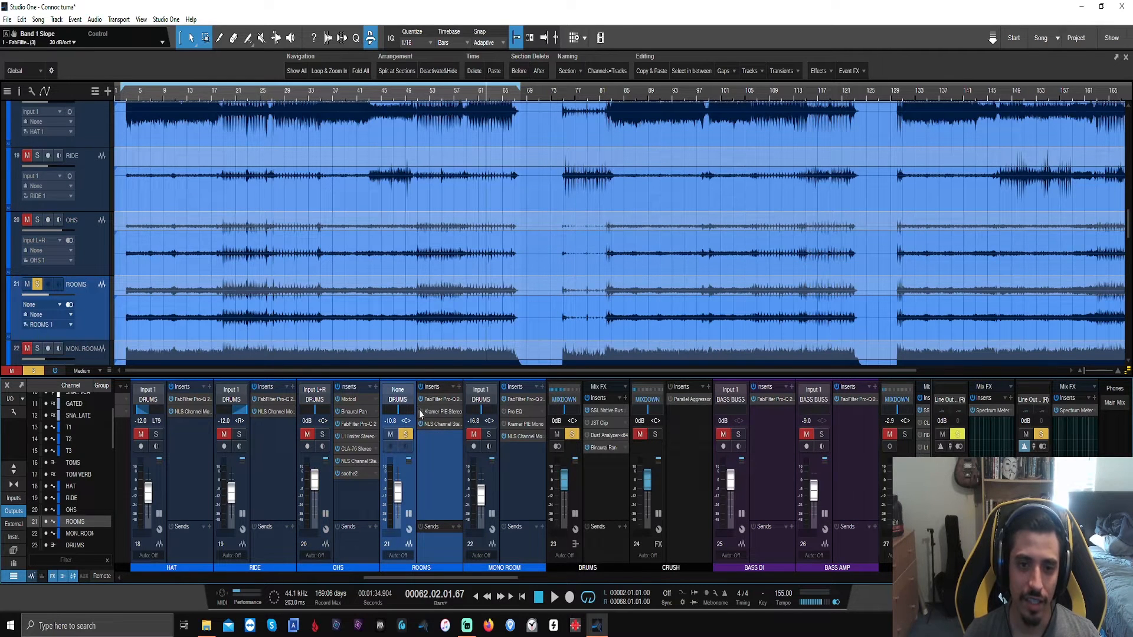
Step: Open the rooms' Kramer PIE compressor and load the Norm Close Room Comp preset
left_click(440, 412)
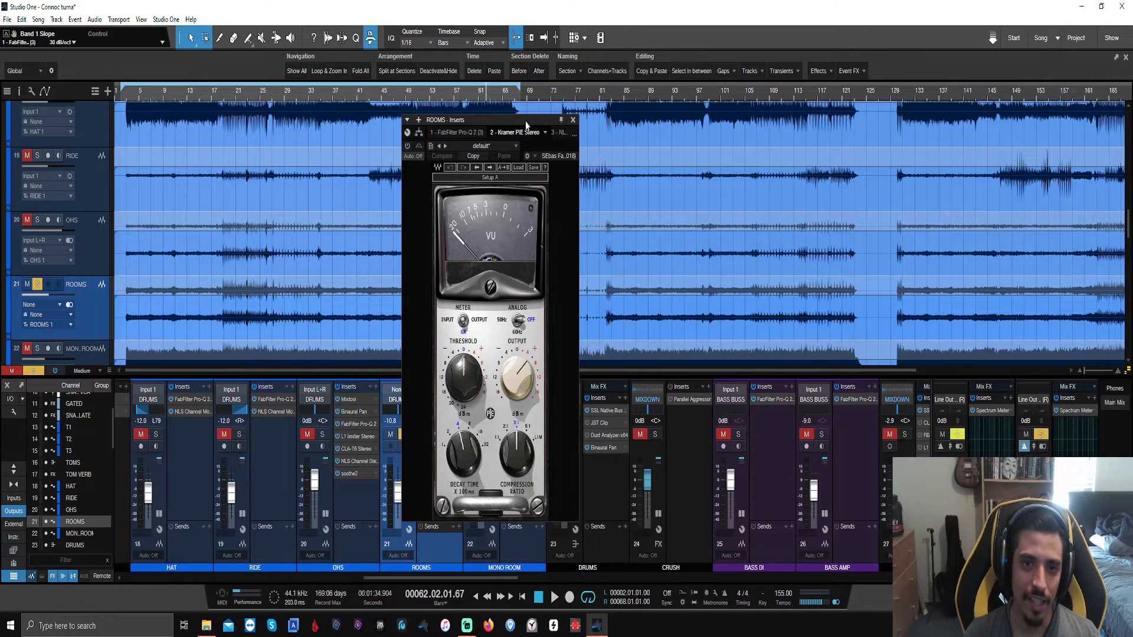
left_click_drag(527, 124, 750, 152)
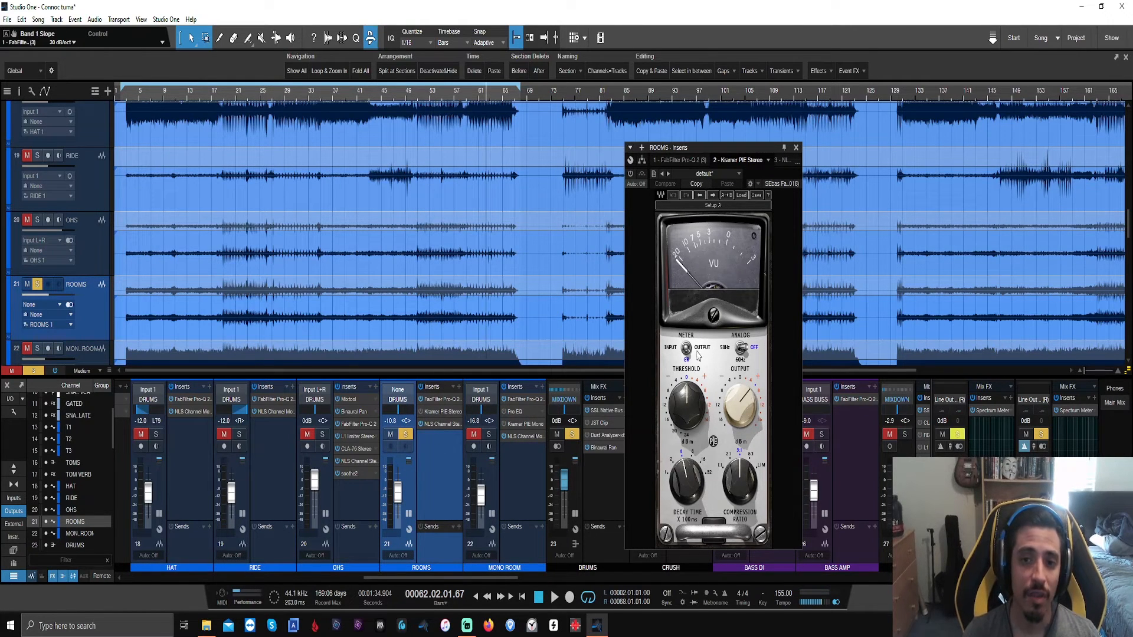
left_click(741, 197)
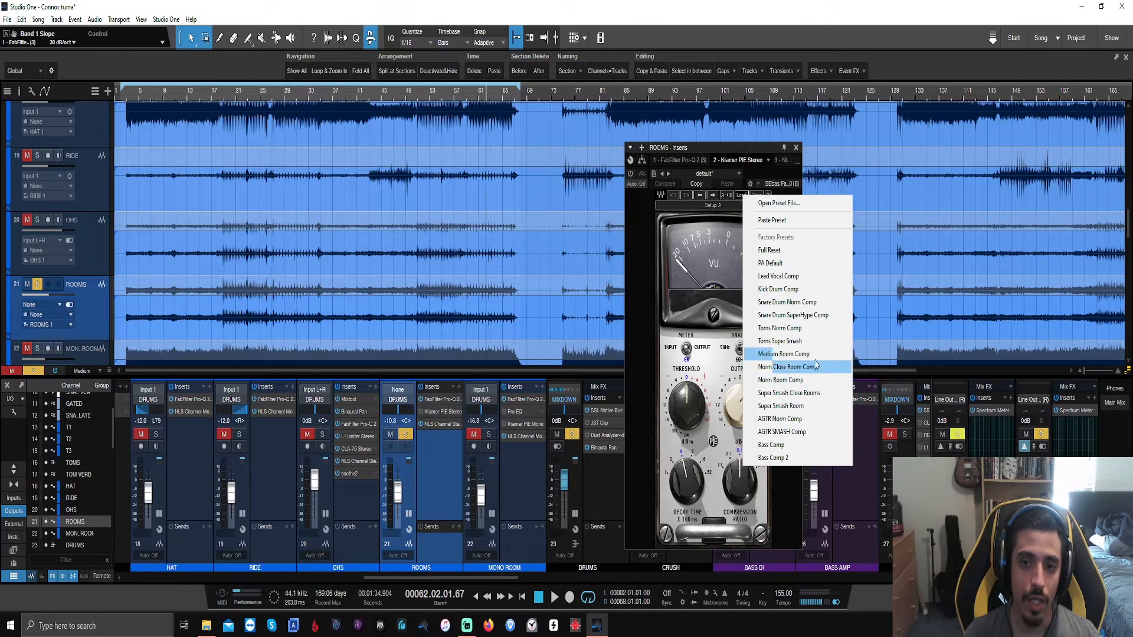
left_click(813, 366)
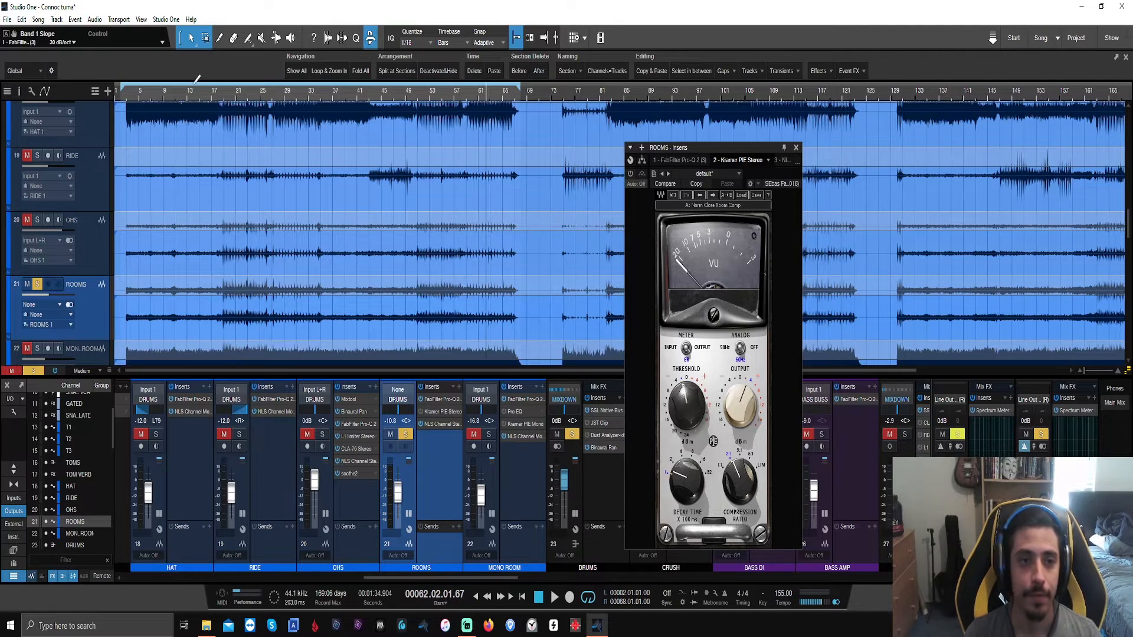
Step: Enable the rooms' Kramer PIE compressor and lower its threshold to -16 dB during playback
left_click(208, 99)
key("space")
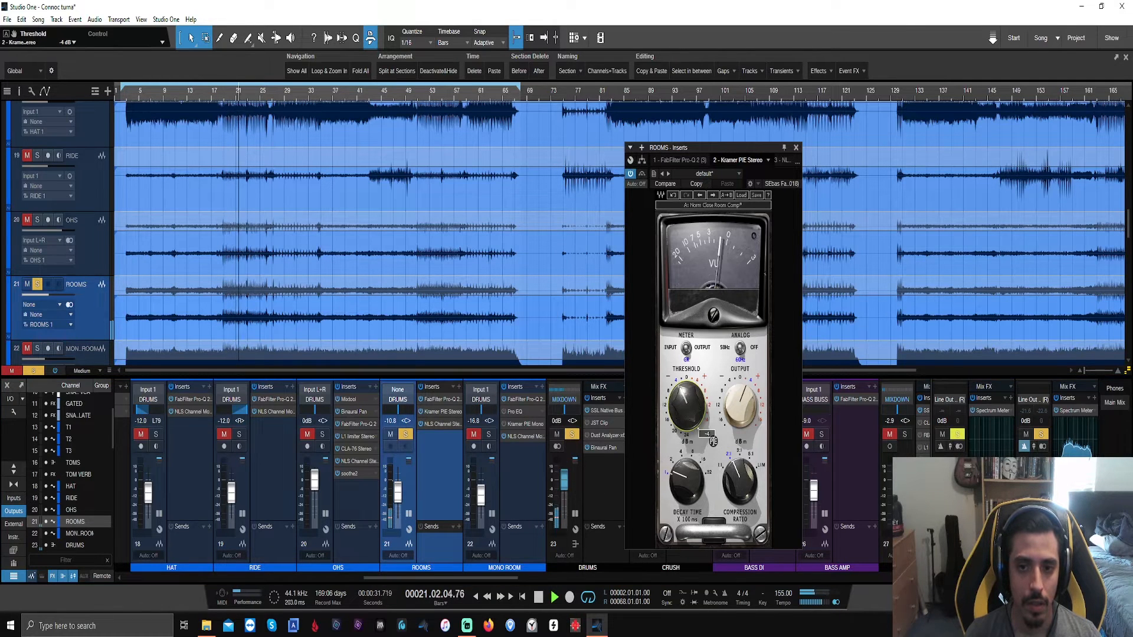
left_click_drag(679, 406, 680, 423)
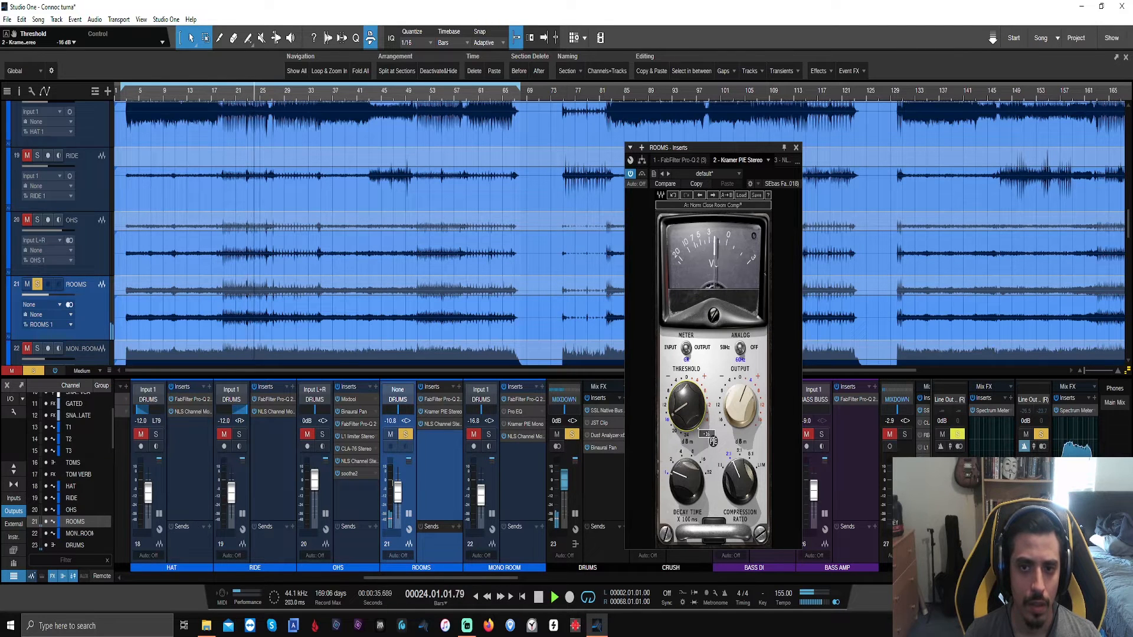
Step: Readjust the threshold of the rooms' Kramer PIE compressor and raise its output level during playback
left_click_drag(683, 413, 682, 406)
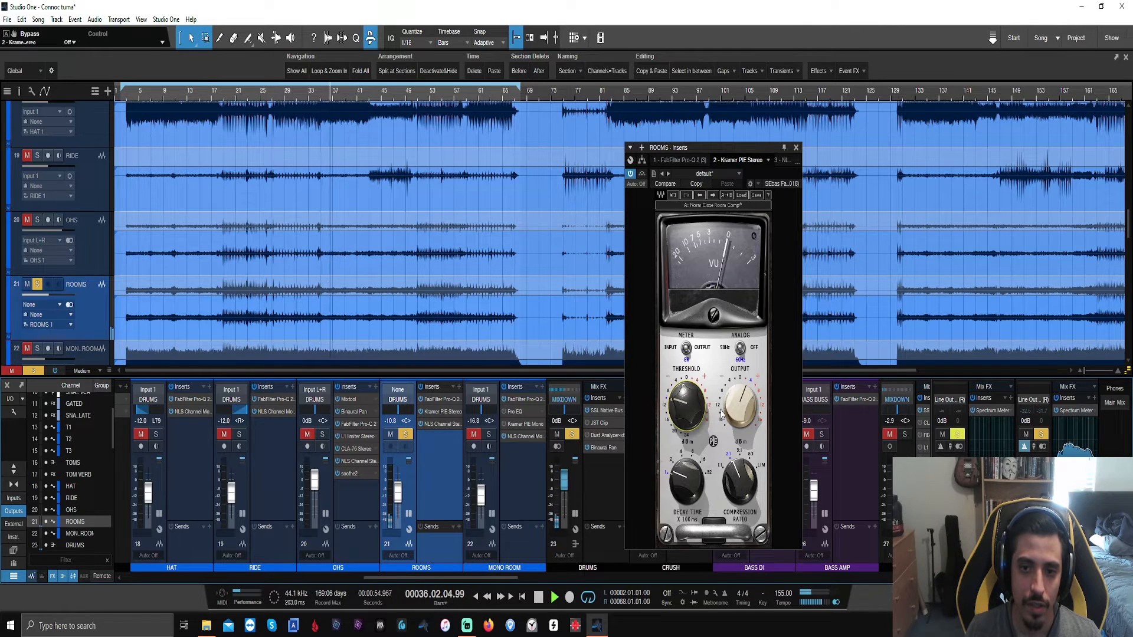
left_click_drag(739, 411, 740, 404)
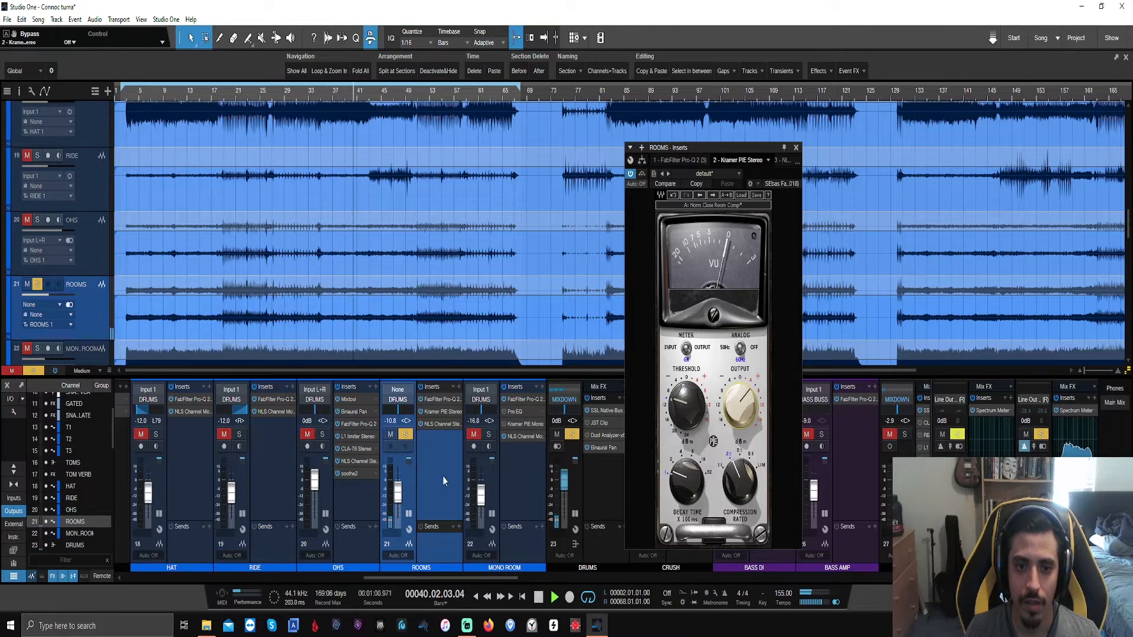
Step: Solo the mono room channel instead of the rooms and open its FabFilter Pro-Q 2
left_click(406, 435)
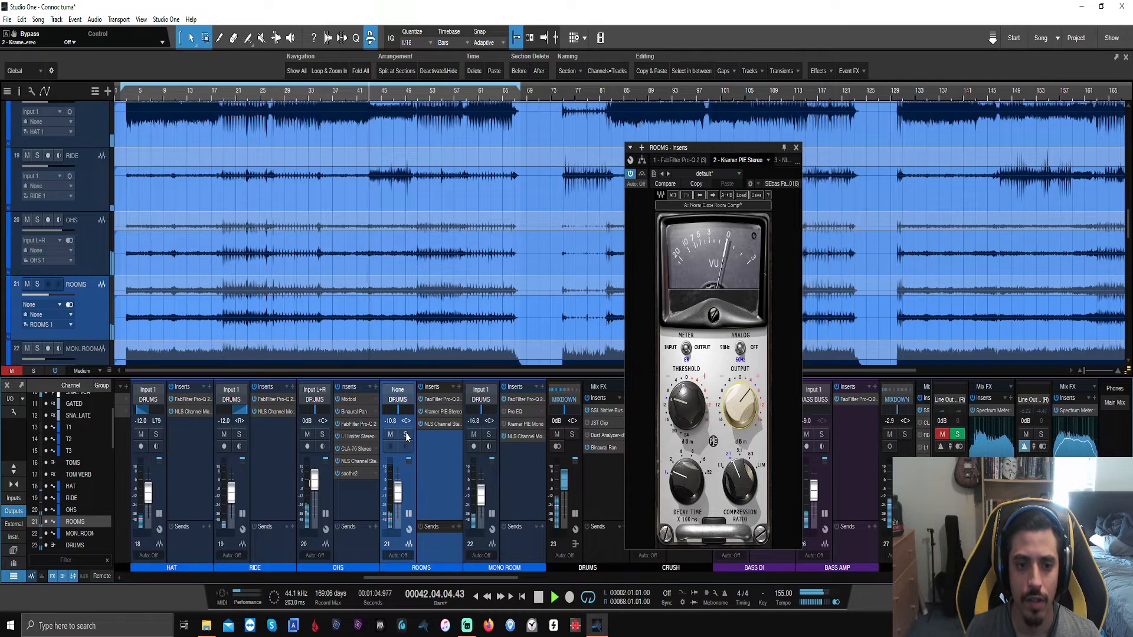
left_click(488, 434)
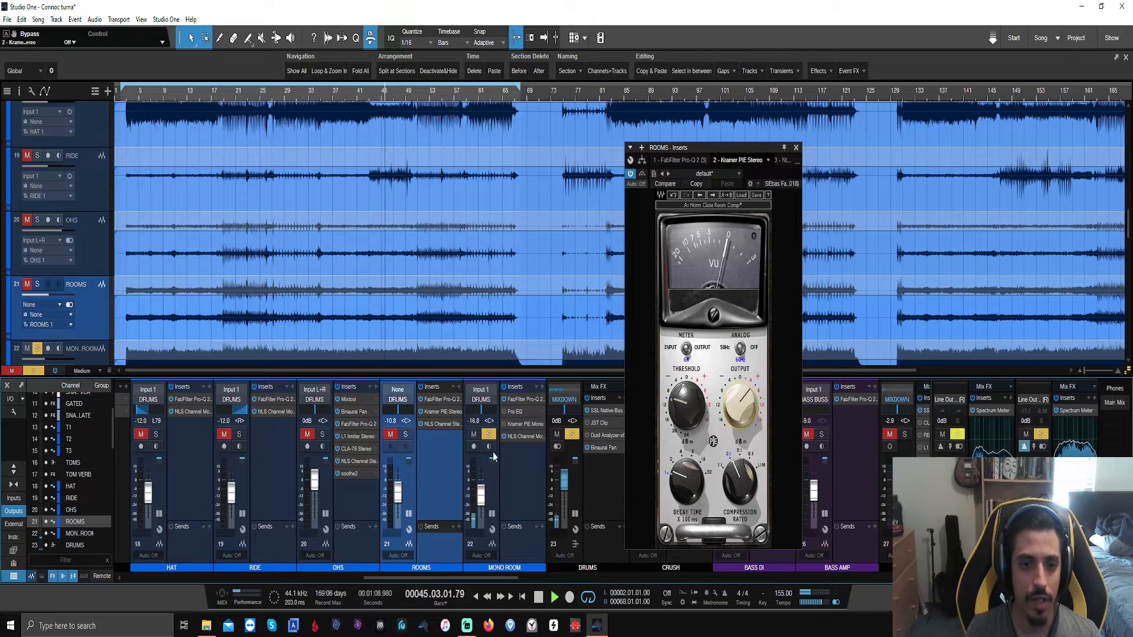
left_click(515, 399)
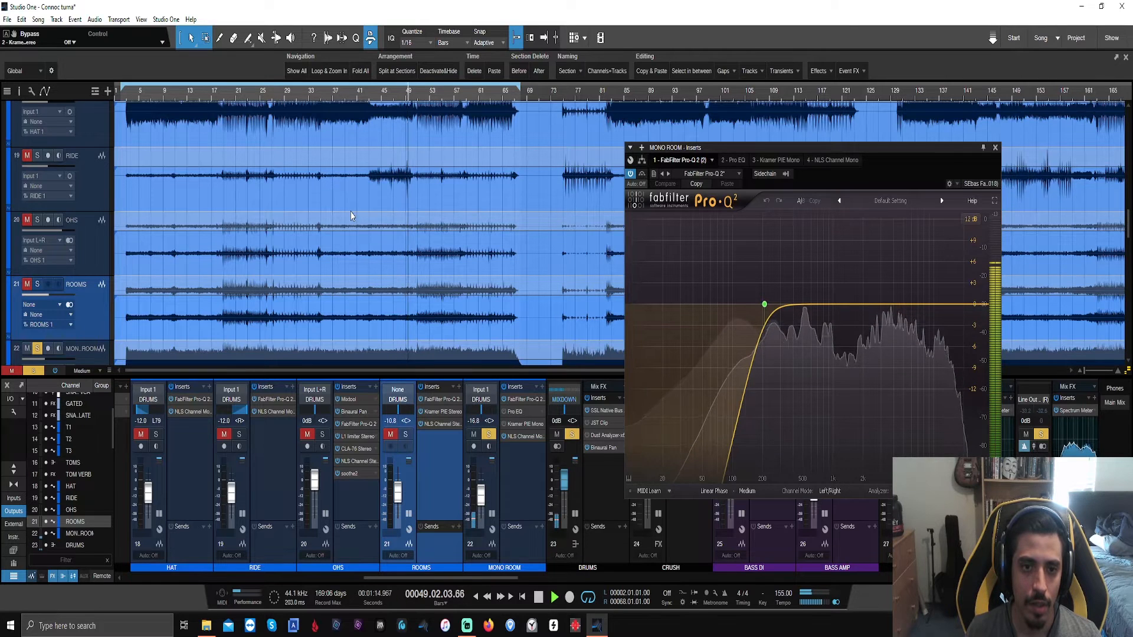
Step: Add a high cut band at about 8.7 kHz with a 96 dB/oct slope to the mono room's Pro-Q 2
left_click(975, 305)
right_click(974, 305)
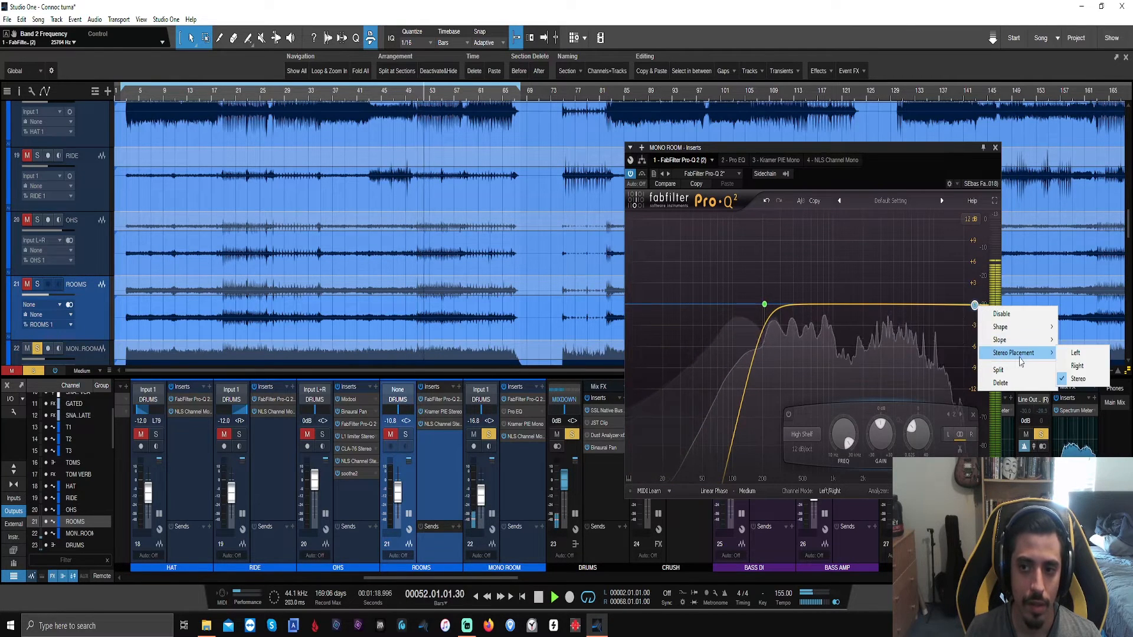
mouse_move(1016, 328)
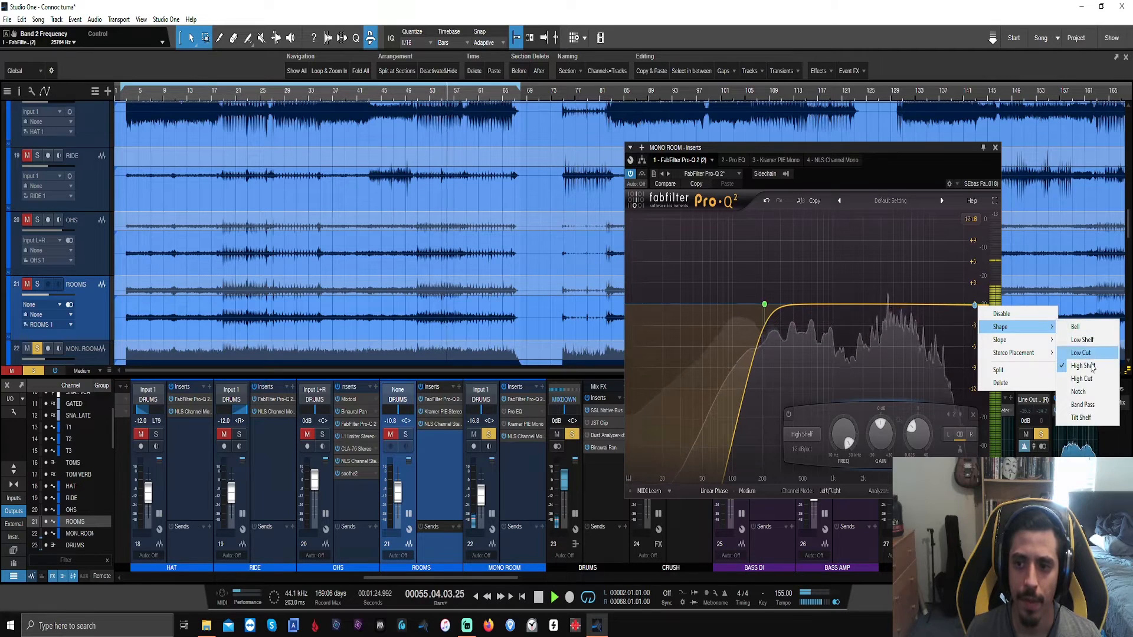
left_click(1085, 379)
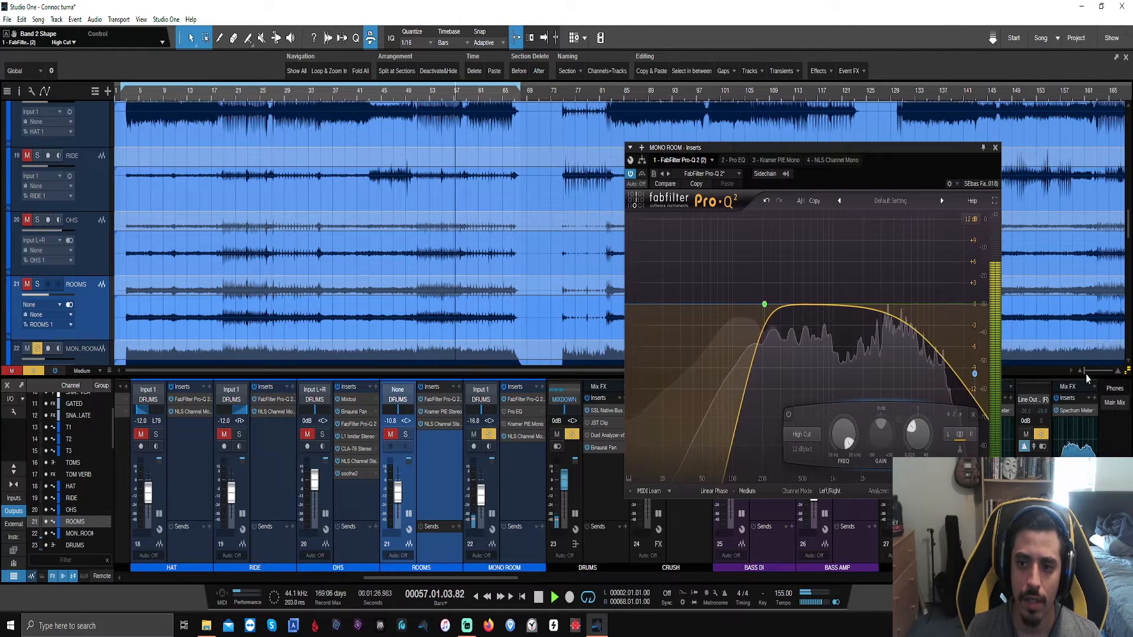
left_click_drag(975, 376, 906, 271)
scroll(975, 301, "up", 2)
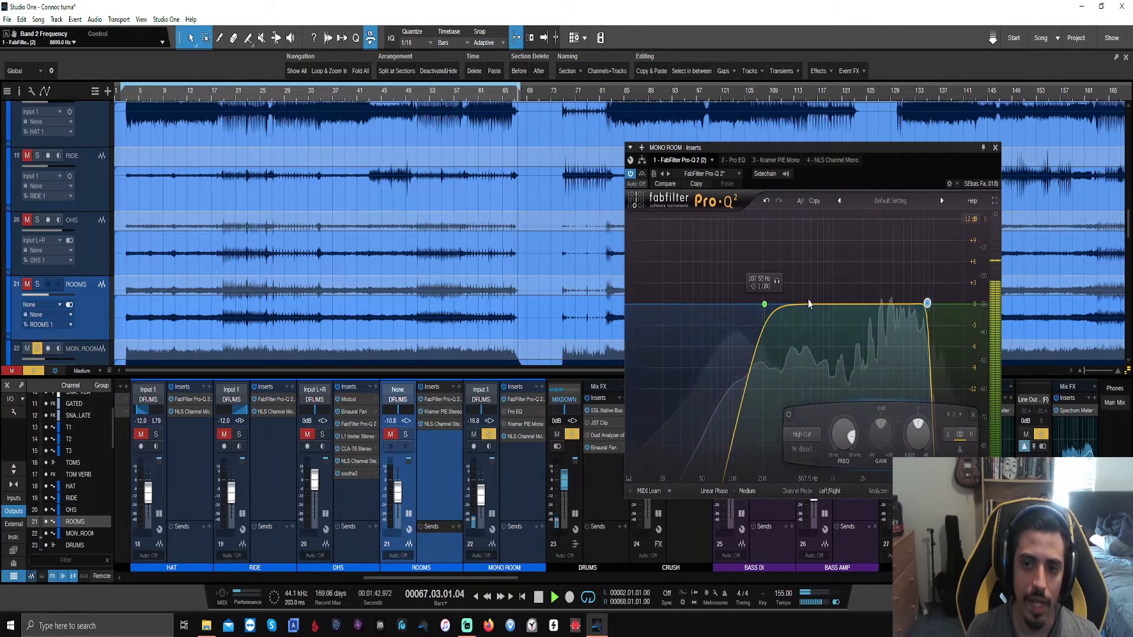
Step: Sweep a boosted bell band through the mono room's low mids and turn it into a cut of about 2.3 dB just above 500 Hz
left_click_drag(792, 304, 787, 201)
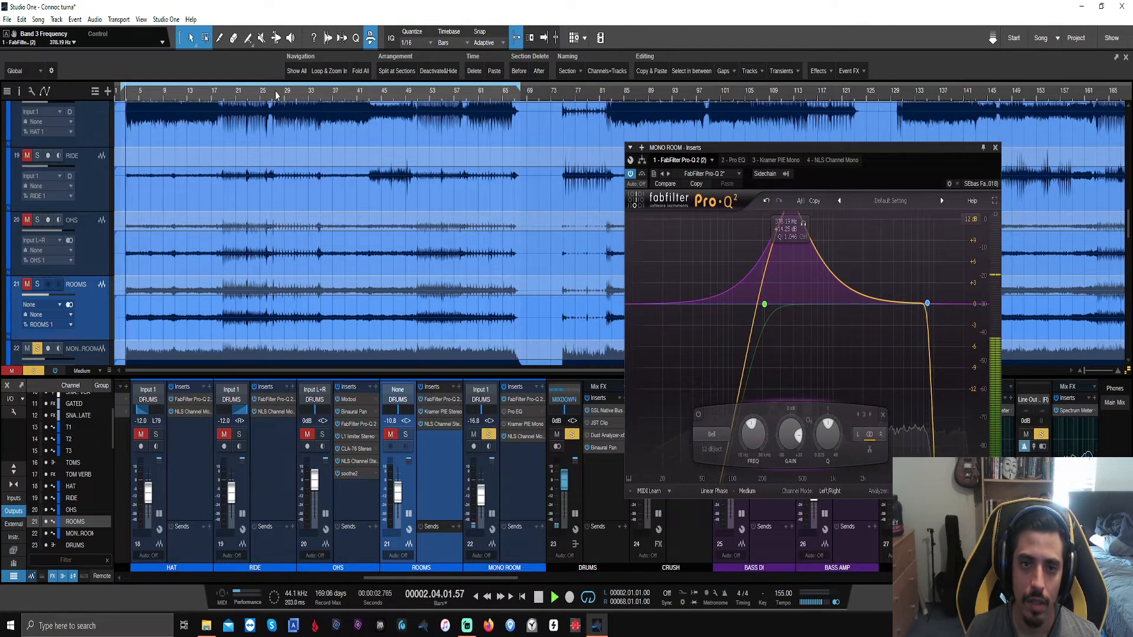
left_click_drag(790, 434, 791, 445)
left_click_drag(790, 230, 808, 170)
left_click_drag(805, 439, 799, 520)
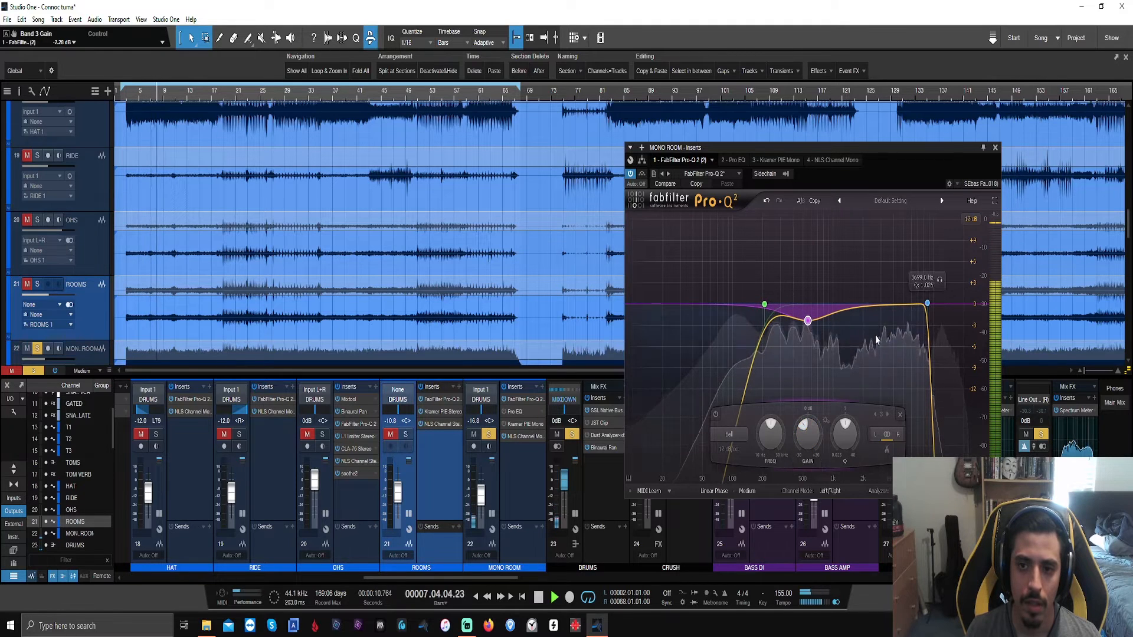
Step: Add gentle bell cuts at about 3.9 kHz and just under 800 Hz to the mono room's EQ
left_click_drag(881, 305, 900, 330)
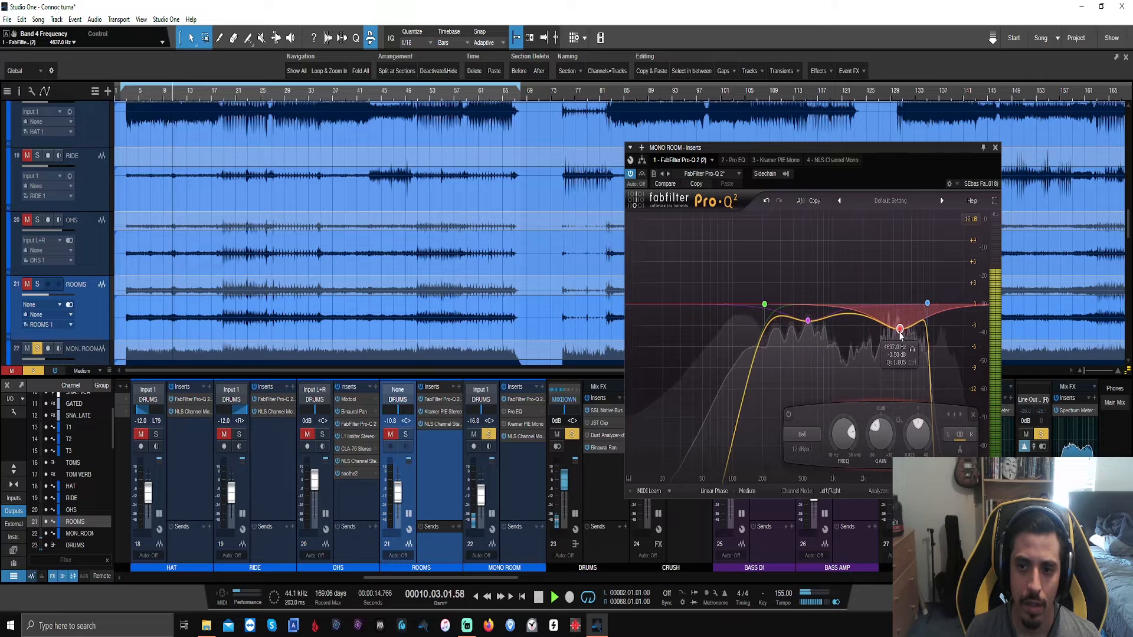
mouse_move(820, 315)
left_mouse_down()
mouse_move(817, 228)
mouse_move(816, 295)
mouse_move(828, 318)
left_mouse_up()
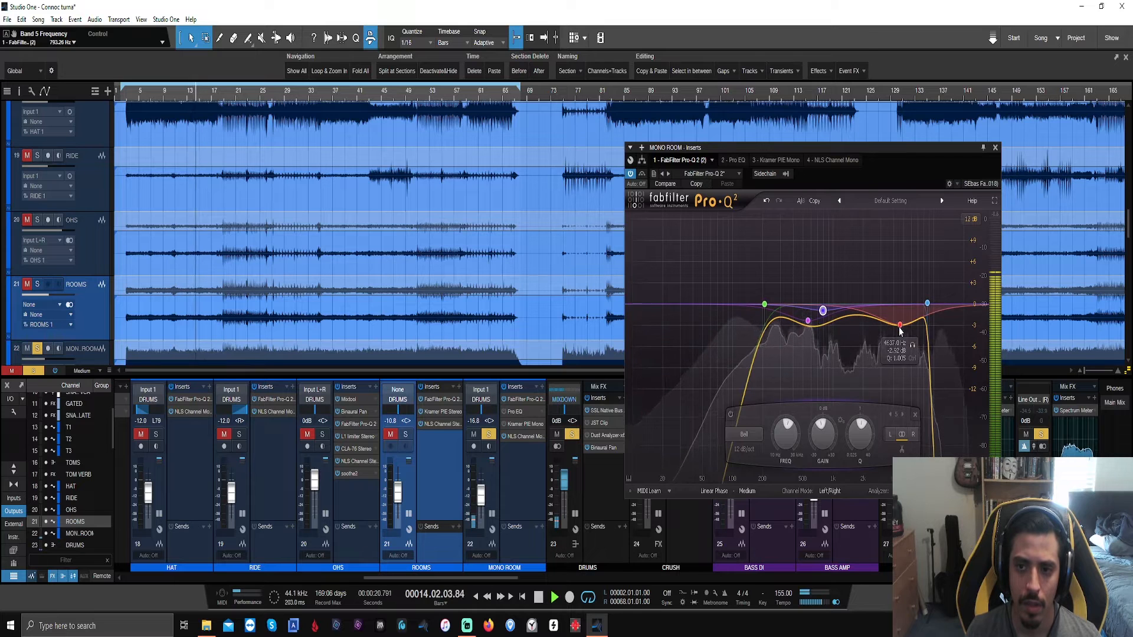
mouse_move(900, 325)
left_mouse_down()
mouse_move(887, 277)
mouse_move(893, 334)
left_mouse_up()
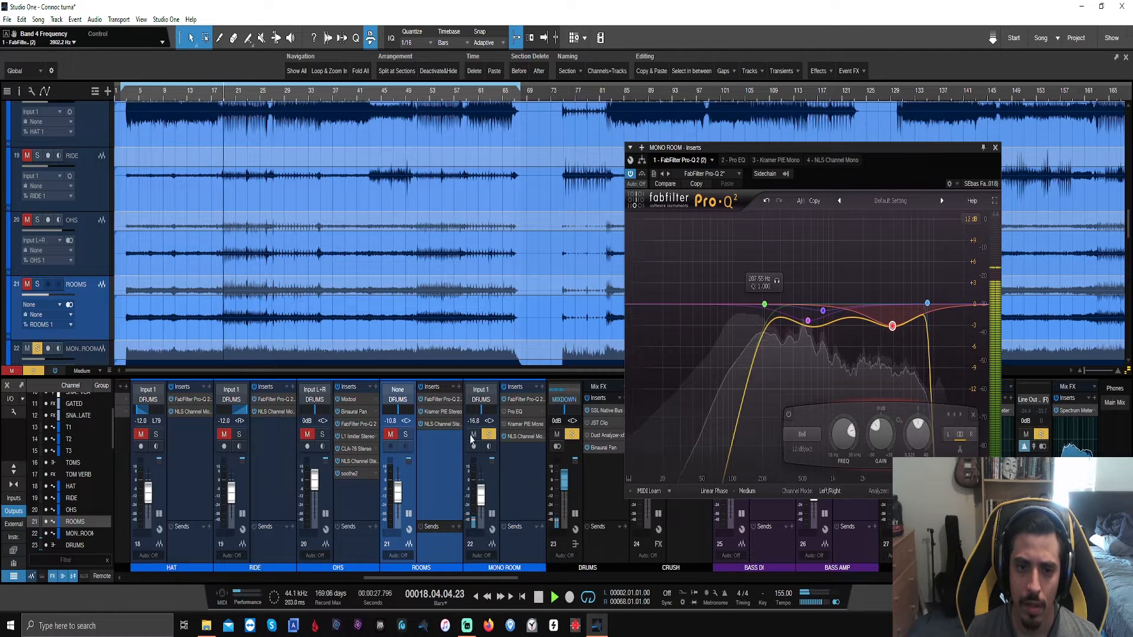
Step: Remove the Pro EQ and the Kramer PIE Mono compressor from the mono room's inserts
right_click(505, 413)
left_click(521, 524)
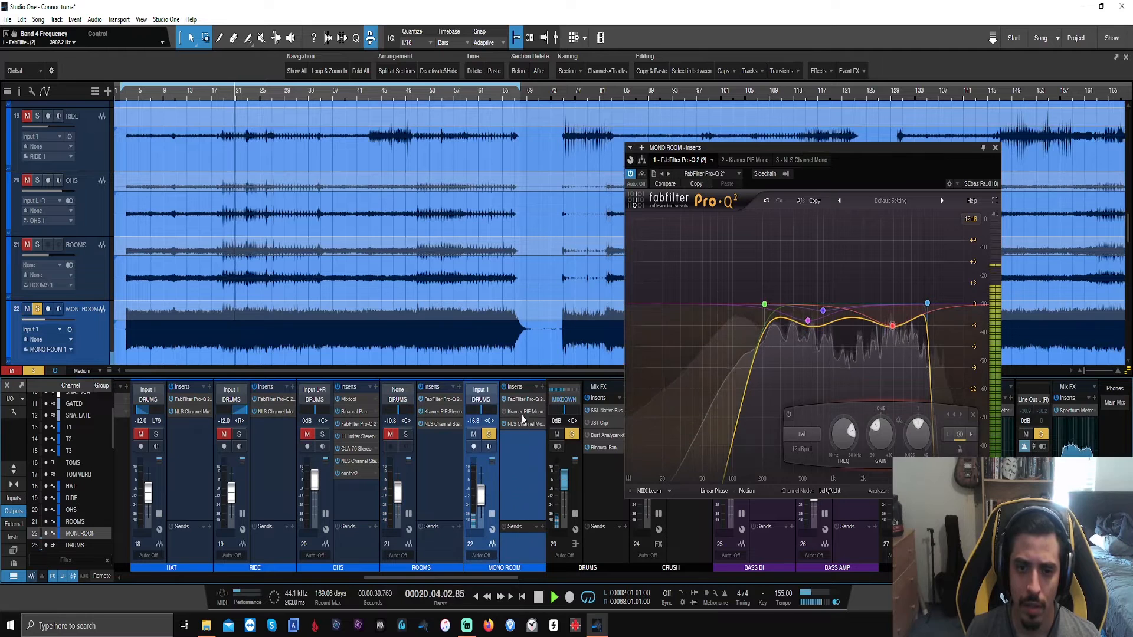
right_click(522, 413)
left_click(521, 523)
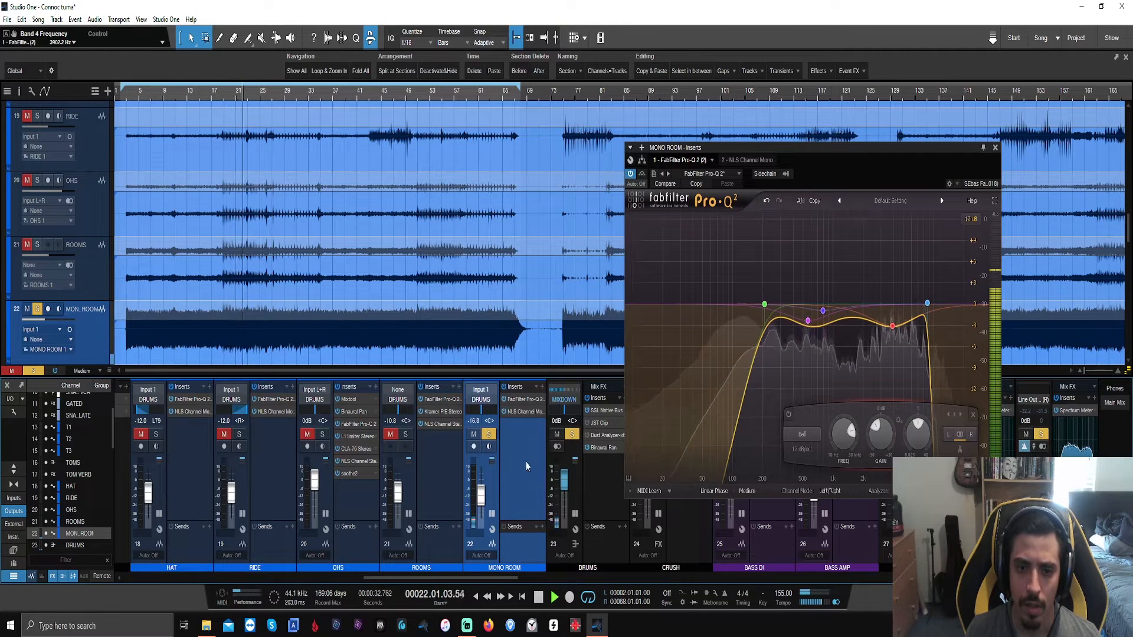
Step: Set the mono room's NLS Channel to no VCA group and raise its drive to about 6.1
left_click(529, 412)
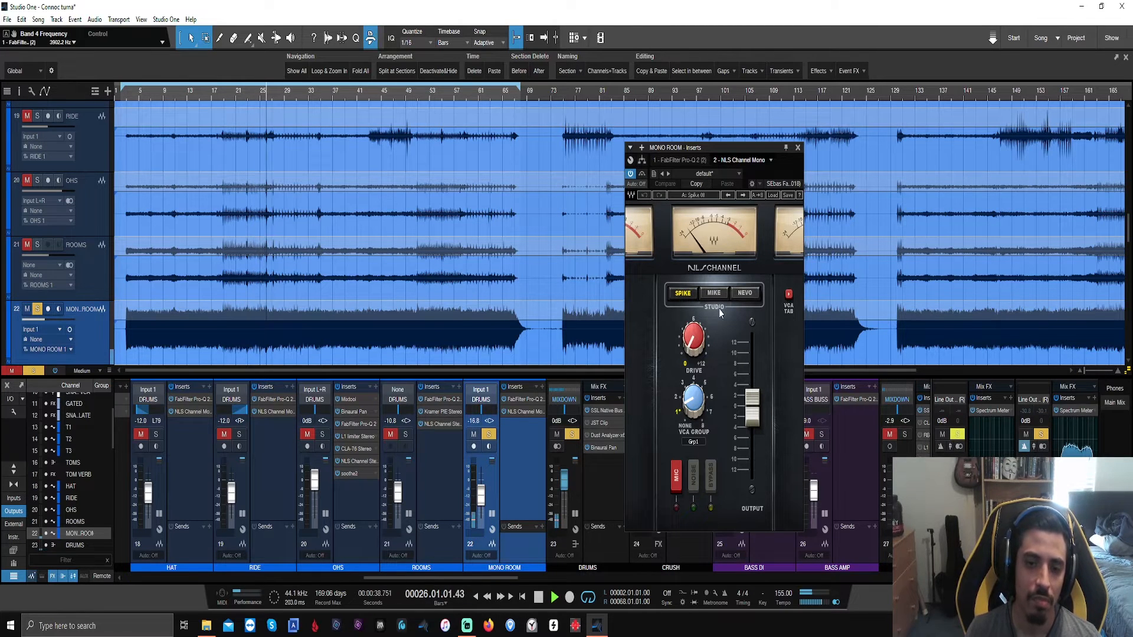
left_click(693, 338)
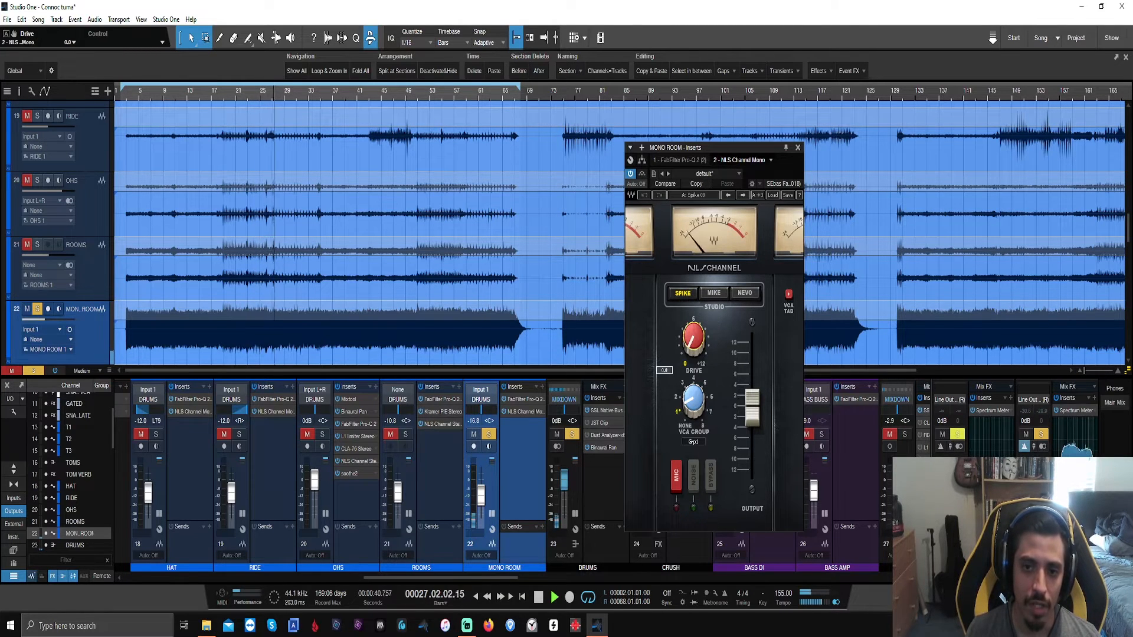
left_click_drag(693, 399, 693, 413)
left_click_drag(693, 338, 694, 302)
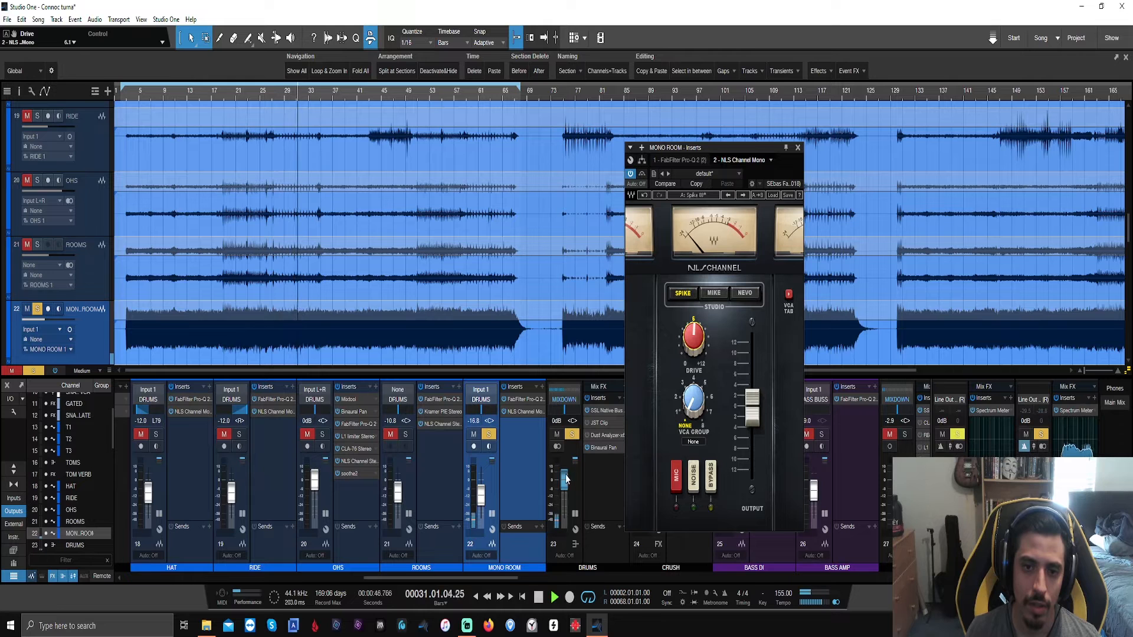
Step: Add two more bell cuts to the mono room's Pro-Q 2, one just below the high cut and one at about 2.1 kHz
left_click(522, 399)
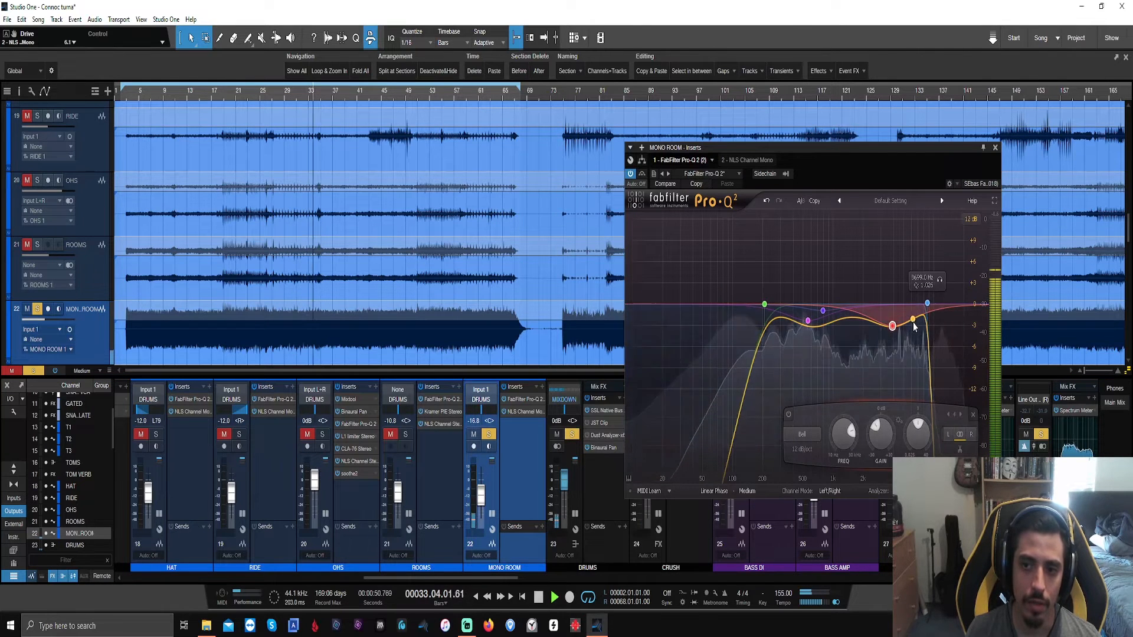
left_click_drag(914, 326, 866, 338)
scroll(867, 243, "up", 3)
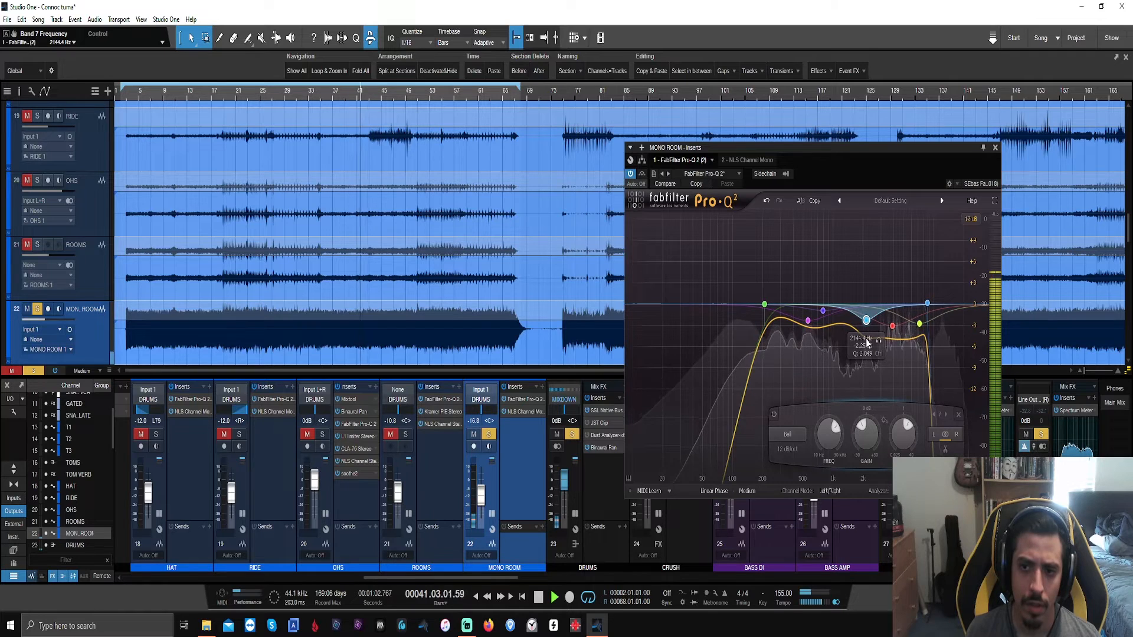
key("space")
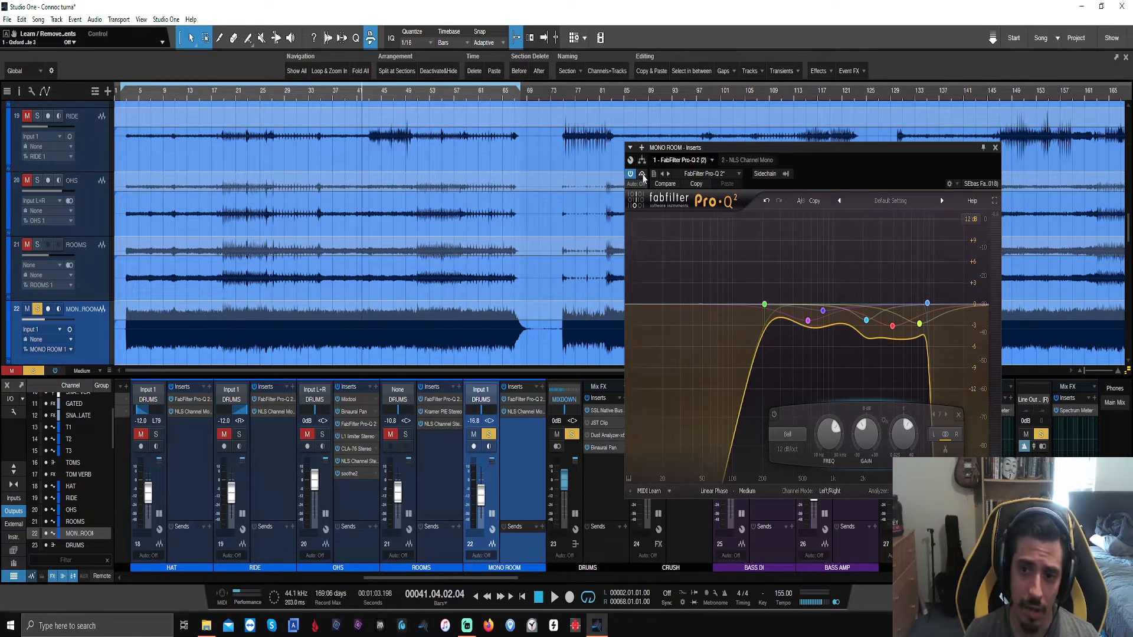
Step: Compare the mono room during playback with its upper EQ bands, including the high cut, disabled and enabled
key("space")
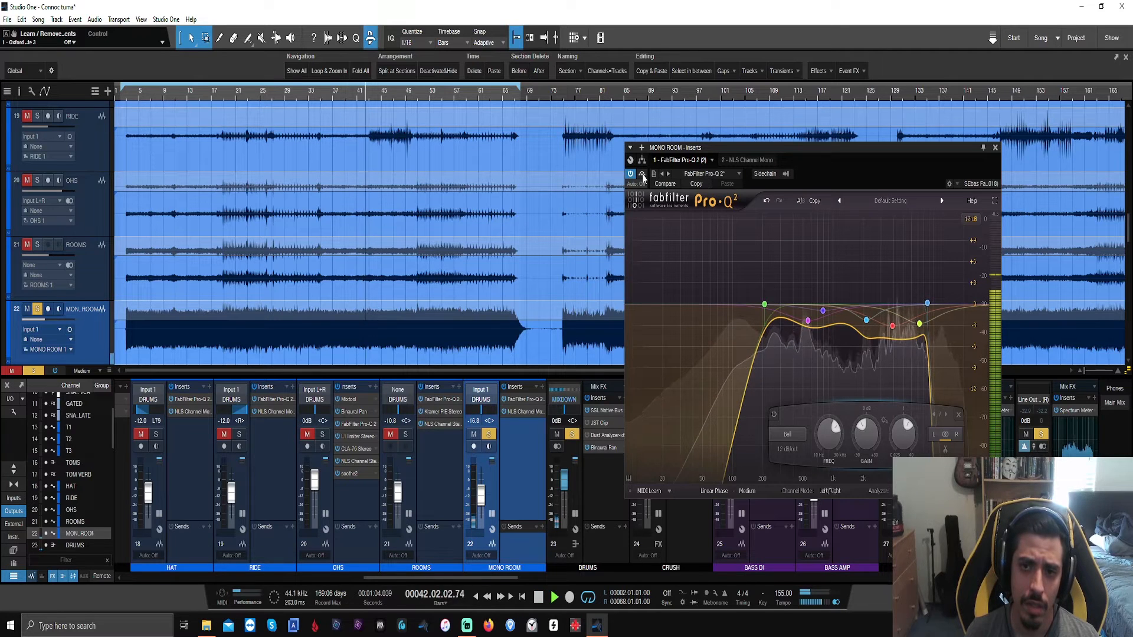
left_click_drag(958, 392, 856, 285)
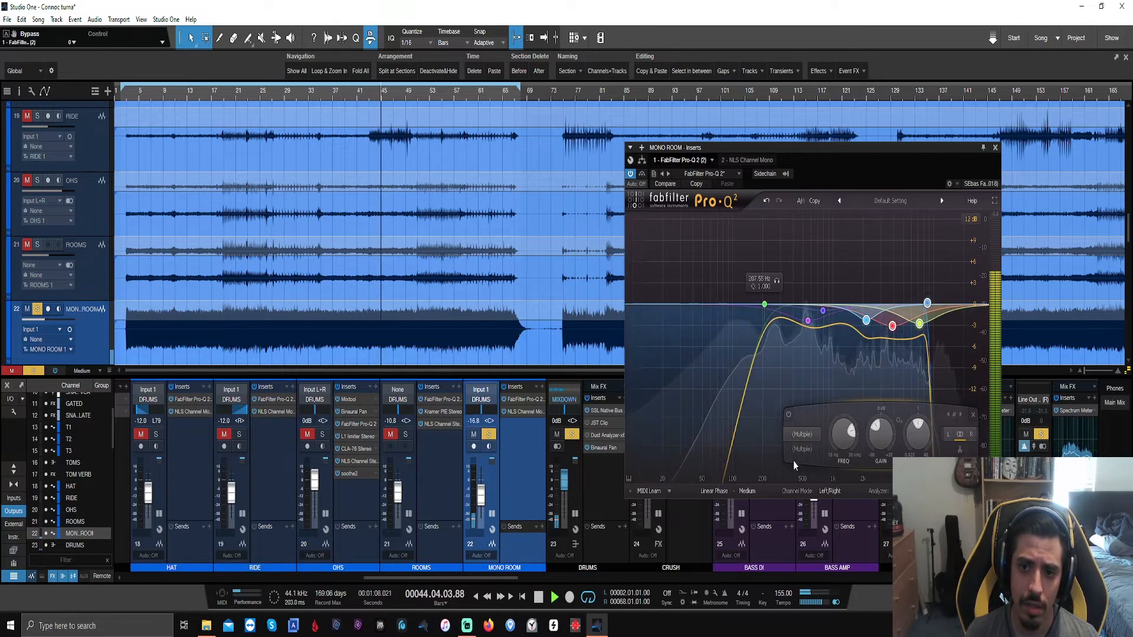
left_click(788, 416)
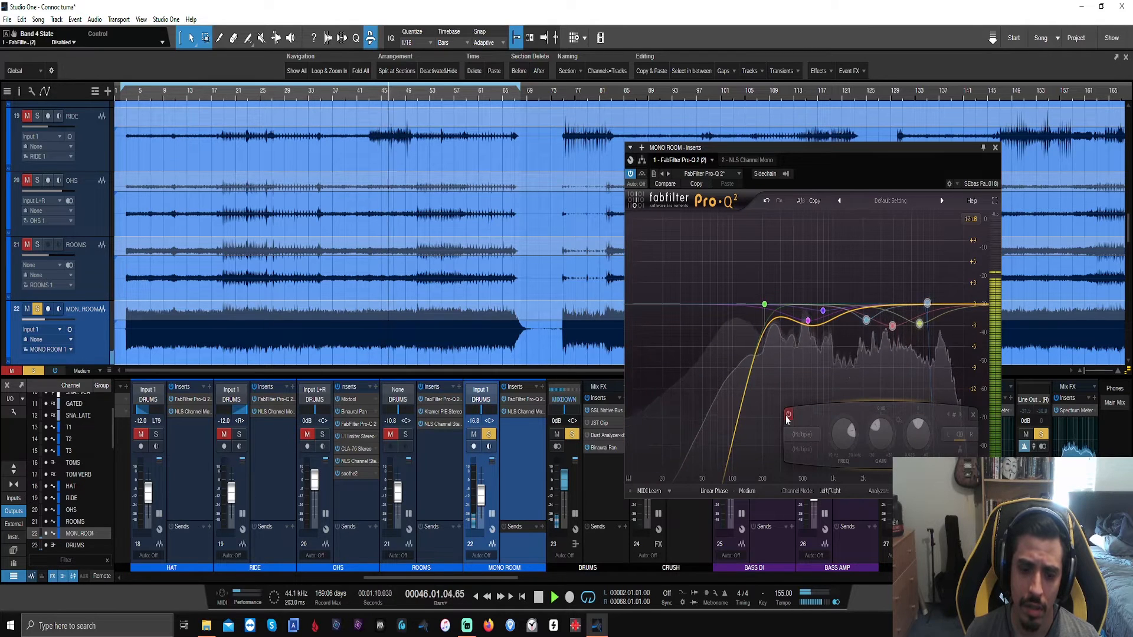
left_click(787, 416)
left_click(787, 416)
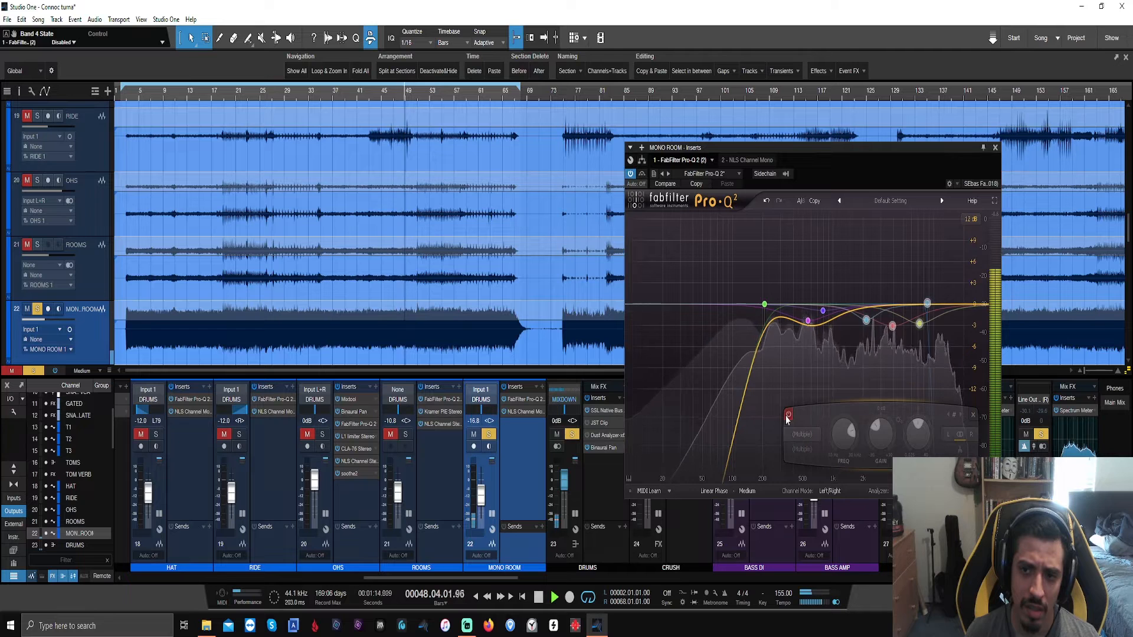
left_click(788, 415)
Step: Compare the mono room with its two low-mid cuts disabled and enabled, and close the plug-in window
left_click_drag(835, 353, 798, 280)
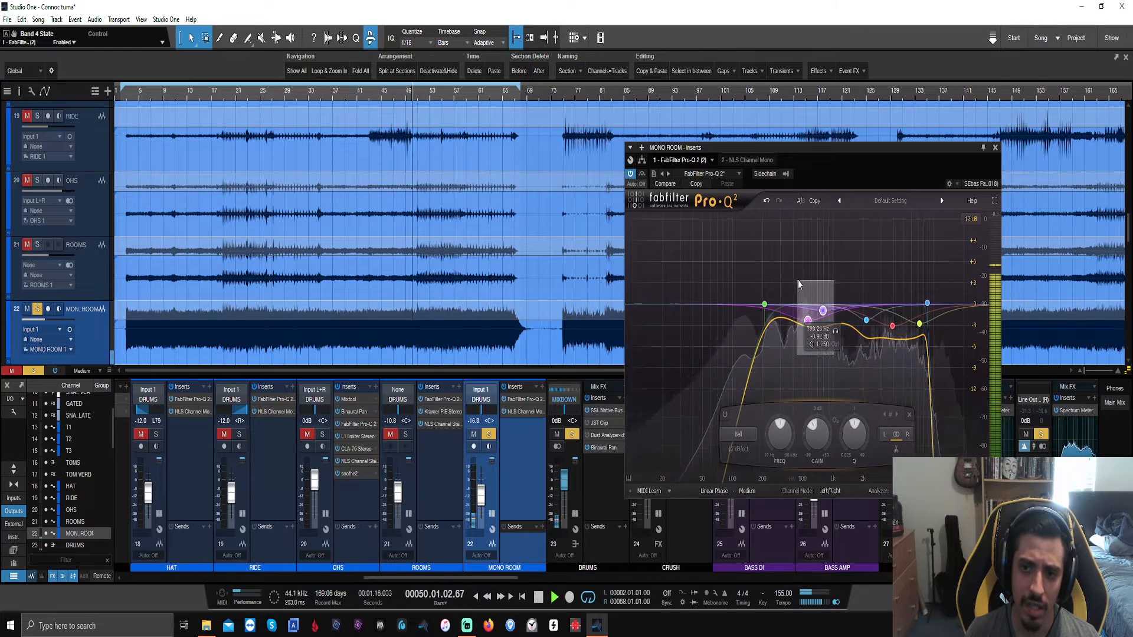
left_click(724, 416)
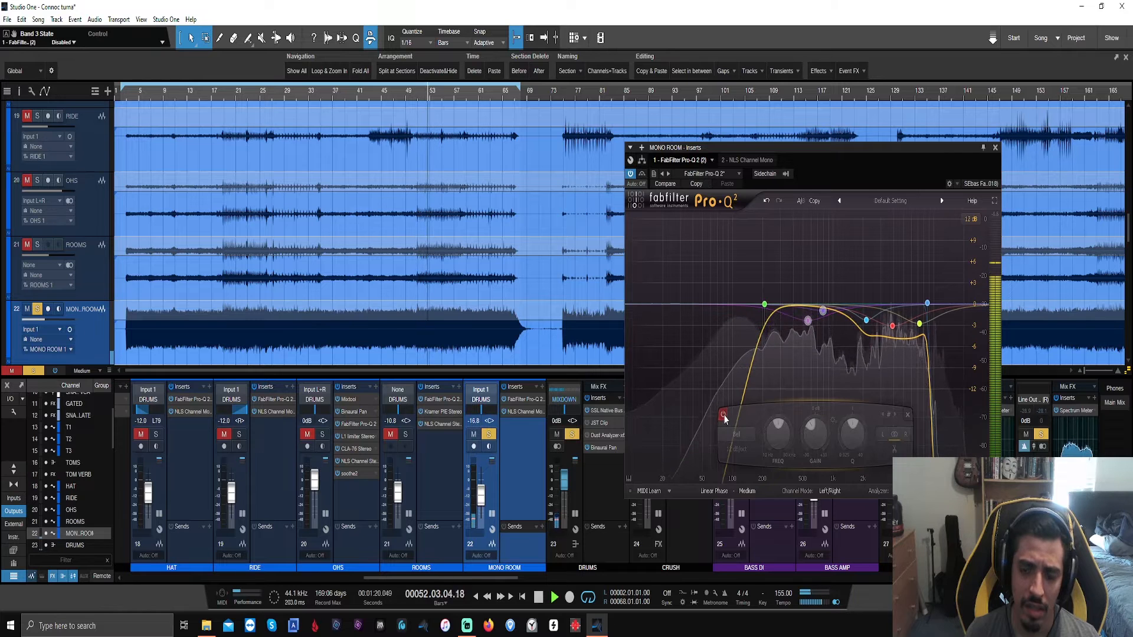
left_click(724, 415)
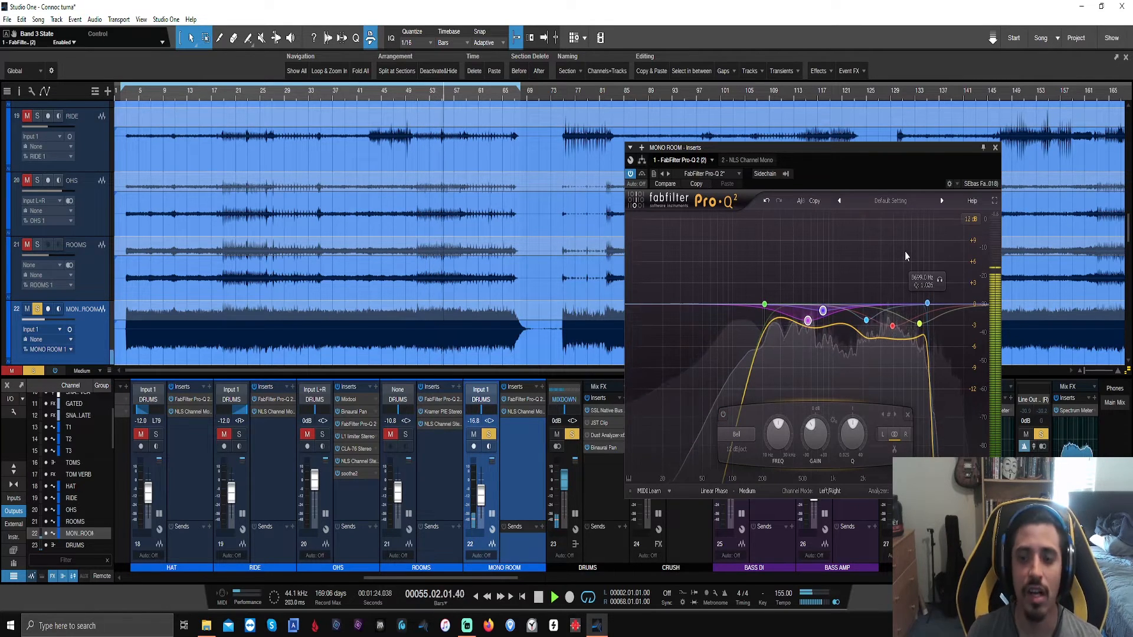
left_click(996, 148)
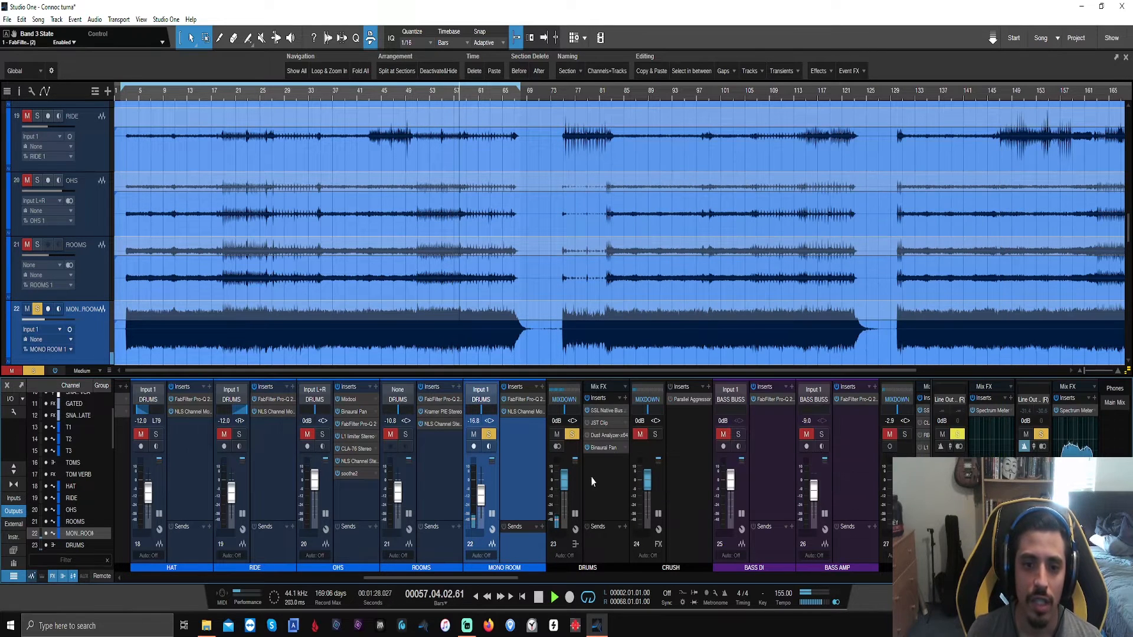
Step: Insert soothe2 on the mono room channel and load its Drum room harsh preset
left_click(542, 387)
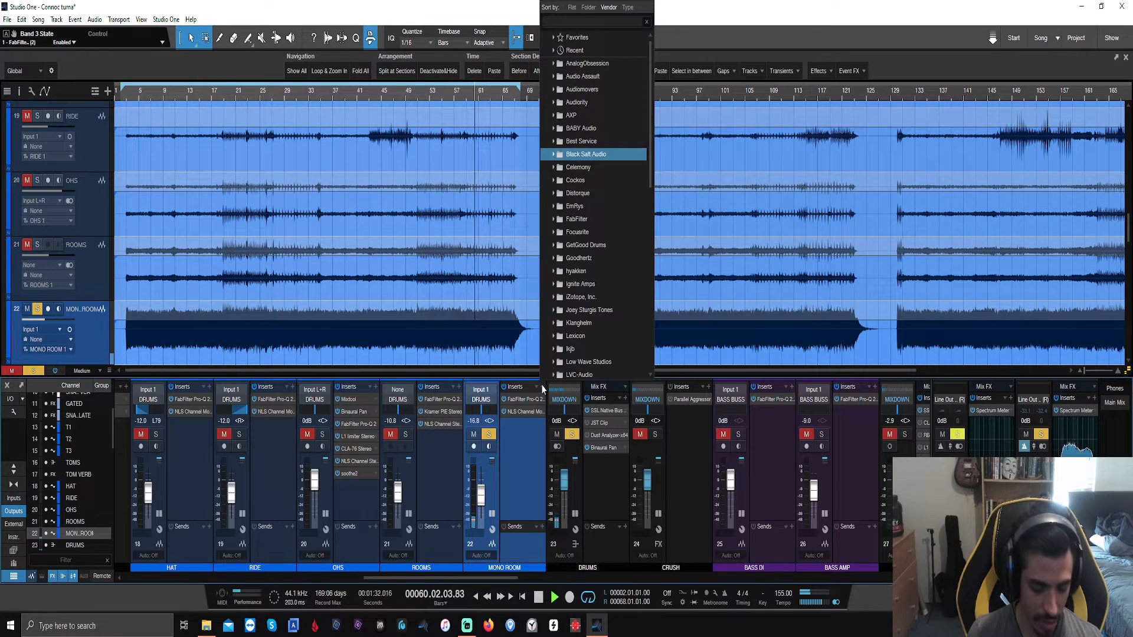
type("sooth")
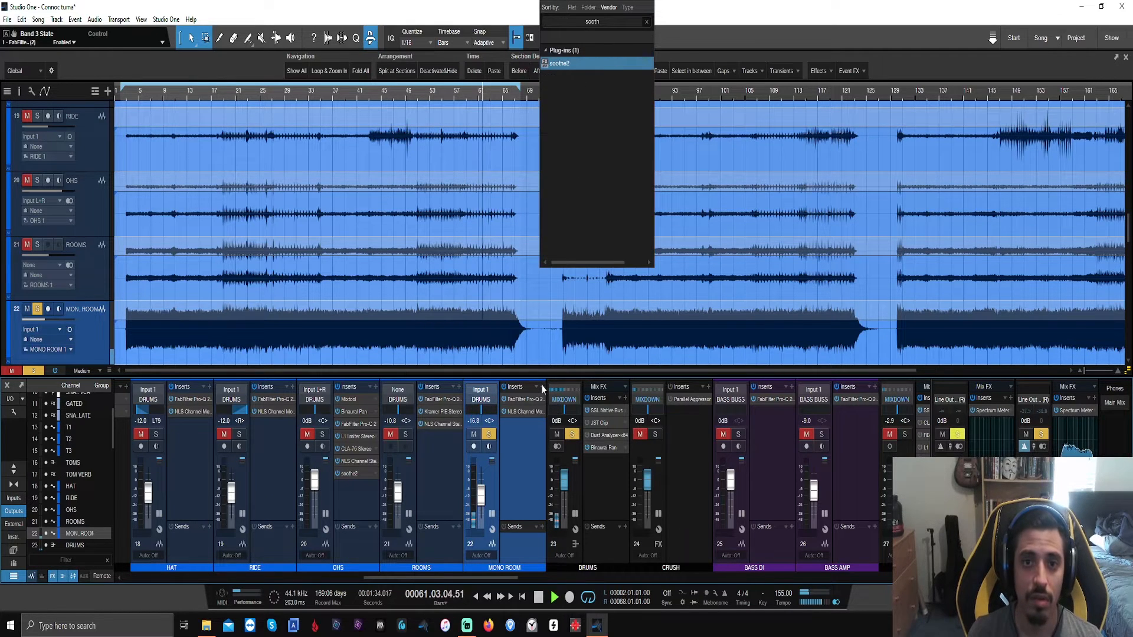
key("Return")
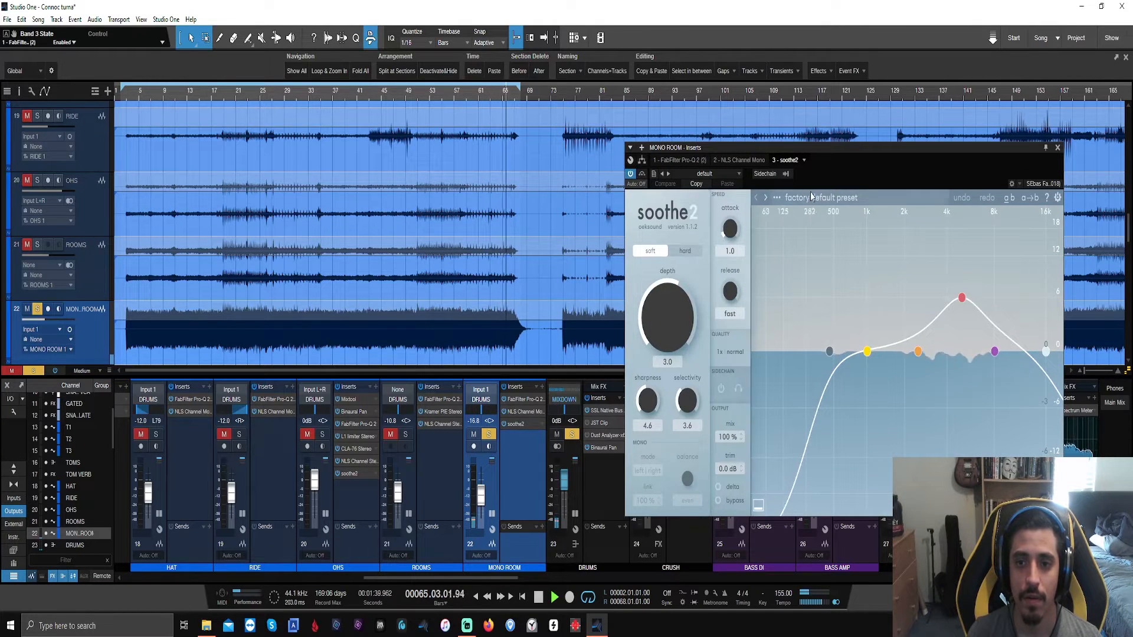
left_click(777, 197)
mouse_move(789, 386)
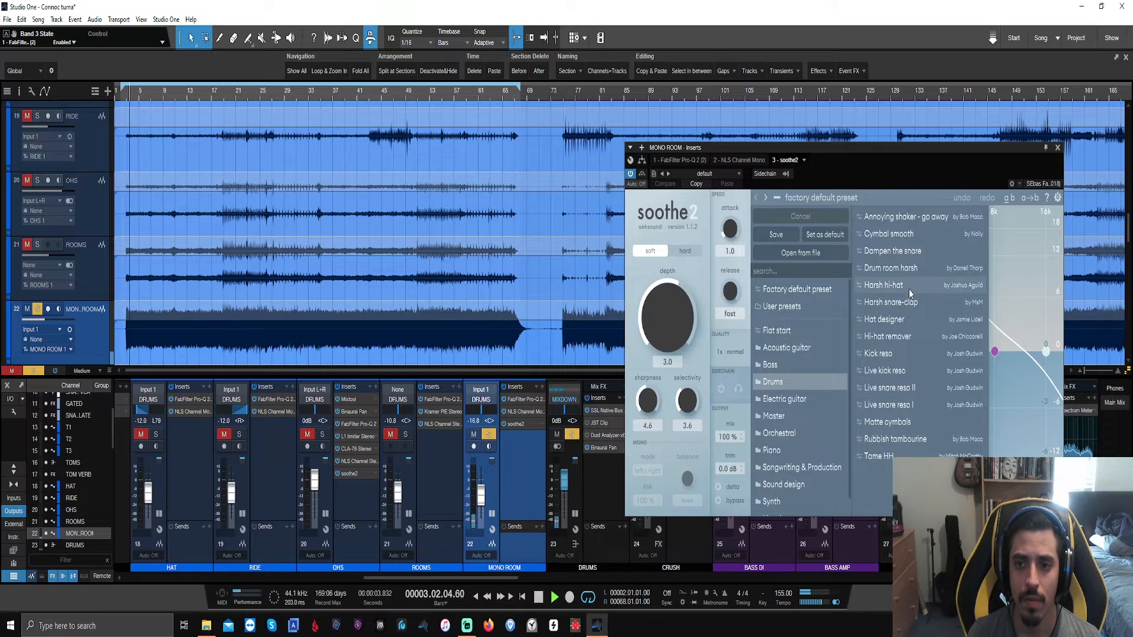
left_click(916, 270)
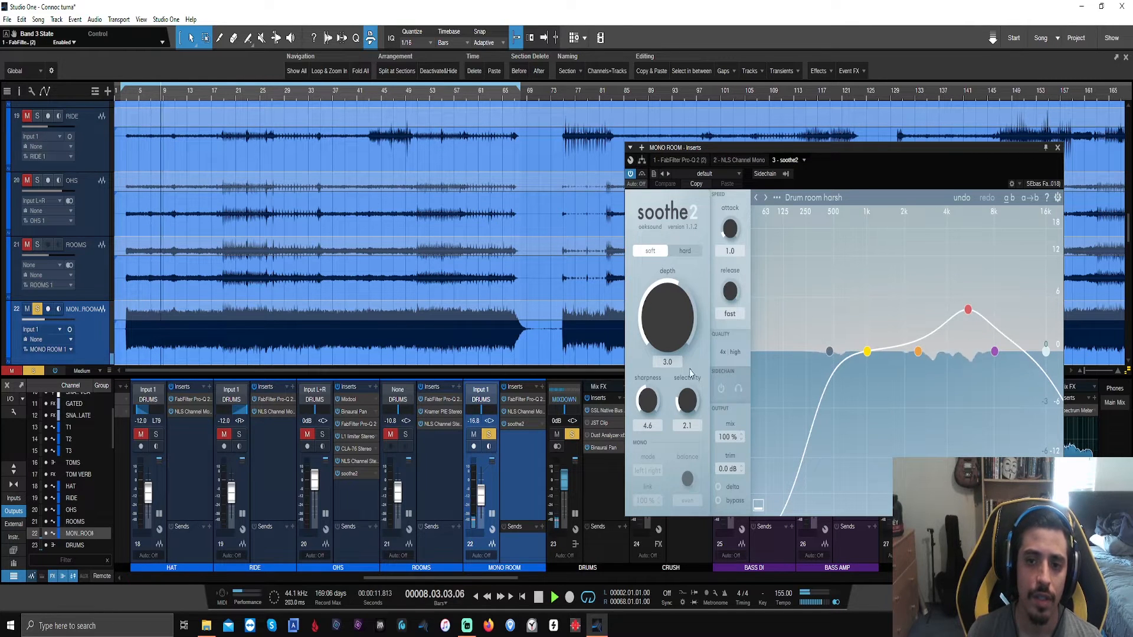
Step: Check what soothe2 removes from the mono room using delta monitoring and bypass during playback, and close the plug-in window
left_click(718, 487)
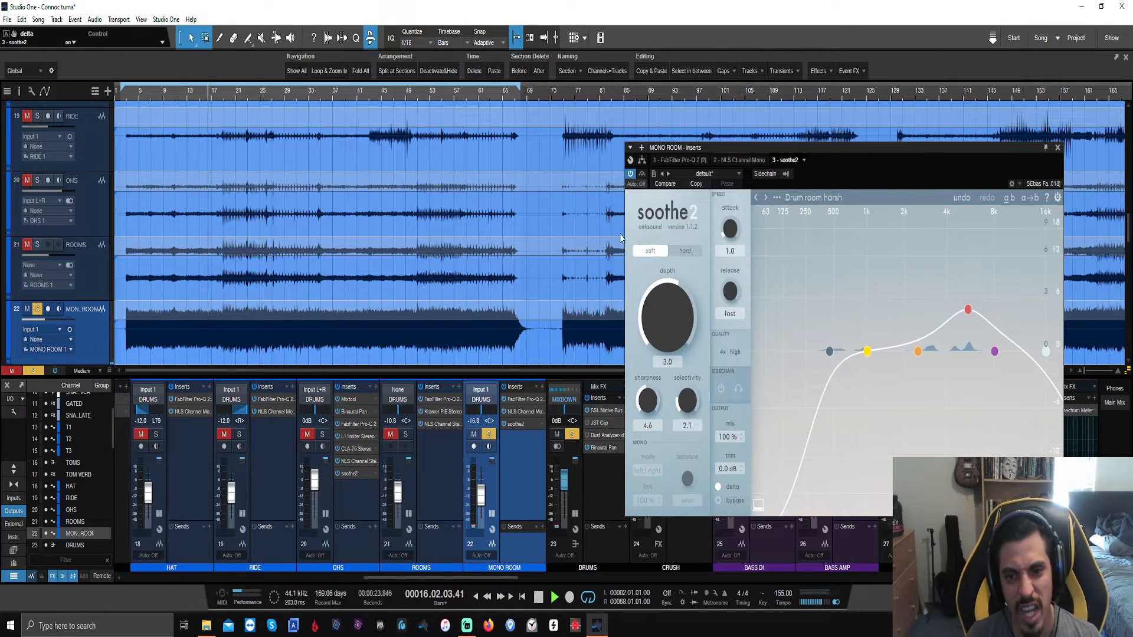
left_click(718, 487)
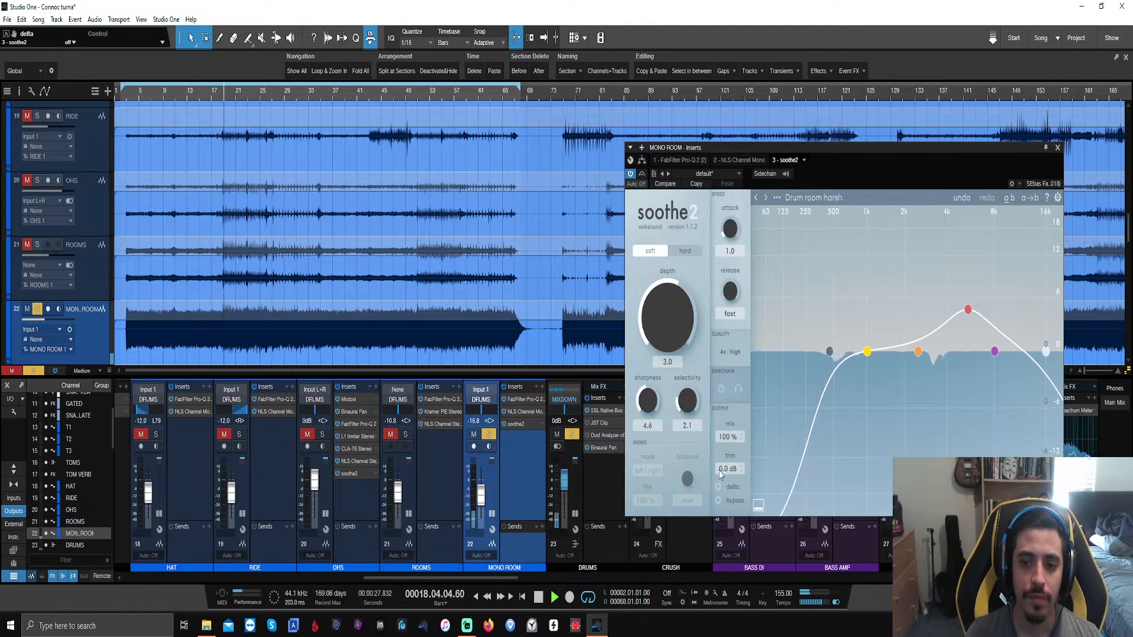
left_click(718, 488)
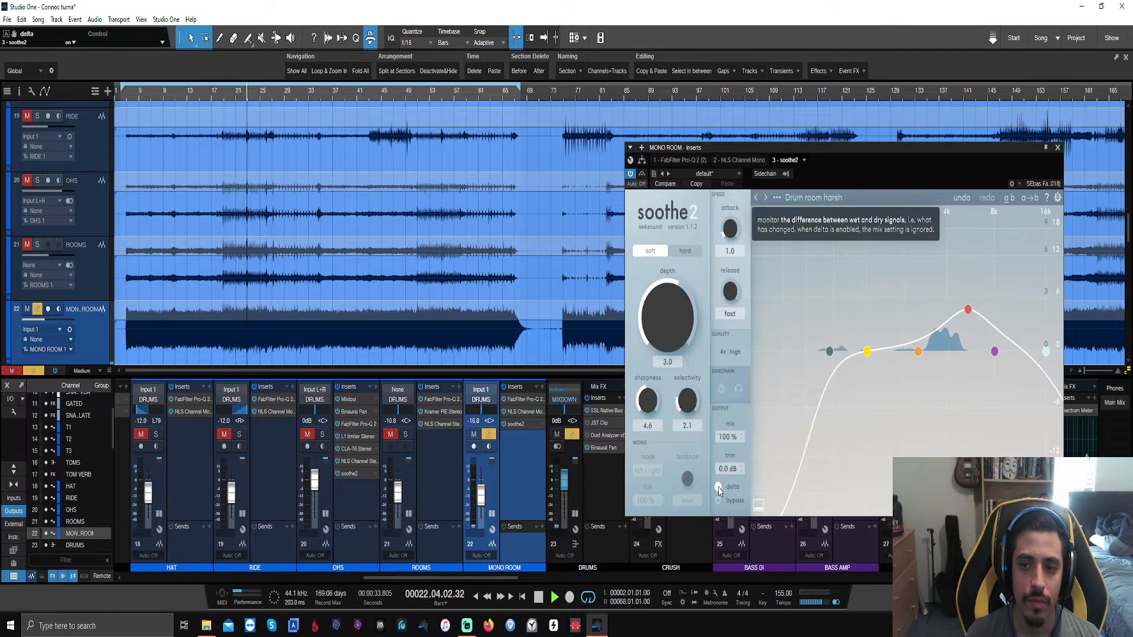
left_click(719, 489)
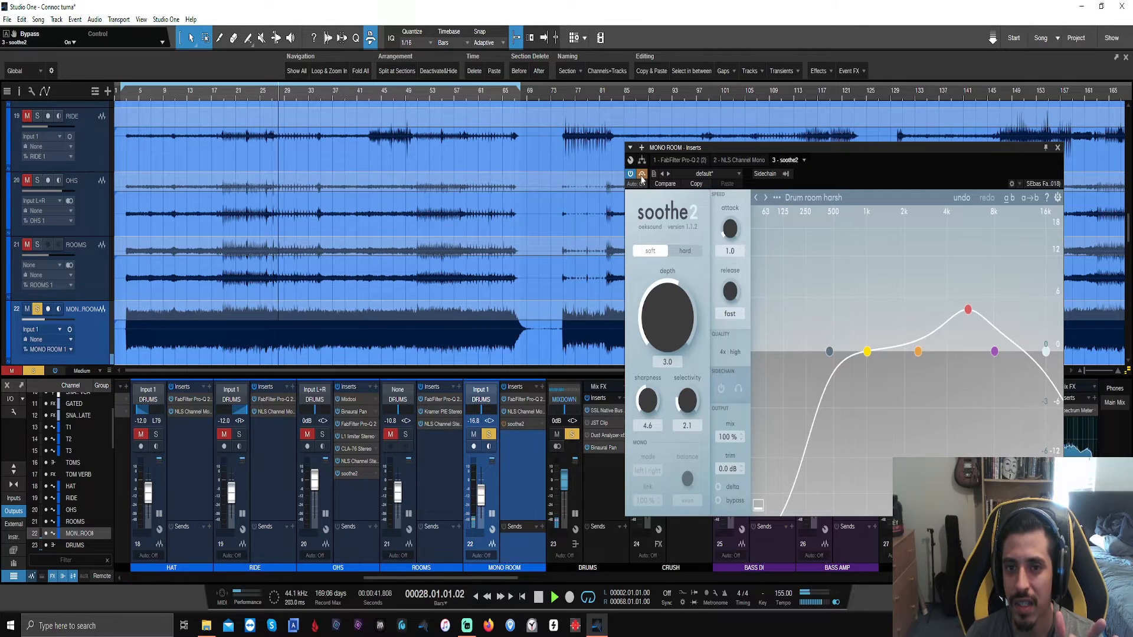
left_click(642, 174)
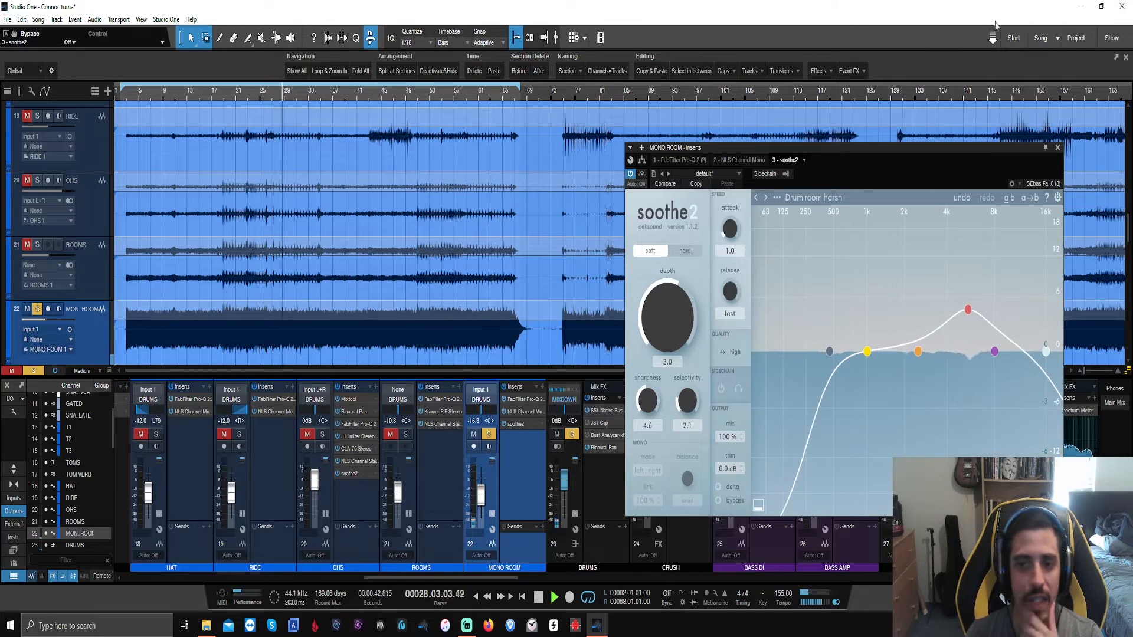
left_click(1057, 147)
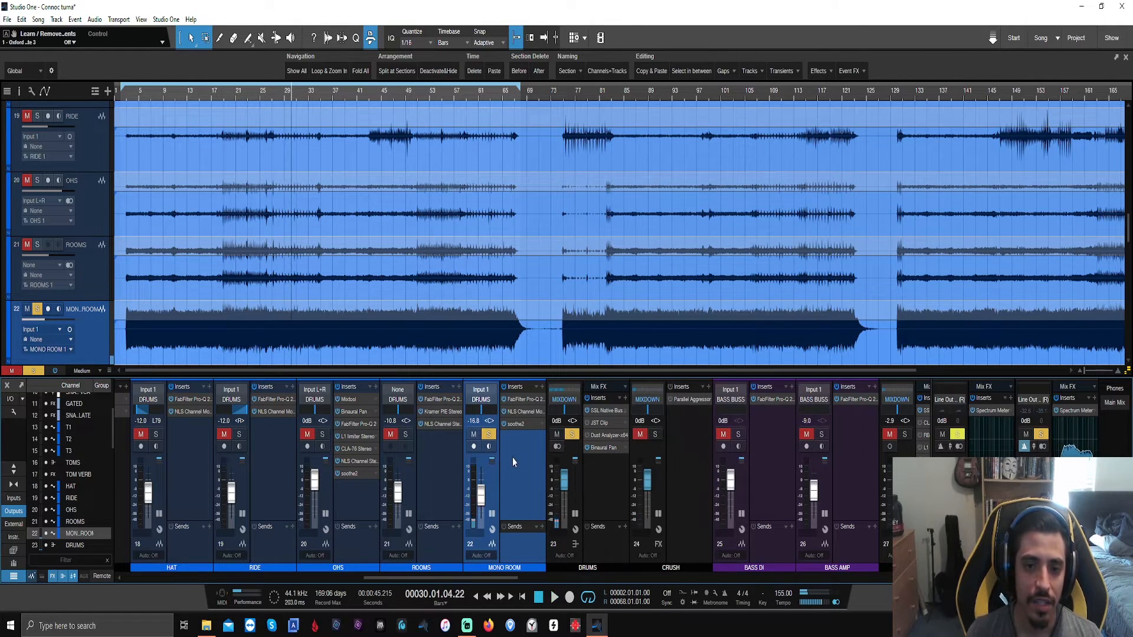
Step: Open the mono room's NLS Channel Mono and solo the whole DRUMS bus to hear all the drum channels together
left_click(522, 412)
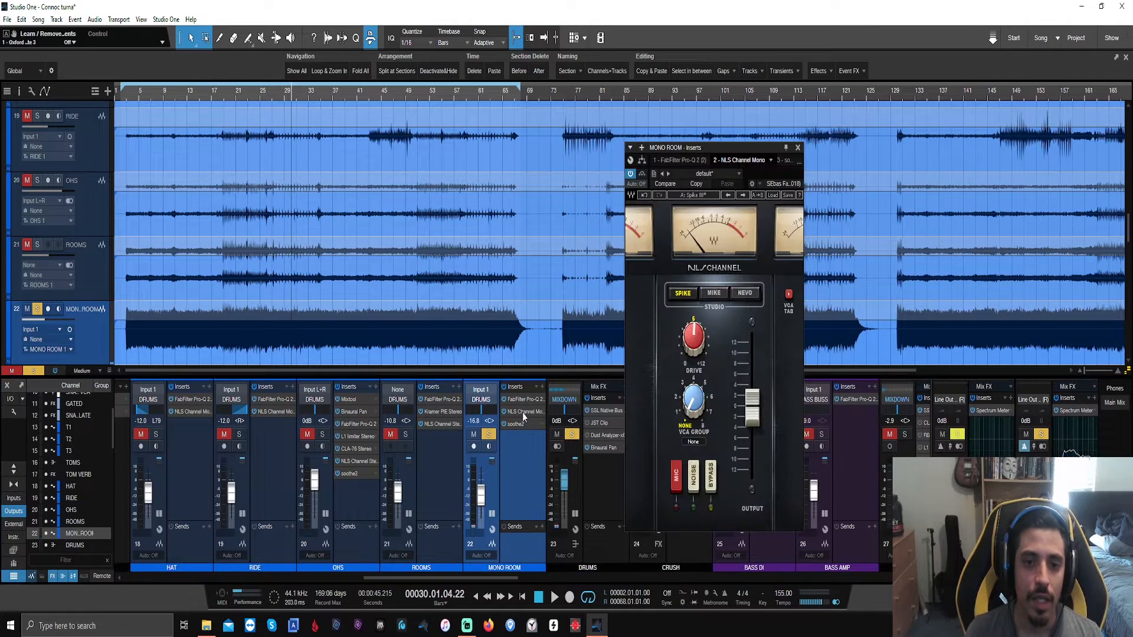
mouse_move(522, 413)
left_mouse_down()
mouse_move(523, 432)
mouse_move(523, 412)
left_mouse_up()
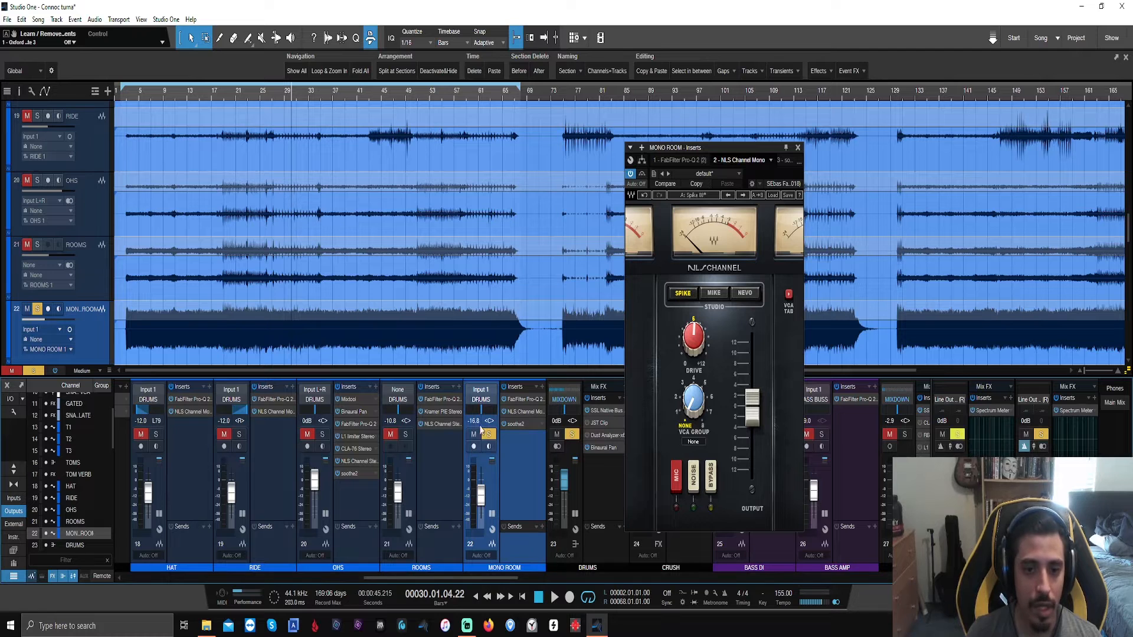
left_click(573, 434)
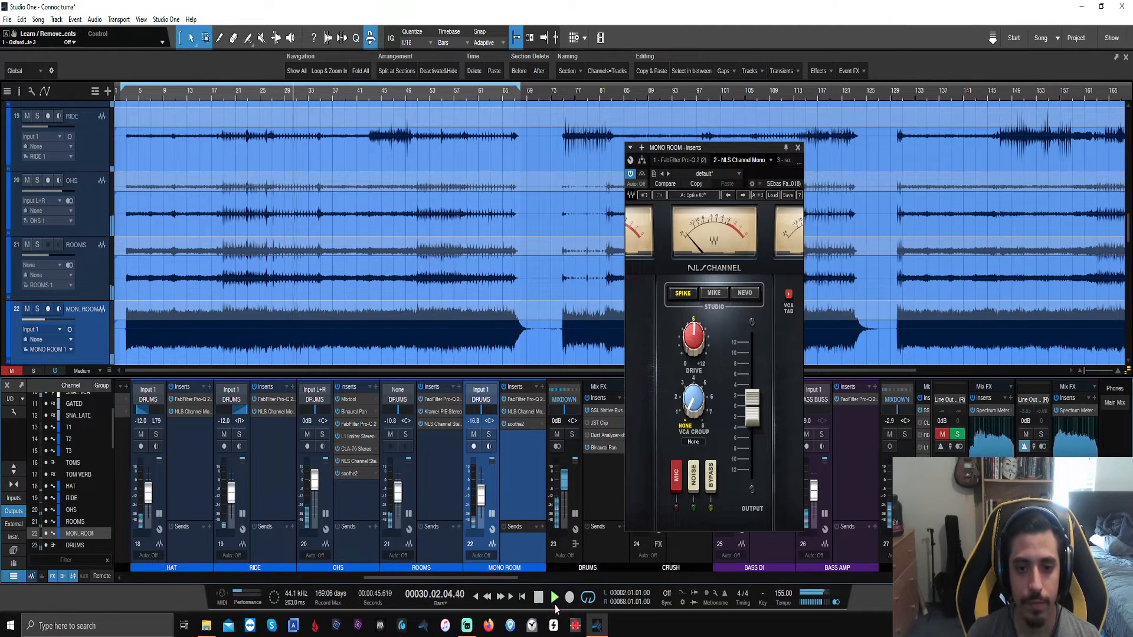
left_click(572, 435)
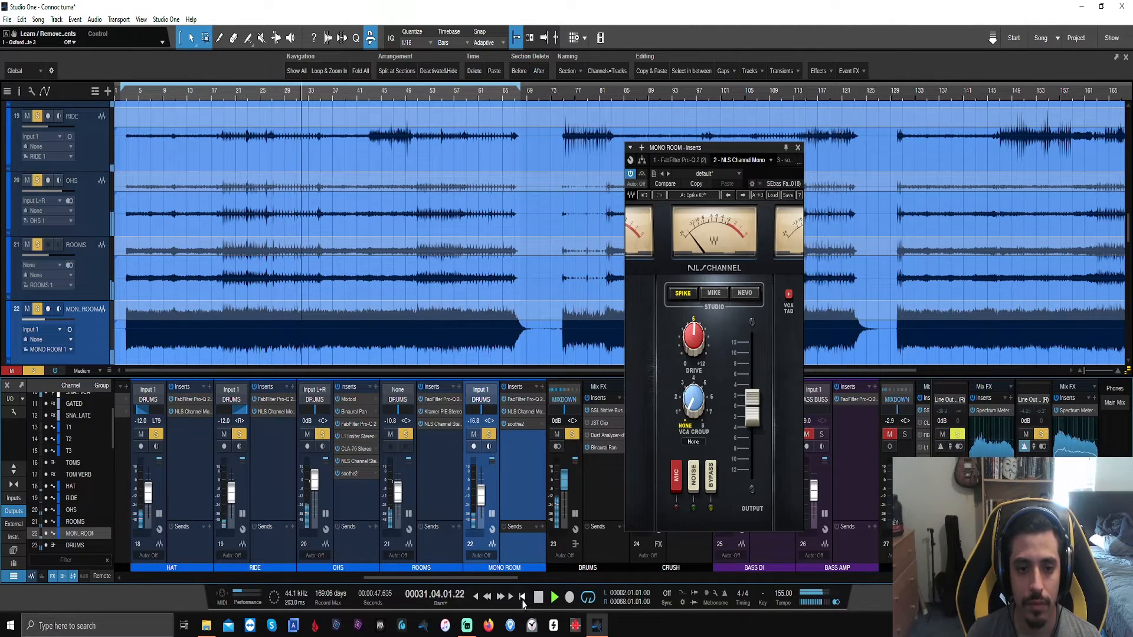
Step: Select the OHS, ROOMS and MONO ROOM channels while listening, close the NLS Channel window and stop playback
left_click(354, 498)
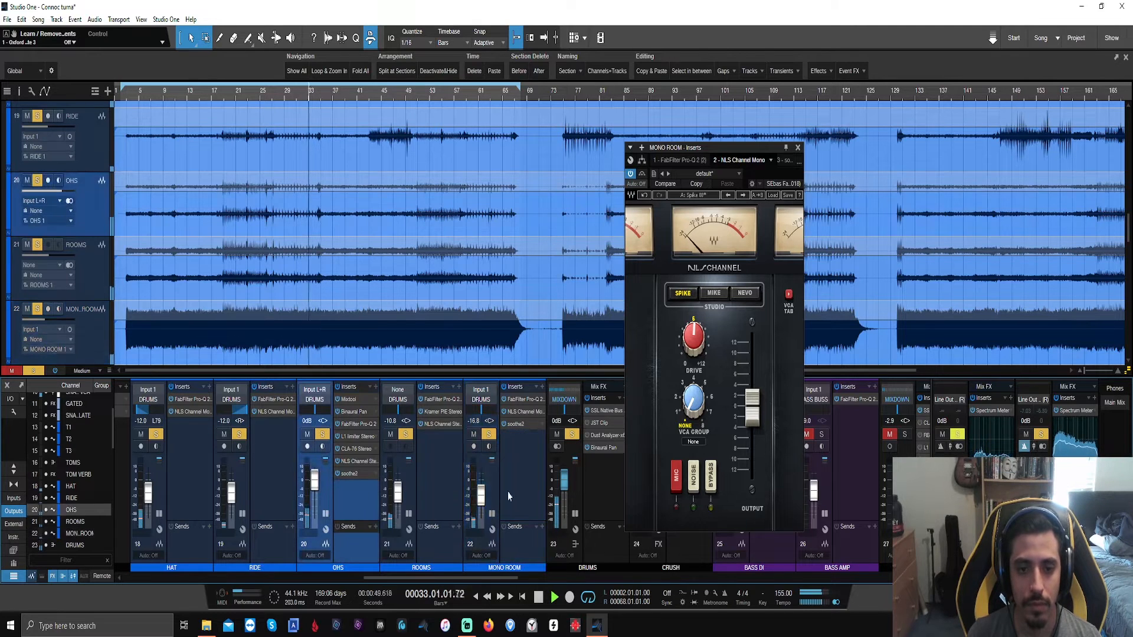
left_click(507, 491, "shift")
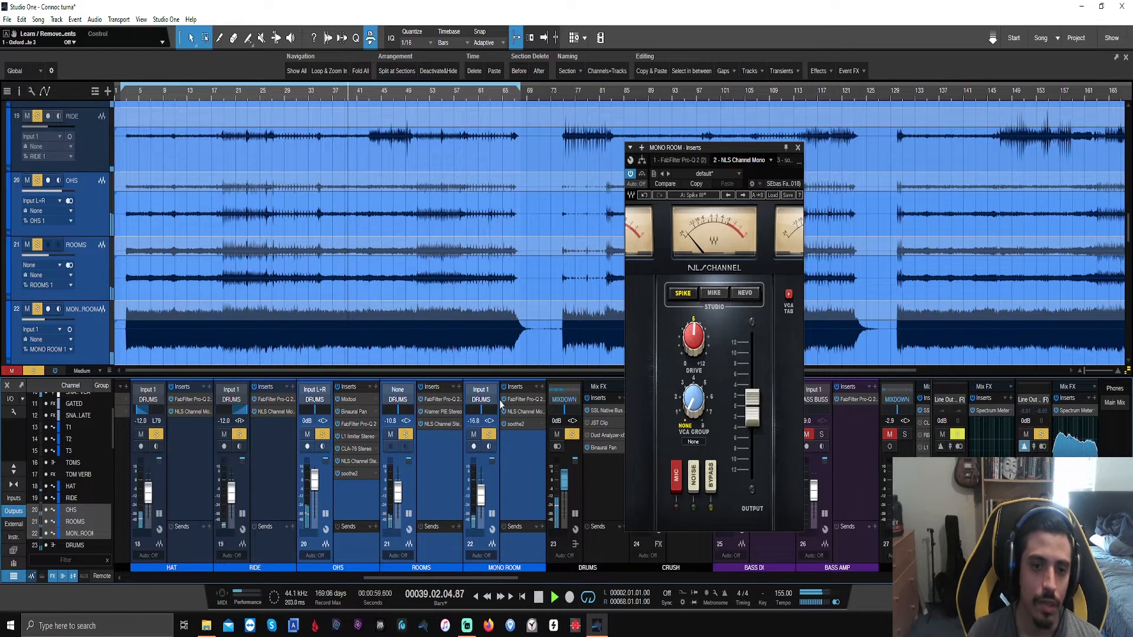
left_click(798, 147)
left_click_drag(461, 578, 416, 591)
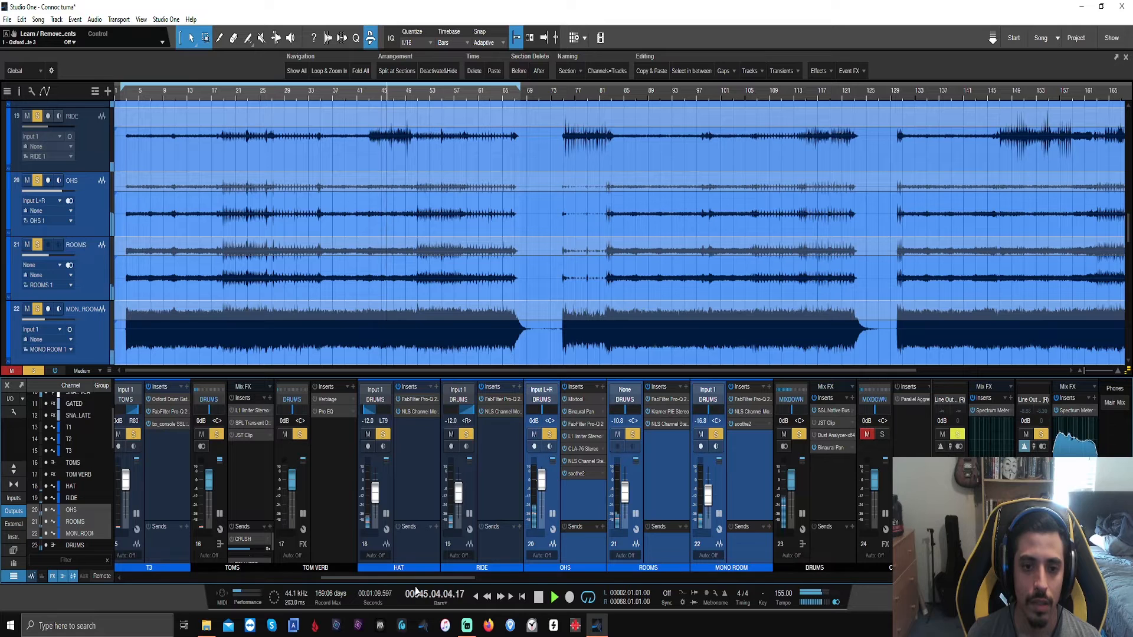
key("space")
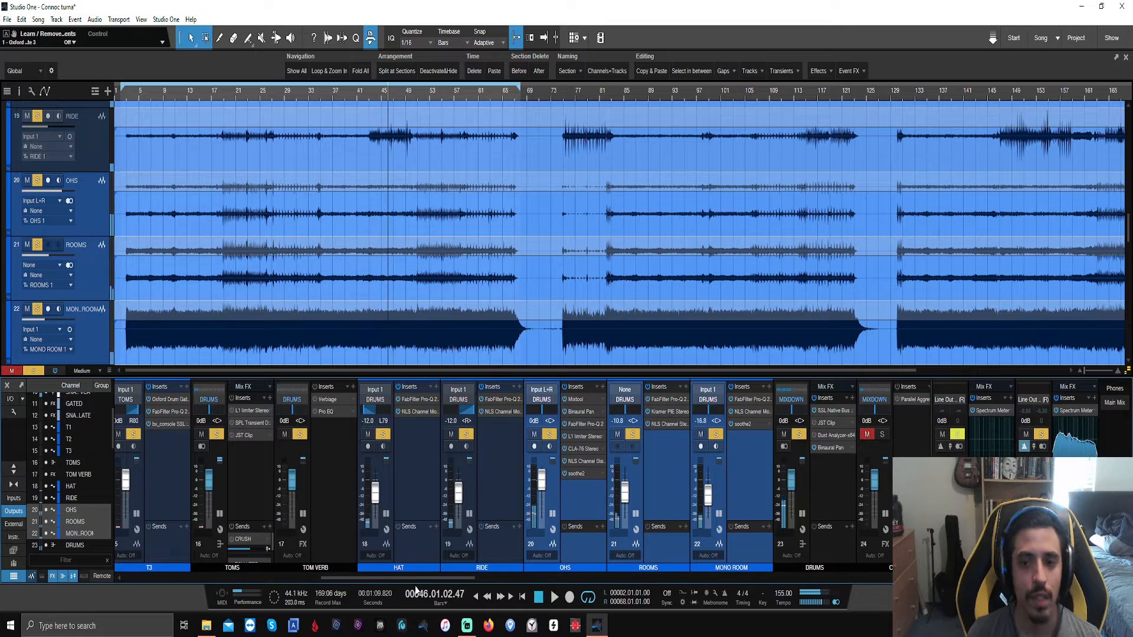
Step: Bring up the drum bus's SSL Native Bus Compressor 2, and inspect the bx_console SSL 4000 E on KICK IN
left_click(830, 412)
key("space")
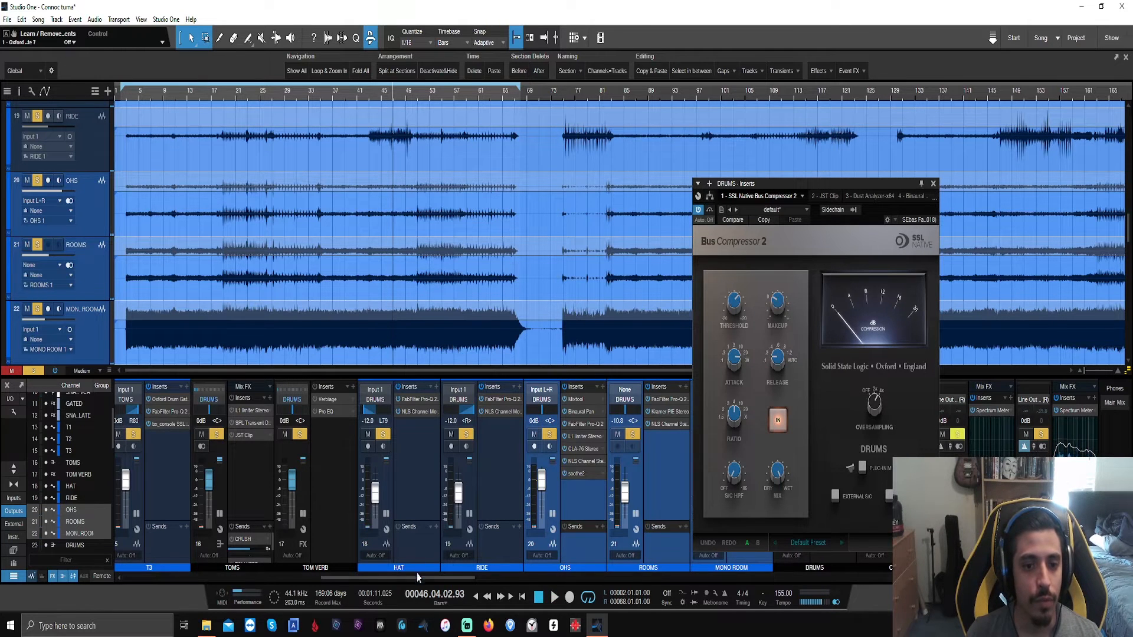
left_click_drag(417, 577, 221, 577)
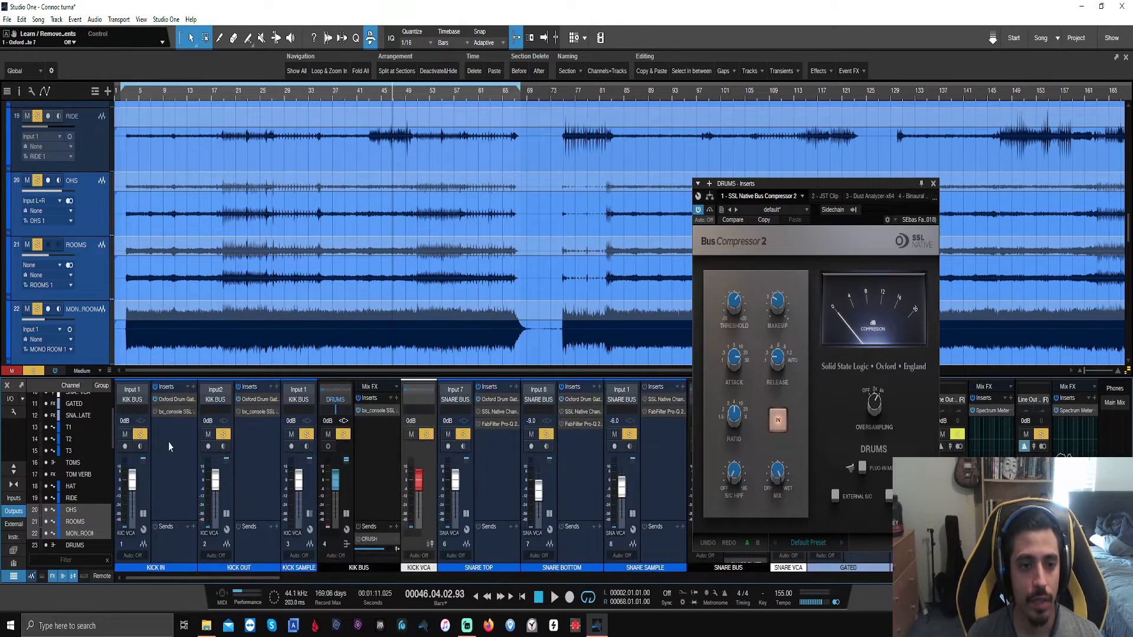
left_click(171, 412)
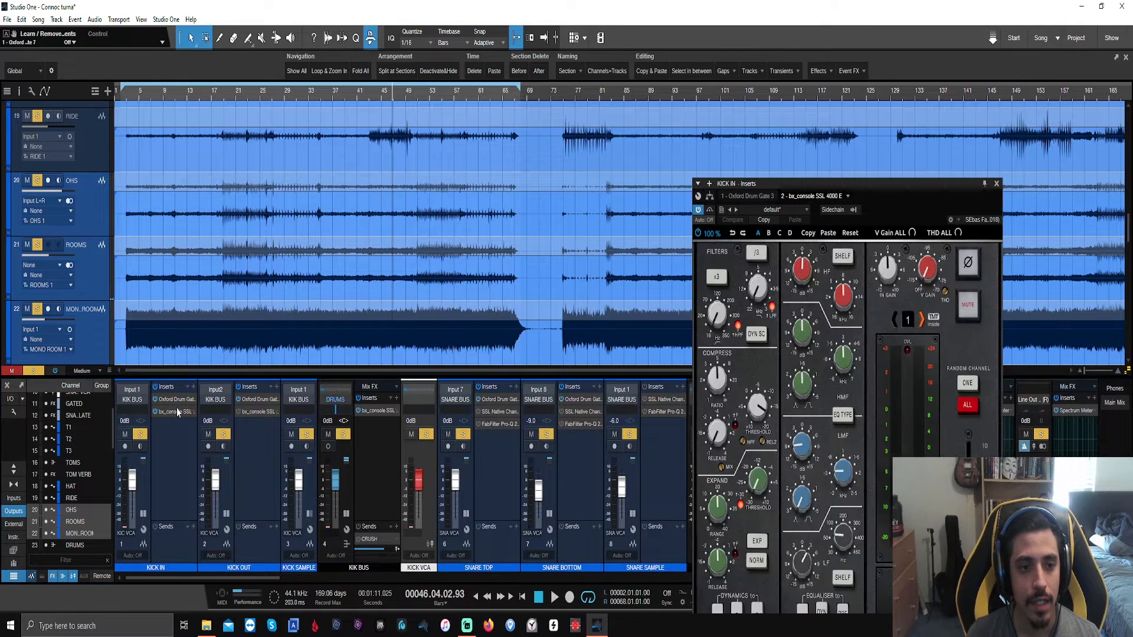
left_click_drag(938, 184, 908, 79)
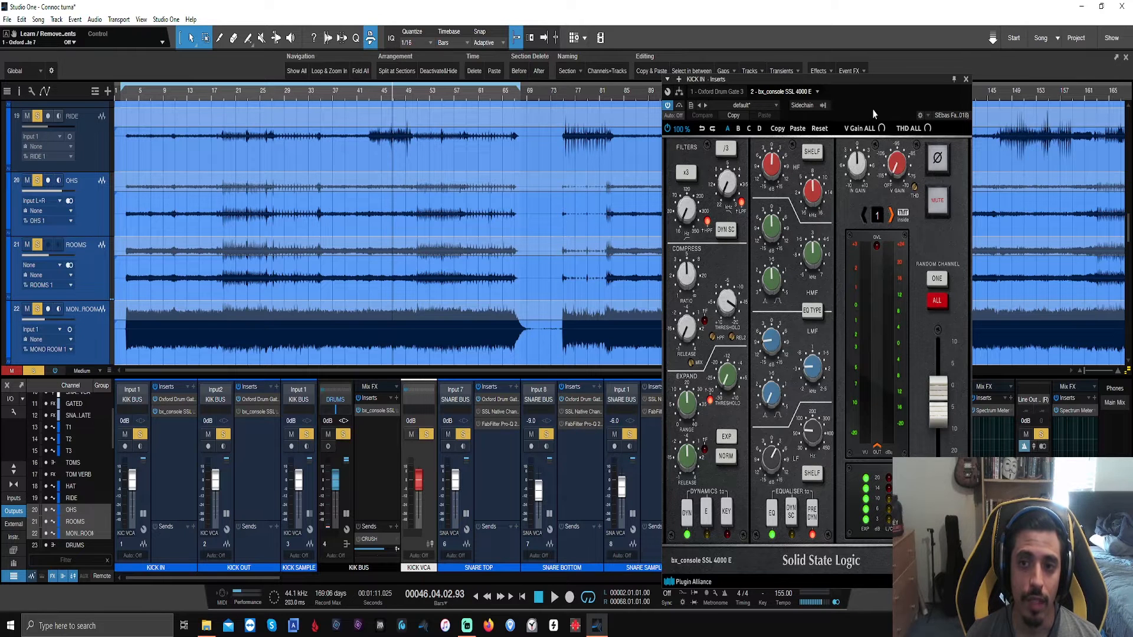
left_click_drag(875, 114, 828, 131)
left_click(195, 387)
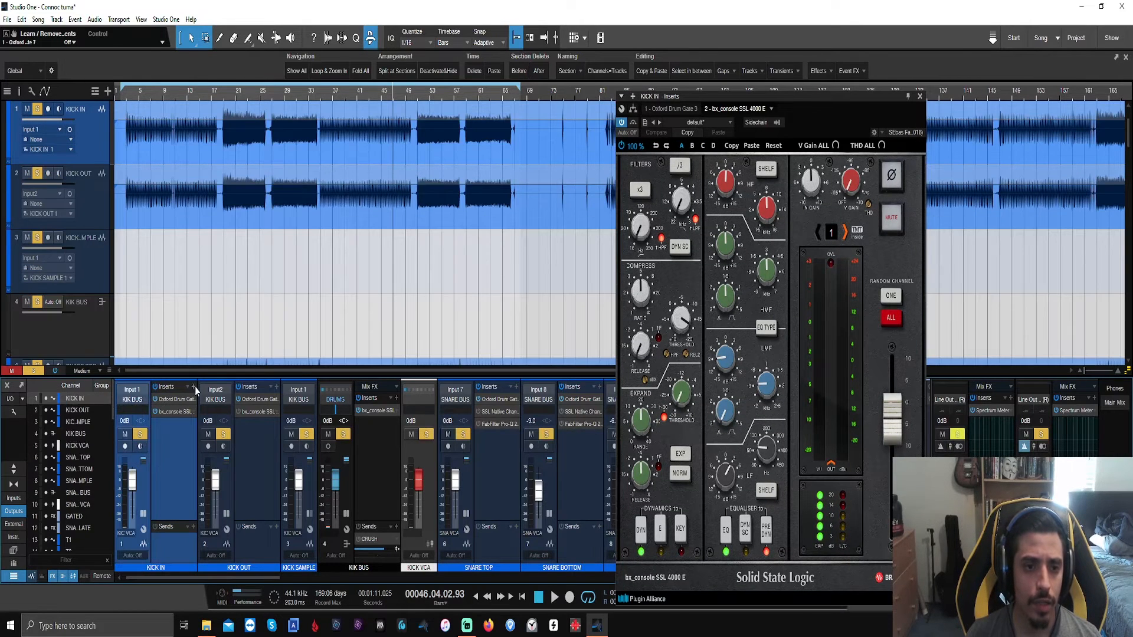
left_click(195, 387)
type("ssl")
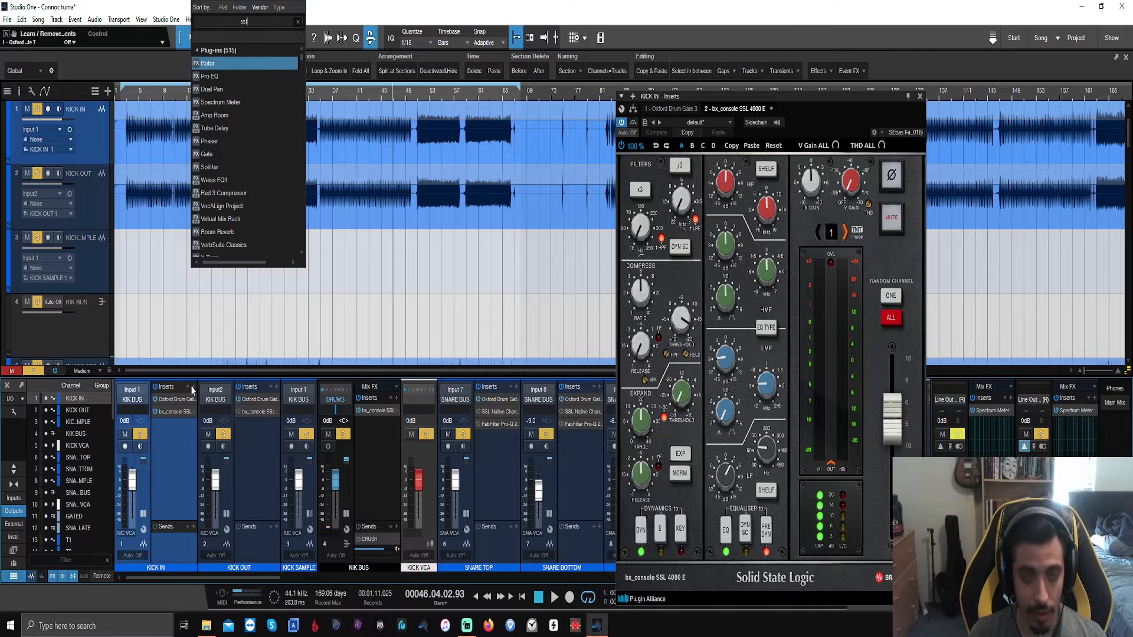
key("Return")
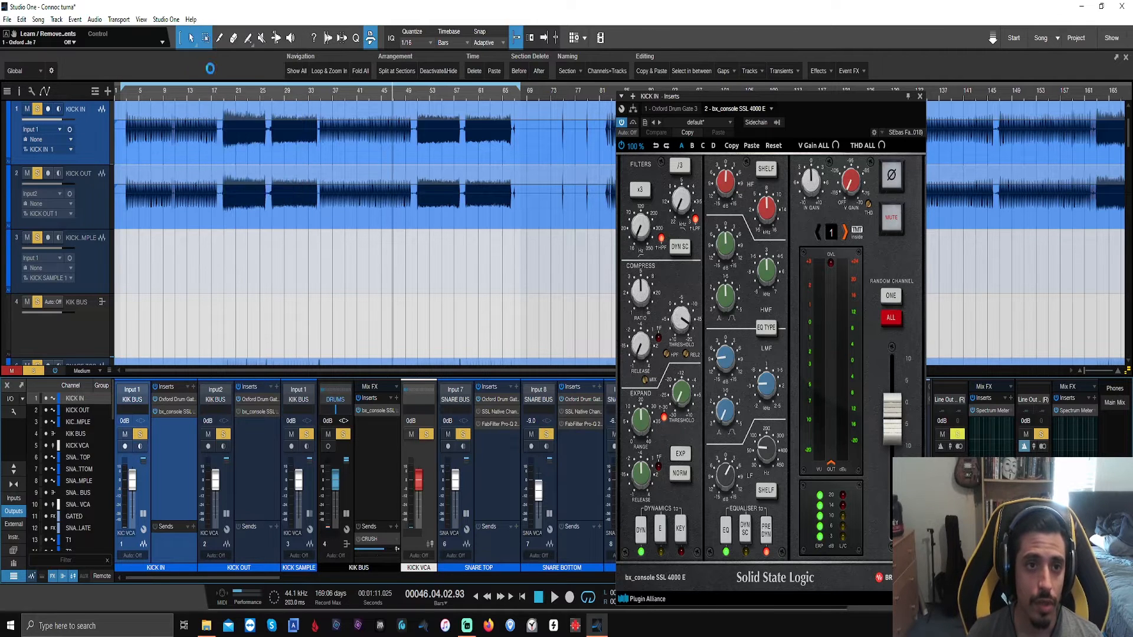
key("ctrl+z")
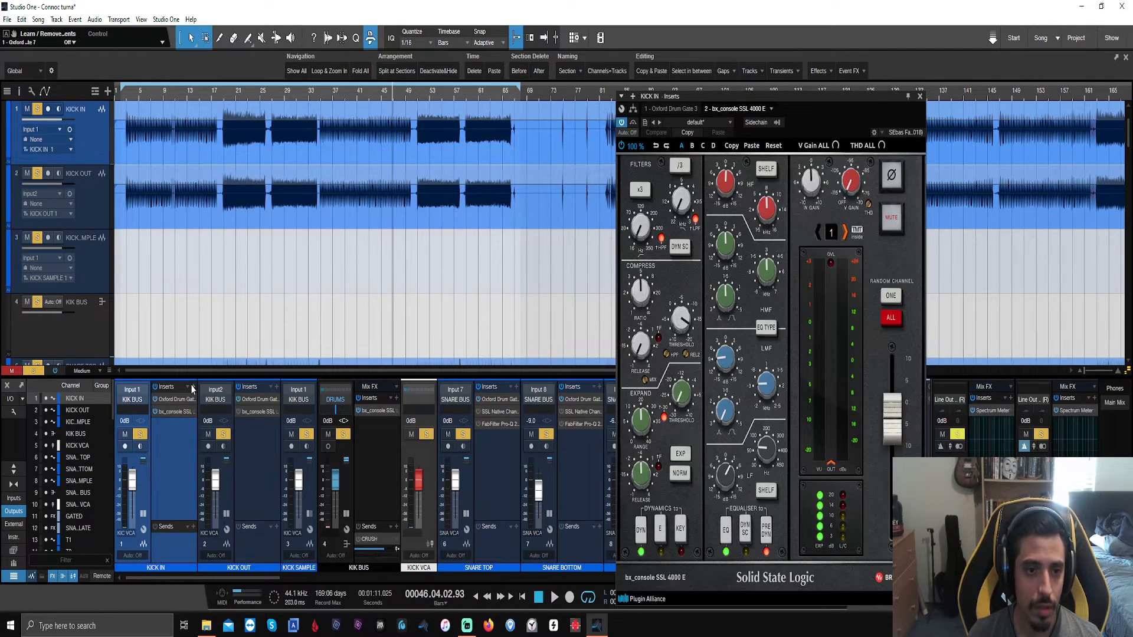
Step: Insert SSL Native Channel Strip 2 on the KICK IN channel, after its bx_console, and reposition its window
left_click(192, 388)
type("ssl")
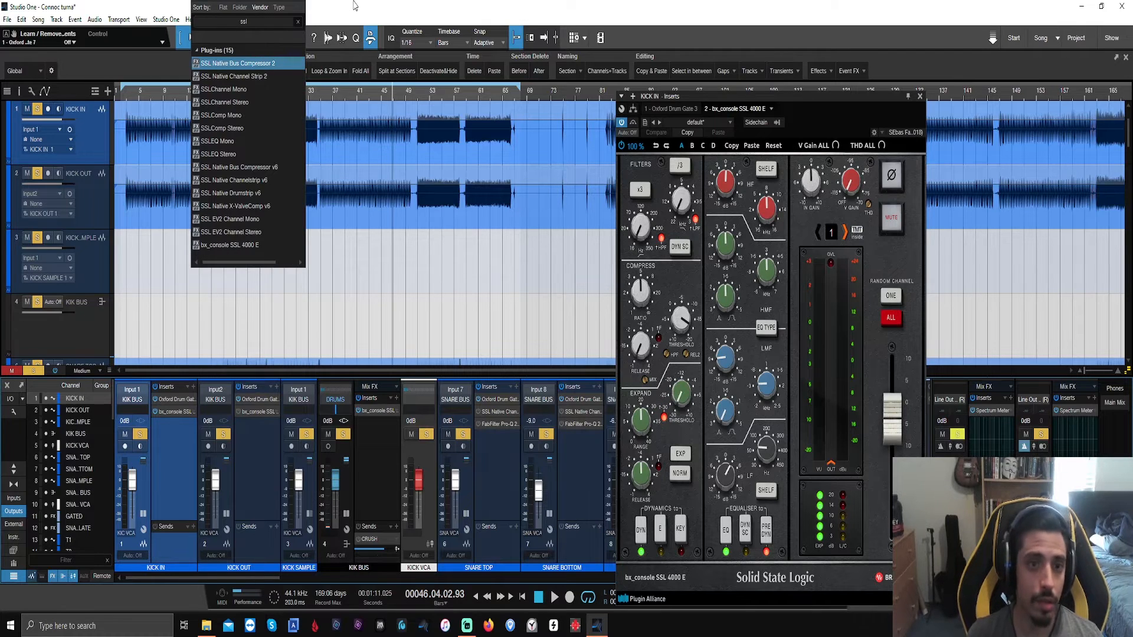
key("Down")
key("Return")
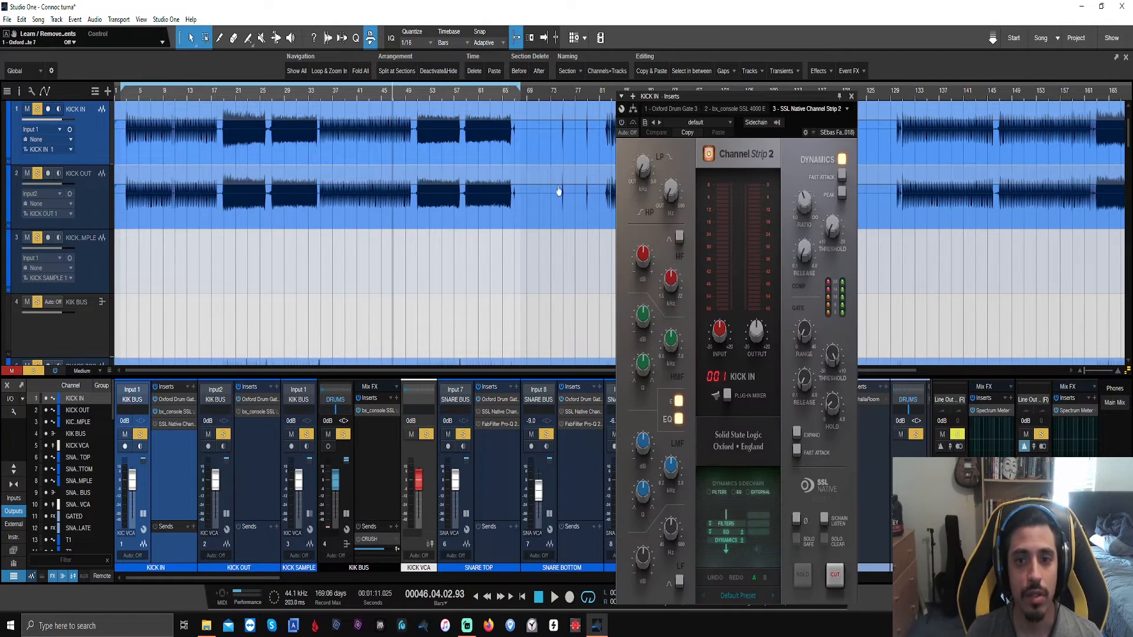
left_click_drag(776, 118, 759, 75)
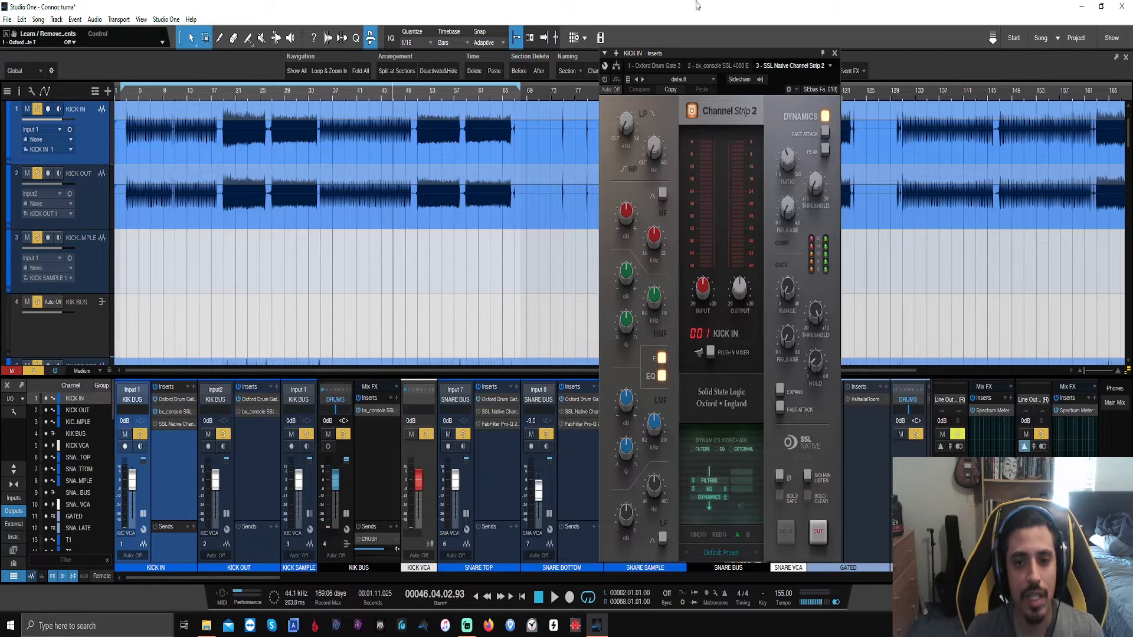
Step: Toggle the E-type EQ switch in KICK IN's Channel Strip 2 to demonstrate the EQ types
left_click(664, 361)
left_click(664, 361)
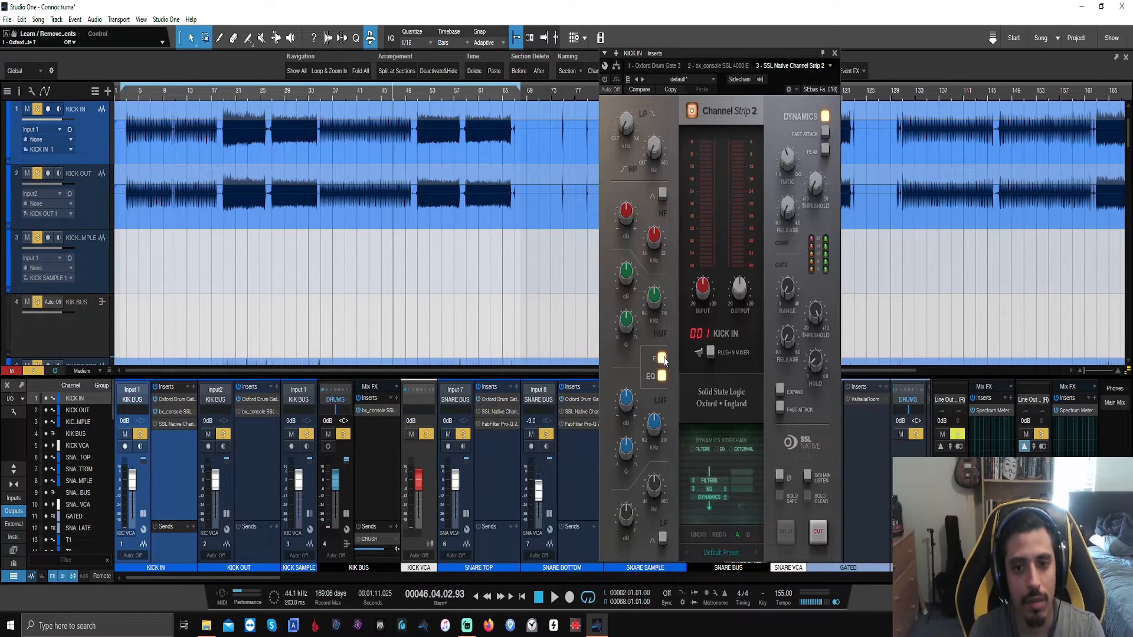
left_click(662, 358)
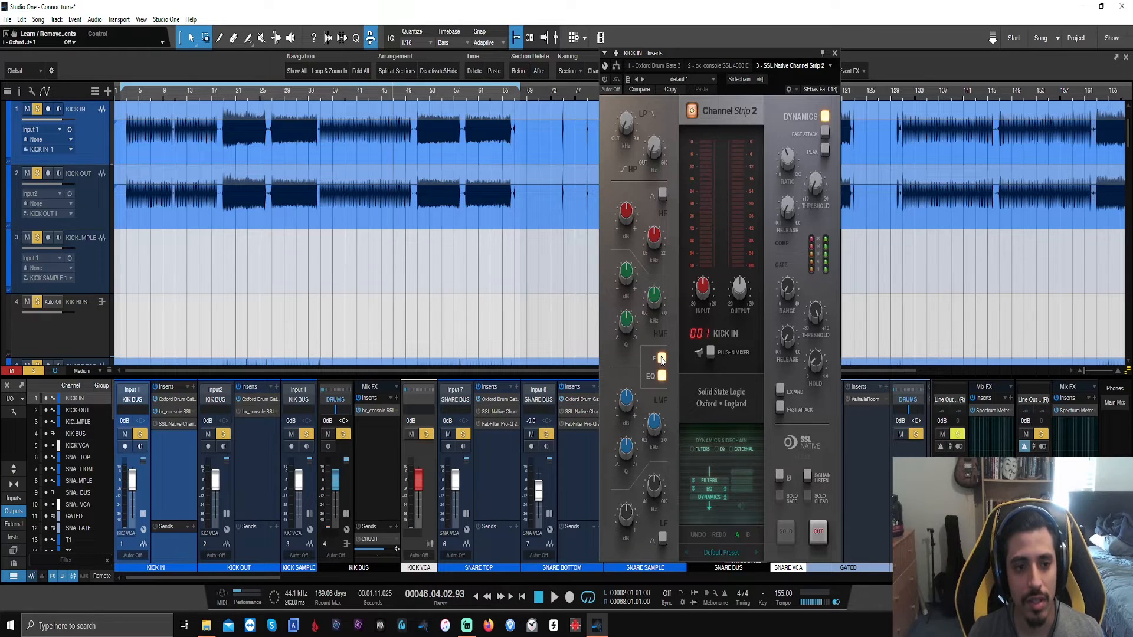
Step: Compare the bx_console SSL 4000 E with SSL Native Channel Strip 2 on KICK IN by switching between their windows
left_click(177, 412)
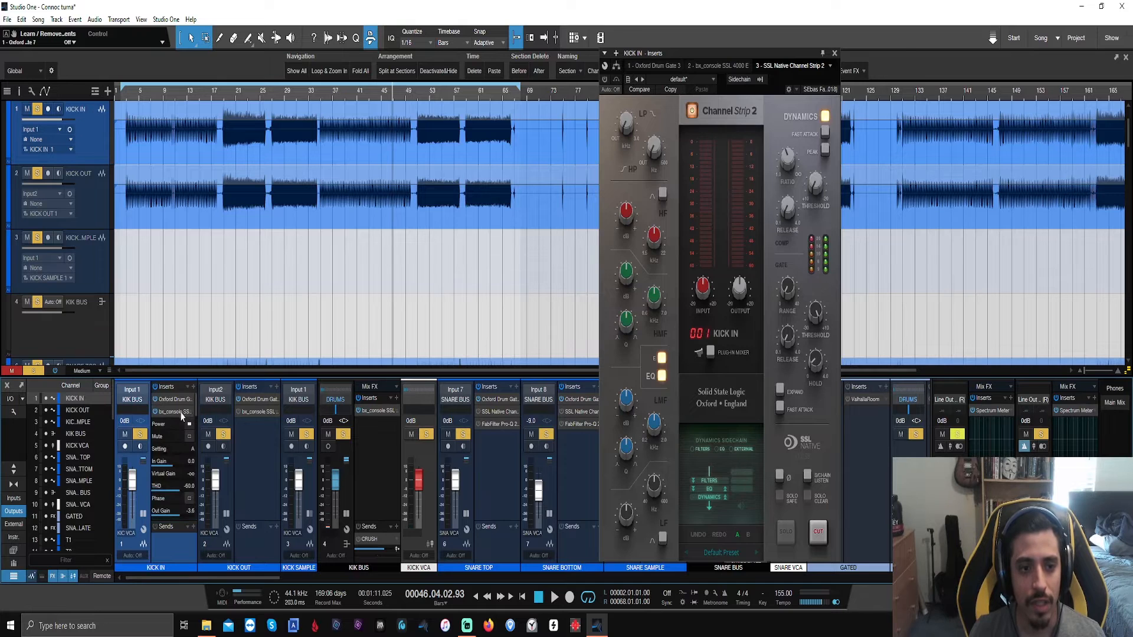
left_click(178, 413)
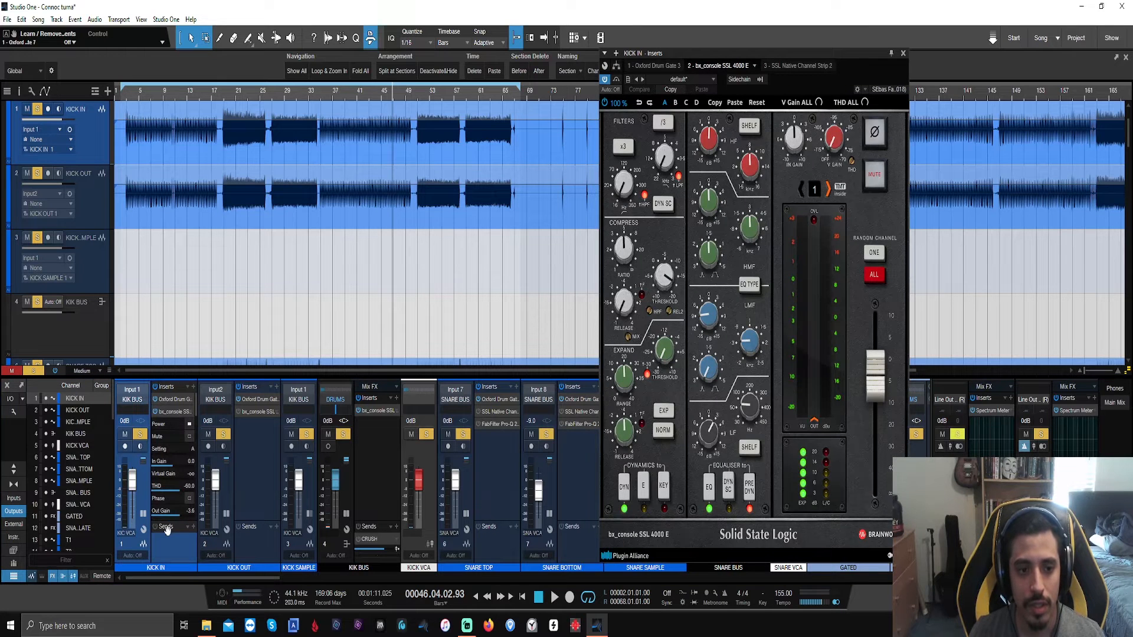
left_click(169, 412)
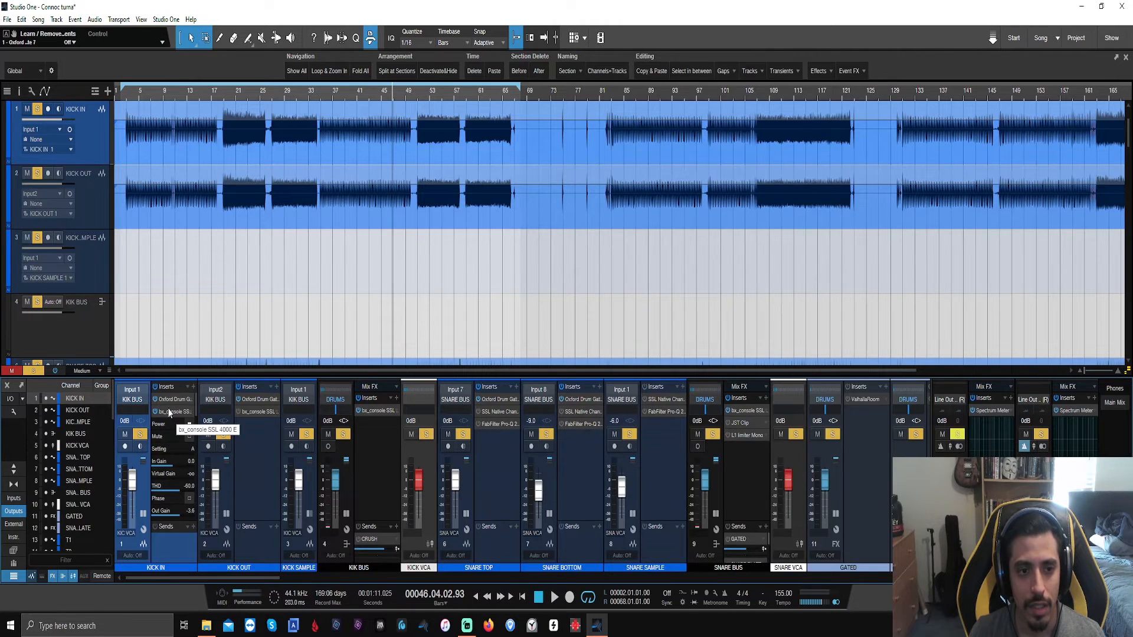
left_click(169, 412)
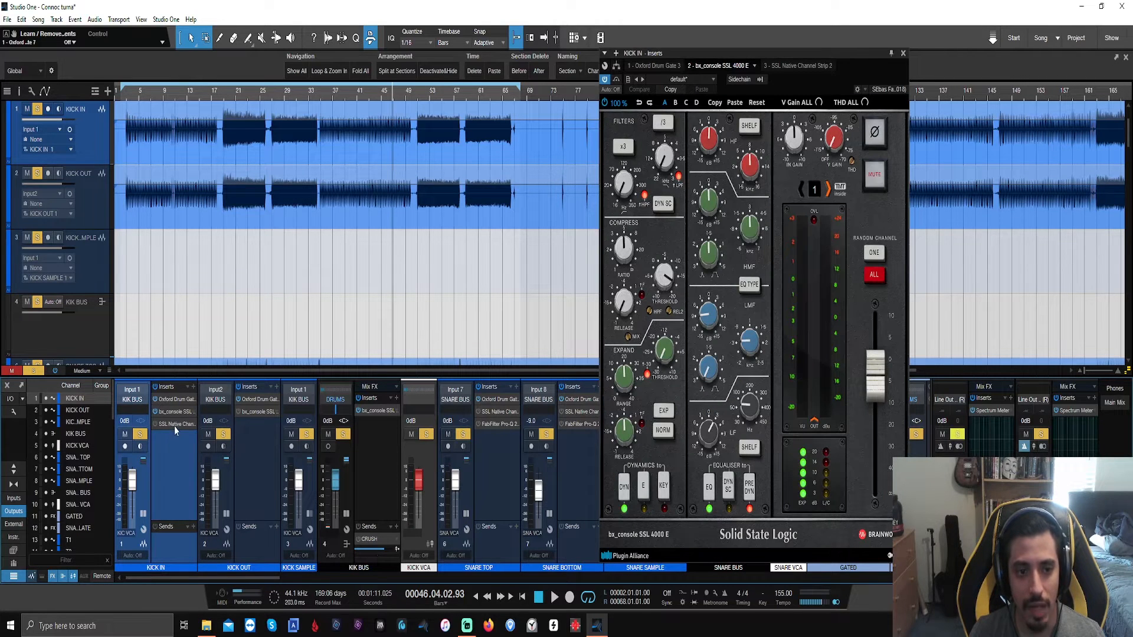
right_click(175, 426)
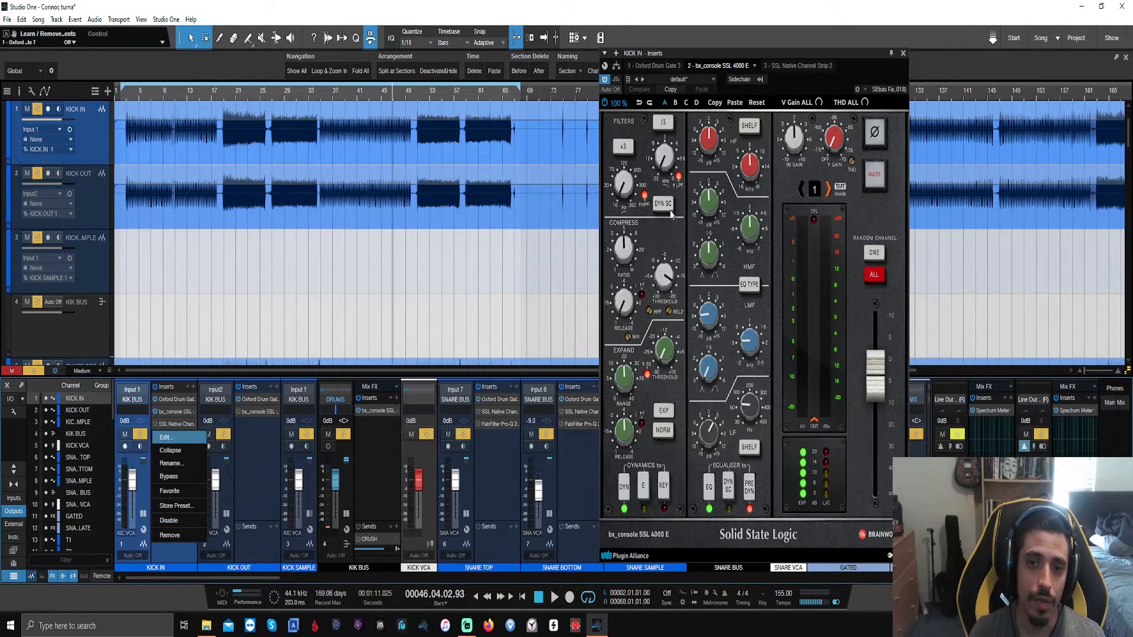
left_click(171, 425)
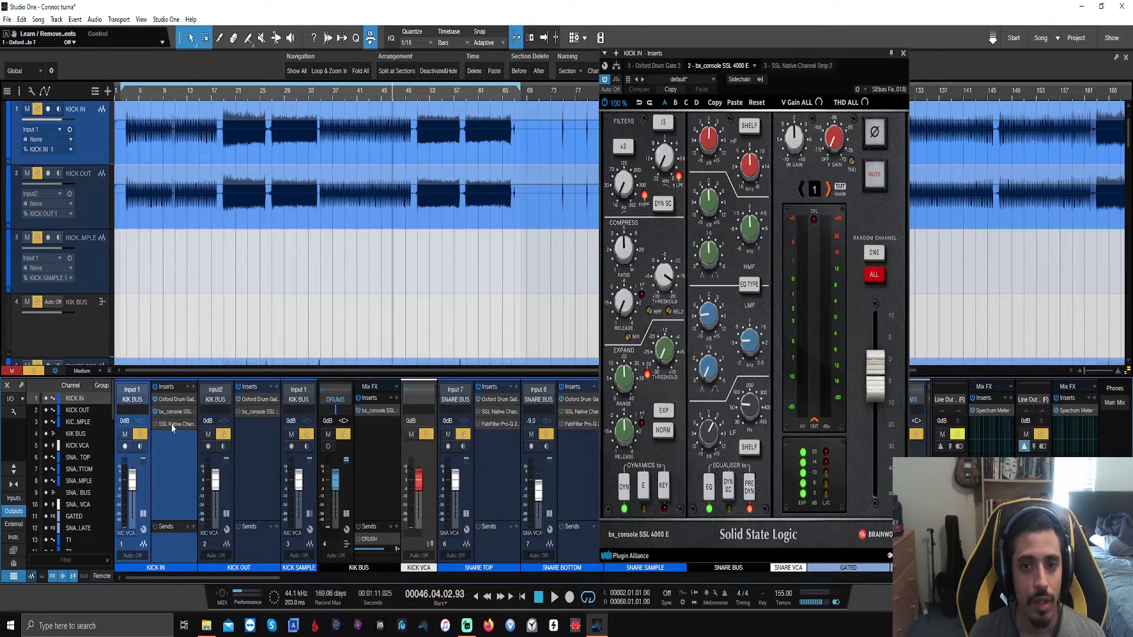
double_click(171, 424)
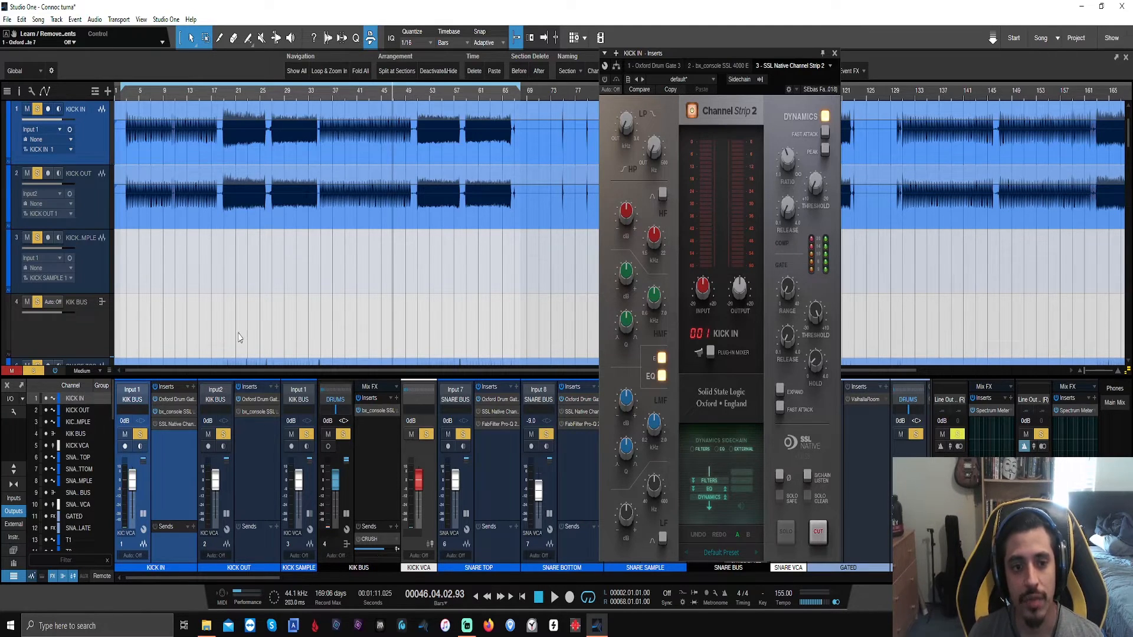
left_click(173, 413)
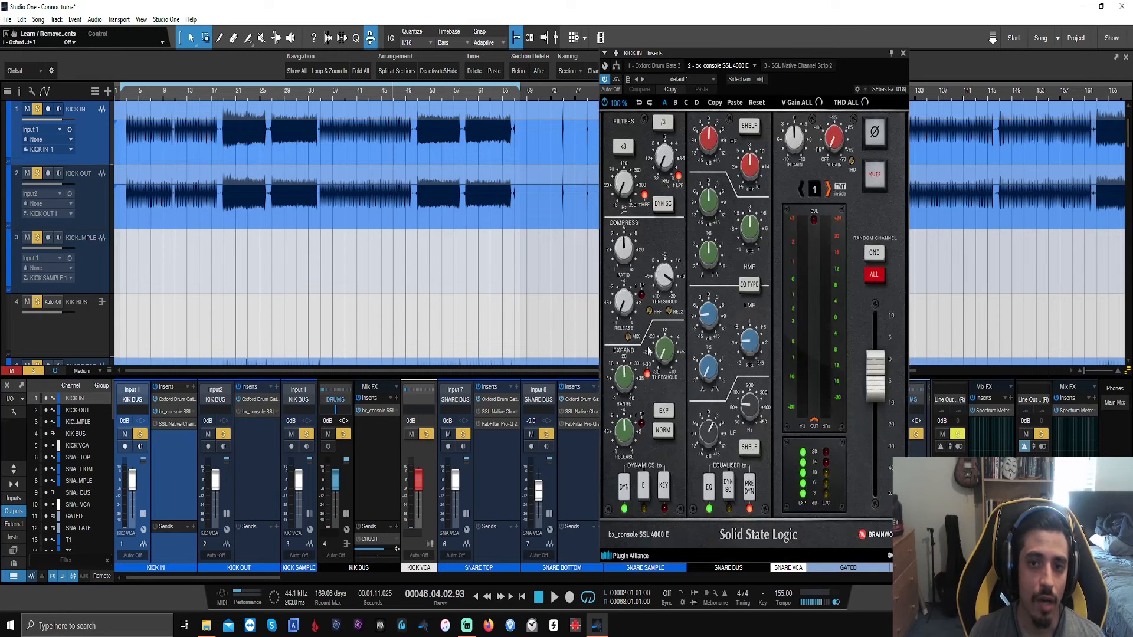
Step: Remove SSL Native Channel Strip 2 and bx_console SSL 4000 E from KICK IN, and bx_console SSL 4000 E from KICK OUT
right_click(171, 425)
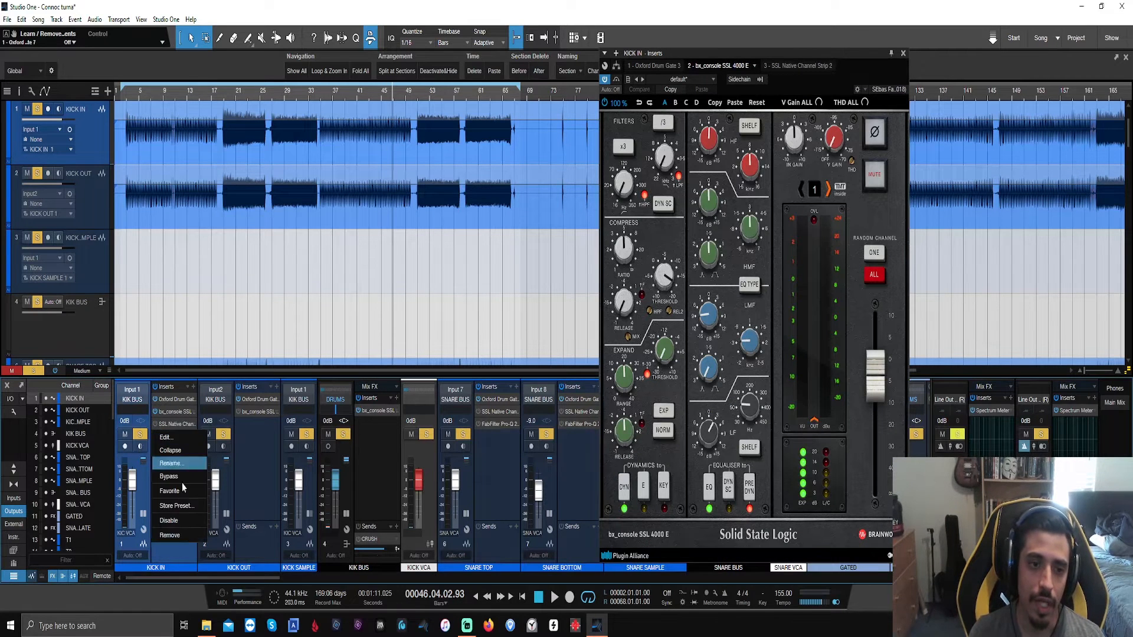
left_click(177, 536)
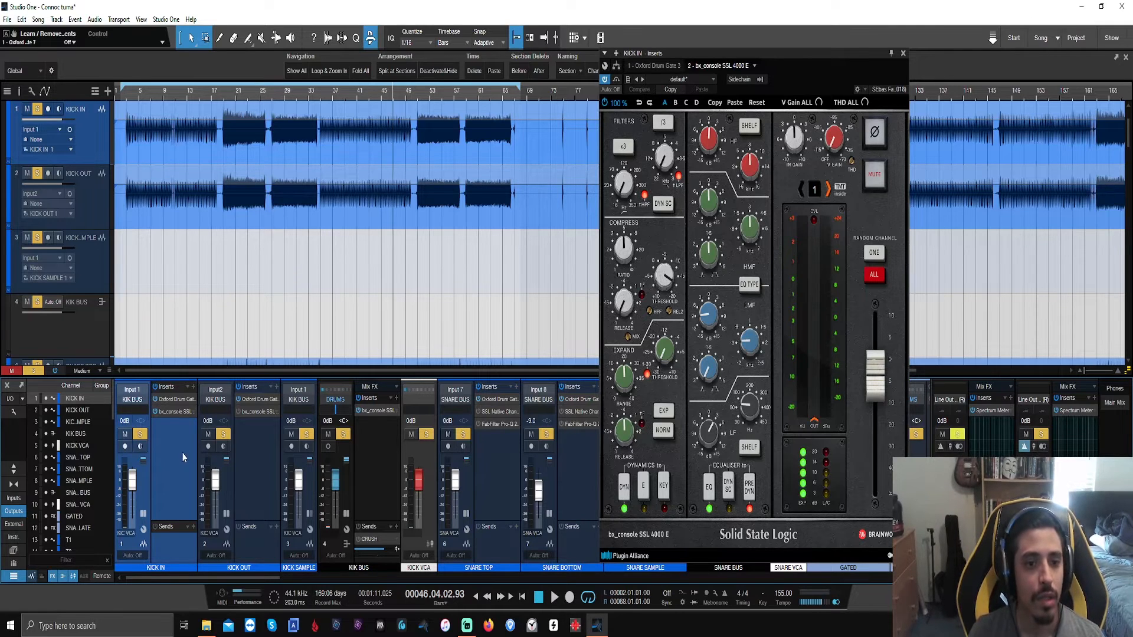
right_click(174, 414)
left_click(175, 524)
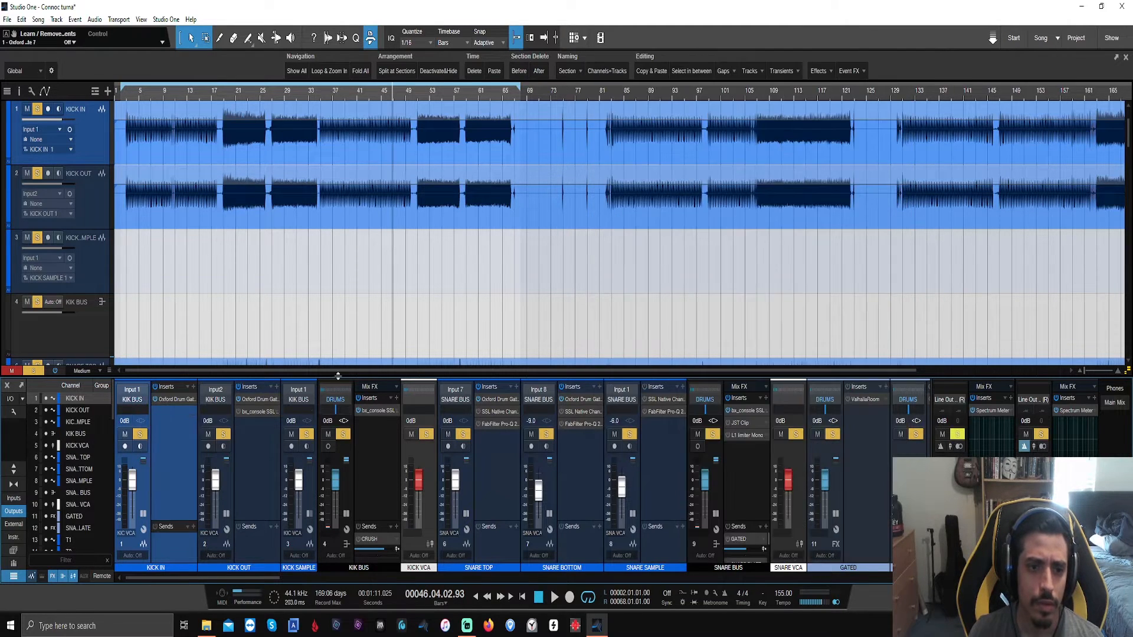
right_click(263, 415)
left_click(259, 524)
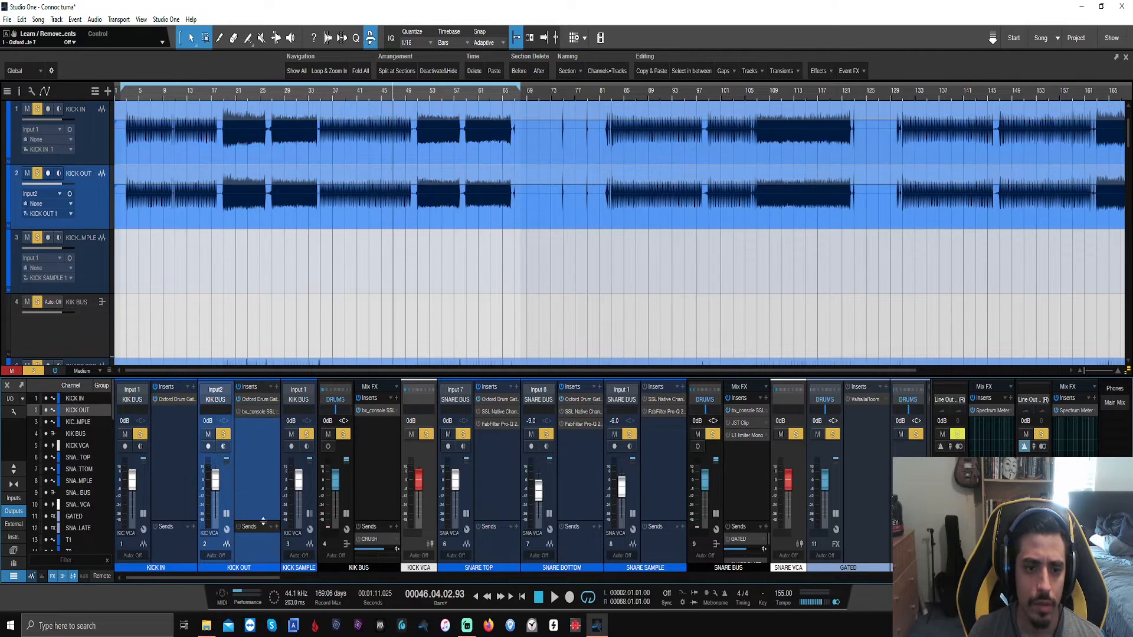
Step: Expand the KICK SAMPLE channel, and inspect the high-pass and low-pass filter frequencies in the KIK BUS's bx_console SSL 4000 E
left_click(309, 480)
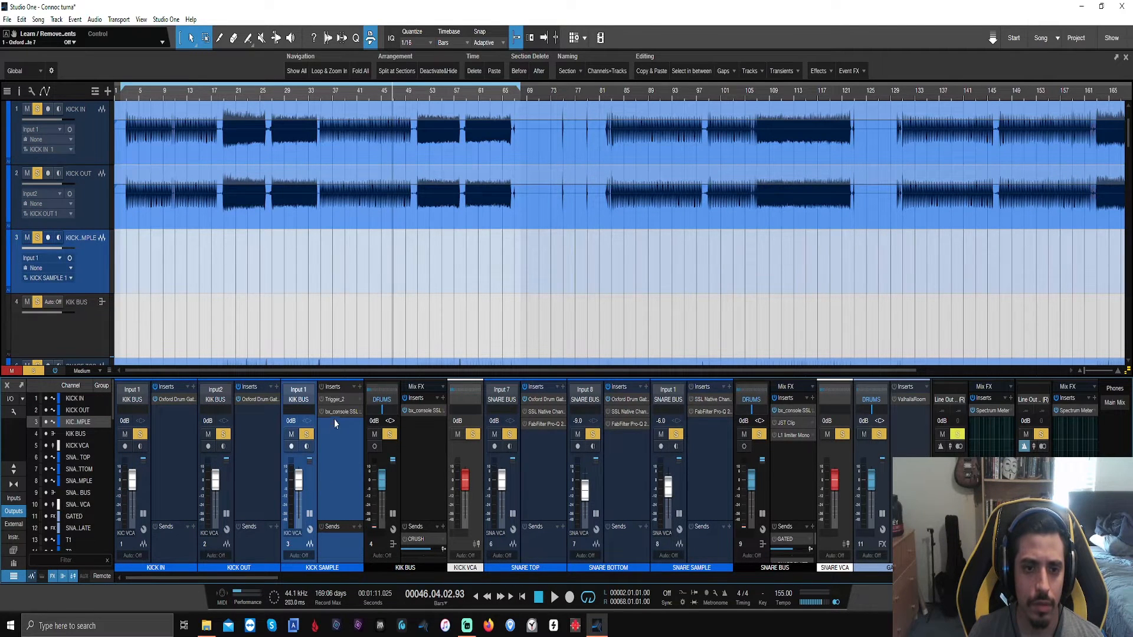
left_click(421, 413)
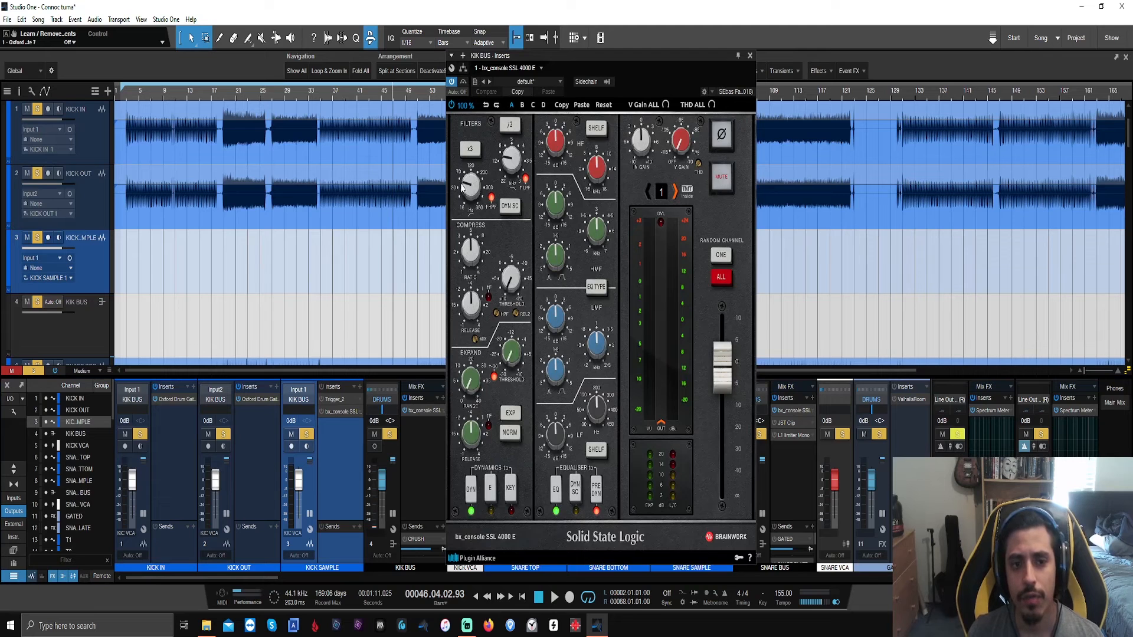
left_click(468, 192)
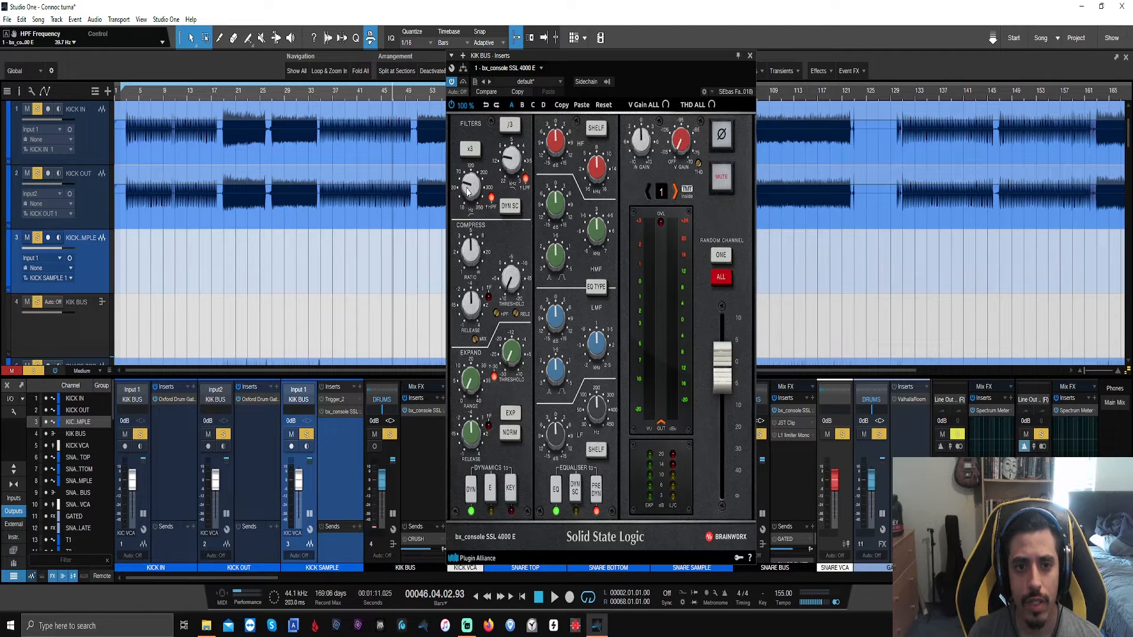
scroll(468, 192, "up", 2)
mouse_move(509, 161)
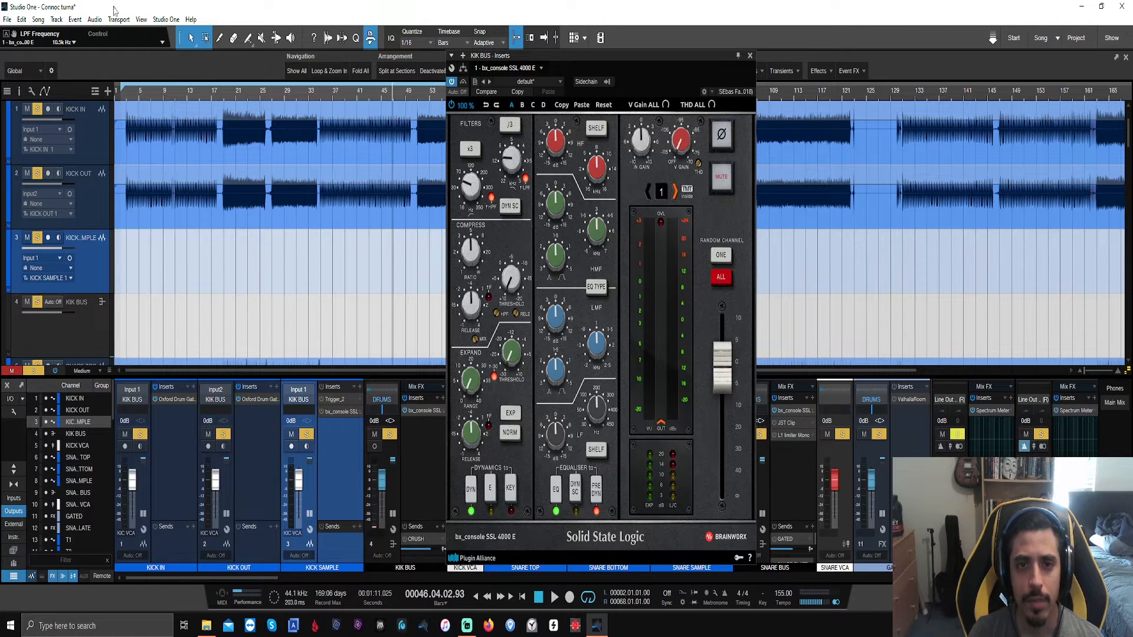
Step: Play the kick, sweep KIK BUS's low-mid EQ band at +15 dB, and settle its gain at about -10.2 dB
scroll(162, 93, "up", 4)
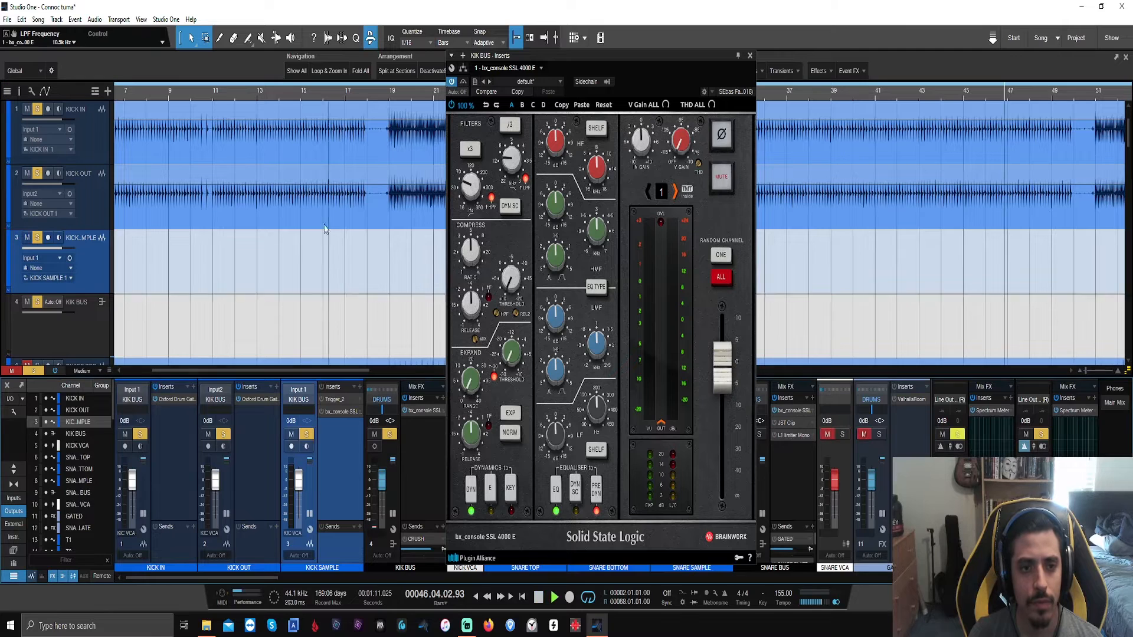
key("space")
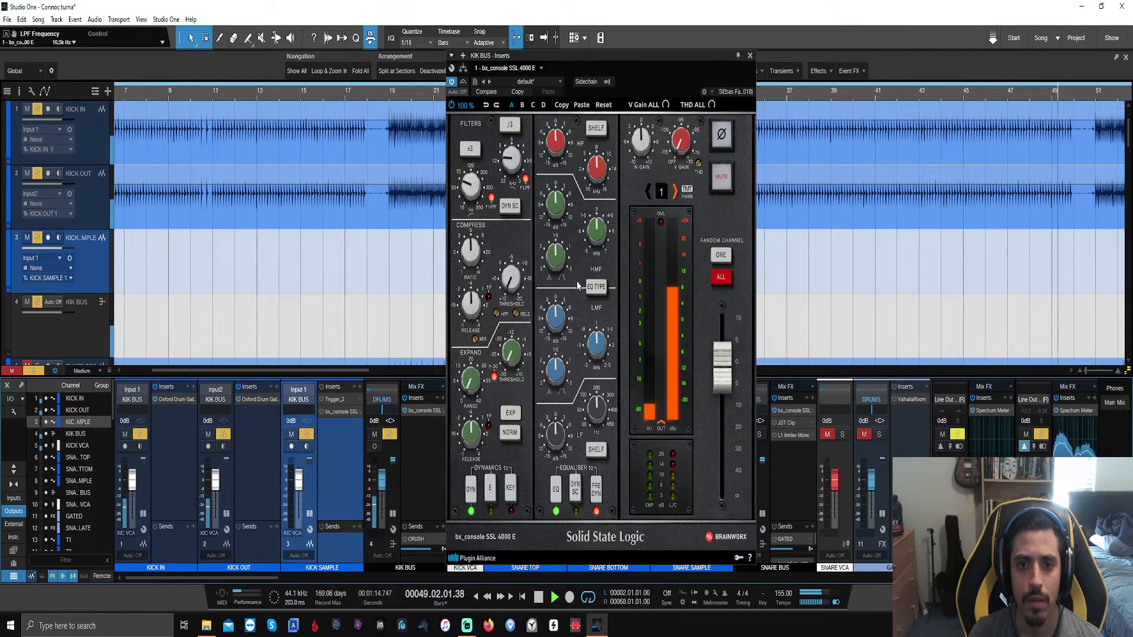
left_click_drag(554, 369, 550, 383)
left_click_drag(555, 319, 556, 289)
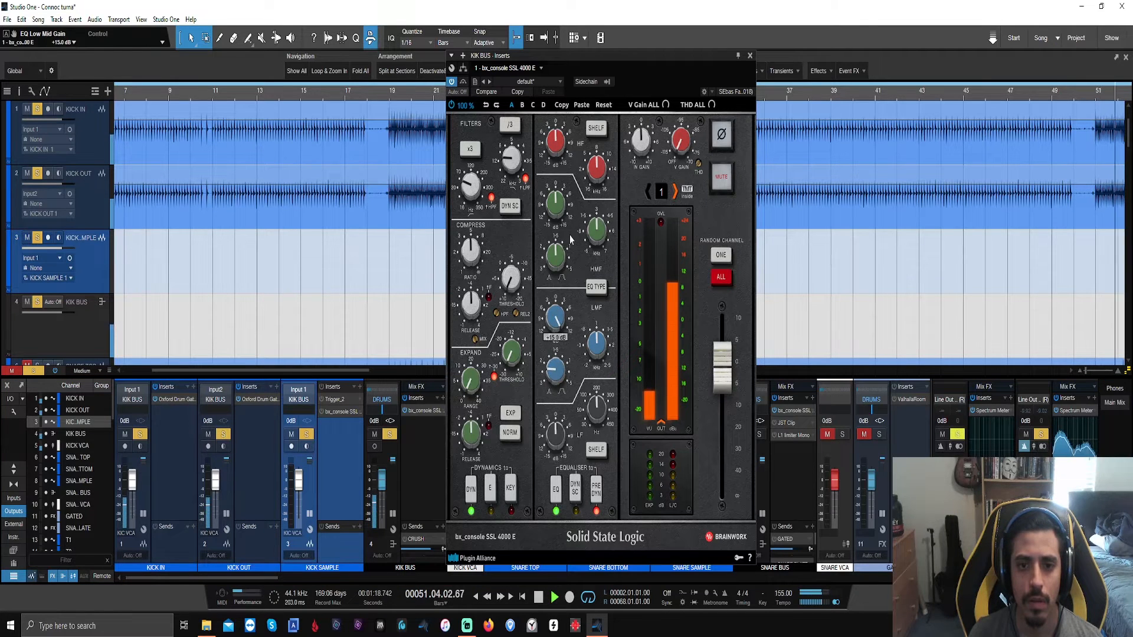
left_click_drag(595, 341, 545, 313)
key("space")
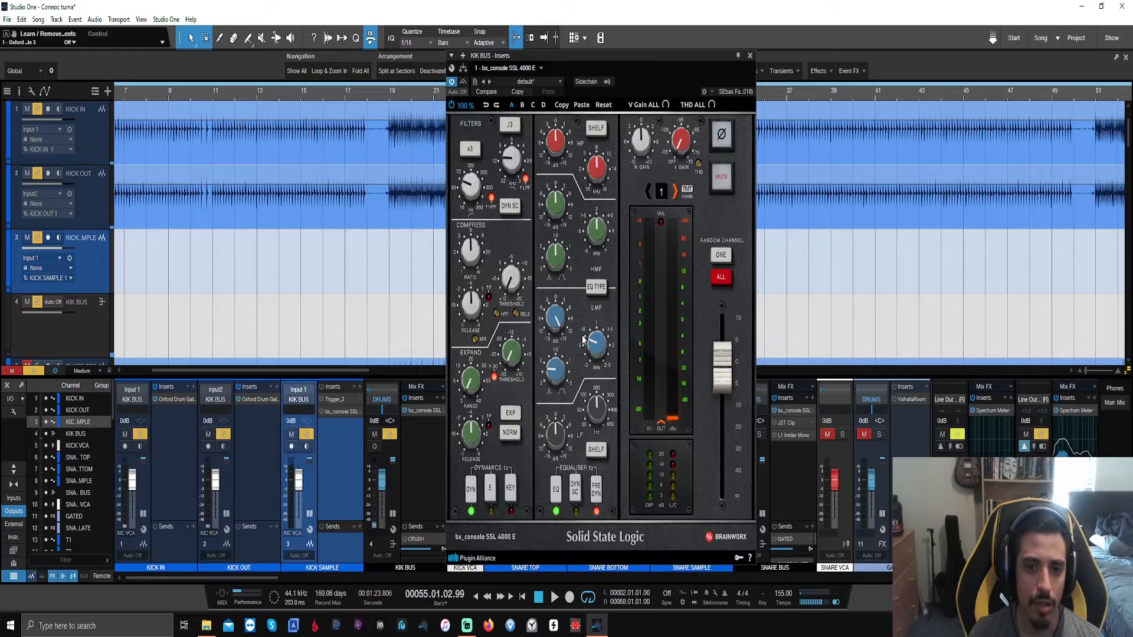
key("space")
left_click_drag(596, 345, 537, 371)
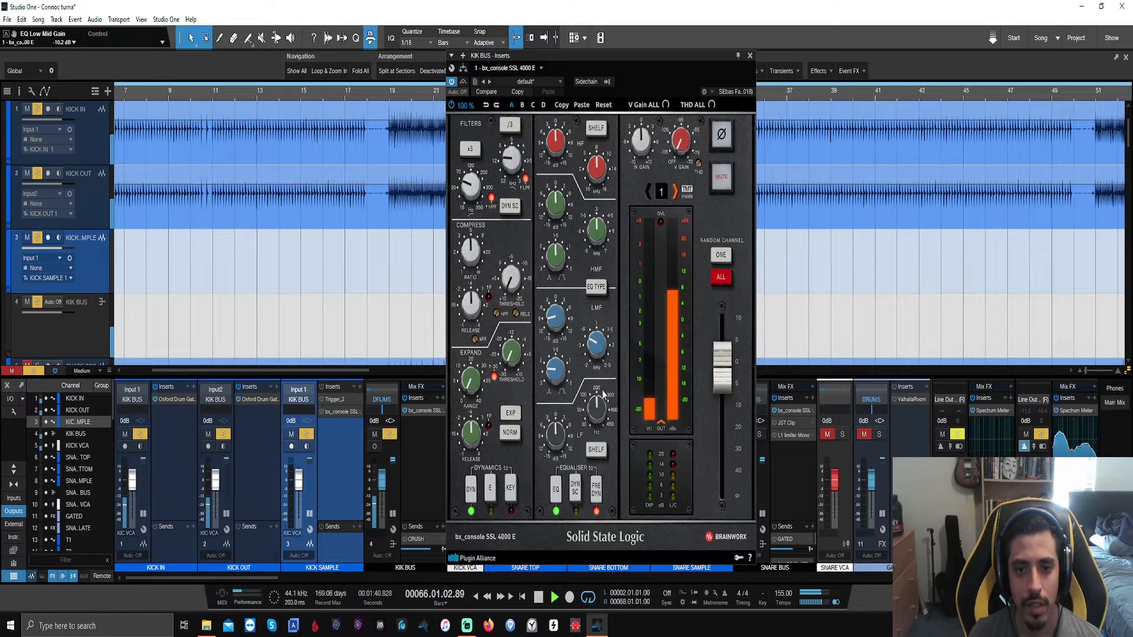
Step: Compare the KIK BUS sound with the equaliser off and on, replaying from around bar 11
left_click(556, 496)
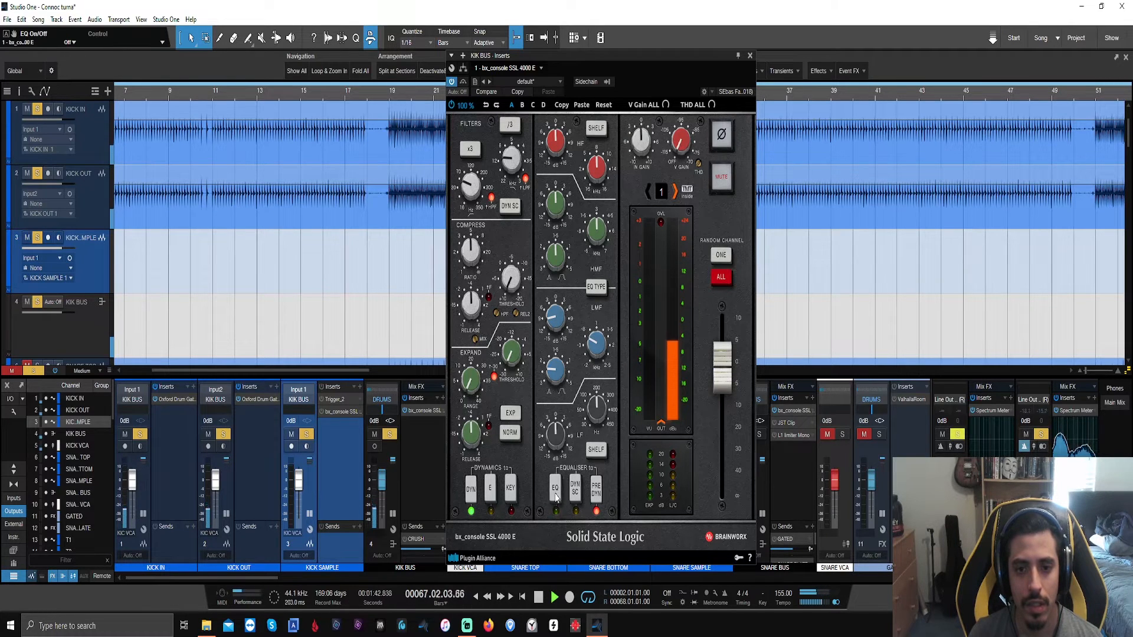
left_click(556, 497)
left_click(218, 92)
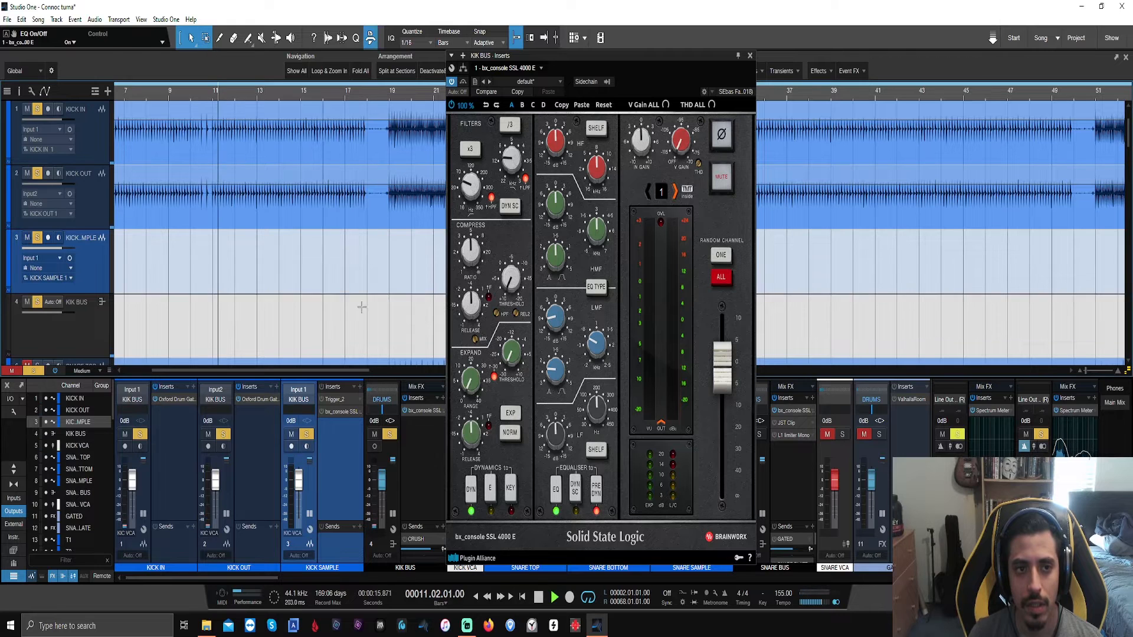
left_click(556, 494)
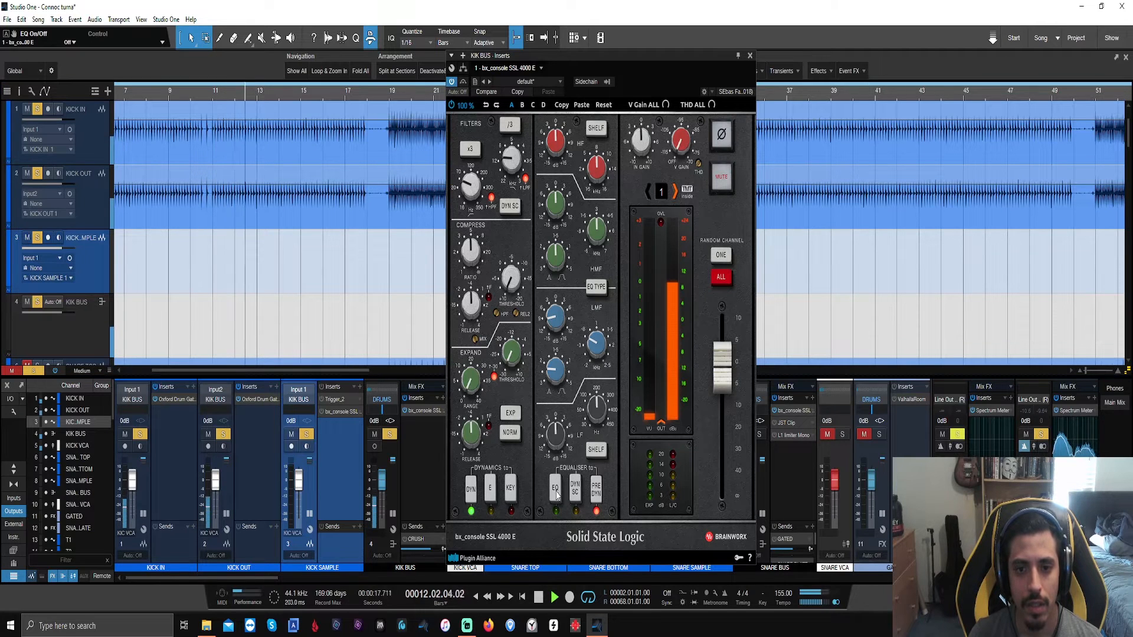
left_click(556, 494)
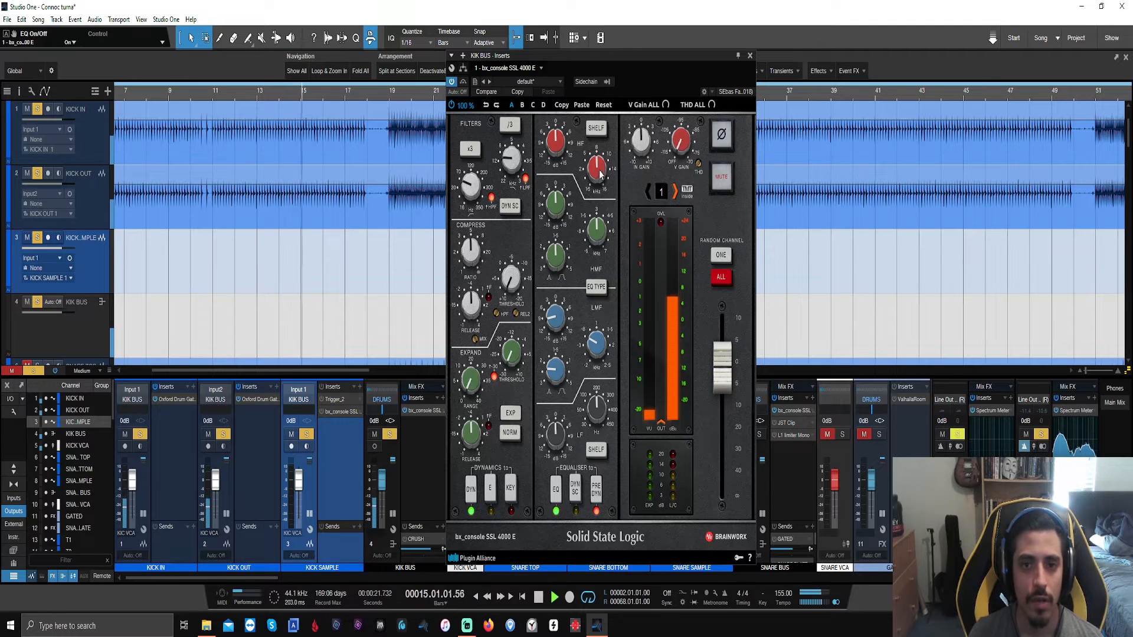
Step: Set KIK BUS's high EQ gain to about +7.9 dB and check it against the bypassed equaliser
left_click_drag(554, 144, 549, 116)
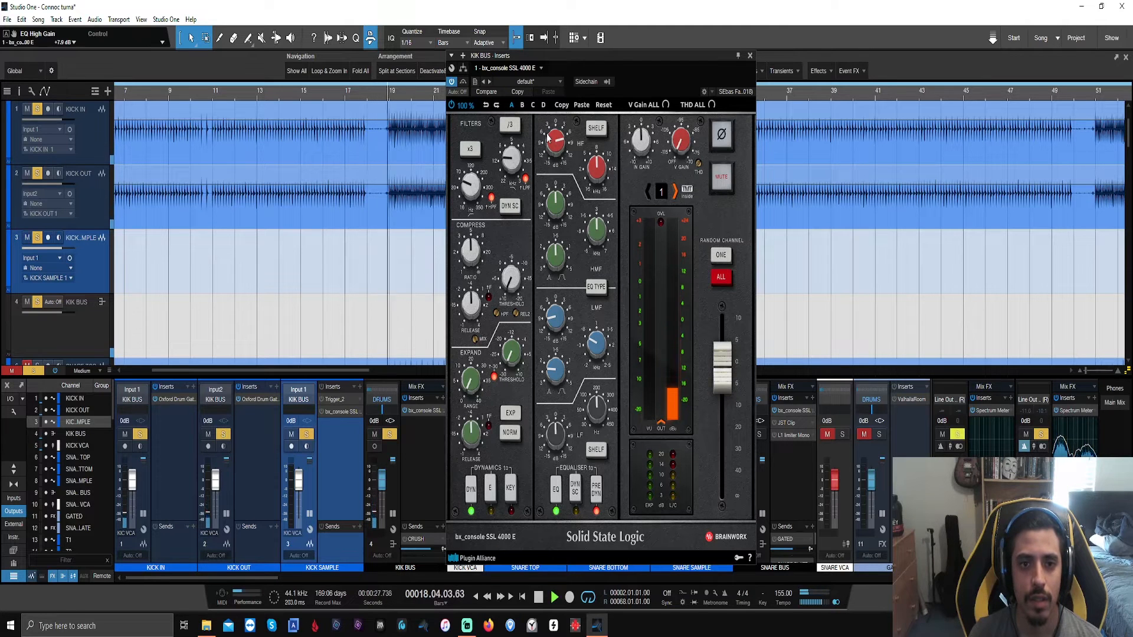
left_click(555, 496)
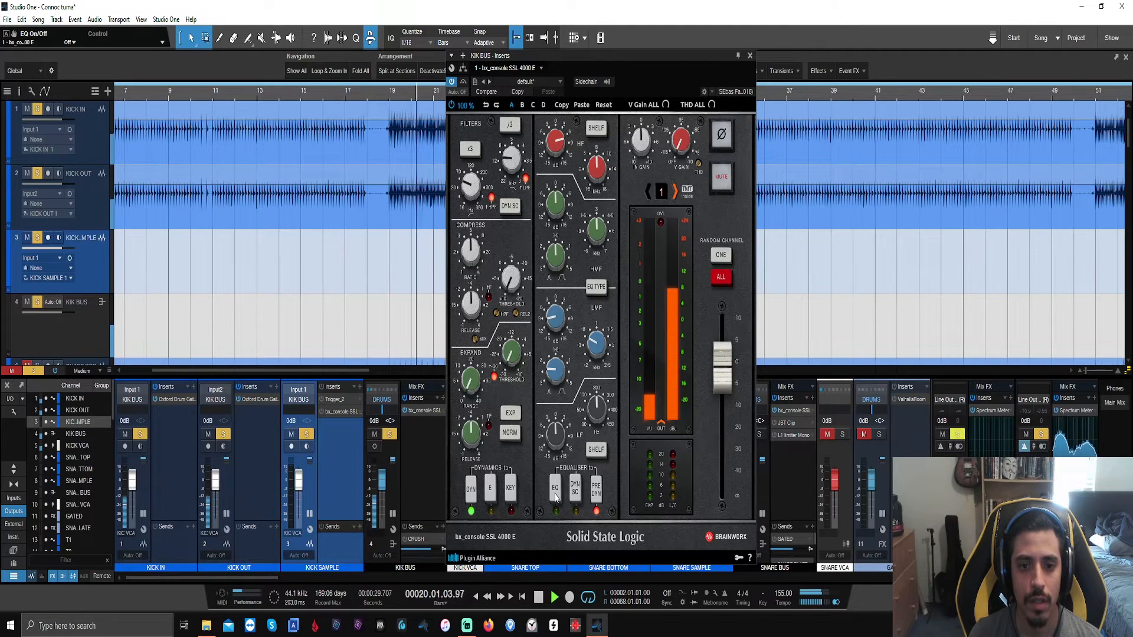
left_click(556, 496)
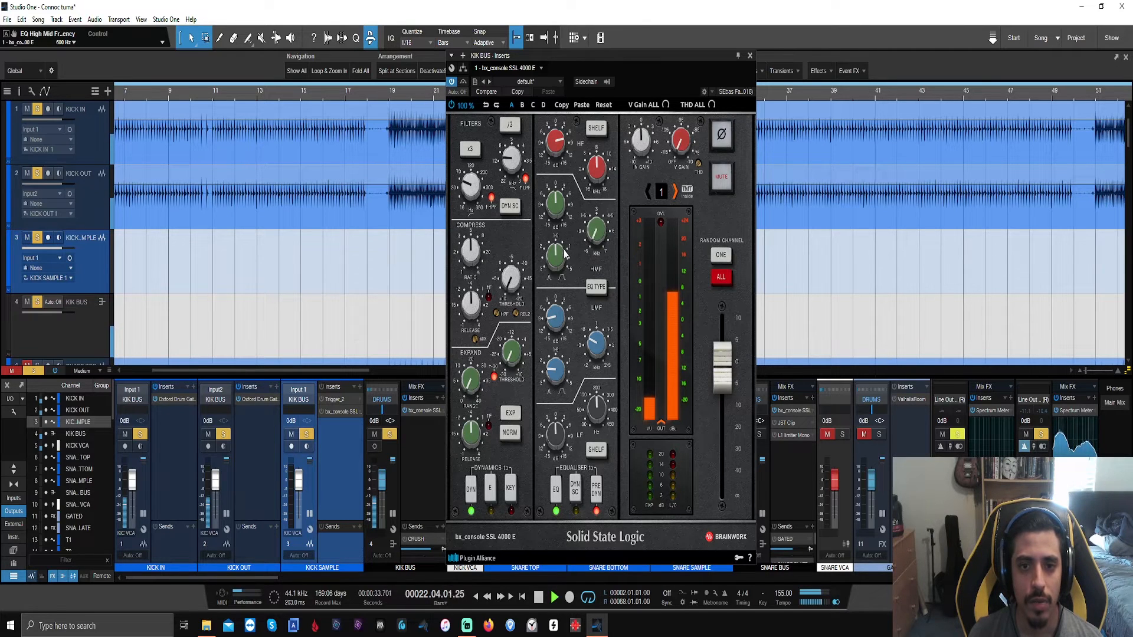
Step: Tune the frequency and Q of KIK BUS's high-mid EQ band by ear, and set its gain to about -3.8 dB
left_click_drag(559, 208, 559, 202)
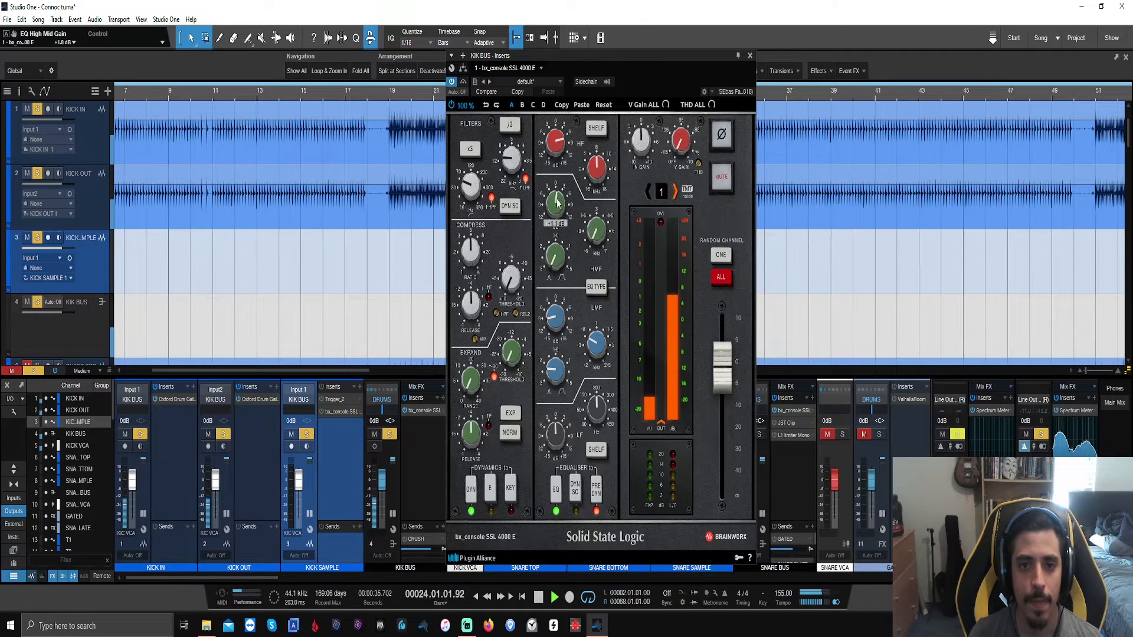
left_click_drag(590, 237, 579, 207)
left_click_drag(555, 260, 542, 154)
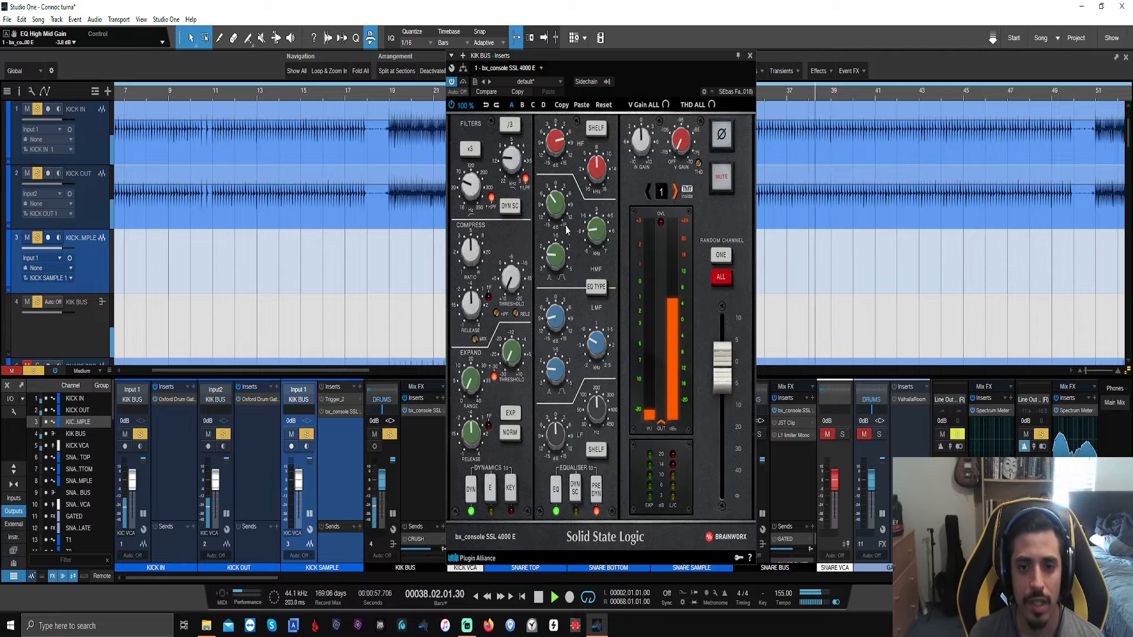
Step: Set KIK BUS's low EQ band to about 60.4 Hz with about +2.3 dB of gain, auditioning from bar 18
mouse_move(598, 415)
left_mouse_down()
mouse_move(590, 425)
mouse_move(593, 413)
left_mouse_up()
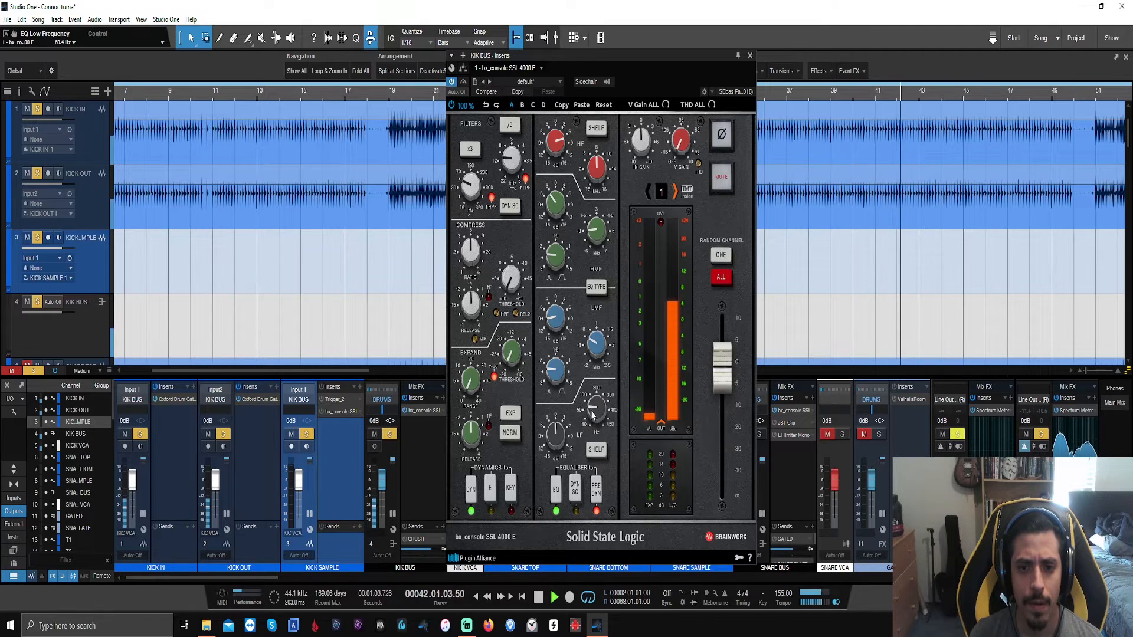
key("space")
left_click(387, 99)
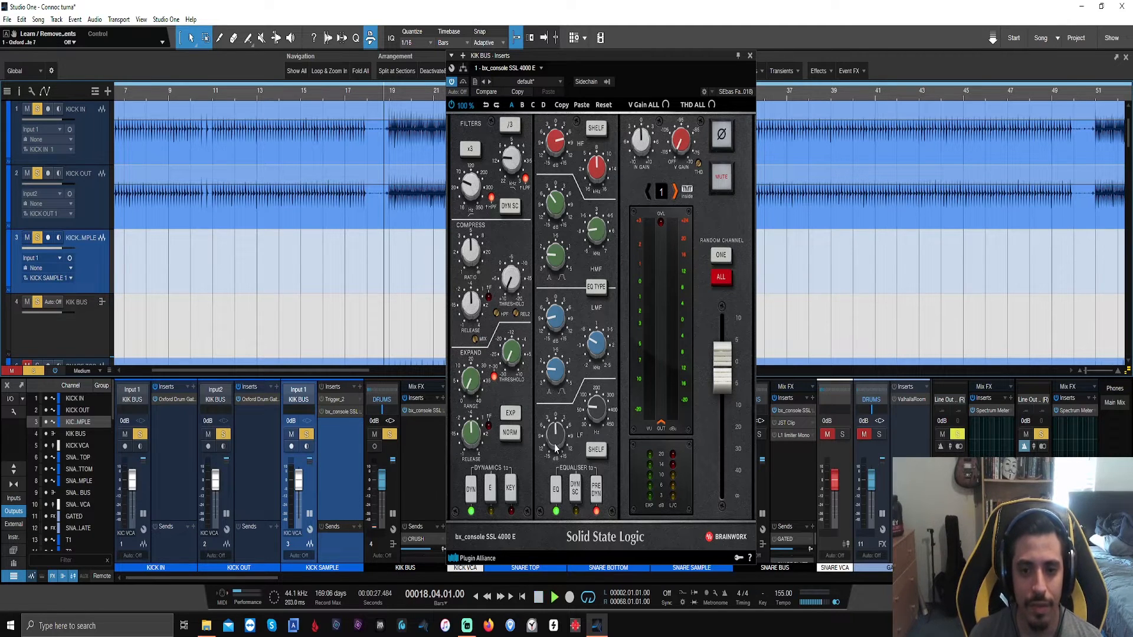
key("space")
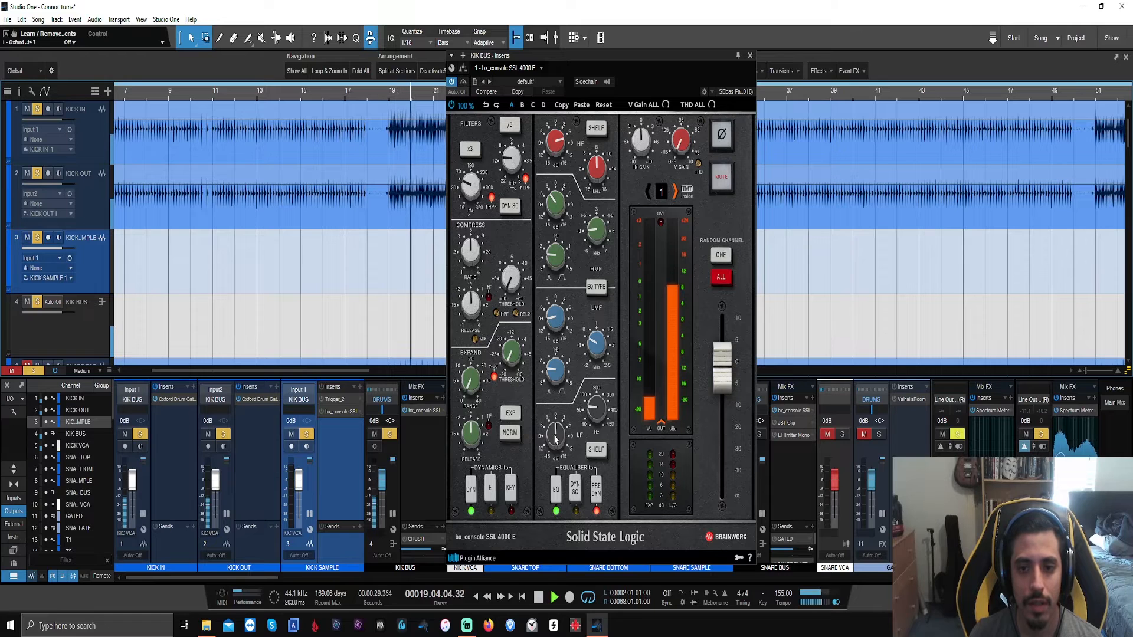
left_click_drag(554, 437, 556, 426)
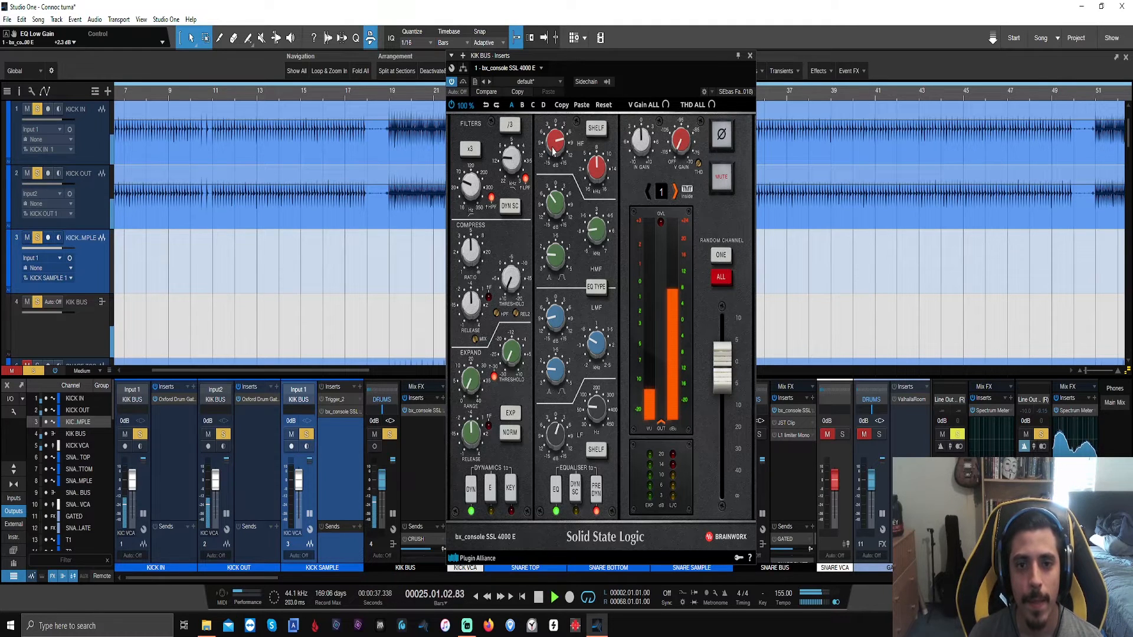
Step: Raise KIK BUS's high EQ gain to about +9.7 dB and compare the equaliser off and on
mouse_move(553, 141)
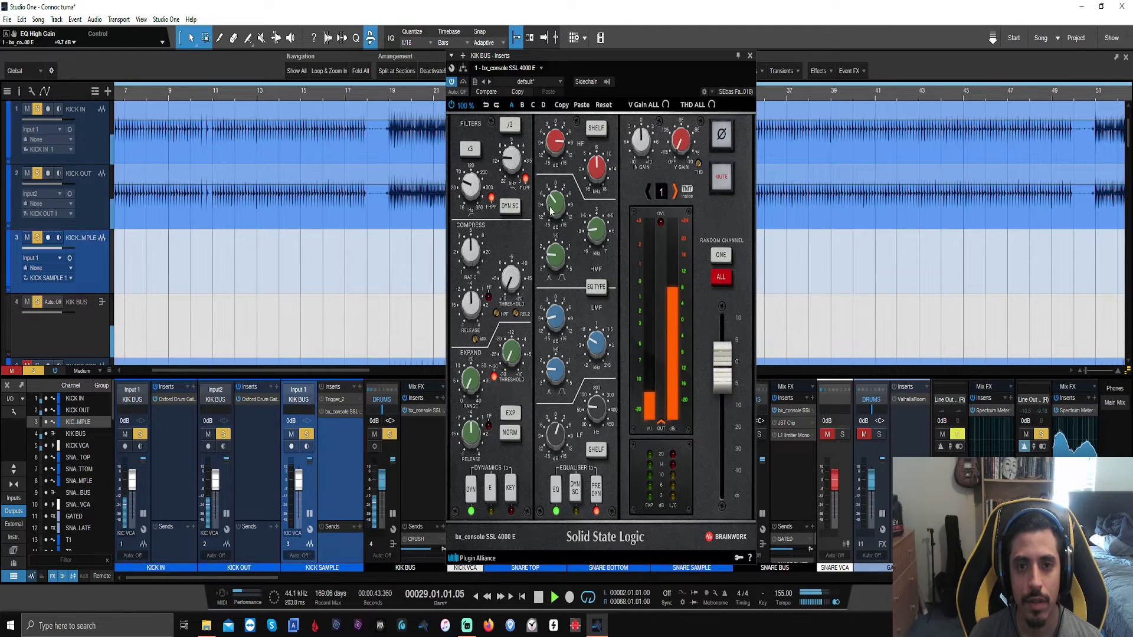
left_click(557, 490)
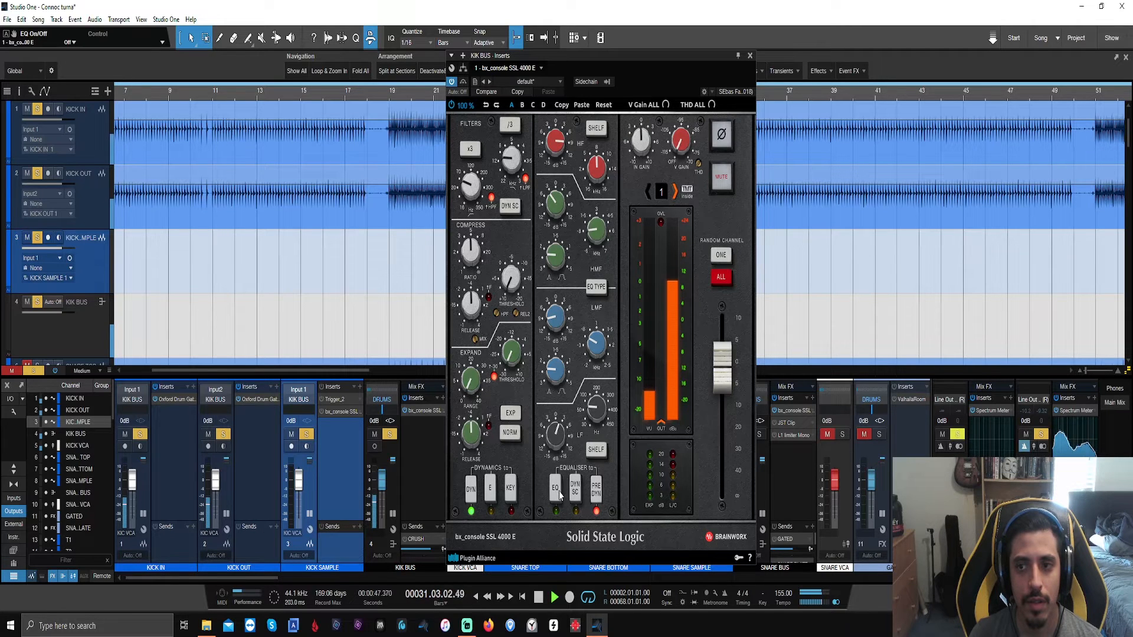
left_click(559, 493)
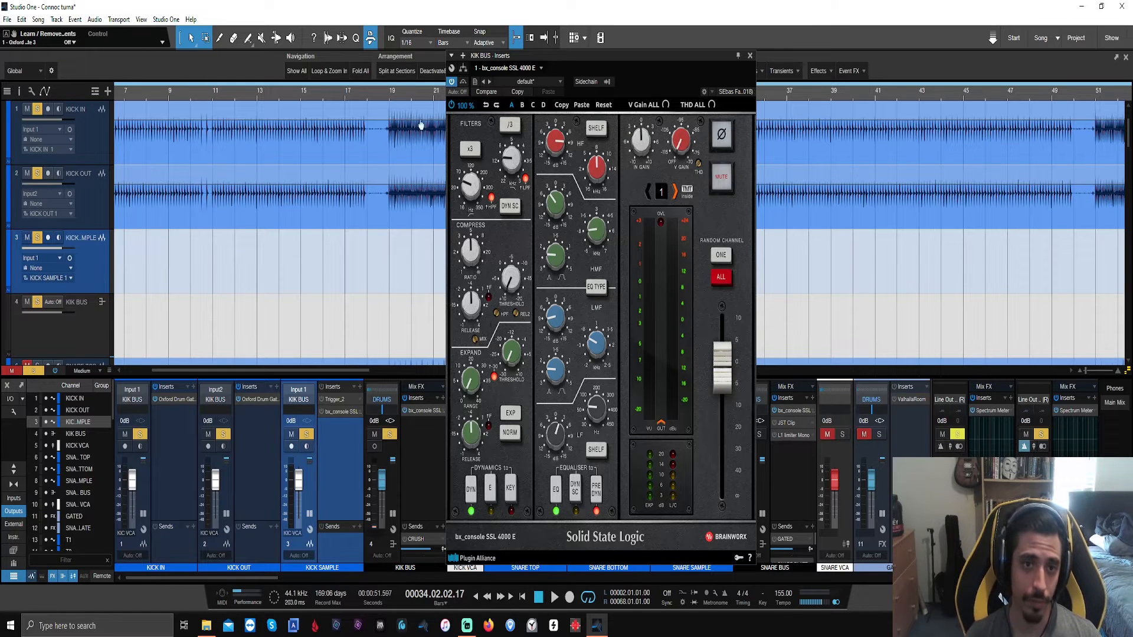
Step: Audition the kick from bar 18 with the KIK BUS equaliser switched off, and return to the overview of the song
left_click(384, 91)
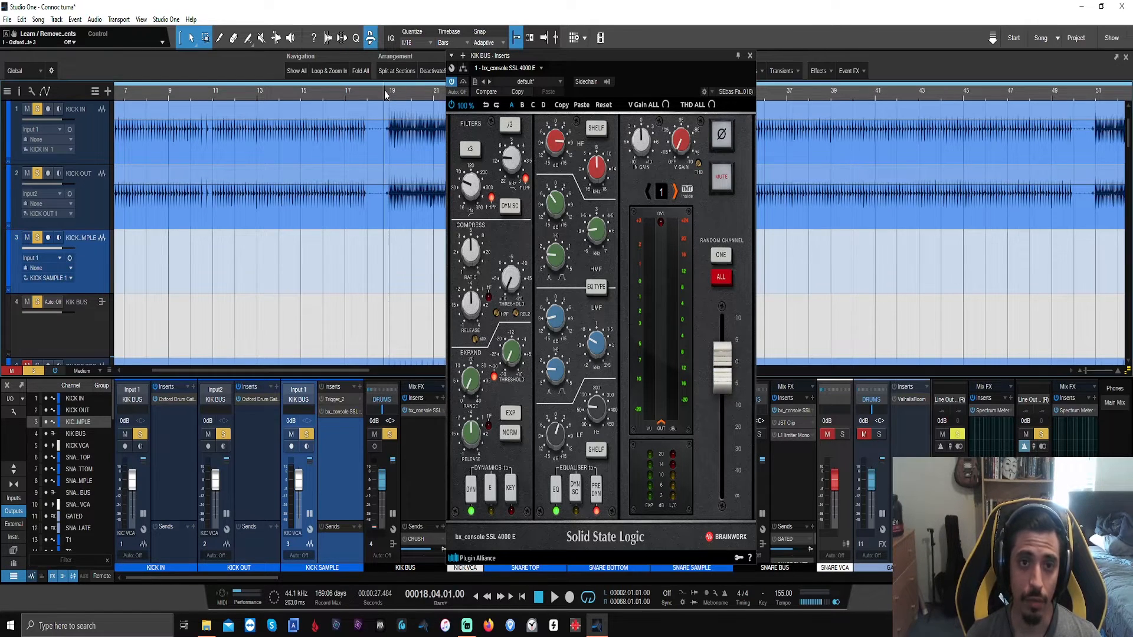
scroll(387, 91, "up", 5)
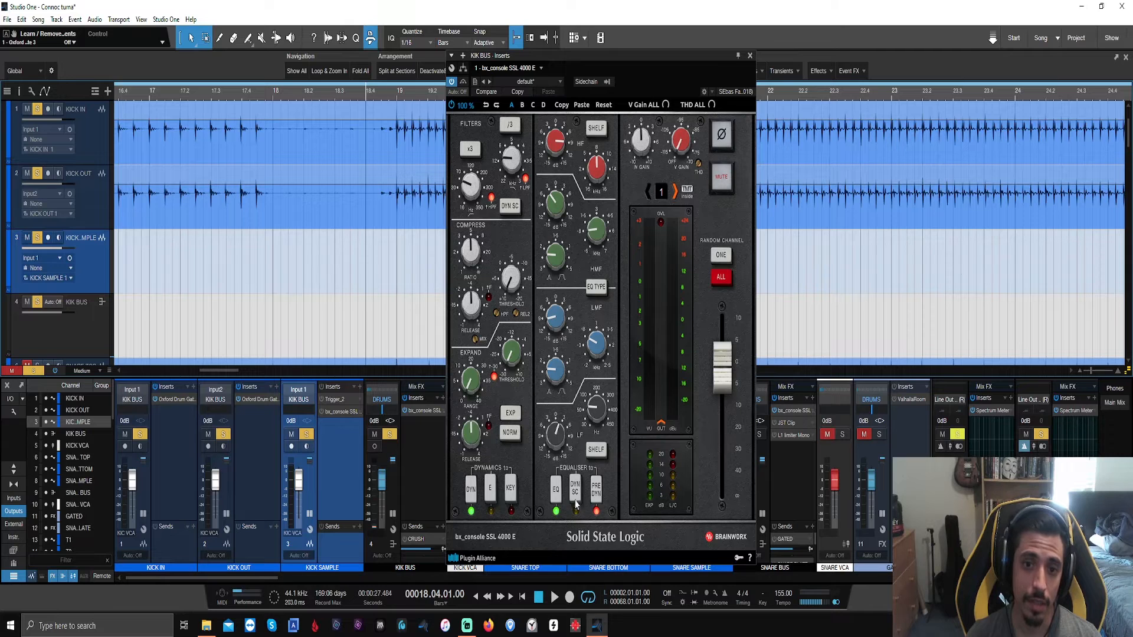
left_click(557, 491)
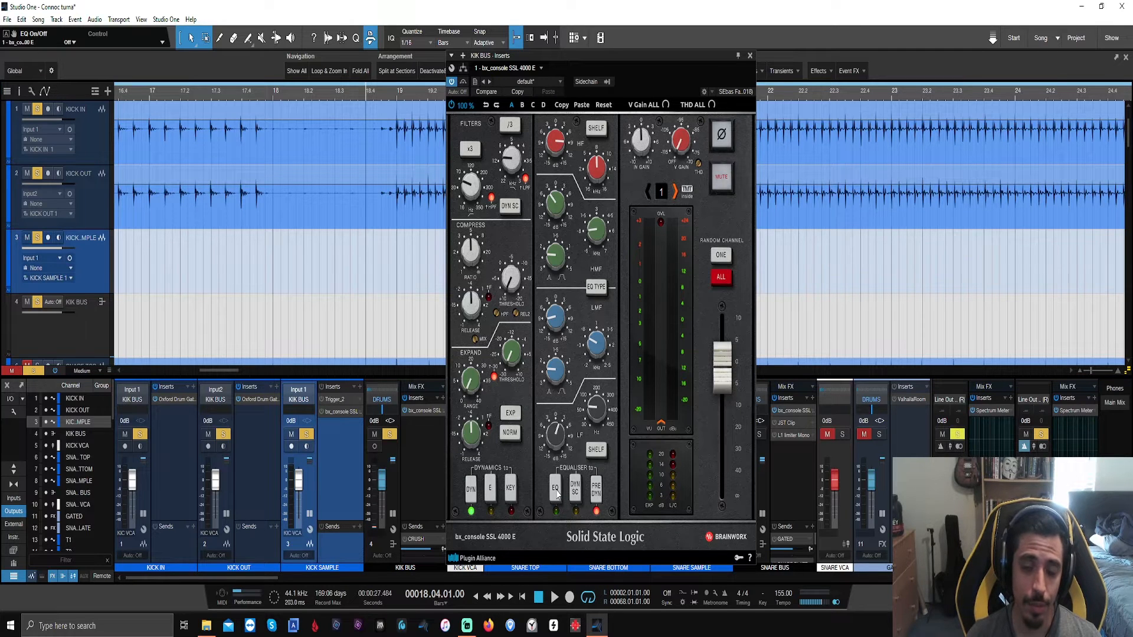
key("space")
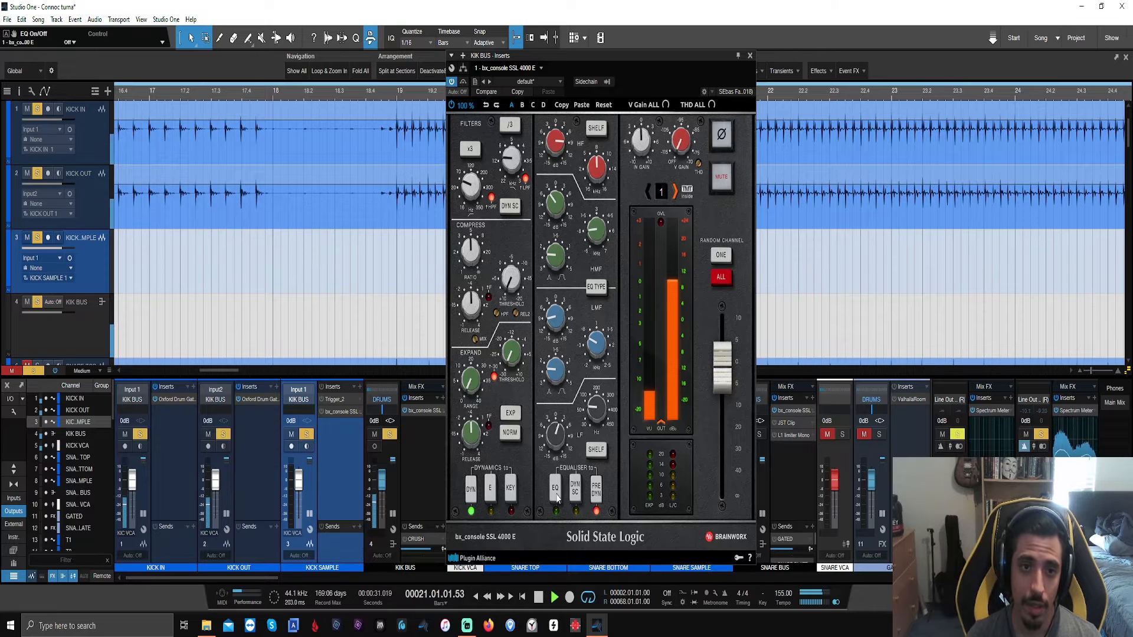
key("space")
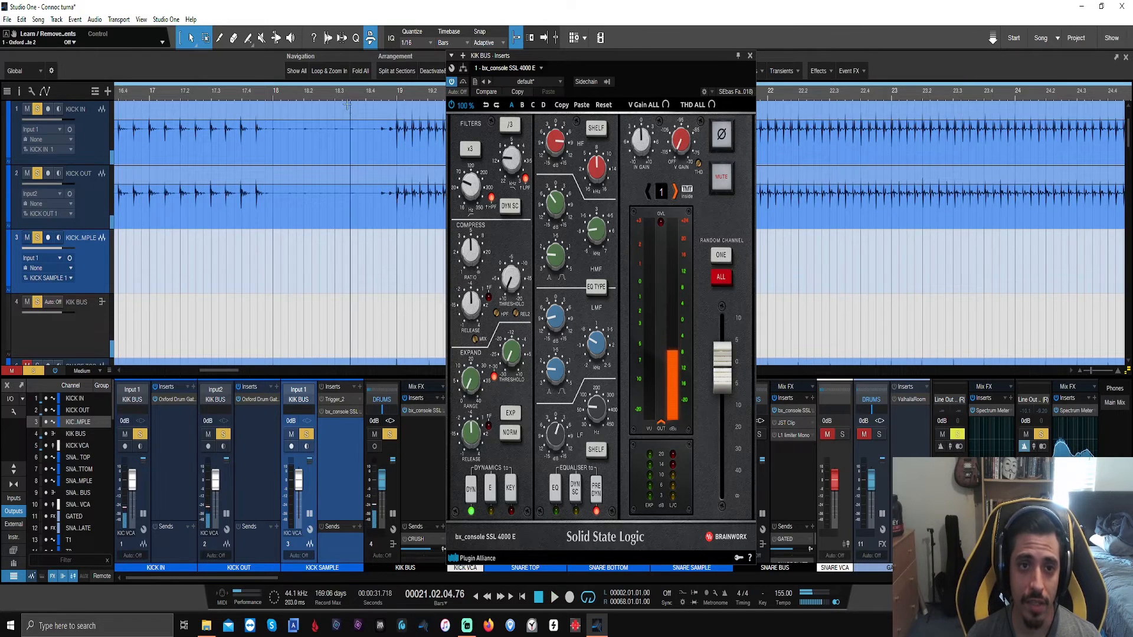
scroll(348, 101, "down", 5)
scroll(348, 101, "down", 4)
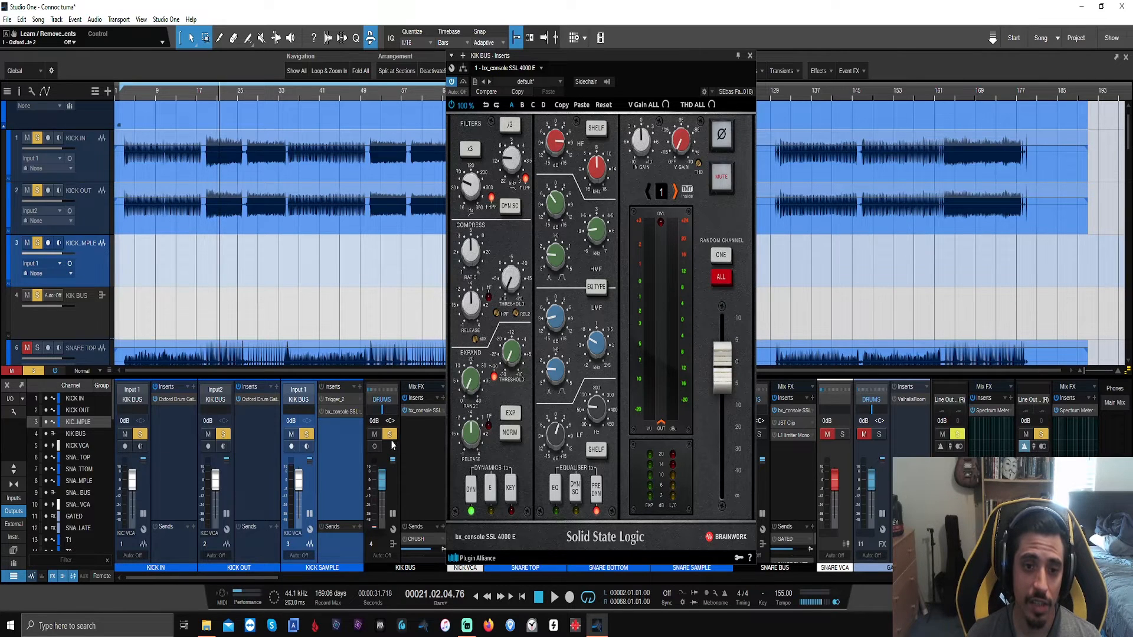
Step: Remove the KICK SAMPLE track and audition the remaining kick with the KIK BUS equaliser on
right_click(94, 252)
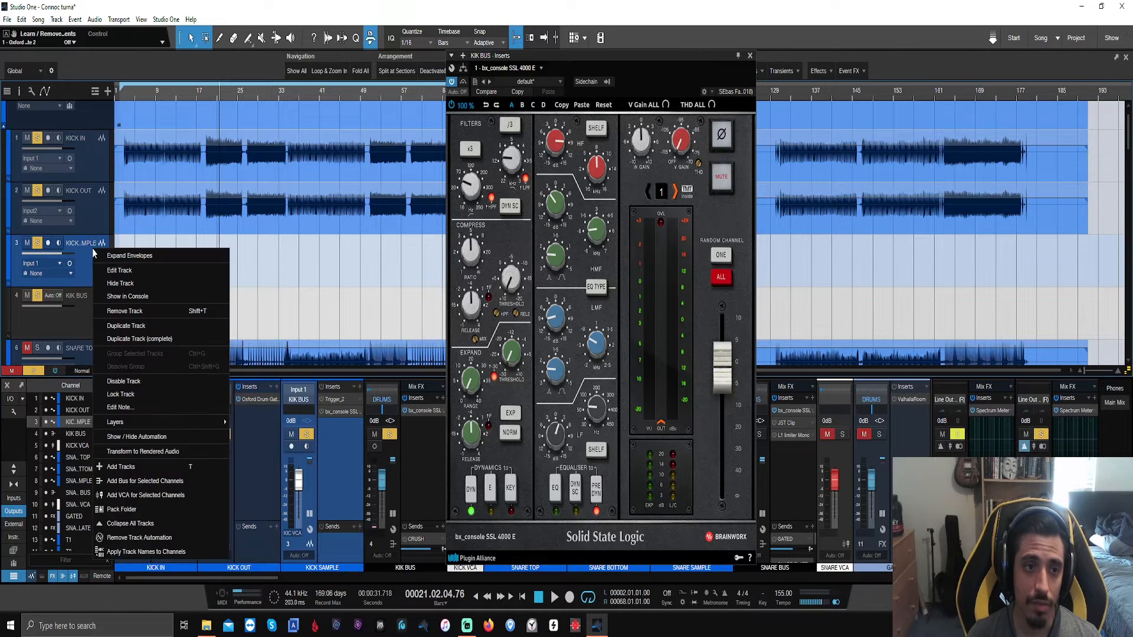
left_click(87, 274)
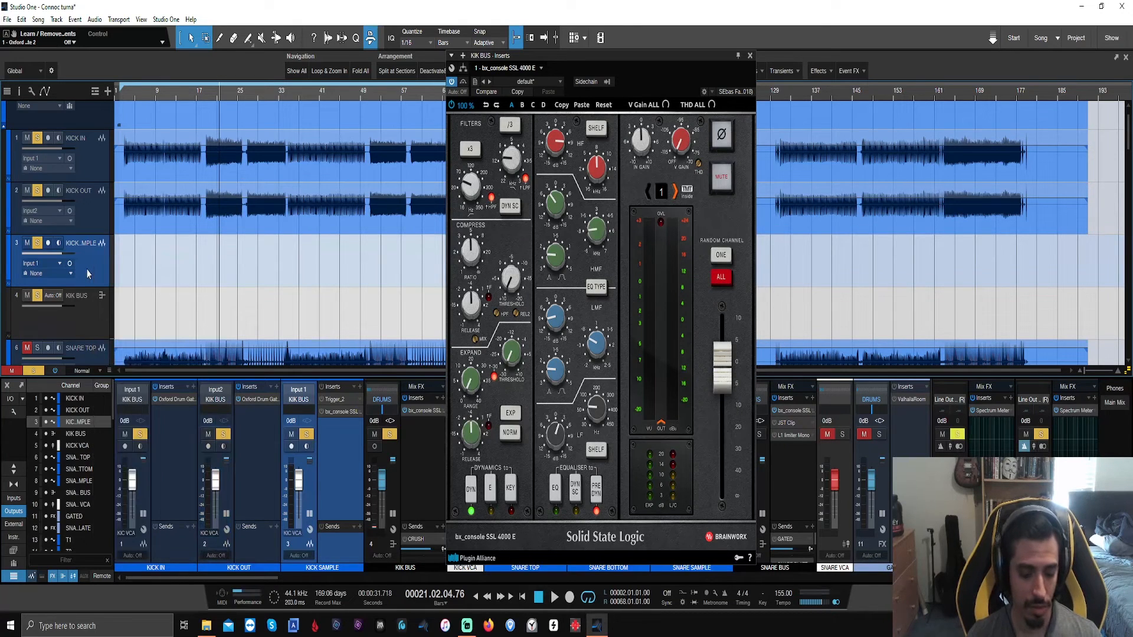
key("shift+t")
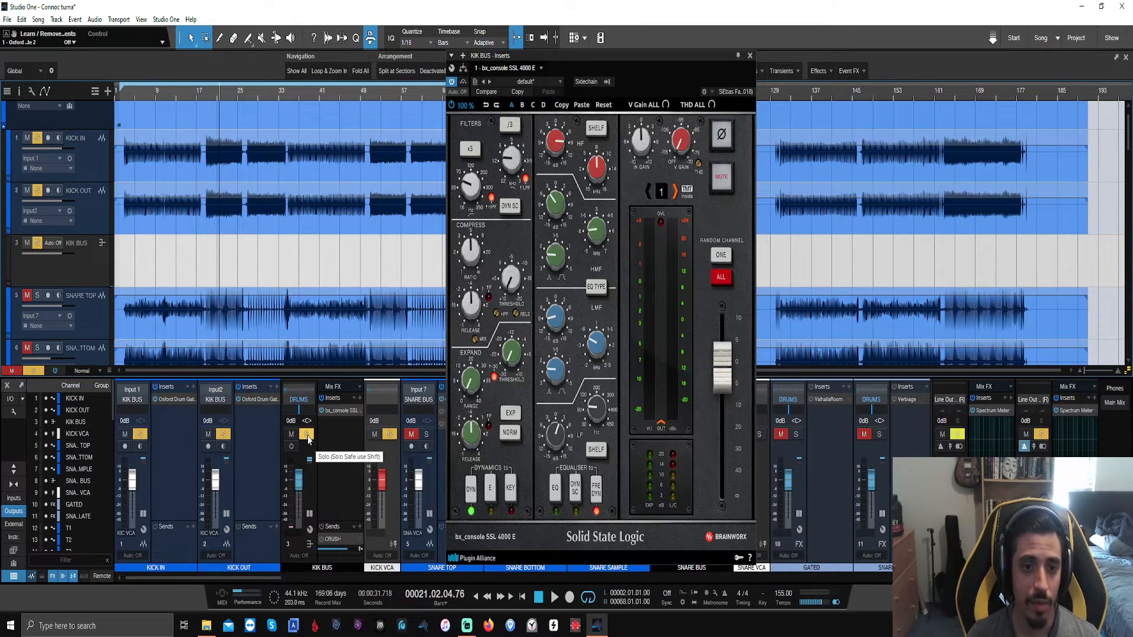
key("space")
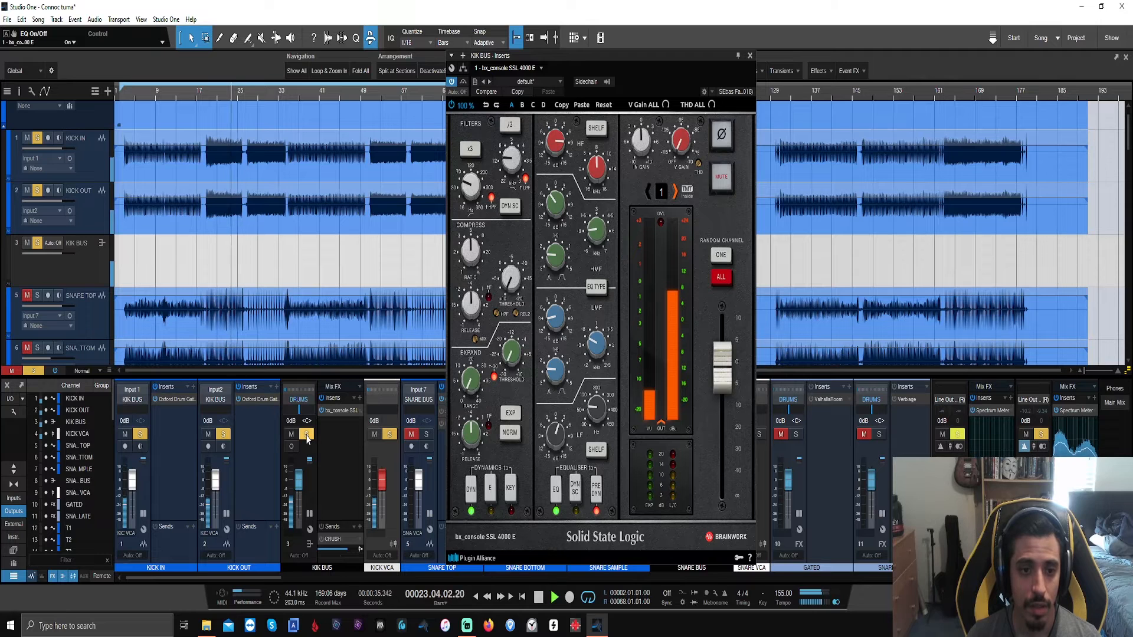
key("space")
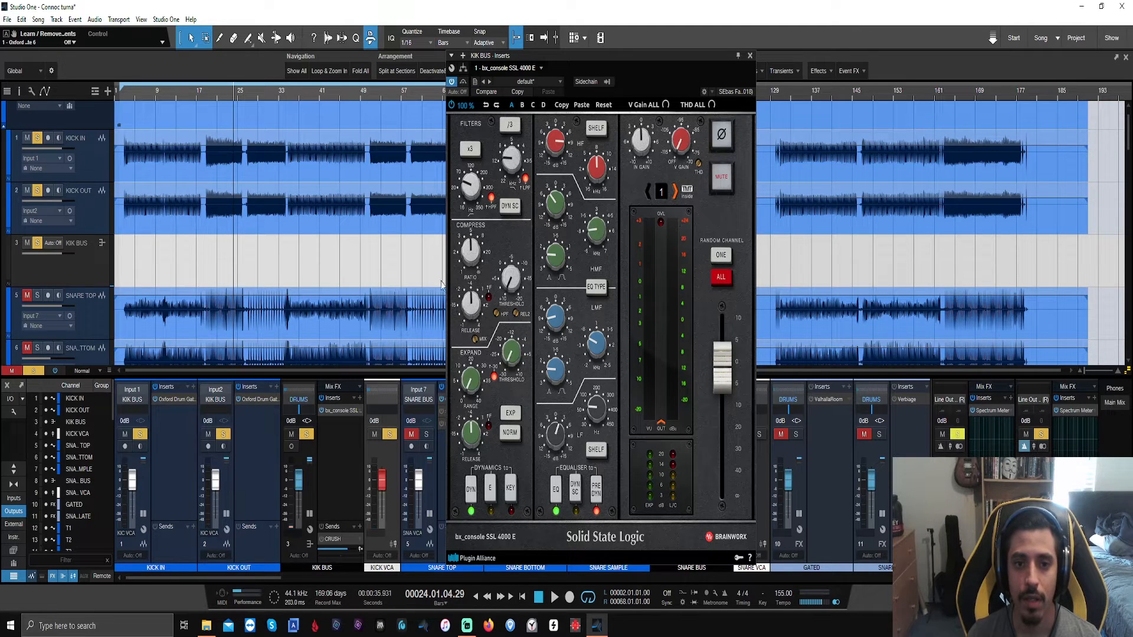
Step: Adjust the release and ratio of KIK BUS's compressor and set its threshold to about -4.7 dB
mouse_move(478, 316)
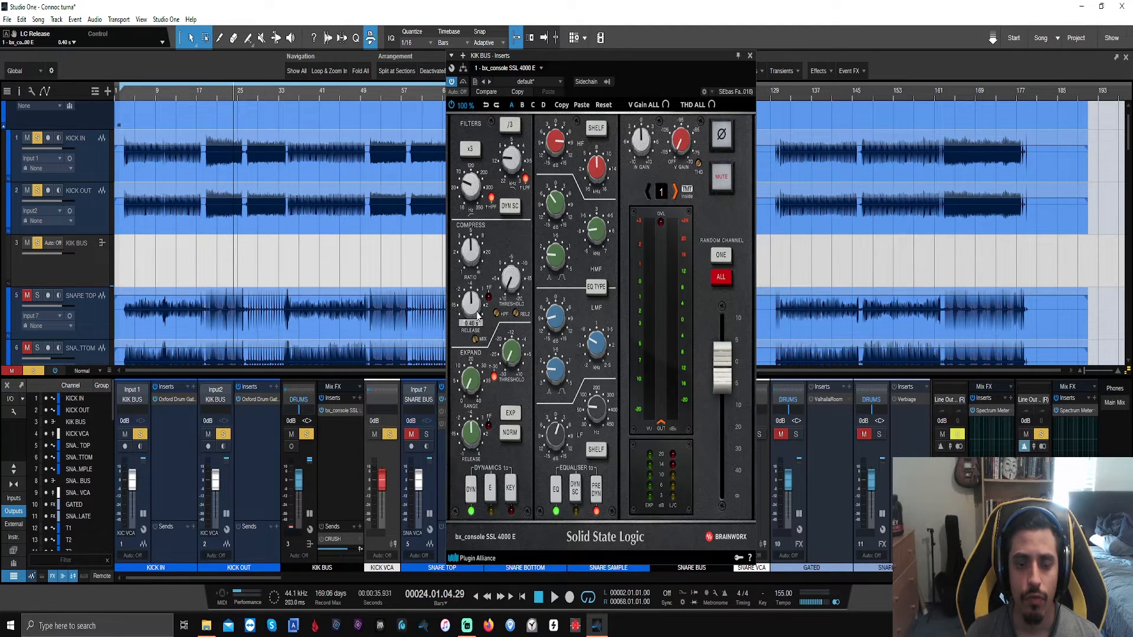
mouse_move(511, 282)
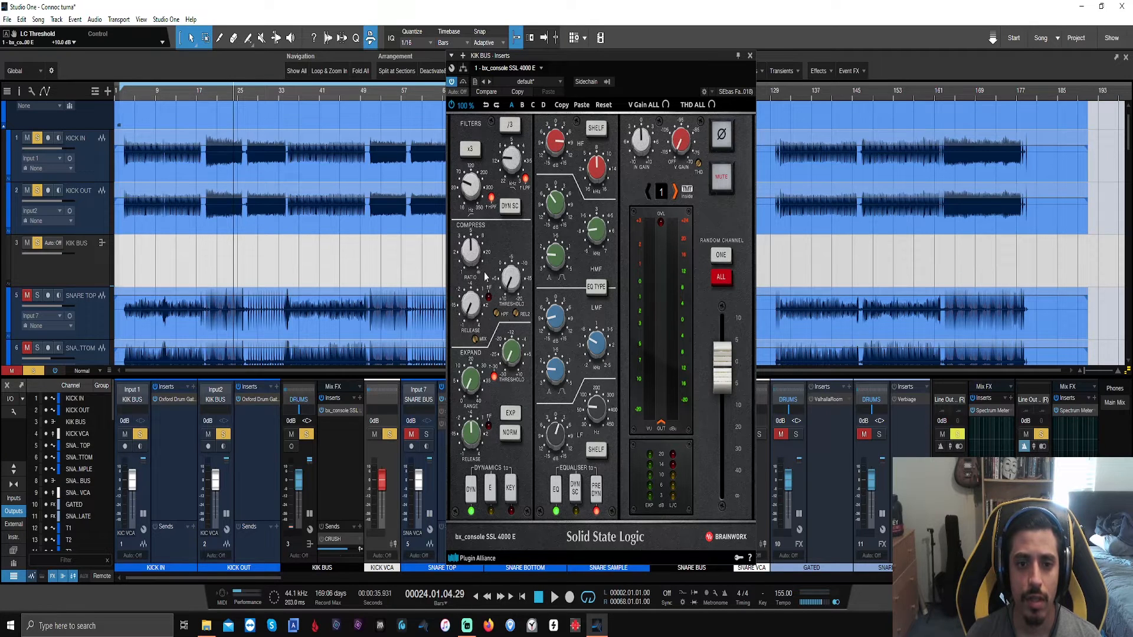
mouse_move(470, 270)
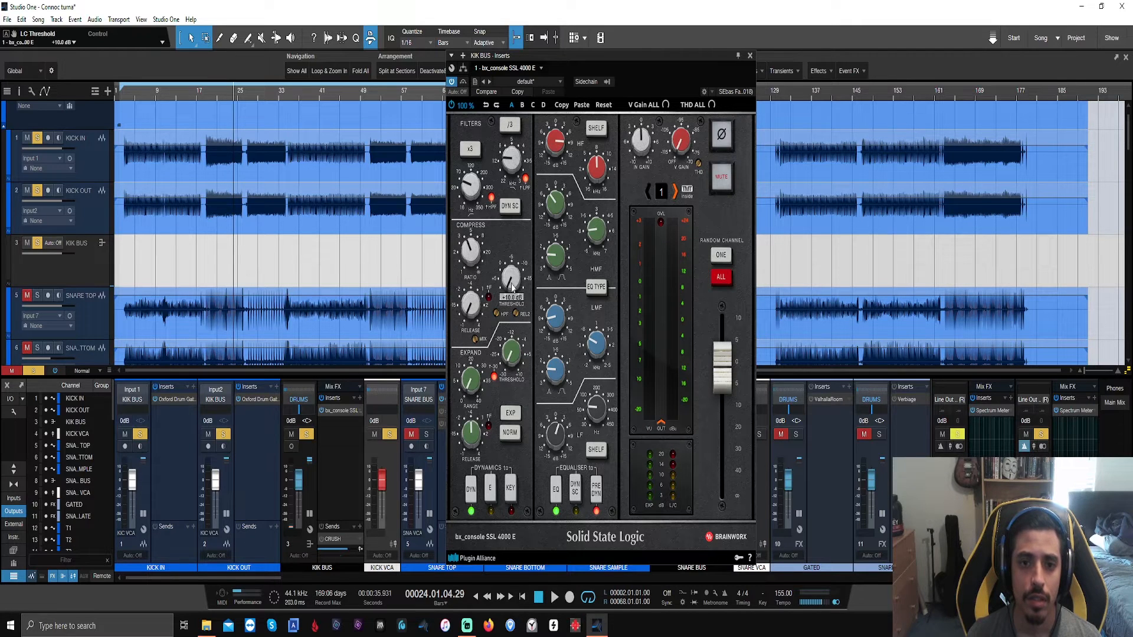
left_click_drag(512, 284, 512, 265)
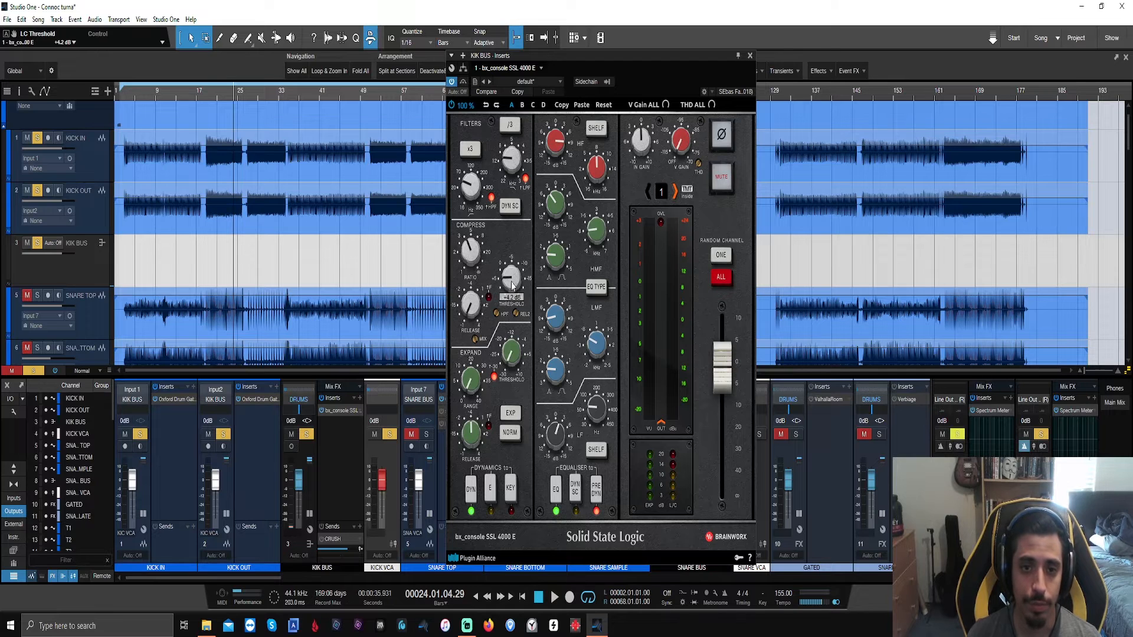
left_click_drag(511, 286, 510, 251)
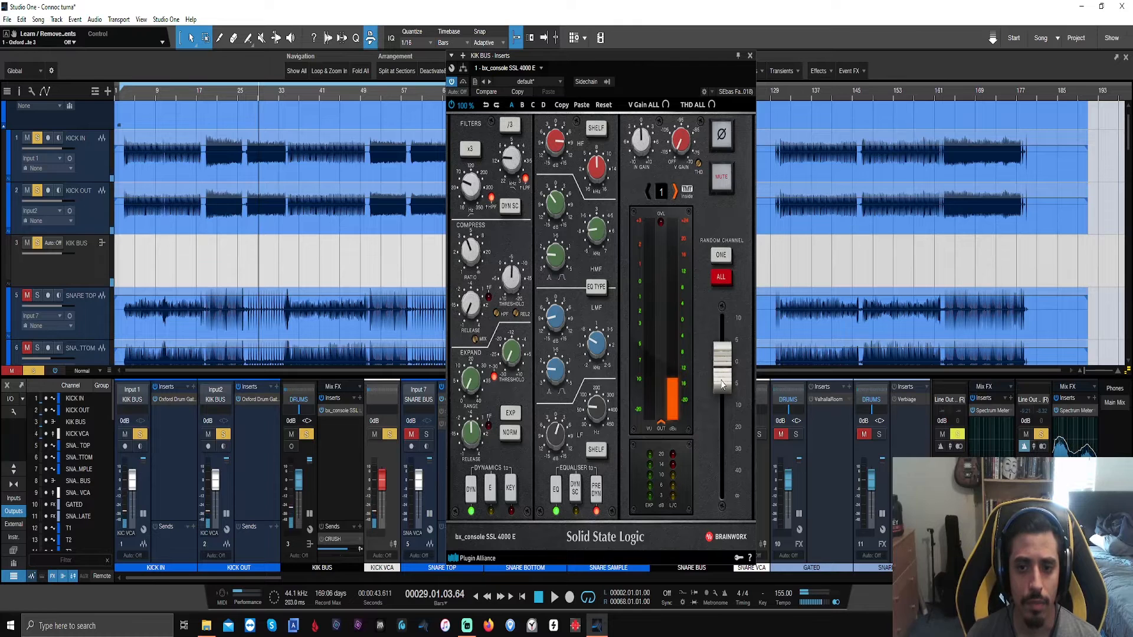
Step: Balance KIK BUS's output gain by ear, trying about -3.7 dB with the kick soloed and about +0.1 dB in the full drum mix
left_click_drag(722, 386, 722, 398)
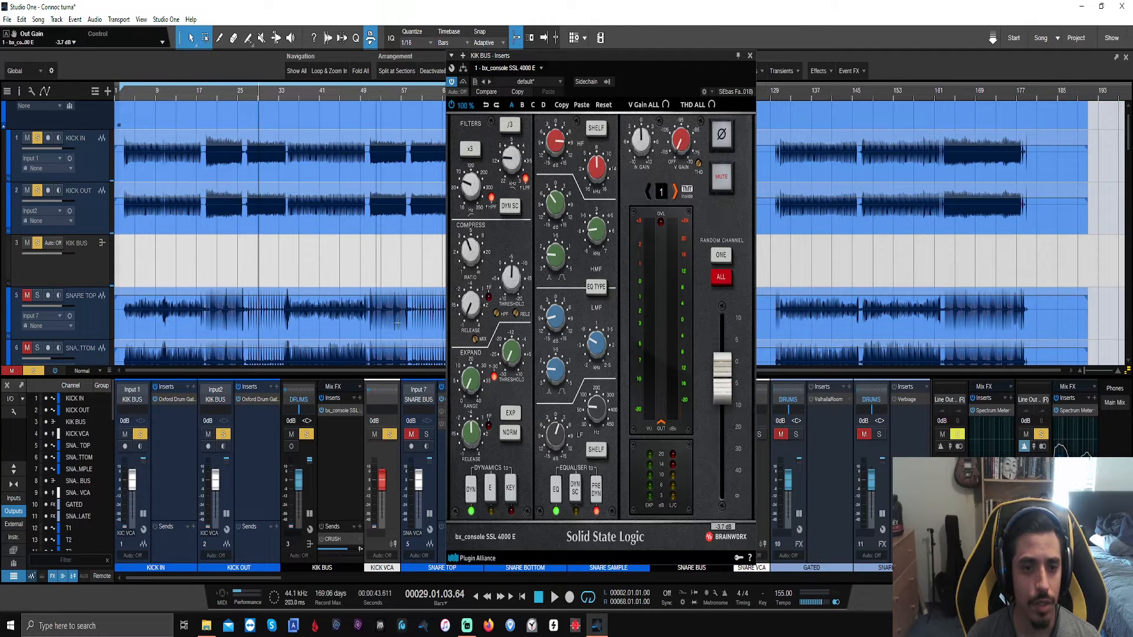
key("space")
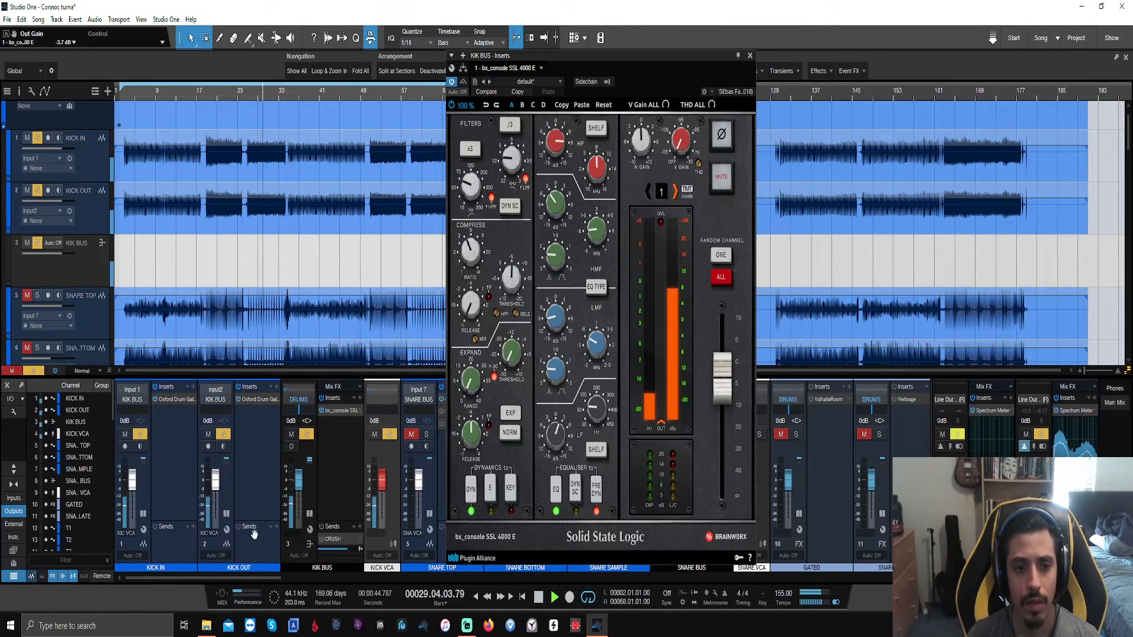
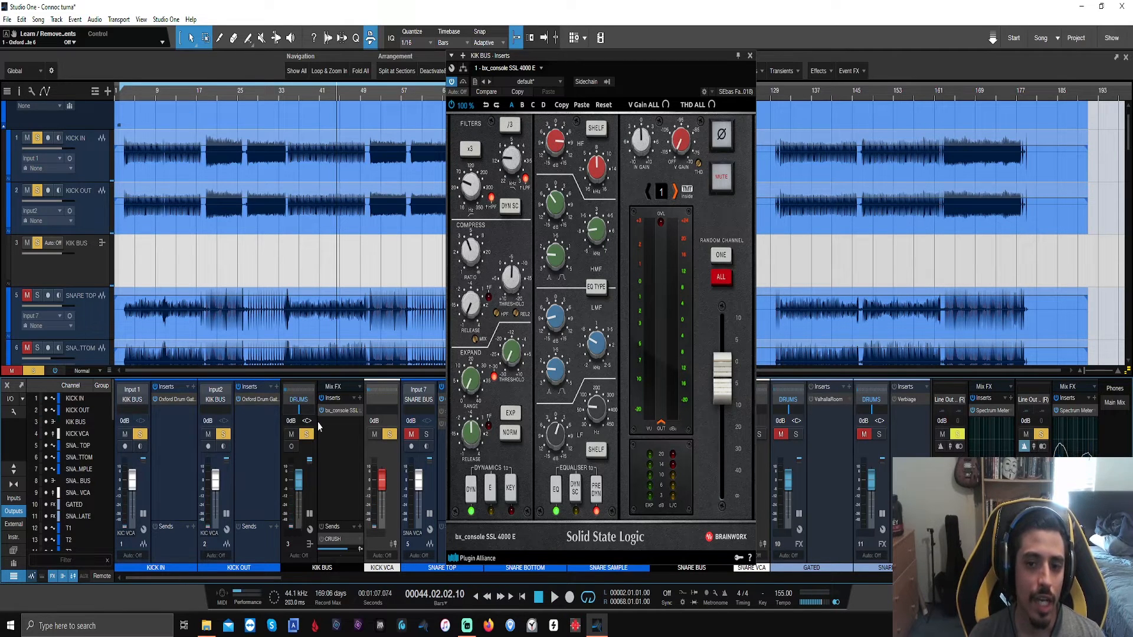
left_click(390, 438)
left_click(206, 99)
key("space")
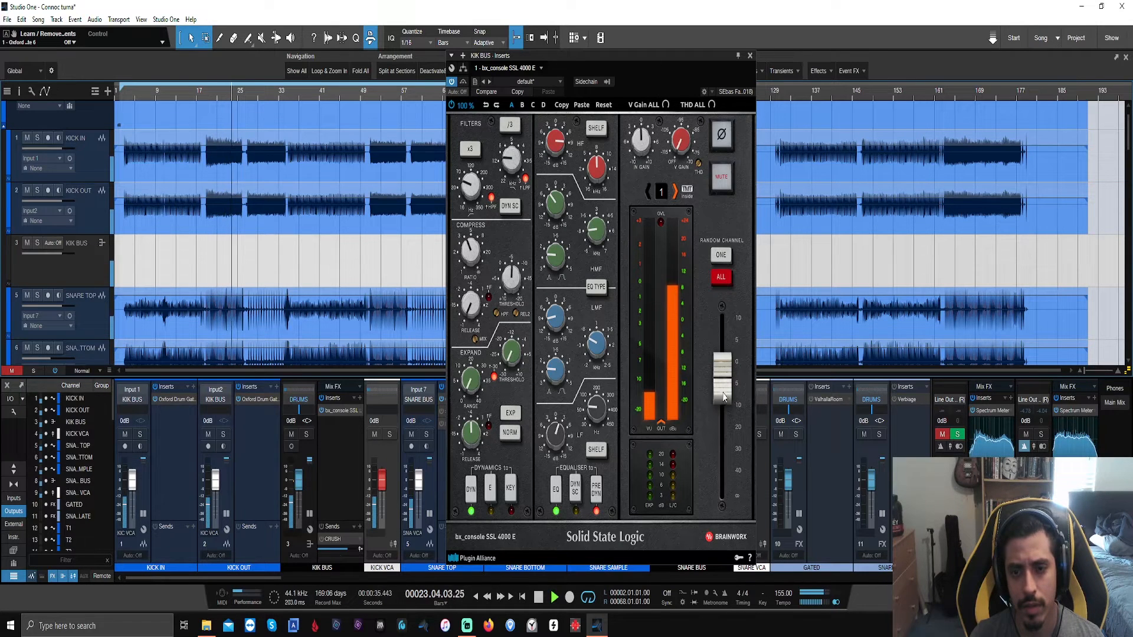
left_click_drag(719, 396, 720, 378)
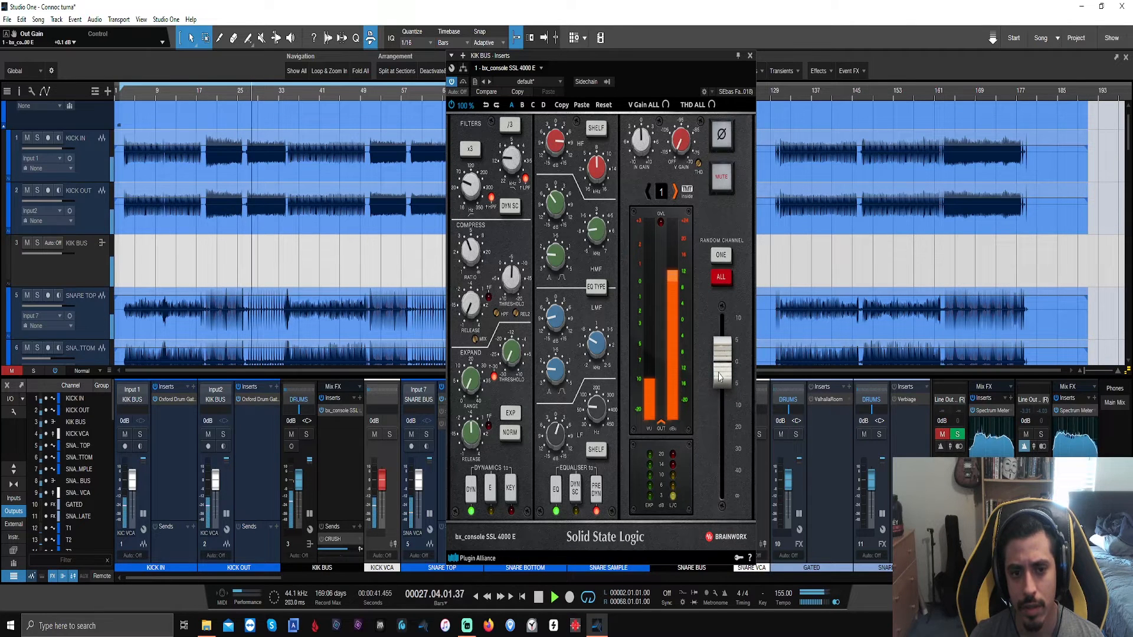
scroll(720, 378, "down", 1)
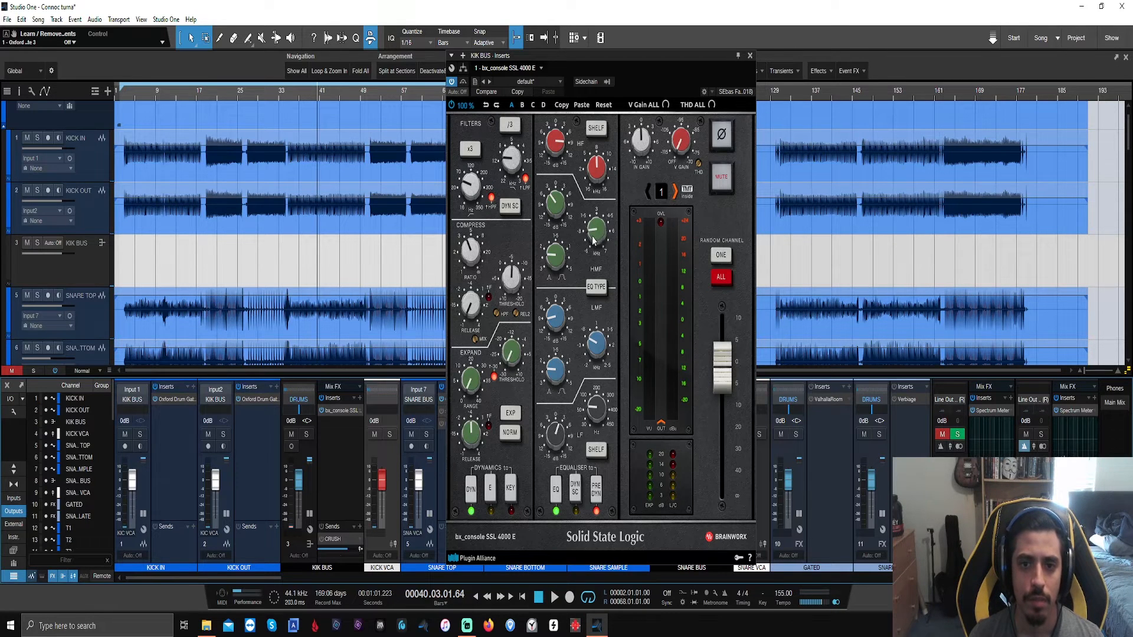
Step: Try a second bx_console SSL 4000 E on KIK BUS with its dynamics section switched off
left_click(337, 462)
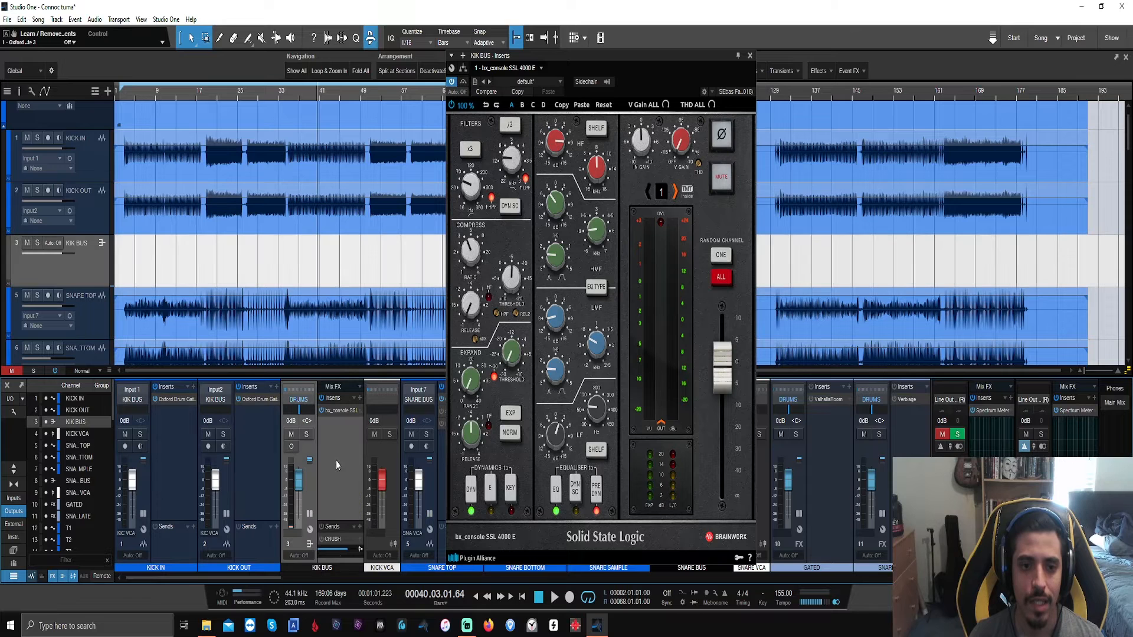
left_click(360, 398)
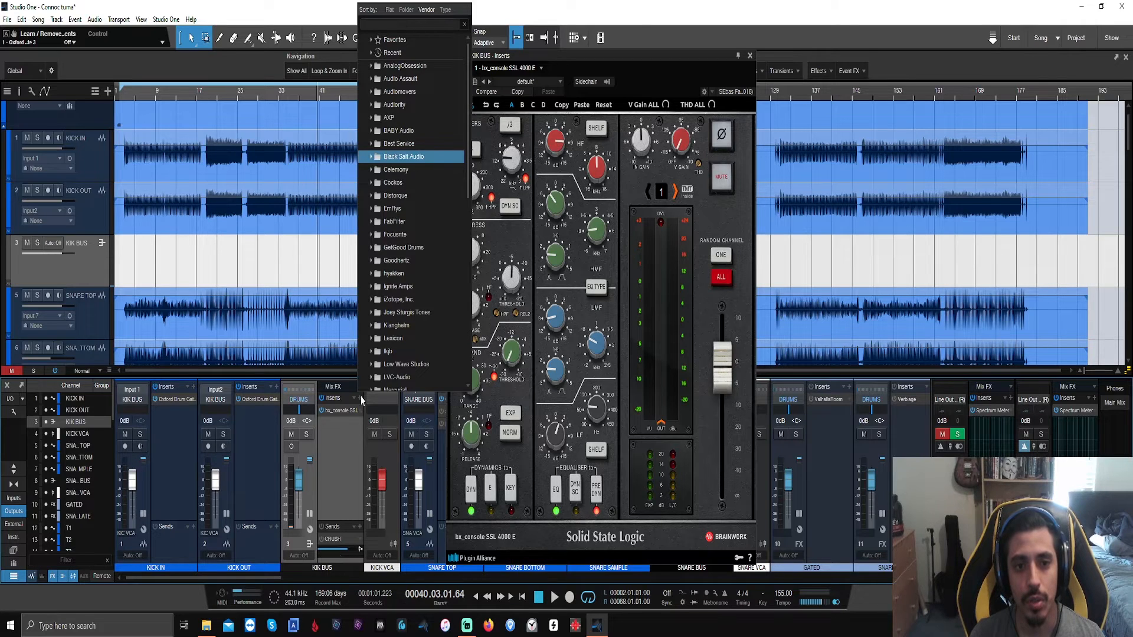
type("ssl")
key("Return")
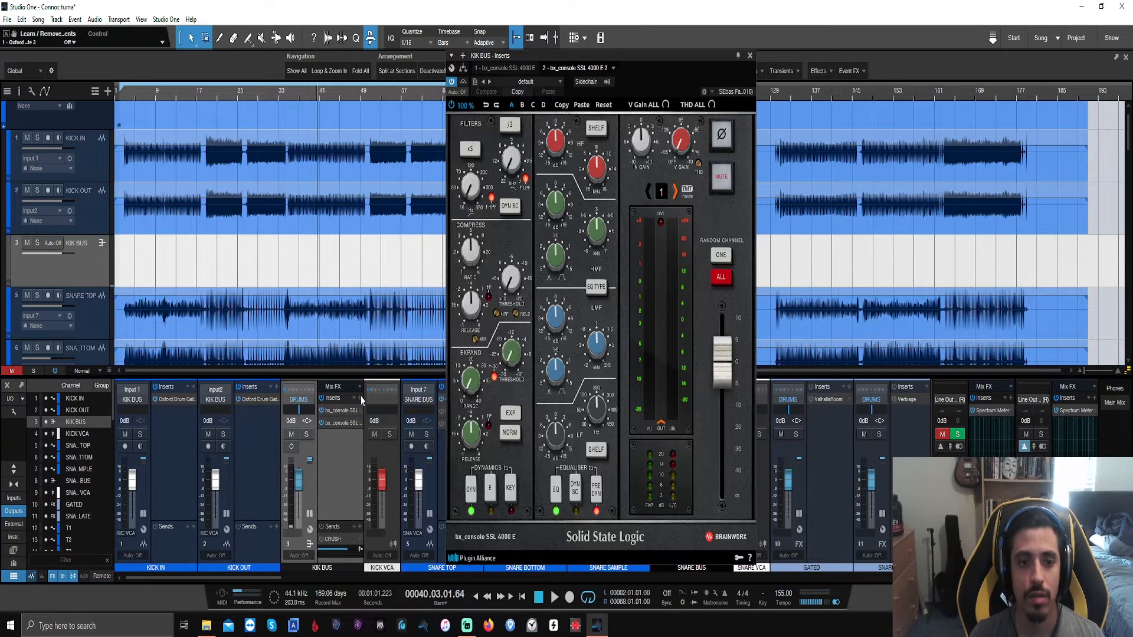
left_click(467, 492)
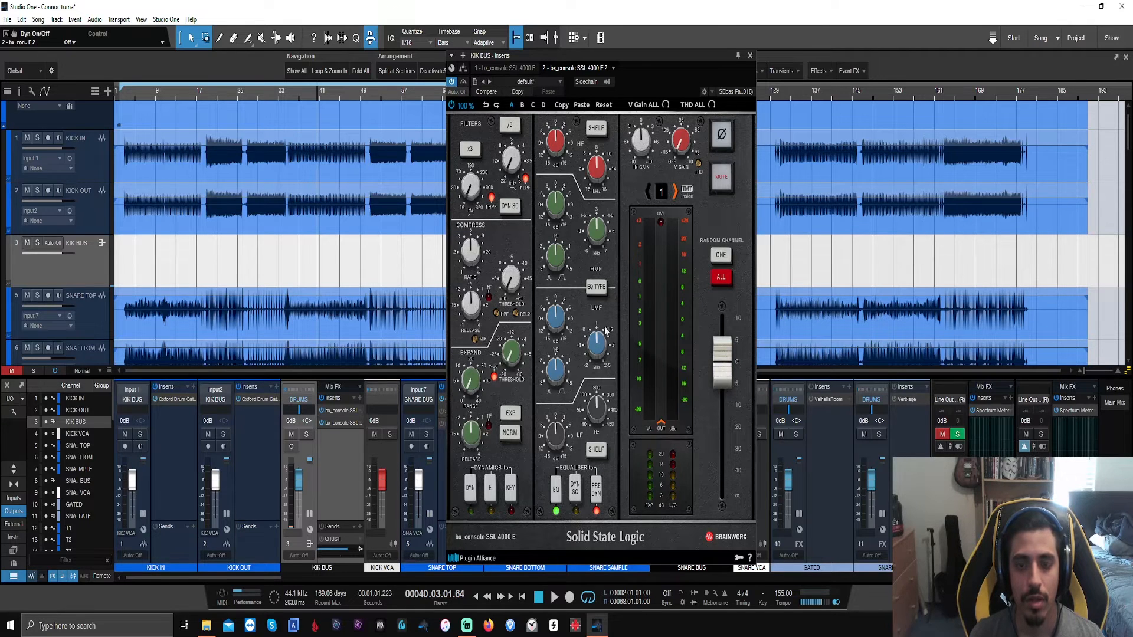
Step: Try a high-mid boost of about +3.4 dB on the second channel strip during playback, and remove that plug-in from KIK BUS
left_click(208, 93)
key("space")
key("space")
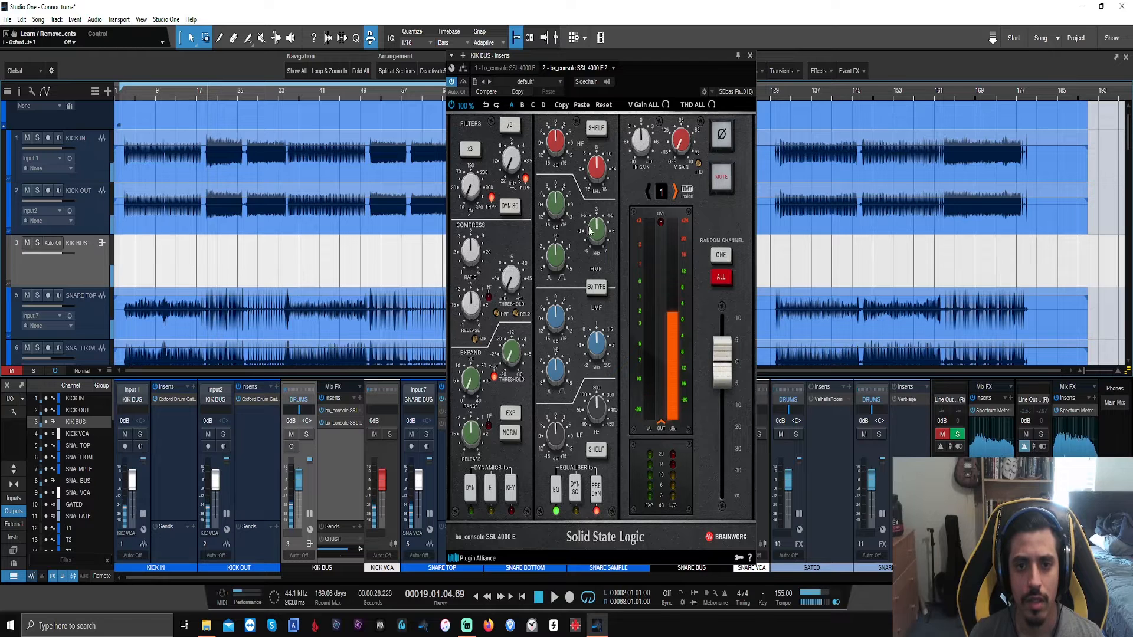
scroll(597, 223, "up", 3)
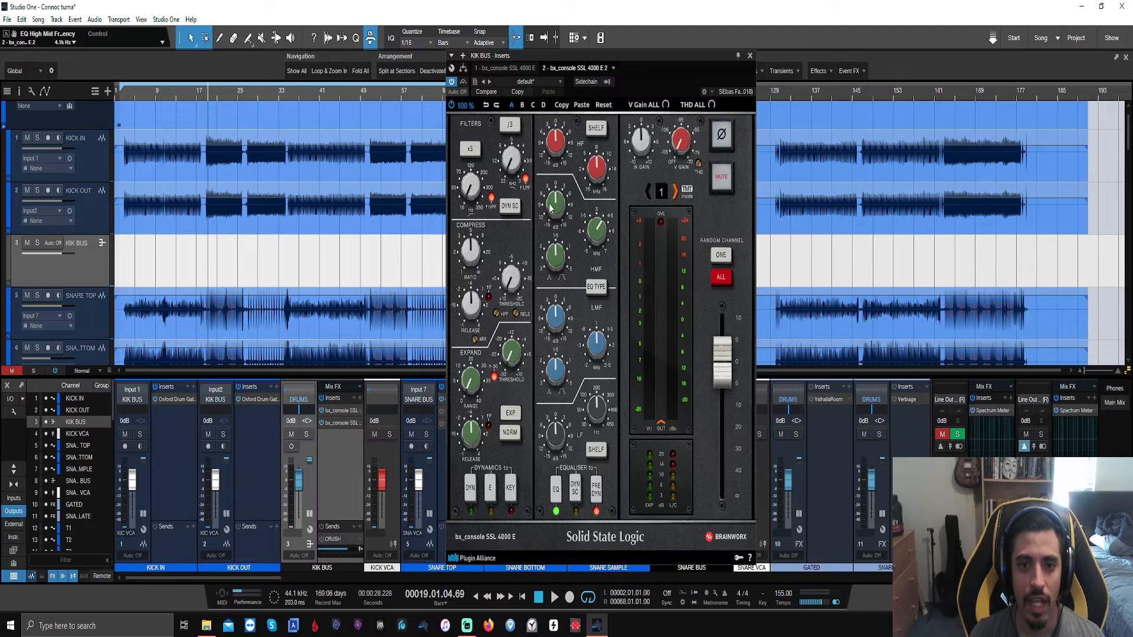
key("space")
scroll(553, 203, "up", 2)
scroll(554, 202, "up", 3)
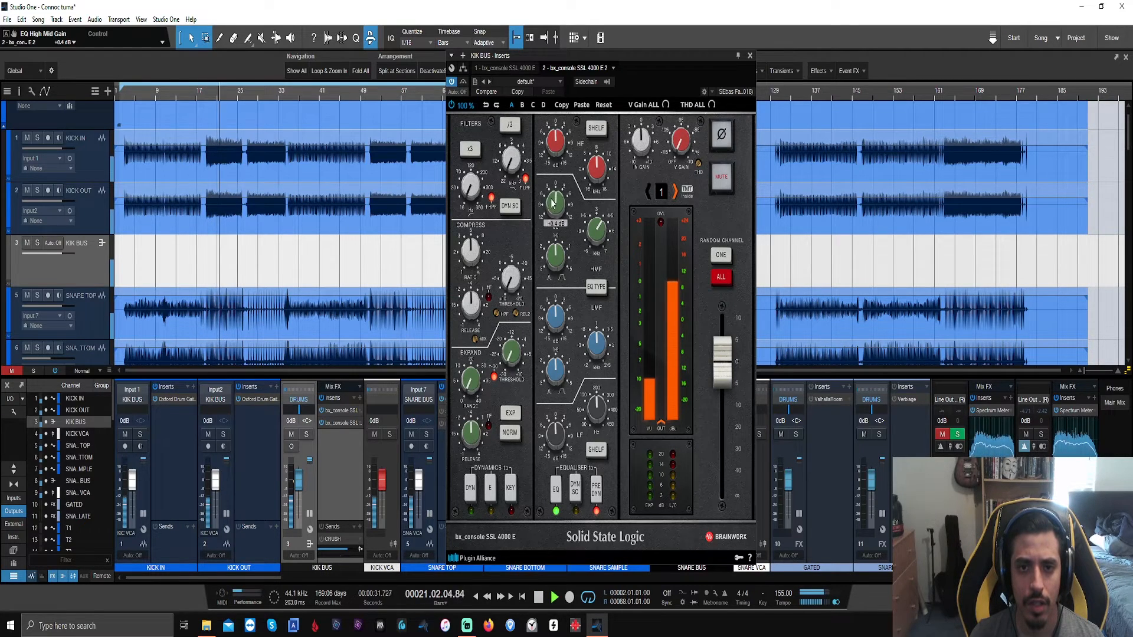
left_click_drag(552, 203, 553, 181)
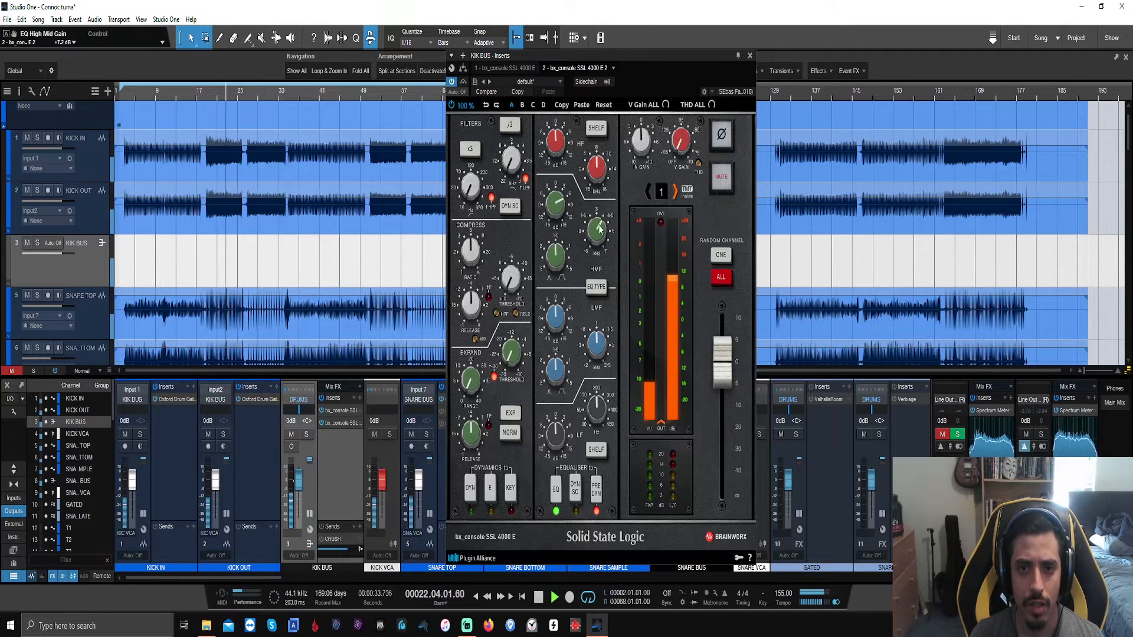
left_click_drag(599, 227, 553, 225)
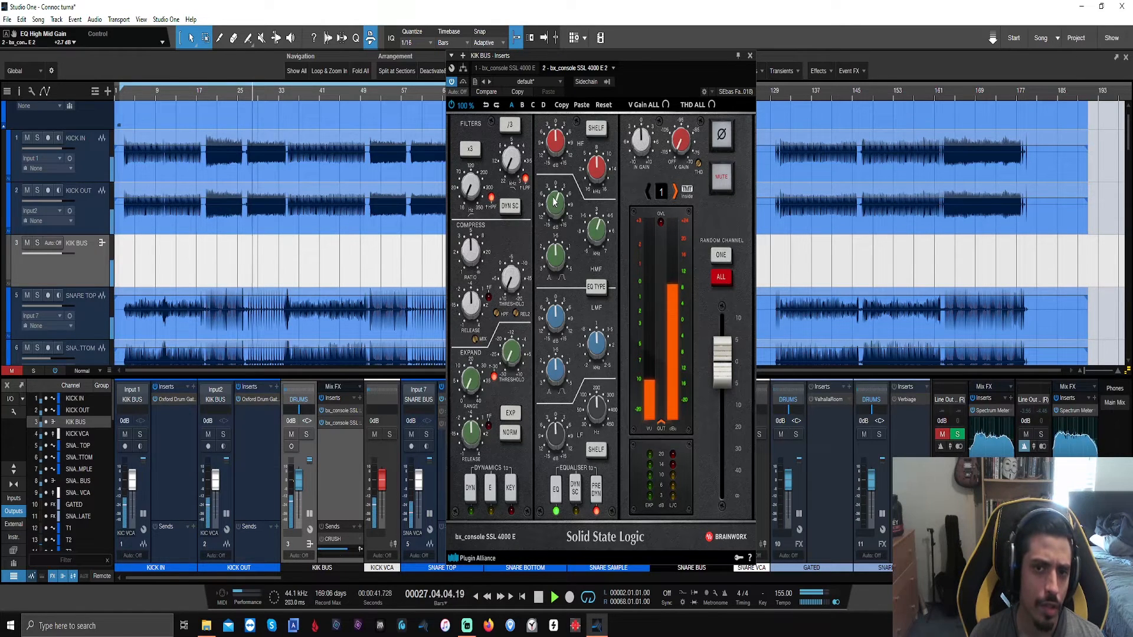
left_click_drag(553, 214, 554, 202)
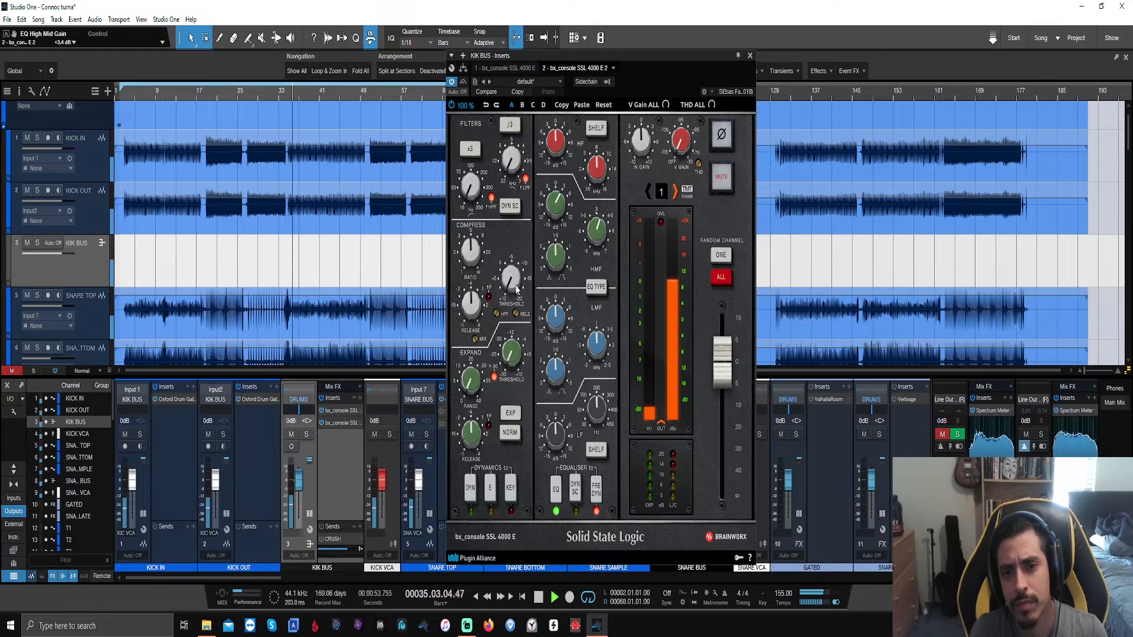
right_click(335, 425)
left_click(345, 534)
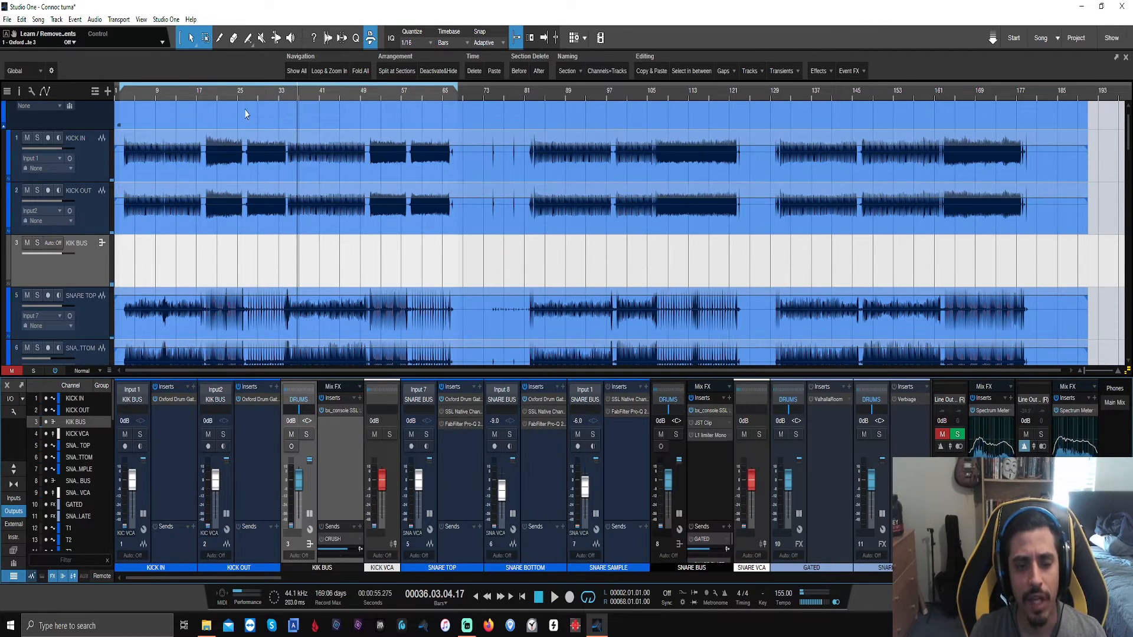
Step: On KIK BUS's original channel strip, raise the high EQ gain to about +12.2 dB and set the output gain to about -2.4 dB
left_click(340, 410)
scroll(557, 143, "up", 2)
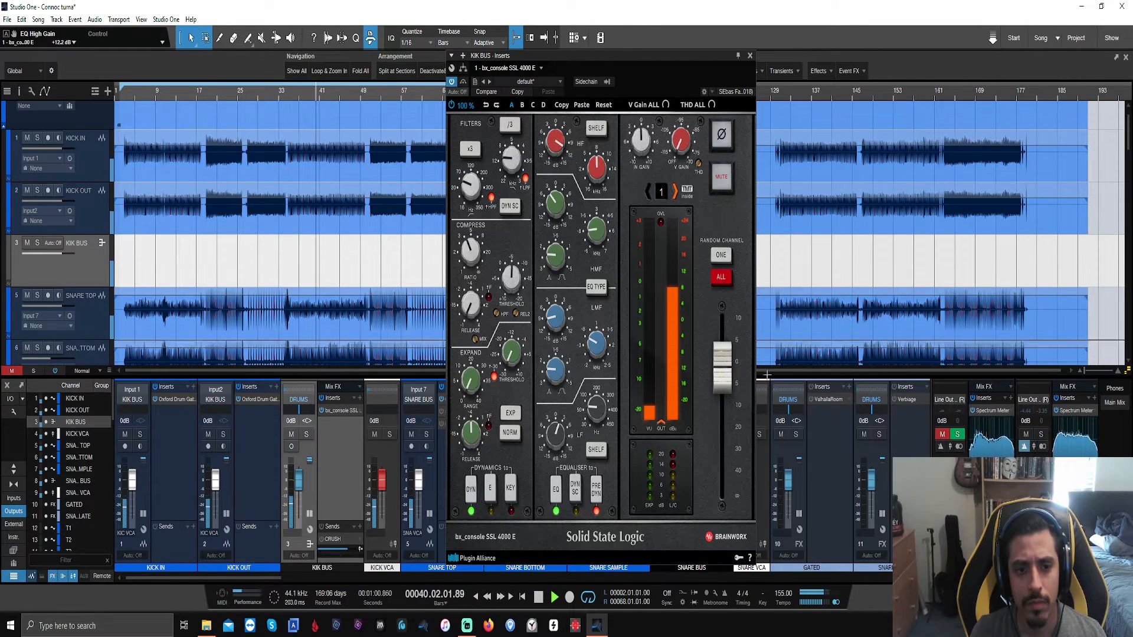
scroll(714, 392, "down", 3)
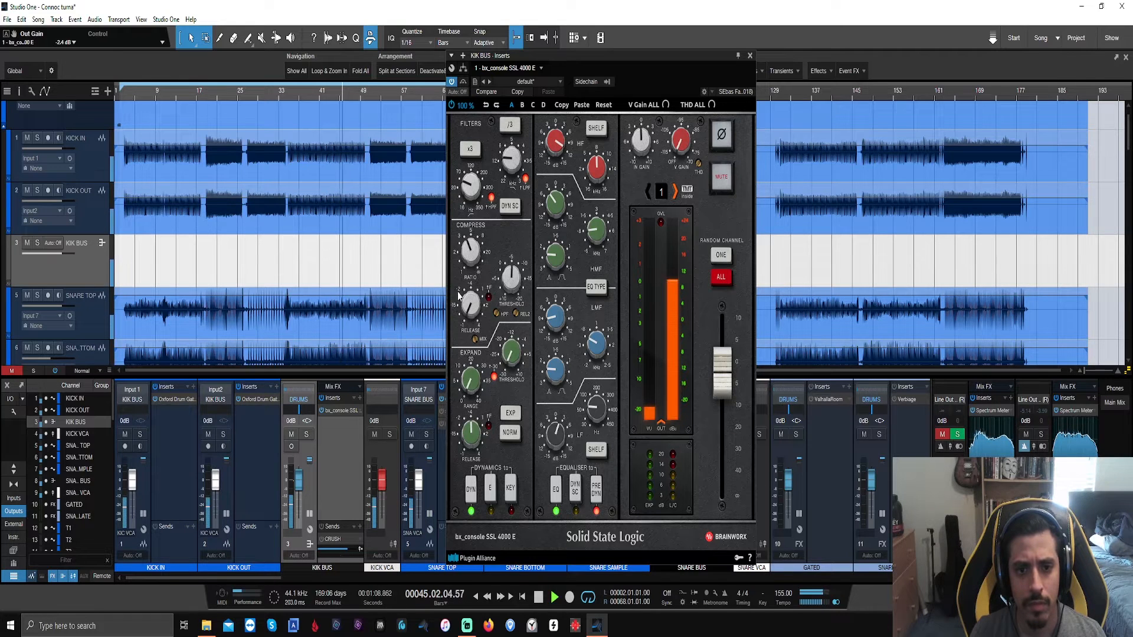
Step: Lower KIK BUS's compressor threshold to about -7.7 dB, compare the channel strip bypassed and active, and close its window
mouse_move(511, 283)
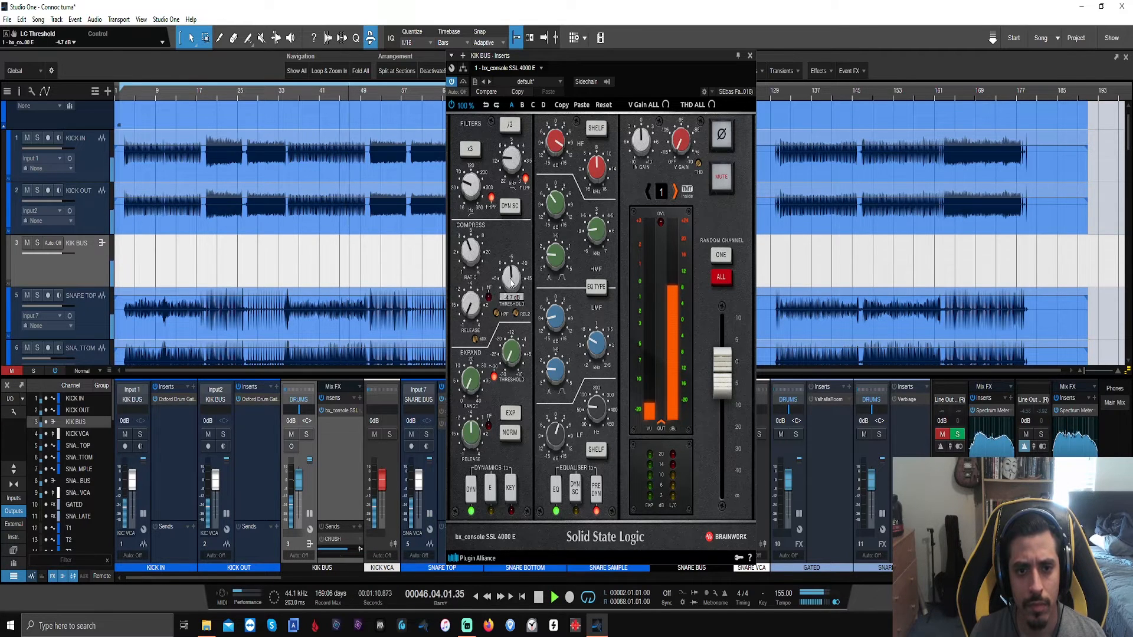
scroll(511, 282, "down", 3)
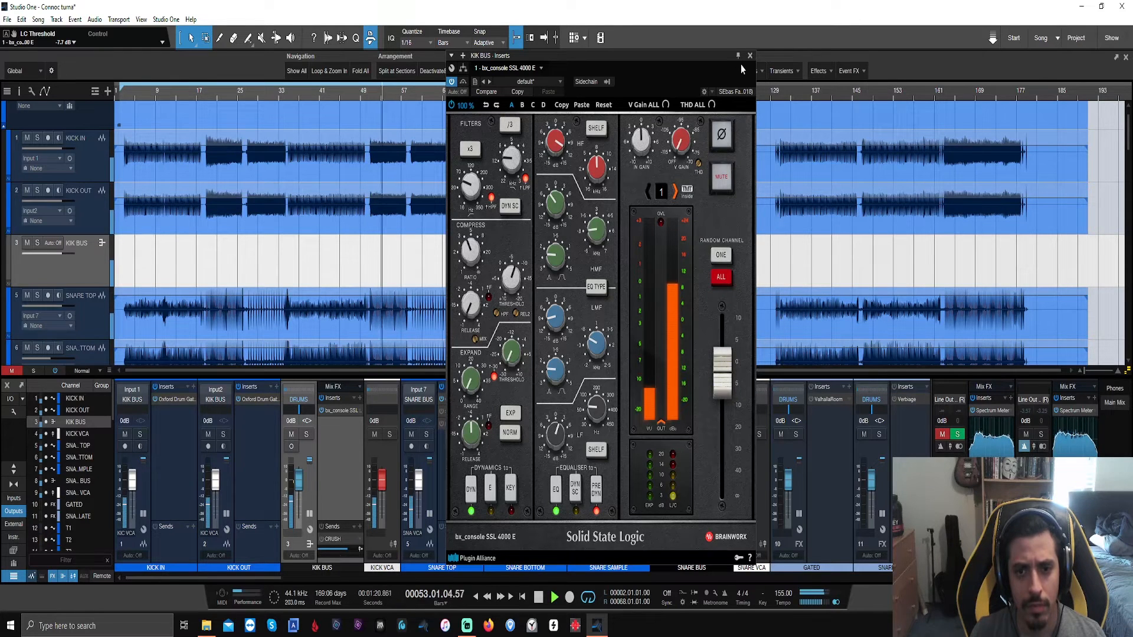
left_click(322, 412)
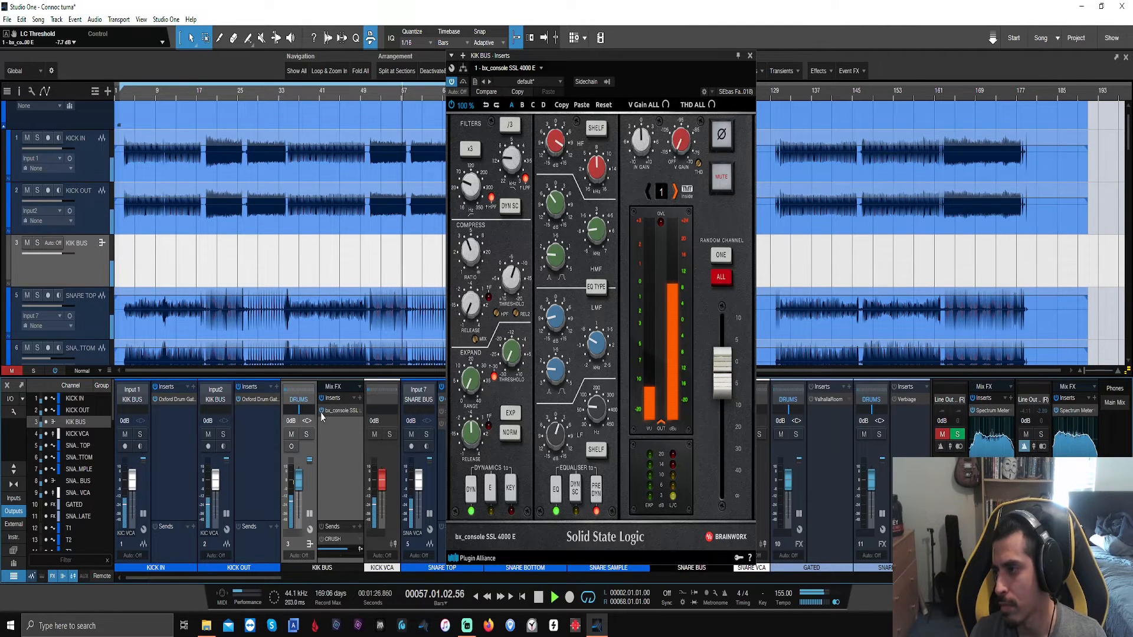
left_click(749, 55)
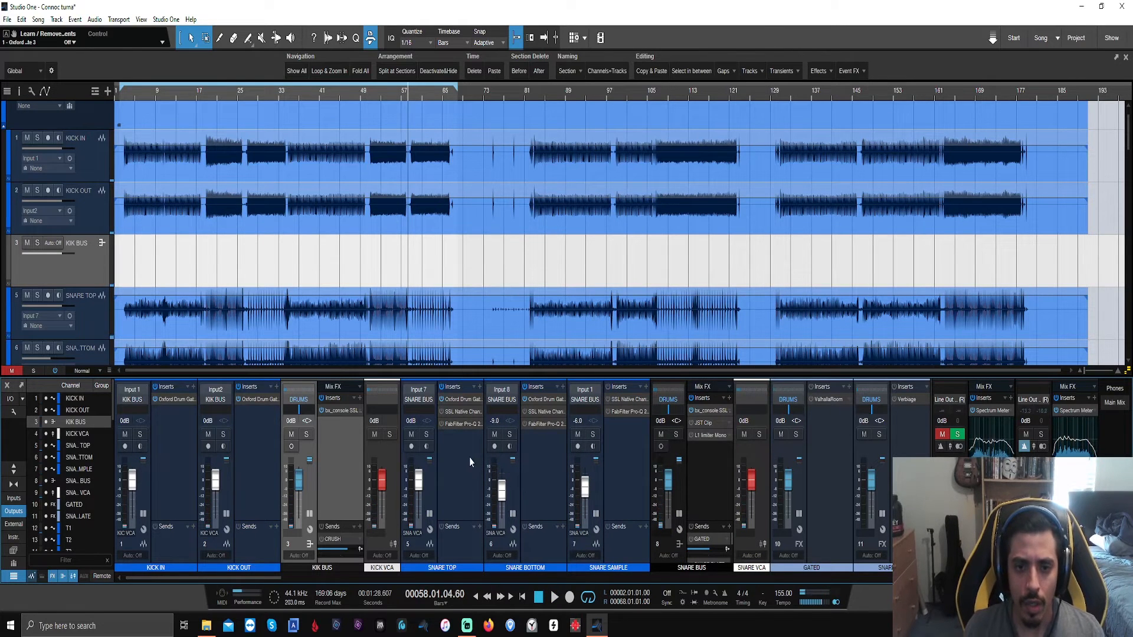
Step: Remove the SSL Native Channel and FabFilter Pro-Q plug-ins from SNARE TOP and SNARE BOTTOM
left_click(452, 466)
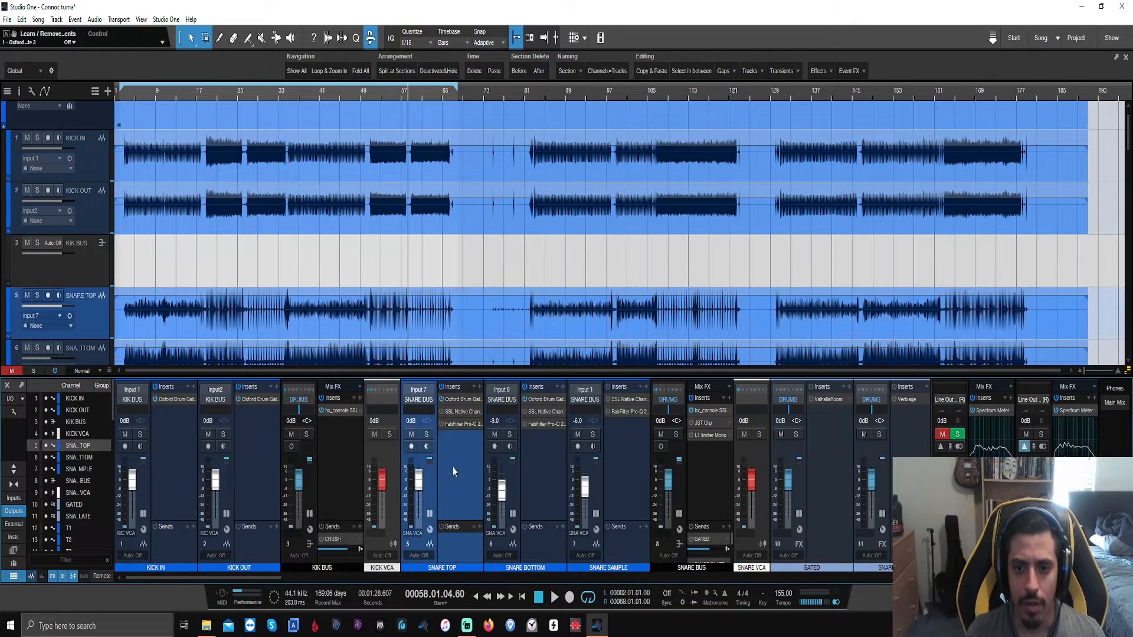
left_click(614, 455, "shift")
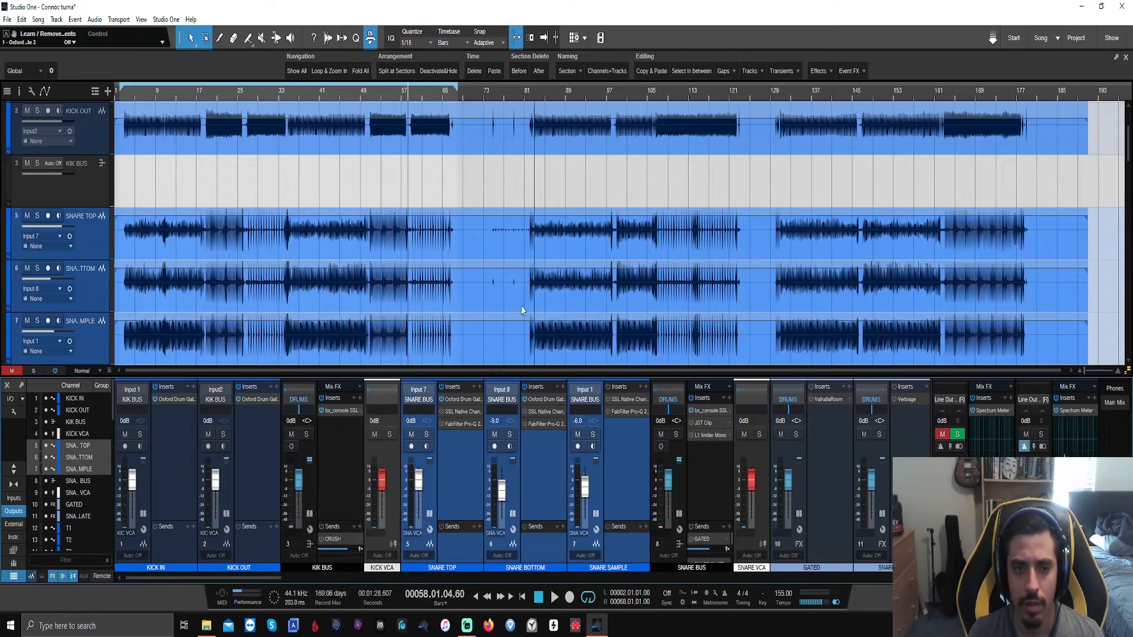
scroll(306, 217, "down", 2)
scroll(307, 216, "up", 1)
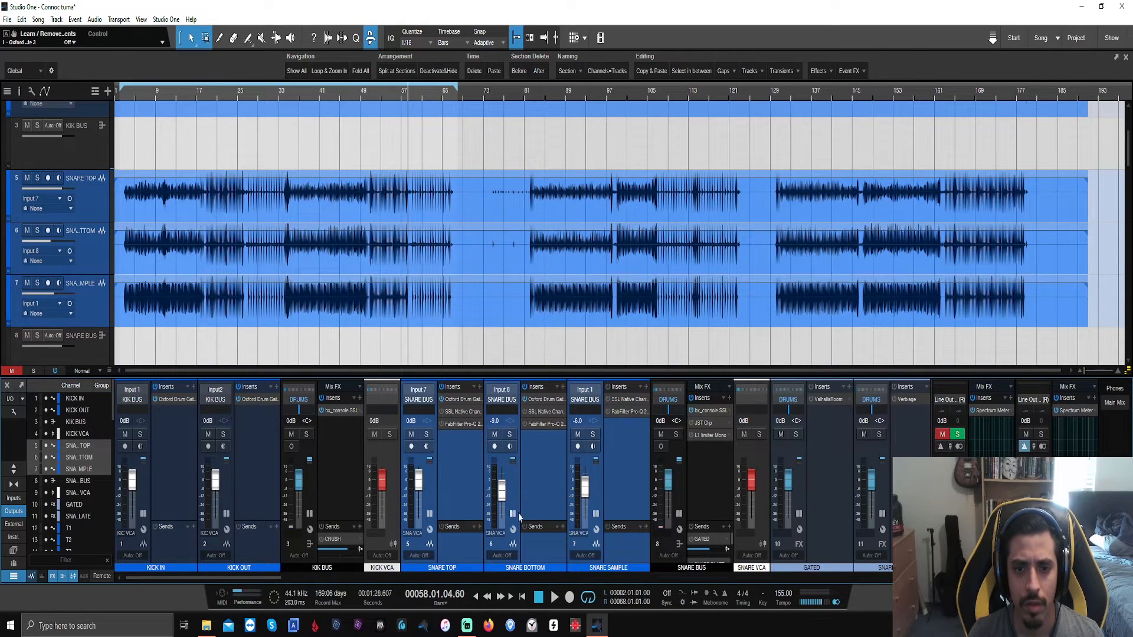
left_click(526, 480)
left_click(449, 482)
left_click(534, 477, "shift")
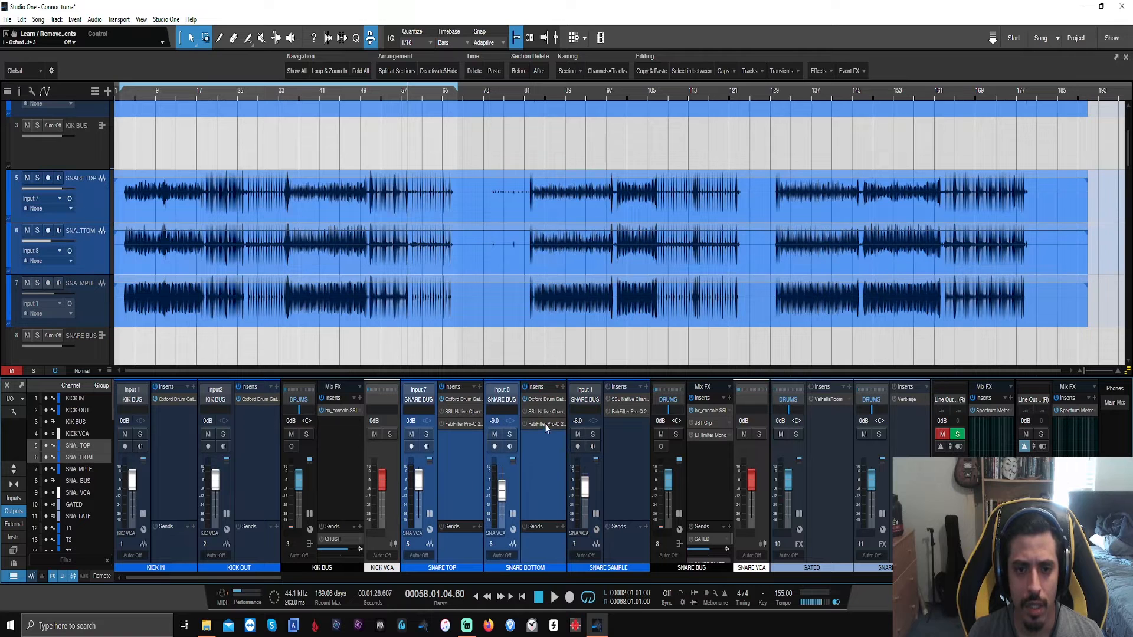
right_click(543, 412)
left_click(539, 523)
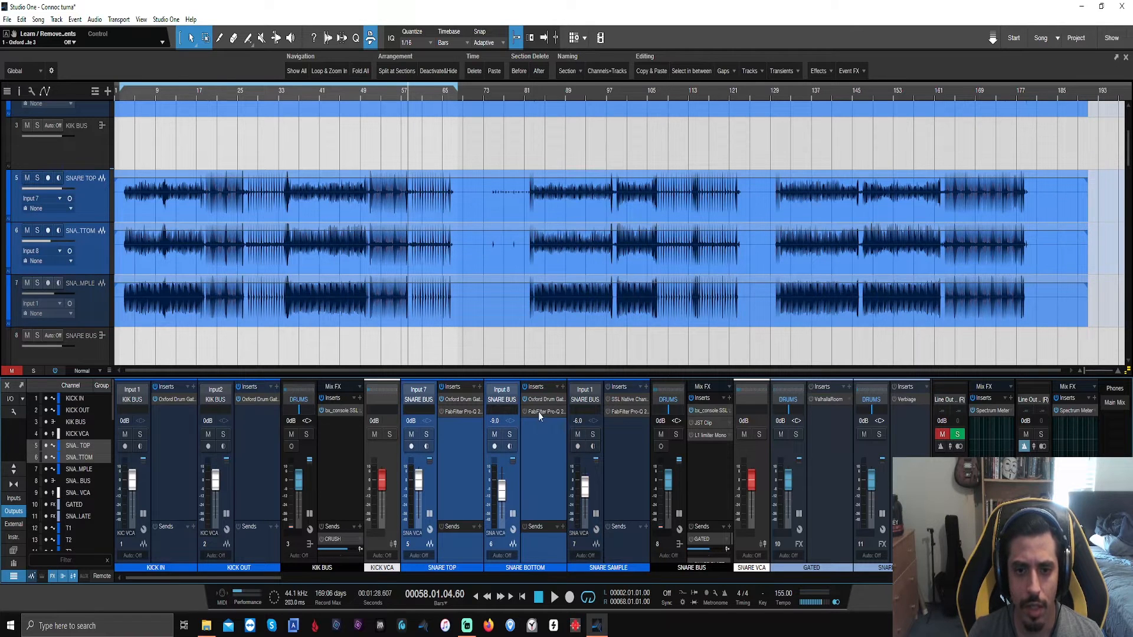
right_click(539, 416)
left_click(540, 525)
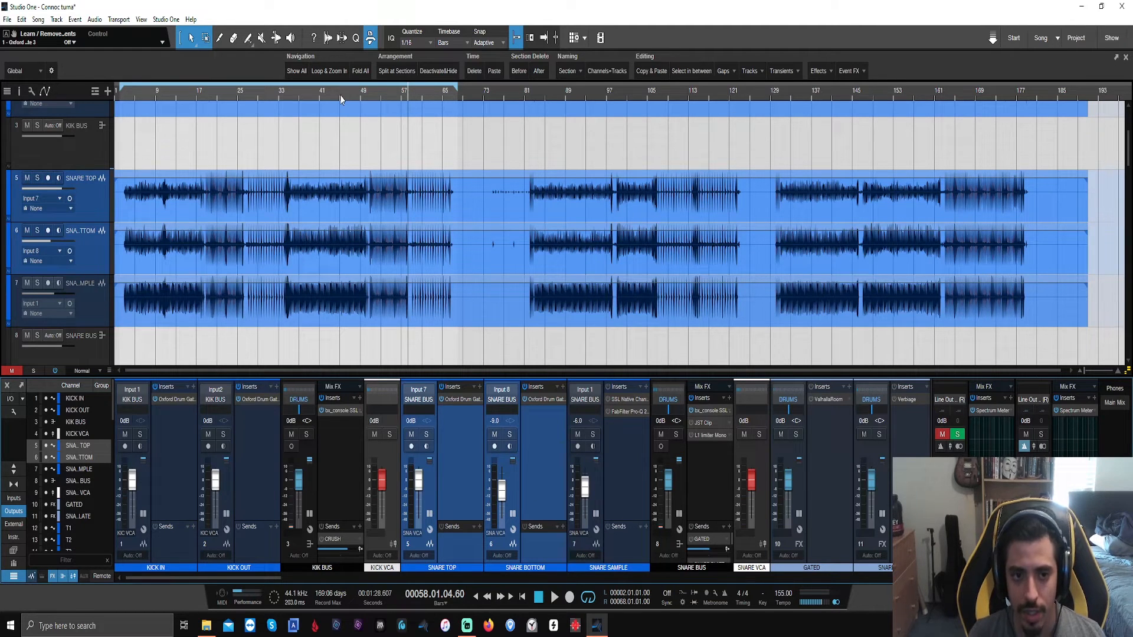
Step: Play the song from about bar 33, solo SNARE BUS and bring up its bx_console SSL 4000 E
left_click(283, 94)
key("space")
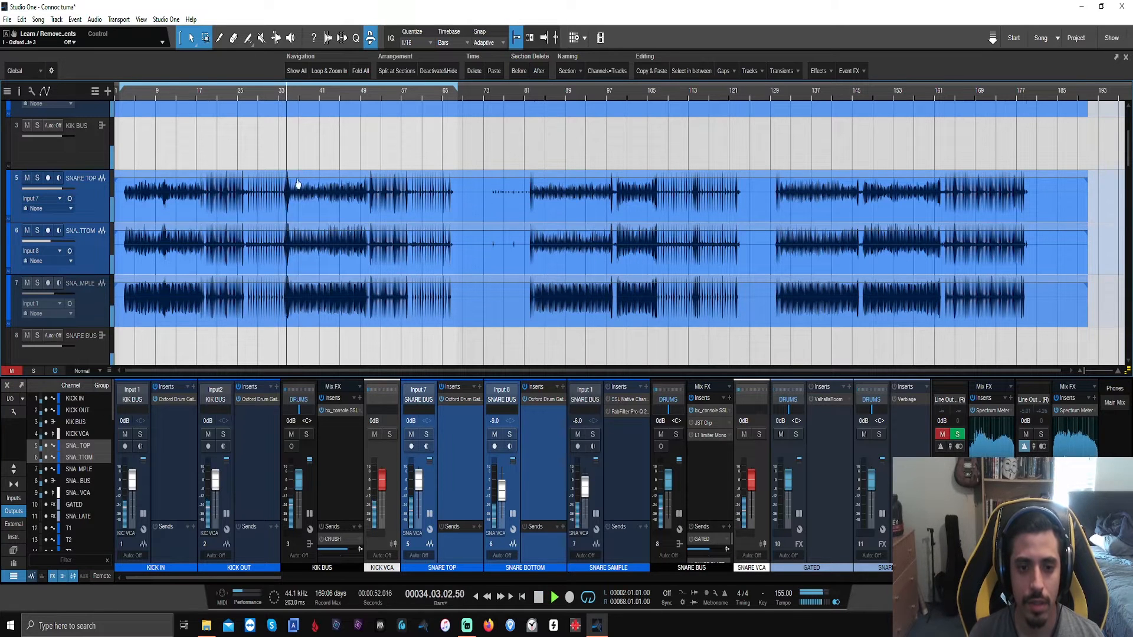
left_click(593, 434)
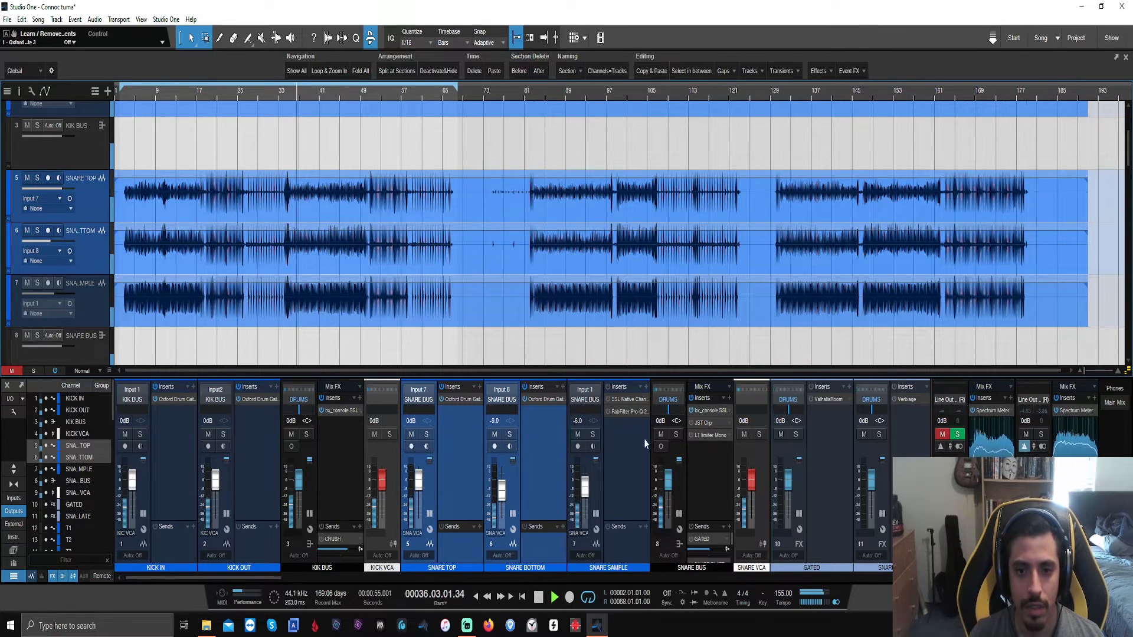
left_click(713, 411)
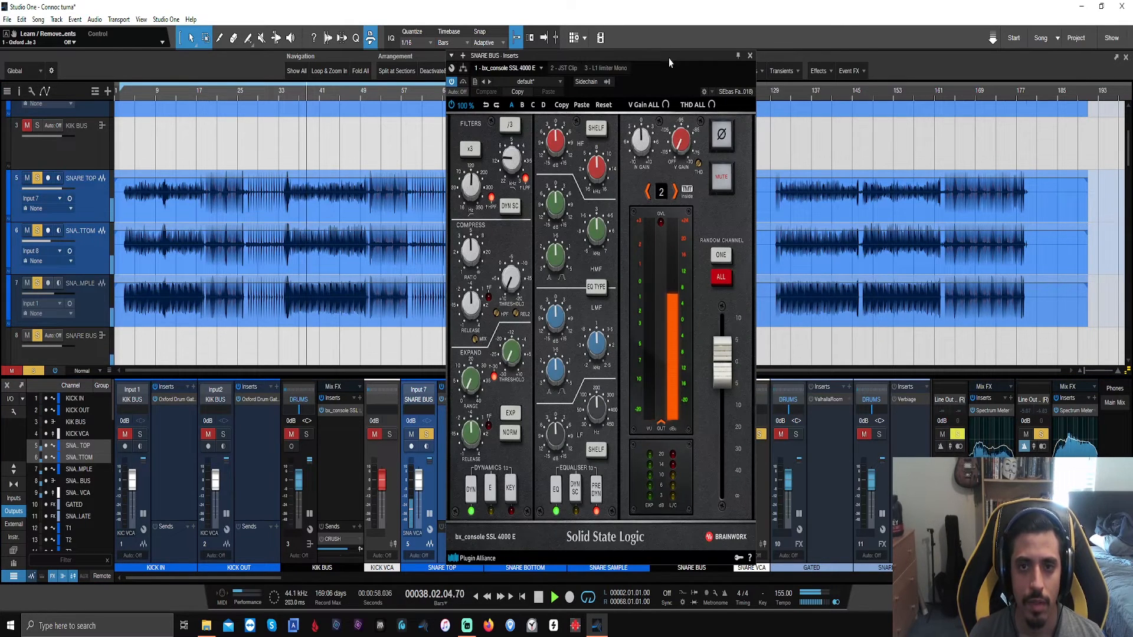
left_click_drag(670, 62, 882, 94)
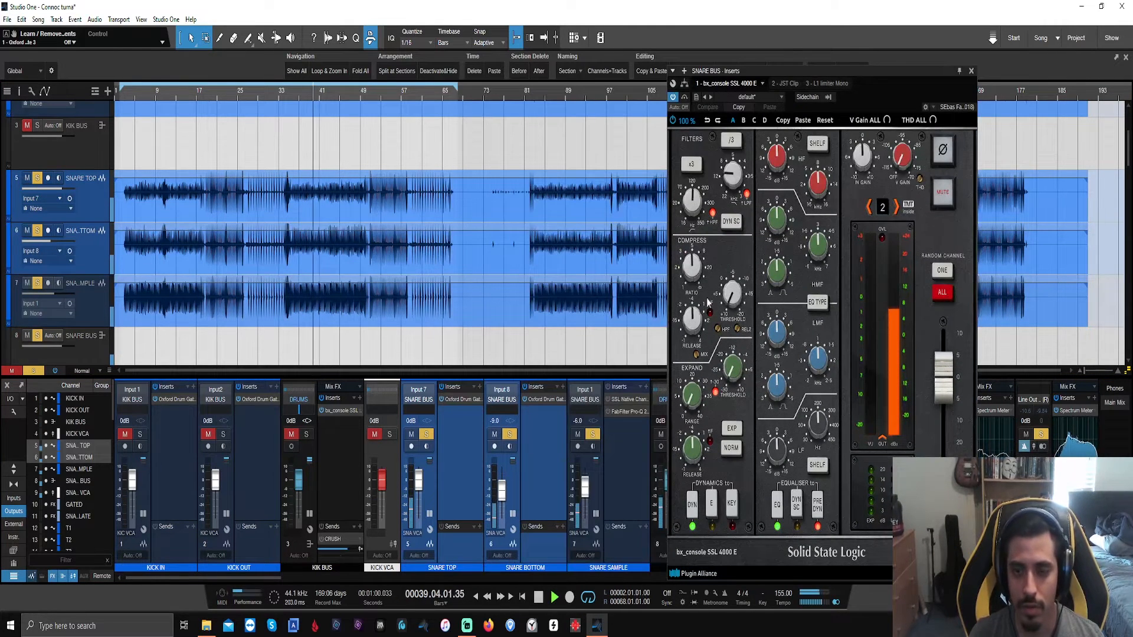
Step: On SNARE BUS's channel strip, boost the high EQ about +7.0 dB, switch it to bell, and set the low EQ gain to about +3.1 dB
left_click_drag(777, 155, 774, 137)
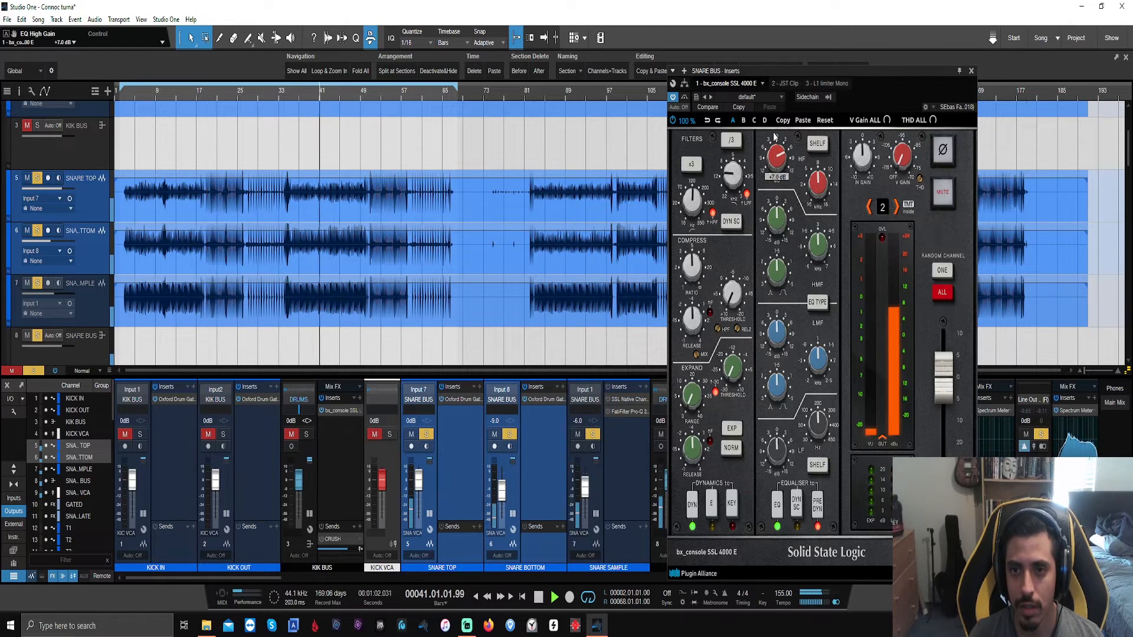
left_click_drag(890, 87, 484, 99)
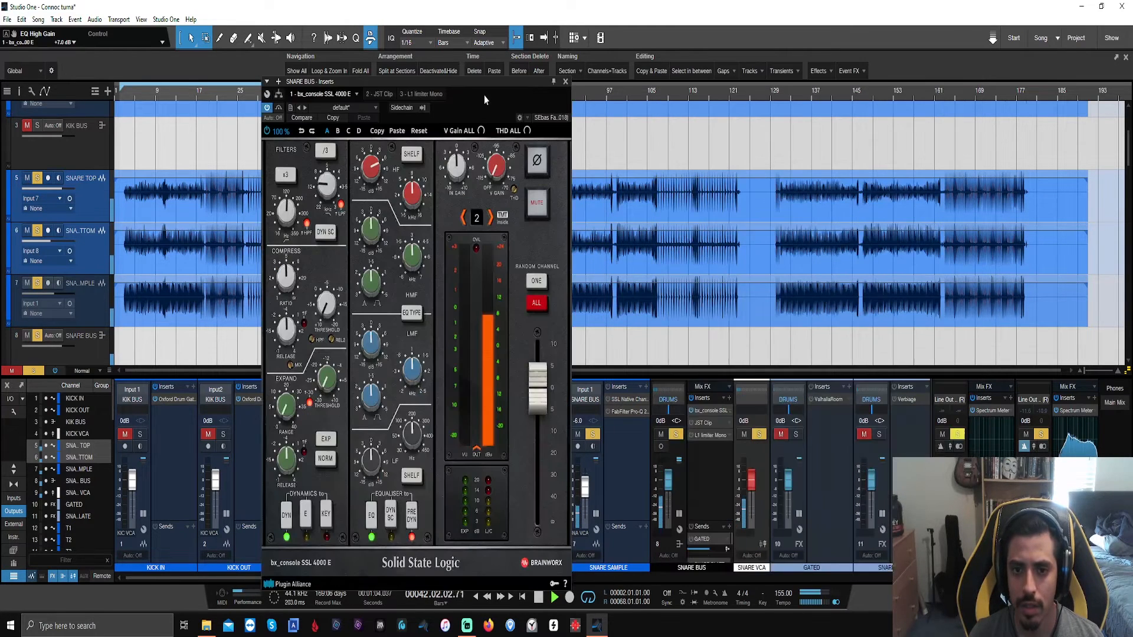
left_click(676, 435)
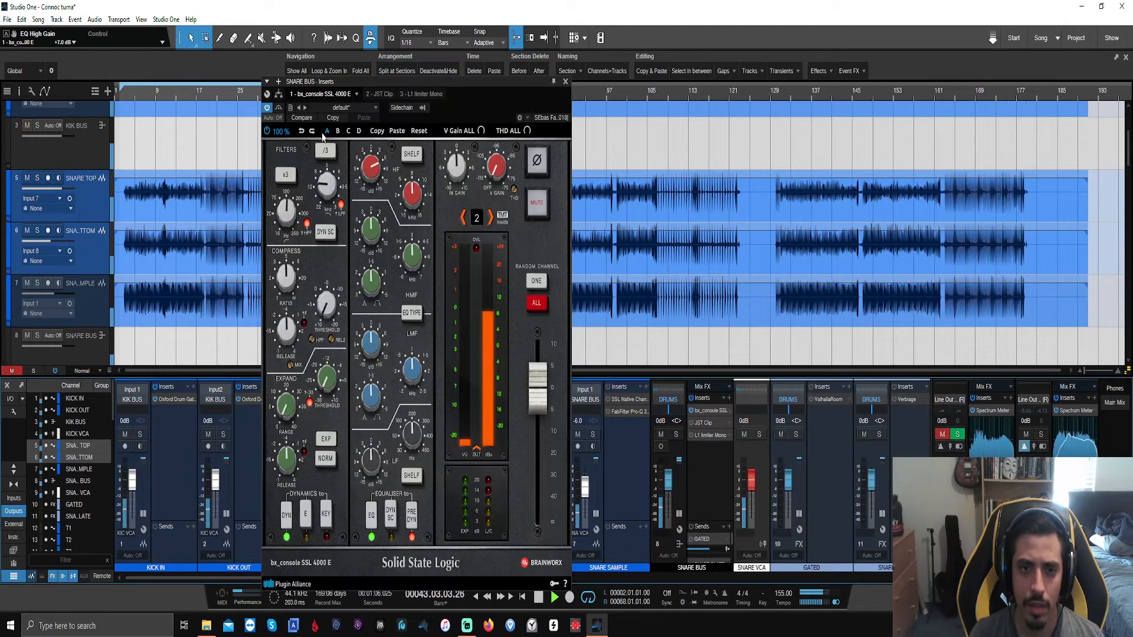
left_click_drag(382, 170, 370, 192)
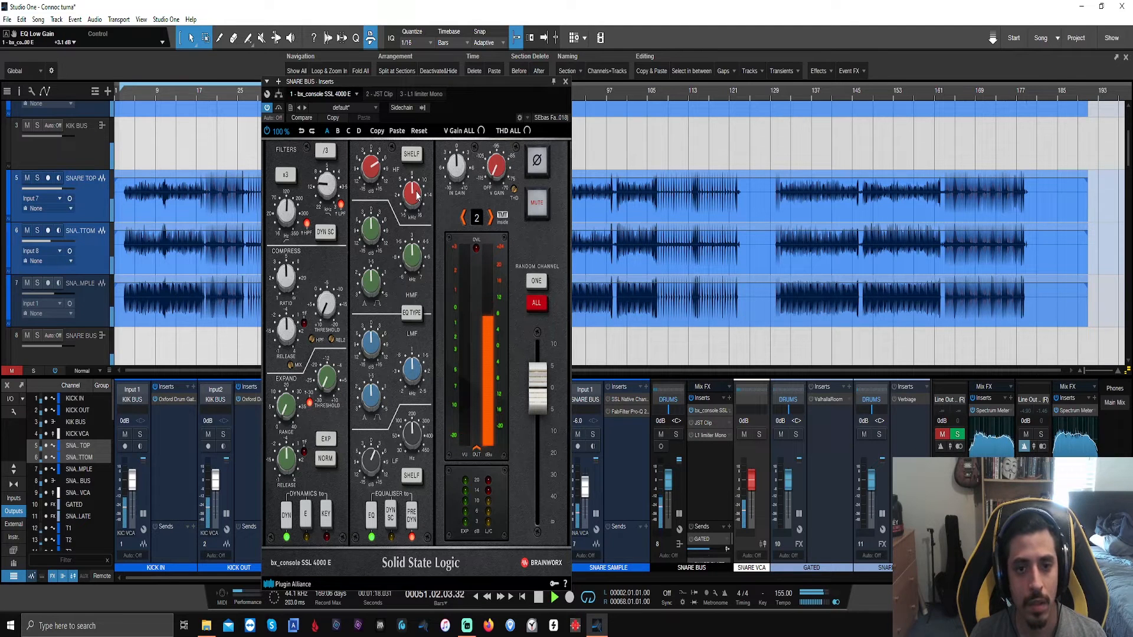
left_click_drag(368, 170, 368, 166)
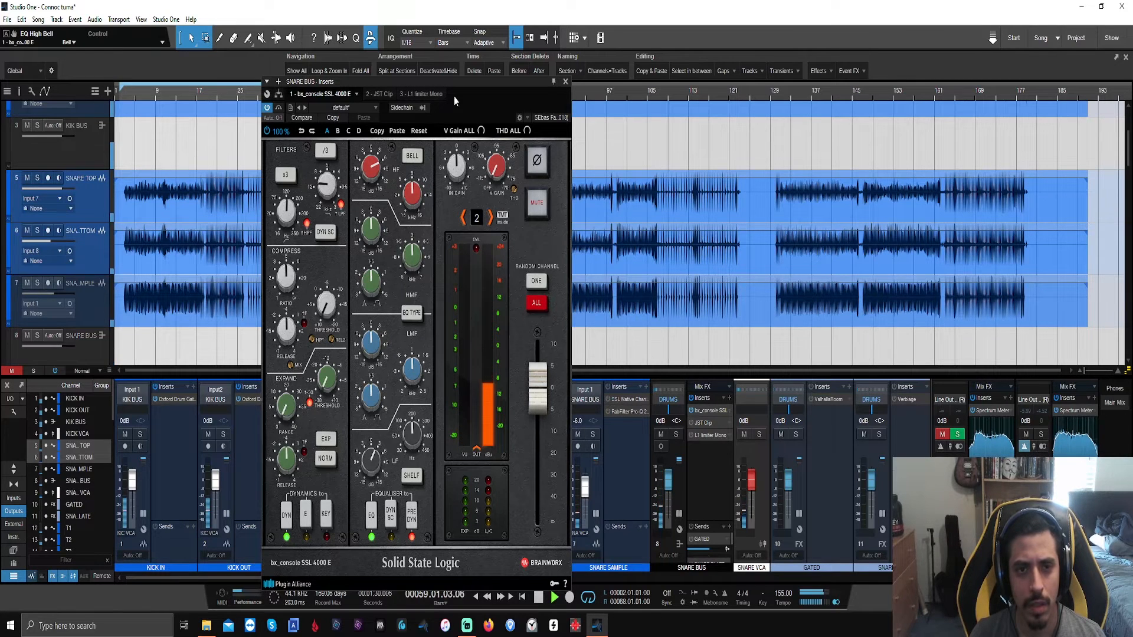
Step: Audition SNARE TOP soloed, then SNARE BUS soloed, and stop playback
left_click_drag(460, 99, 761, 91)
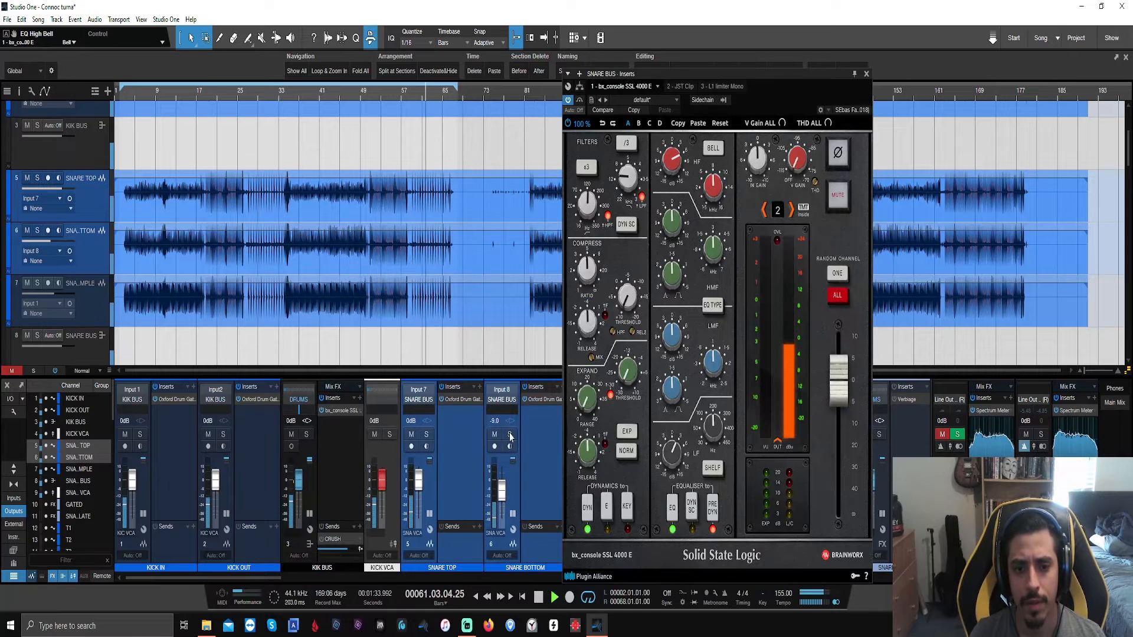
left_click(426, 434)
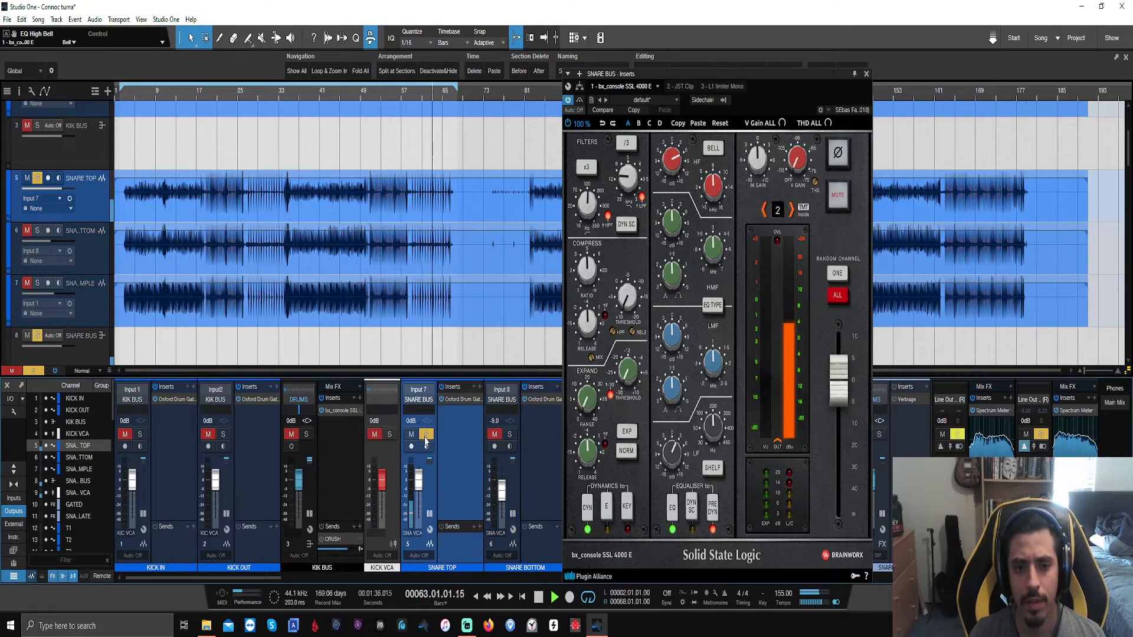
left_click(426, 435)
left_click_drag(805, 93, 423, 102)
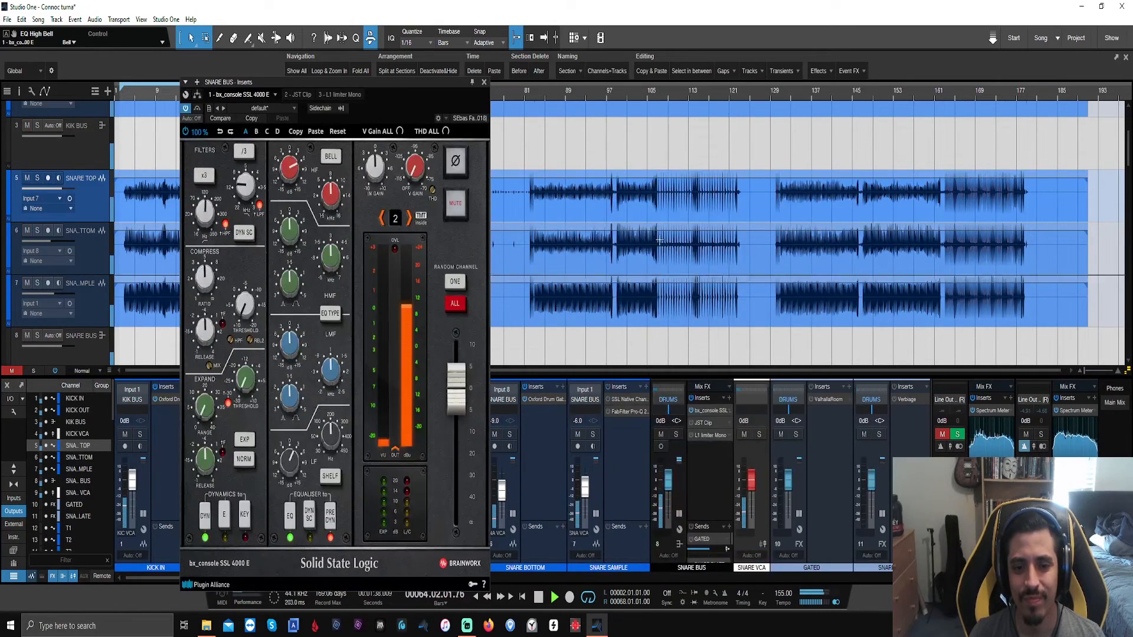
left_click(676, 434)
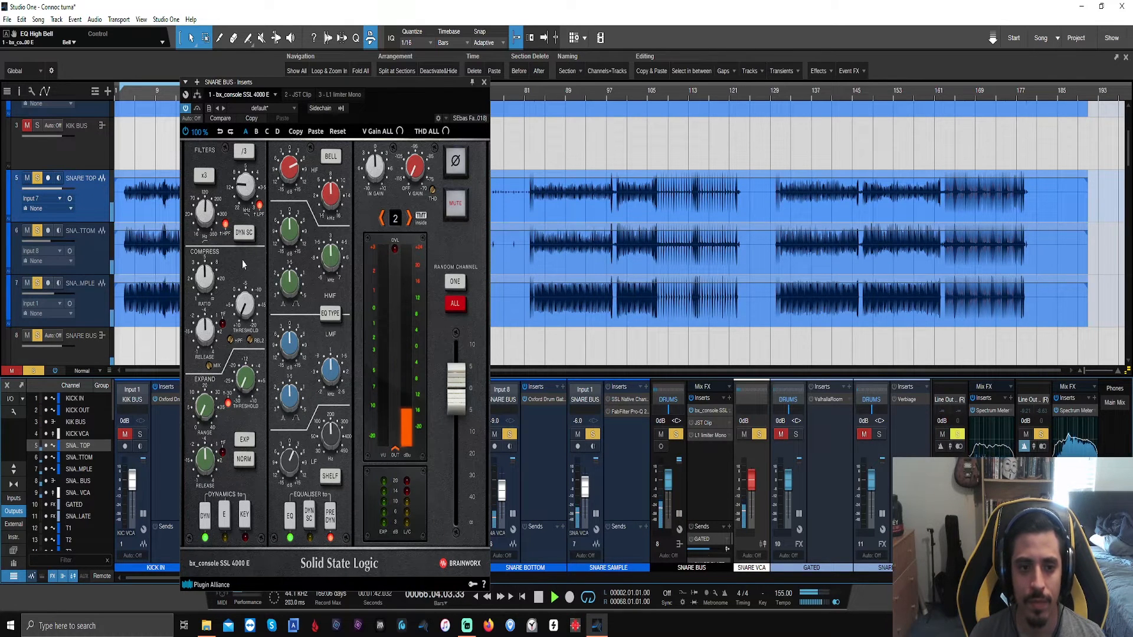
key("space")
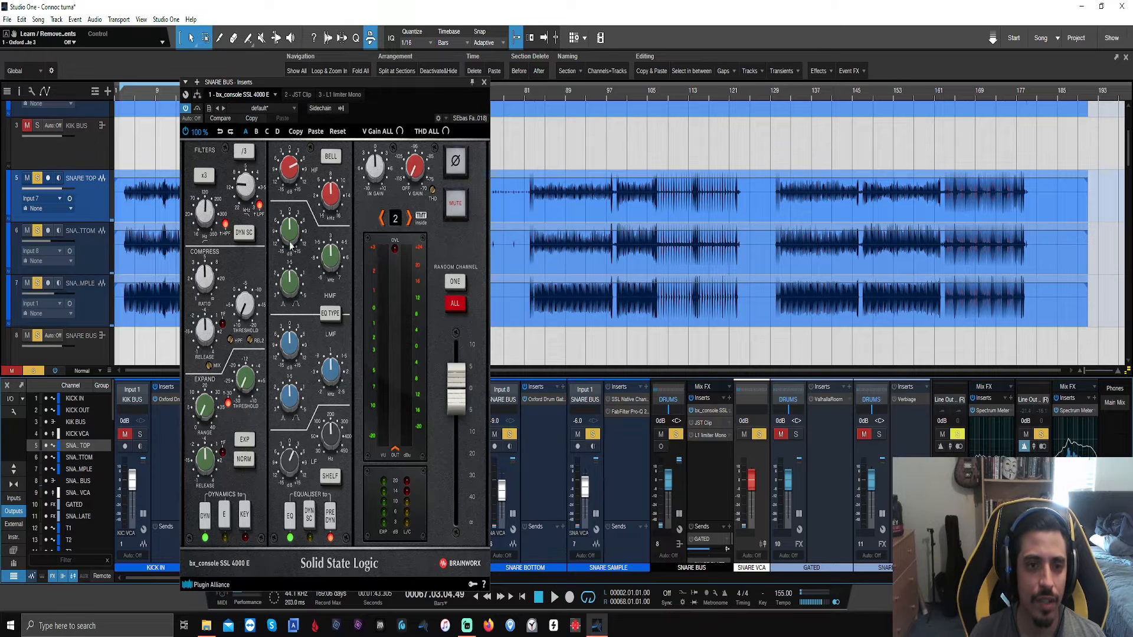
Step: Set SNARE BUS's high-mid EQ to about 4.0 kHz with a boost of about +4.1 dB, listening from about bar 33 soloed and in the mix
left_click_drag(381, 95, 774, 101)
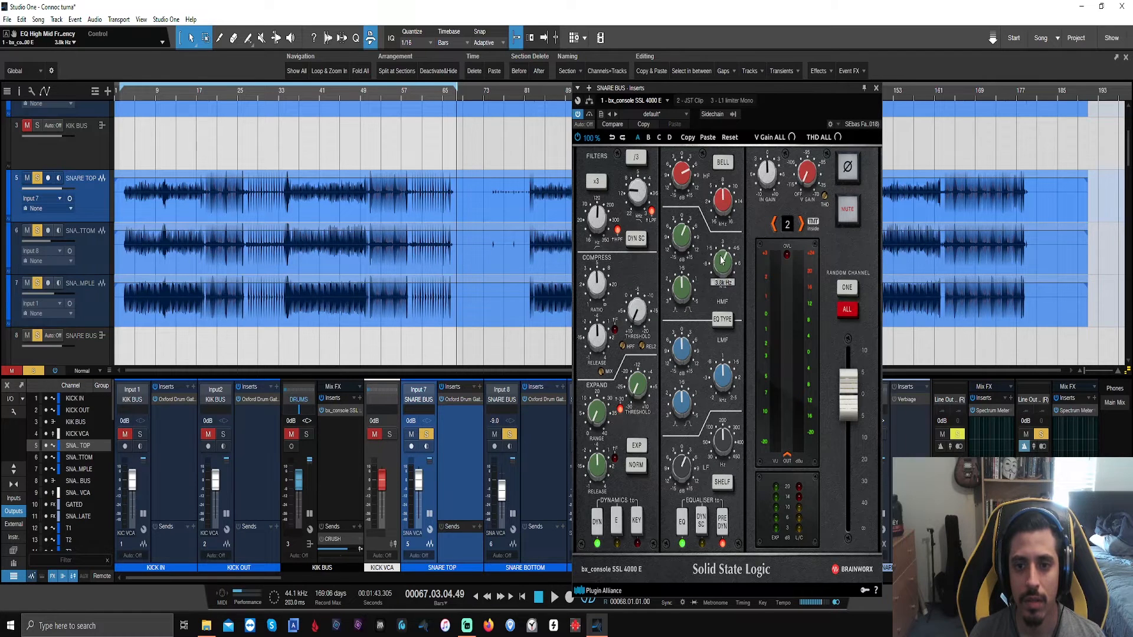
left_click(280, 102)
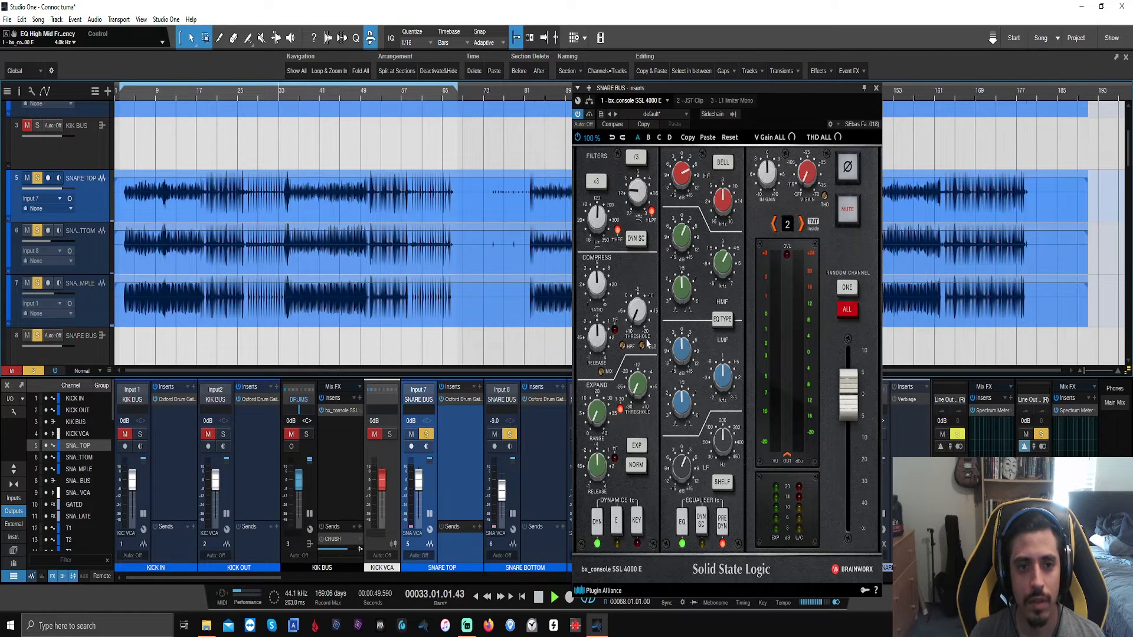
key("space")
left_click_drag(677, 254, 679, 234)
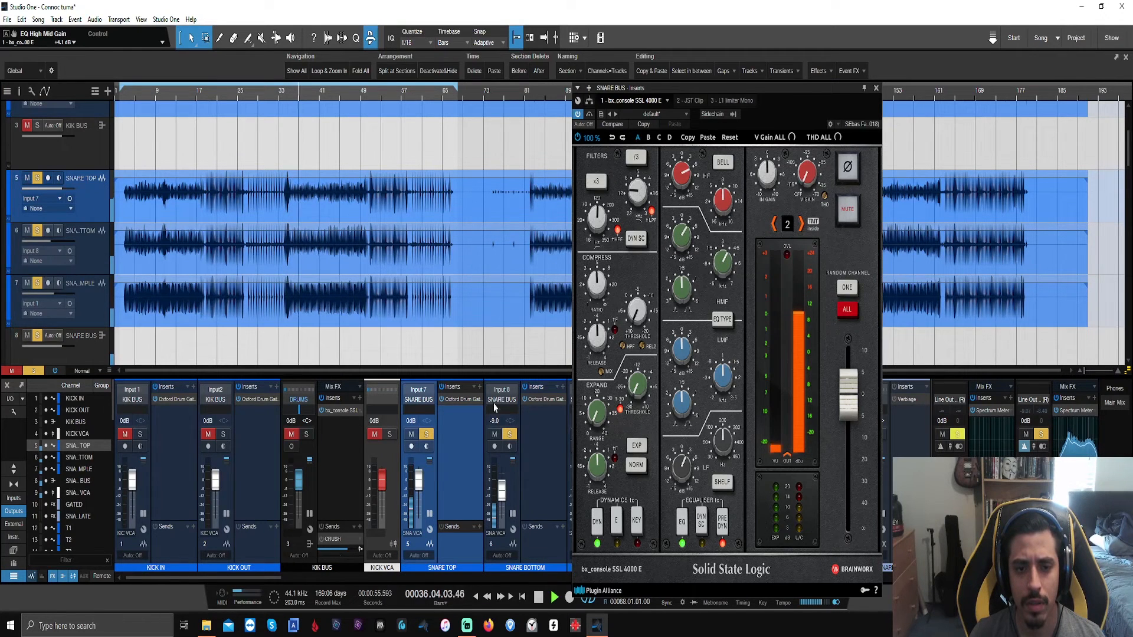
left_click_drag(535, 110, 475, 111)
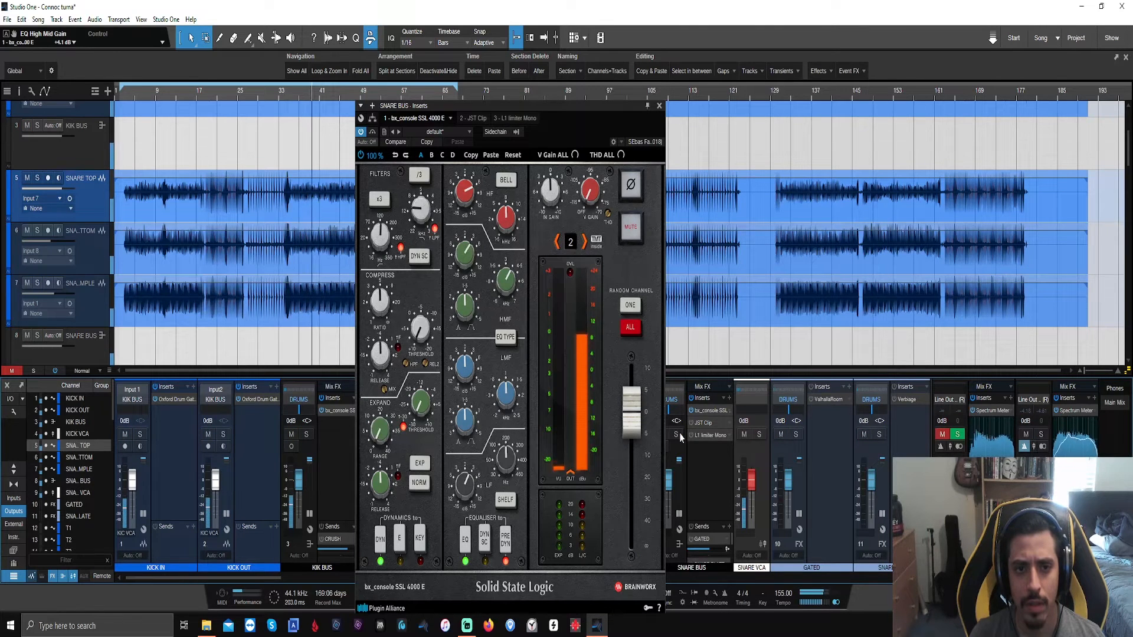
Step: Try a low-mid EQ cut of about -3.4 dB on SNARE BUS, moving its frequency to about 538 Hz and adjusting its bandwidth
mouse_move(462, 253)
left_mouse_down()
mouse_move(461, 265)
mouse_move(465, 239)
mouse_move(461, 278)
mouse_move(455, 249)
left_mouse_up()
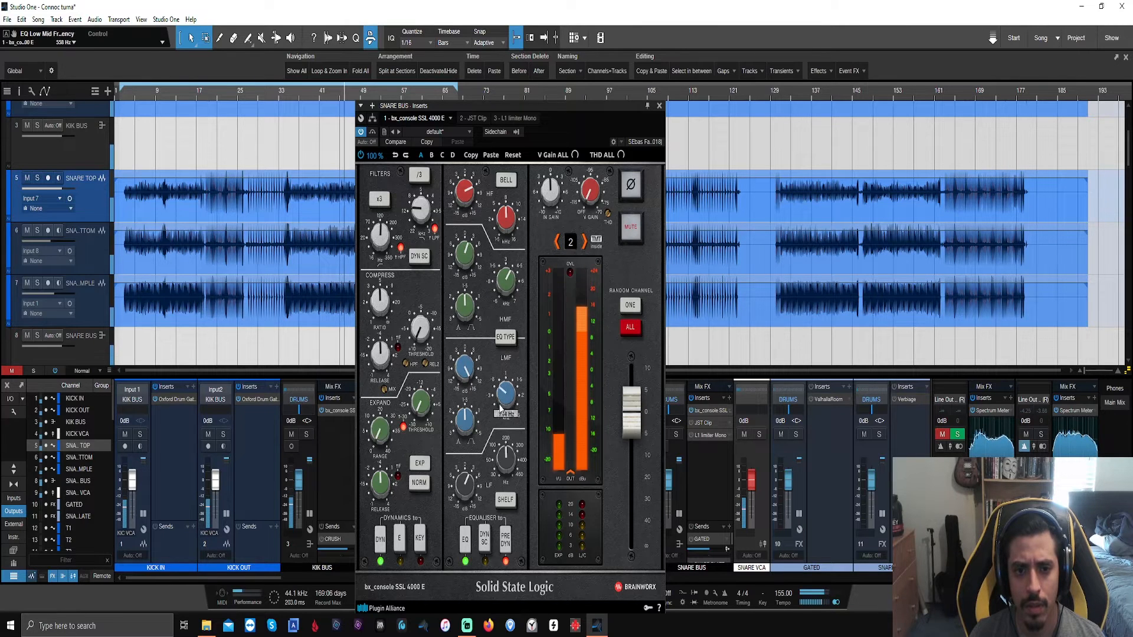
left_click_drag(500, 382, 462, 416)
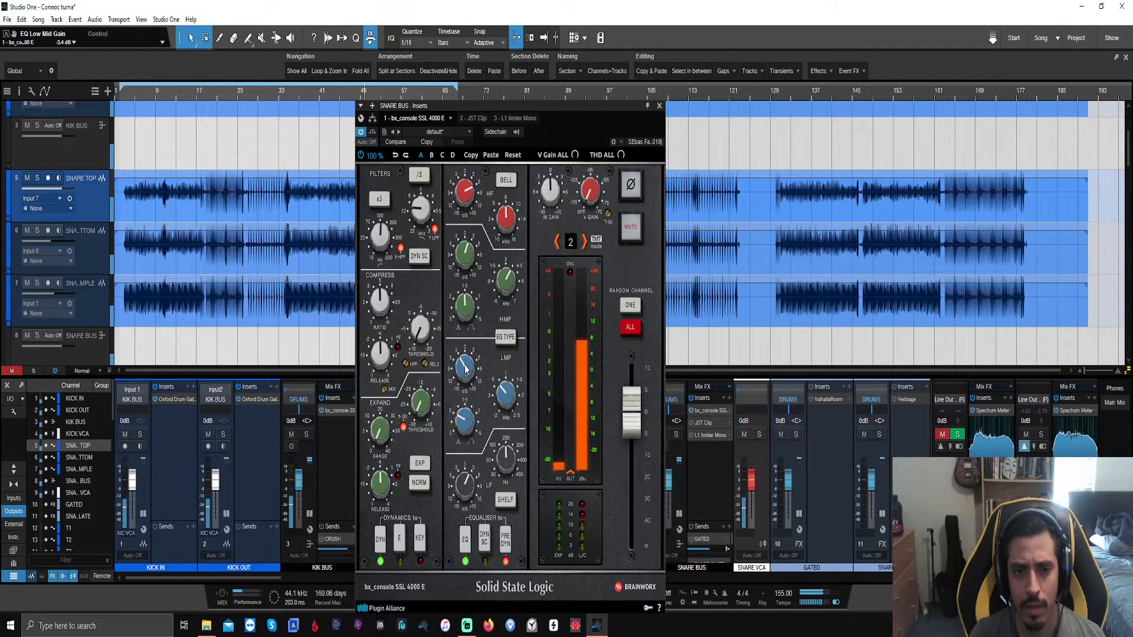
left_click_drag(467, 369, 468, 363)
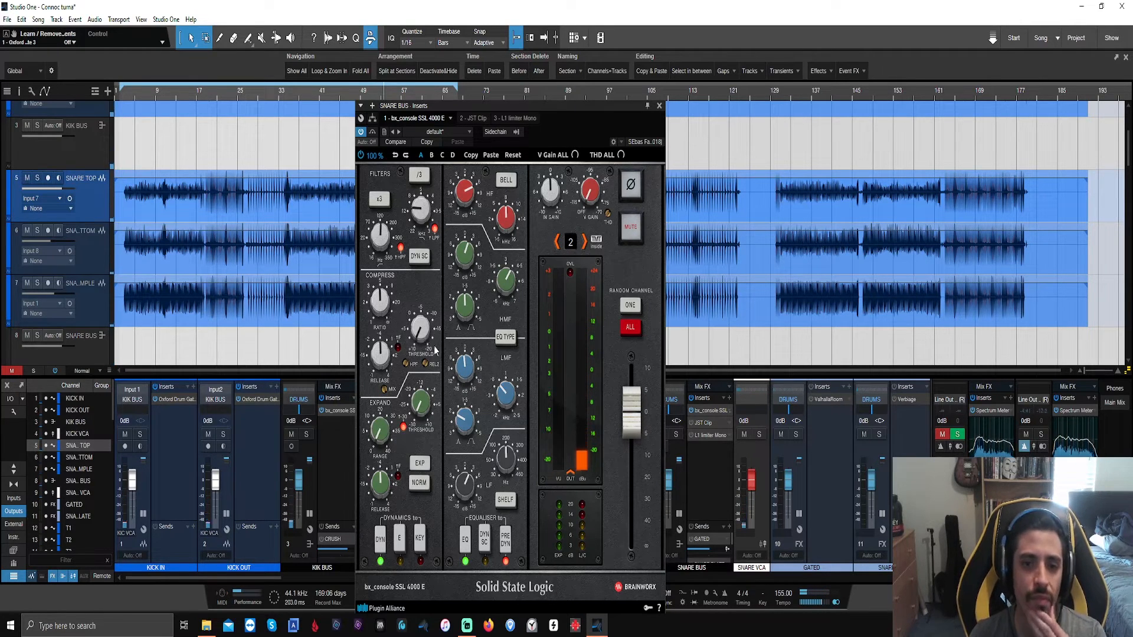
Step: Replay from about bar 33 with SNARE BUS soloed, sweep a +15.0 dB low-mid boost down to about 294 Hz, and set its gain to about -0.5 dB
left_click_drag(519, 108, 635, 123)
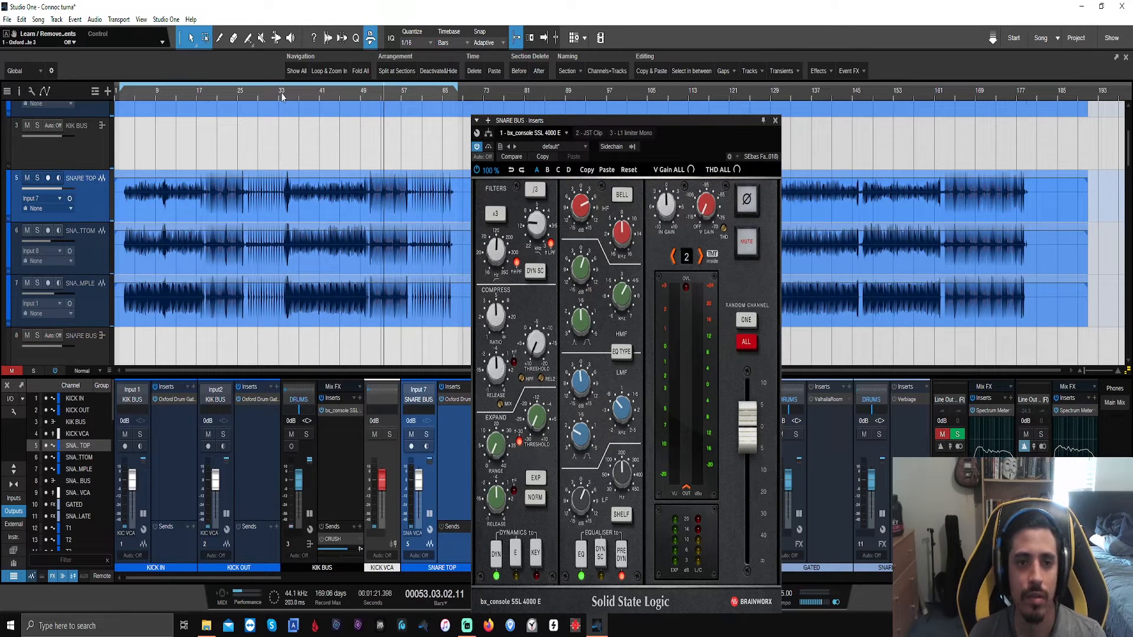
left_click(283, 98)
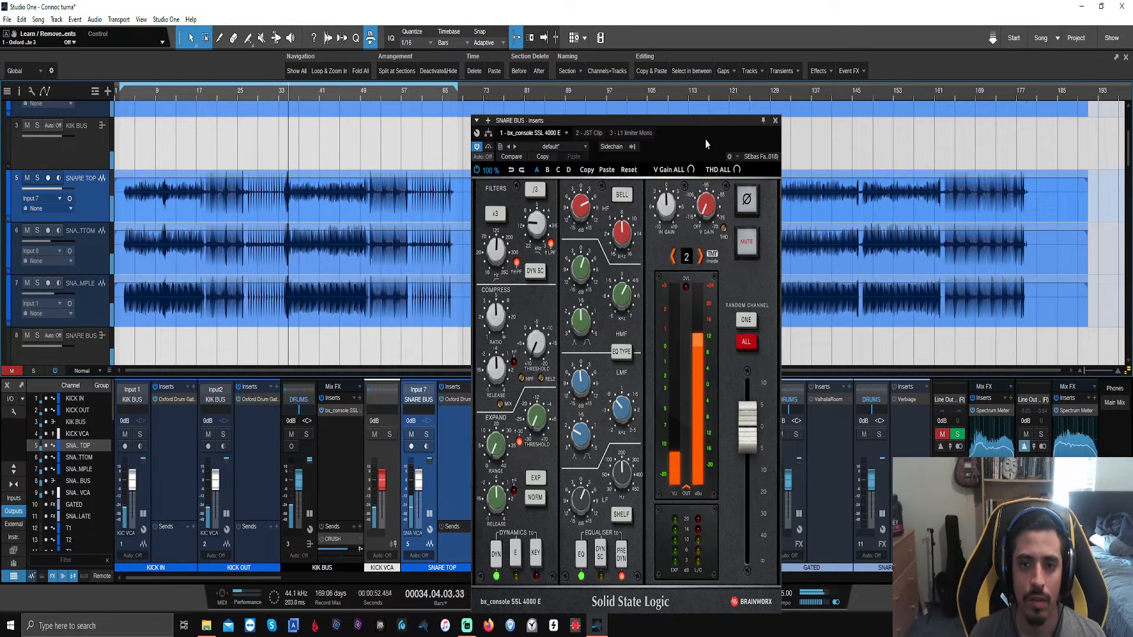
left_click_drag(706, 139, 434, 137)
left_click(676, 435)
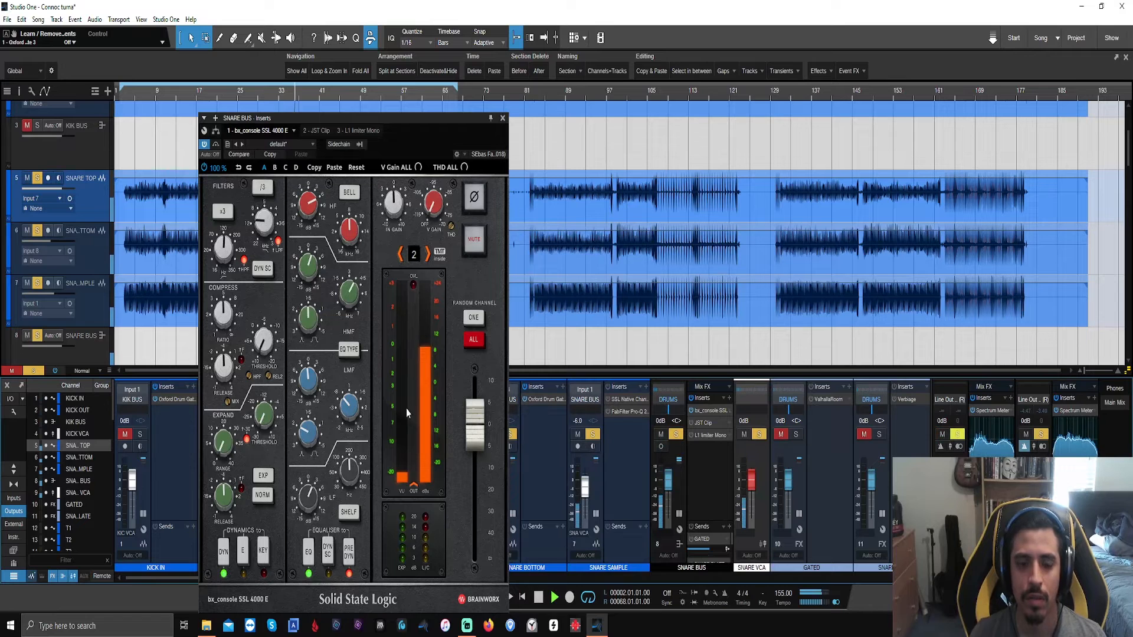
left_click_drag(310, 381, 311, 334)
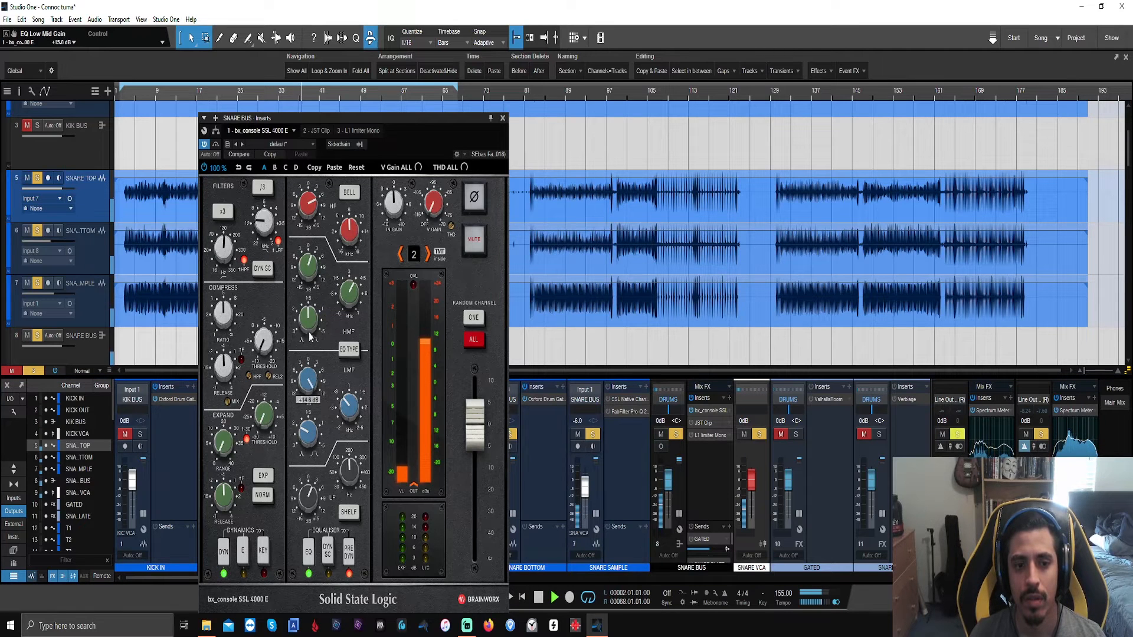
left_click_drag(348, 407, 341, 418)
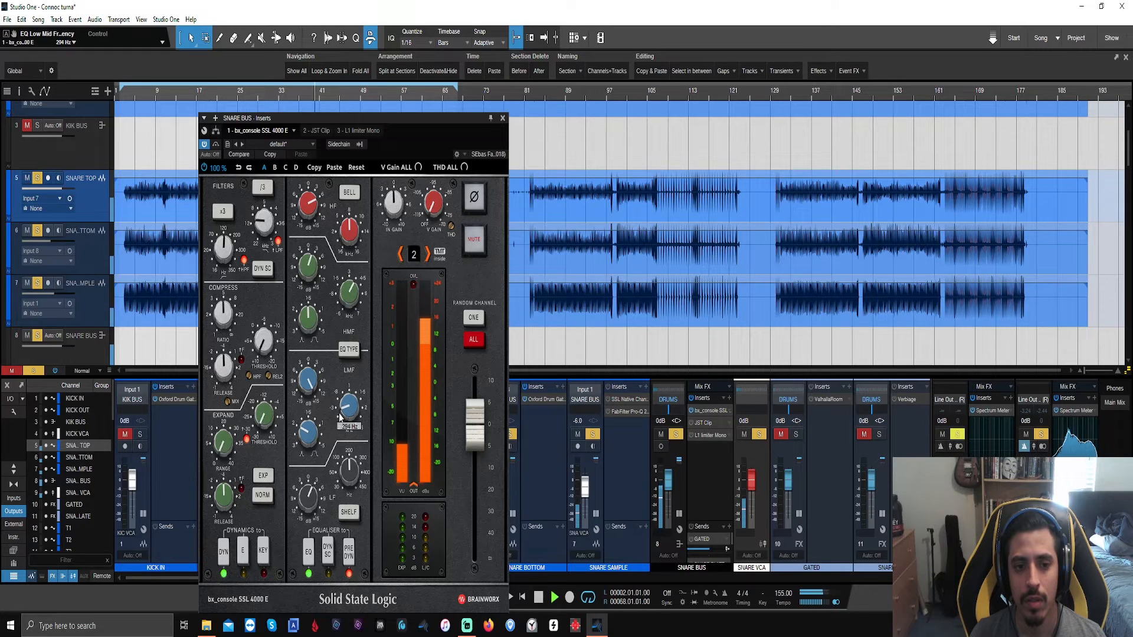
mouse_move(307, 381)
left_mouse_down()
mouse_move(300, 441)
mouse_move(311, 389)
left_mouse_up()
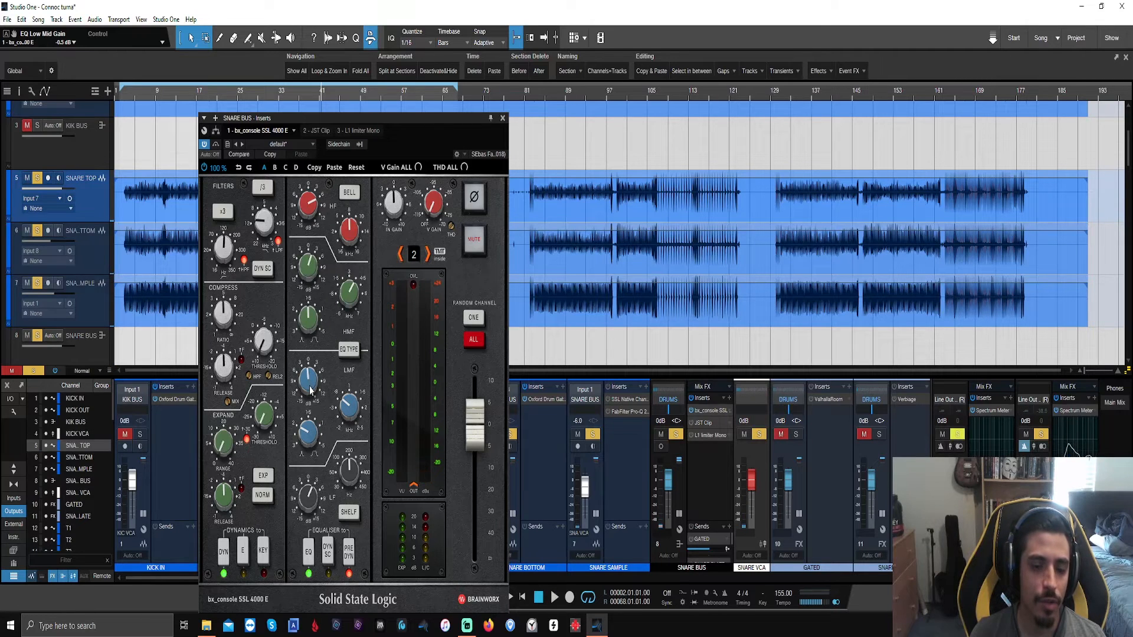
Step: Boost SNARE BUS's low EQ to about +6.7 dB during playback, compare its bell and shelf shapes, and keep the shelf
left_click_drag(308, 496, 311, 503)
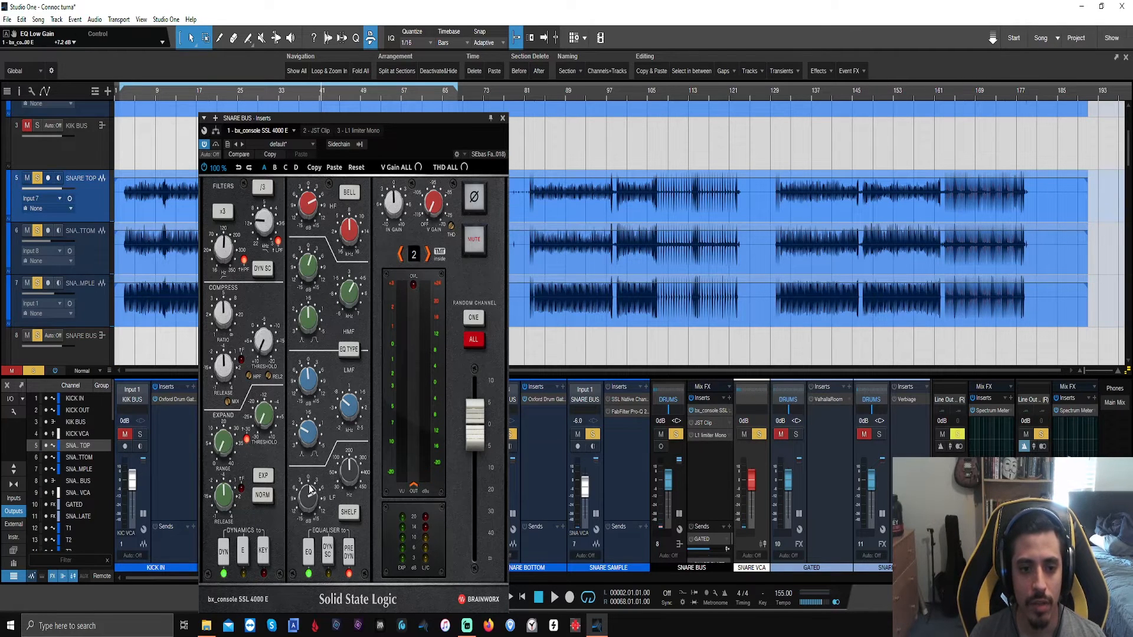
key("space")
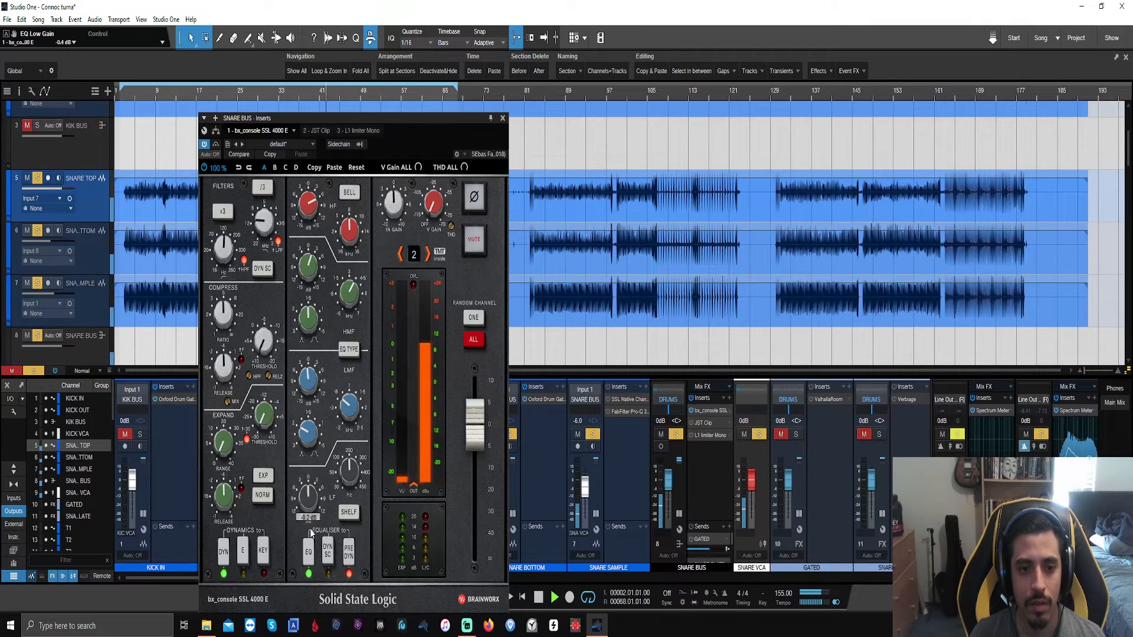
left_click_drag(312, 510, 312, 505)
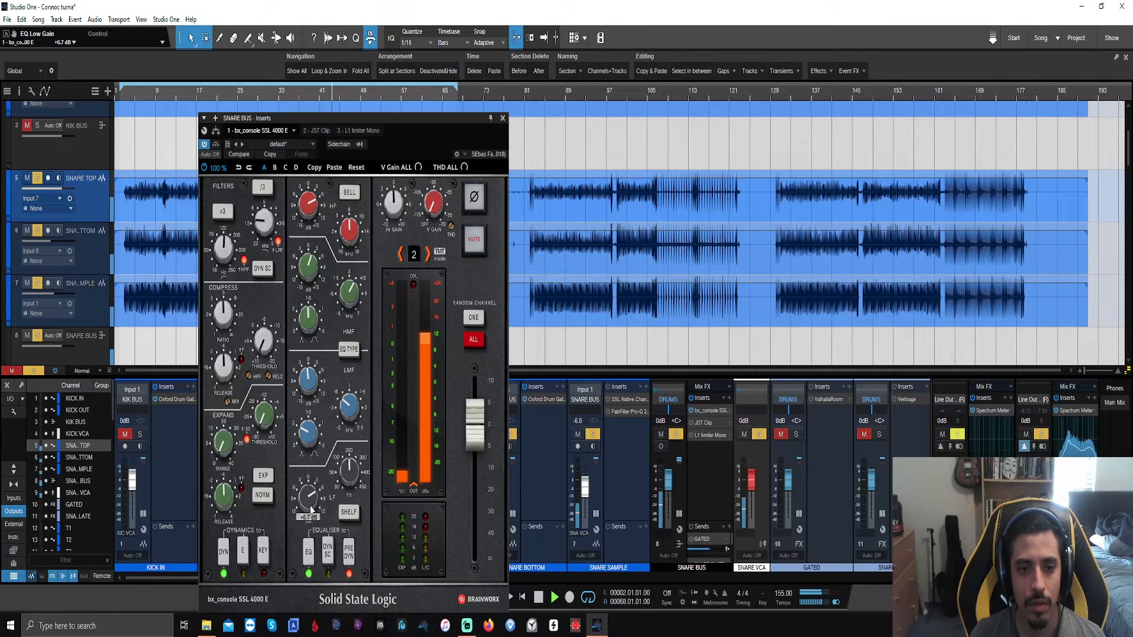
left_click(349, 512)
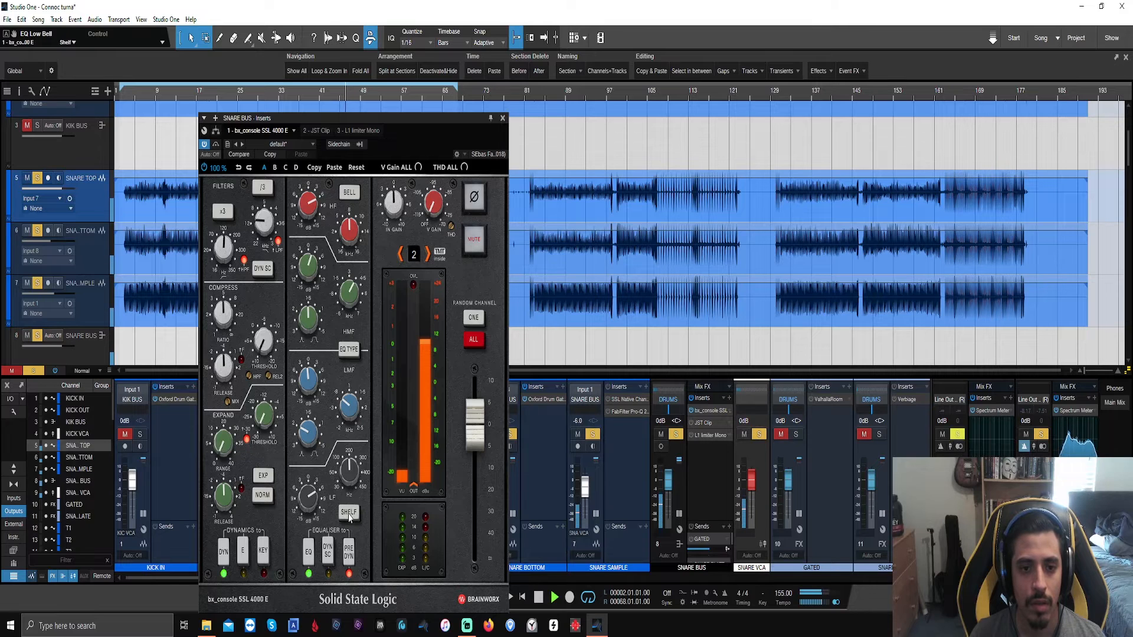
left_click(349, 513)
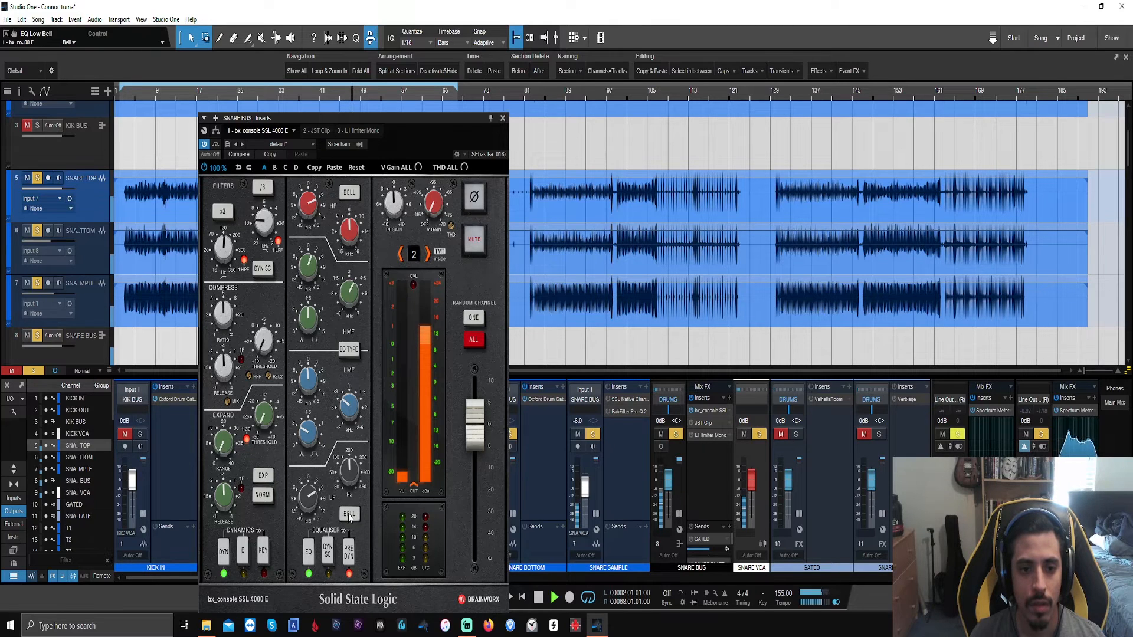
left_click(348, 514)
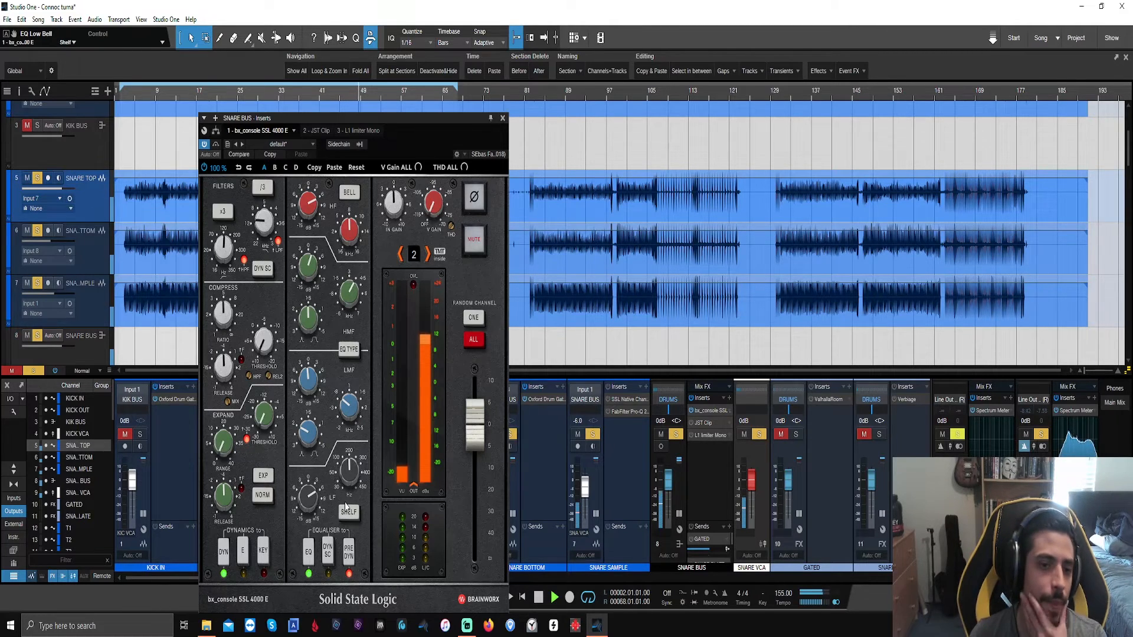
Step: Reposition the SNARE BUS plug-in window to uncover the snare channels in the mixer, and stop playback
left_click_drag(417, 120, 614, 94)
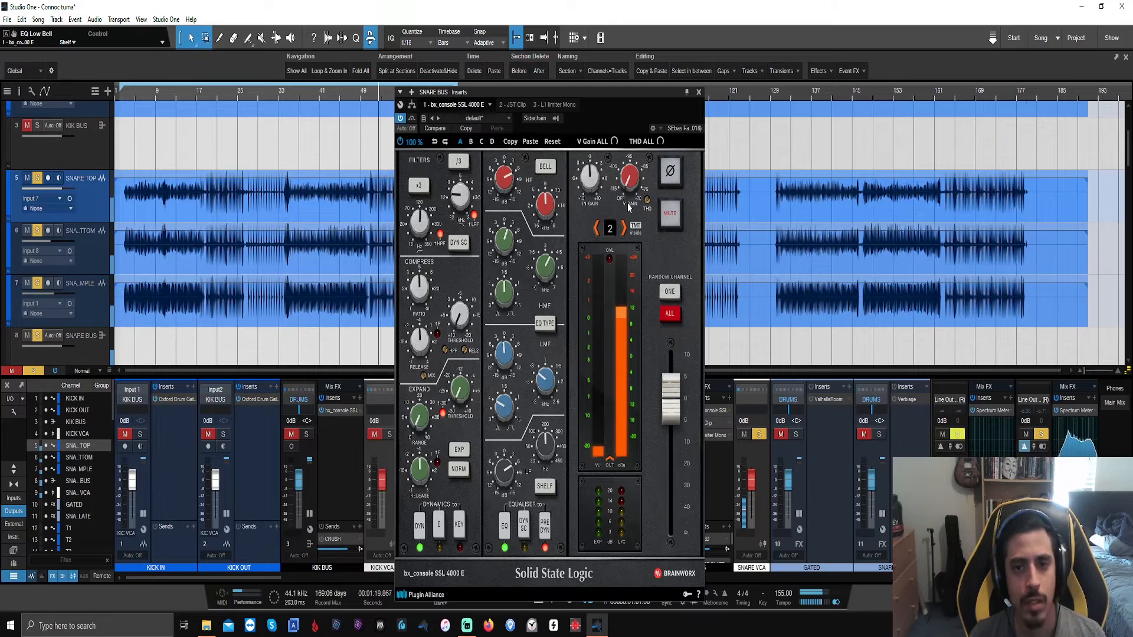
mouse_move(647, 204)
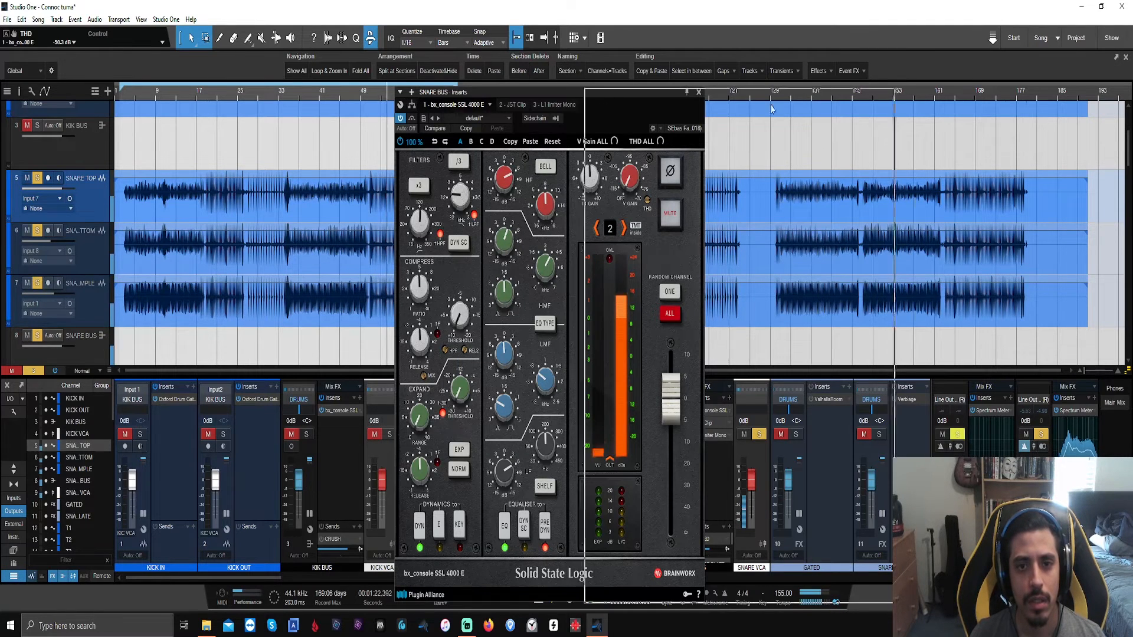
left_click_drag(562, 92, 830, 80)
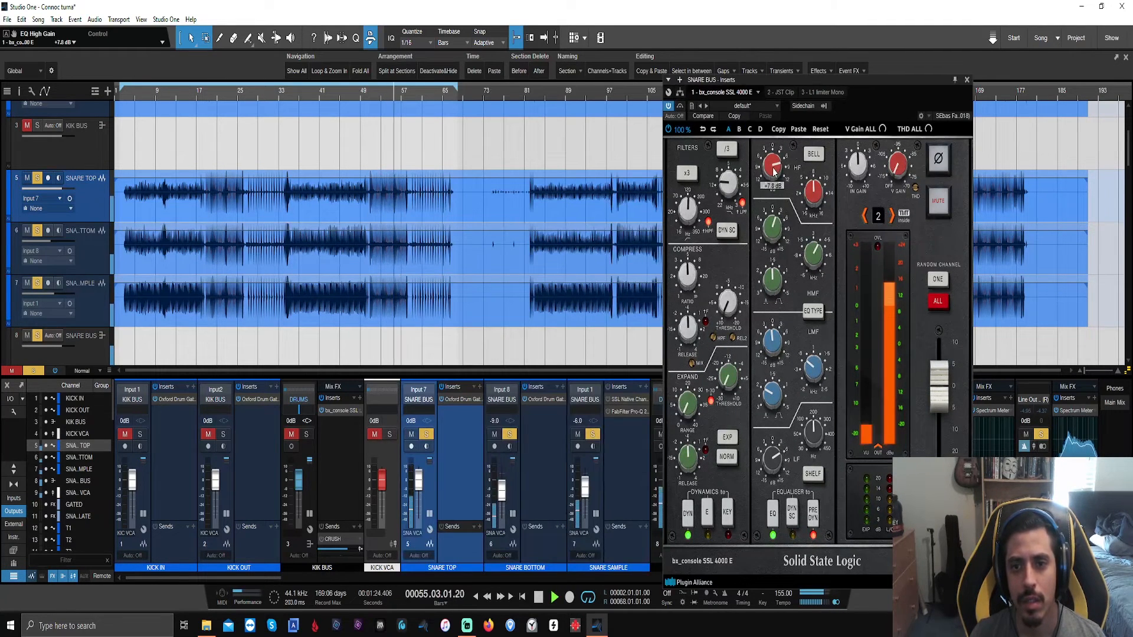
left_click_drag(919, 84, 552, 94)
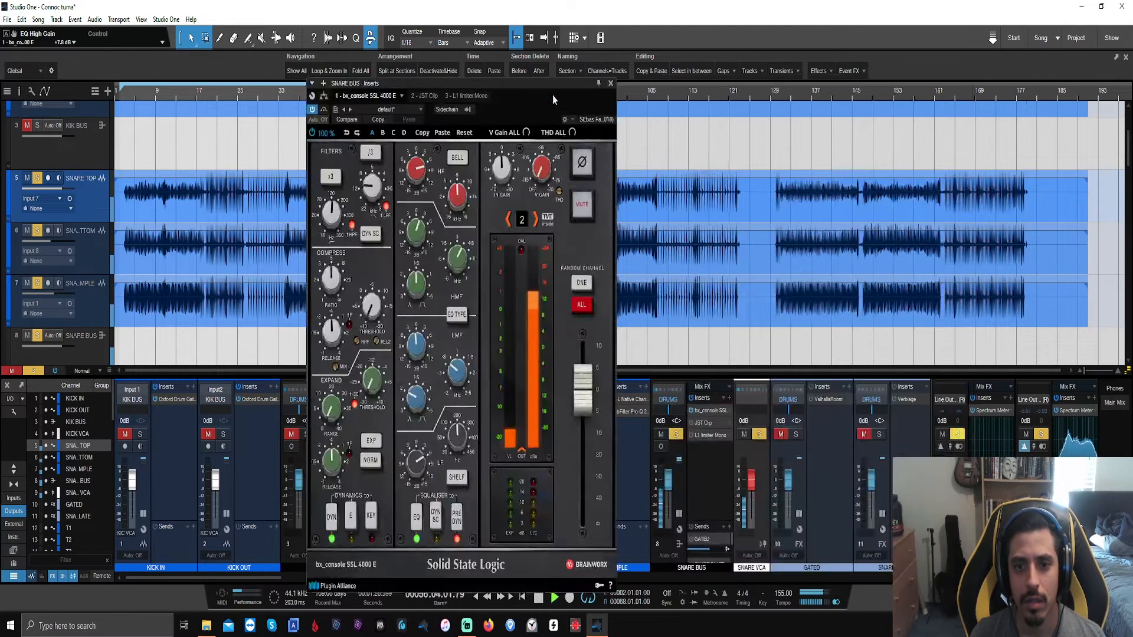
key("space")
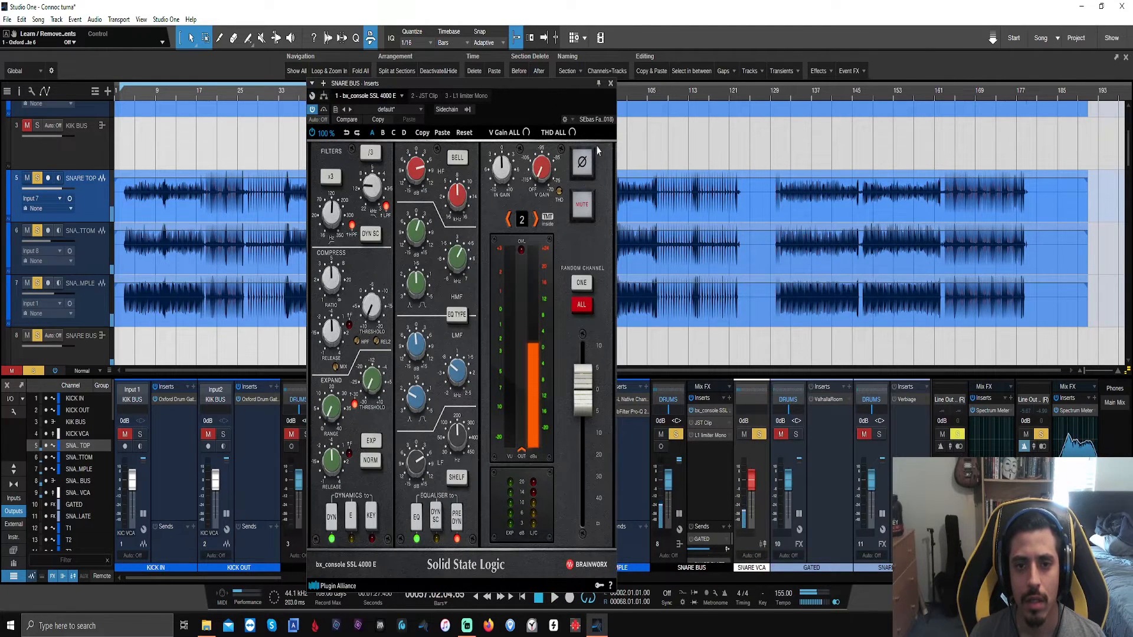
left_click_drag(576, 95, 940, 82)
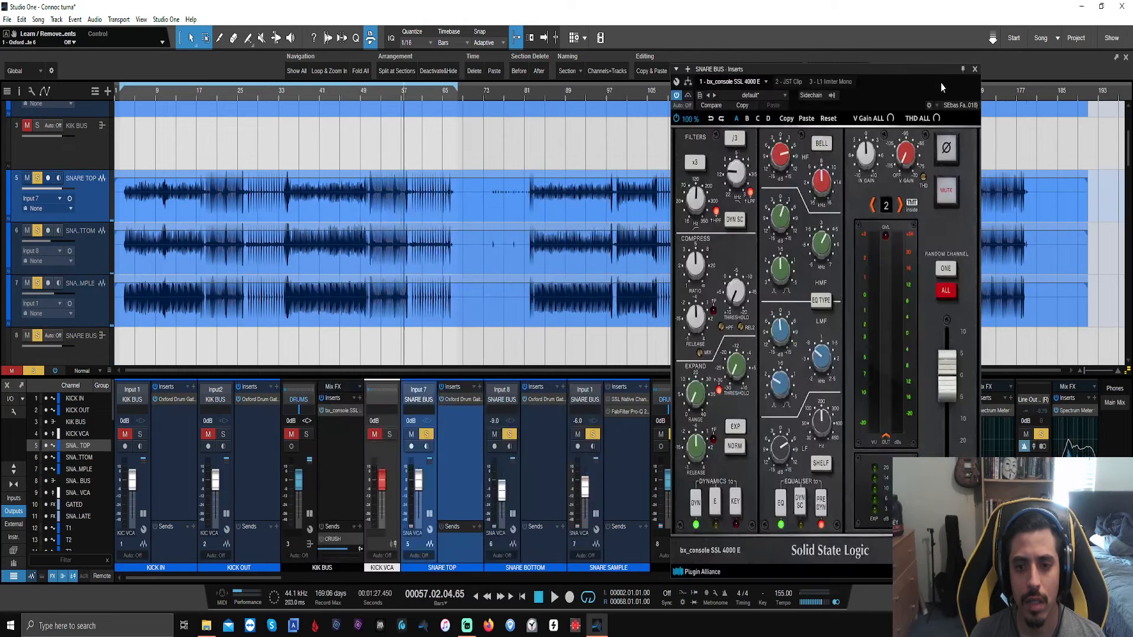
Step: Route SNARE SAMPLE's output directly to DRUMS and play it soloed without the other snare channels
left_click(583, 406)
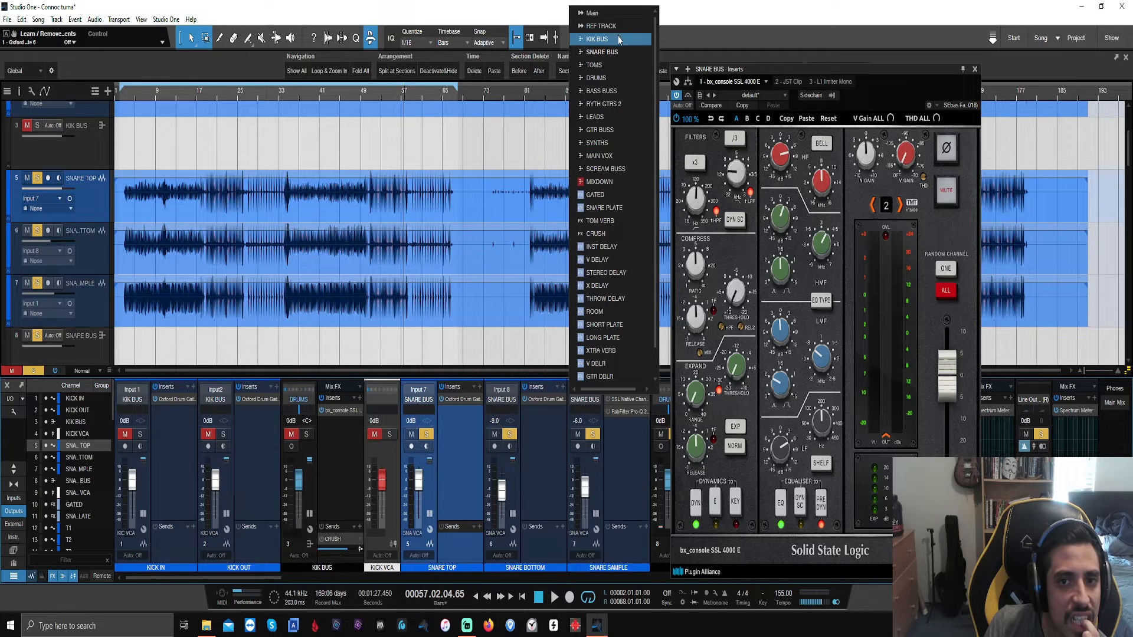
left_click(608, 78)
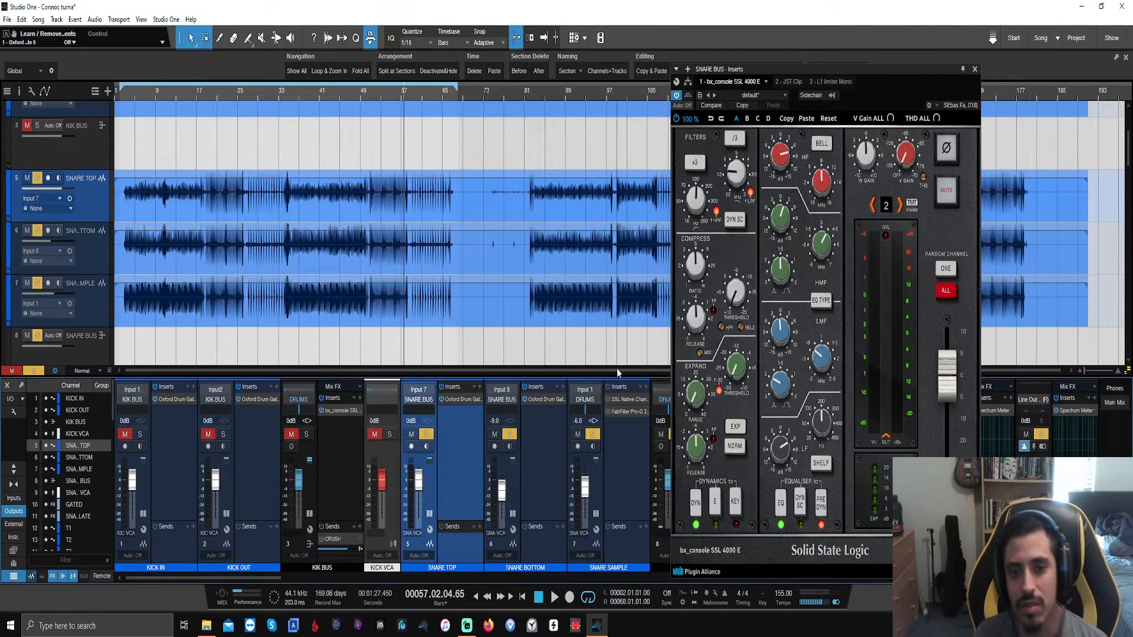
left_click(627, 453)
scroll(262, 218, "down", 1)
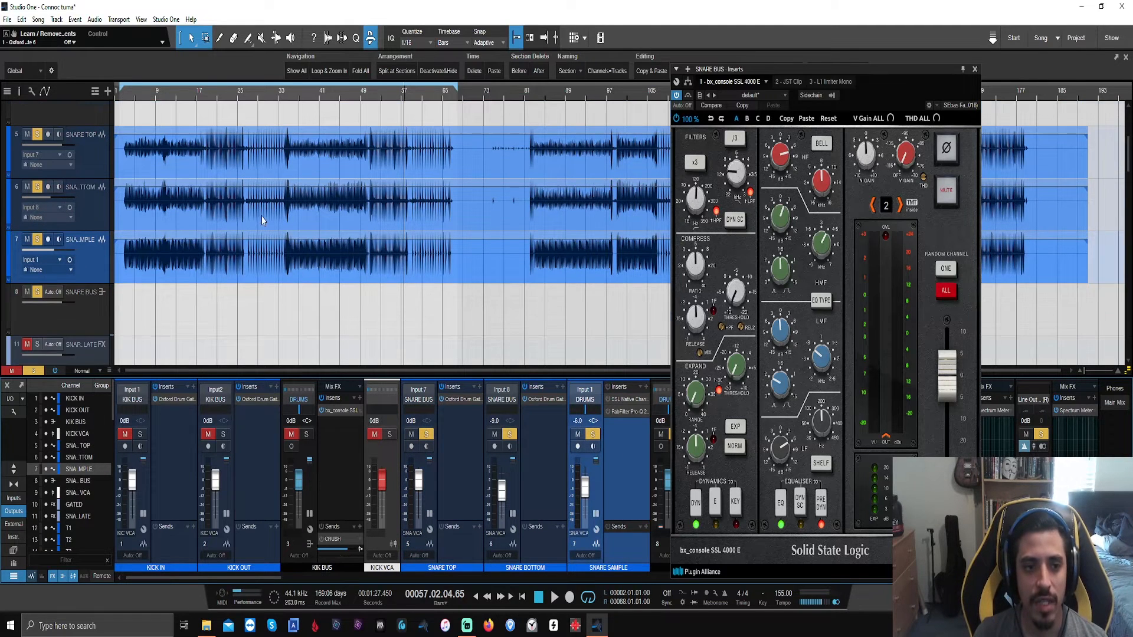
scroll(345, 287, "up", 1)
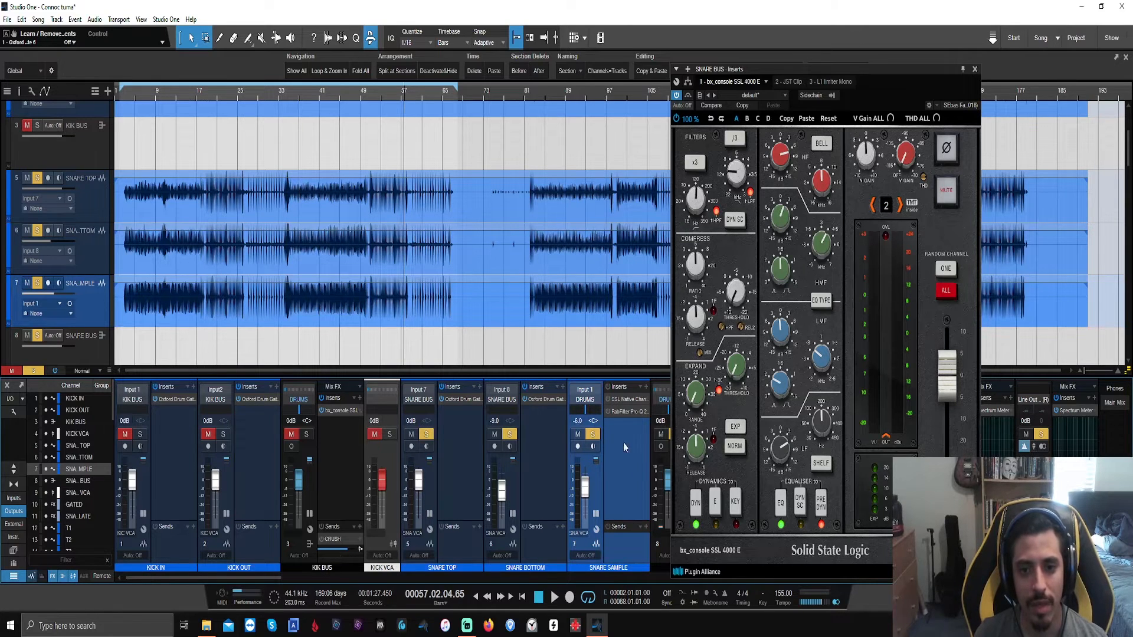
left_click(661, 435)
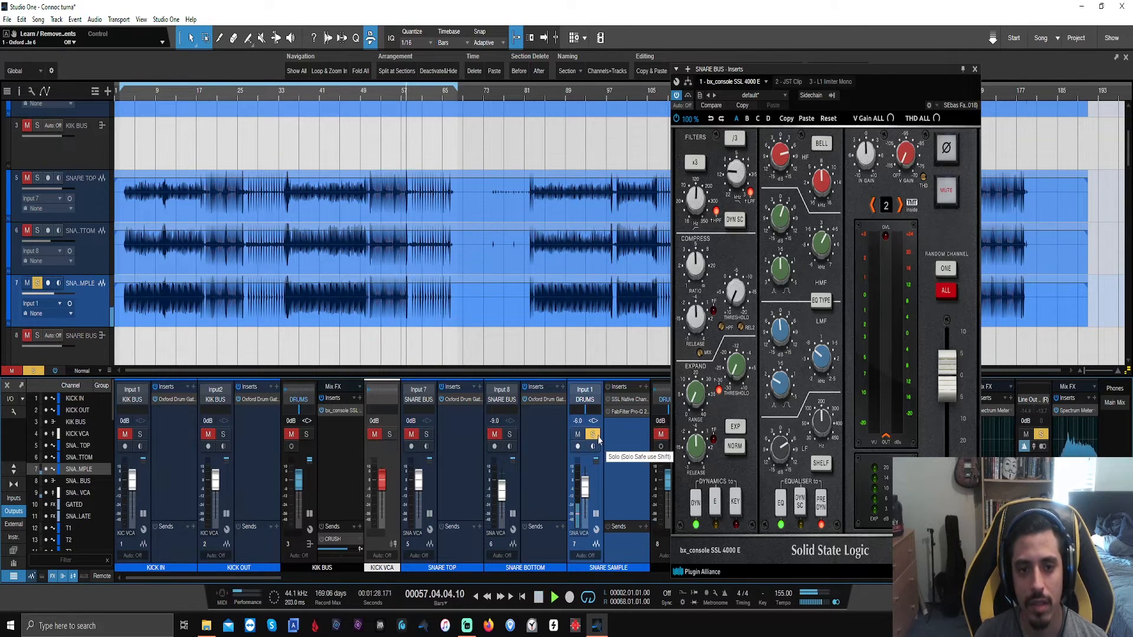
Step: Open SNARE SAMPLE's SSL channel strip, try a 20.0 dB high EQ boost, and compare the plug-in bypassed and active
left_click(623, 400)
left_click_drag(697, 230, 705, 112)
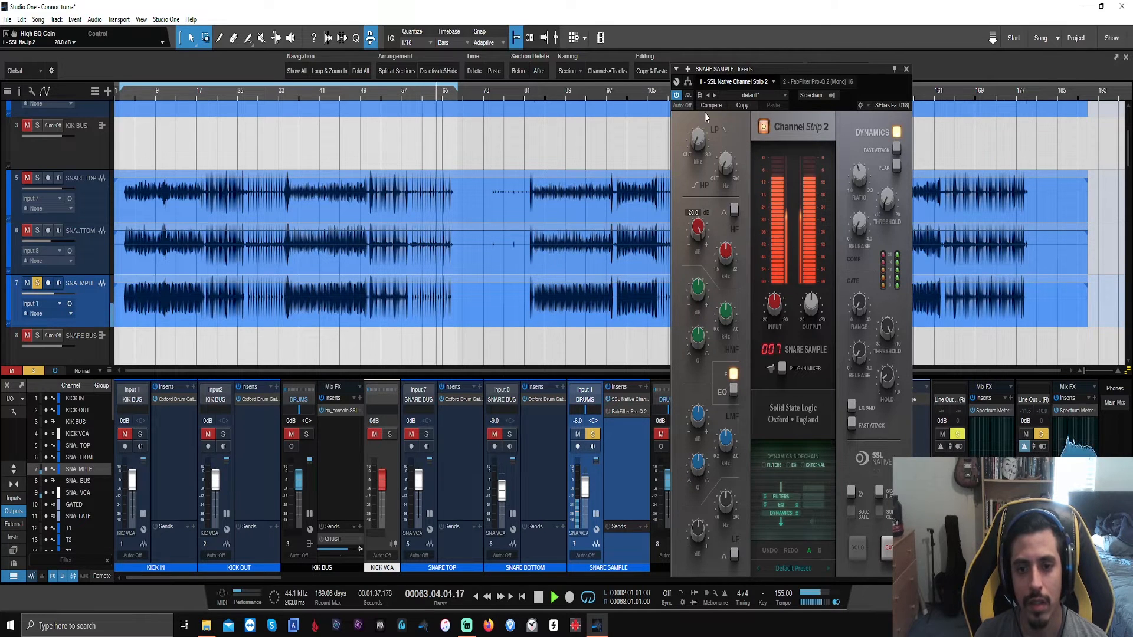
left_click(631, 401)
left_click(631, 401)
left_click(762, 127)
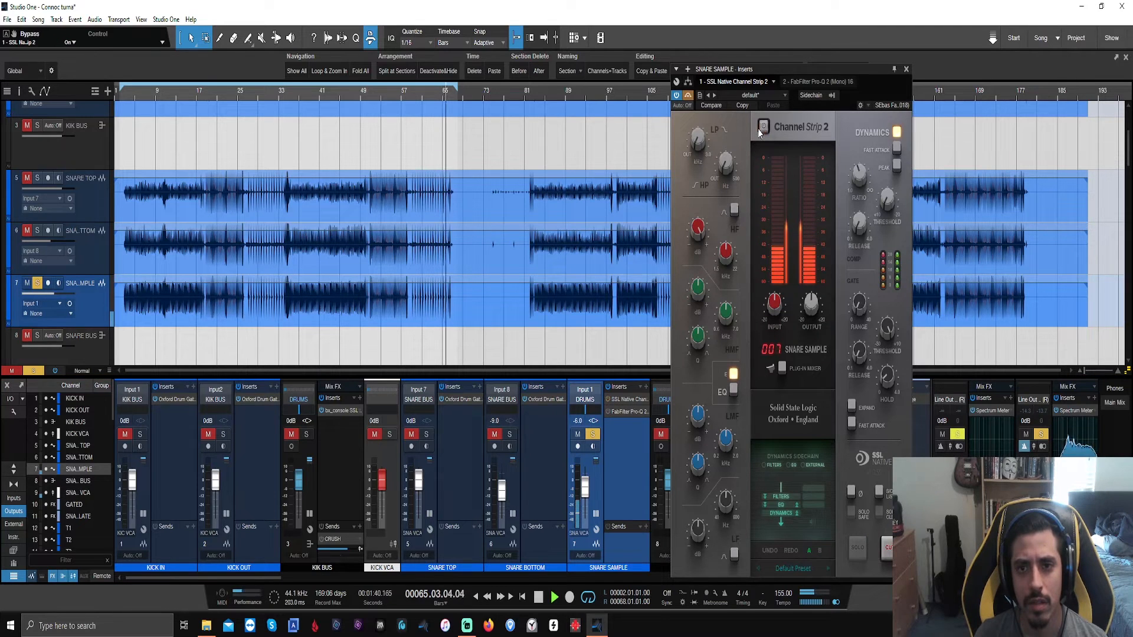
left_click(762, 127)
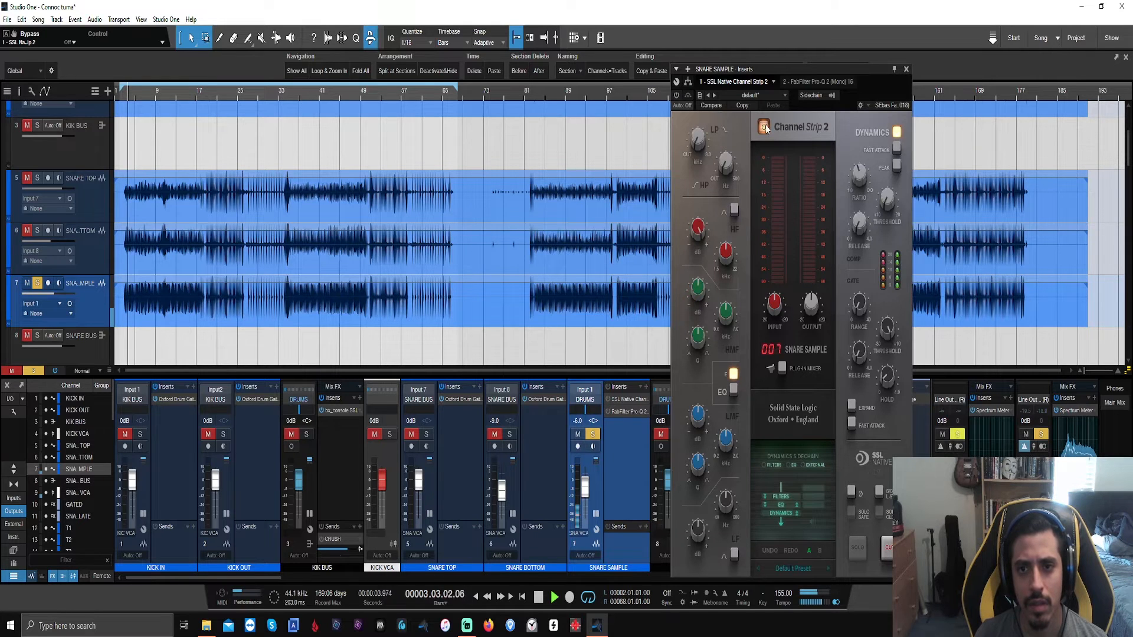
left_click(676, 96)
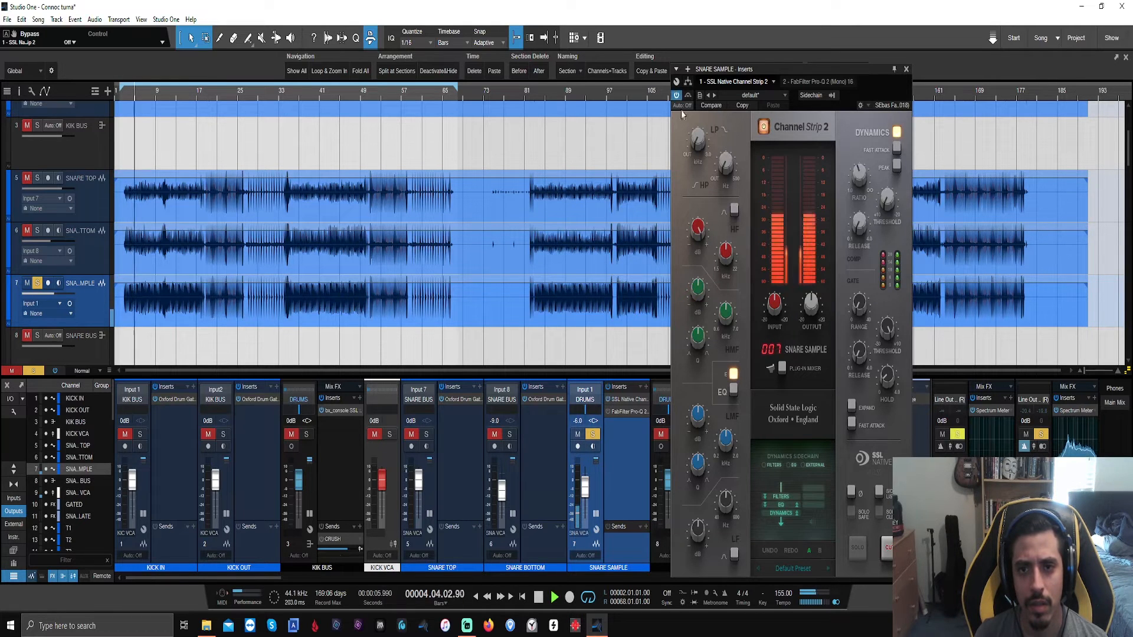
Step: Enable SNARE SAMPLE's channel strip EQ, set its high gain to about 6.5 dB, and boost the lows around 185 Hz
left_click(735, 395)
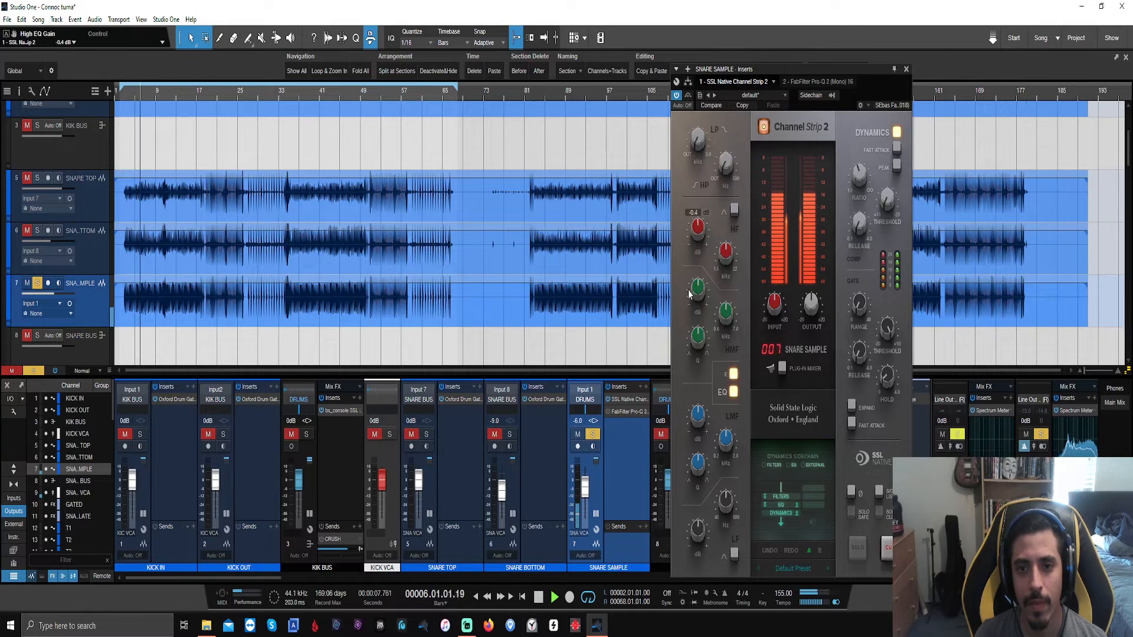
left_click_drag(689, 266, 685, 265)
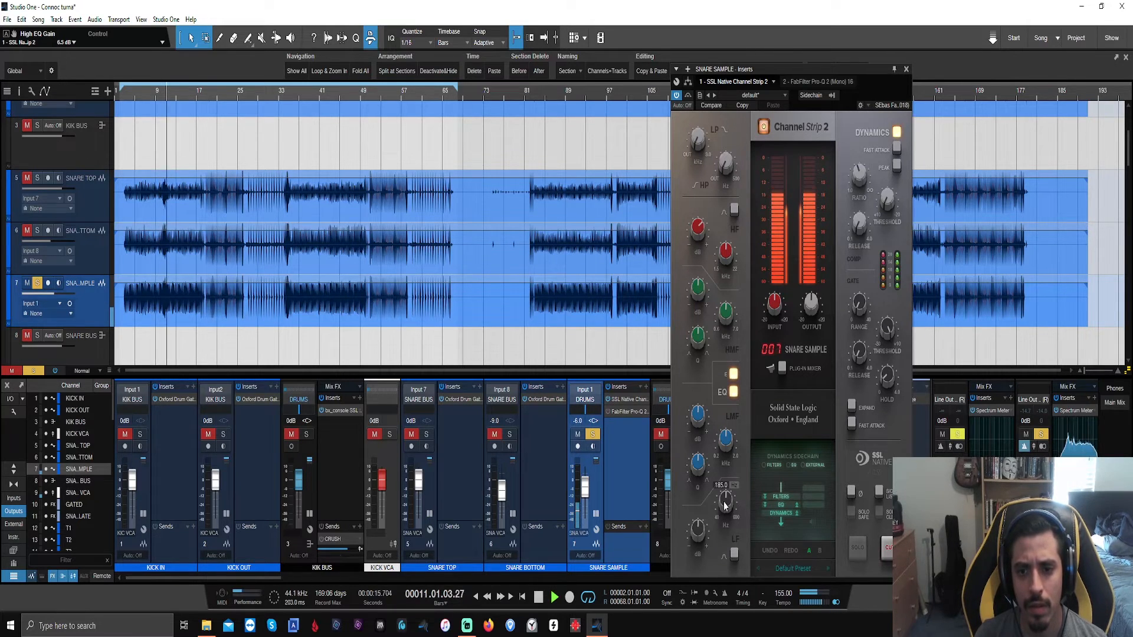
mouse_move(704, 525)
left_mouse_down()
mouse_move(698, 491)
mouse_move(699, 508)
left_mouse_up()
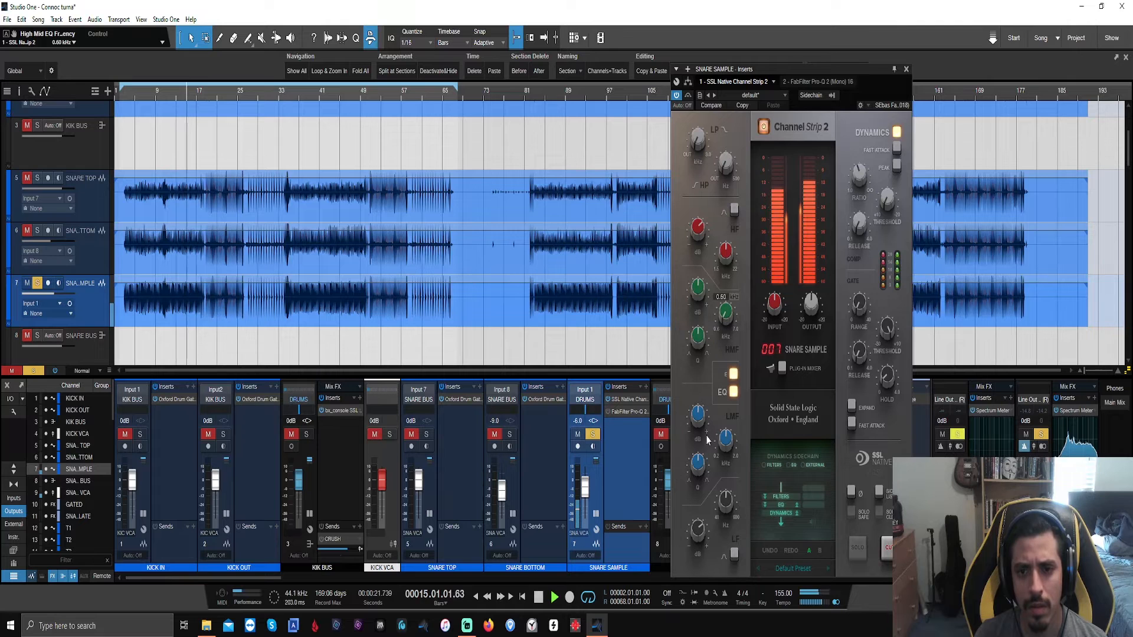
Step: Set SNARE SAMPLE's high-mid EQ to about 0.60 kHz, test a 20.0 dB boost, cut it by about 11.3 dB, and raise the low-mids
left_click_drag(697, 289, 713, 246)
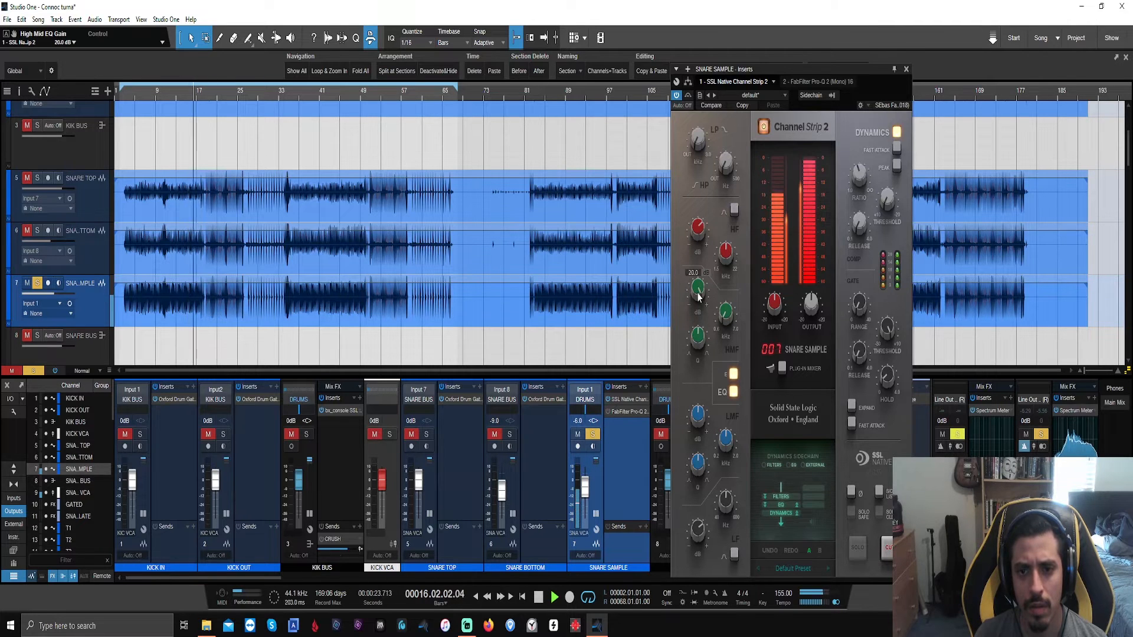
left_click_drag(689, 366, 687, 391)
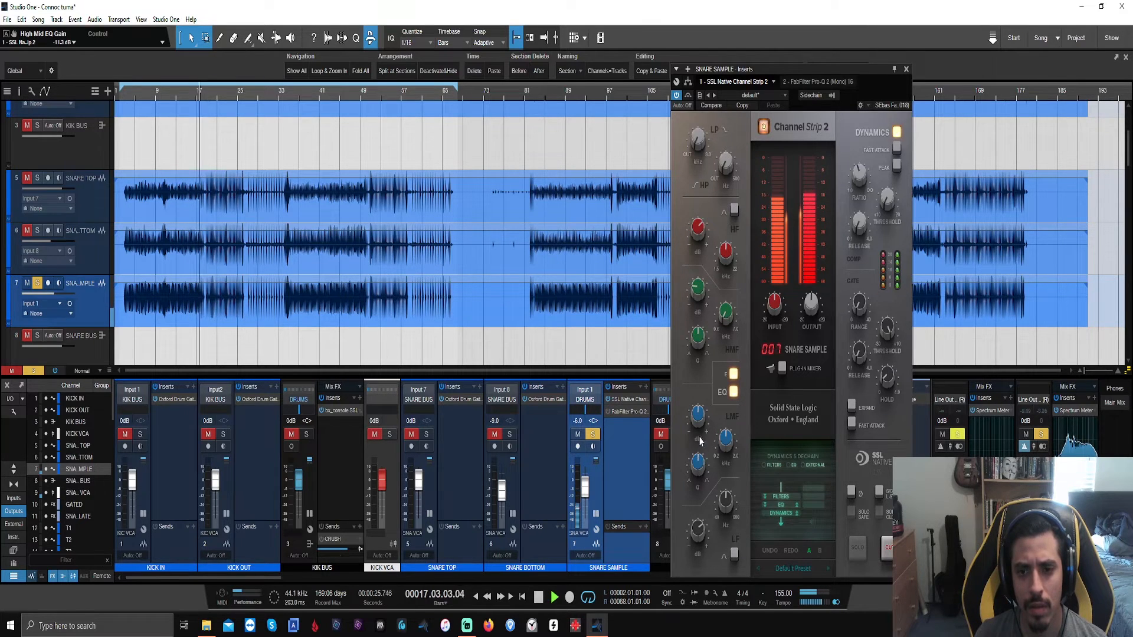
left_click_drag(698, 416, 700, 400)
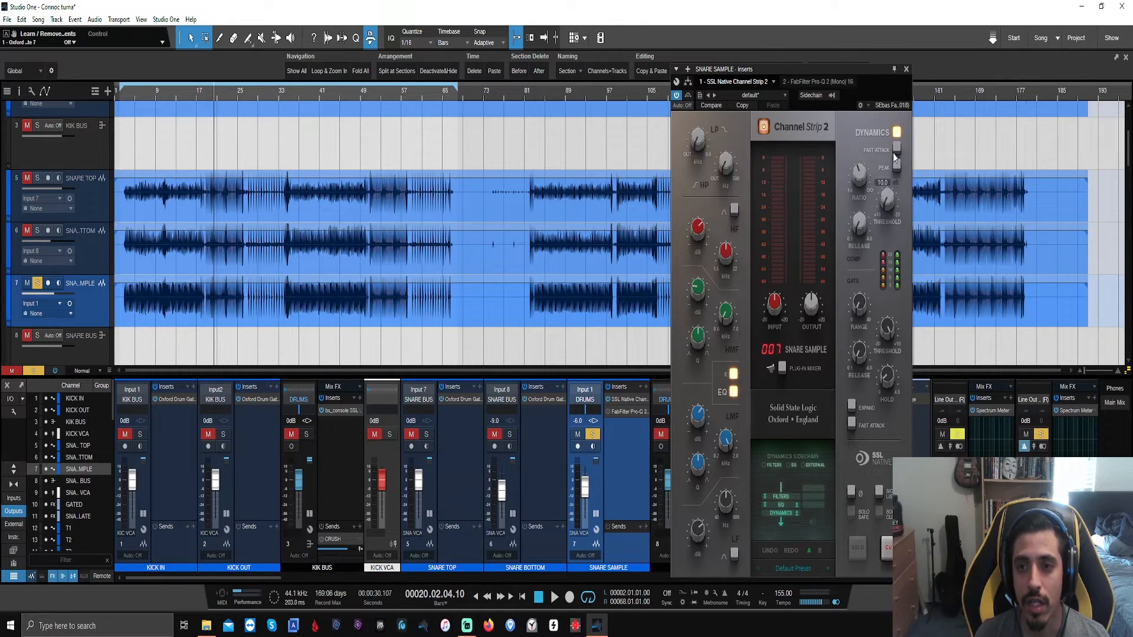
Step: Set SNARE SAMPLE's compressor threshold to about -11.7 dB and output trim to about -6.0 dB, comparing the plug-in off and on
key("space")
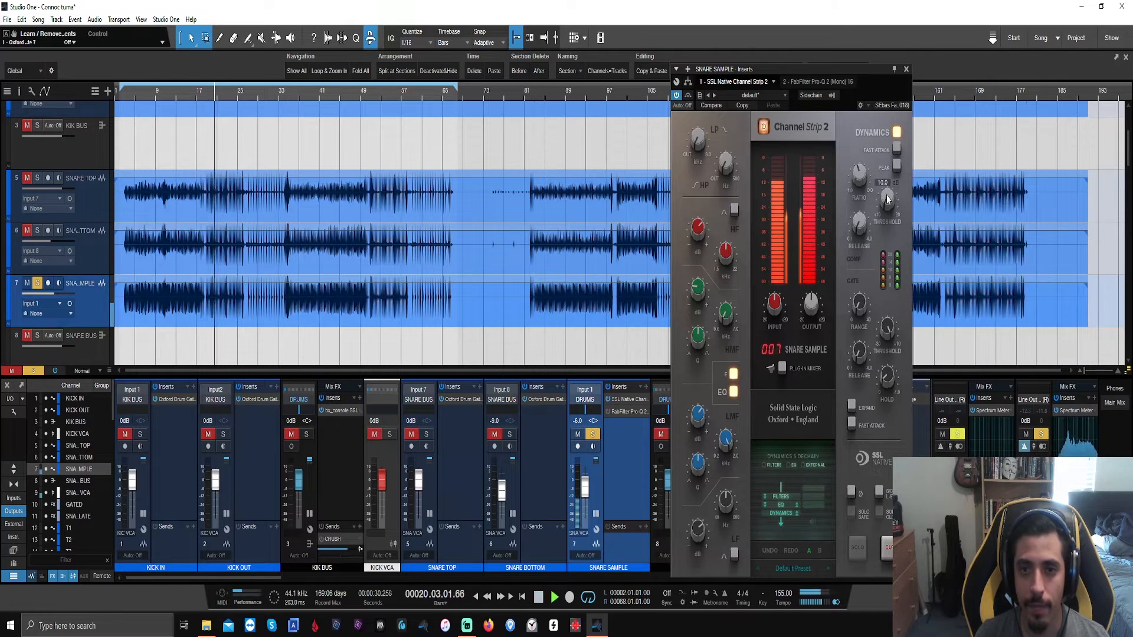
left_click_drag(886, 195, 884, 89)
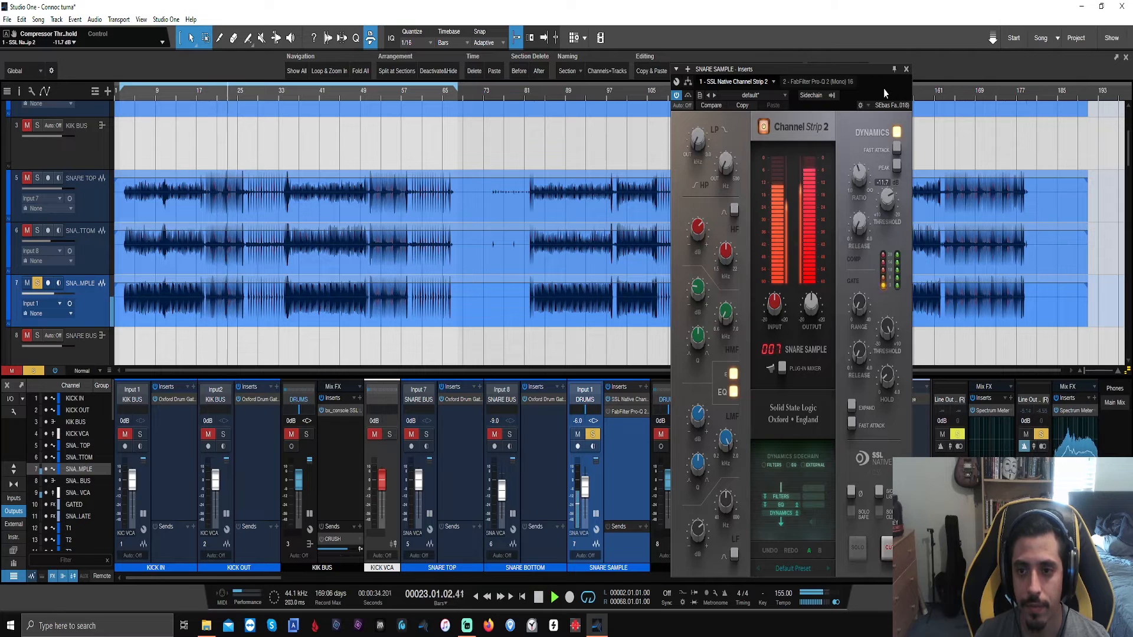
left_click(814, 301)
left_click_drag(814, 301, 814, 319)
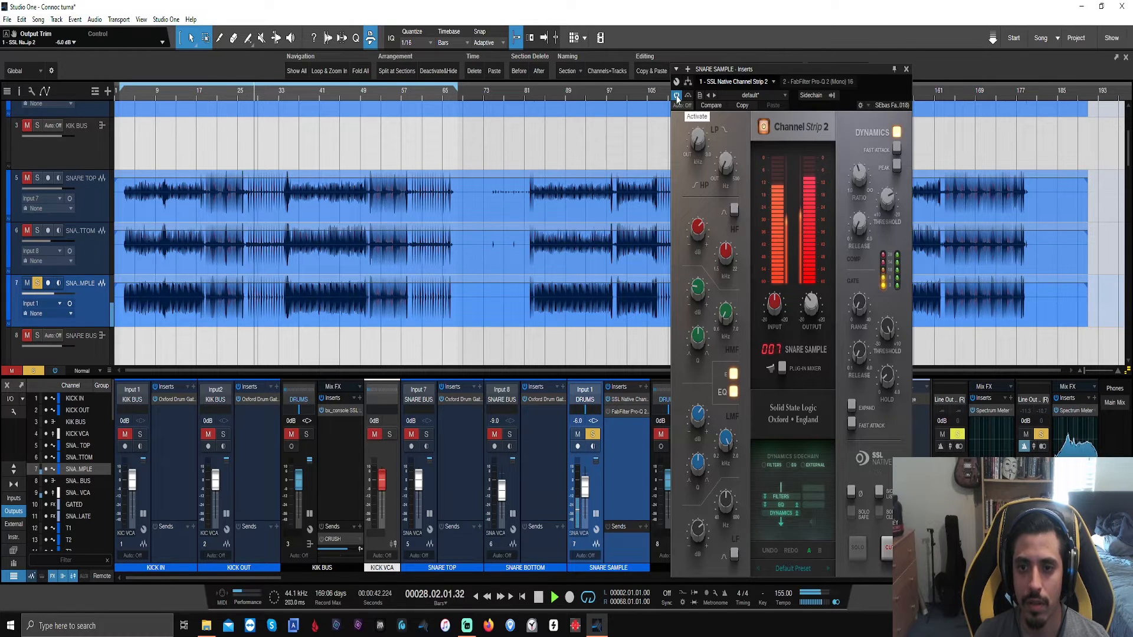
left_click(677, 95)
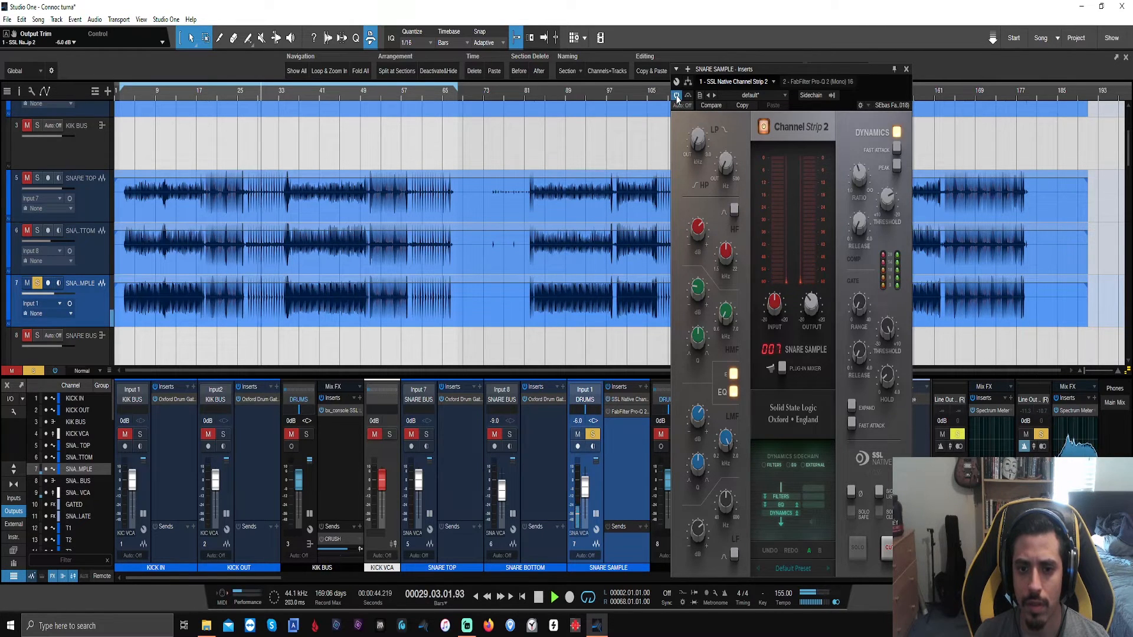
left_click(677, 96)
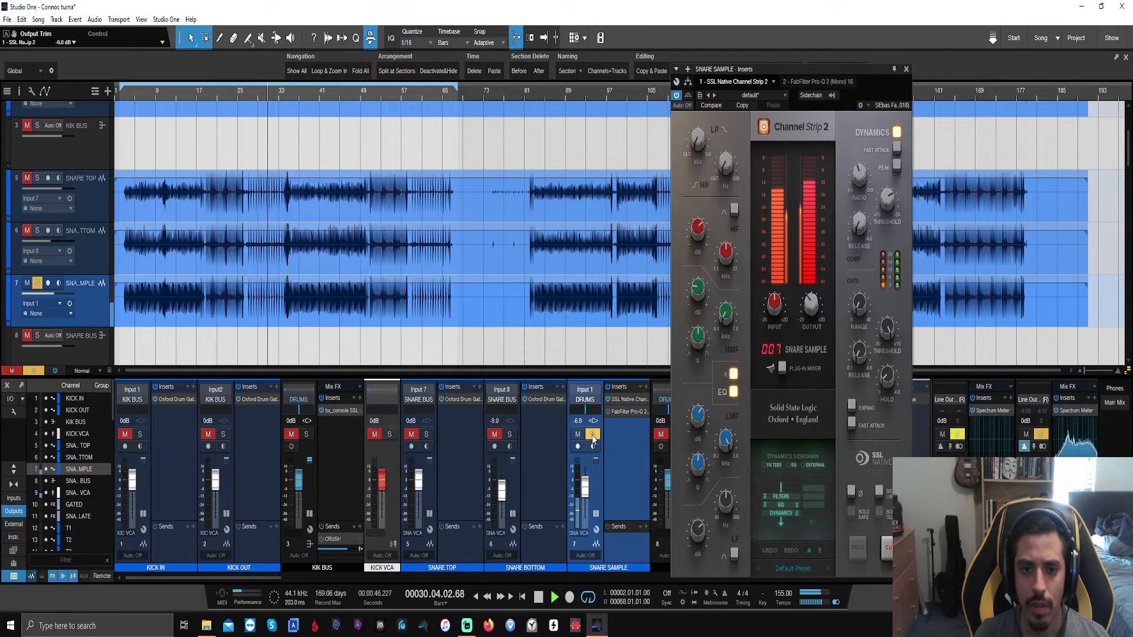
Step: Clear SNARE SAMPLE's solo and replay the full mix from about bar 11, moving the plug-in window clear of the SNARE BUS channel
key("space")
left_click(592, 435)
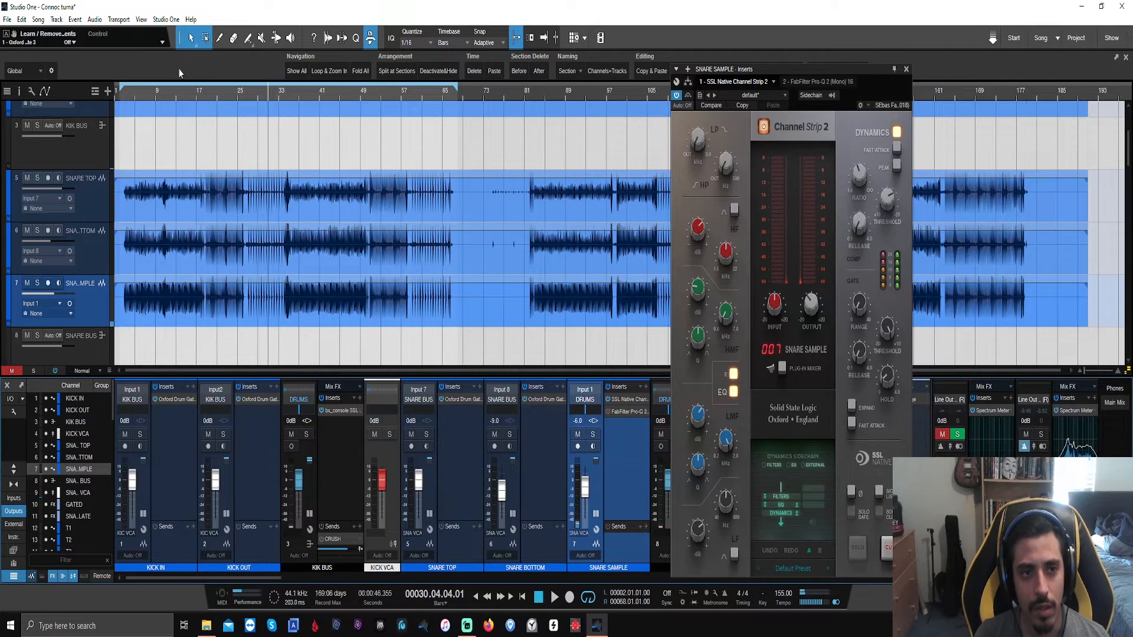
left_click(168, 95)
key("space")
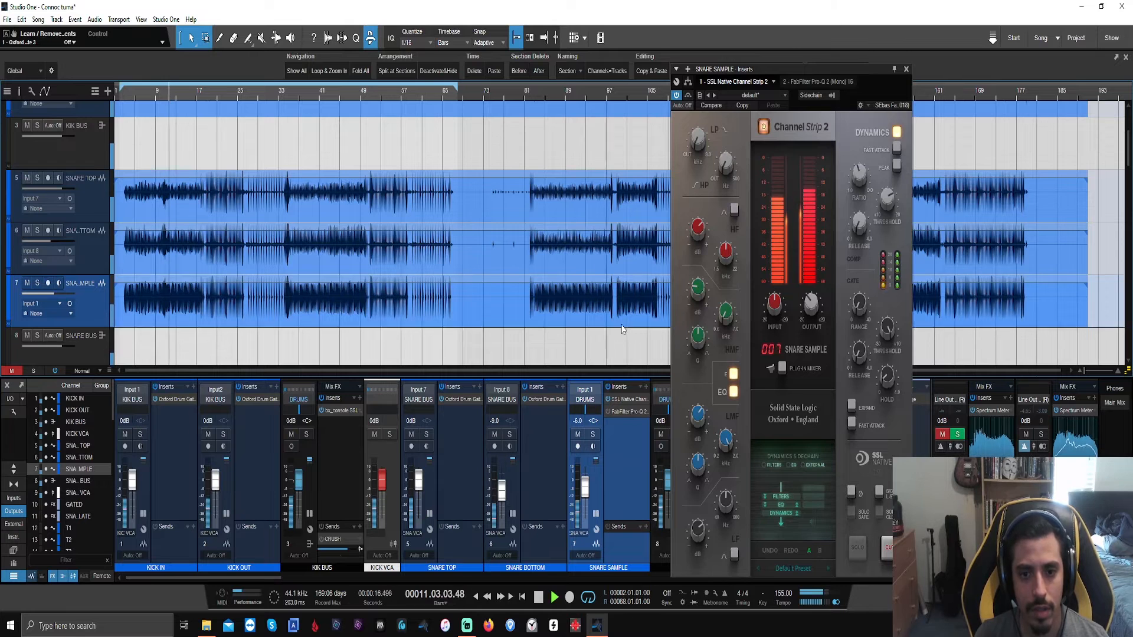
left_click_drag(863, 77, 1015, 77)
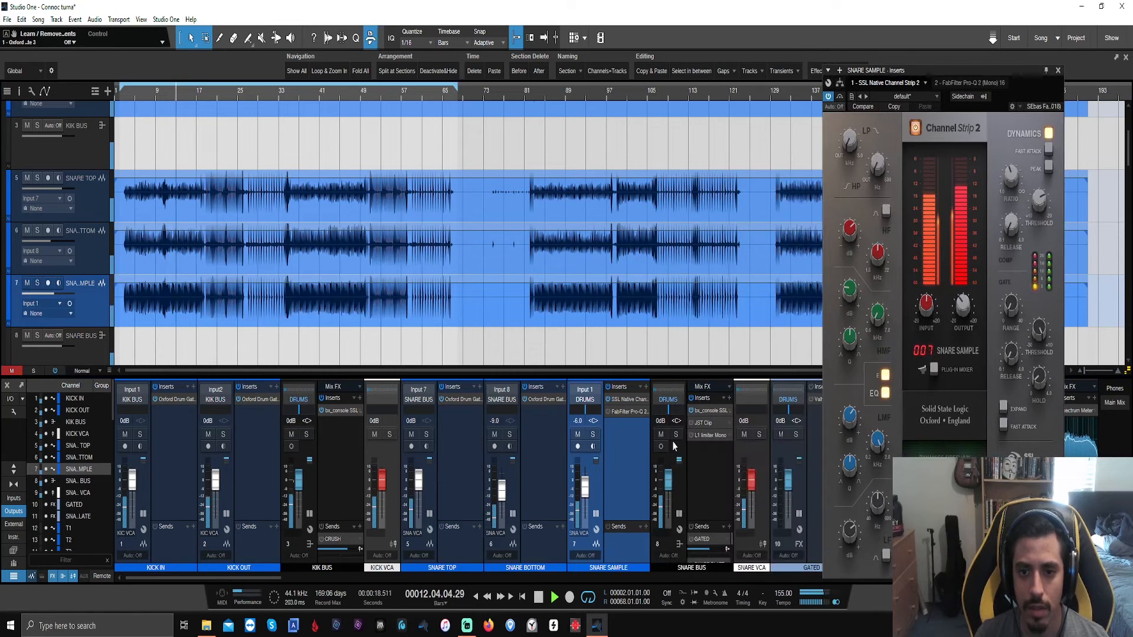
Step: Mute SNARE SAMPLE, reroute its output from DRUMS to SNARE BUS, and unmute it
left_click(577, 434)
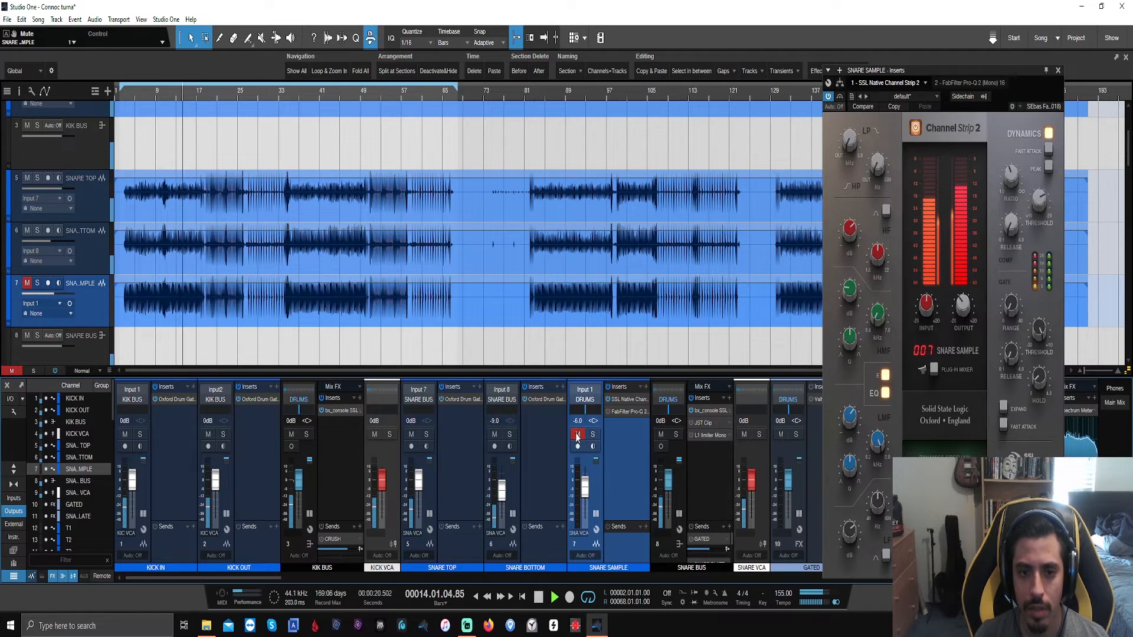
left_click(577, 434)
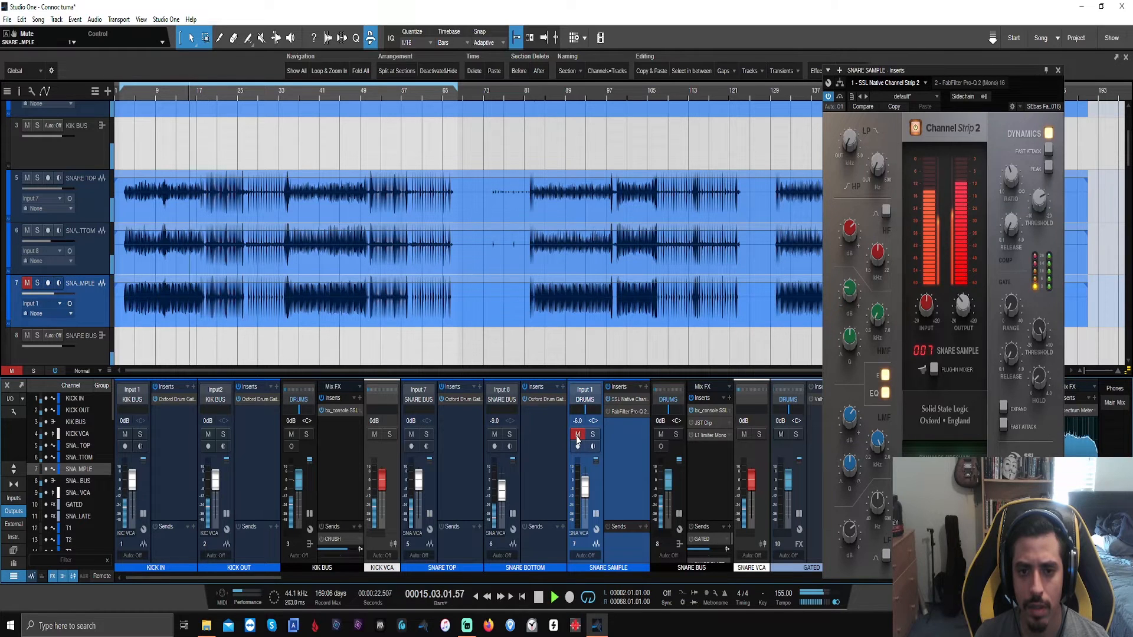
left_click(584, 399)
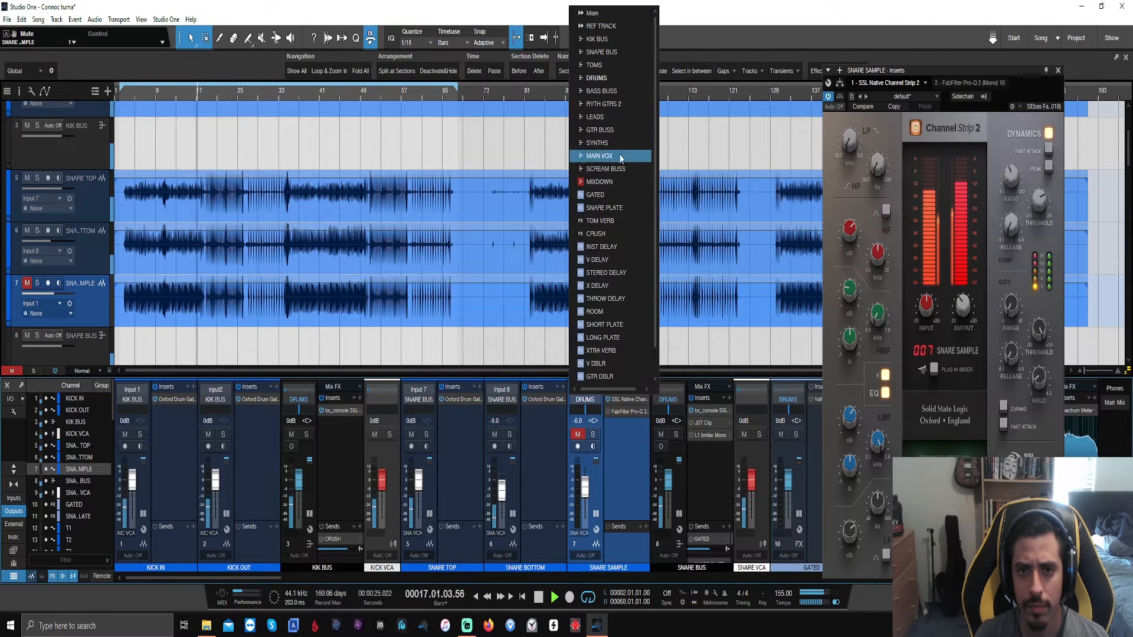
left_click(614, 52)
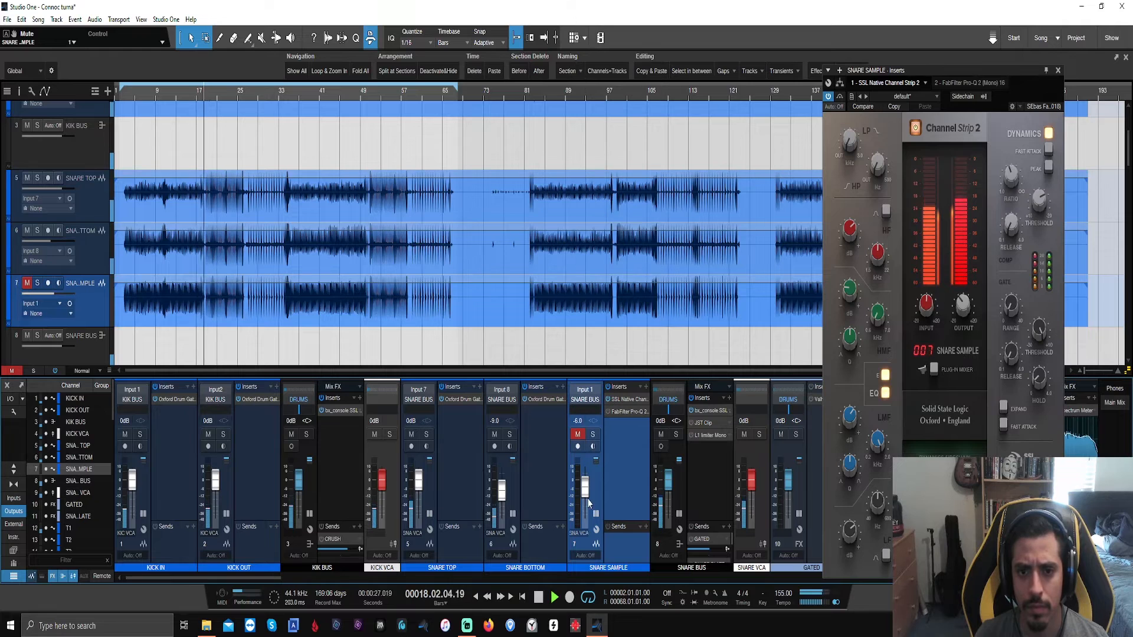
left_click(578, 435)
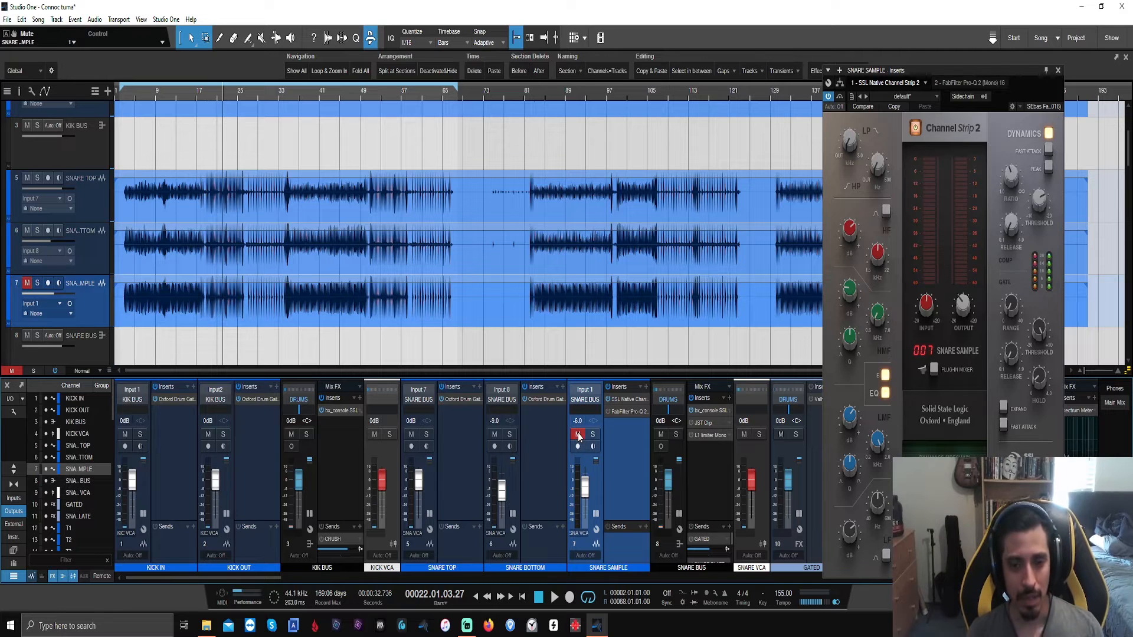
Step: Replay from bar 4 comparing SNARE SAMPLE muted and unmuted, and check the output in SNARE BUS's bx_console SSL 4000 E
left_click(130, 100)
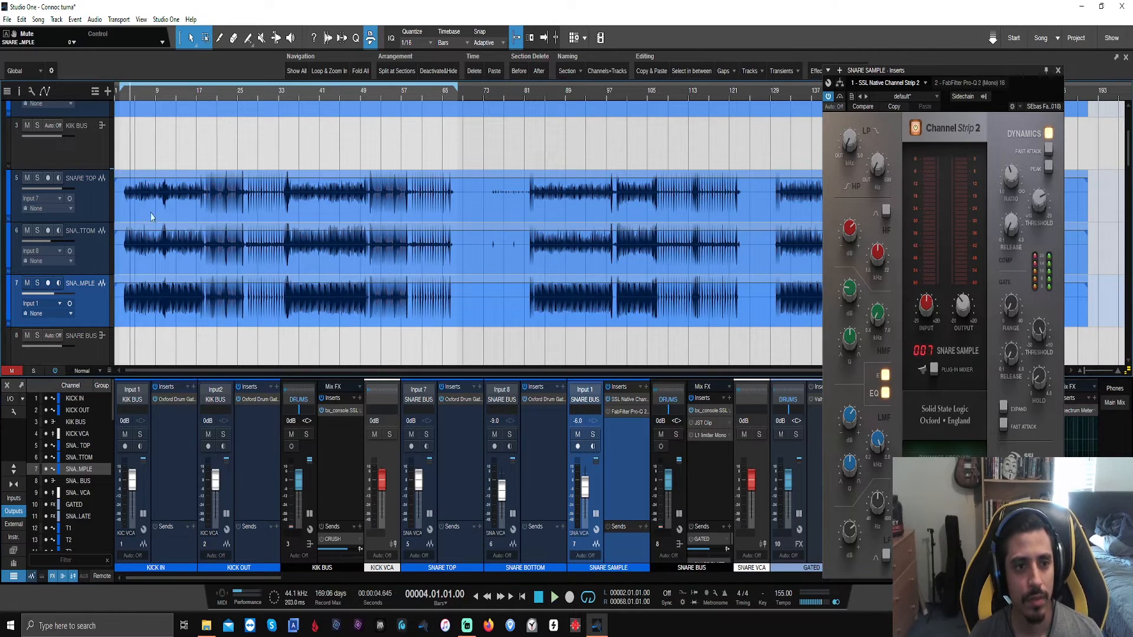
key("space")
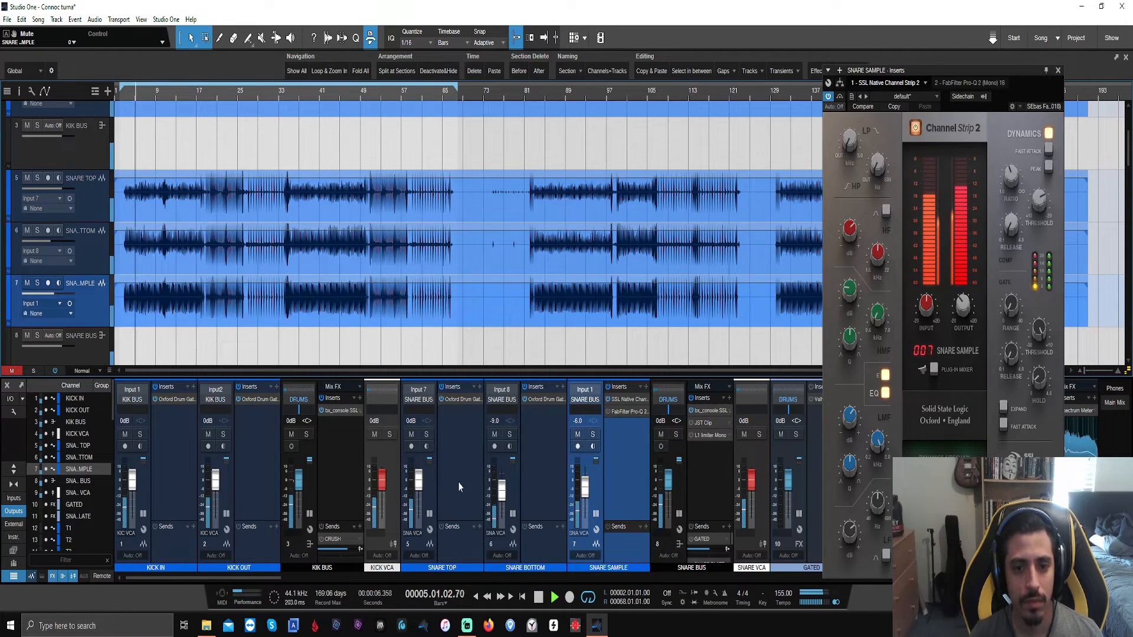
left_click(577, 435)
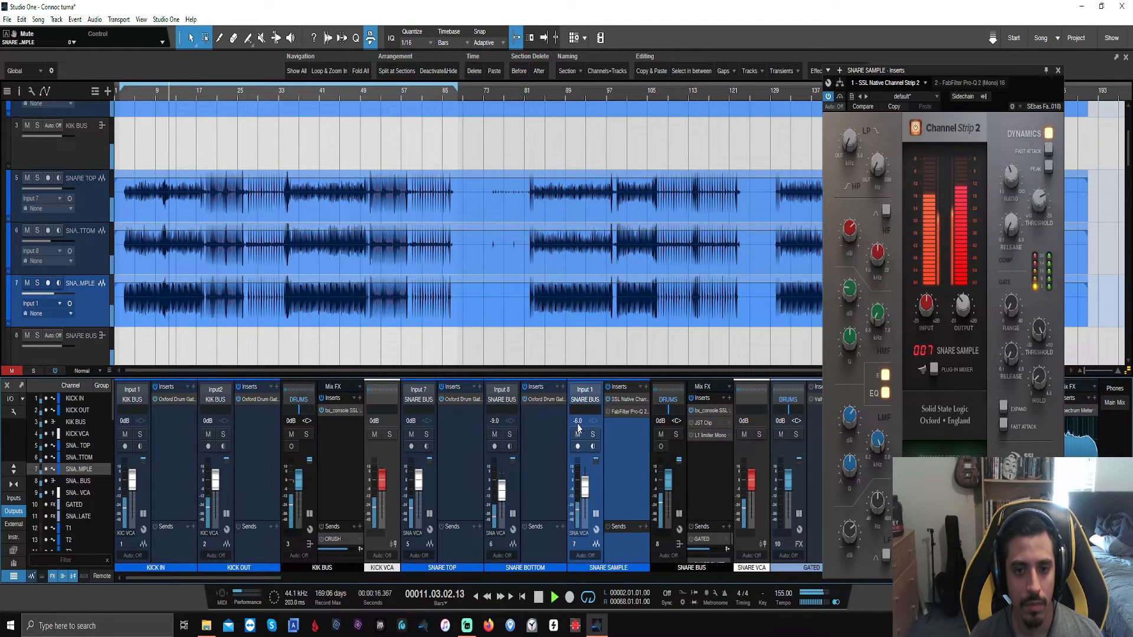
left_click(712, 411)
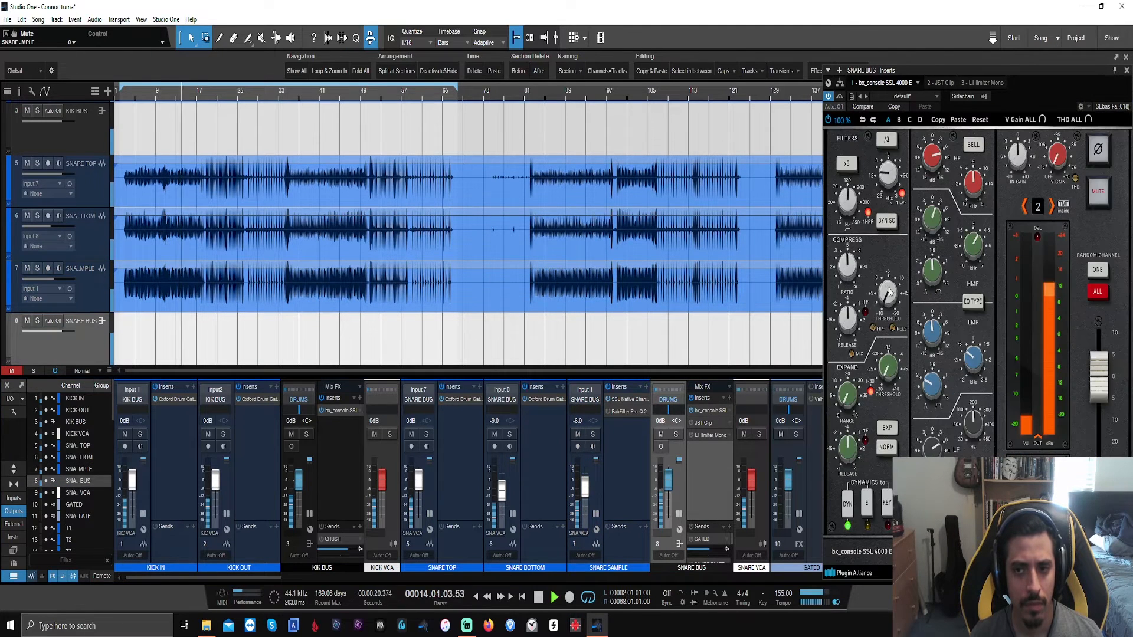
left_click_drag(1097, 385, 1096, 391)
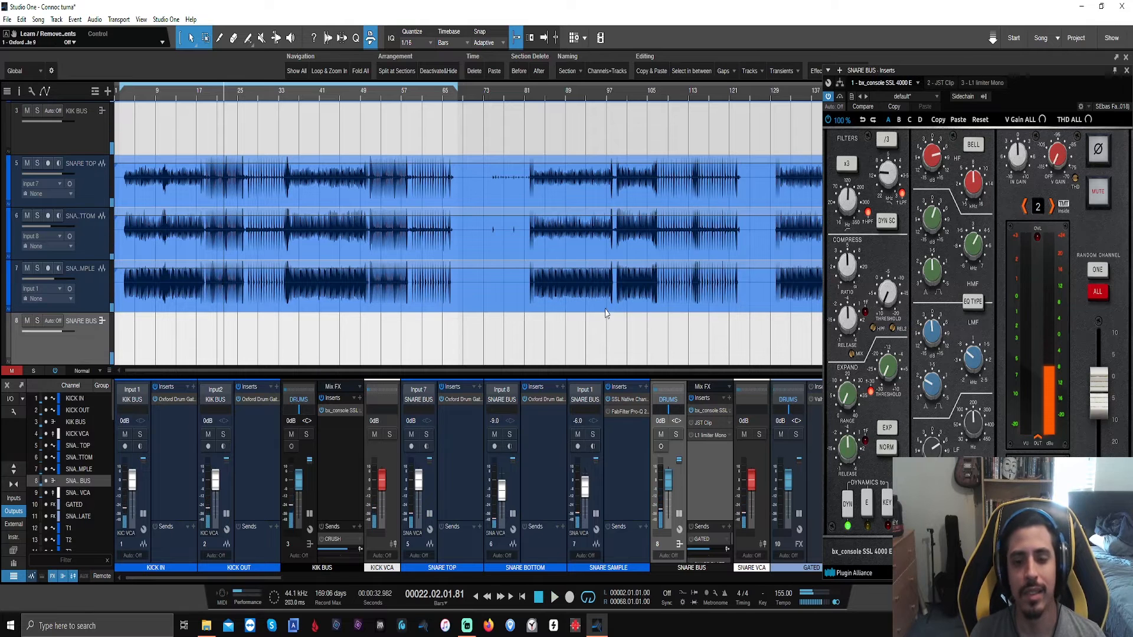
Step: Replay from bar 33 and pull the SNARE TOP and SNARE BOTTOM faders together all the way down
left_click(282, 92)
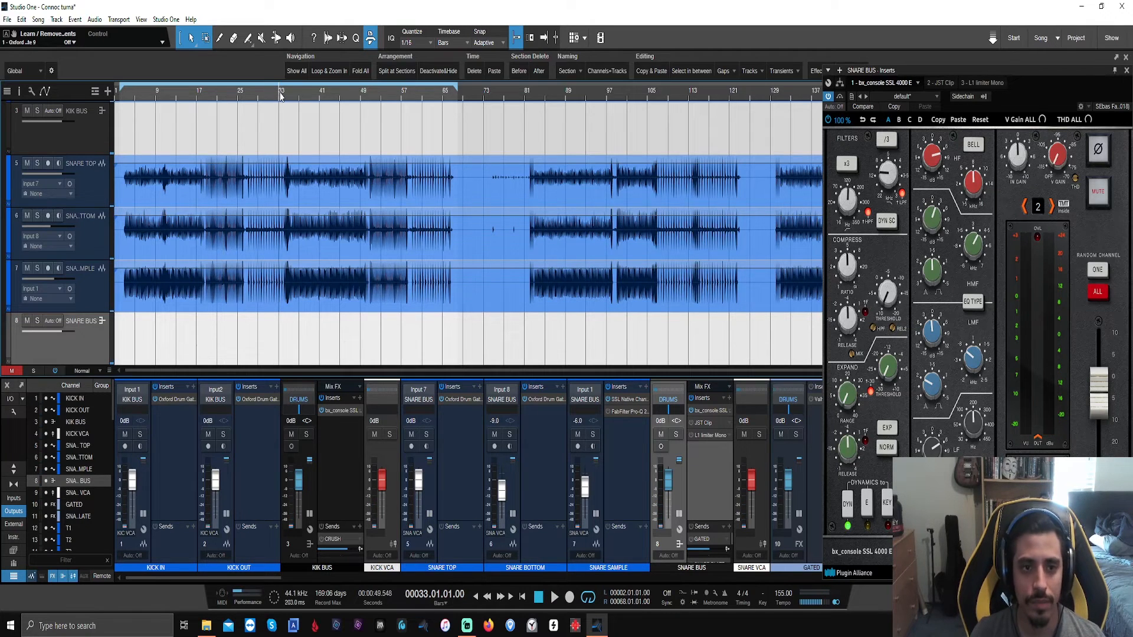
scroll(282, 93, "up", 5)
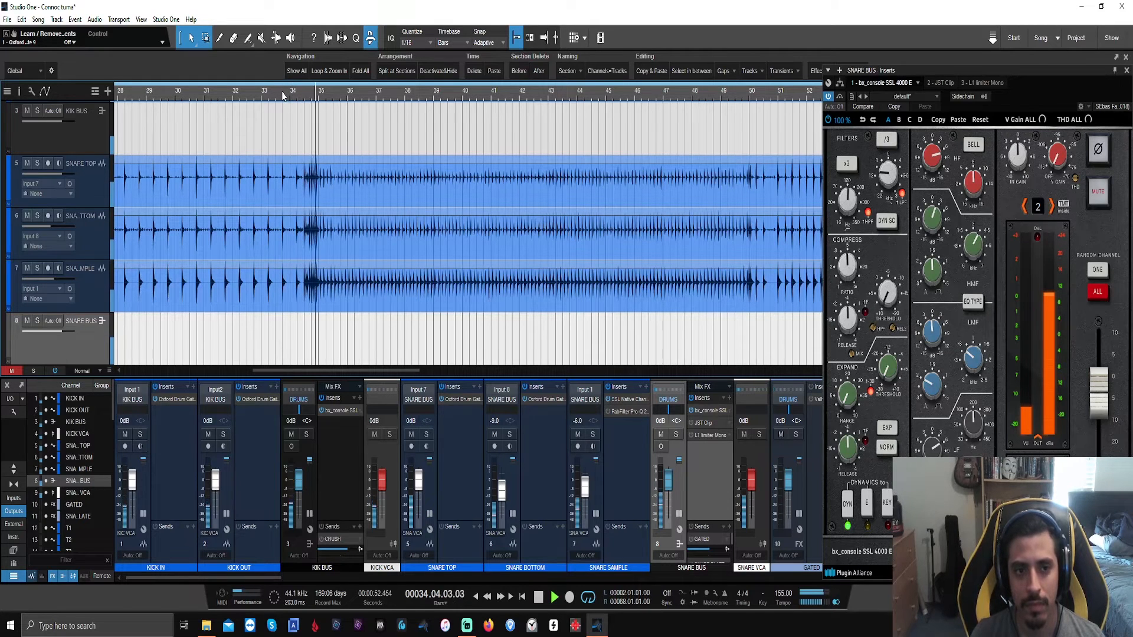
left_click(415, 497)
left_click(495, 495, "shift")
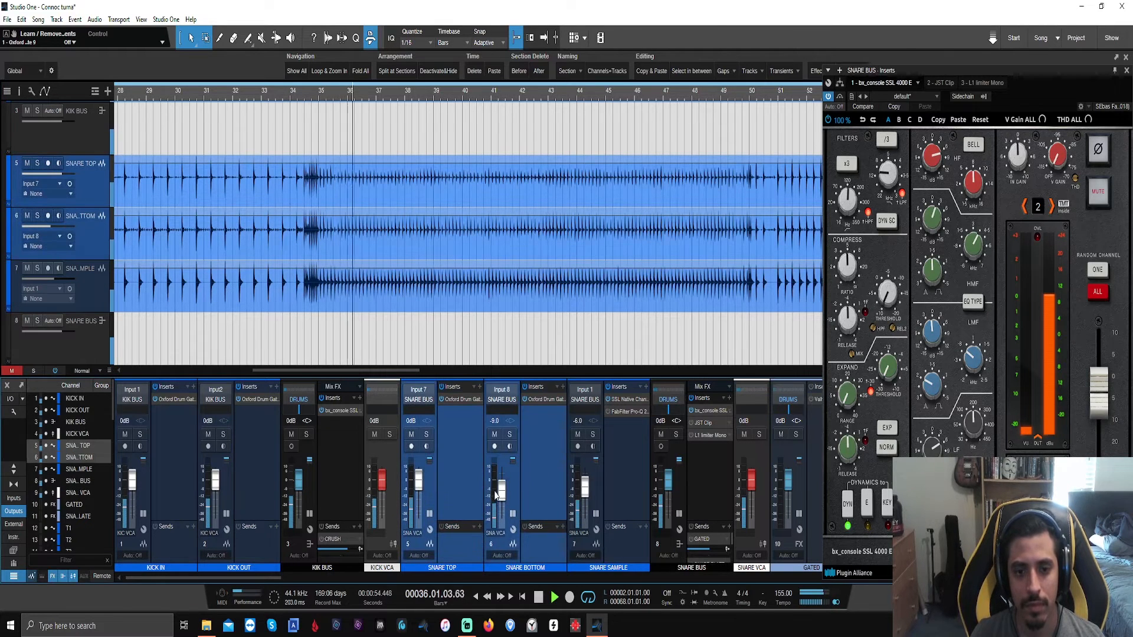
left_click_drag(498, 491, 500, 531)
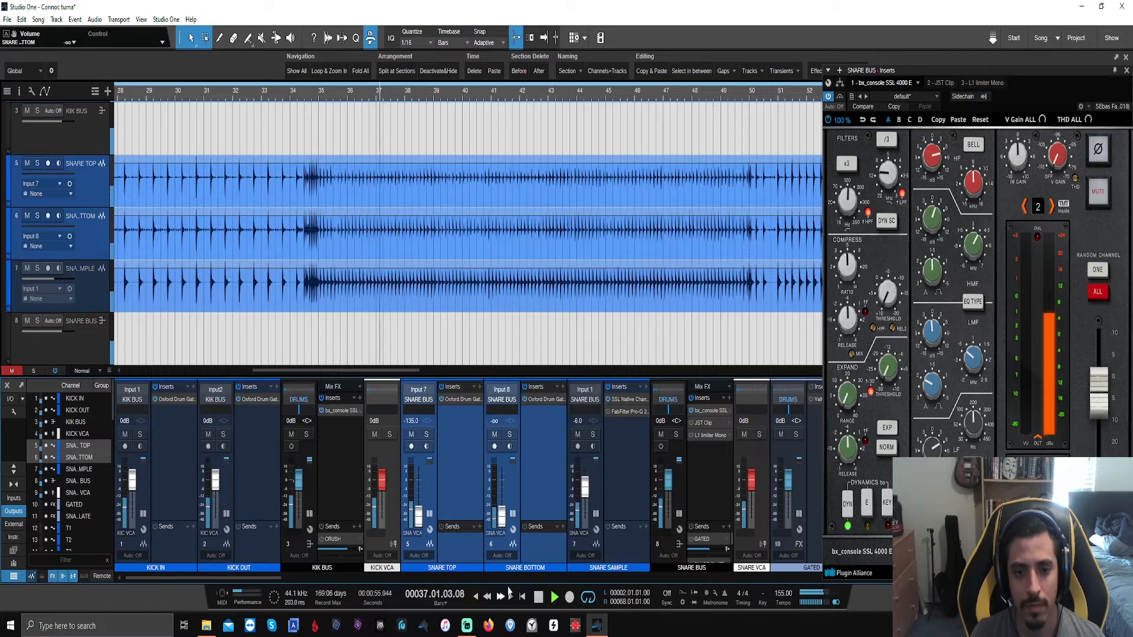
Step: Set SNARE SAMPLE's fader to 0 dB and open its SSL Native Channel Strip 2 at the output trim
left_click(621, 477)
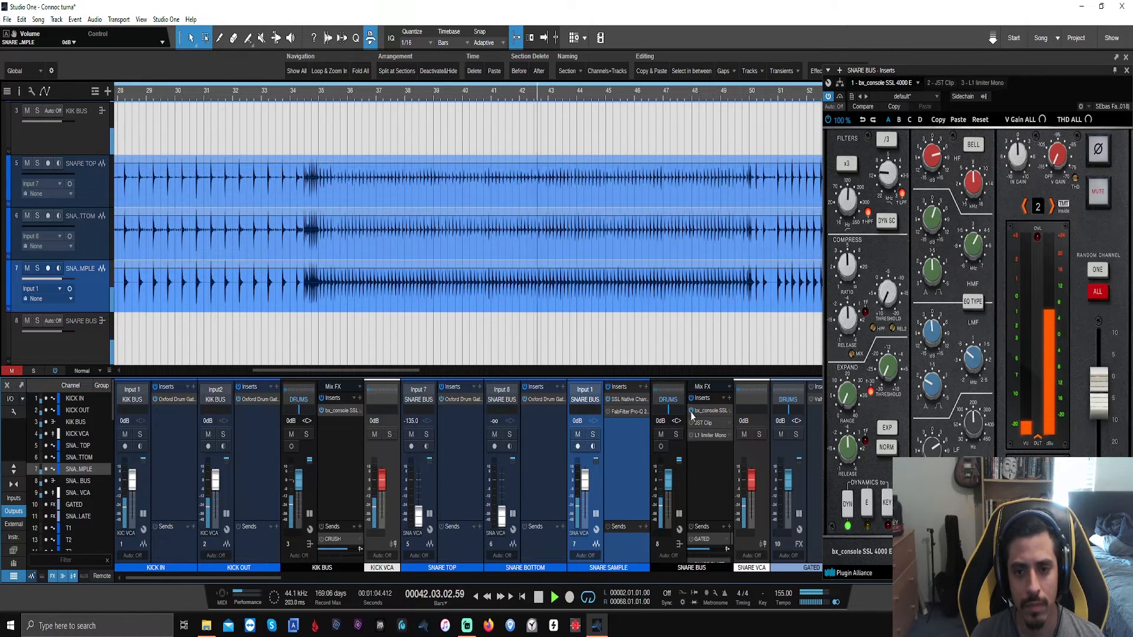
left_click(633, 401)
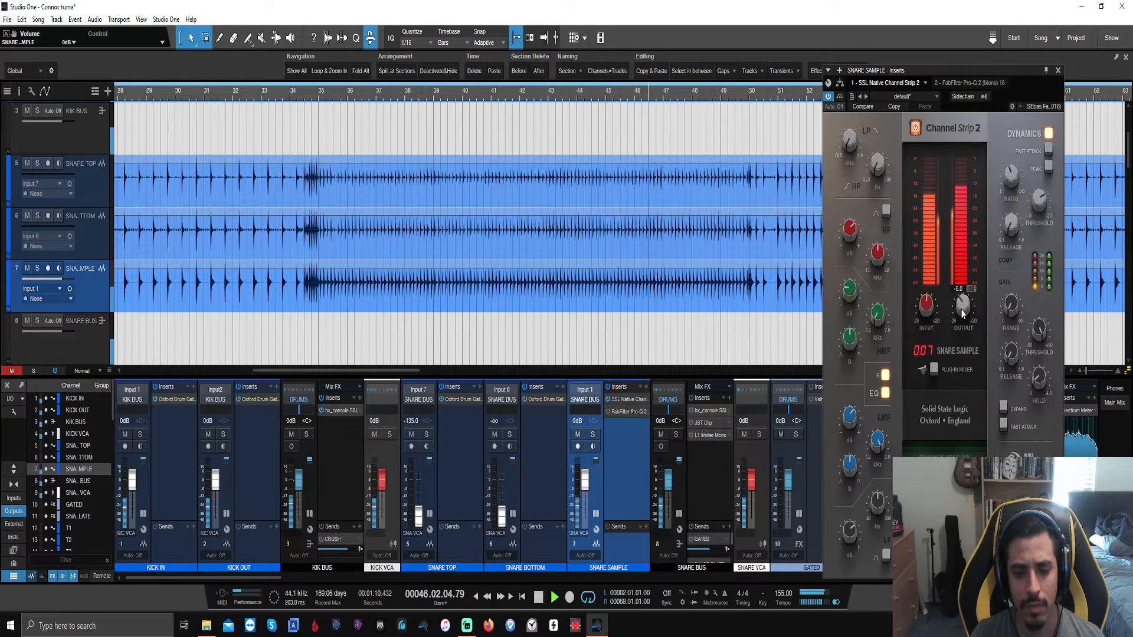
Step: Stop playback and remove the snare bottom track from the song
left_click(458, 468)
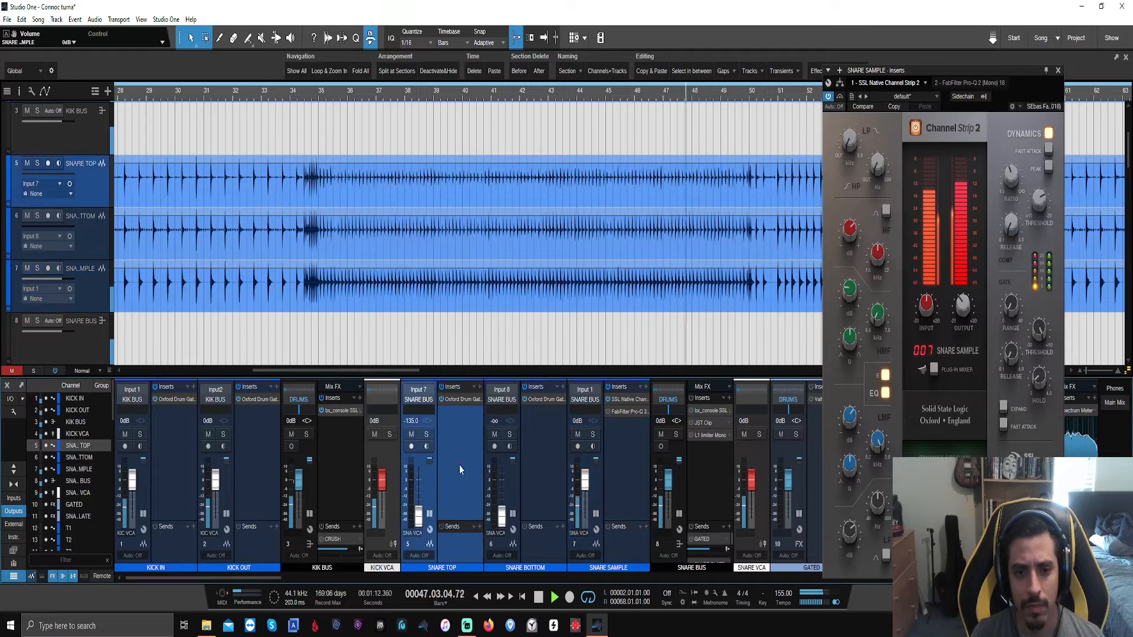
key("space")
left_click(539, 445)
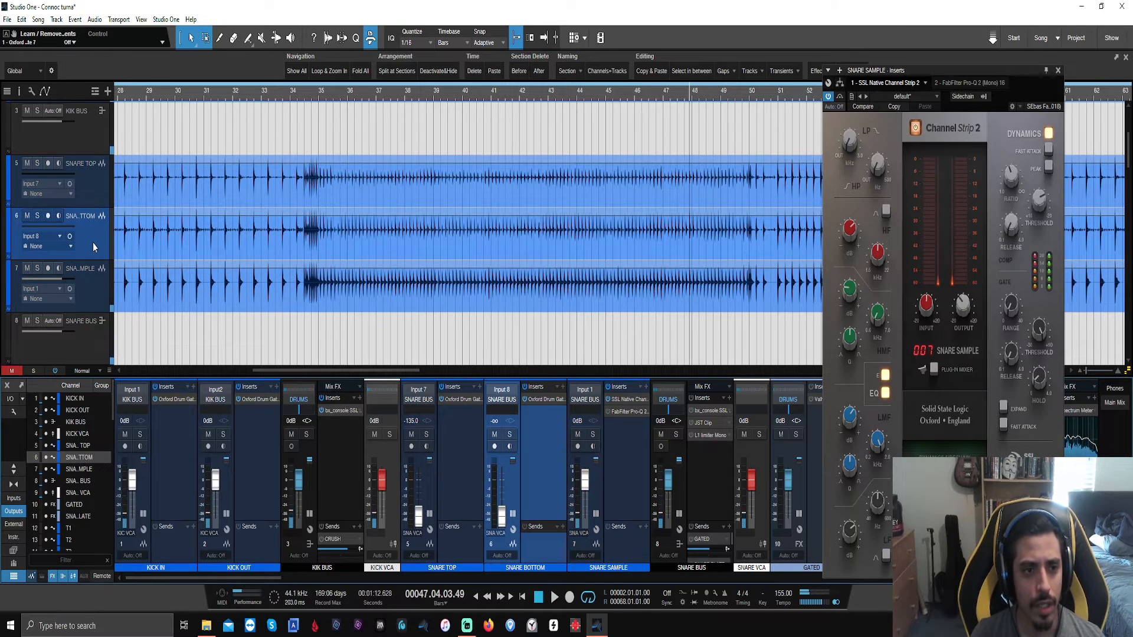
key("shift+t")
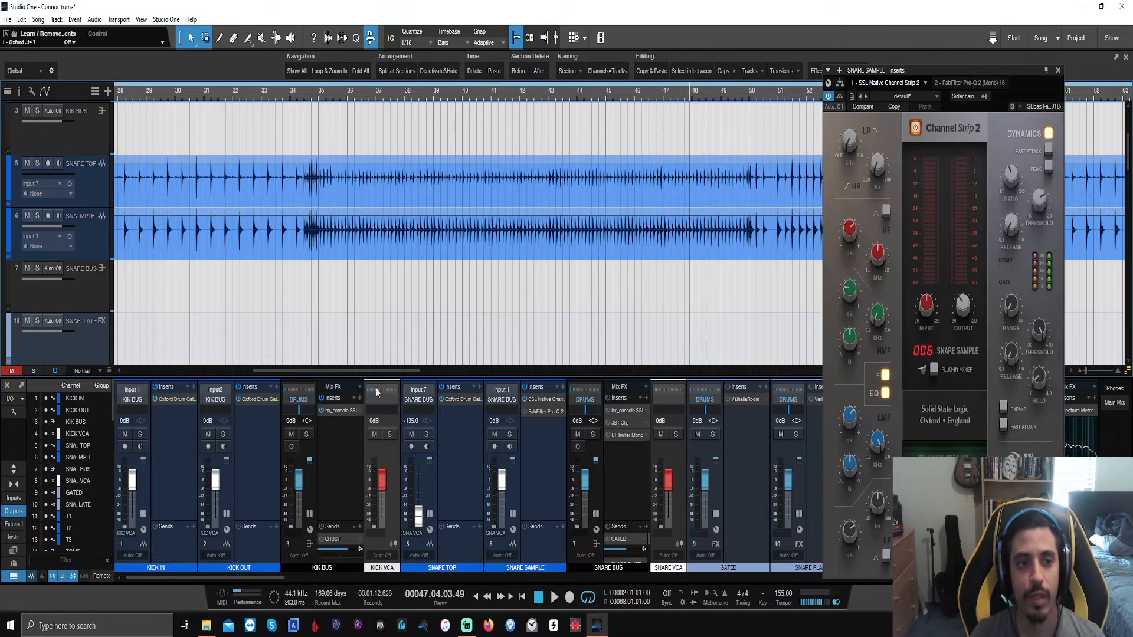
Step: Reset the SNARE TOP fader to 0 dB and audition it with the SNARE BUS bx_console SSL 4000 E open
left_click(443, 515)
left_click(430, 520, "ctrl")
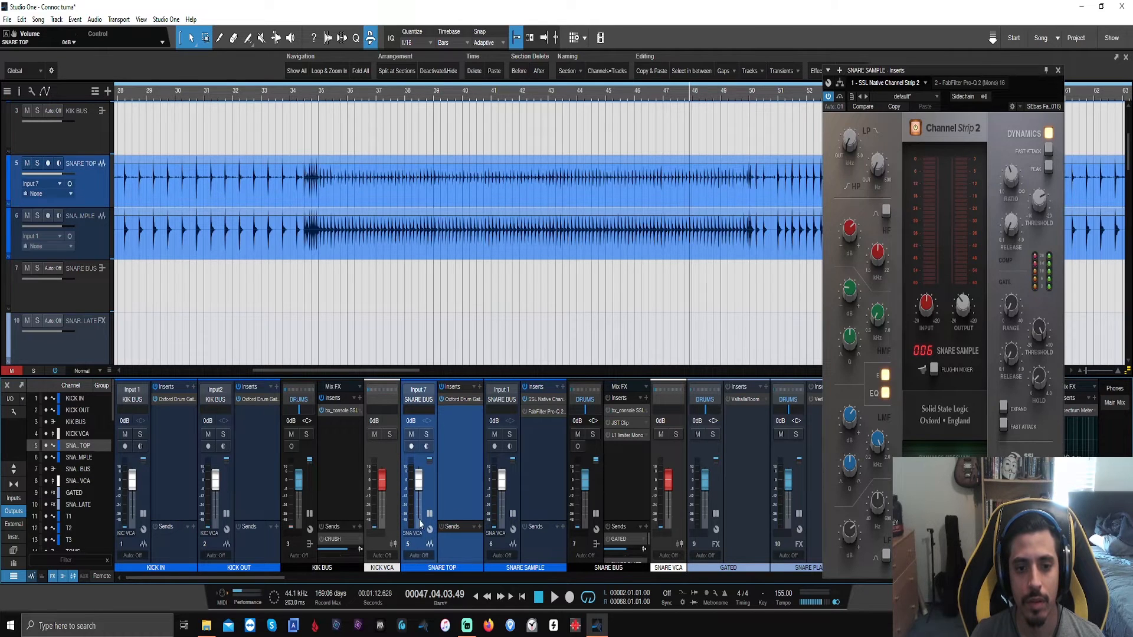
key("space")
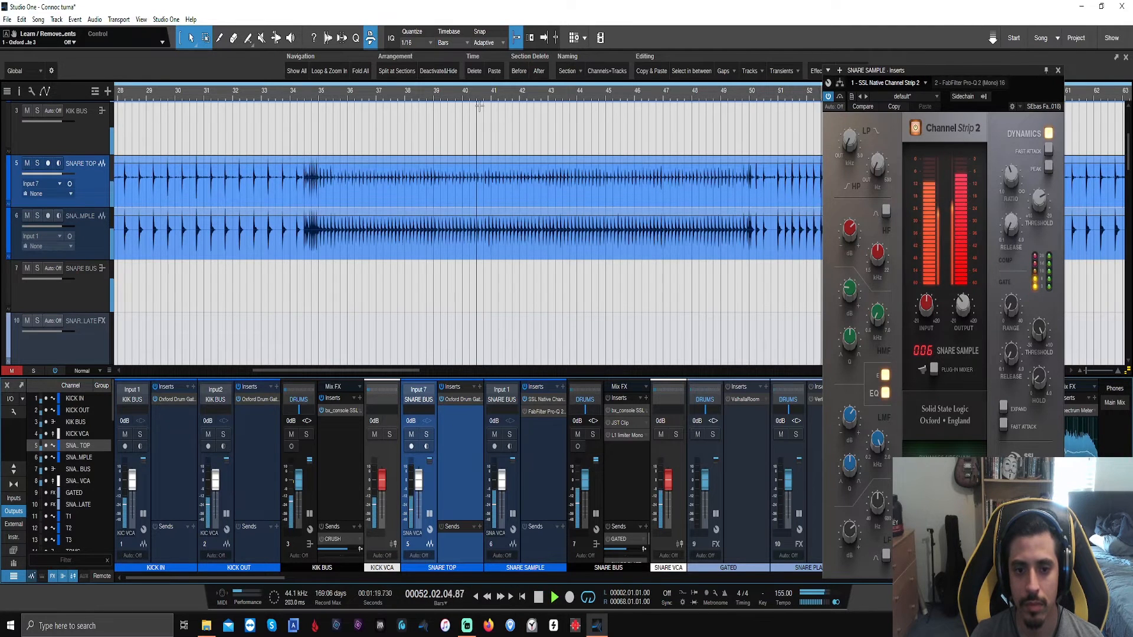
double_click(628, 412)
key("space")
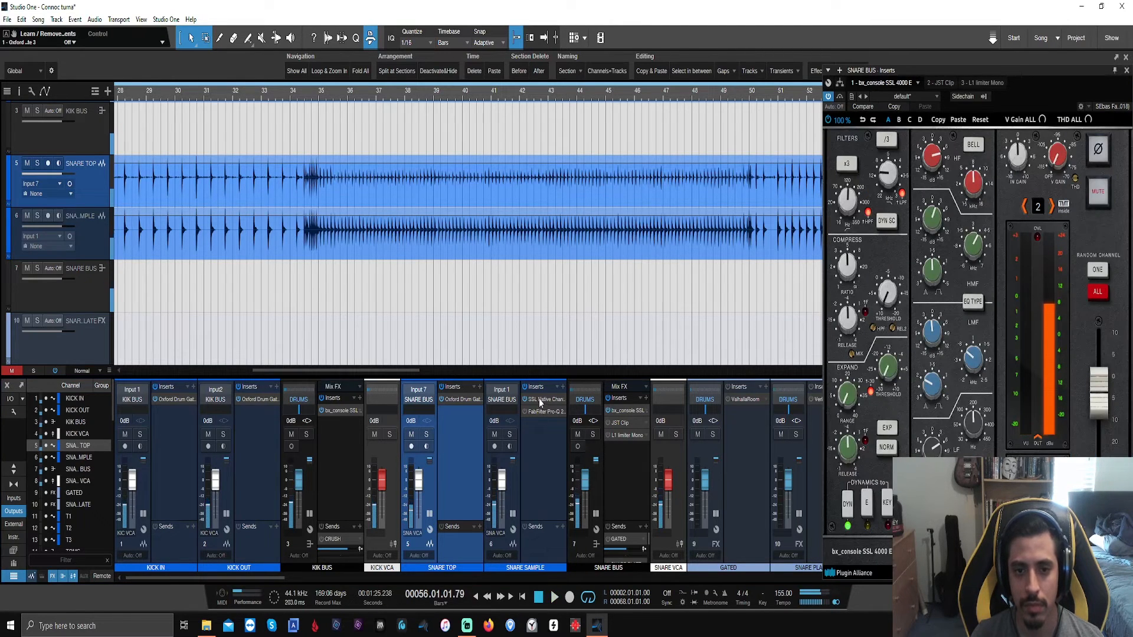
Step: Remove the SSL Native Channel Strip 2 and FabFilter Pro-Q 2 inserts from the SNARE SAMPLE channel
right_click(539, 401)
left_click(553, 512)
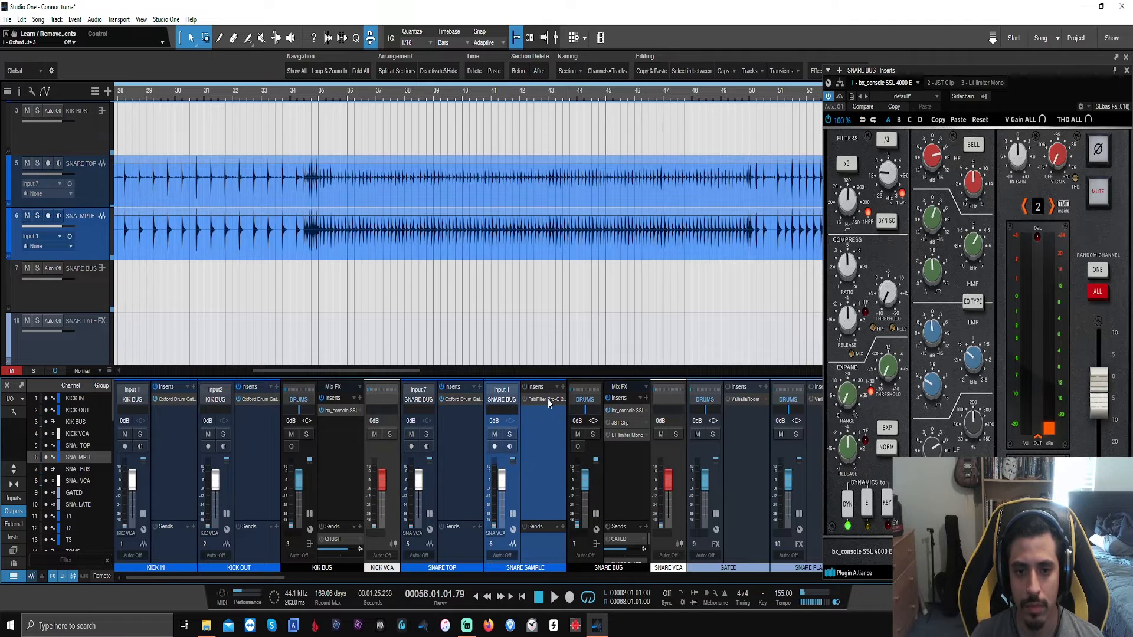
right_click(548, 403)
left_click(556, 512)
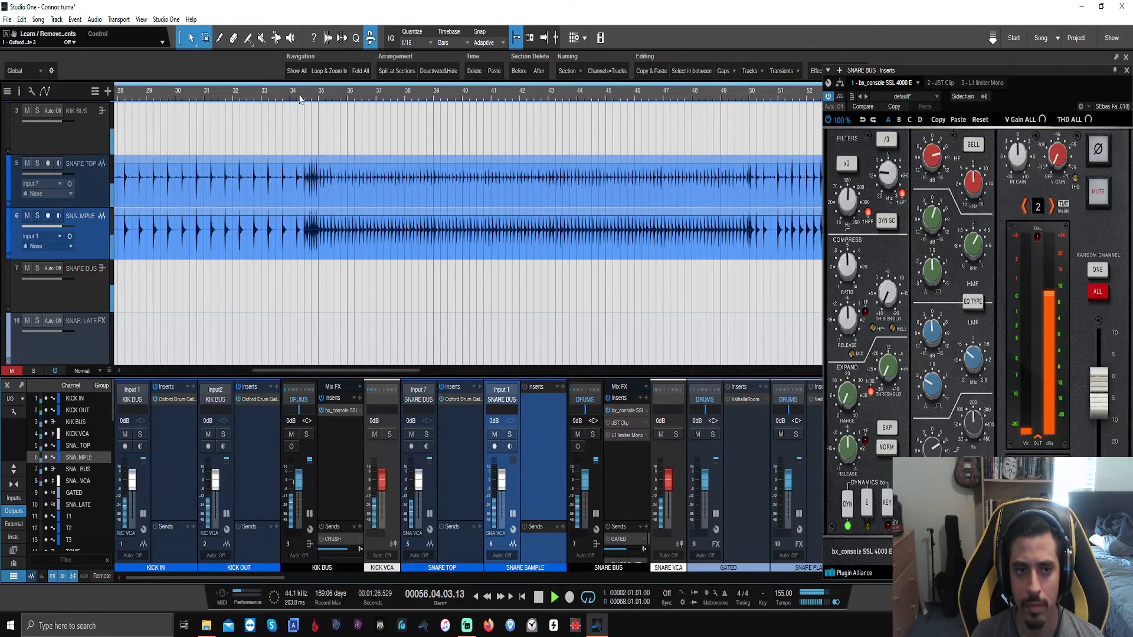
Step: Listen to the snares without the sample channel's inserts, stop playback and return the playhead to the song start
scroll(301, 98, "down", 3)
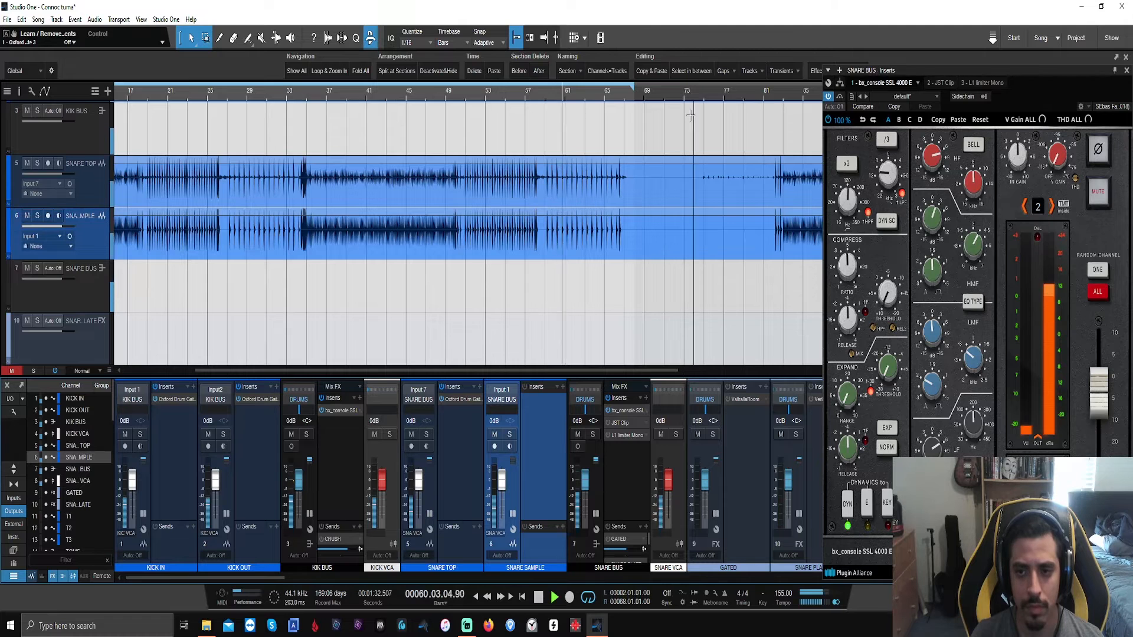
left_click_drag(962, 82, 799, 99)
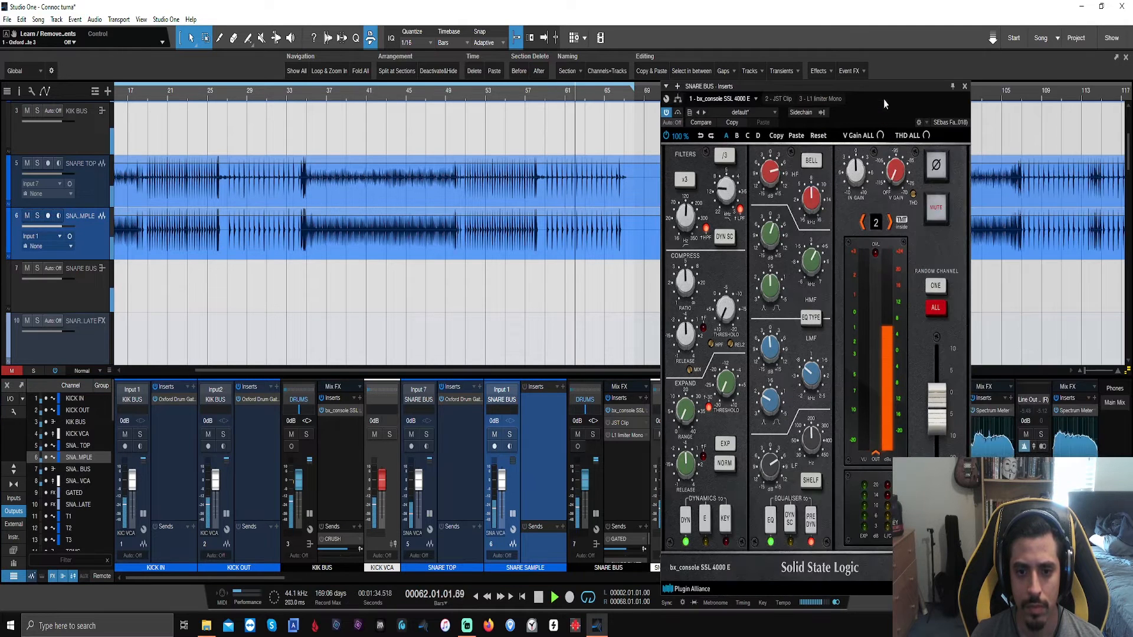
key("space")
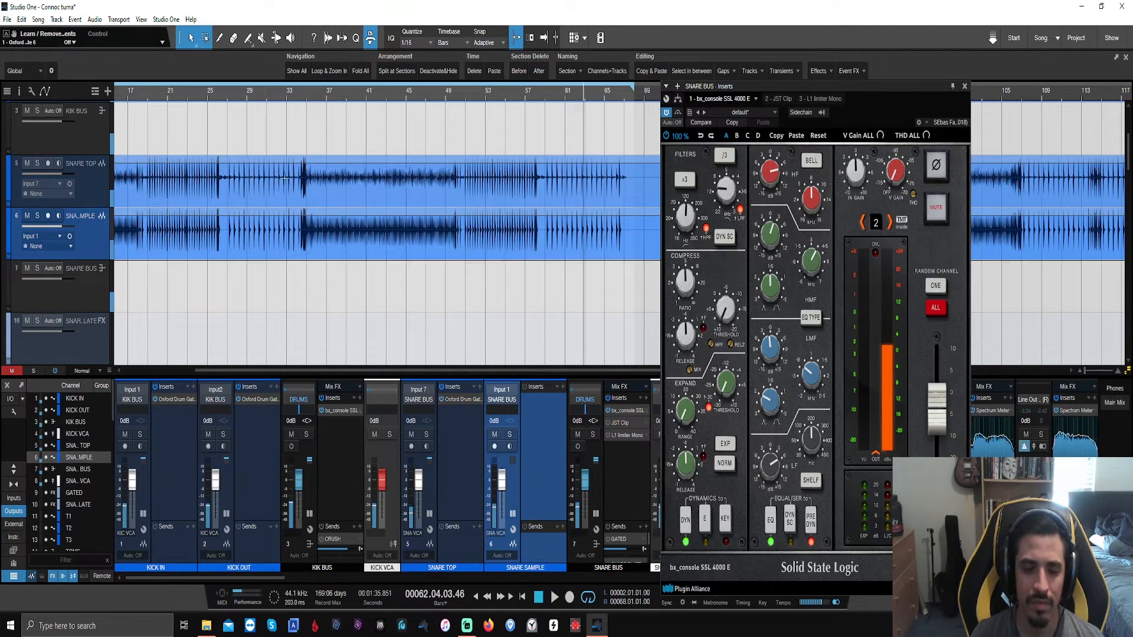
key("KP_0")
key("KP_0")
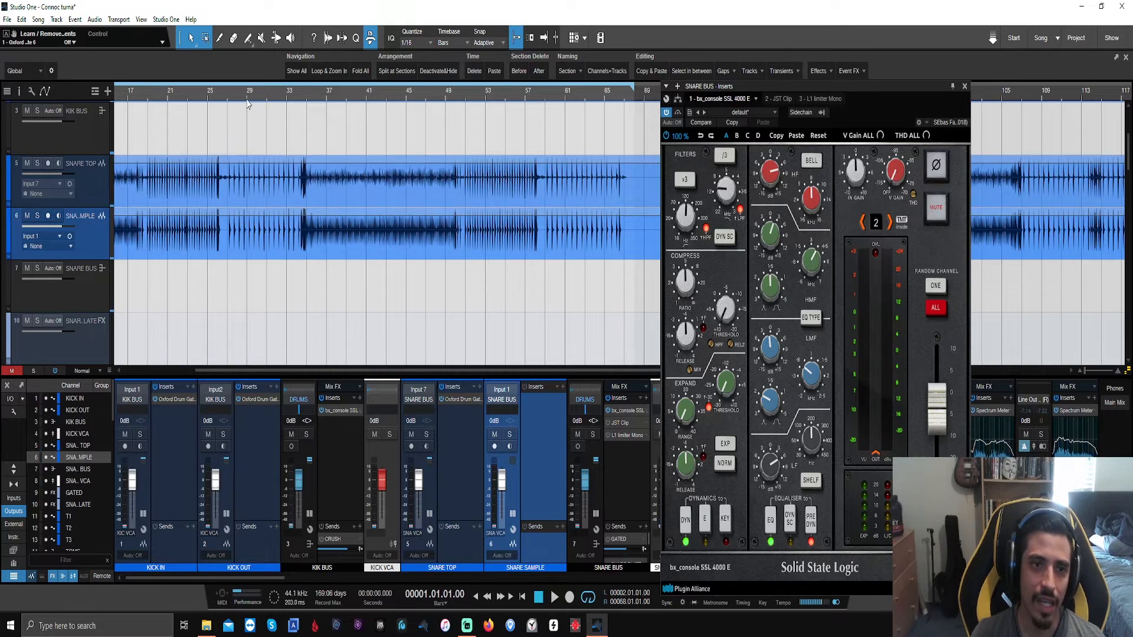
Step: Play the song from the start and briefly mute SNARE TOP and SNARE SAMPLE in turn to compare them
scroll(248, 94, "down", 3)
scroll(219, 236, "down", 2)
scroll(230, 260, "up", 3)
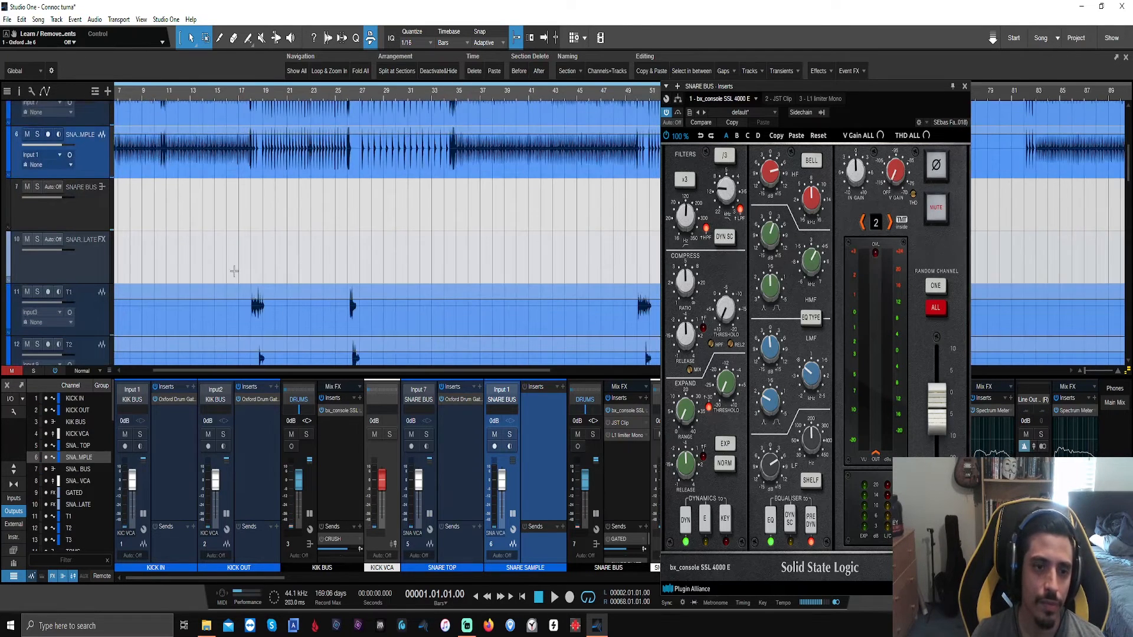
scroll(215, 218, "up", 4)
scroll(147, 102, "down", 3)
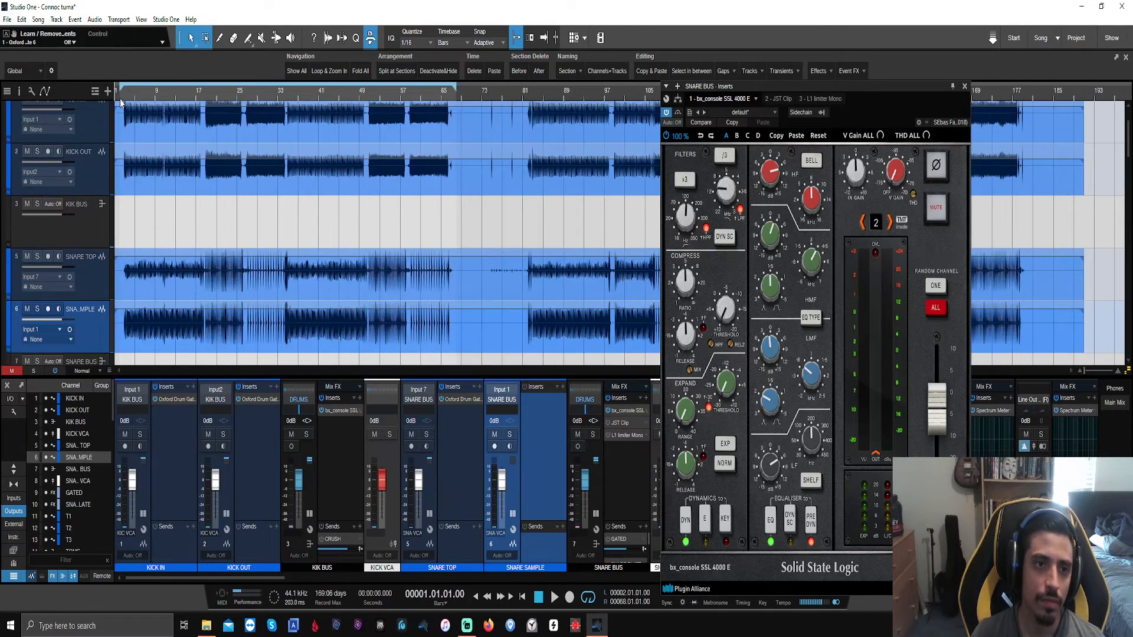
key("space")
scroll(130, 91, "up", 6)
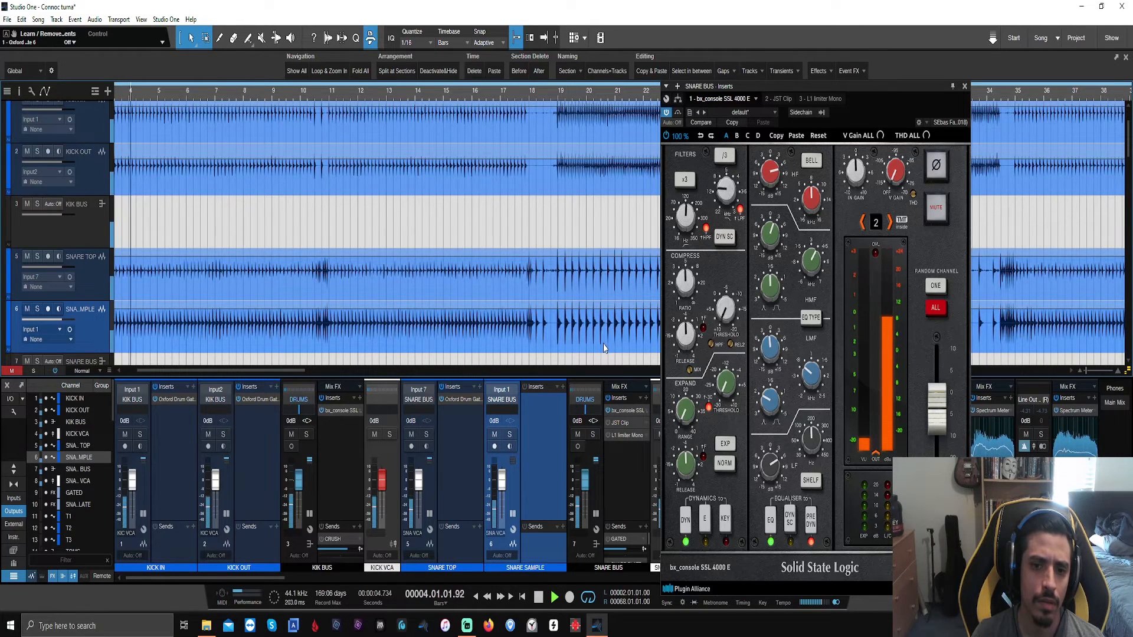
left_click(412, 435)
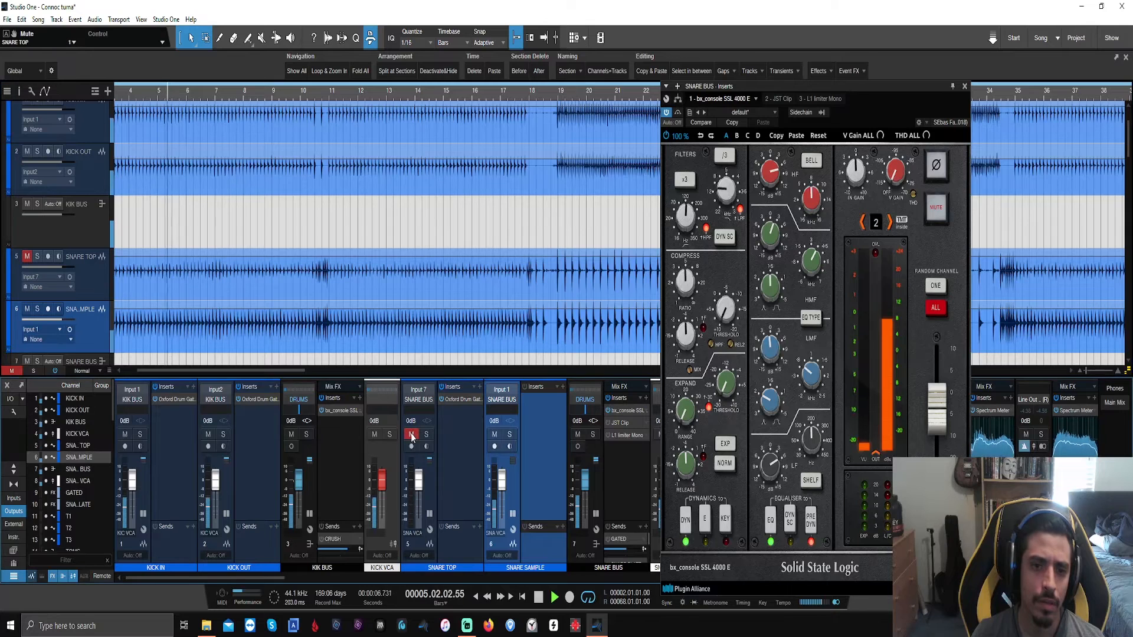
left_click(411, 435)
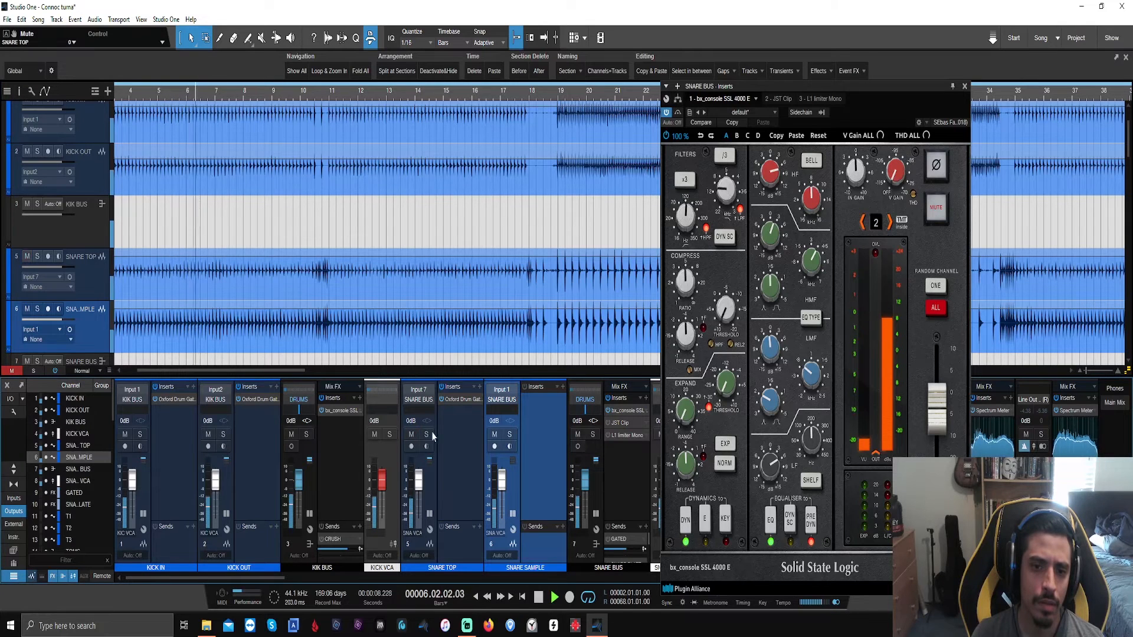
left_click(494, 435)
left_click(495, 435)
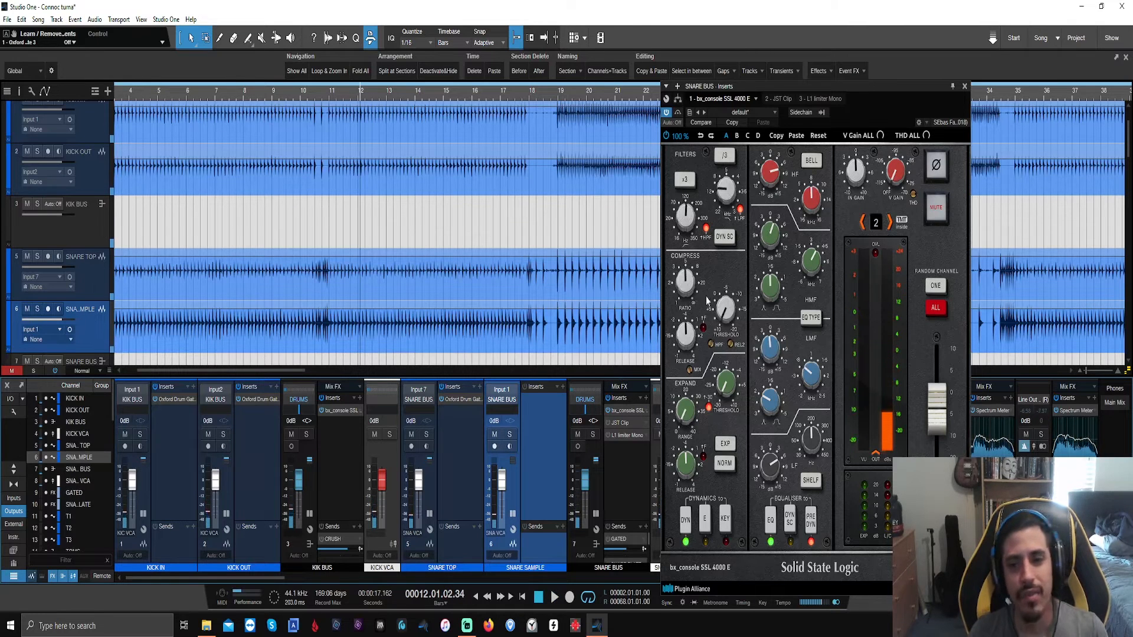
Step: Try the SNARE BUS console strip with compressor threshold about -6.7 dB, output gain -6.1 dB and high EQ gain +9.3 dB
left_click(718, 313)
key("space")
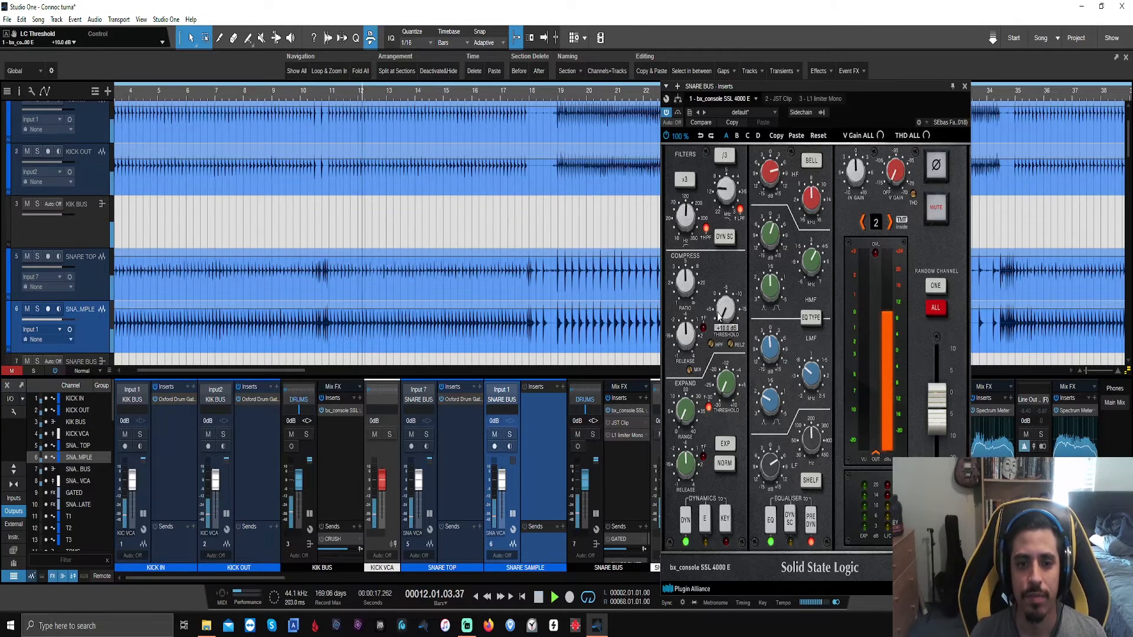
left_click_drag(718, 313, 708, 246)
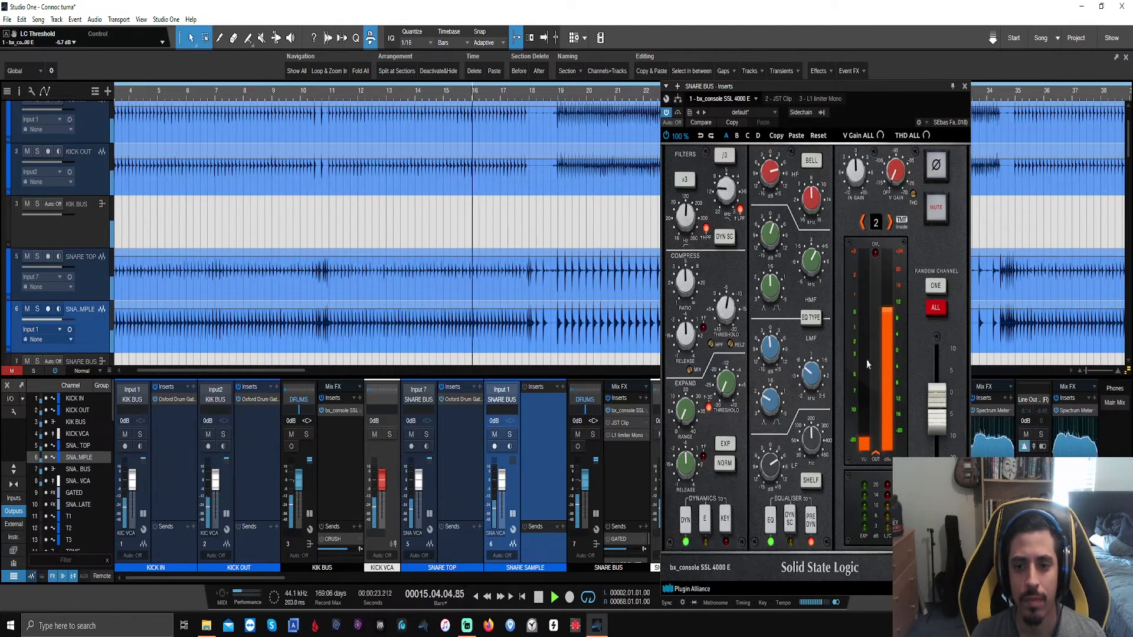
left_click_drag(936, 413, 937, 417)
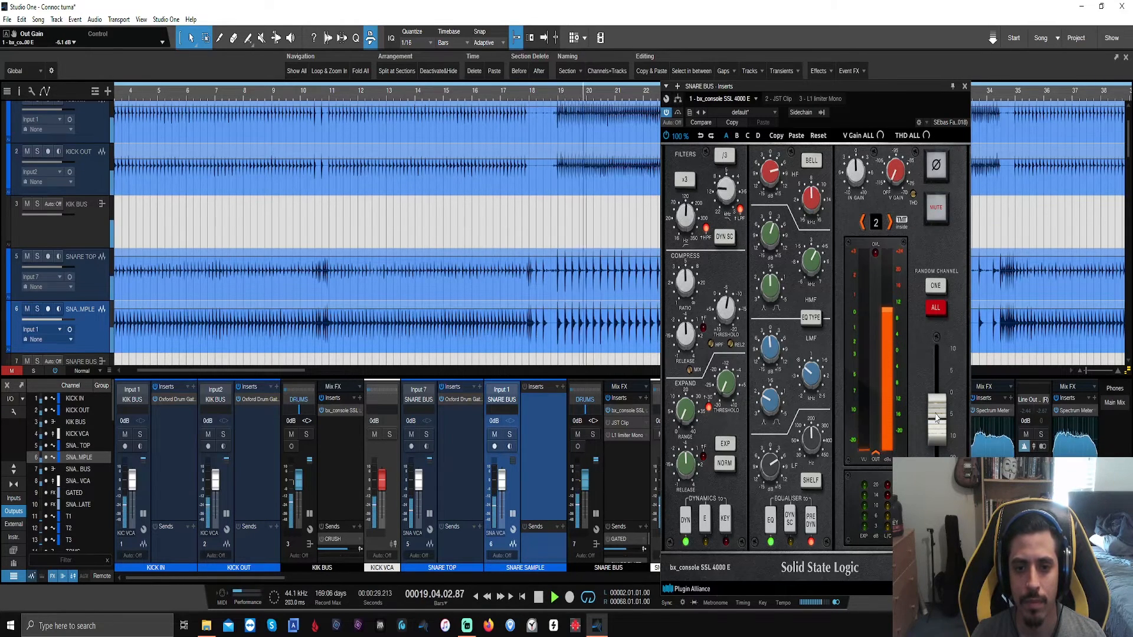
left_click_drag(771, 176, 769, 167)
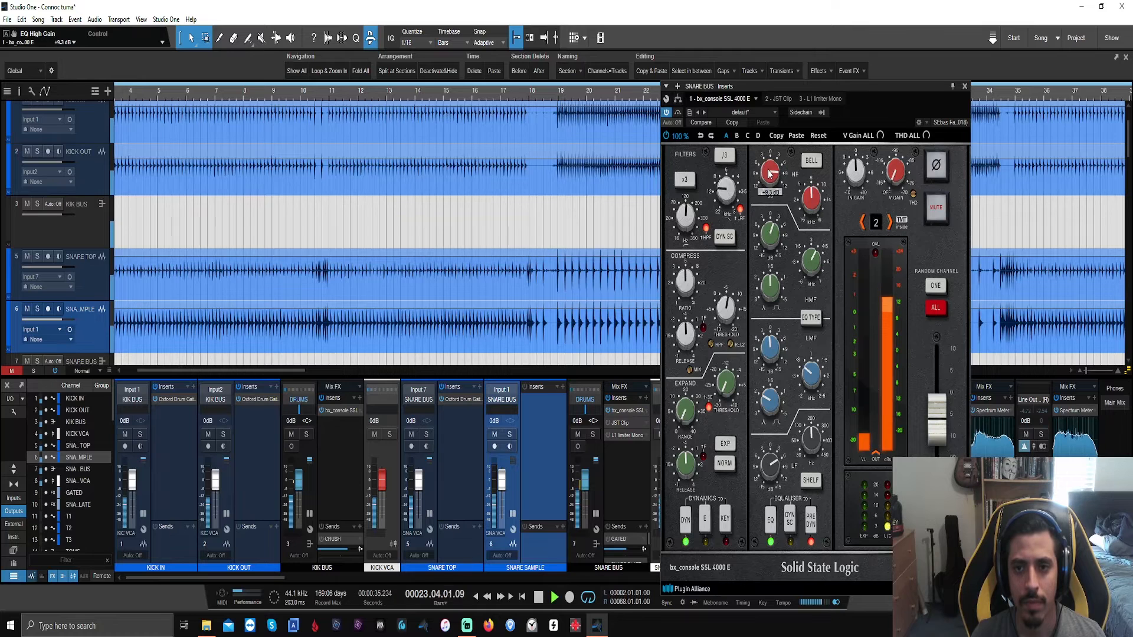
key("space")
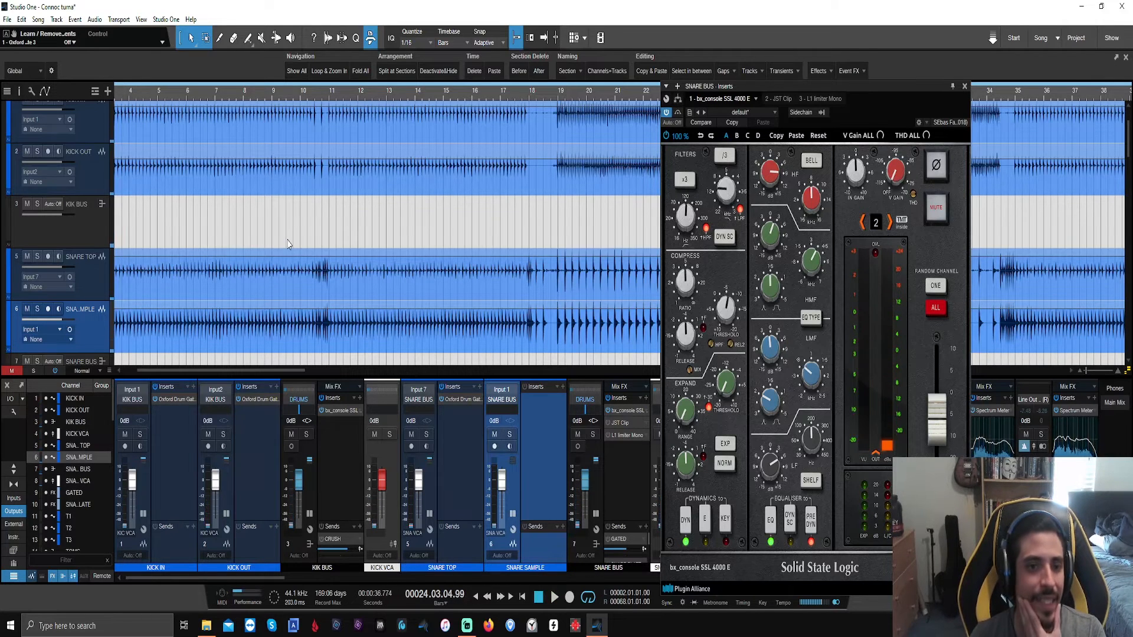
Step: Remove the bx_console SSL 4000 E insert from the SNARE BUS channel
right_click(628, 412)
left_click(636, 528)
left_click(454, 409)
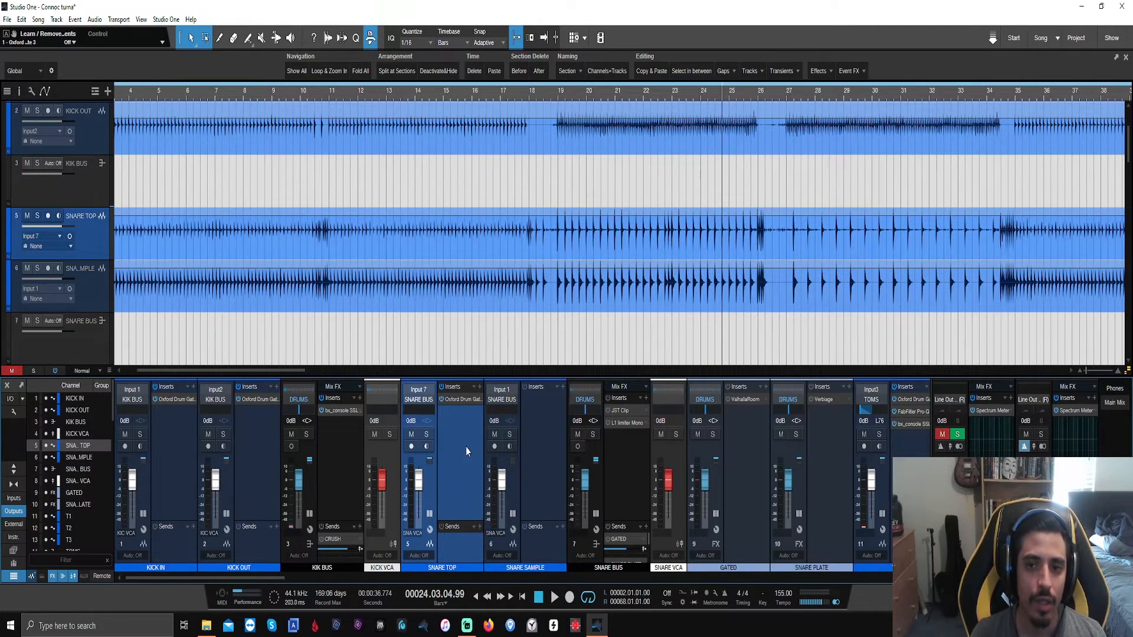
Step: Replace the SNARE SAMPLE audio with a copy of the SNARE TOP event and copy its Oxford Drum Gate insert across
left_click(416, 298)
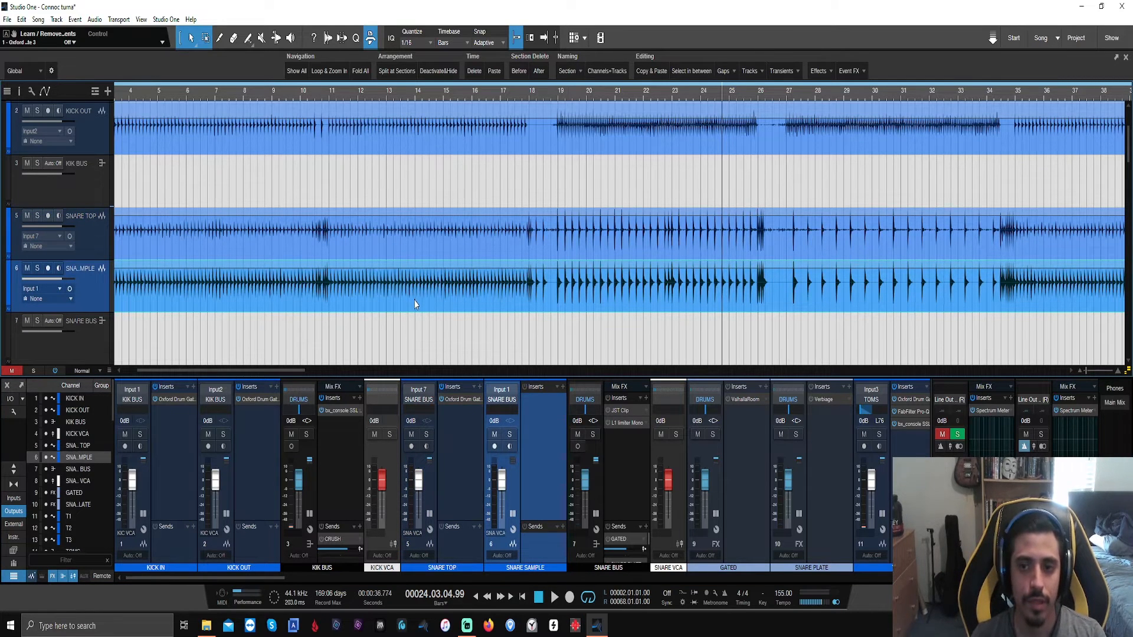
key("Delete")
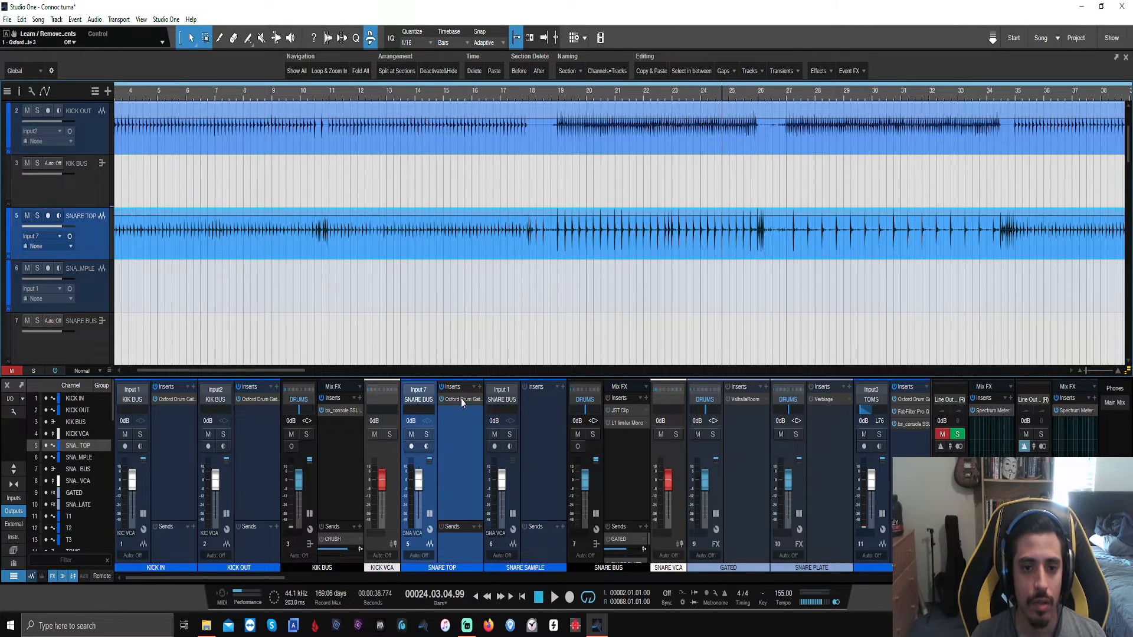
left_click_drag(462, 403, 543, 401)
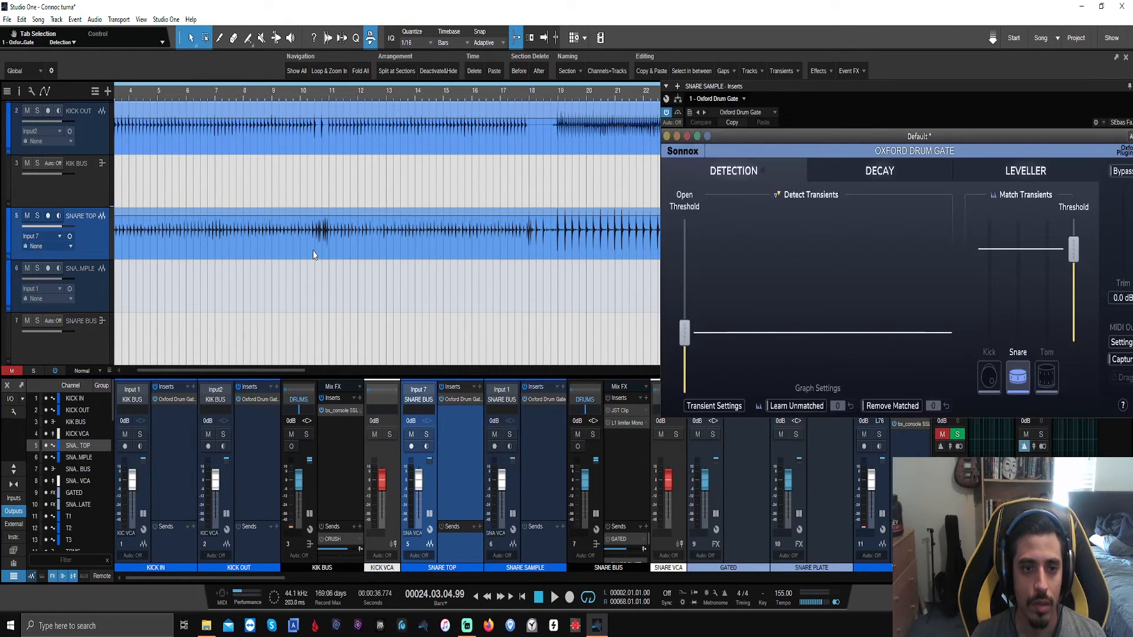
left_click_drag(314, 255, 322, 287)
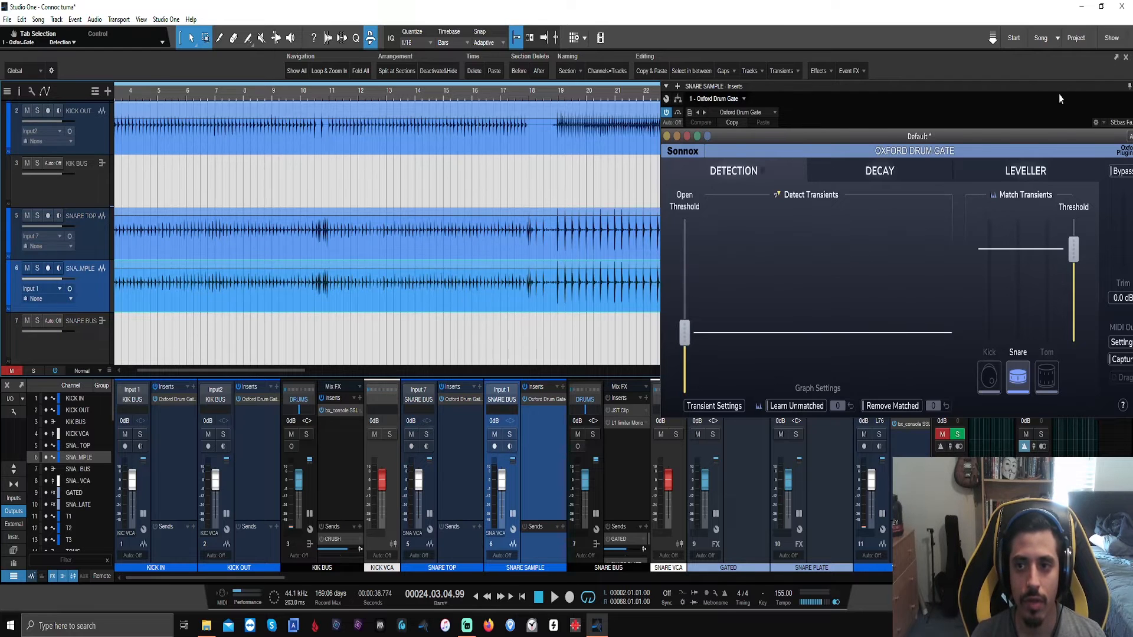
left_click_drag(1060, 98, 893, 116)
left_click(972, 105)
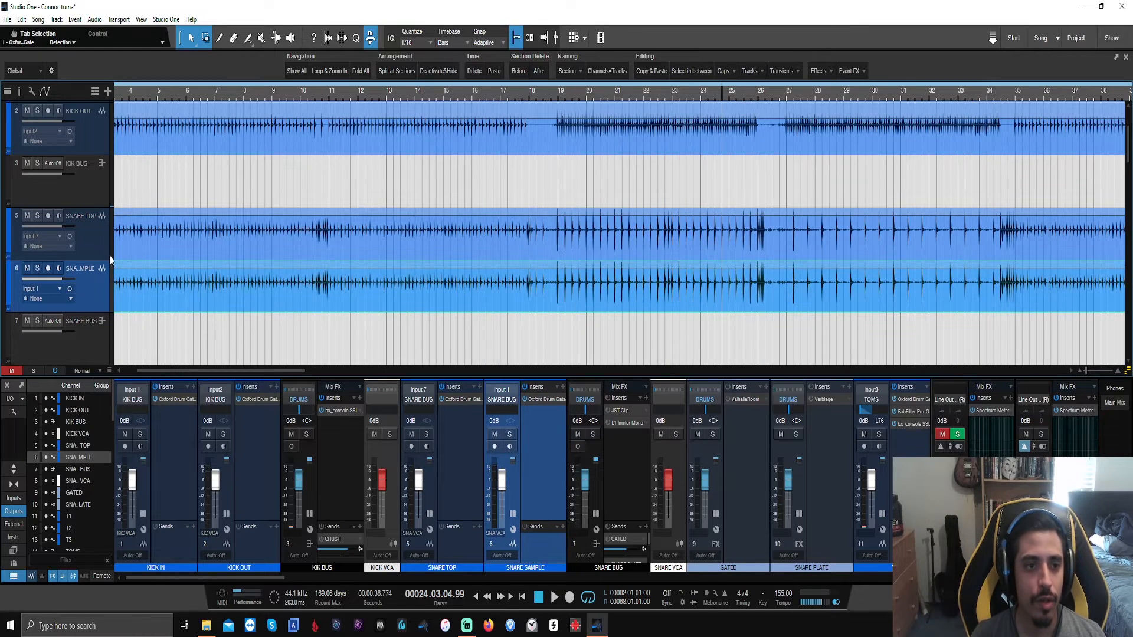
Step: Transform the SNARE TOP and SNARE SAMPLE tracks to rendered audio and expand the SNARE SAMPLE mixer channel
right_click(94, 292)
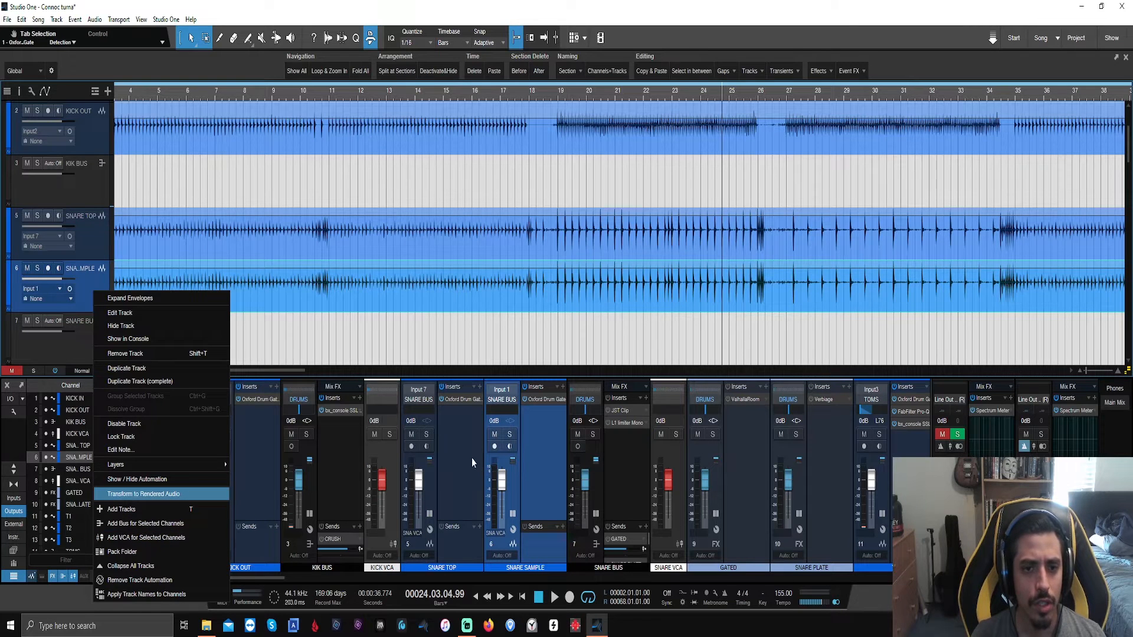
left_click(91, 235)
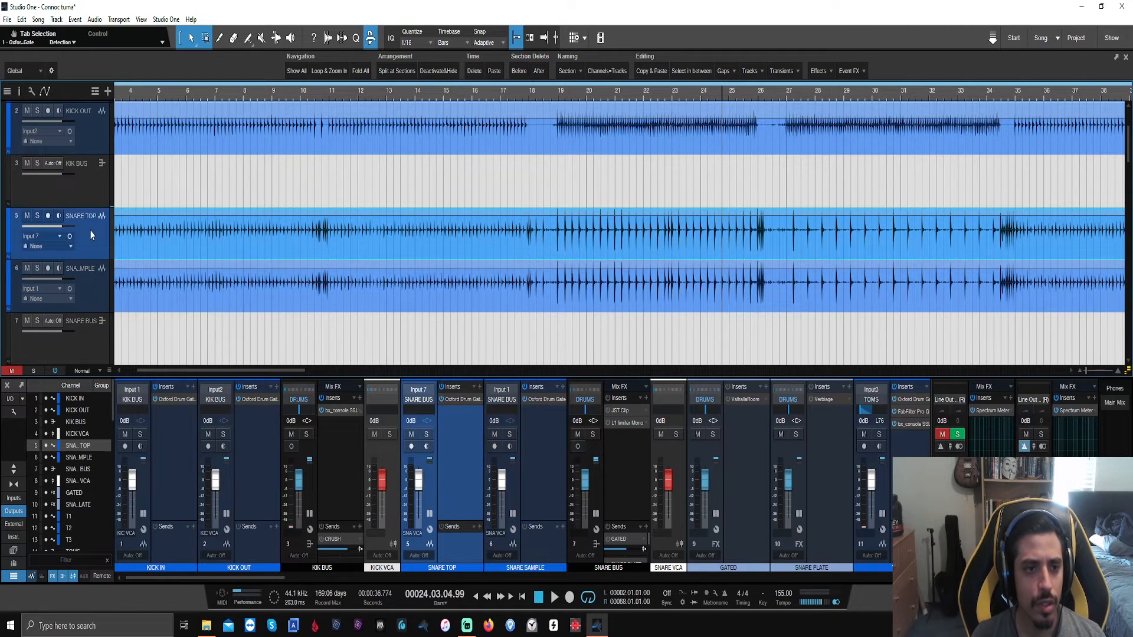
left_click(87, 272)
left_click(87, 251, "shift")
right_click(87, 241)
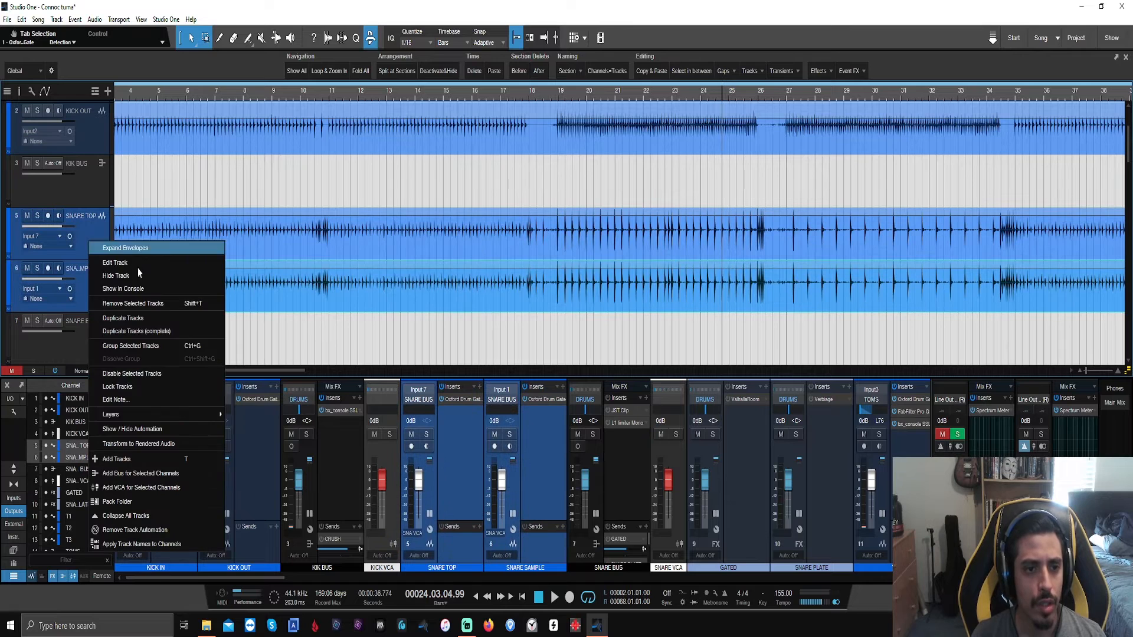
left_click(165, 443)
key("Return")
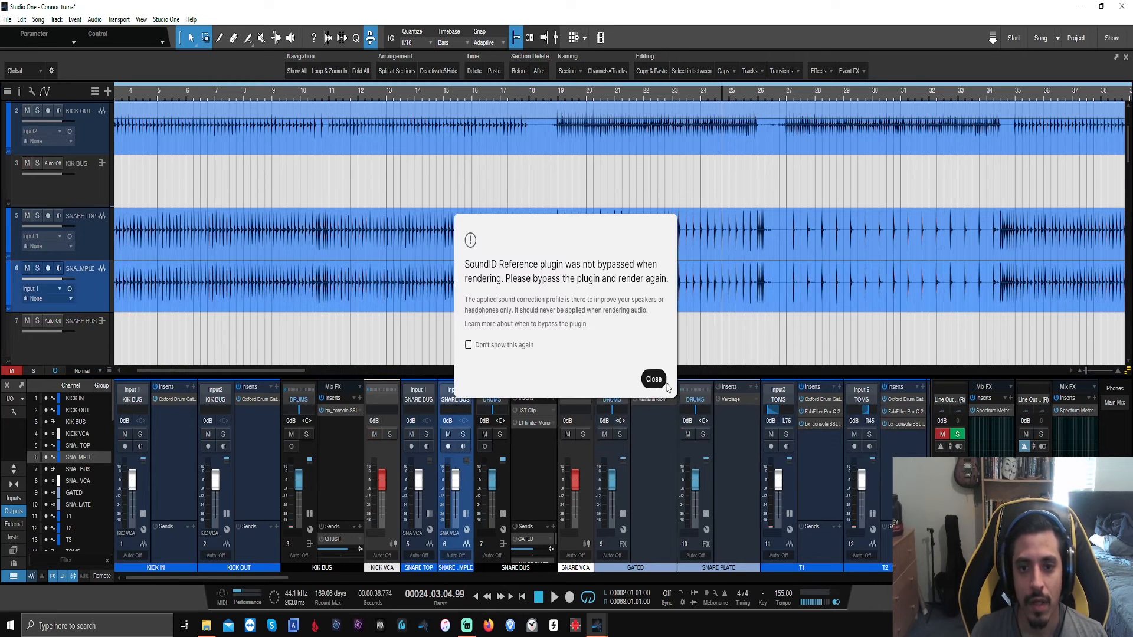
left_click(653, 379)
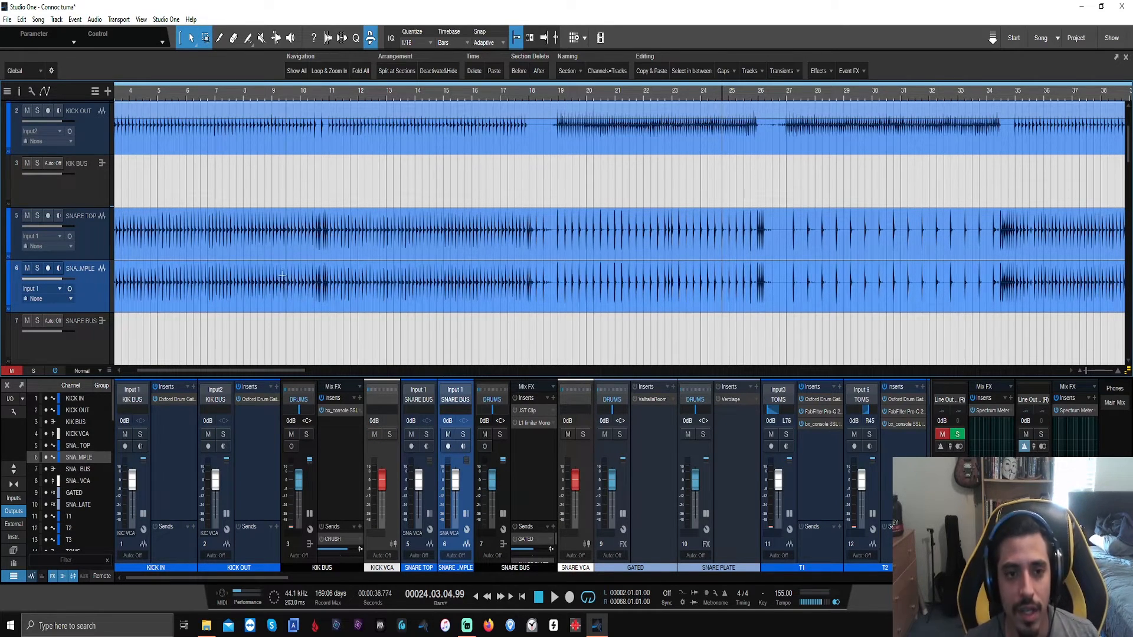
double_click(463, 491)
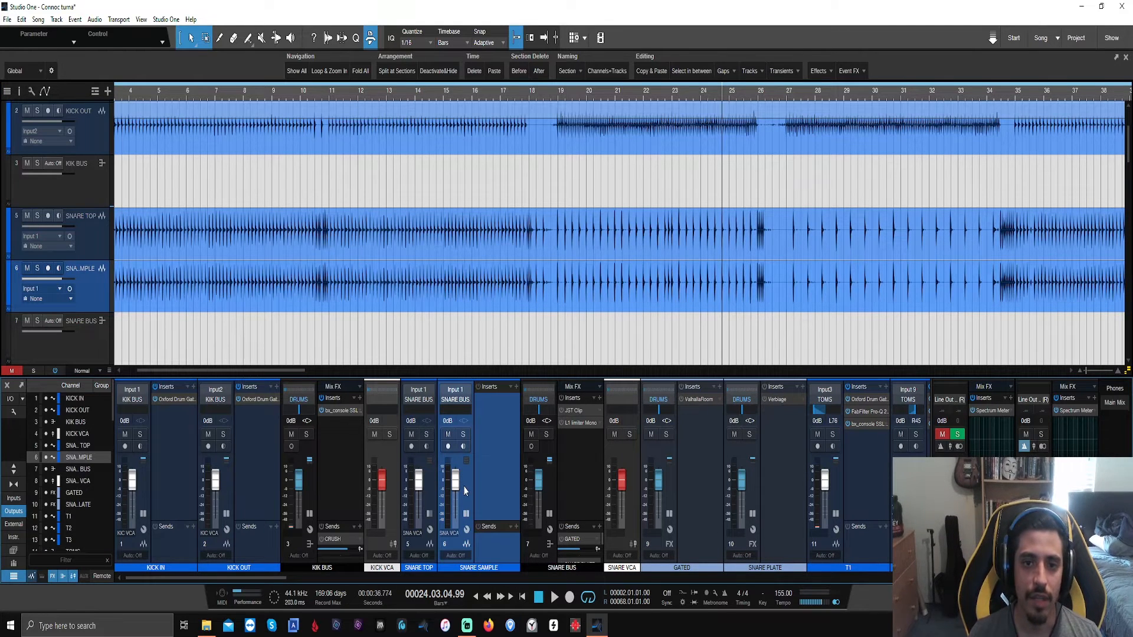
Step: Insert the Trigger_2 plug-in on the SNARE SAMPLE channel
left_click(516, 387)
type("trigg")
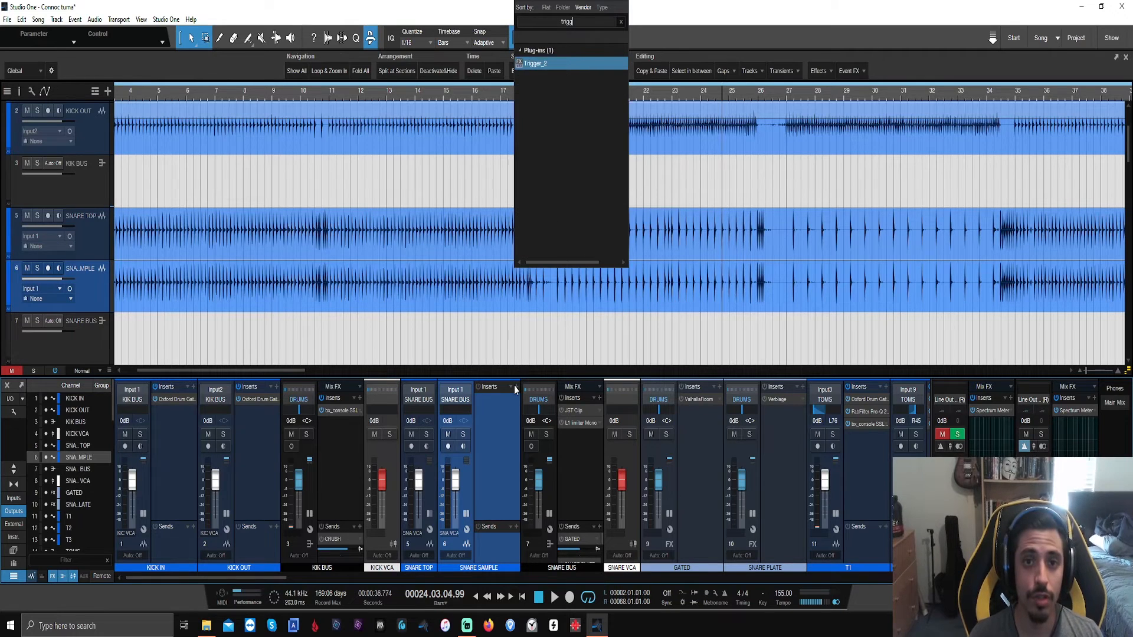
key("Return")
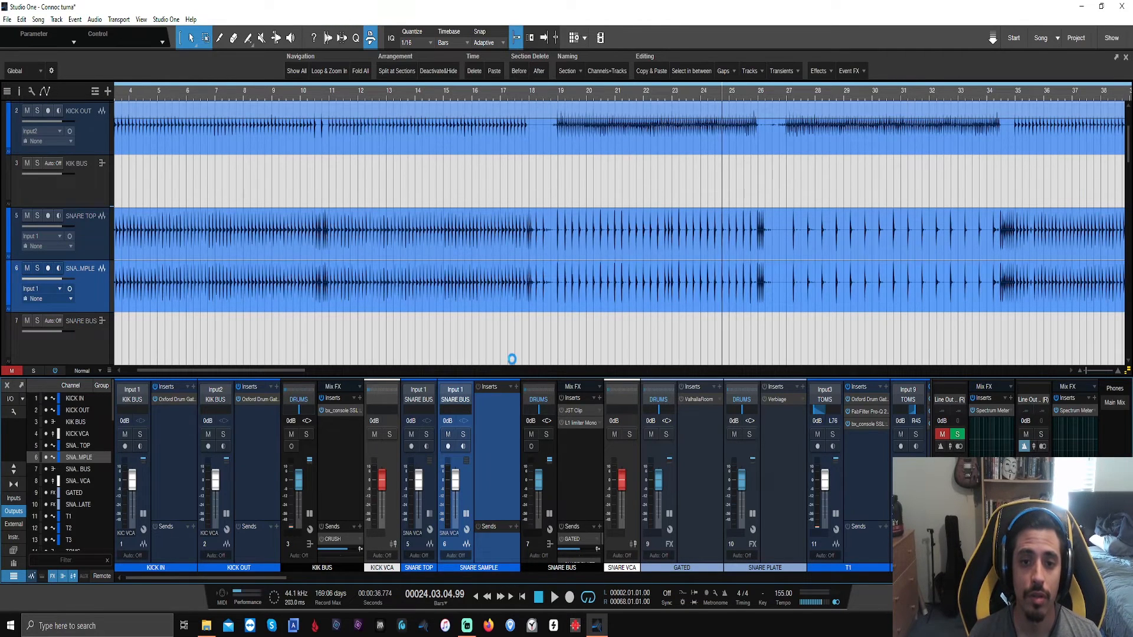
Step: Browse the Sundown and Snare A folders under Drum Samples, Hardcore Samples, and audition the Snare A DIRECT.tci sample
left_click(511, 200)
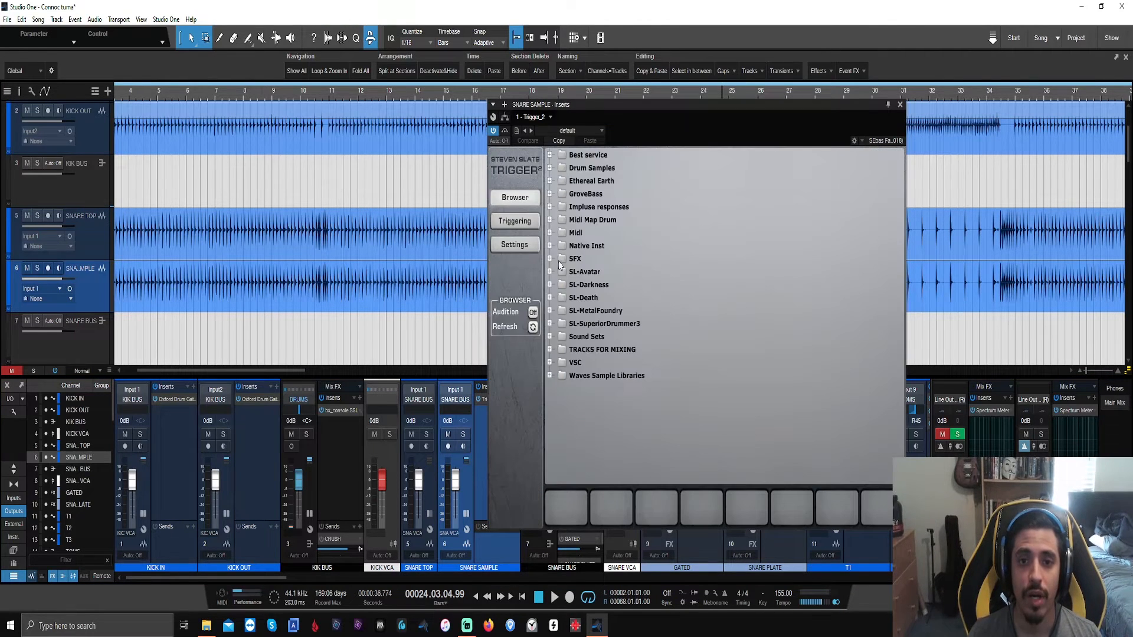
double_click(598, 168)
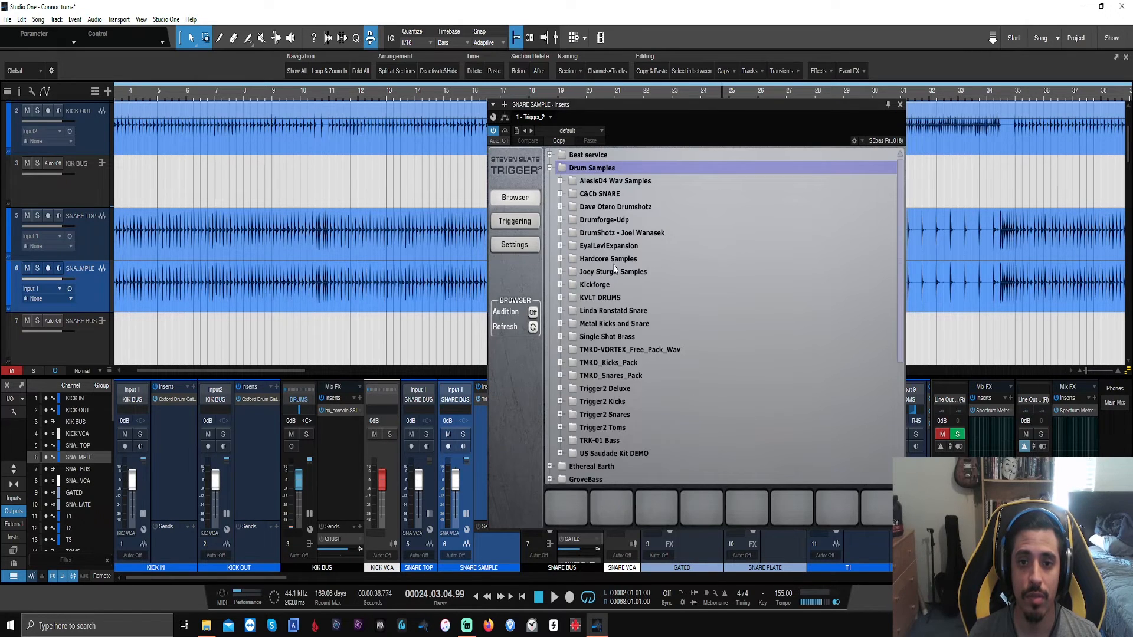
double_click(614, 261)
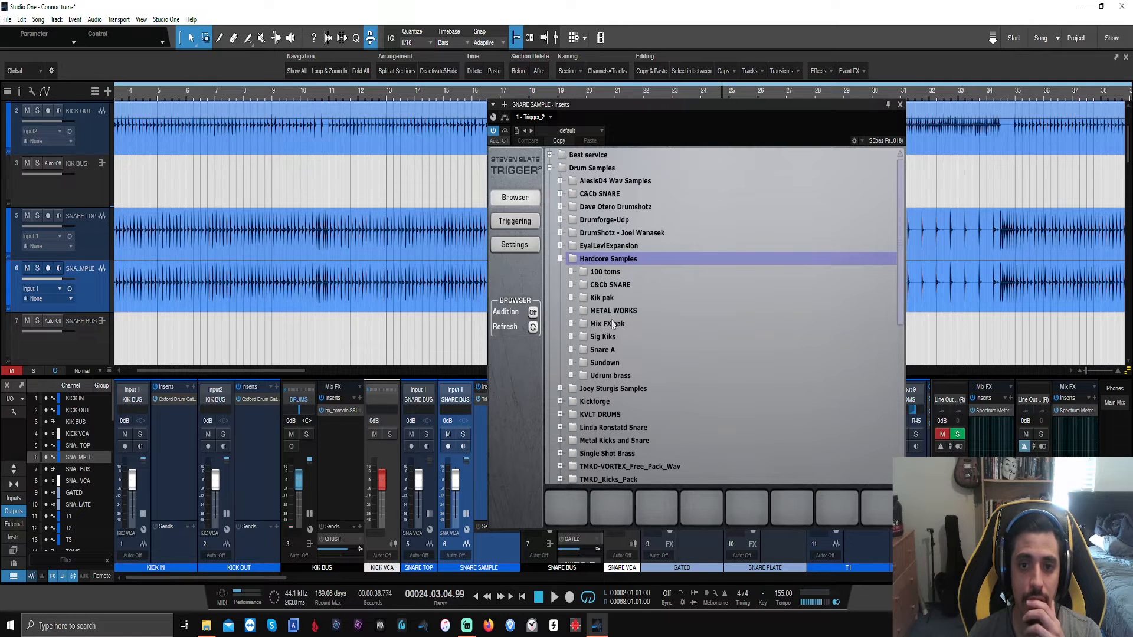
double_click(605, 363)
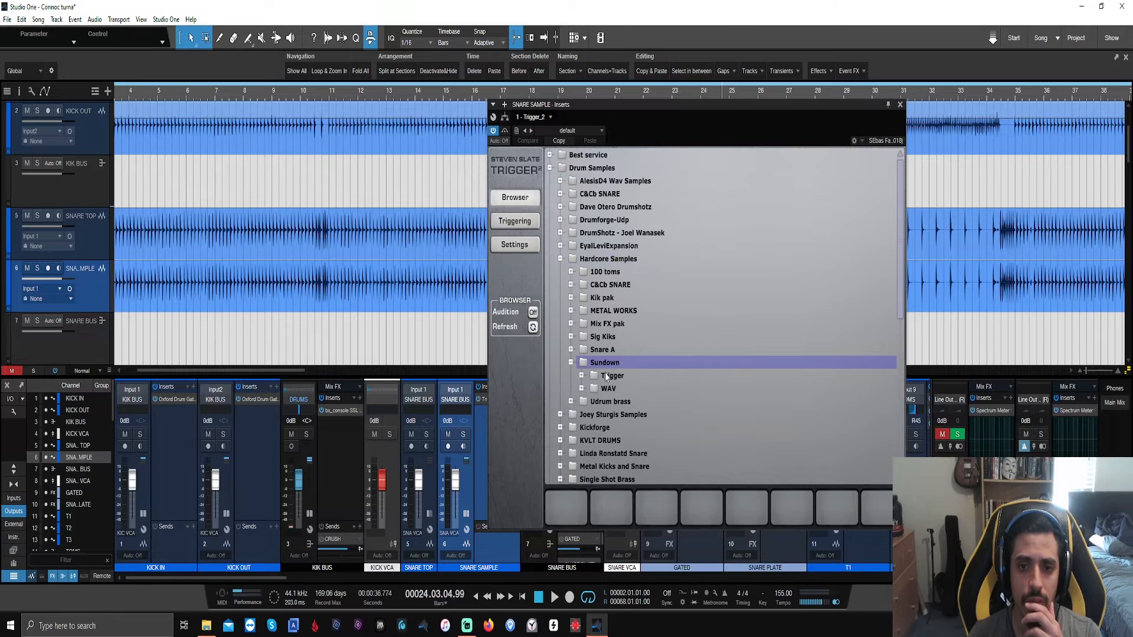
double_click(606, 376)
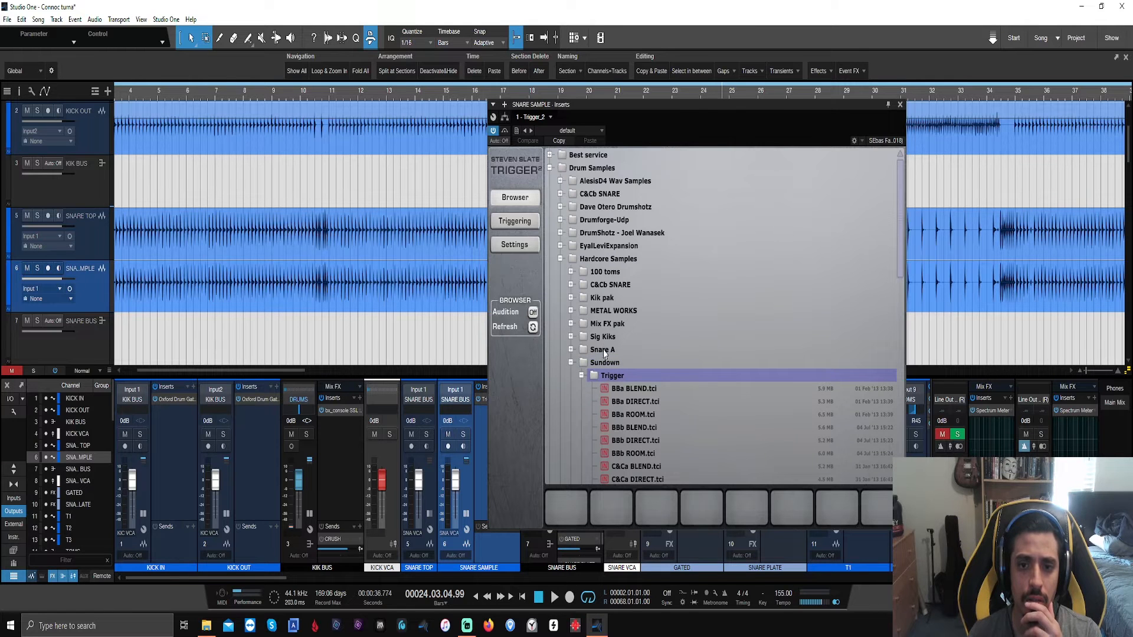
double_click(605, 353)
double_click(606, 364)
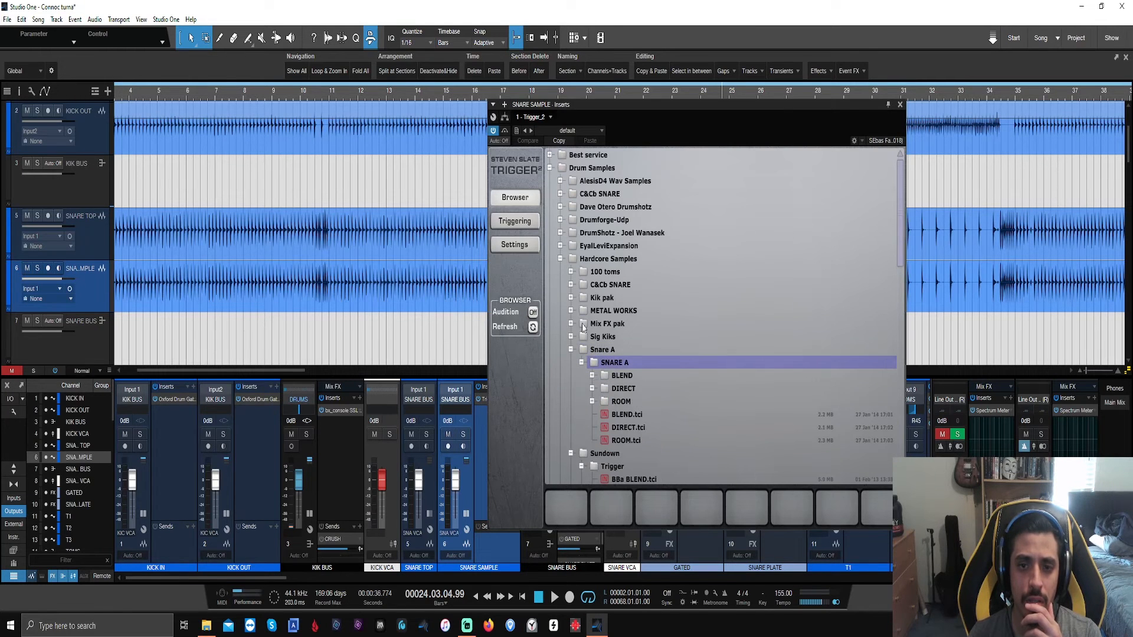
left_click(627, 428)
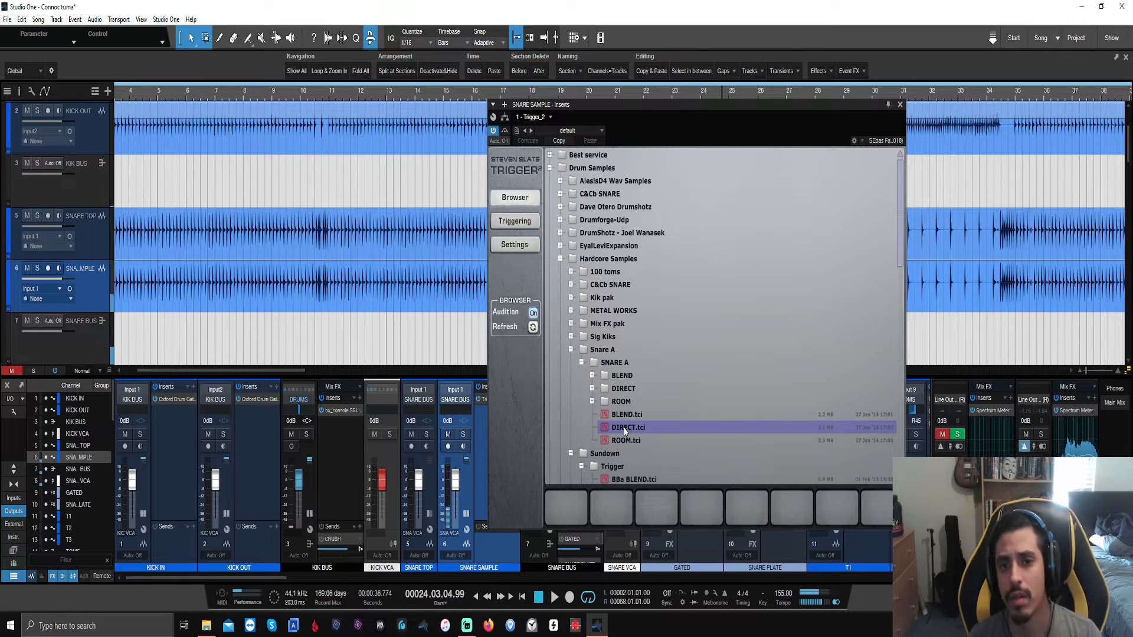
Step: Audition C&Cb DIRECT.tci from the C&Cb SNARE folder and load it into Trigger's first sample slot
left_click(611, 197)
double_click(611, 199)
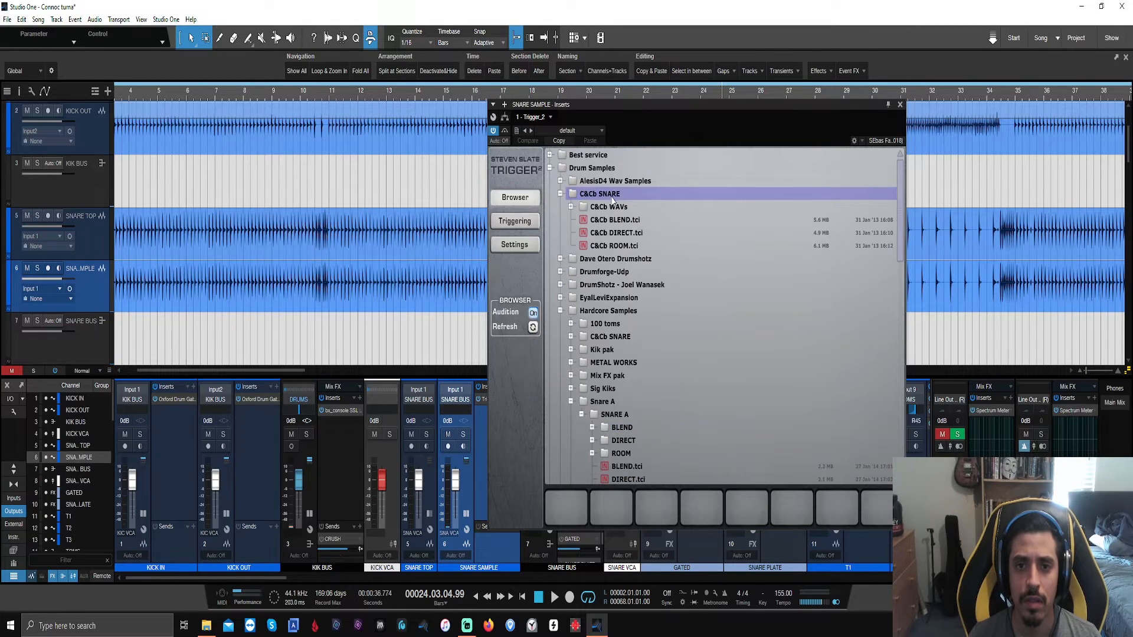
left_click(613, 235)
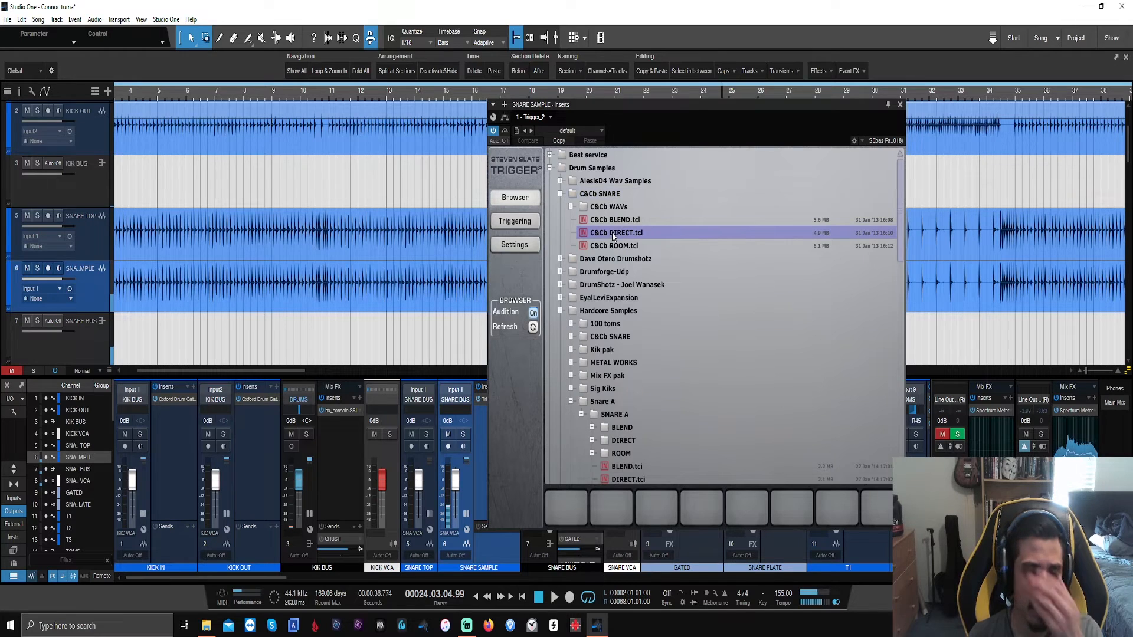
left_click_drag(614, 228, 566, 507)
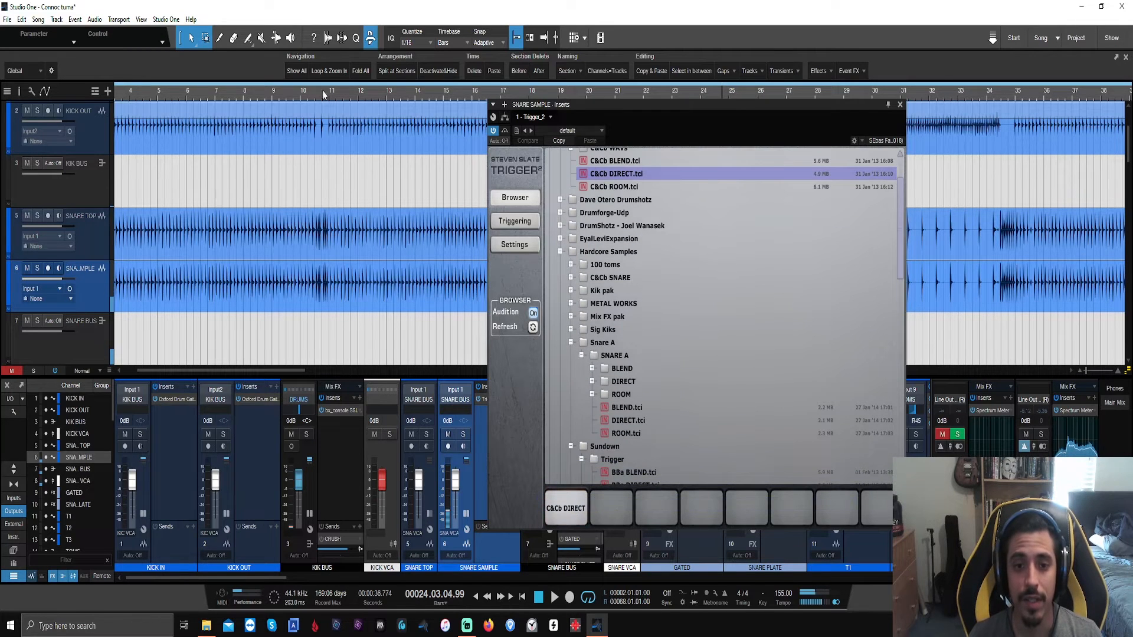
Step: Play from around bar 6 and set Trigger's detail to 10 and sensitivity to 69 for the snare hits
left_click(516, 222)
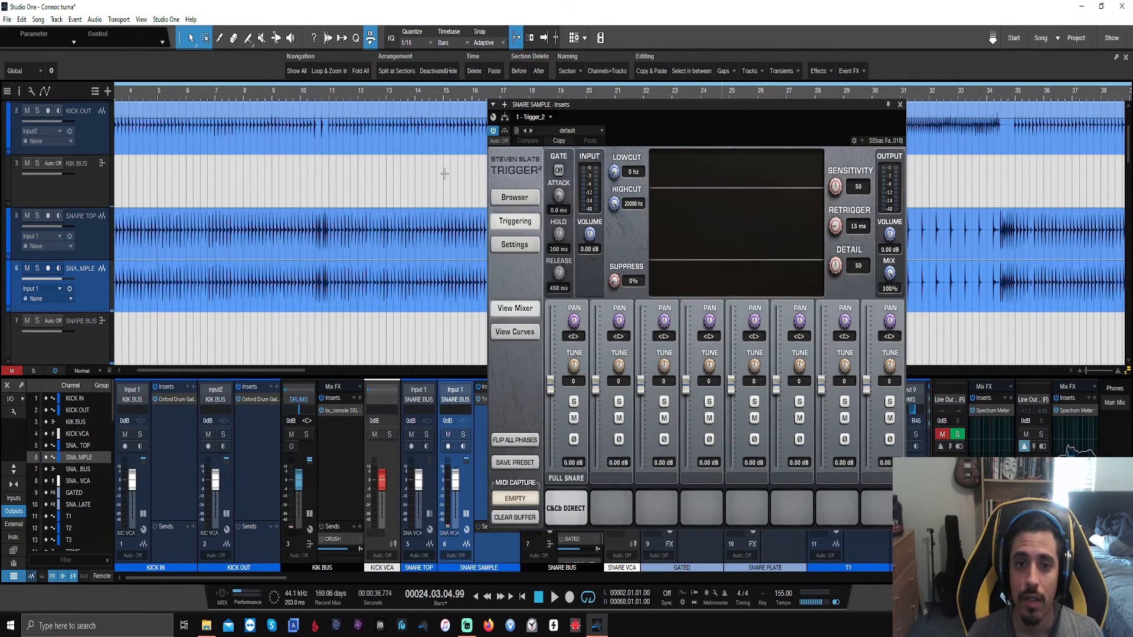
left_click(187, 91)
key("space")
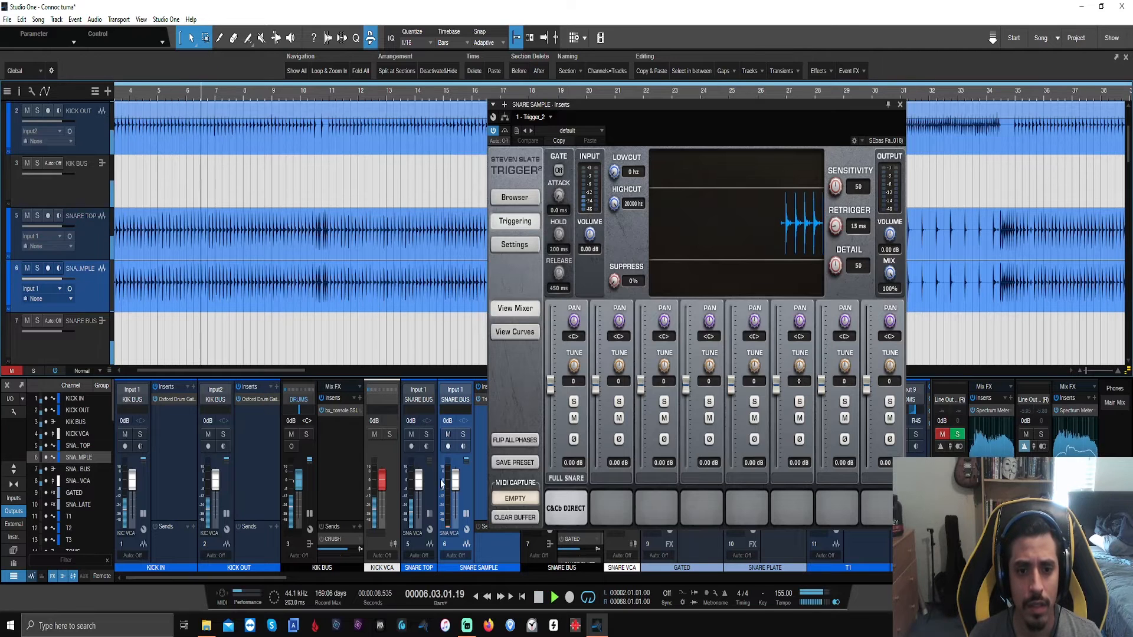
left_click_drag(835, 265, 837, 338)
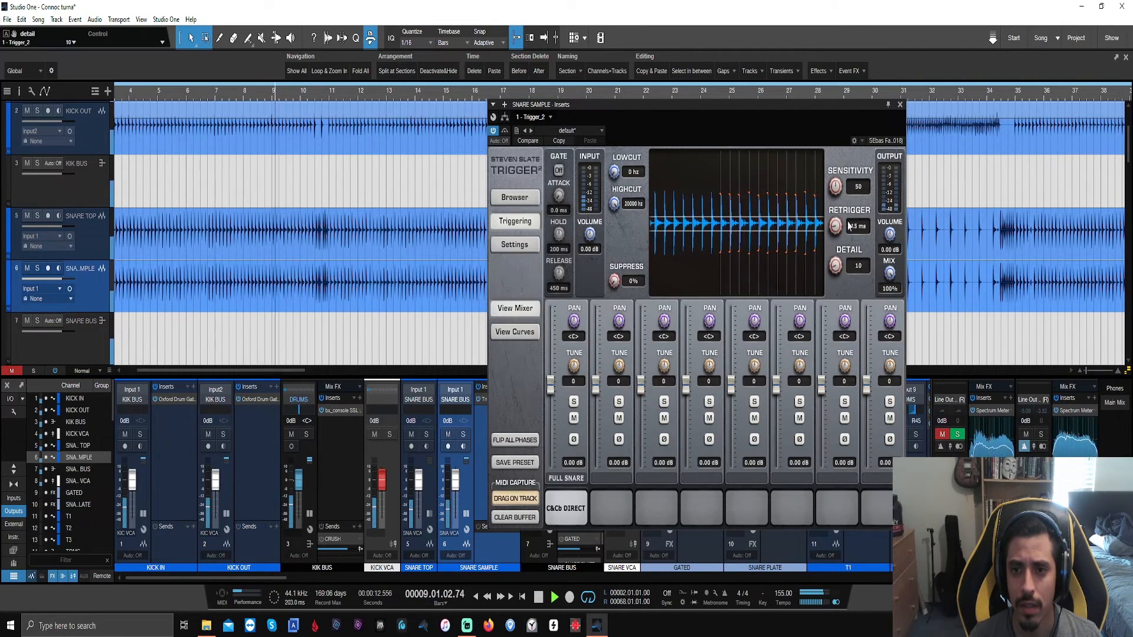
left_click_drag(835, 187, 831, 154)
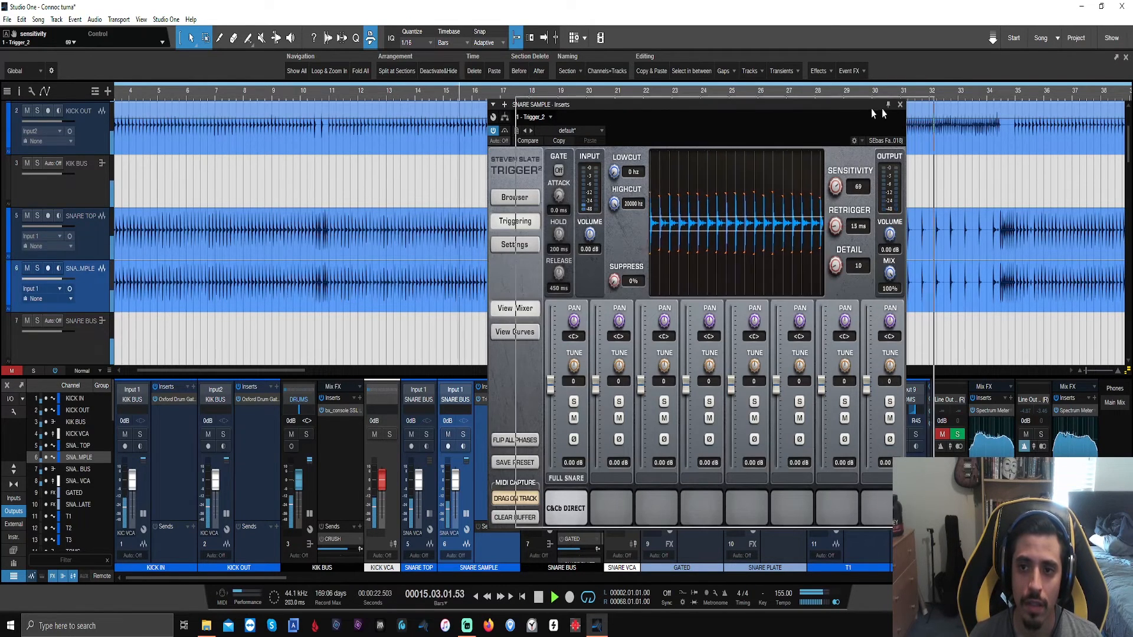
left_click_drag(871, 109, 1002, 142)
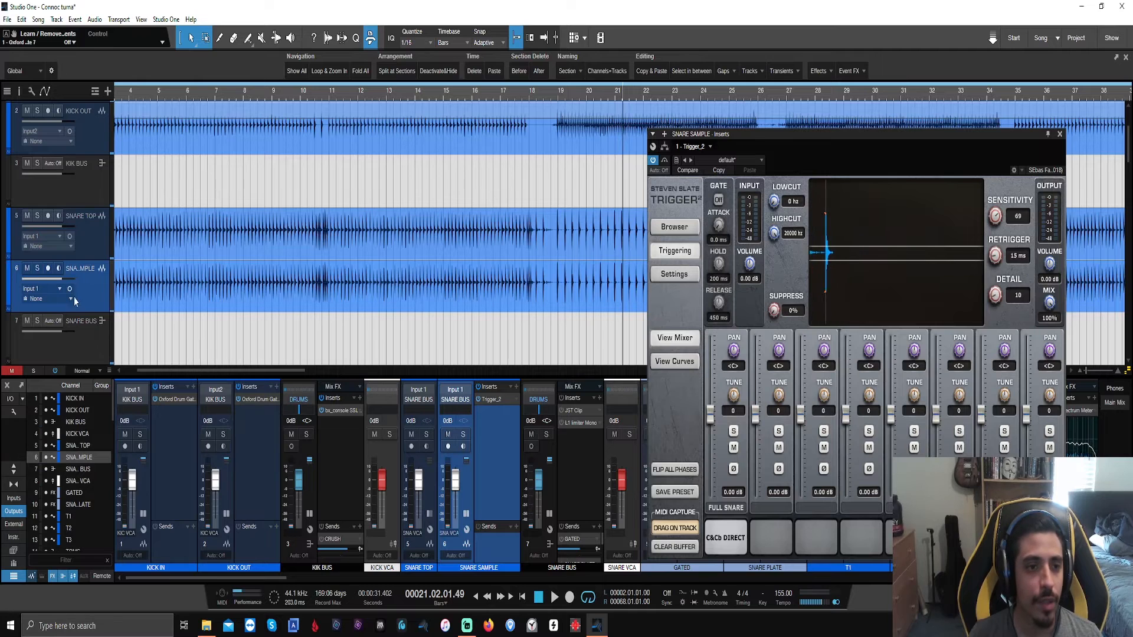
Step: Transform the SNARE SAMPLE track to rendered audio and expand the SNARE TOP and SNARE SAMPLE mixer channels
right_click(90, 284)
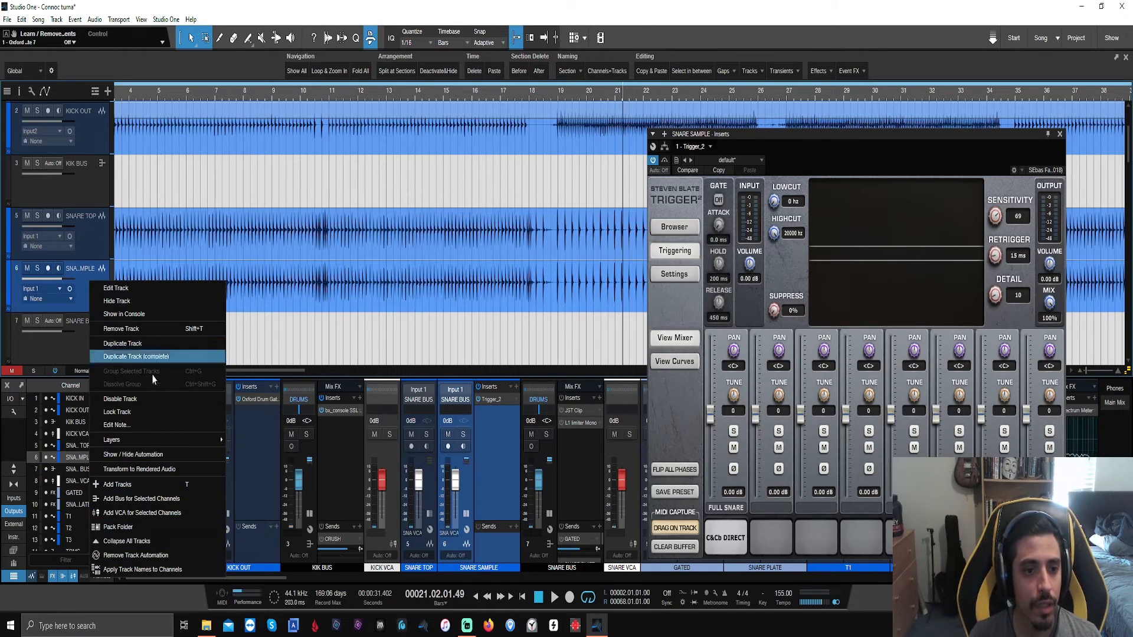
left_click(147, 469)
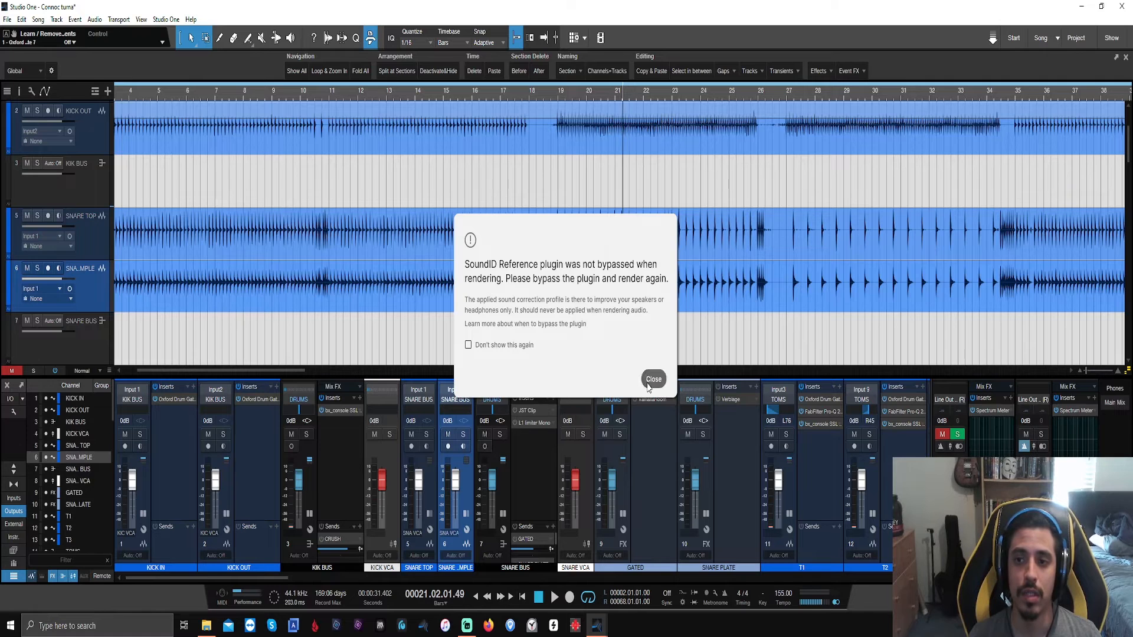
left_click(653, 380)
double_click(432, 484)
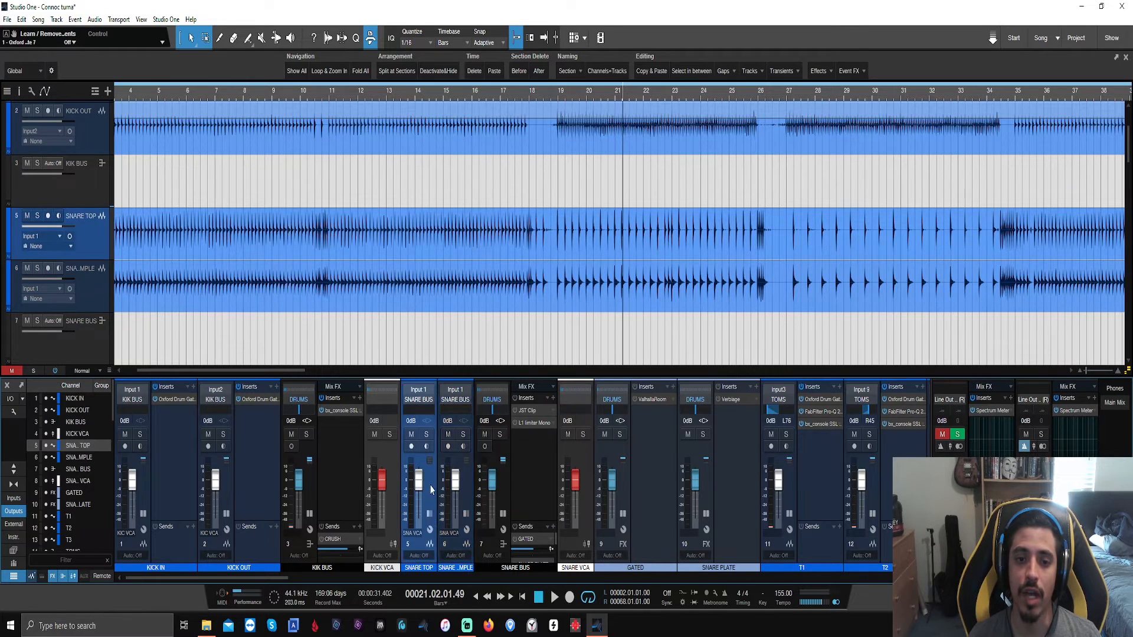
double_click(516, 487)
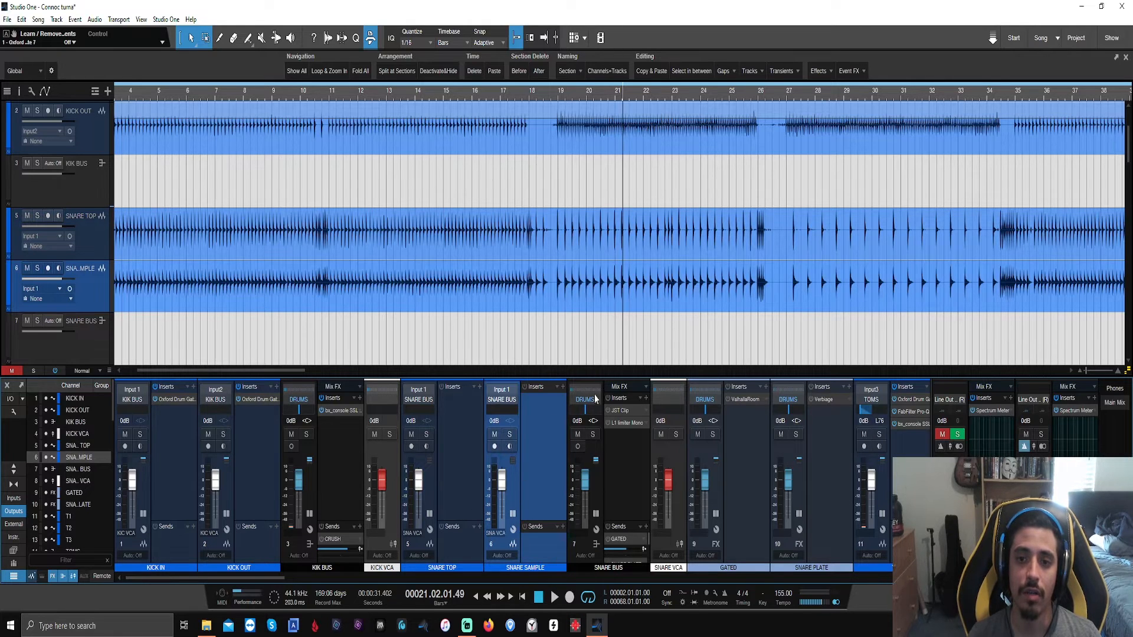
Step: Play from bar 3 and listen to the SNARE TOP and SNARE SAMPLE channels separately in solo
scroll(536, 94, "down", 5)
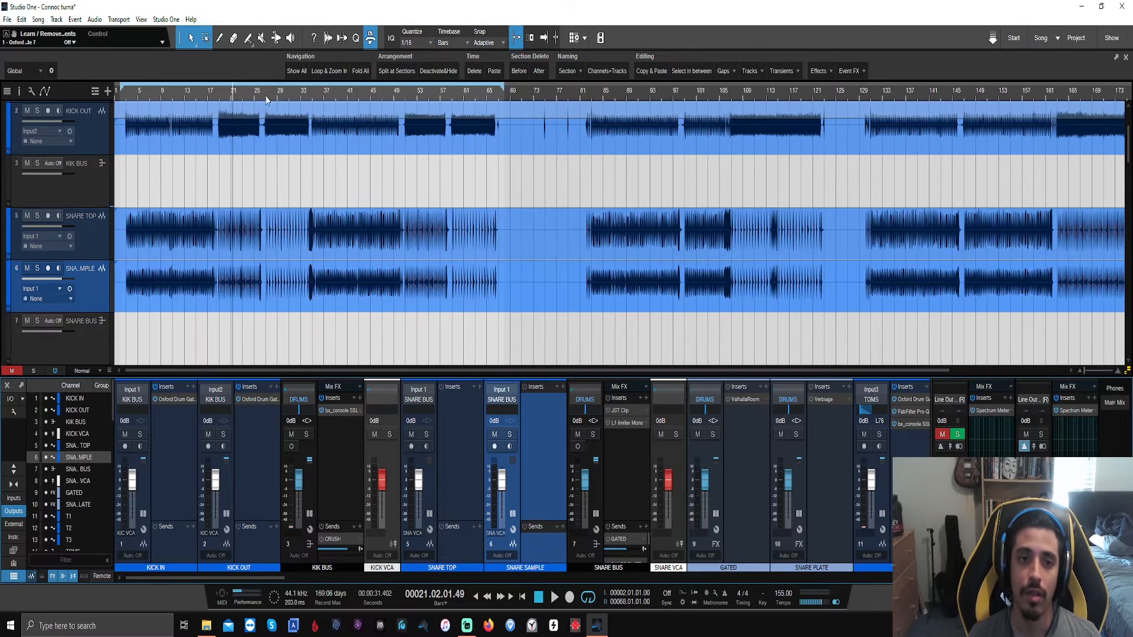
scroll(127, 101, "up", 8)
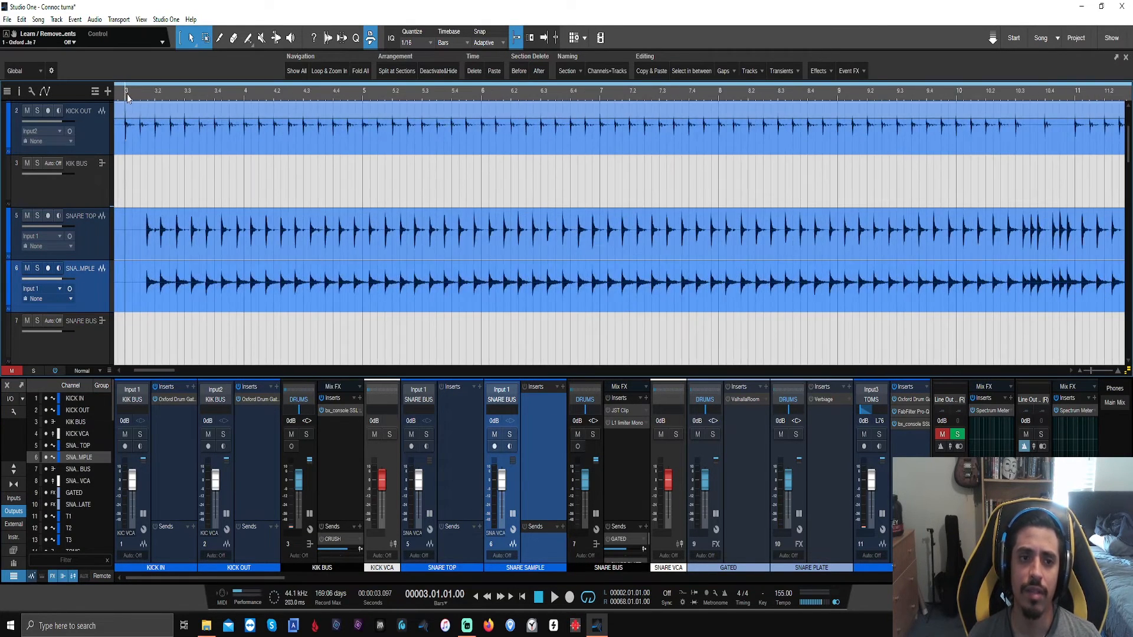
scroll(127, 98, "down", 2)
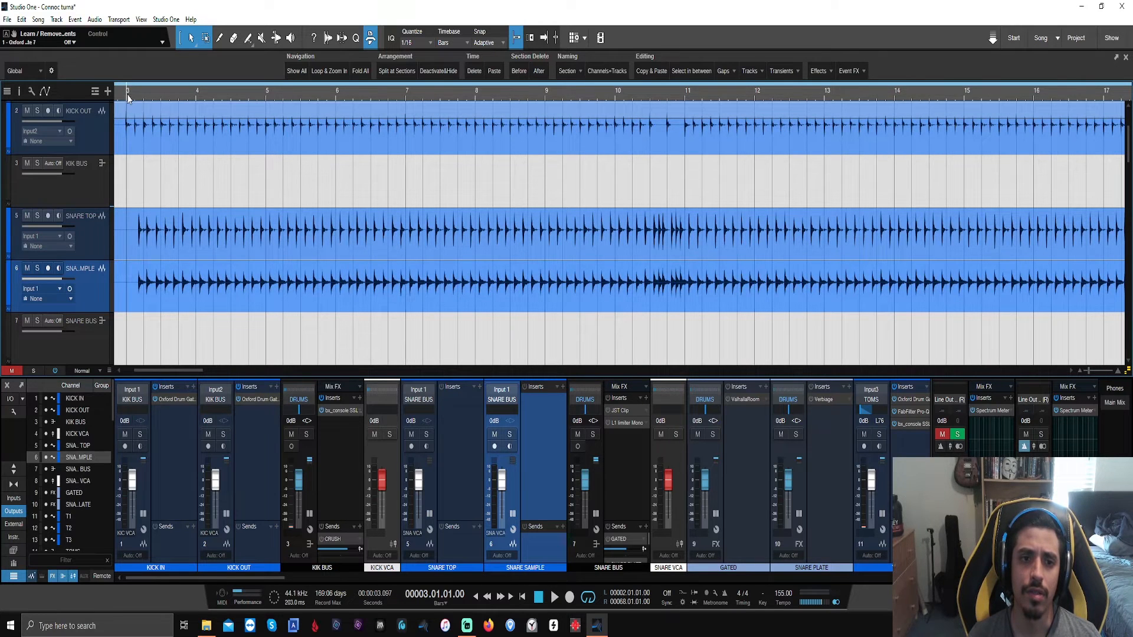
left_click(427, 436)
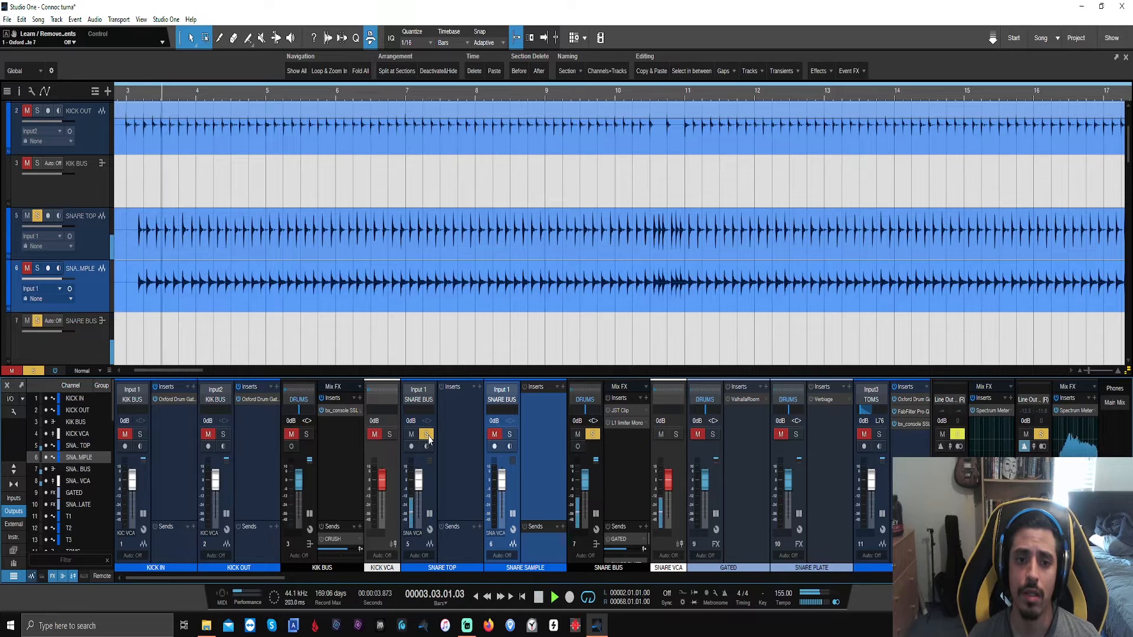
left_click(427, 438)
left_click(510, 435)
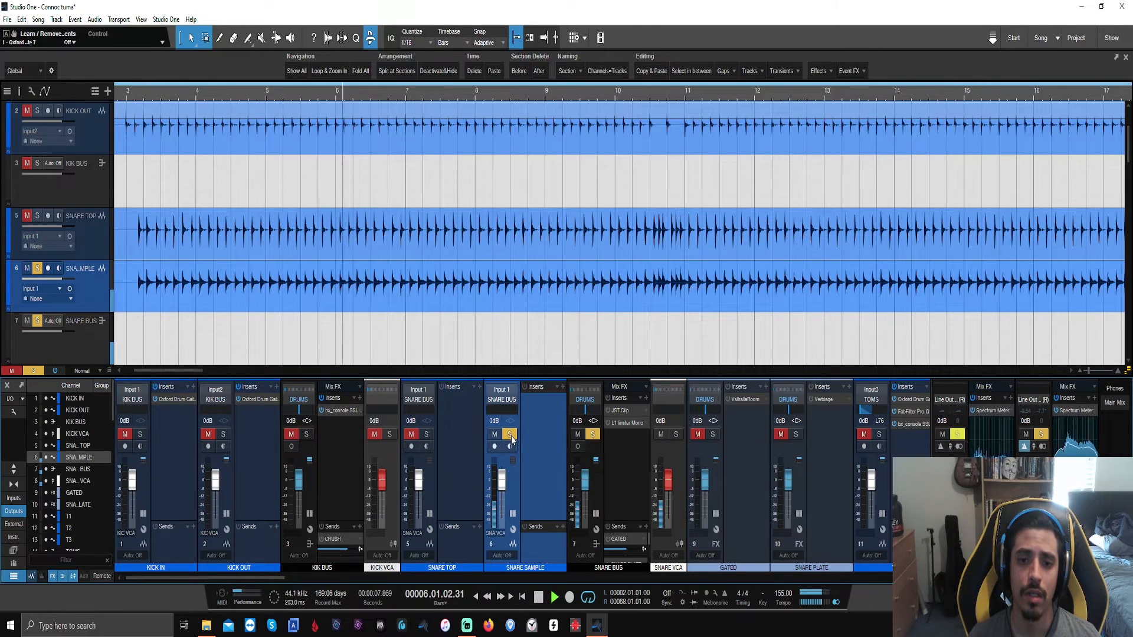
left_click(510, 436)
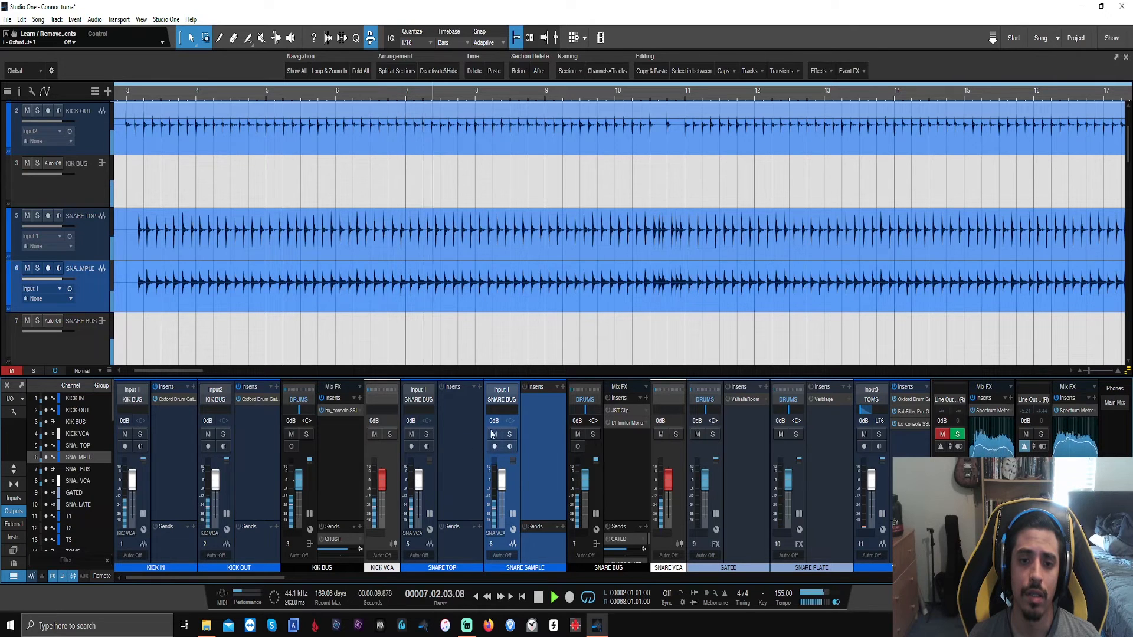
Step: Solo the SNARE BUS and insert bx_console SSL 4000 E on the SNARE SAMPLE channel, set to console channel 5
left_click(592, 437)
left_click(563, 388)
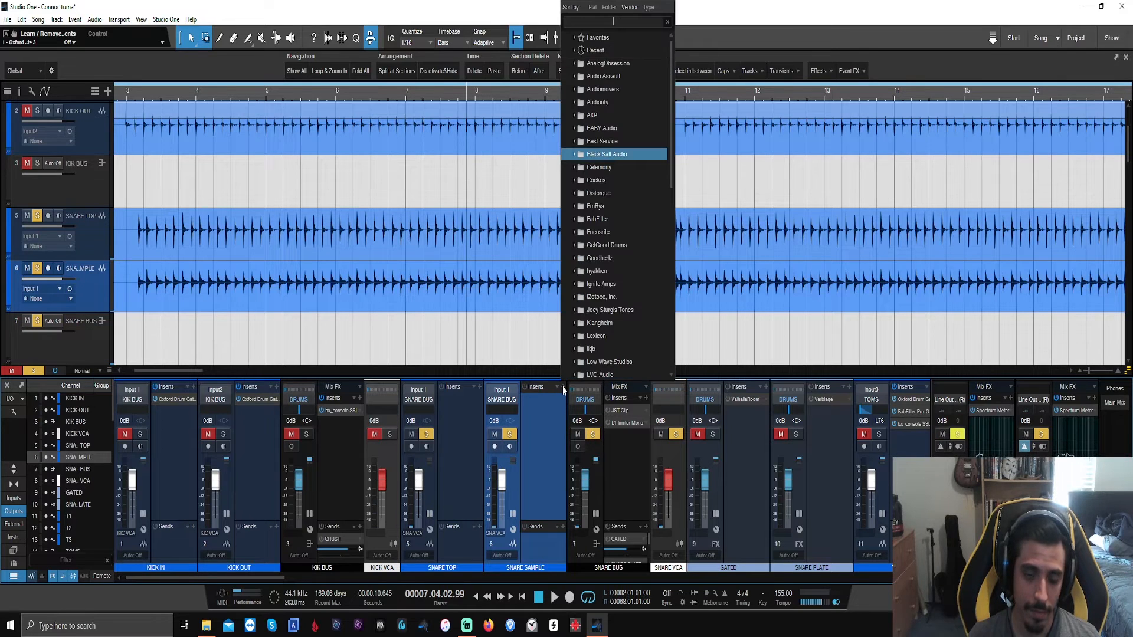
type("ssl")
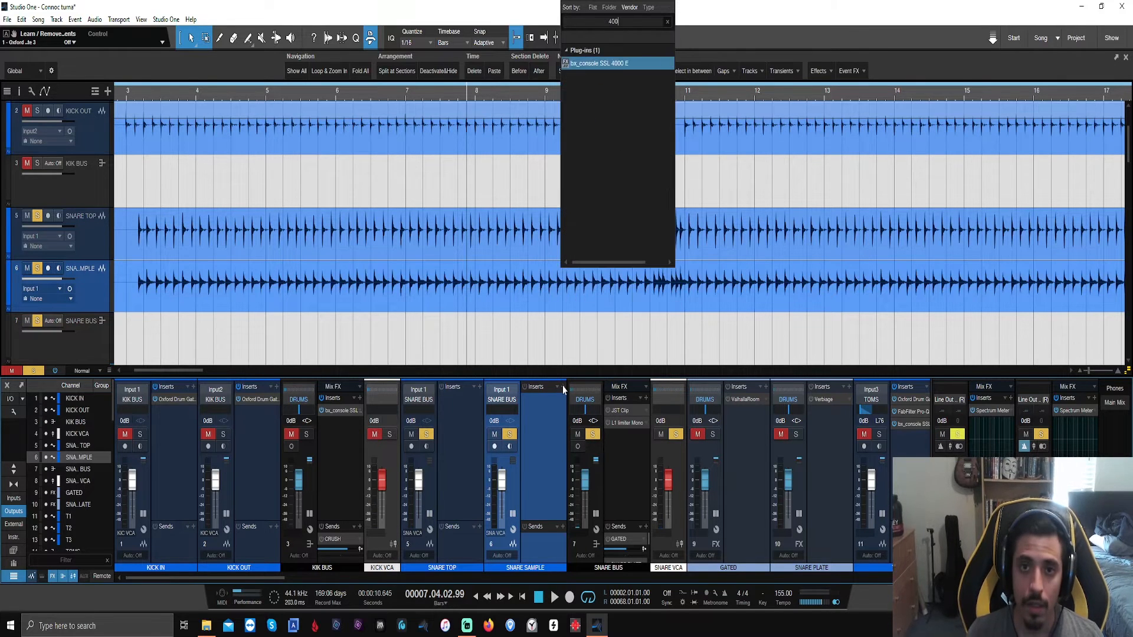
key("Return")
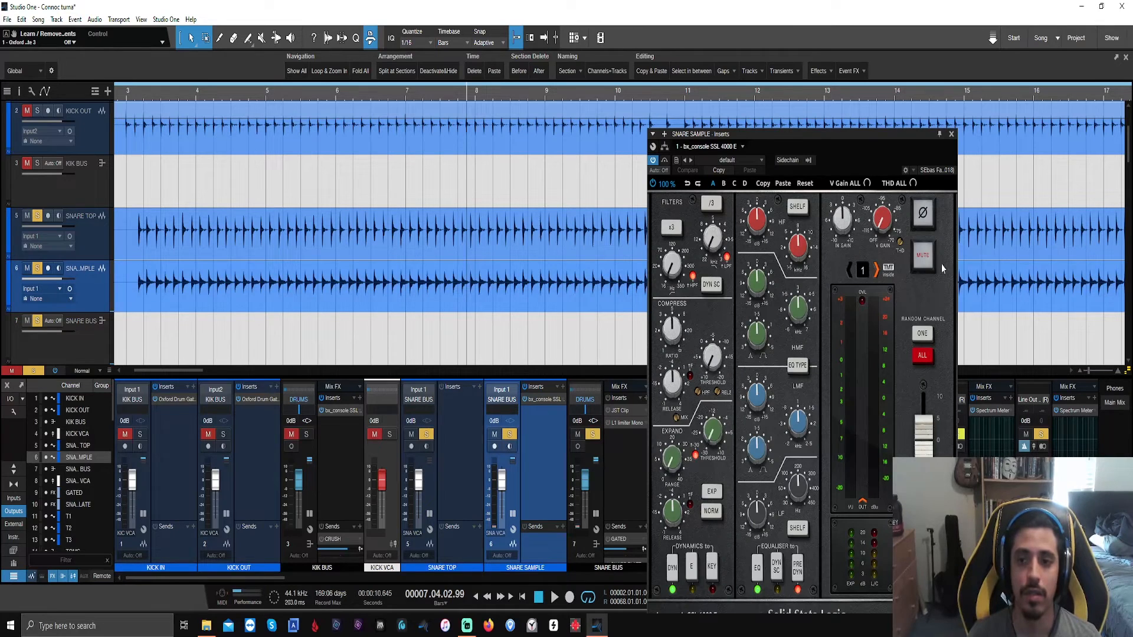
double_click(877, 271)
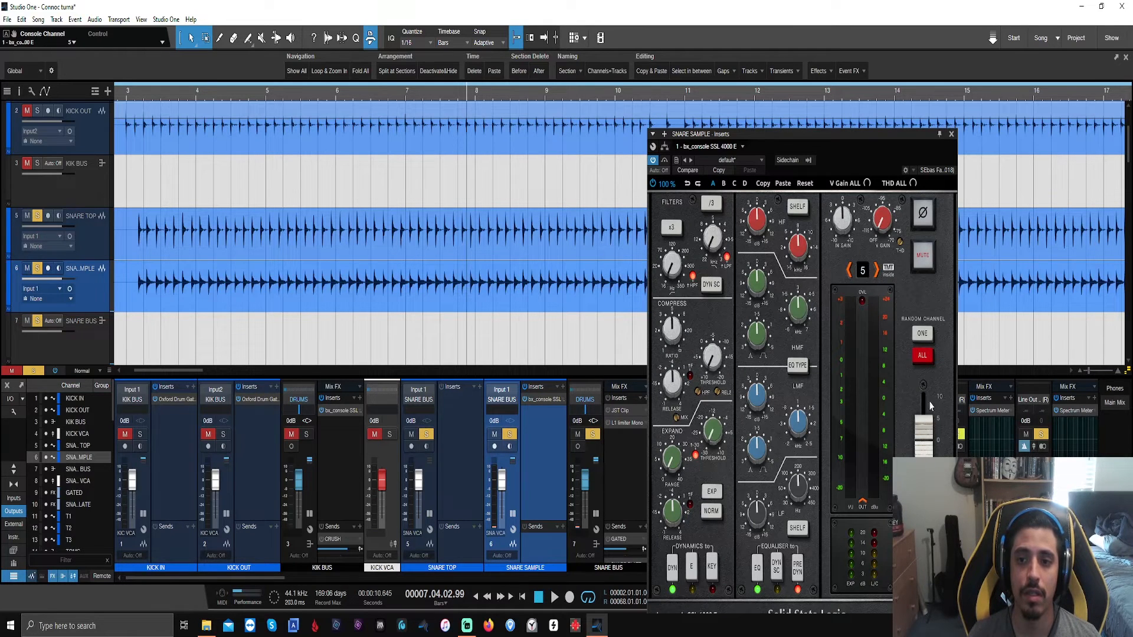
Step: Compare the SNARE SAMPLE phase switch on and off during playback, leave it on, and inspect the snare waveforms up close
left_click(924, 216)
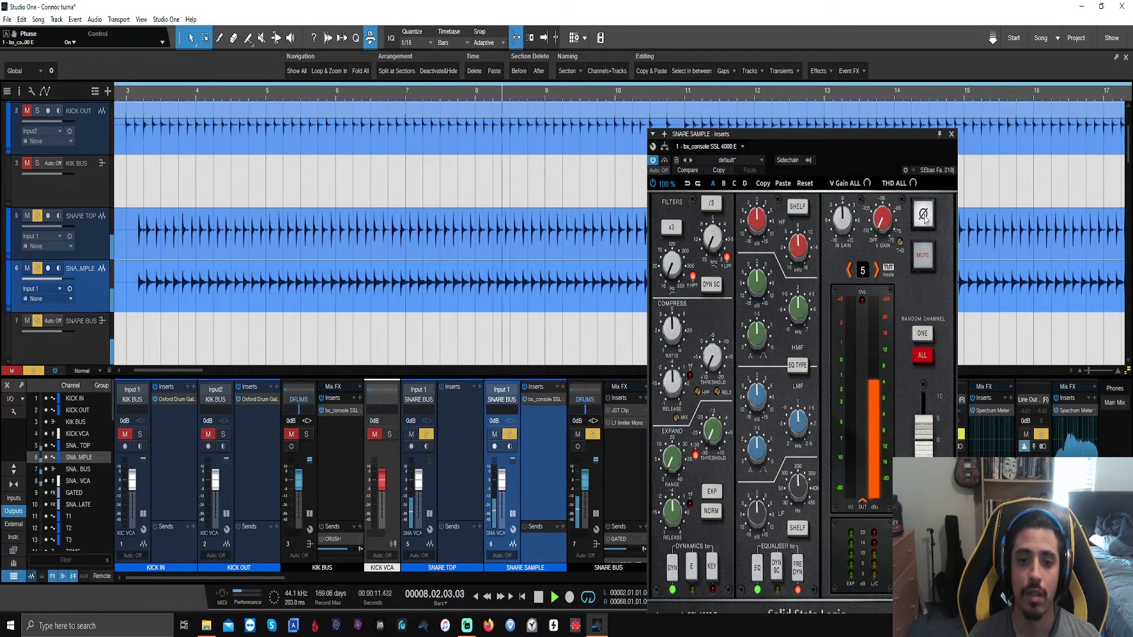
left_click(924, 216)
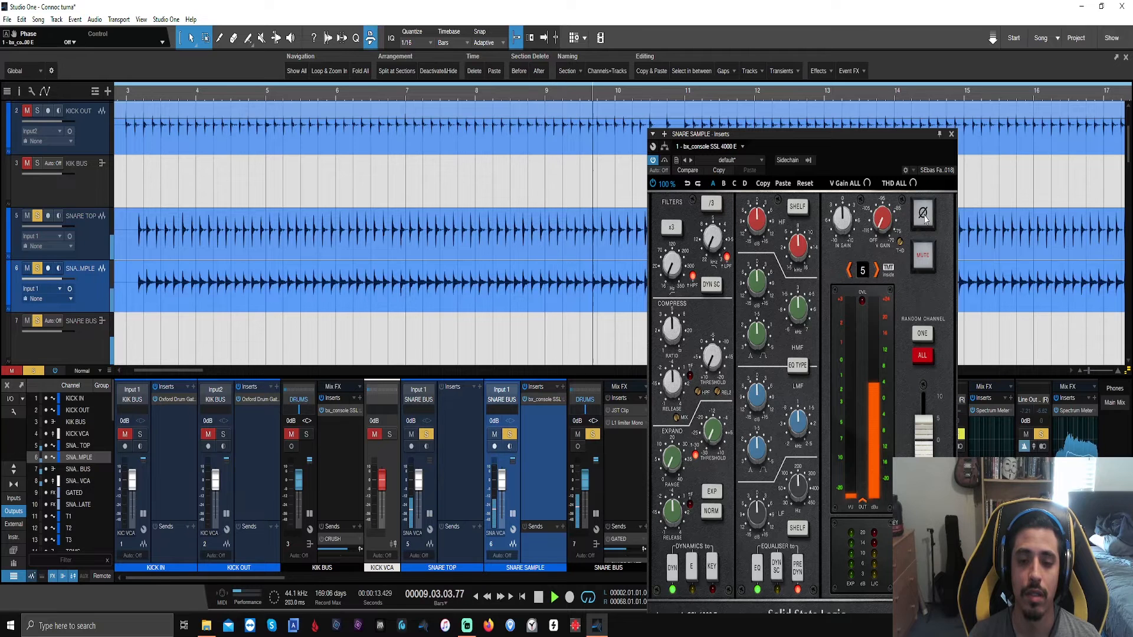
left_click(924, 216)
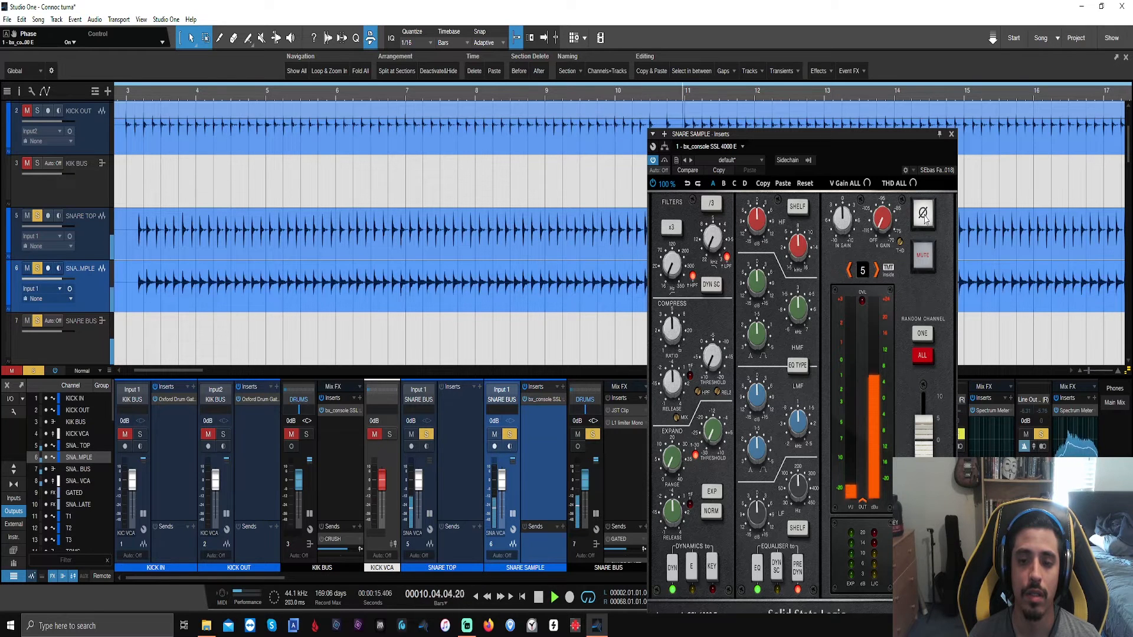
scroll(458, 94, "up", 9)
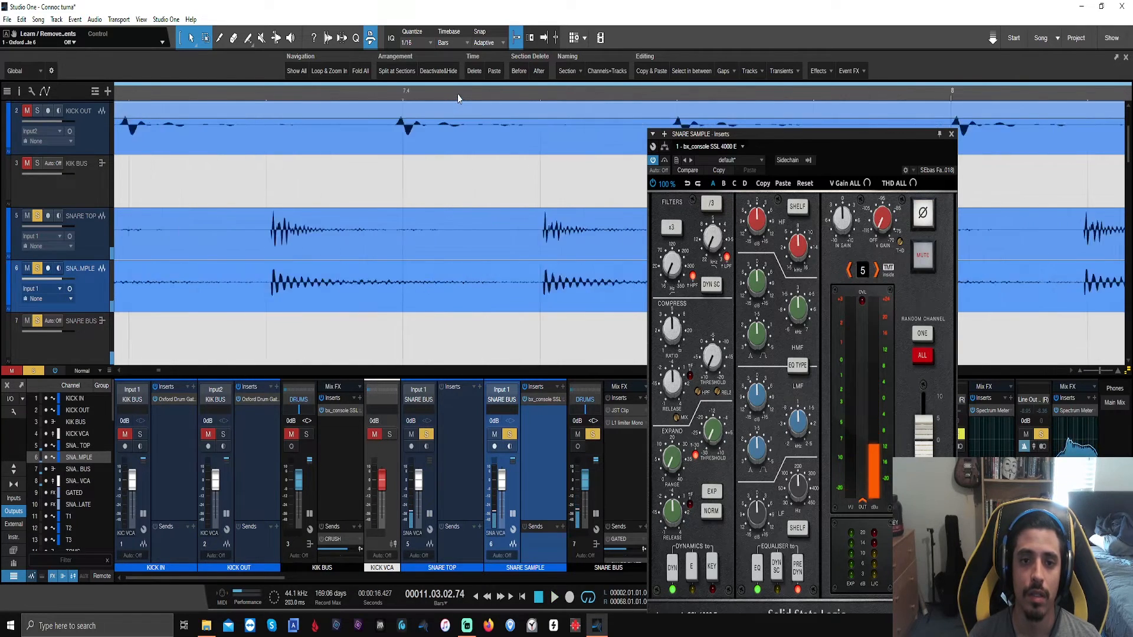
Step: Inspect a single snare hit up close and remove bx_console SSL 4000 E from the SNARE SAMPLE channel
scroll(590, 98, "up", 2)
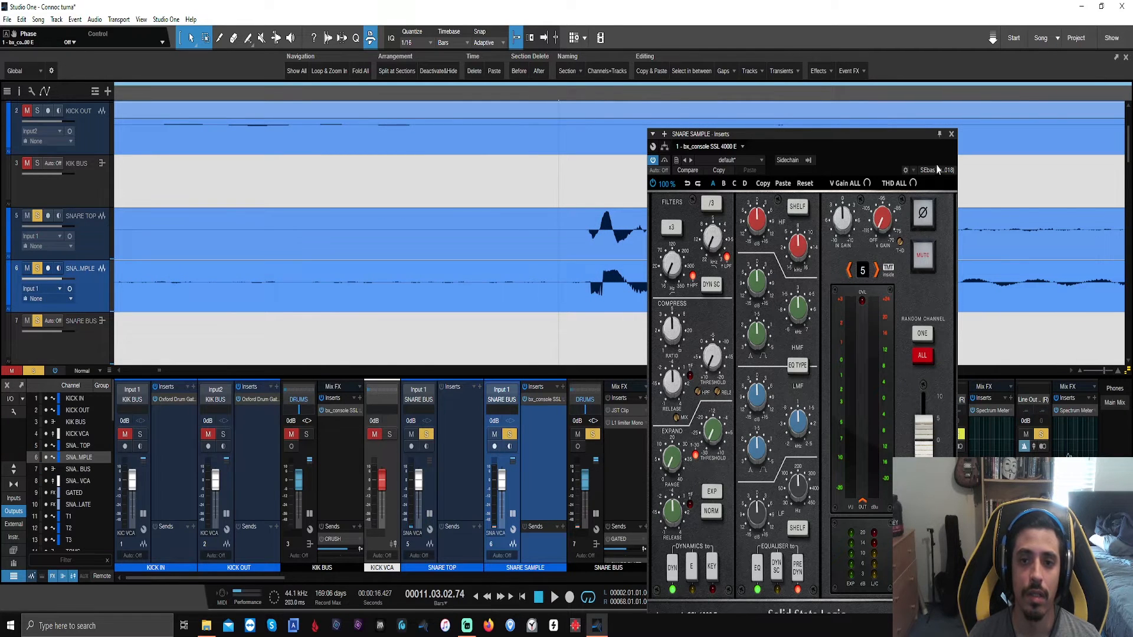
right_click(541, 402)
left_click(540, 522)
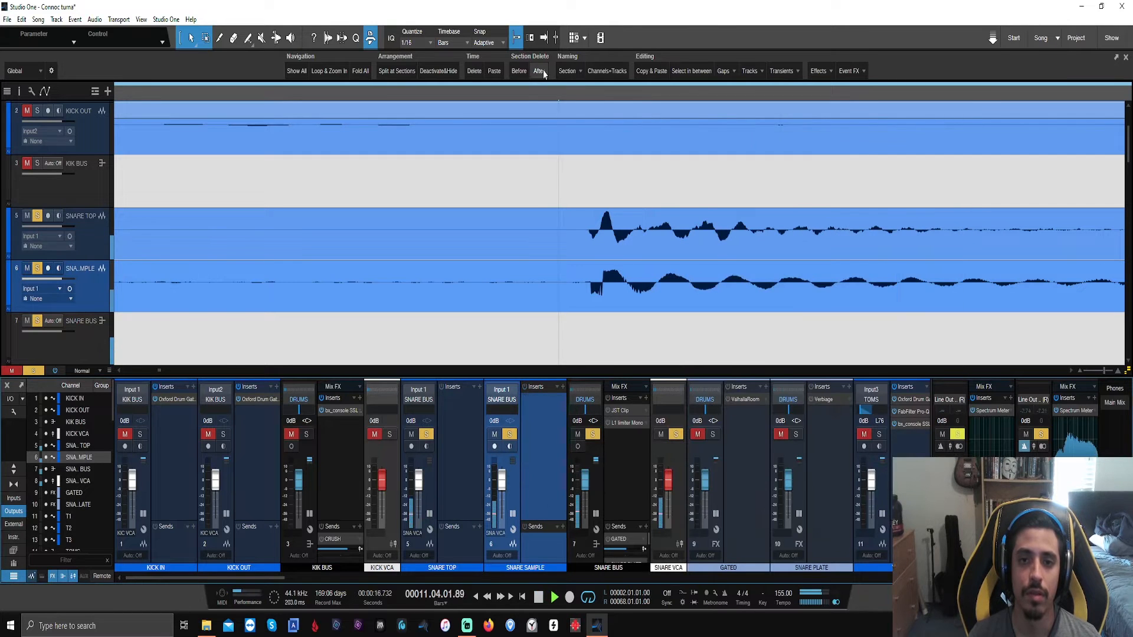
scroll(522, 92, "down", 8)
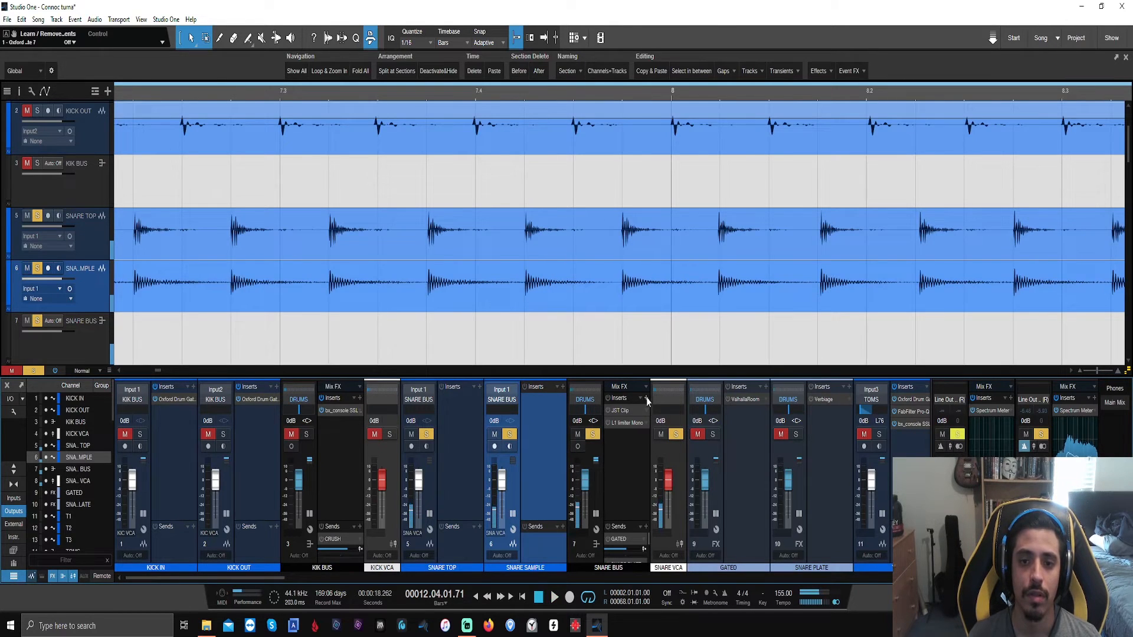
Step: Insert bx_console SSL 4000 E ahead of JST Clip on the SNARE BUS and play the drums with the bus unsoloed
left_click_drag(541, 403, 625, 410)
right_click(537, 402)
left_click(539, 511)
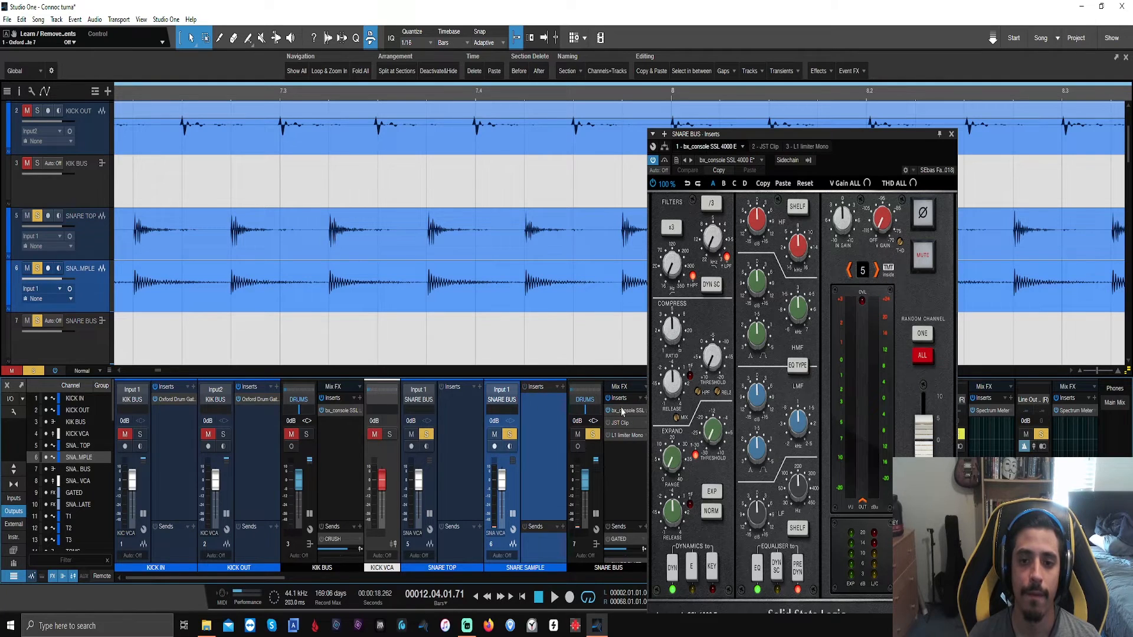
left_click(255, 95)
key("space")
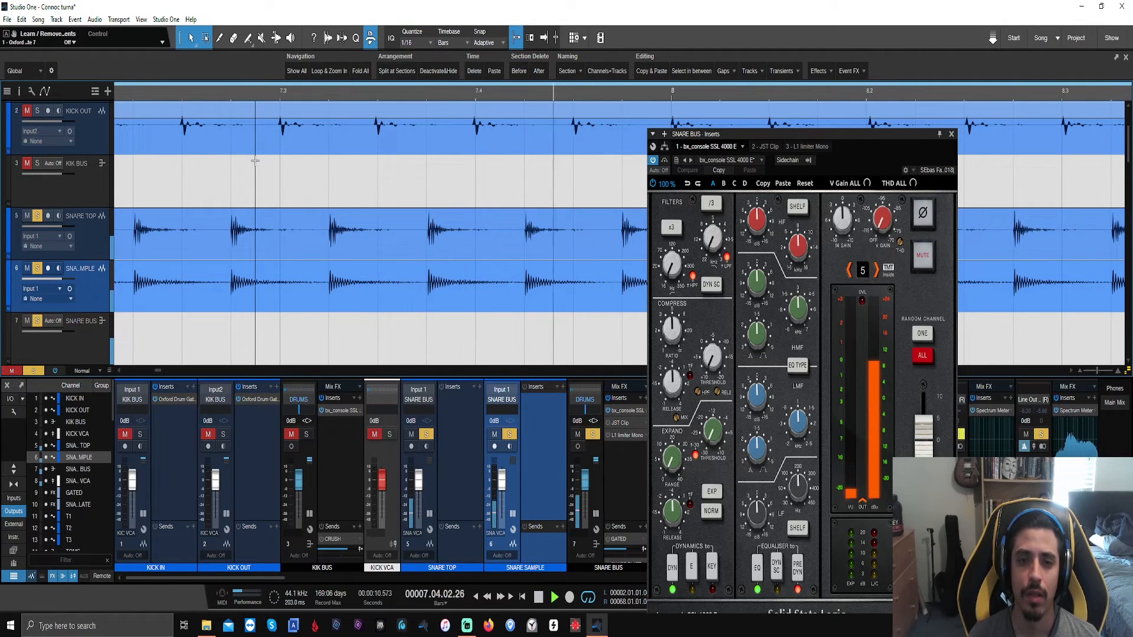
scroll(493, 85, "down", 6)
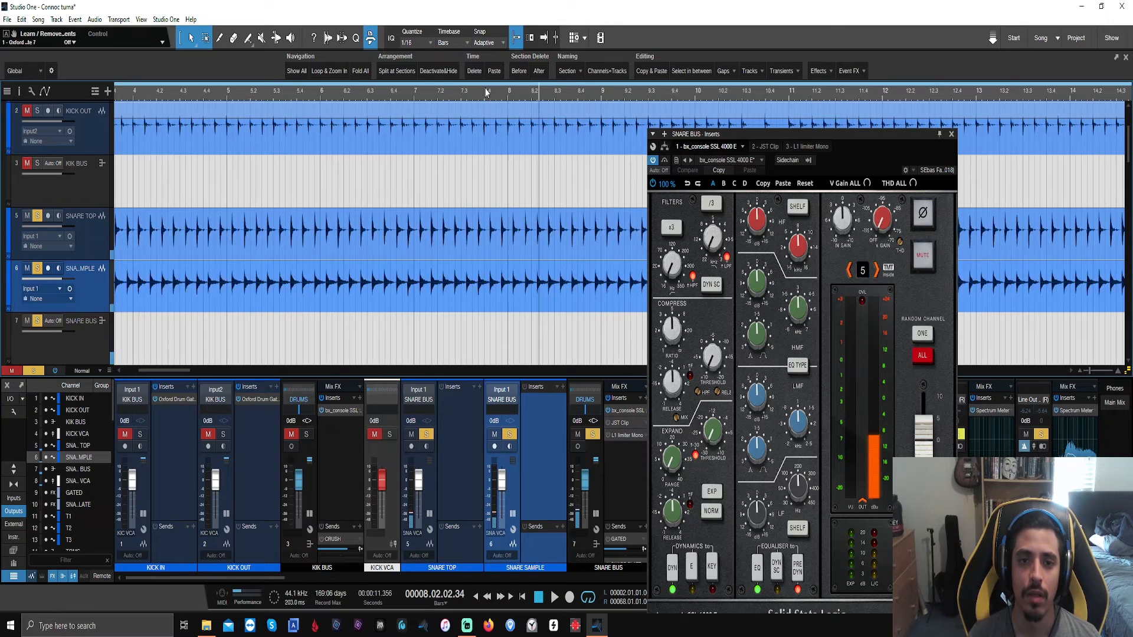
key("space")
left_click(592, 435)
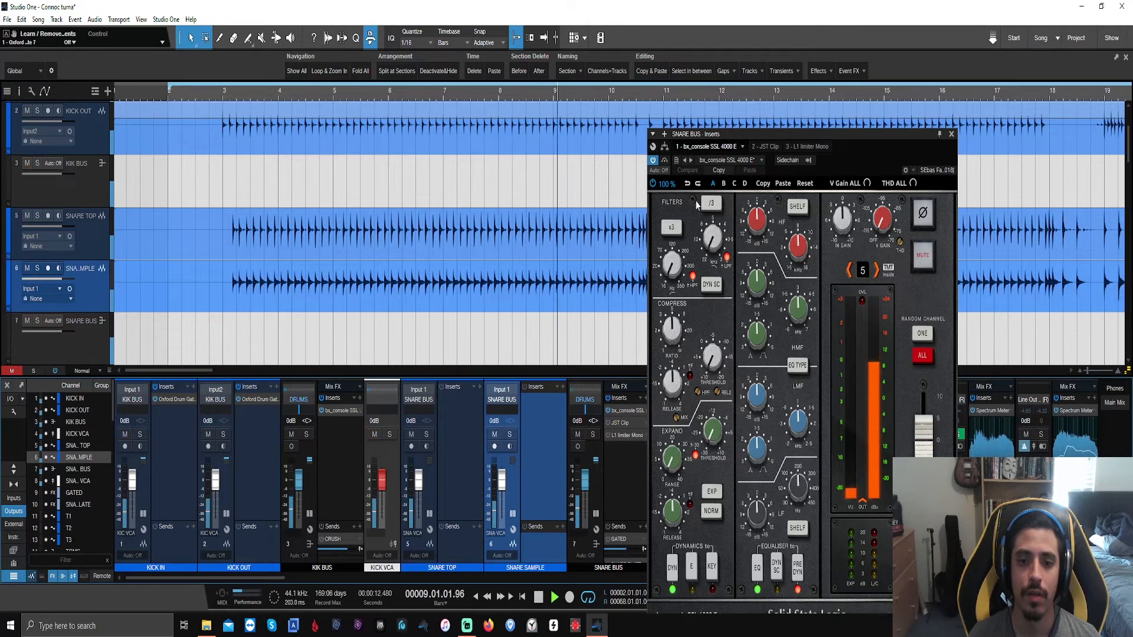
Step: Raise the SNARE BUS high-frequency EQ with the low-pass filter at 11.3 kHz, and lower SNARE SAMPLE to -6.0 dB
left_click_drag(756, 219, 758, 204)
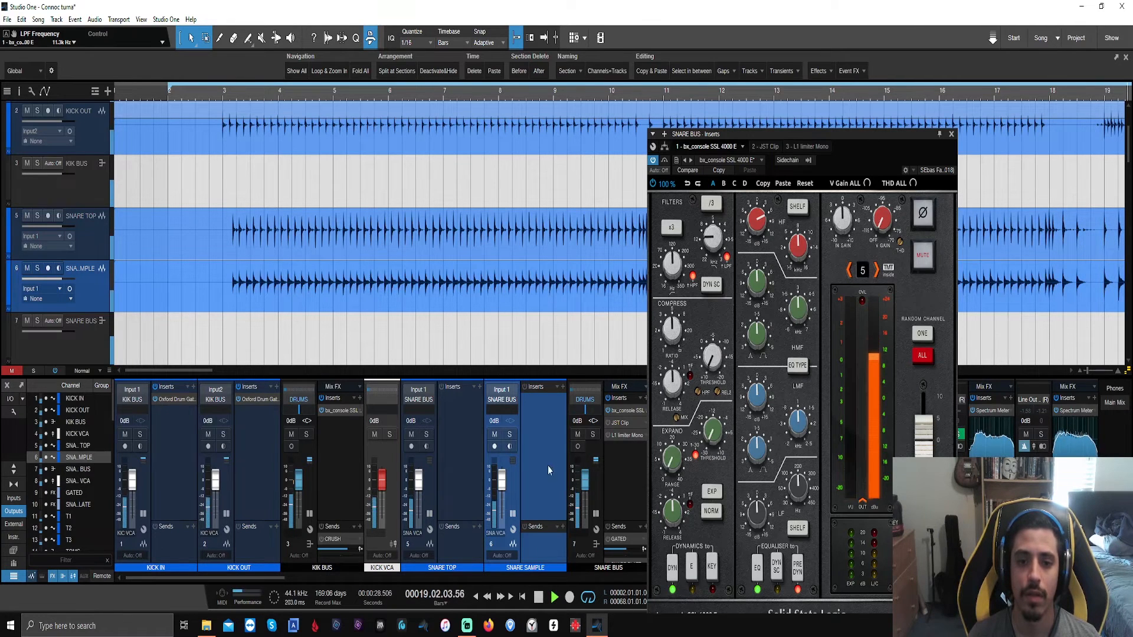
left_click_drag(495, 426, 487, 433)
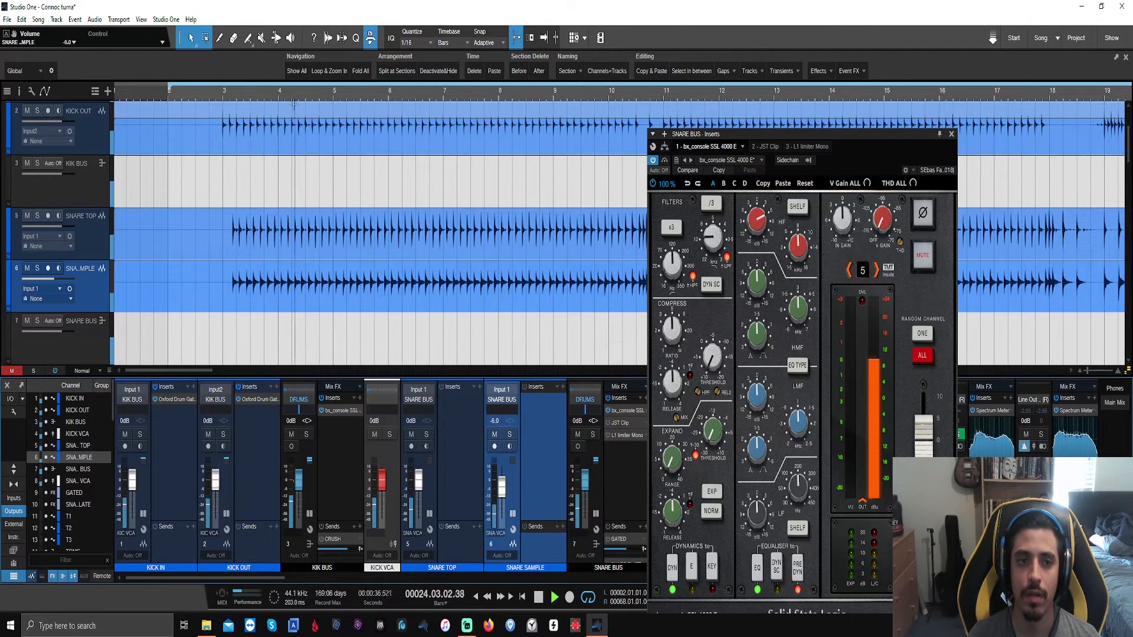
Step: Solo the SNARE BUS and adjust its console EQ, changing the low-frequency gain and boosting the high mids by 4.0 dB
scroll(294, 99, "down", 3)
scroll(294, 99, "down", 3)
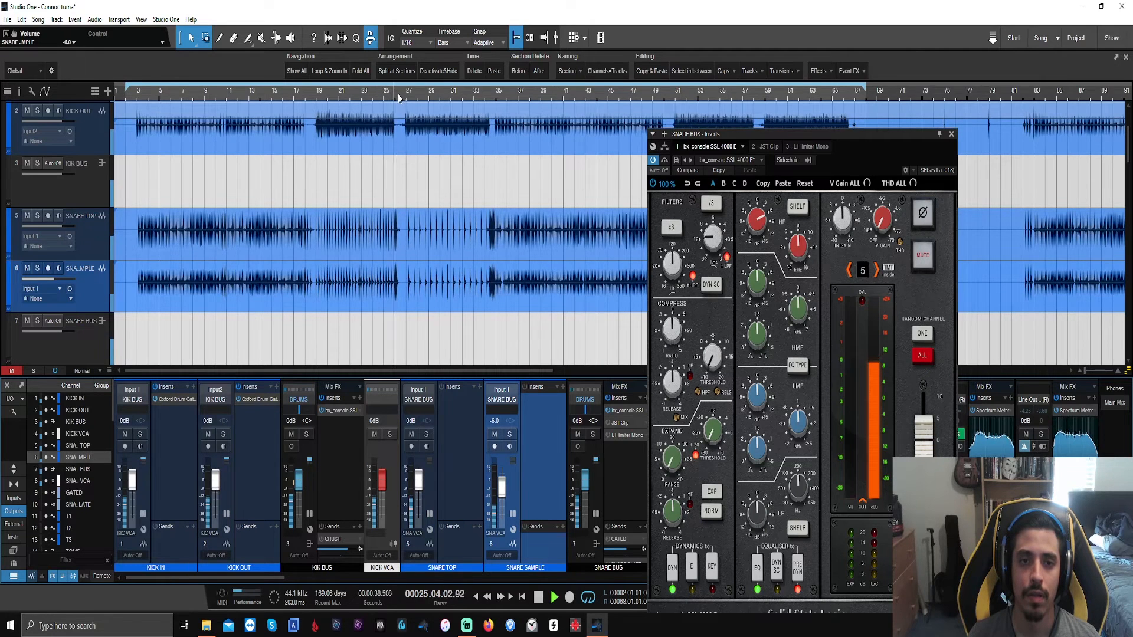
scroll(399, 99, "up", 5)
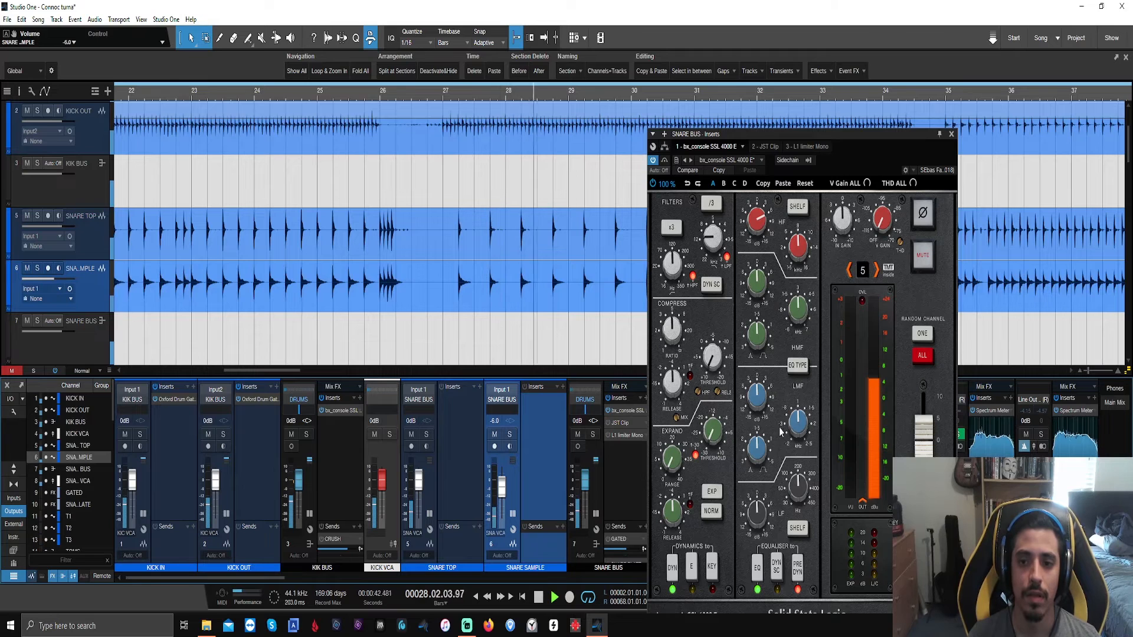
left_click_drag(755, 516, 753, 544)
left_click(593, 434)
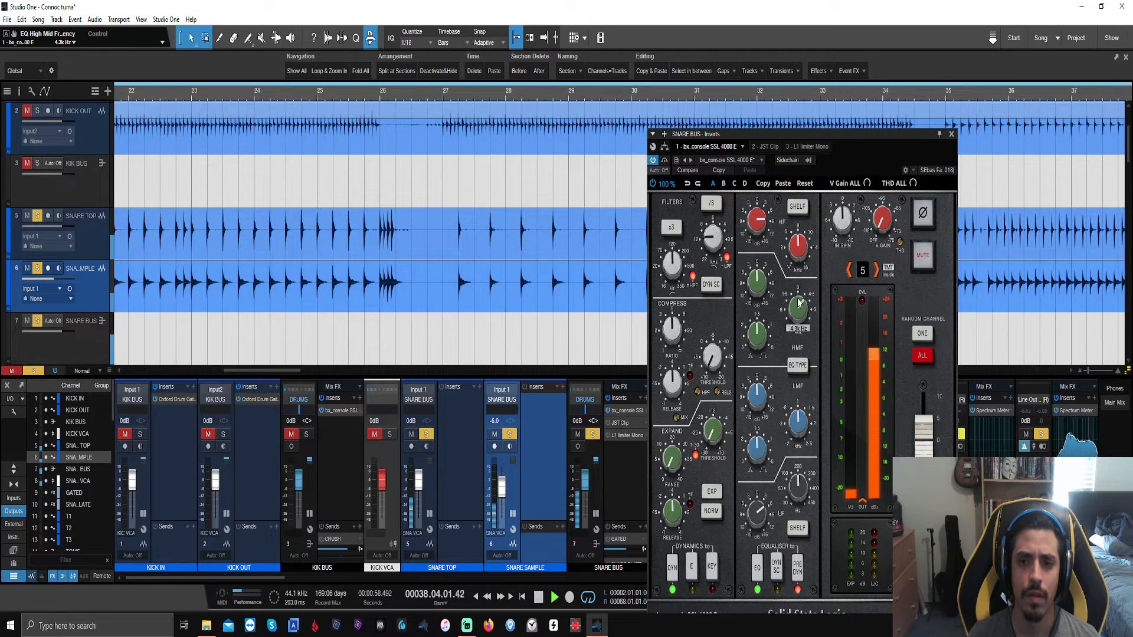
mouse_move(755, 289)
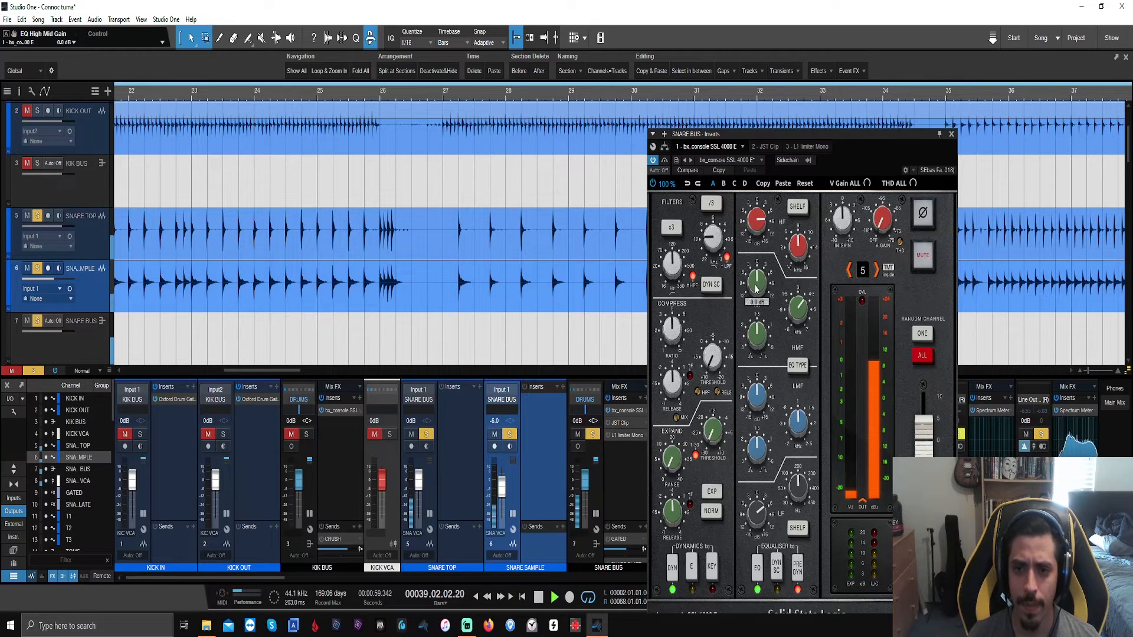
left_click_drag(756, 270, 756, 287)
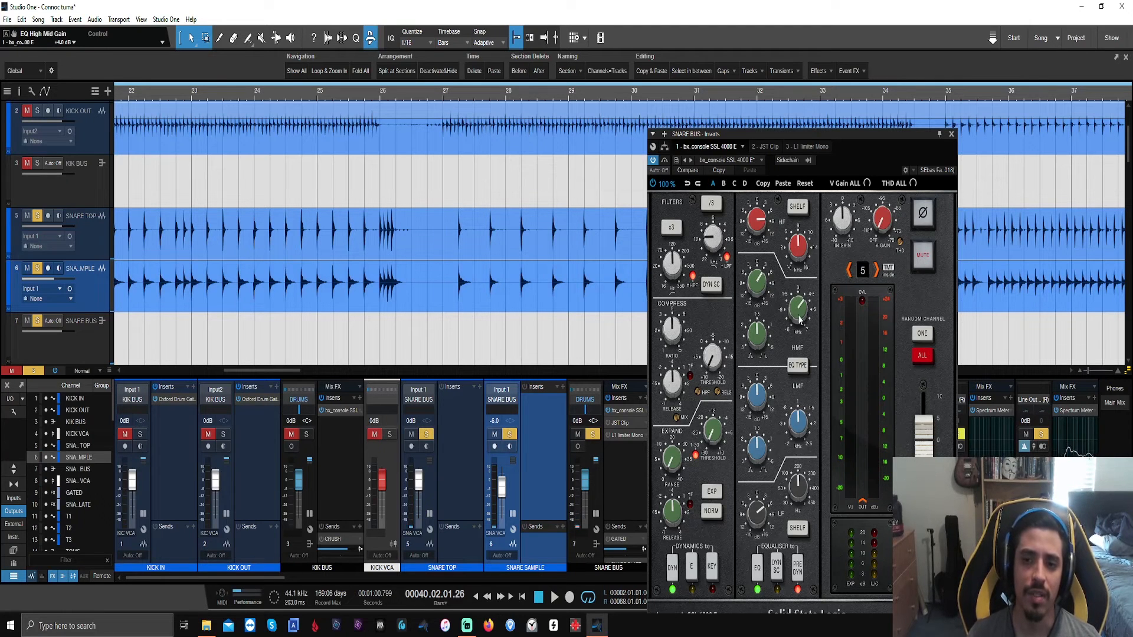
Step: Play from just before bar 27, cut the SNARE BUS low mids by 1.8 dB, and compare the EQ off and on
left_click(437, 93)
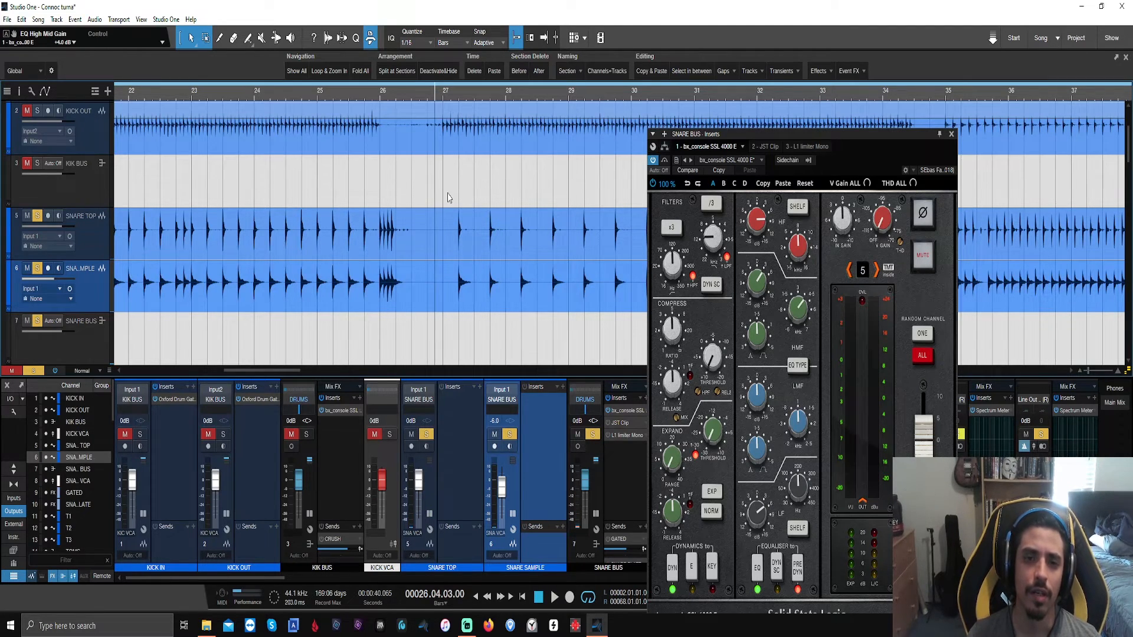
key("space")
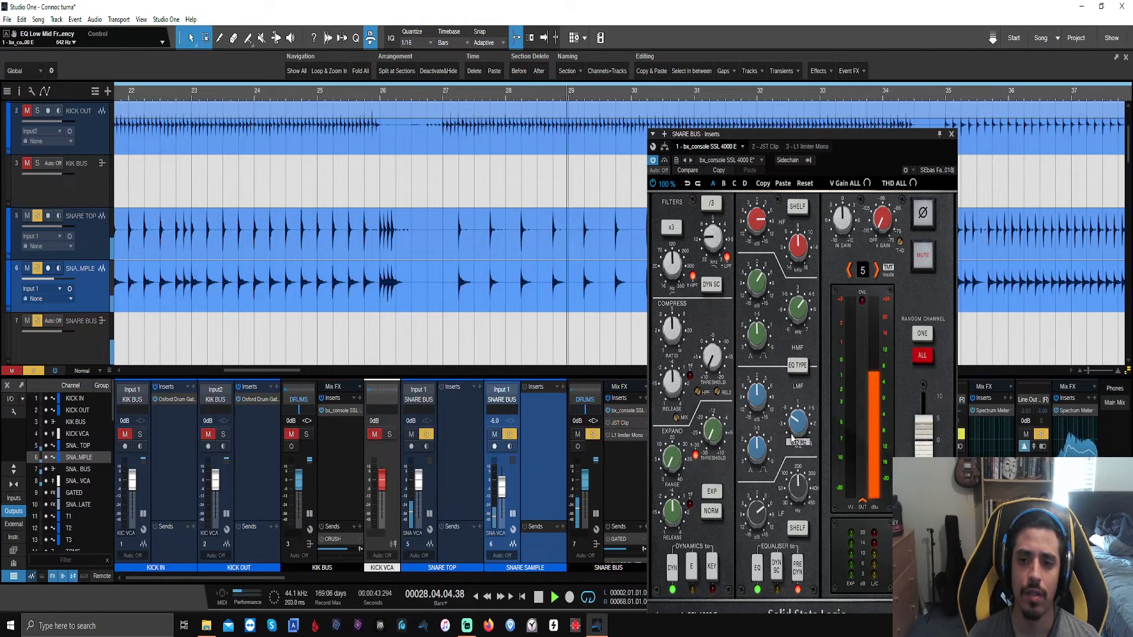
mouse_move(800, 420)
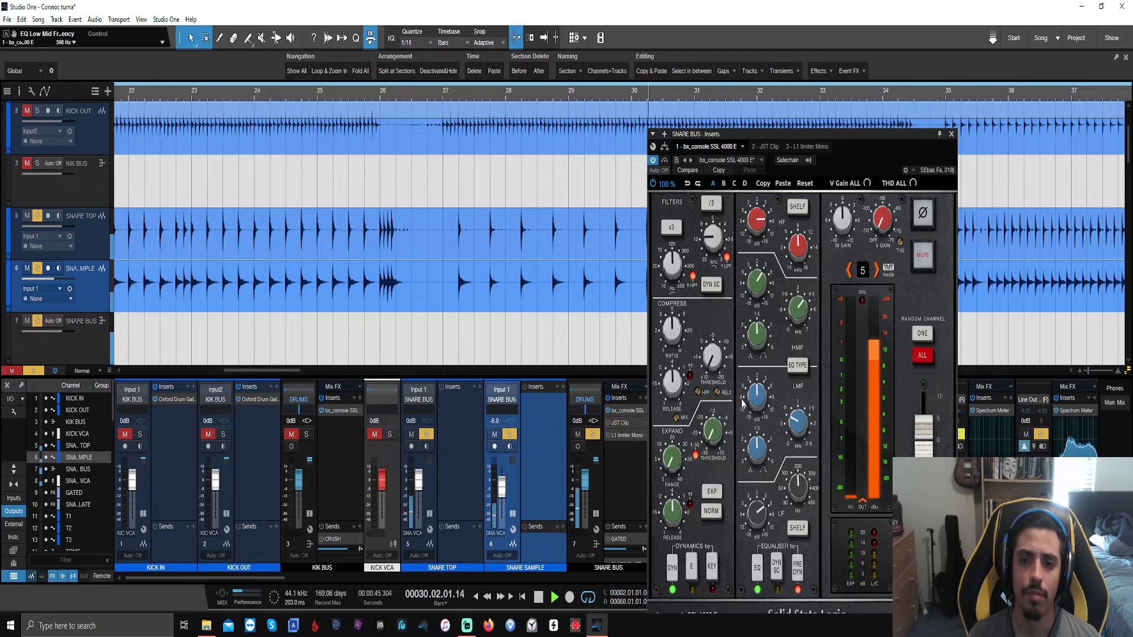
left_click_drag(758, 402, 759, 379)
left_click_drag(756, 450, 753, 459)
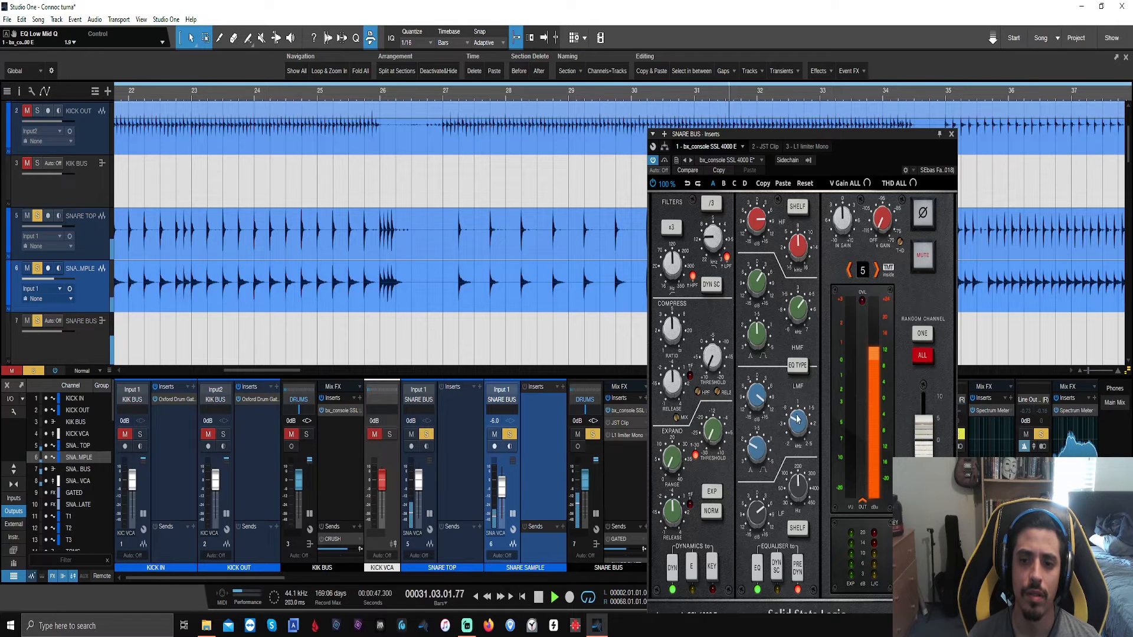
left_click_drag(797, 424, 753, 442)
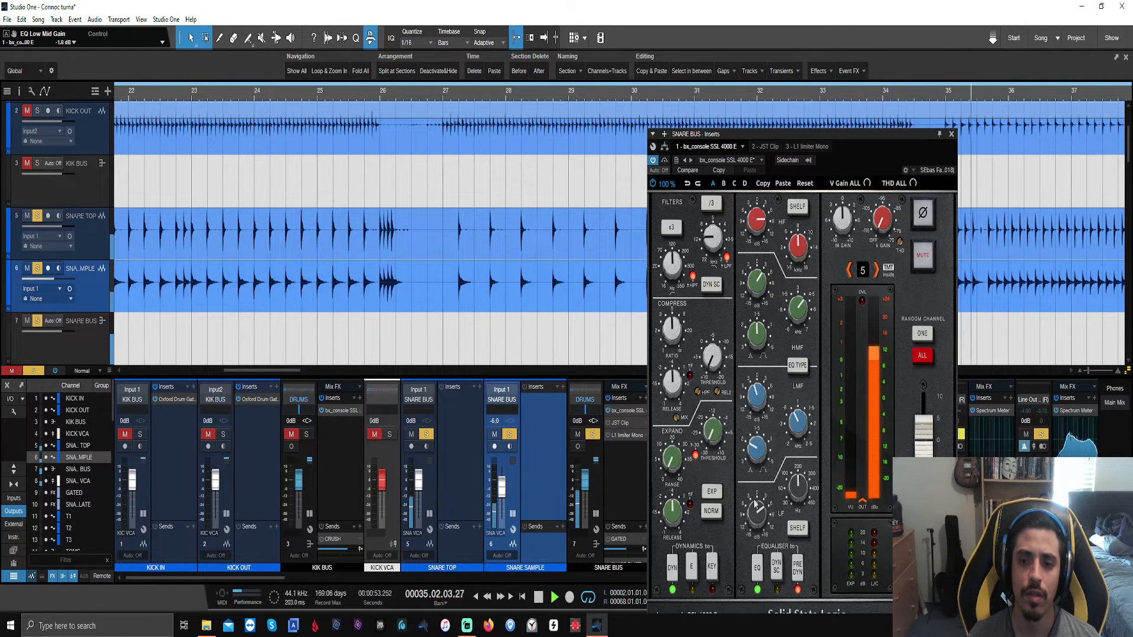
left_click(757, 568)
left_click(757, 568)
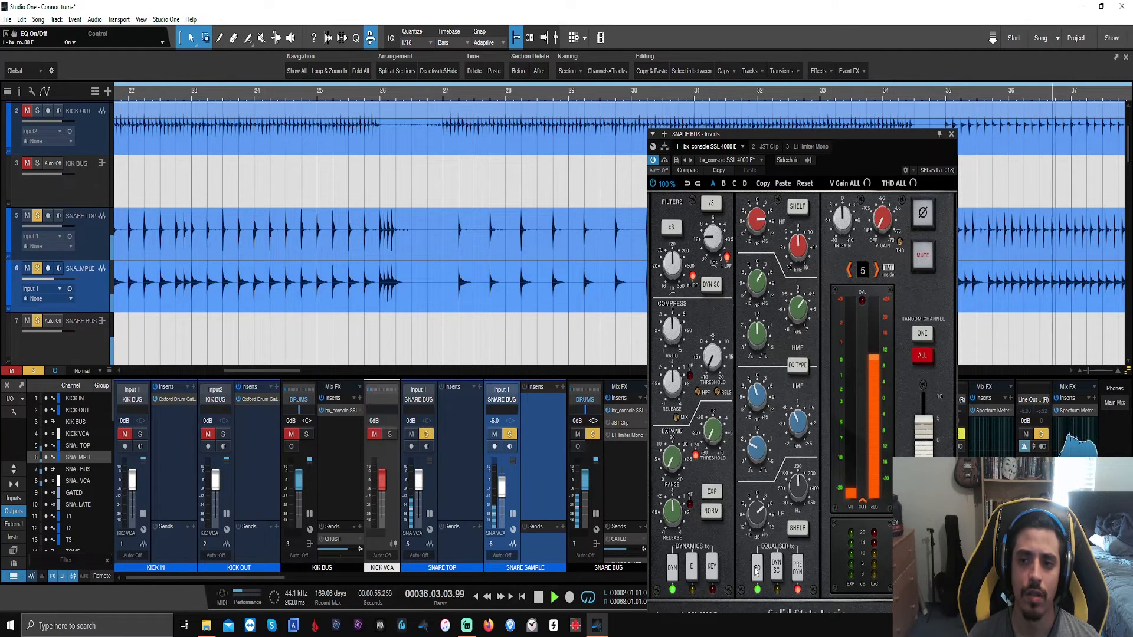
Step: Compress the SNARE BUS with a 0.10 s release and -11.8 dB threshold, and lower the console output gain to -6.2 dB
left_click(671, 328)
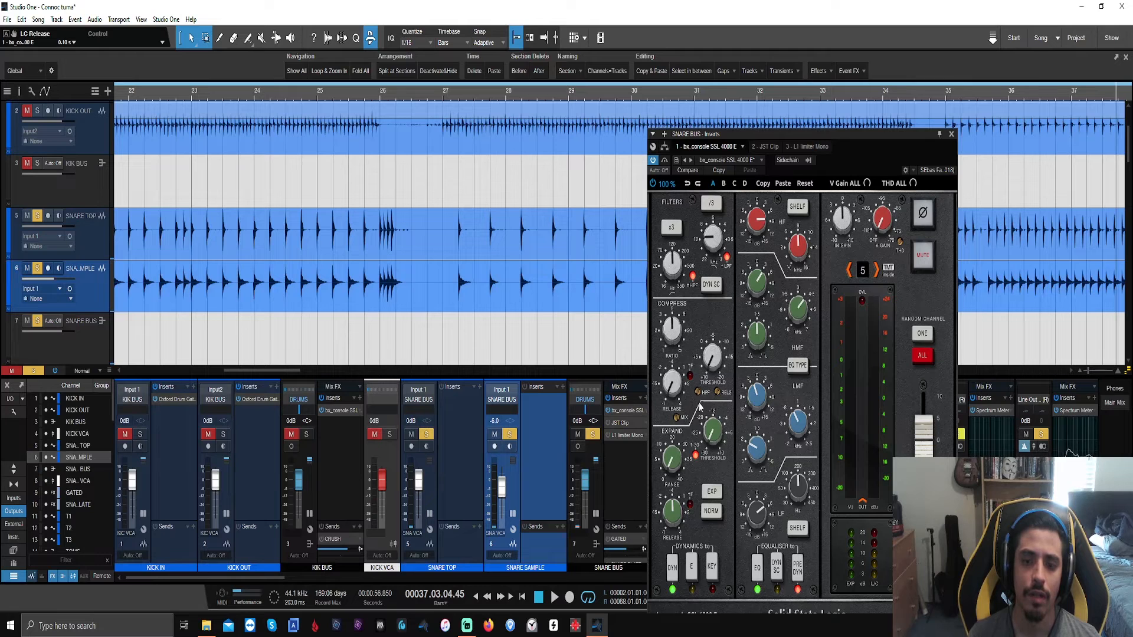
mouse_move(713, 366)
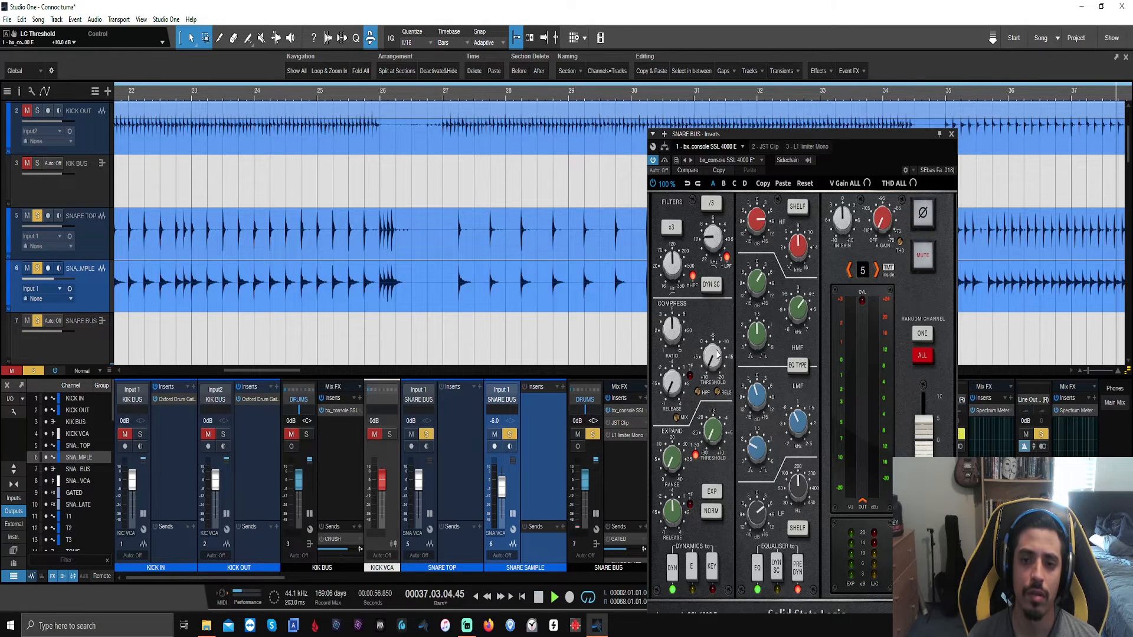
left_click_drag(711, 311, 710, 279)
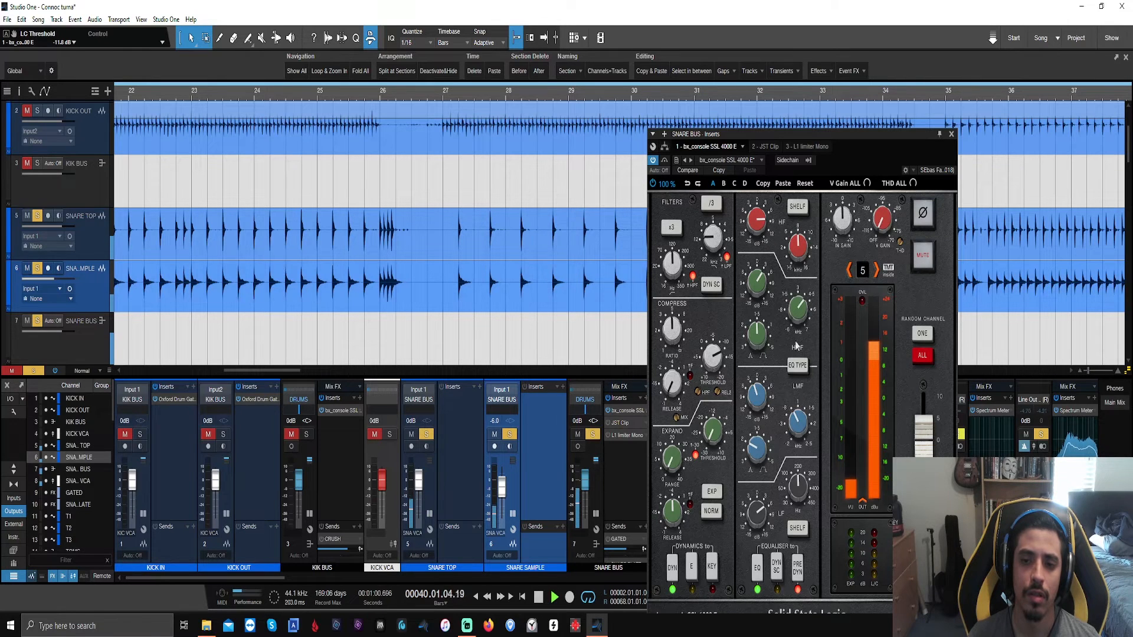
left_click_drag(923, 426, 924, 447)
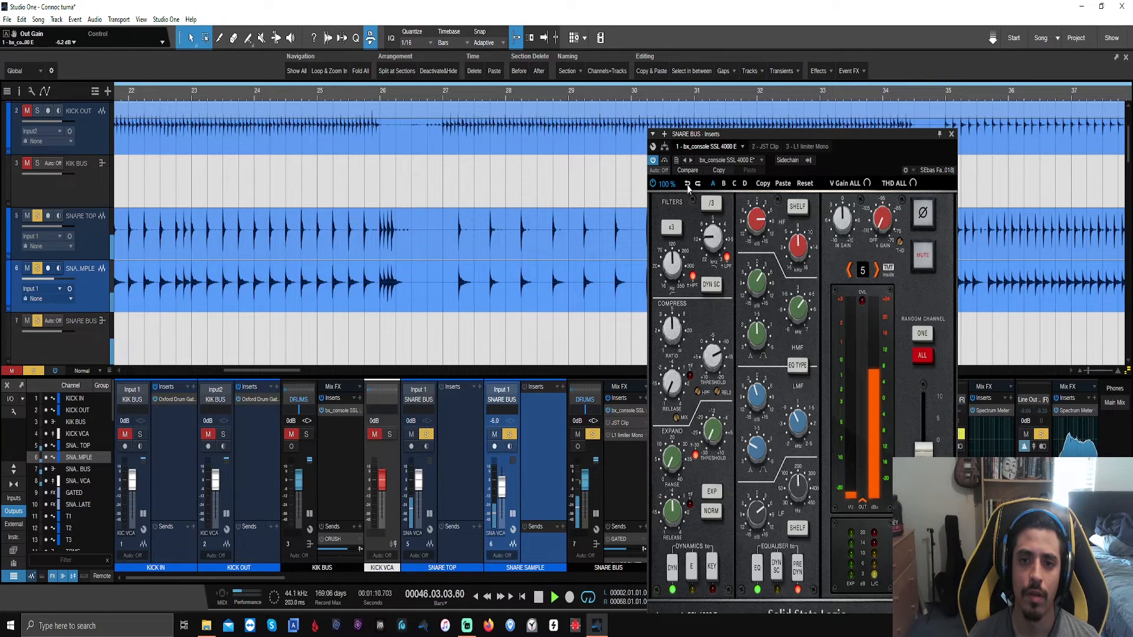
Step: Compare the SNARE BUS console plug-in bypassed and active, unsolo the bus, and close the plug-in window
left_click(652, 160)
left_click(594, 435)
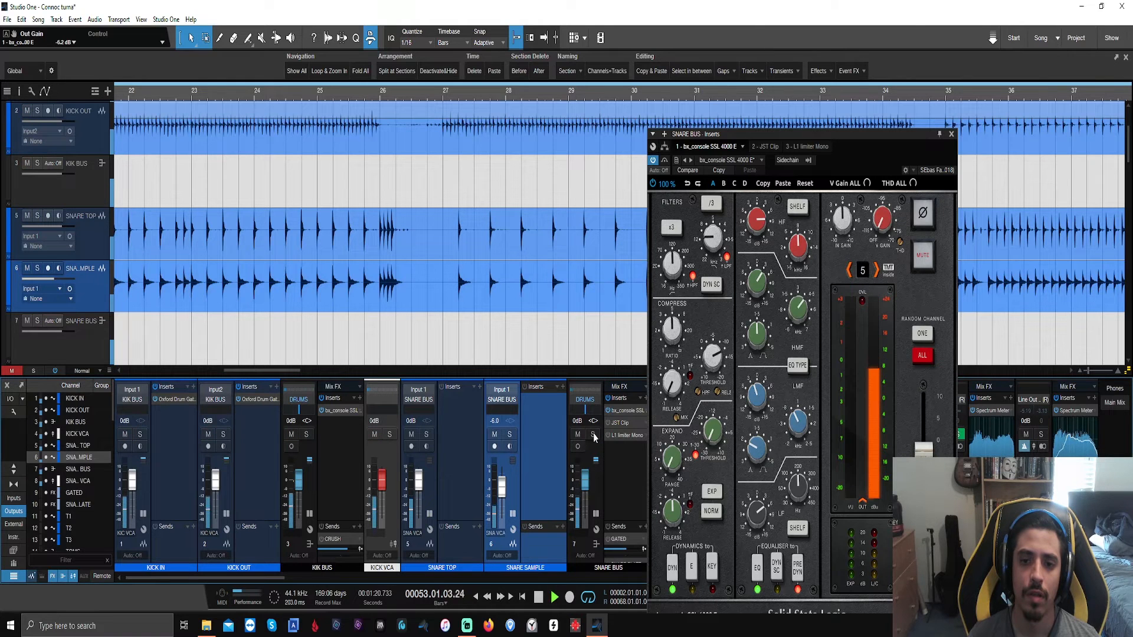
left_click_drag(906, 146, 617, 113)
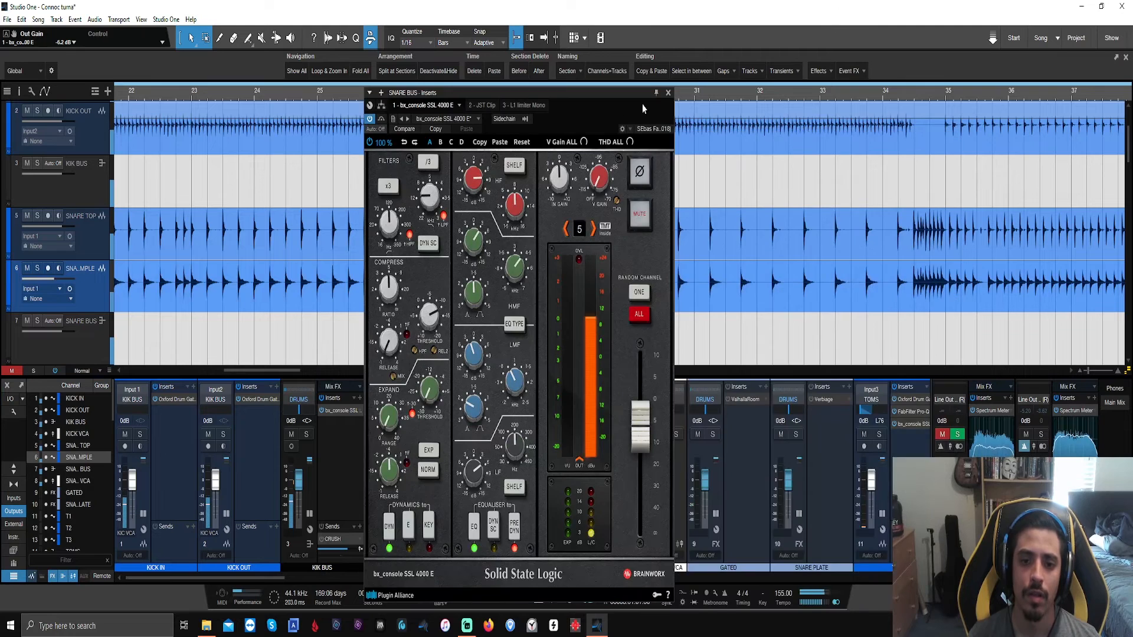
left_click(668, 94)
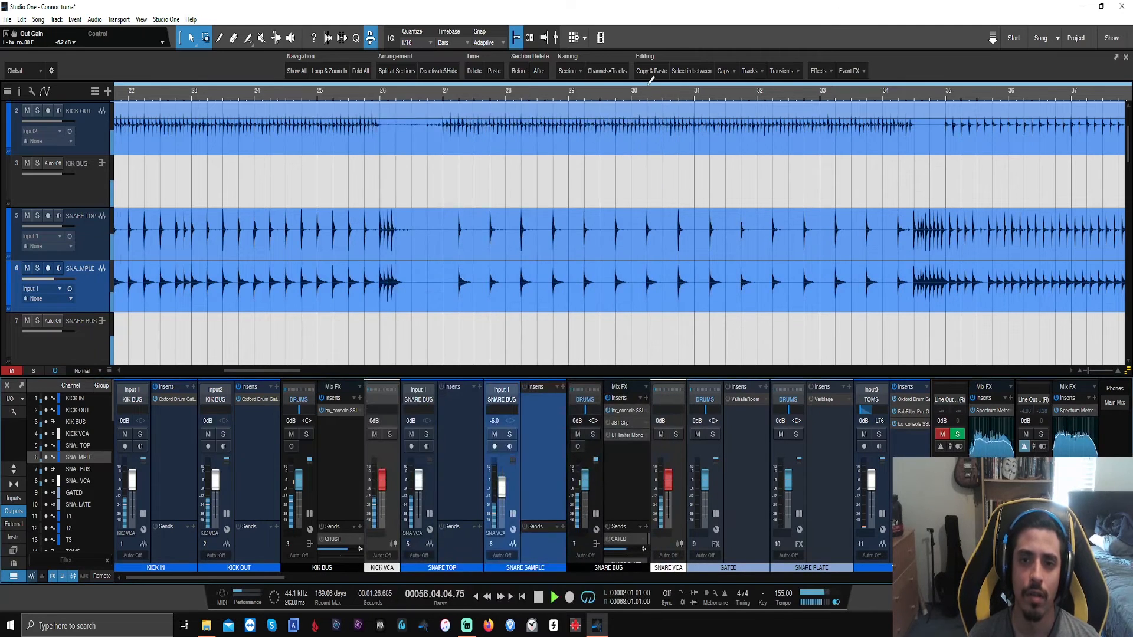
Step: Set the SNARE BUS JST Clip drive to 2.3 dB and play the full drum mix from bar 2
scroll(651, 83, "down", 10)
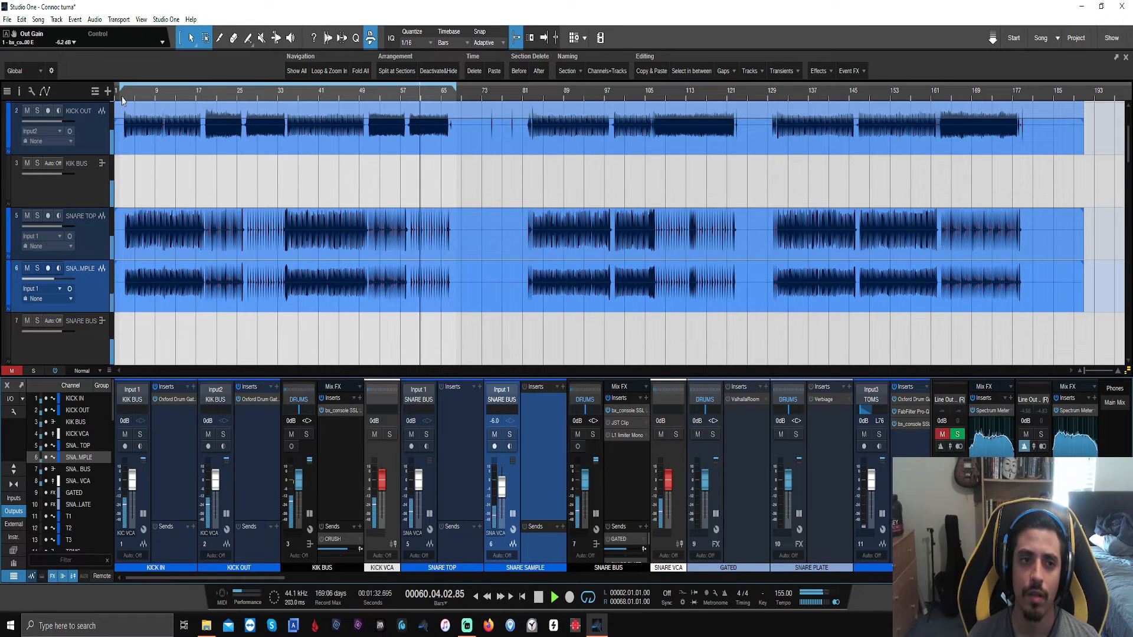
key("space")
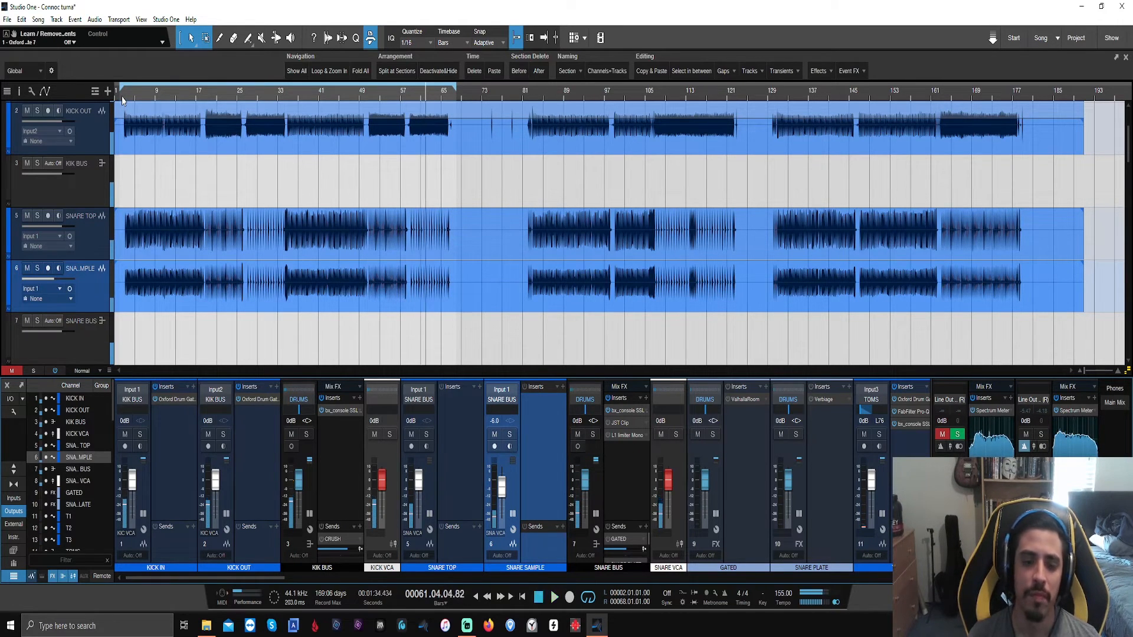
left_click(121, 97)
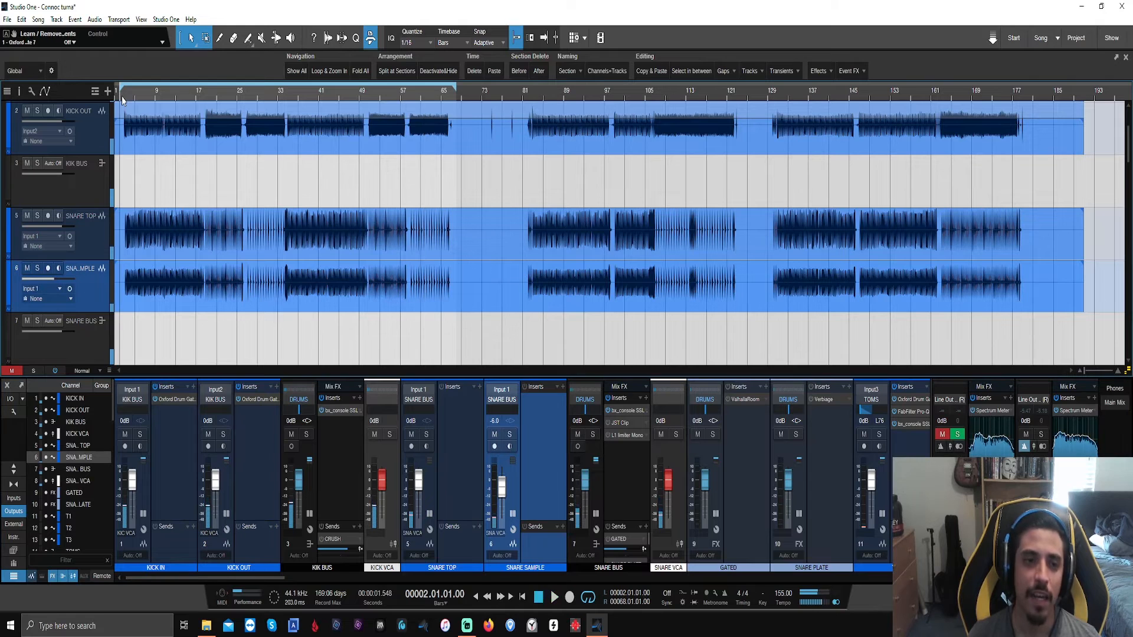
left_click(620, 423)
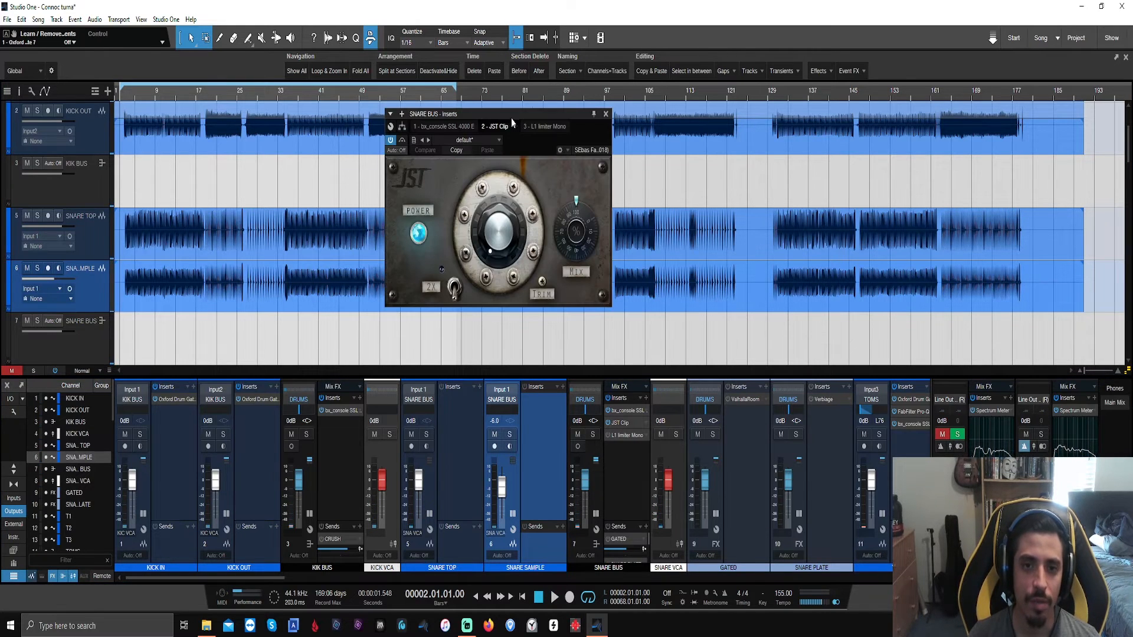
left_click_drag(512, 122, 800, 233)
left_click_drag(833, 401, 830, 409)
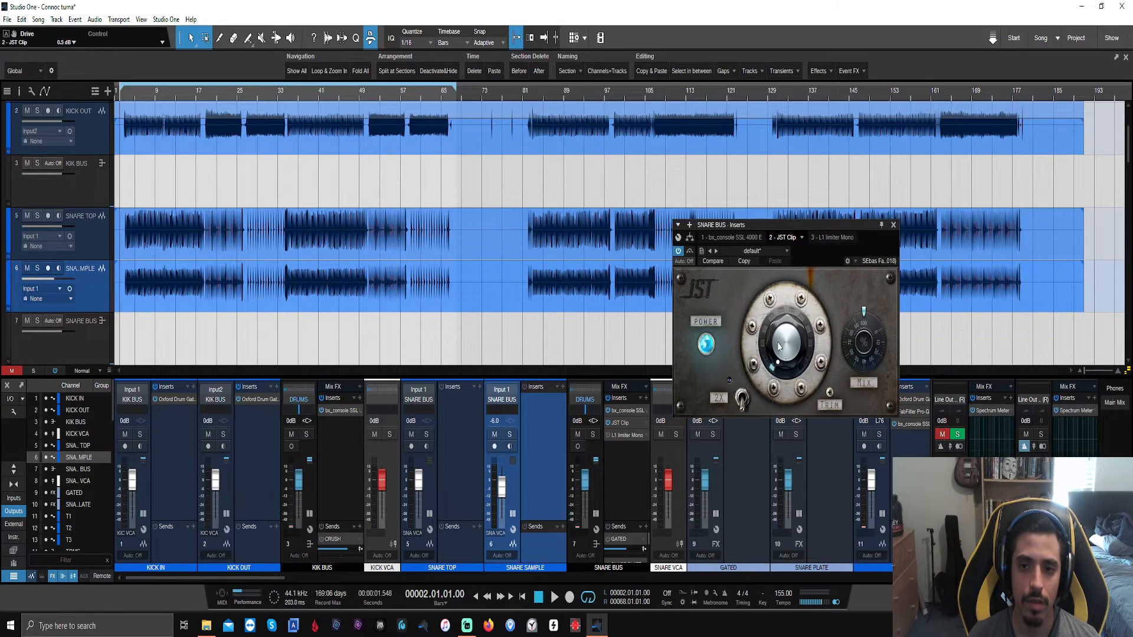
key("space")
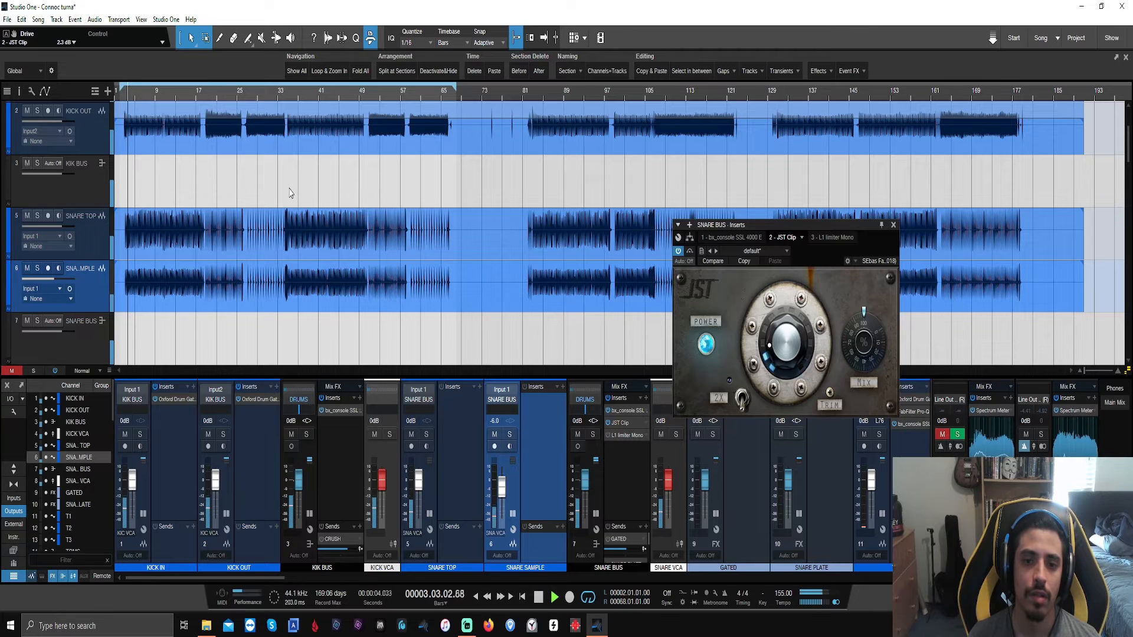
Step: Check the SNARE BUS with JST Clip bypassed and active, and remove L1 limiter Mono from its inserts
left_click(609, 424)
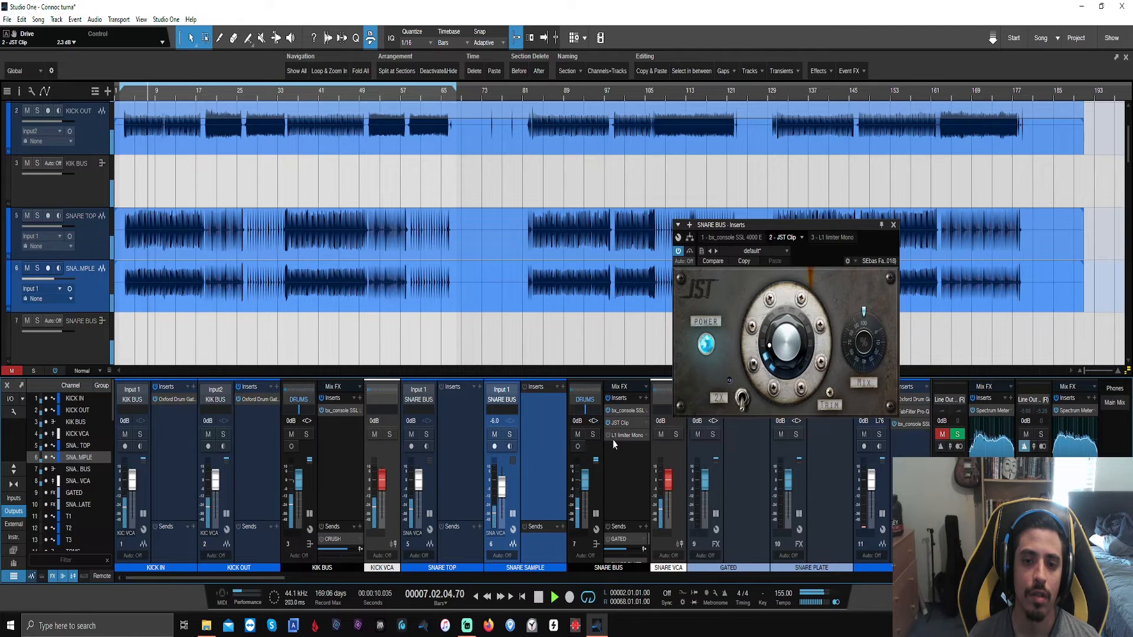
right_click(614, 435)
left_click(625, 547)
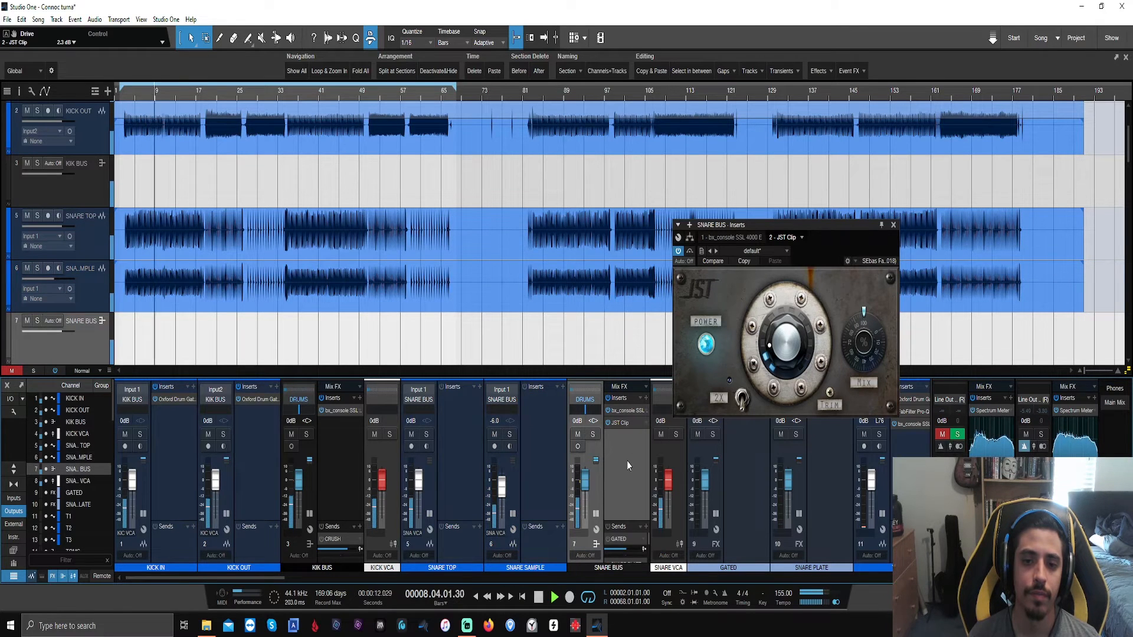
Step: Add the Decapitator plug-in to the SNARE BUS inserts, after JST Clip
left_click(646, 399)
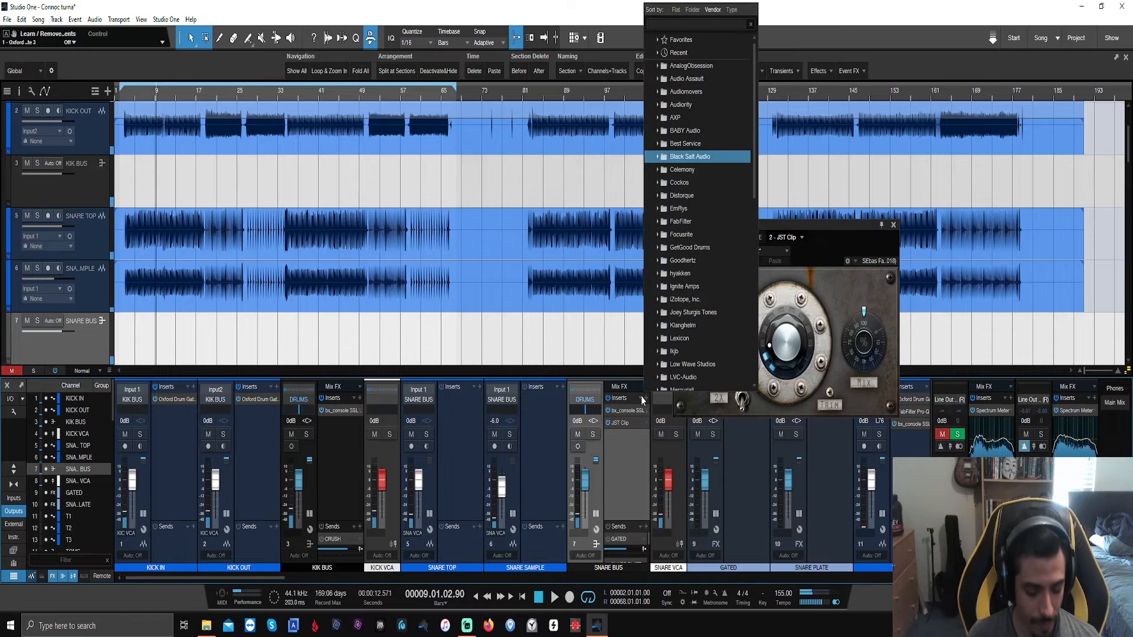
type("dexcp")
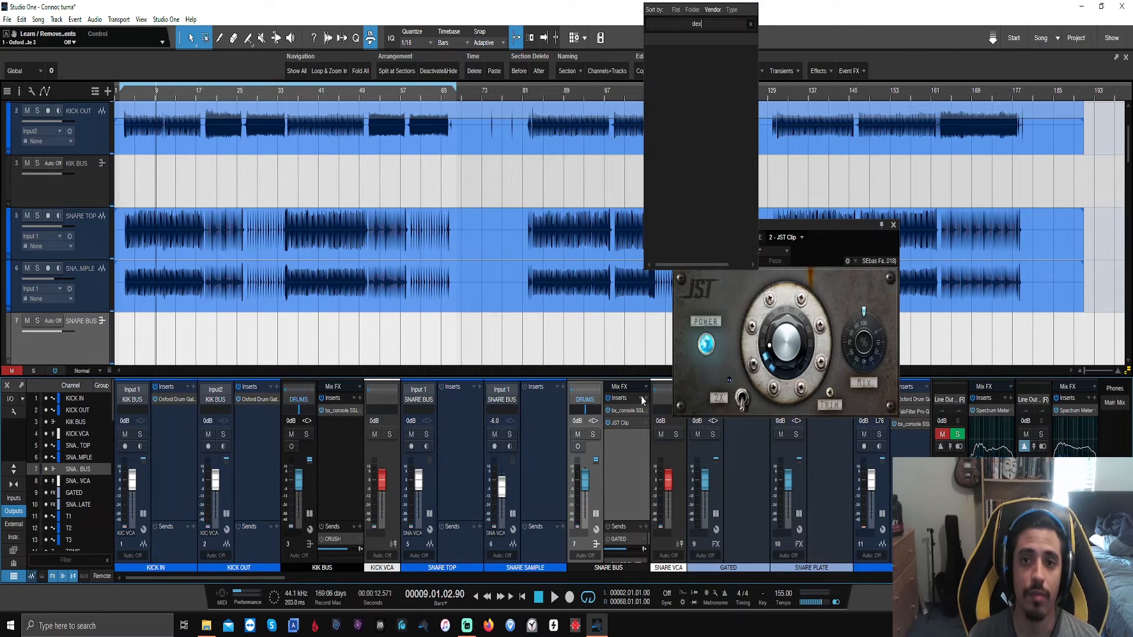
key("BackSpace")
type("cp")
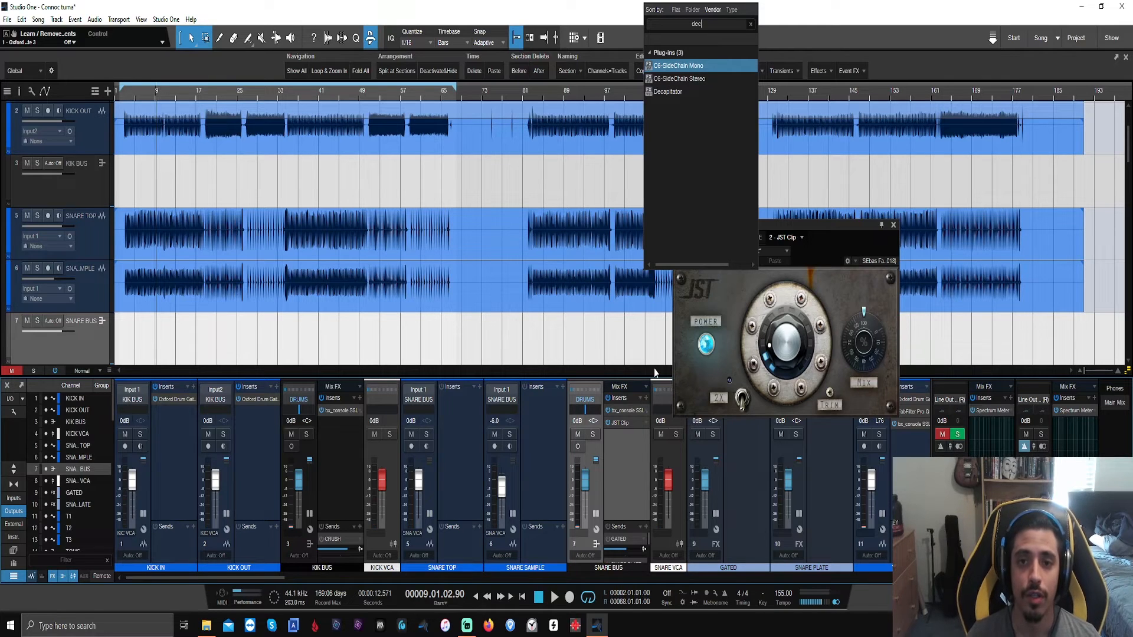
key("Down")
key("Down")
key("Return")
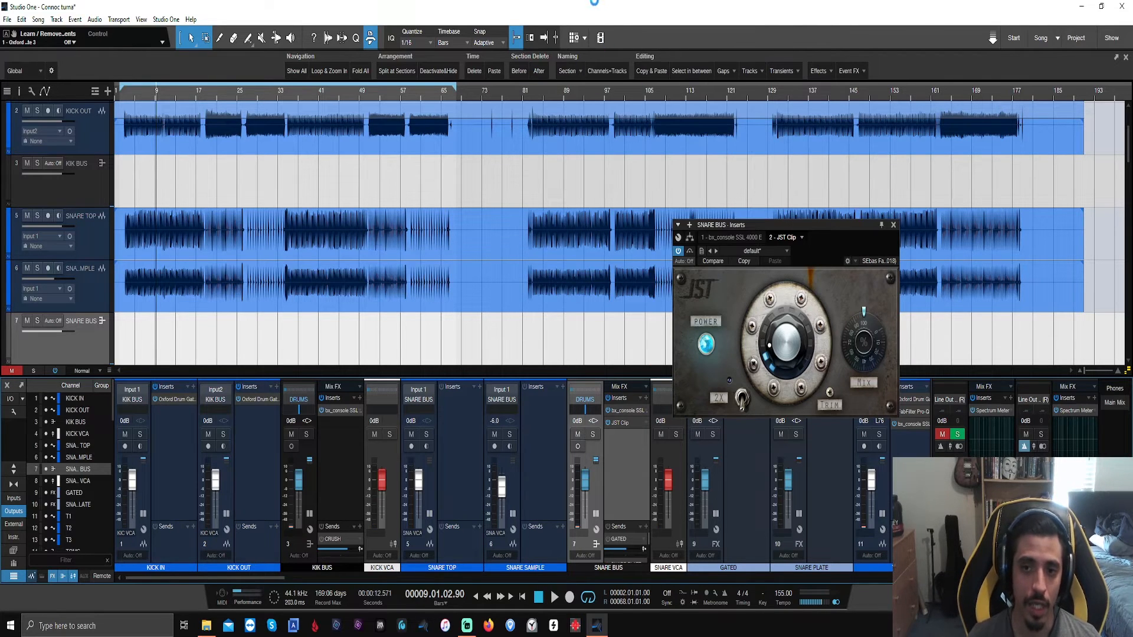
Step: Load the user preset SNARE SAT in Decapitator on the SNARE BUS and play the drum mix
left_click_drag(1029, 230, 830, 207)
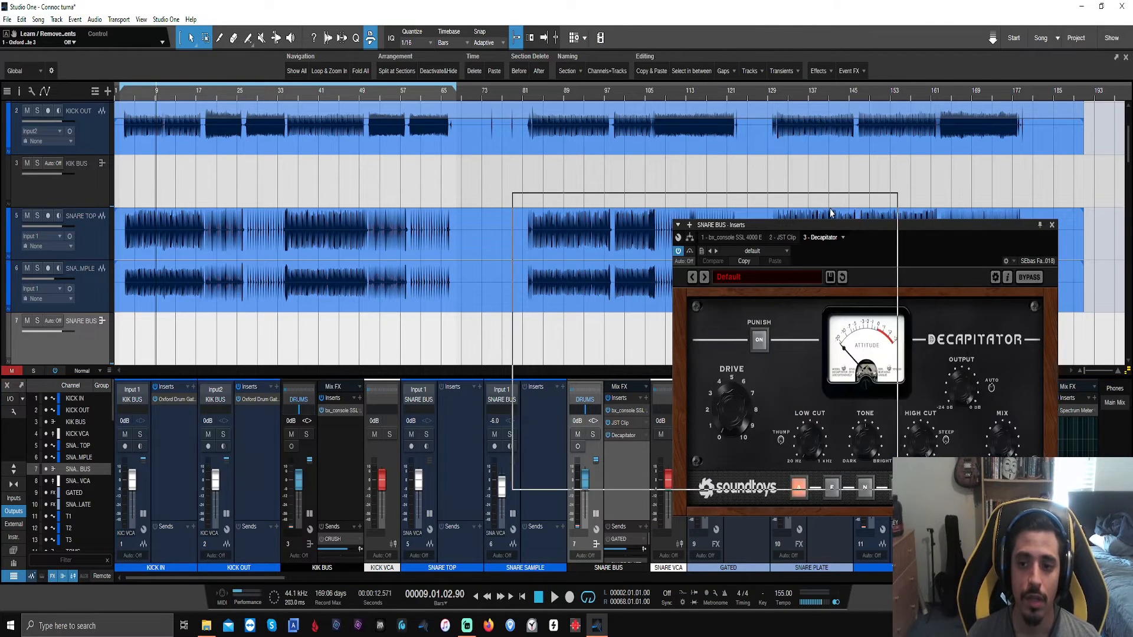
left_click(546, 249)
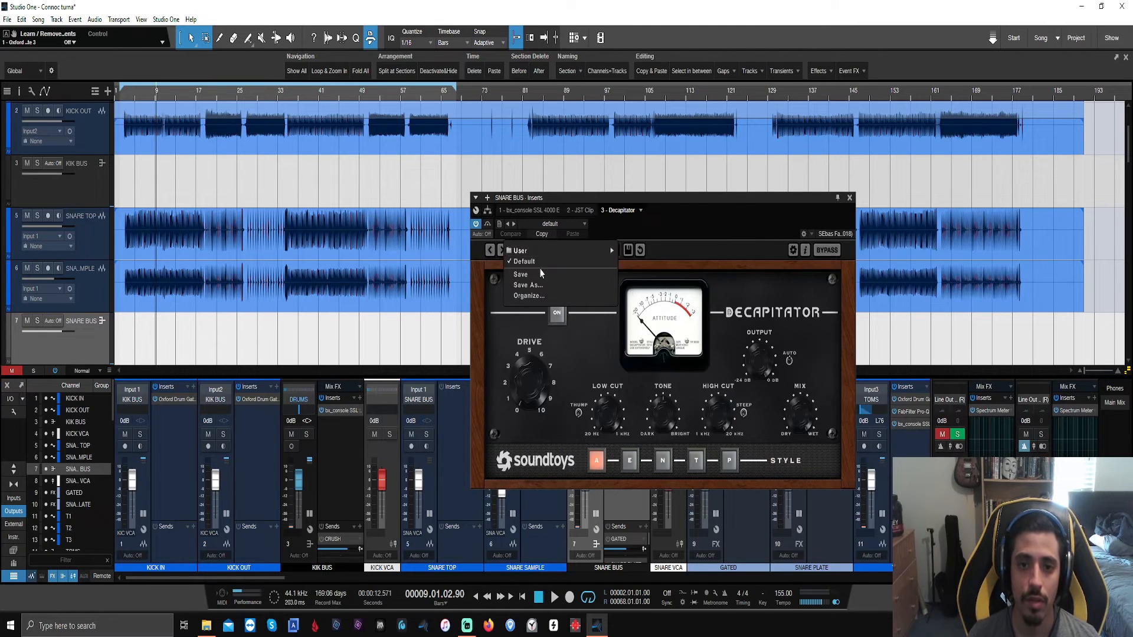
mouse_move(543, 254)
left_click(643, 262)
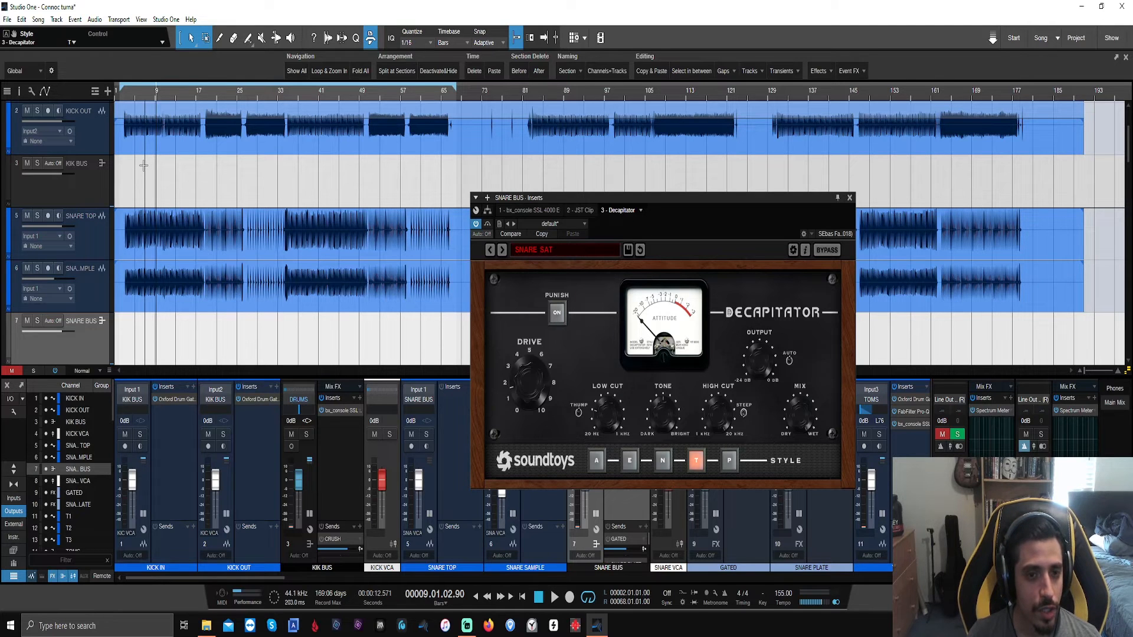
left_click_drag(700, 224, 838, 239)
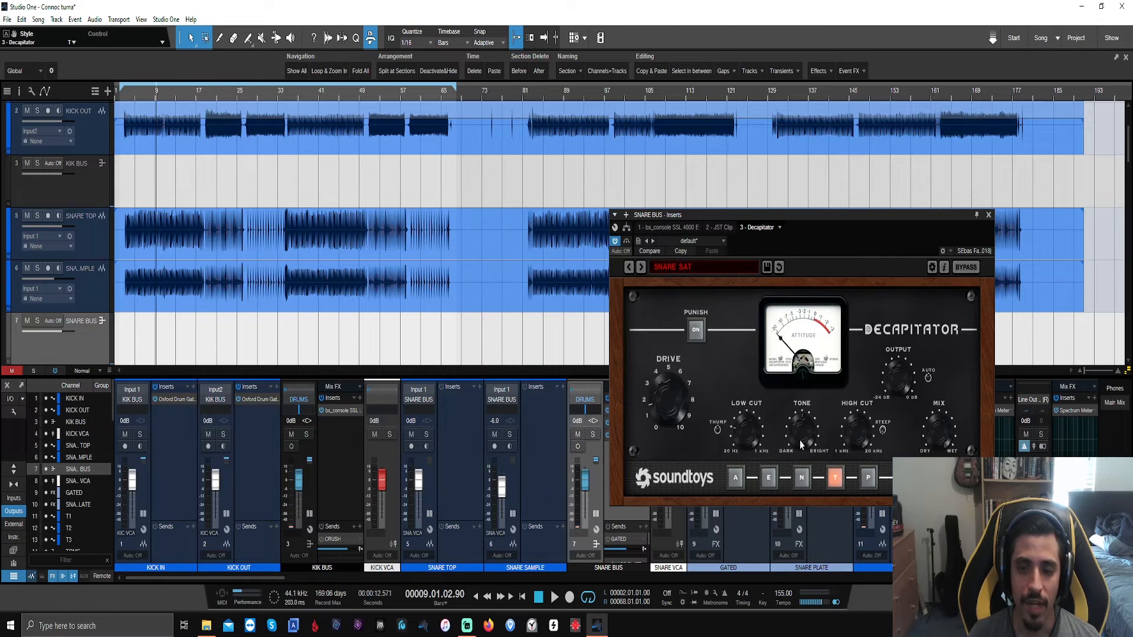
key("space")
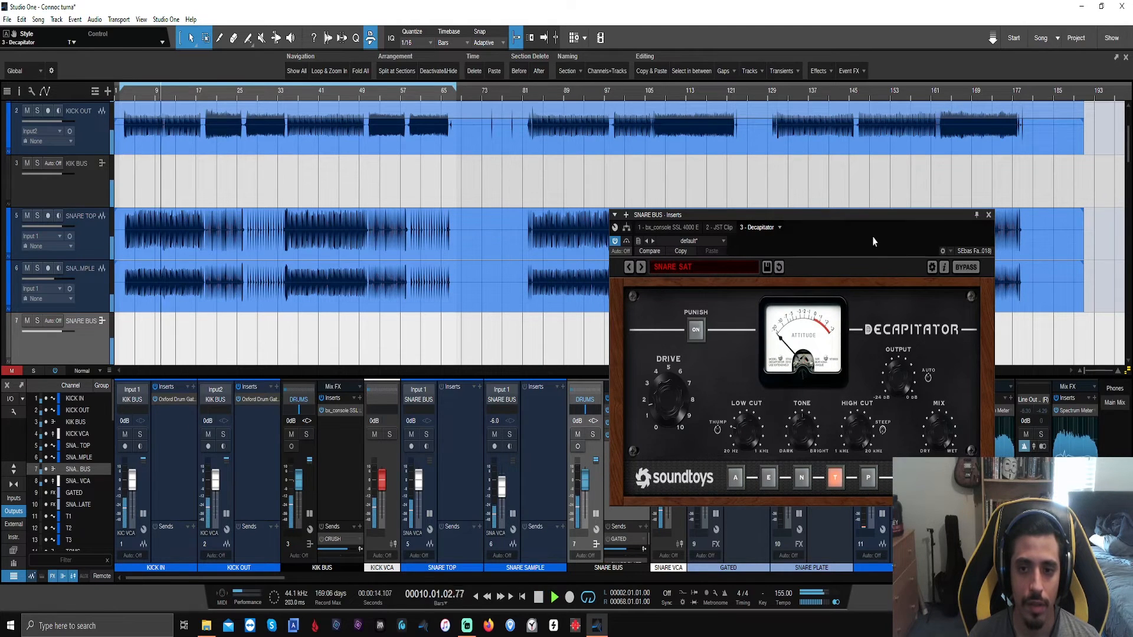
Step: Compare the mix with Decapitator bypassed and active, and try its output at -11.1 dB
left_click_drag(872, 236, 986, 236)
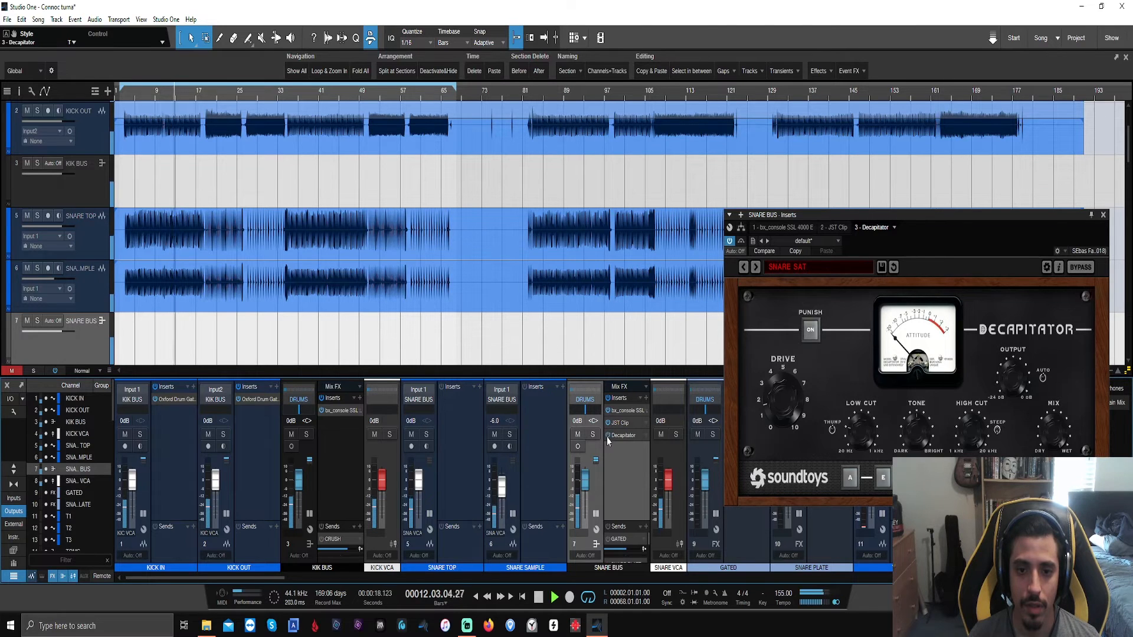
left_click_drag(1005, 377, 1003, 384)
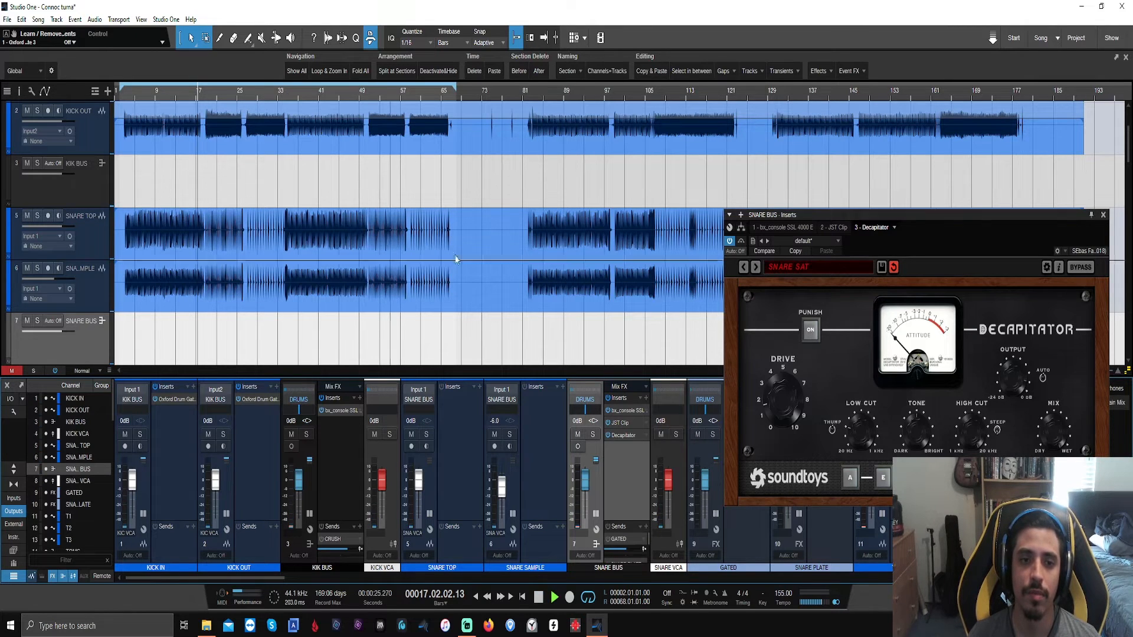
left_click(609, 436)
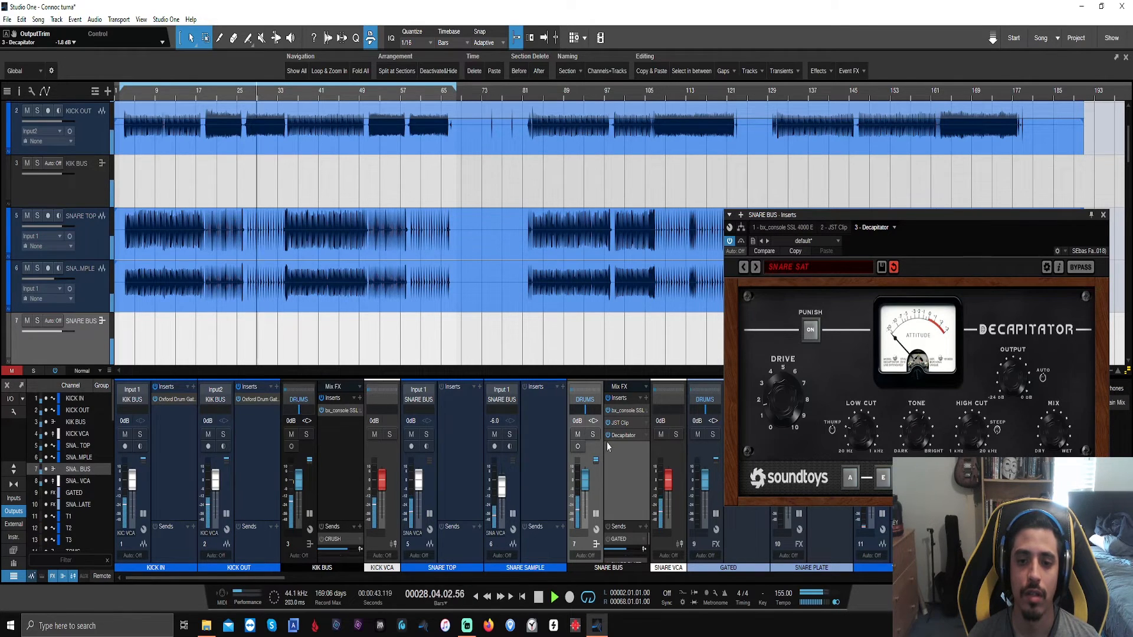
key("space")
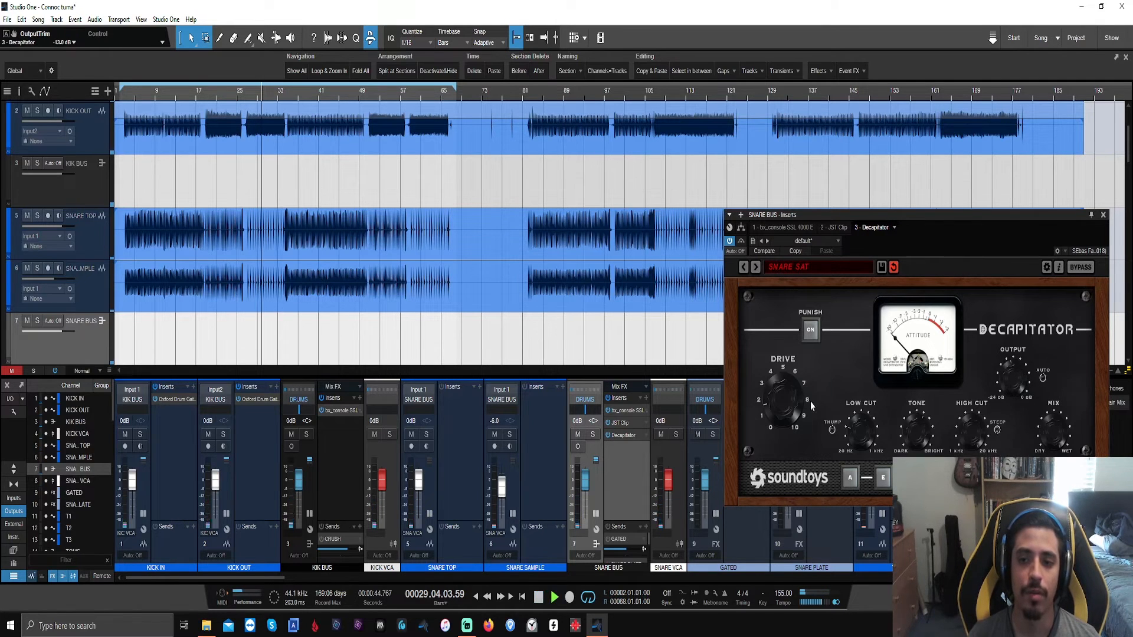
key("space")
left_click_drag(780, 378, 779, 382)
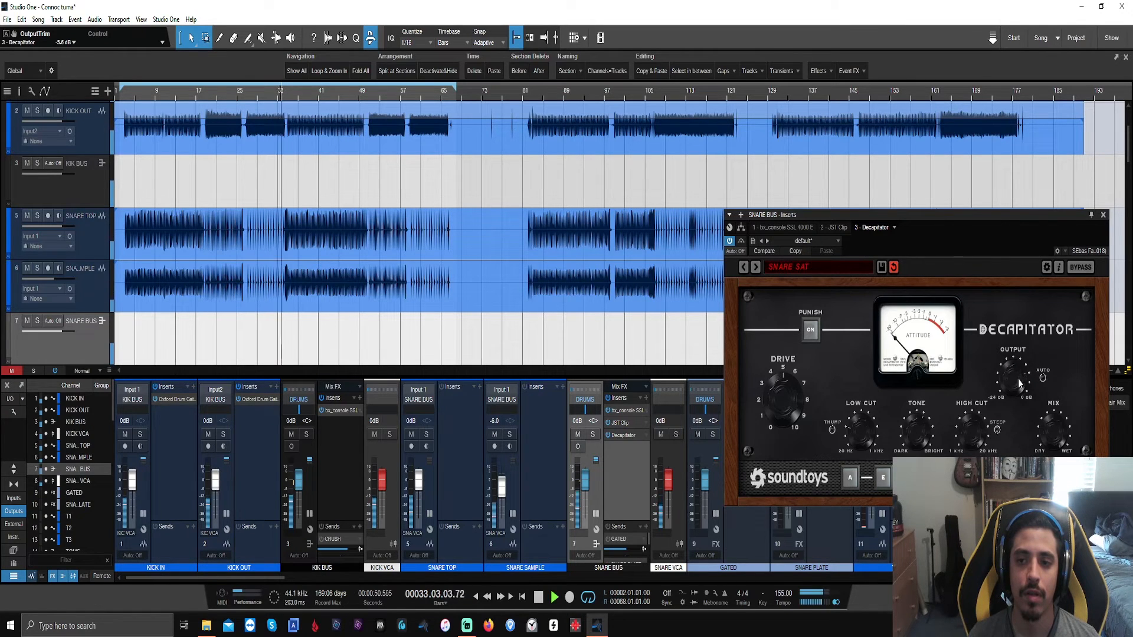
left_click_drag(1013, 378, 1014, 394)
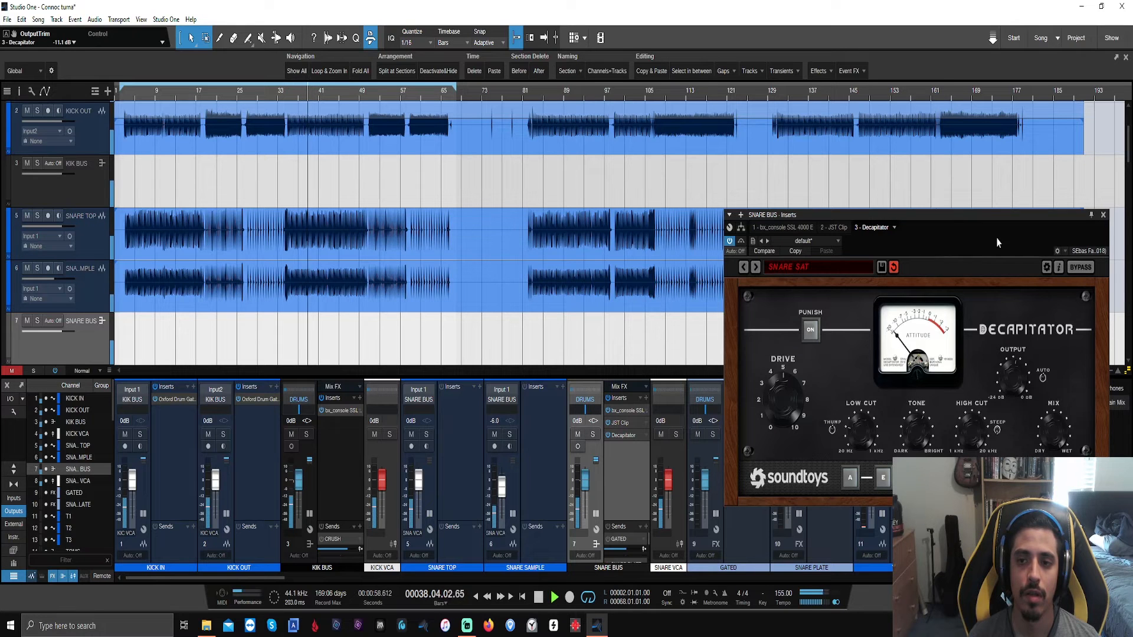
Step: Replay the mix from about bar 34, set Decapitator's output to about -10.7 dB, compare it with bypass, and close its window
left_click_drag(998, 239, 497, 247)
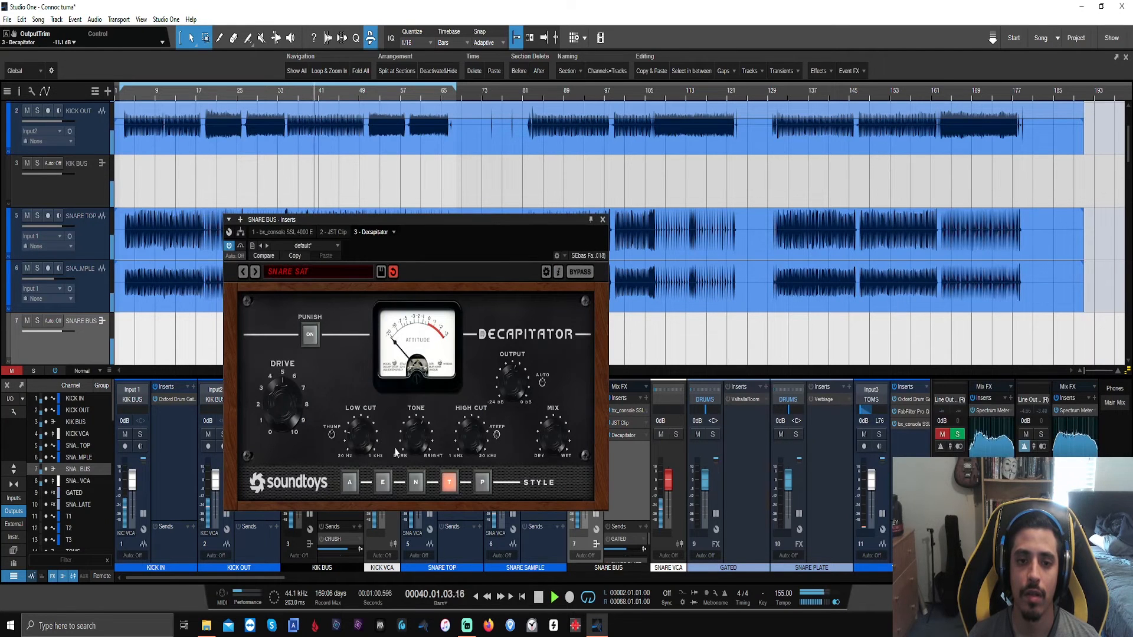
left_click_drag(412, 433, 412, 445)
left_click_drag(520, 234, 930, 244)
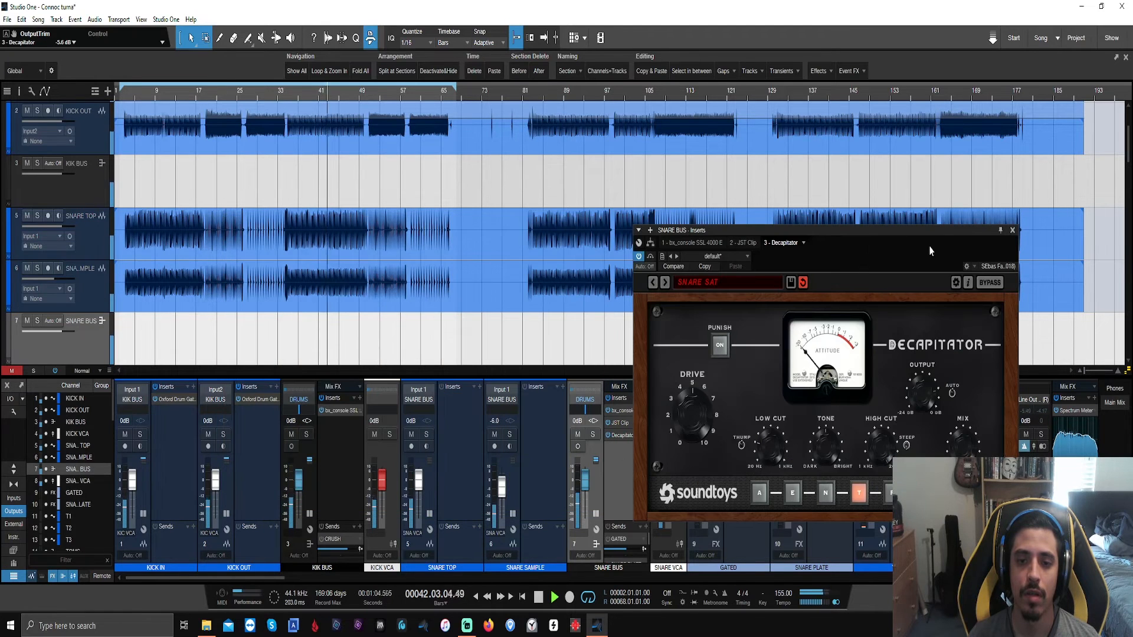
left_click_drag(924, 374, 956, 420)
key("space")
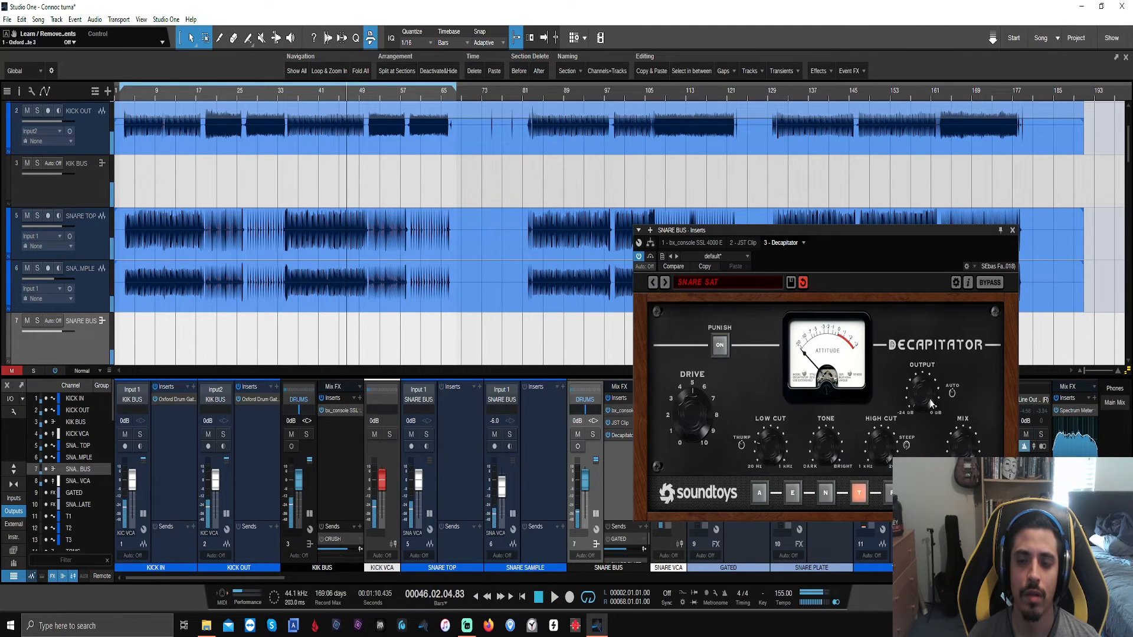
left_click(284, 95)
key("space")
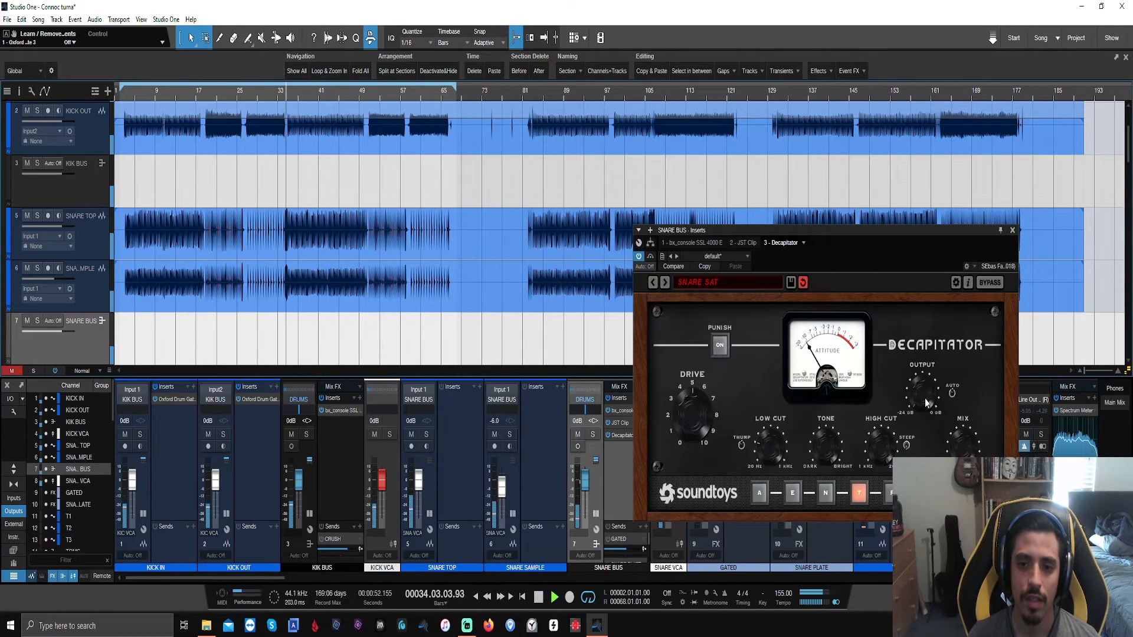
left_click_drag(925, 403, 921, 331)
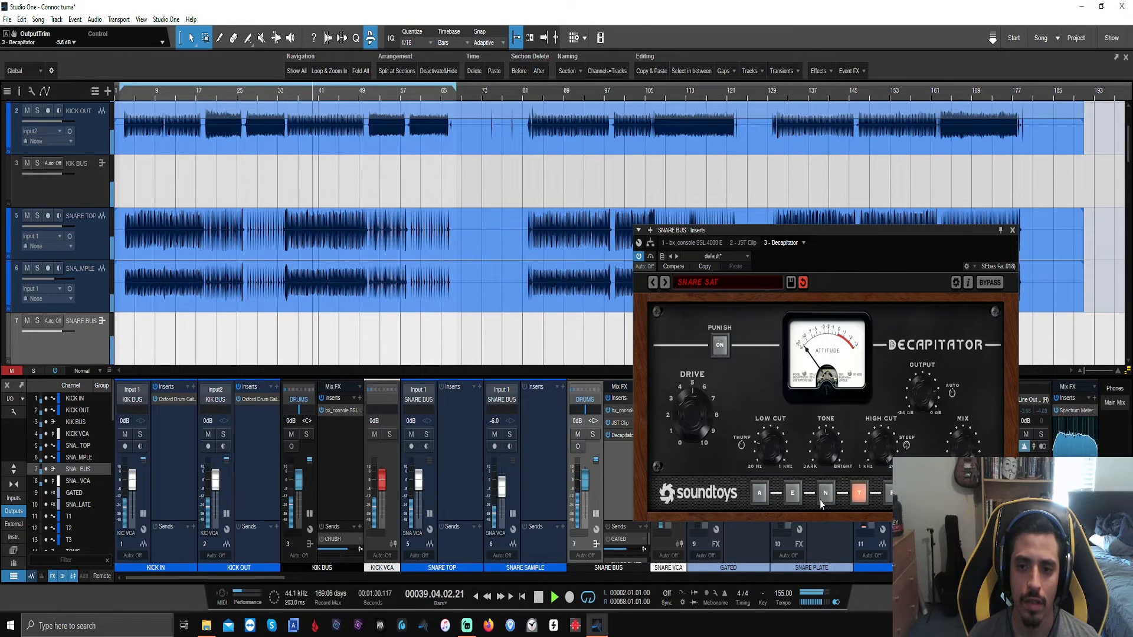
mouse_move(921, 398)
left_mouse_down()
mouse_move(917, 439)
mouse_move(918, 409)
left_mouse_up()
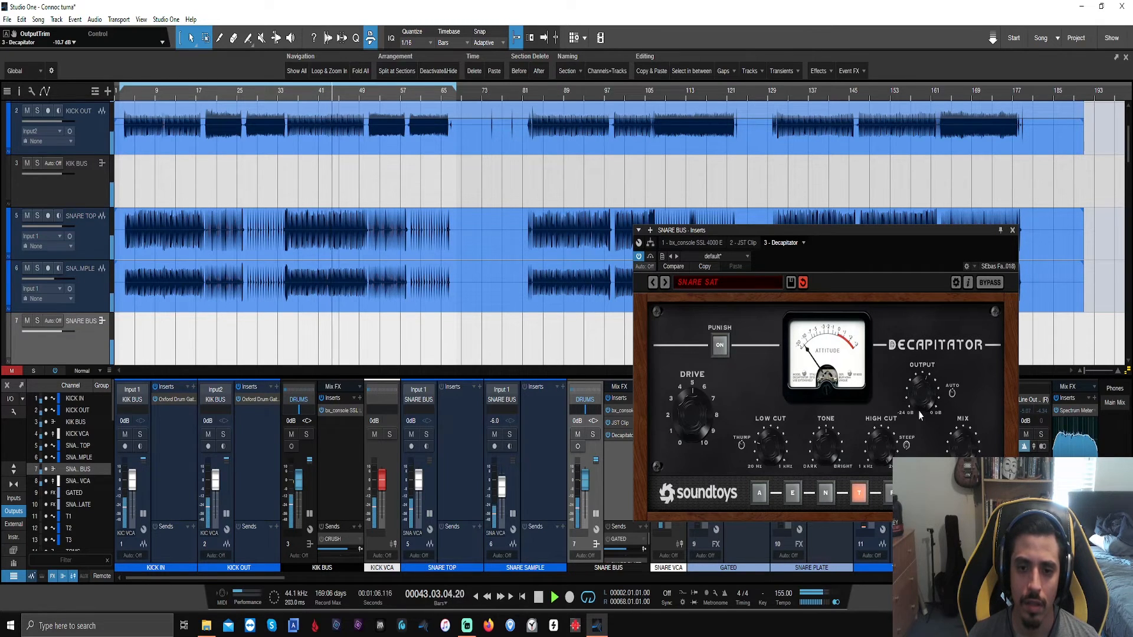
left_click(639, 258)
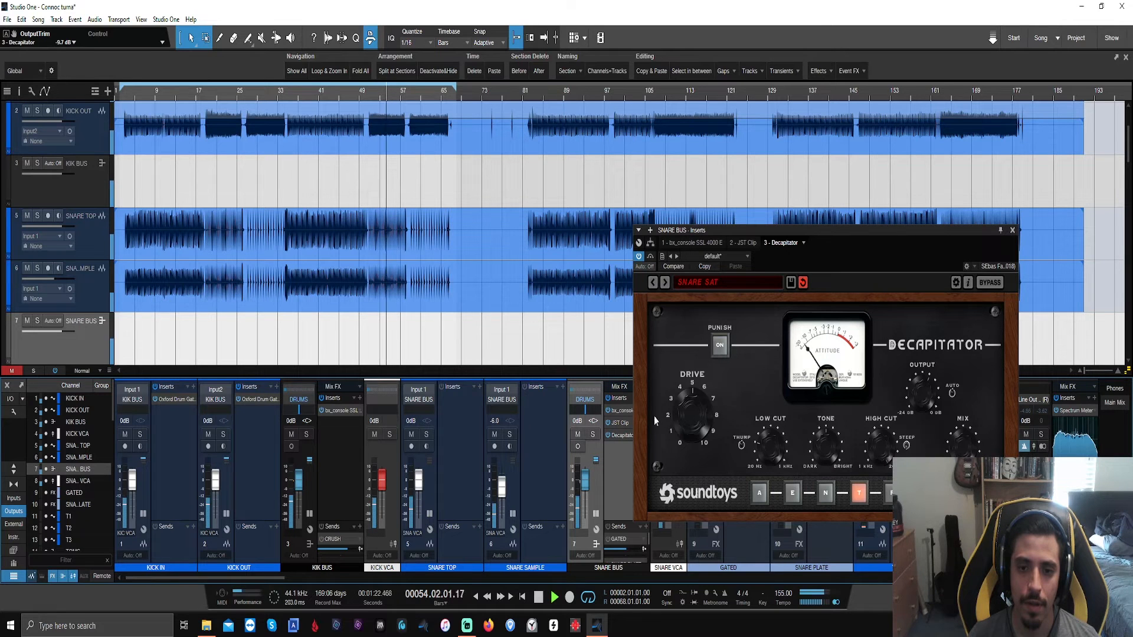
left_click(1012, 230)
key("space")
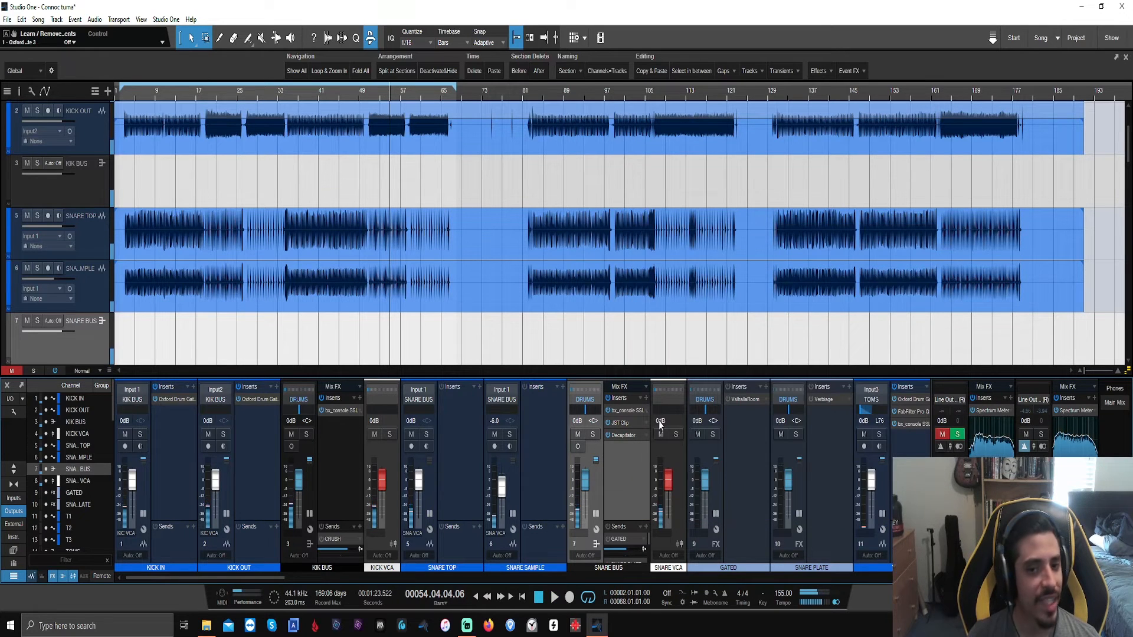
Step: Add SPL Transient Designer Plus to the SNARE BUS inserts and set its attack to +3.60 dB
left_click(635, 400)
type("spl")
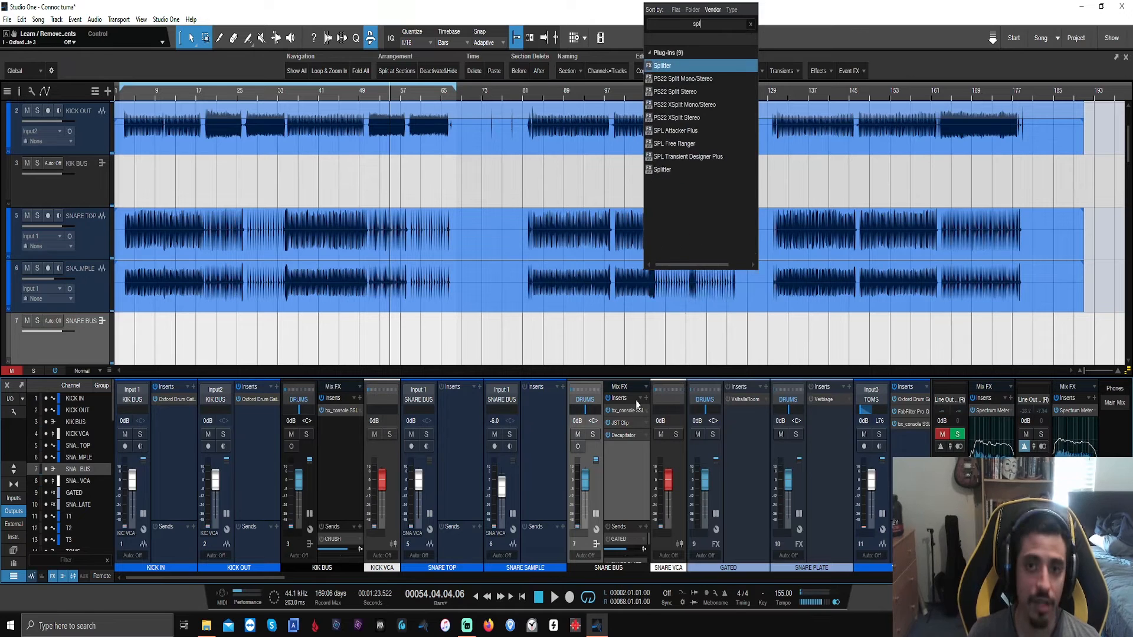
left_click(704, 156)
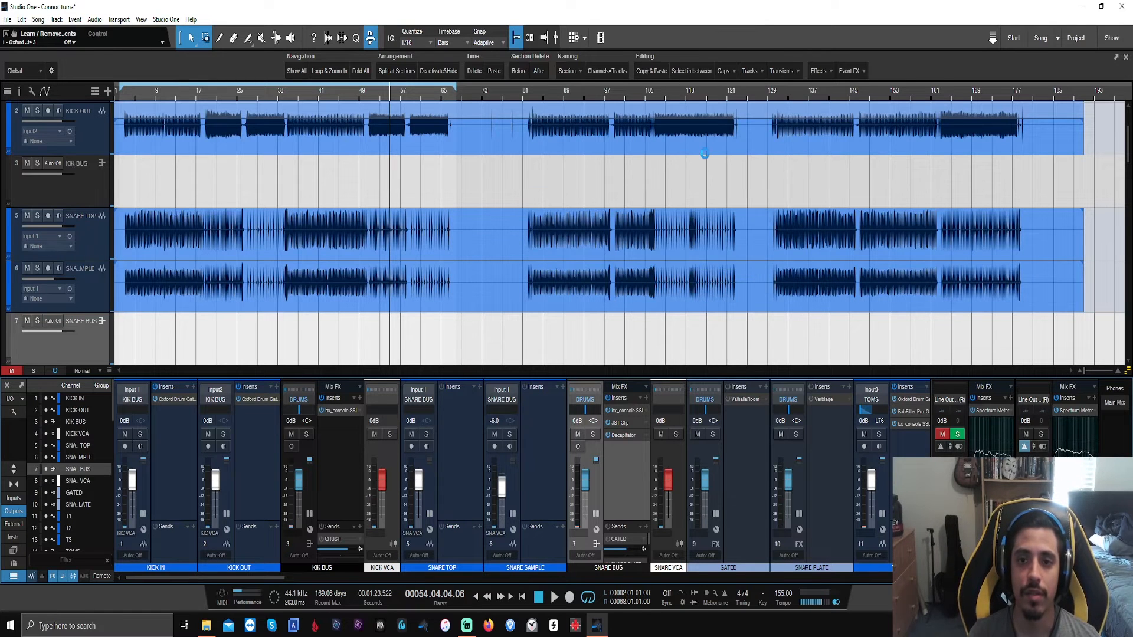
left_click_drag(760, 231, 859, 199)
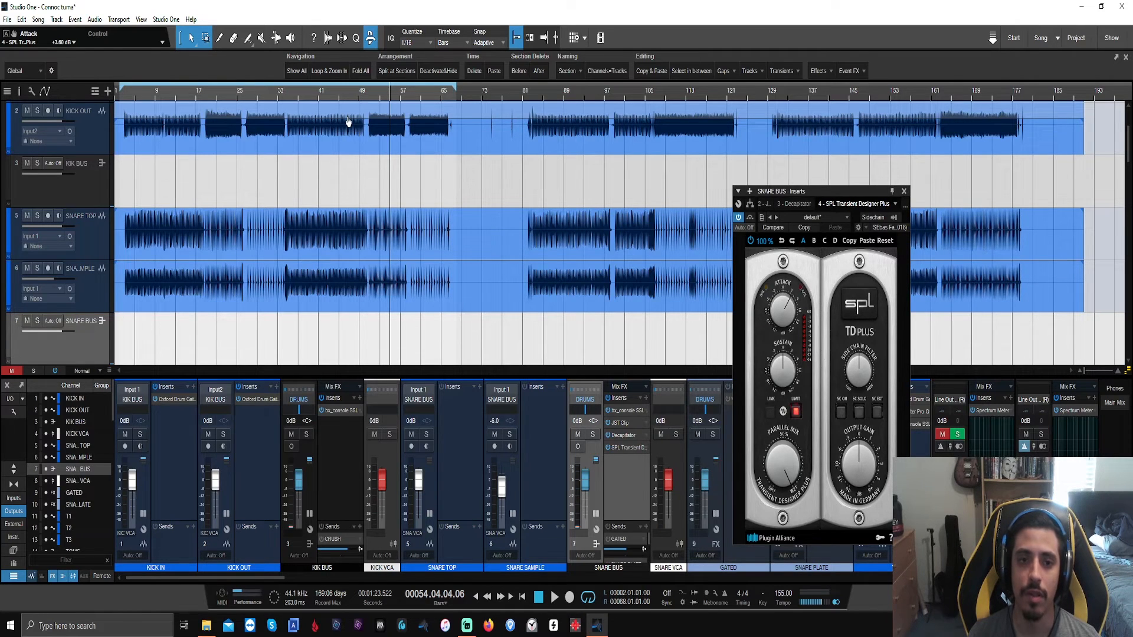
Step: Play the drum mix and compare the SNARE BUS with SPL Transient Designer Plus bypassed and active
key("space")
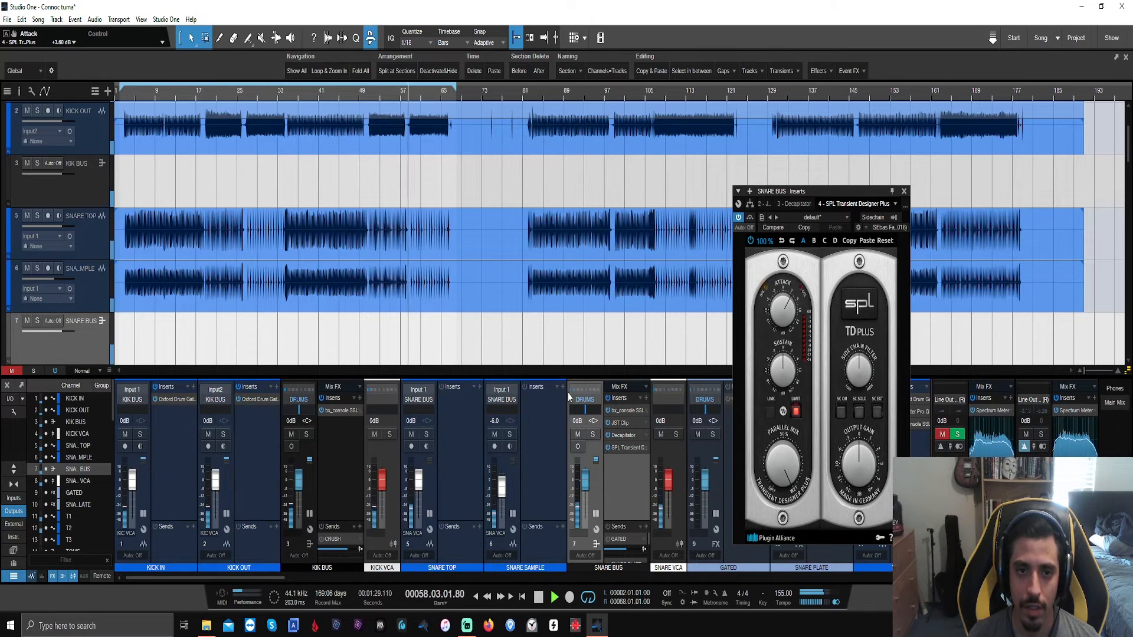
left_click(607, 448)
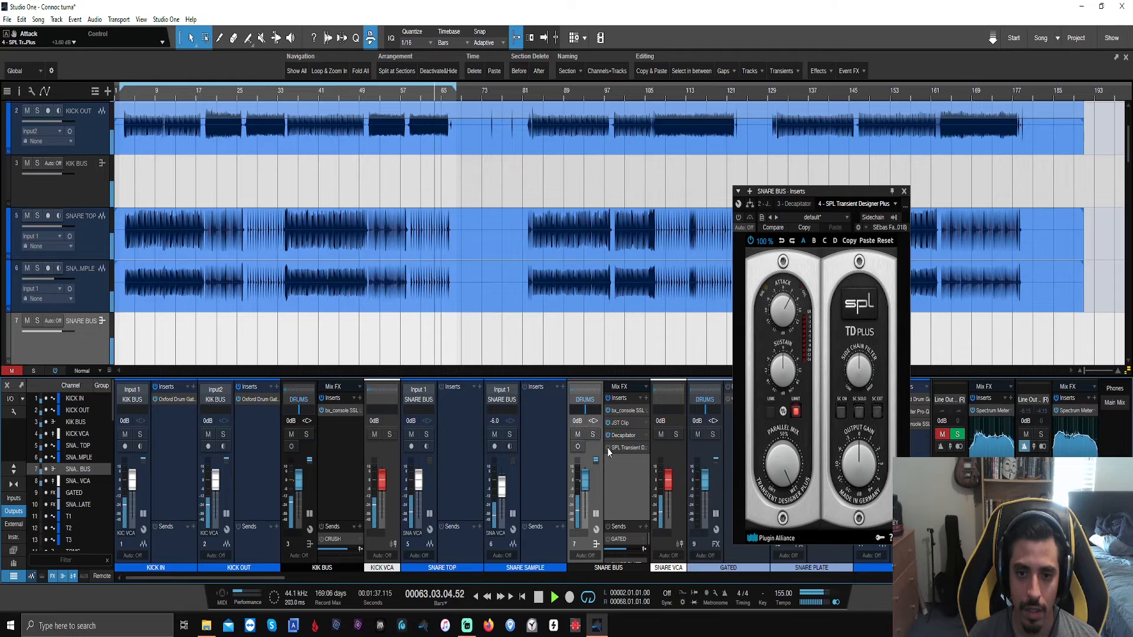
left_click(608, 449)
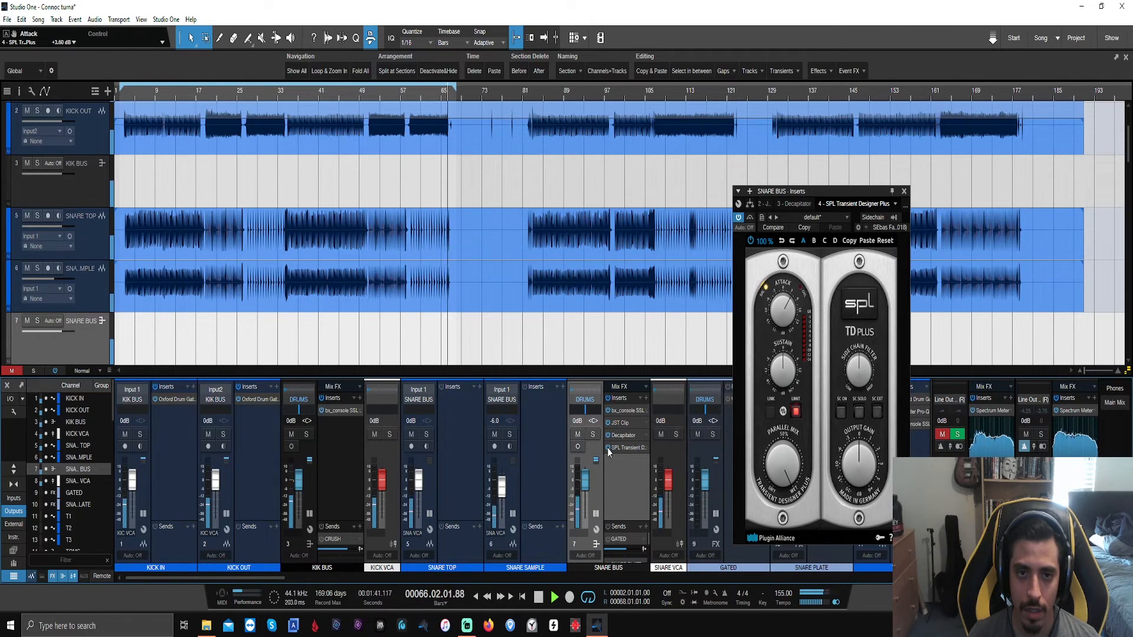
Step: Copy SPL Transient Designer Plus from the SNARE BUS to the KIK BUS, set the copy's sustain to -3.06 dB, and reopen the SNARE BUS one
left_click_drag(625, 447, 339, 423)
left_click_drag(801, 363, 780, 381)
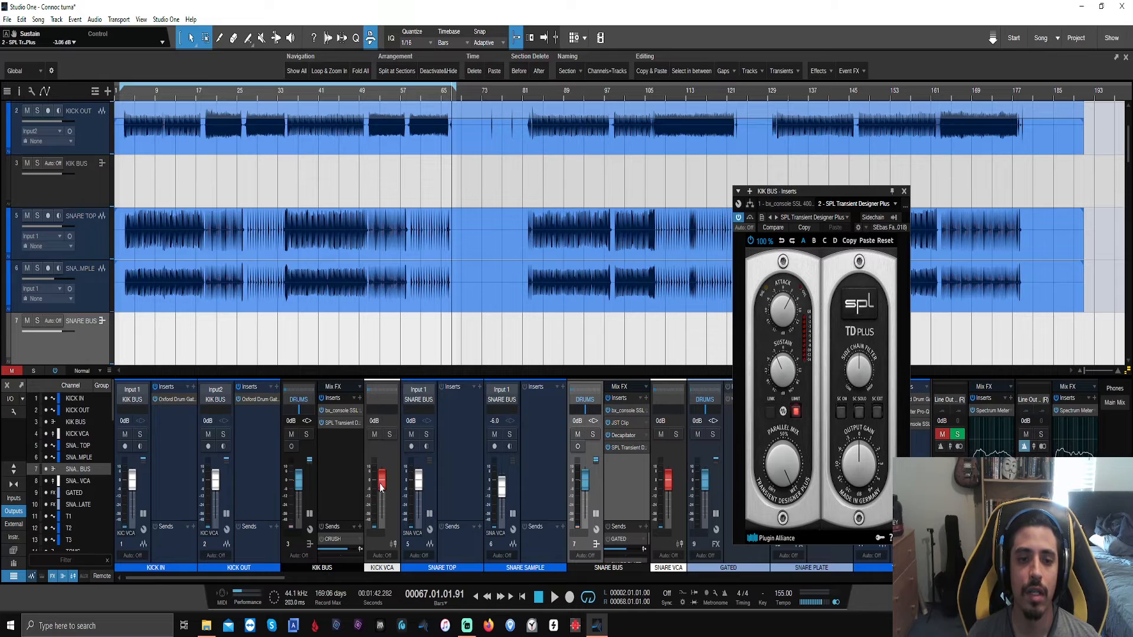
left_click(628, 448)
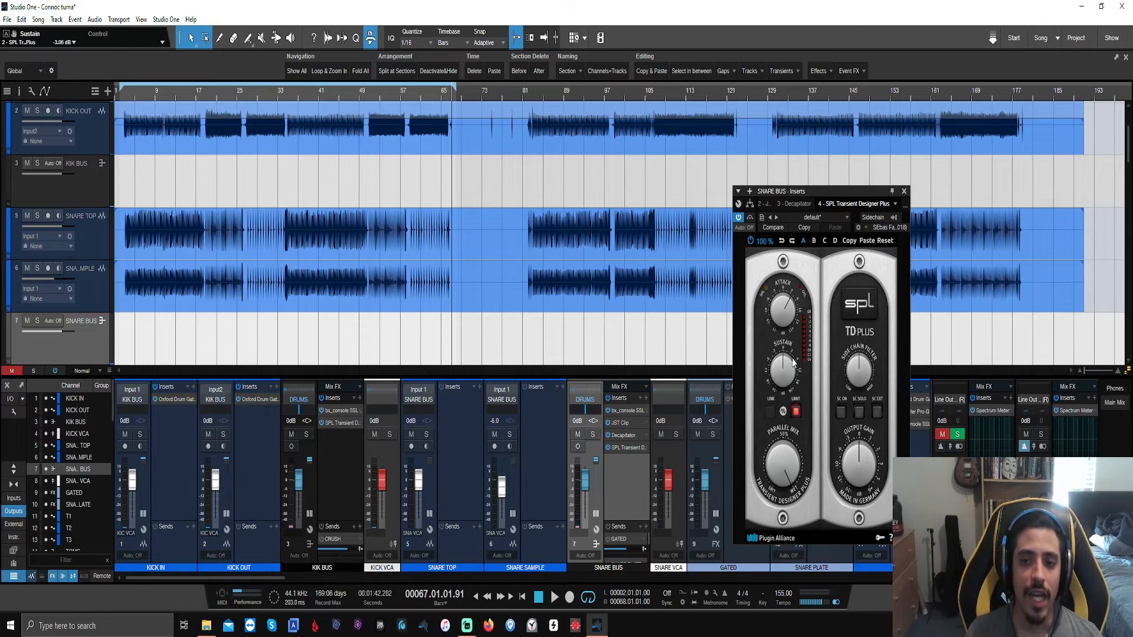
Step: Play the mix from bar 3 and lower the KIK BUS Transient Designer output gain to -1.23 dB
left_click(125, 97)
left_click(341, 423)
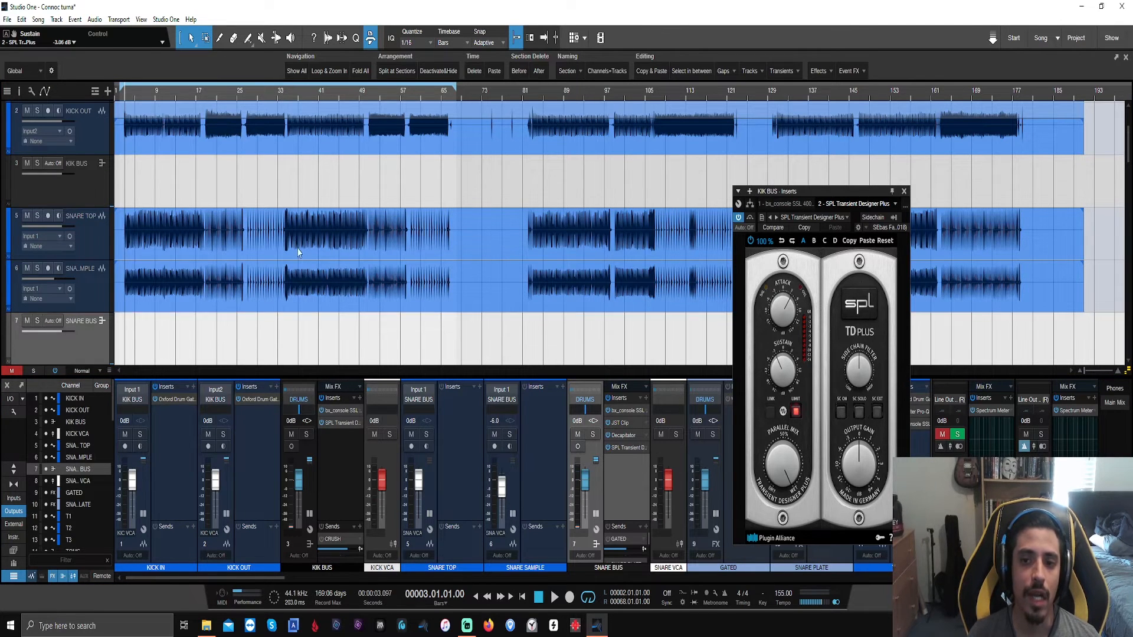
key("space")
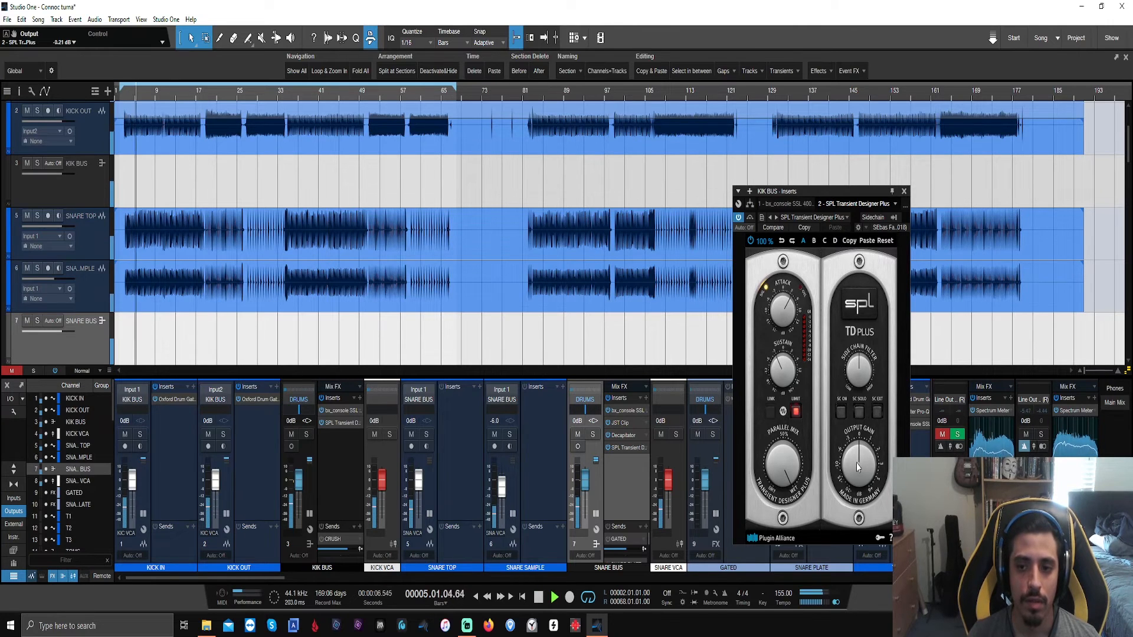
left_click_drag(857, 467, 857, 471)
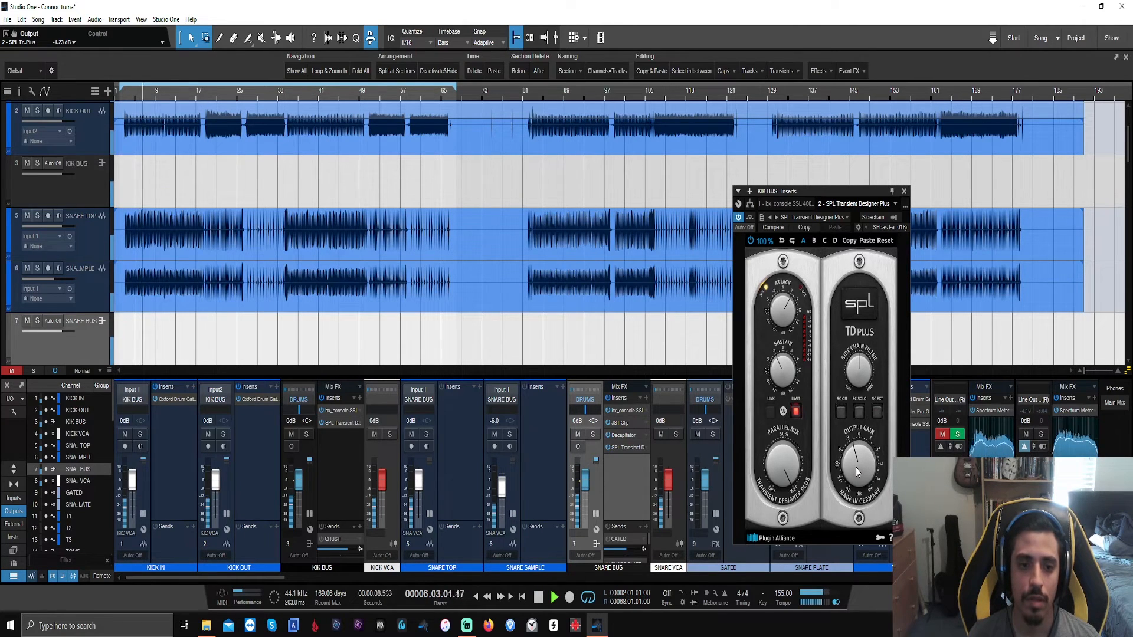
key("space")
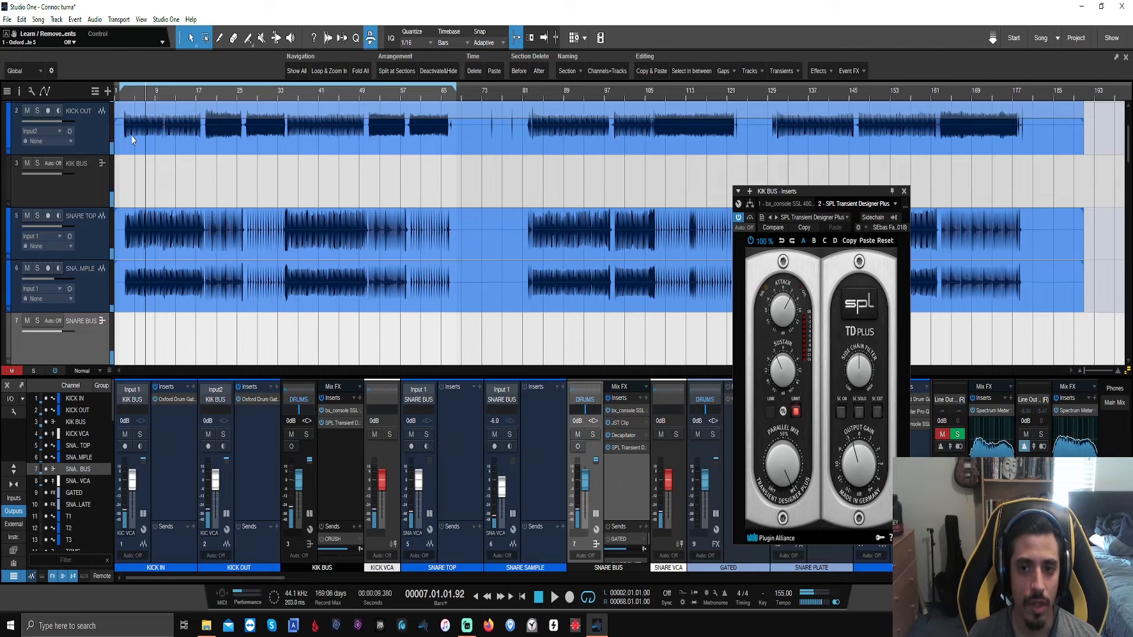
Step: Play the drum mix to hear the transient-shaped kick and snare, closing the KIK BUS Transient Designer
key("space")
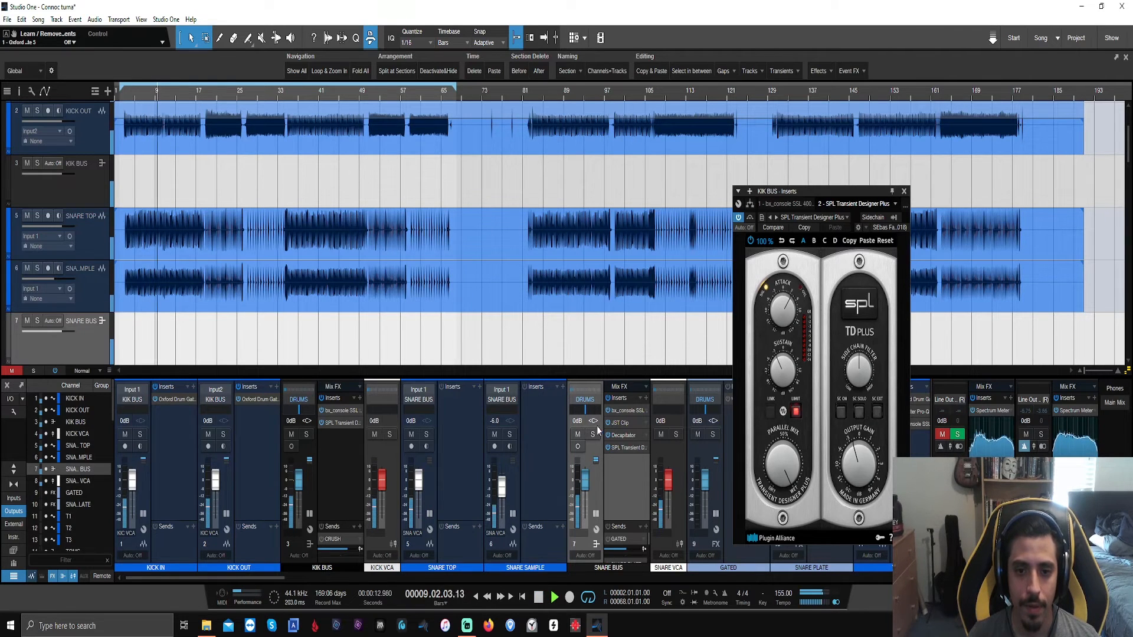
left_click(903, 191)
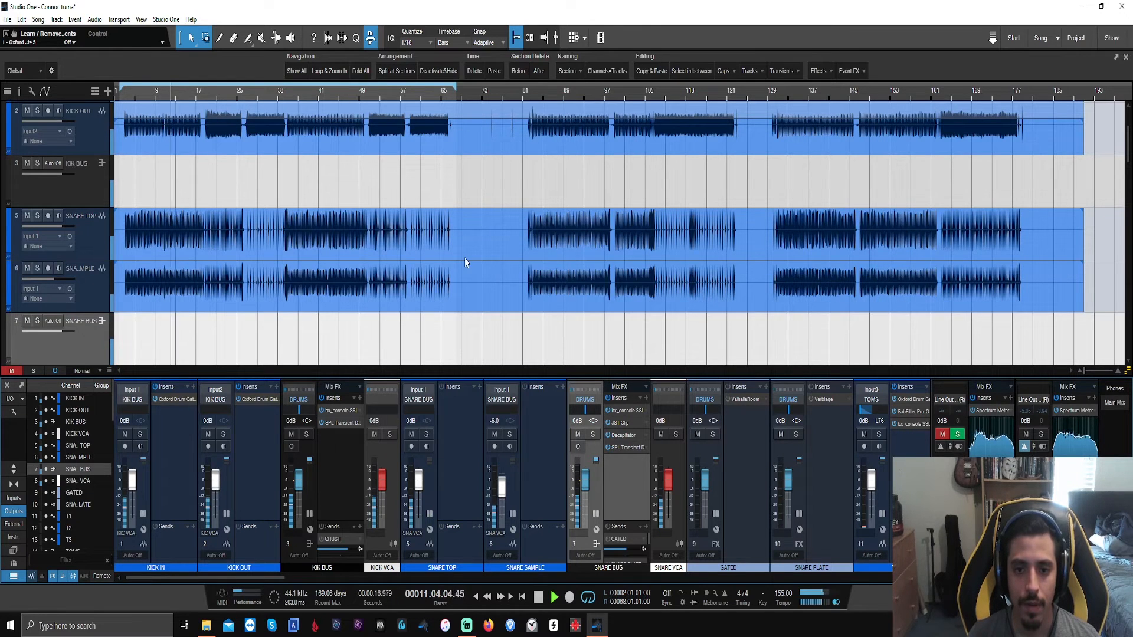
key("space")
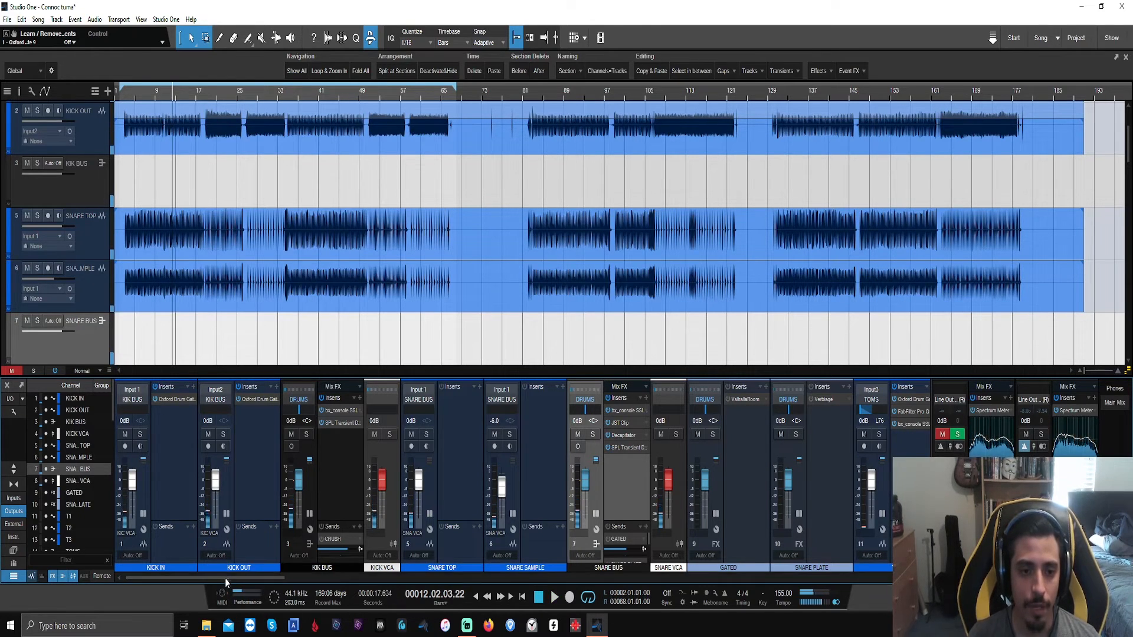
Step: Enlarge the mixer's sends area, enable the SNARE BUS's GATED send, and check the ValhallaRoom settings on the GATED channel
left_click_drag(225, 578, 277, 581)
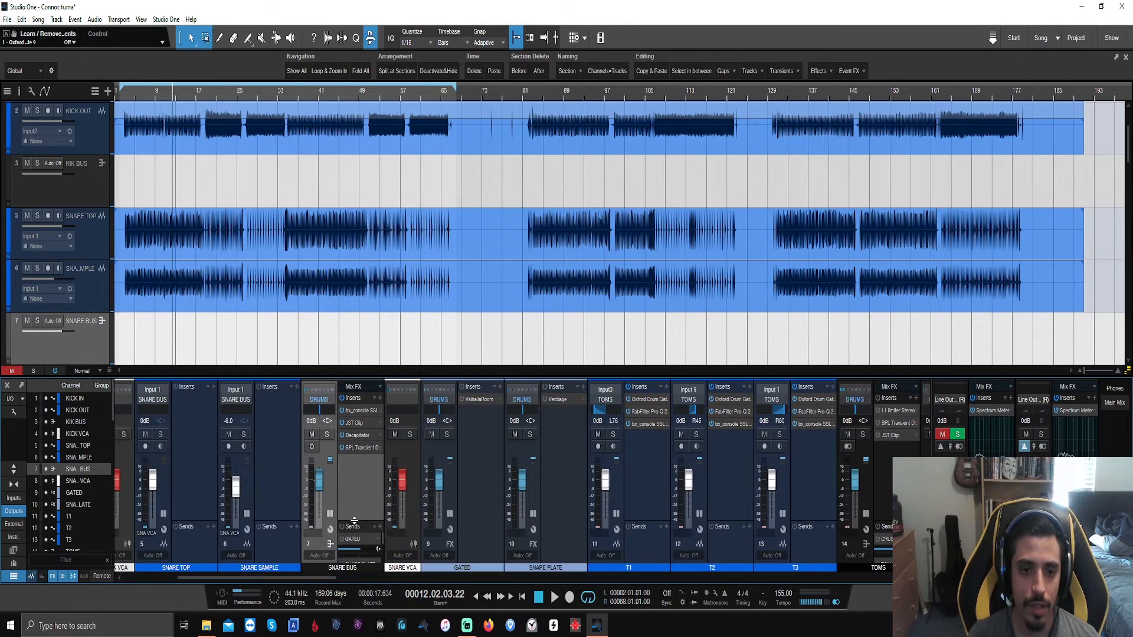
left_click_drag(354, 523, 363, 461)
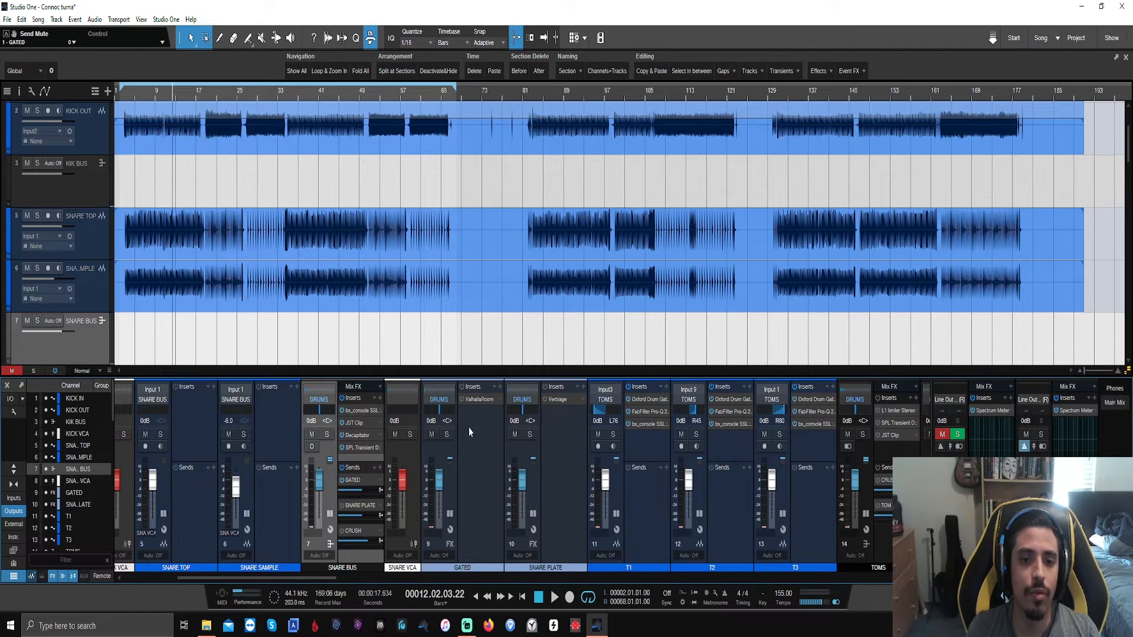
left_click(485, 401)
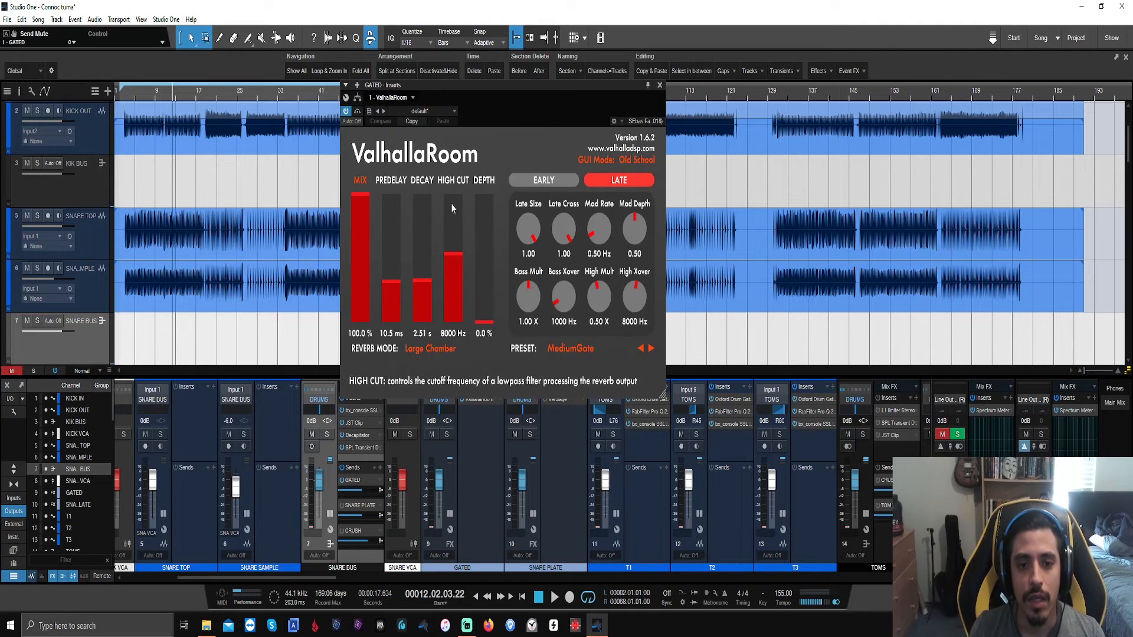
left_click(660, 85)
Step: Activate Verbiage on the SNARE PLATE channel, load its Nolly Drum Verb preset, and close the plug-in
left_click(551, 400)
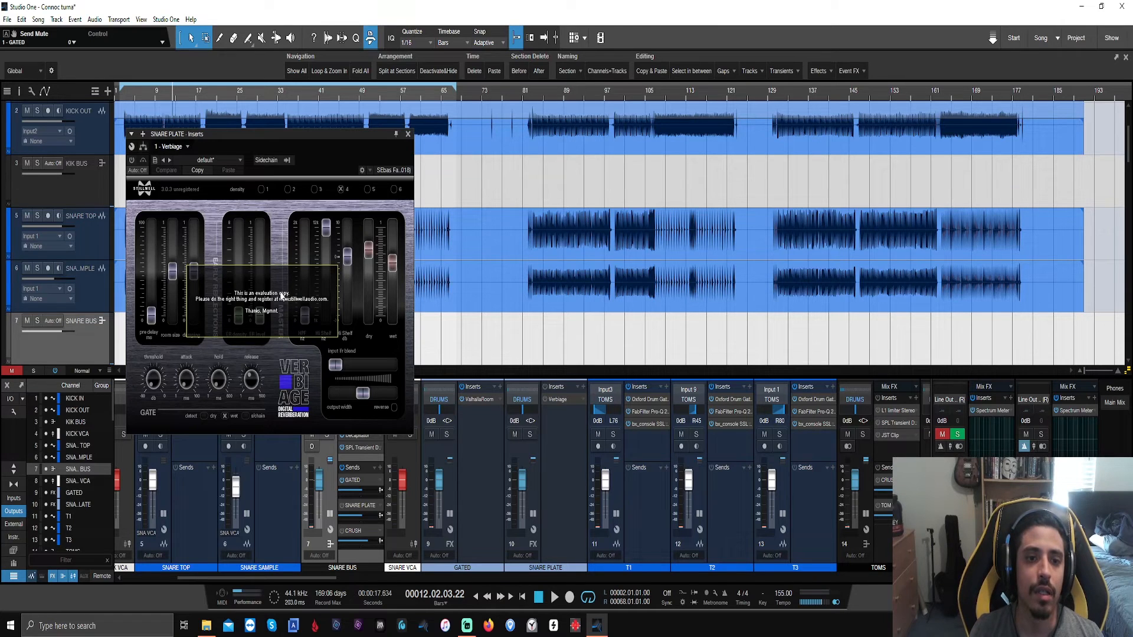
left_click(290, 316)
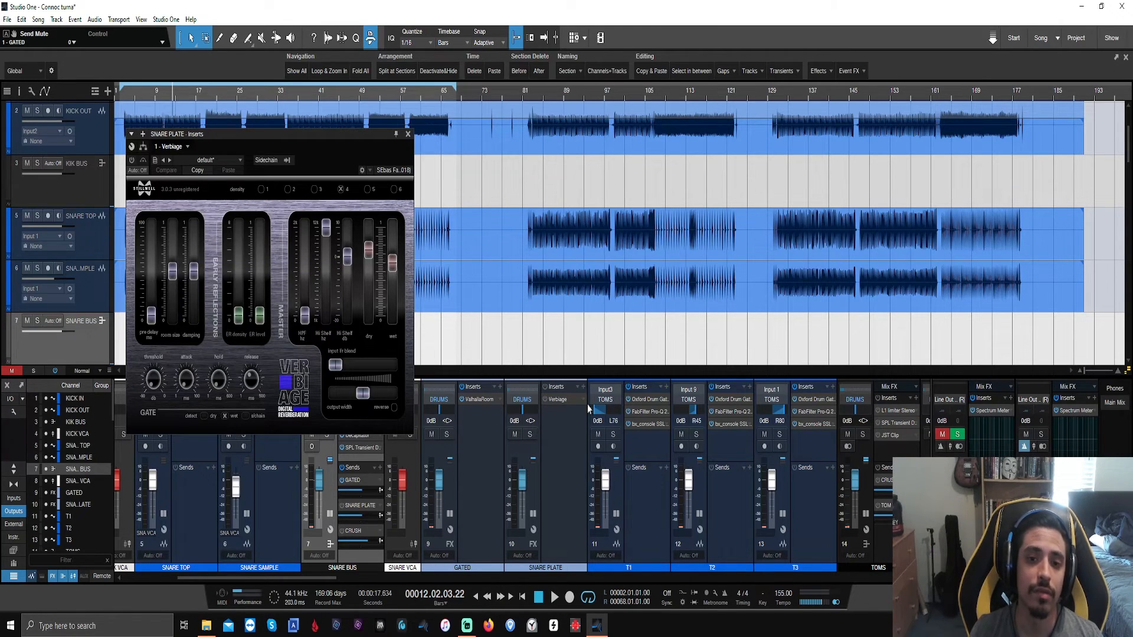
left_click(546, 399)
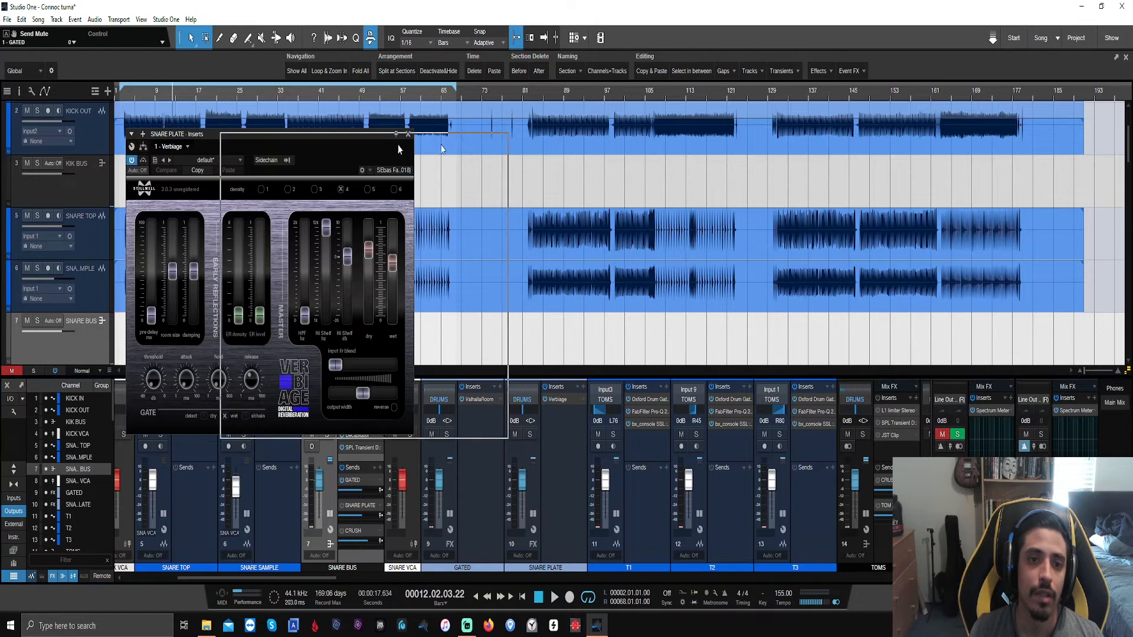
left_click_drag(307, 136, 822, 189)
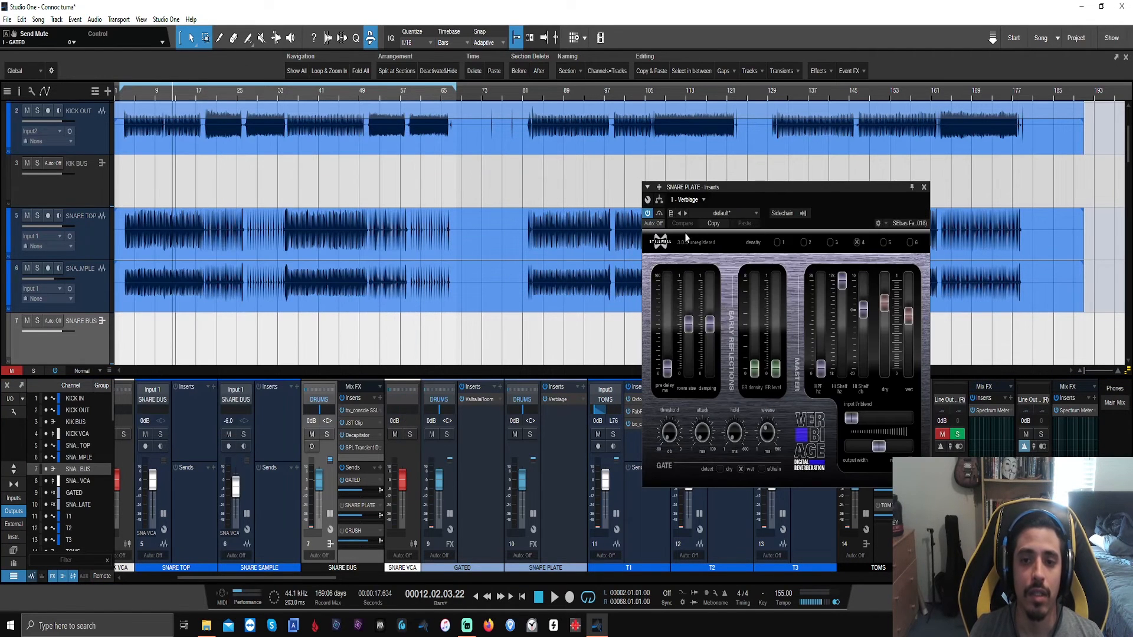
left_click(719, 215)
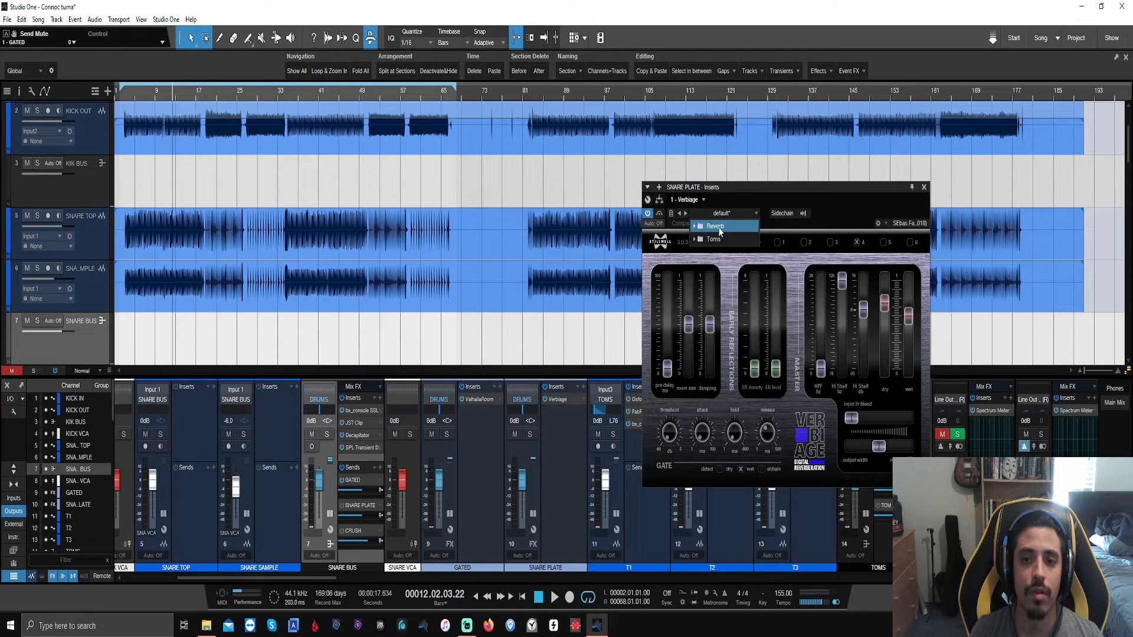
left_click(719, 229)
left_click(720, 240)
left_click(748, 409)
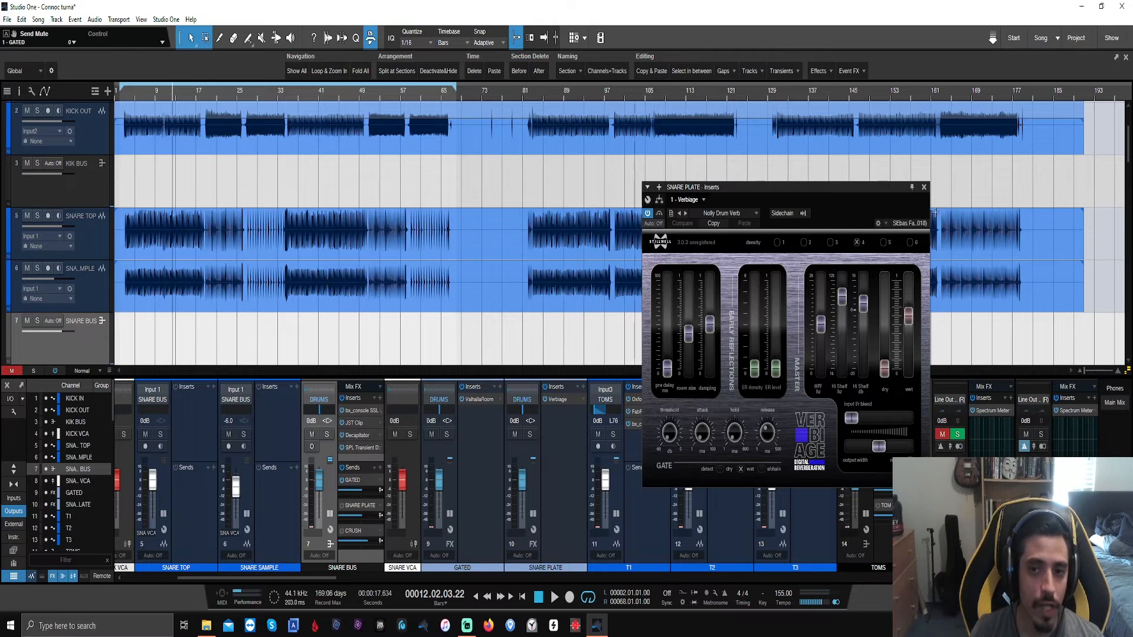
left_click(924, 188)
Step: Mute the SNARE PLATE channel and pull the GATED fader all the way down
left_click(515, 435)
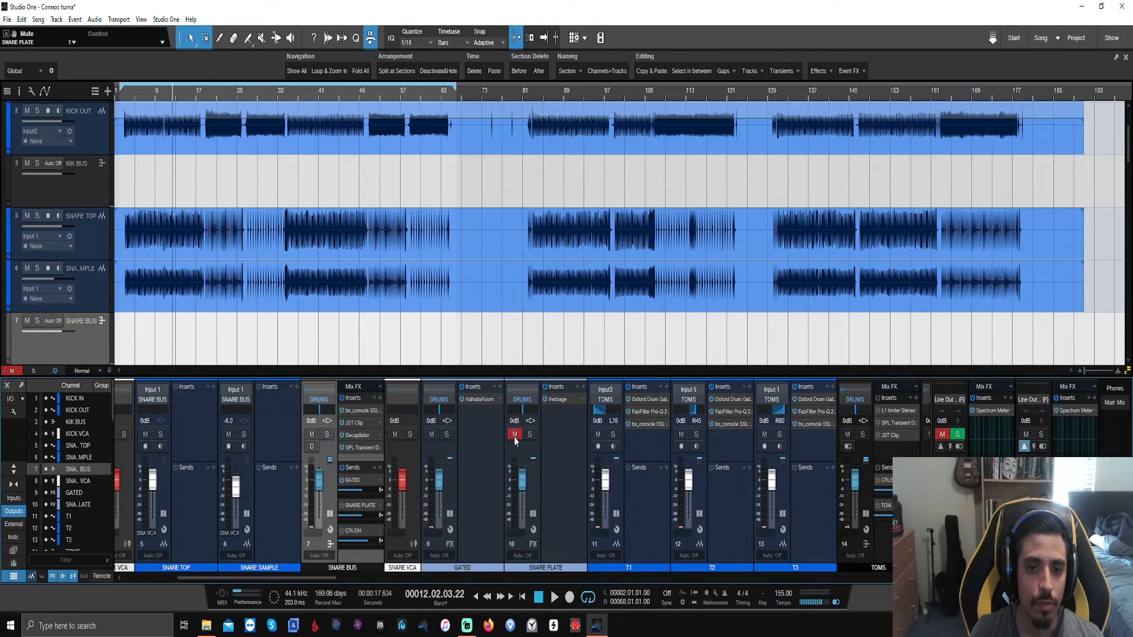
left_click_drag(437, 488, 436, 617)
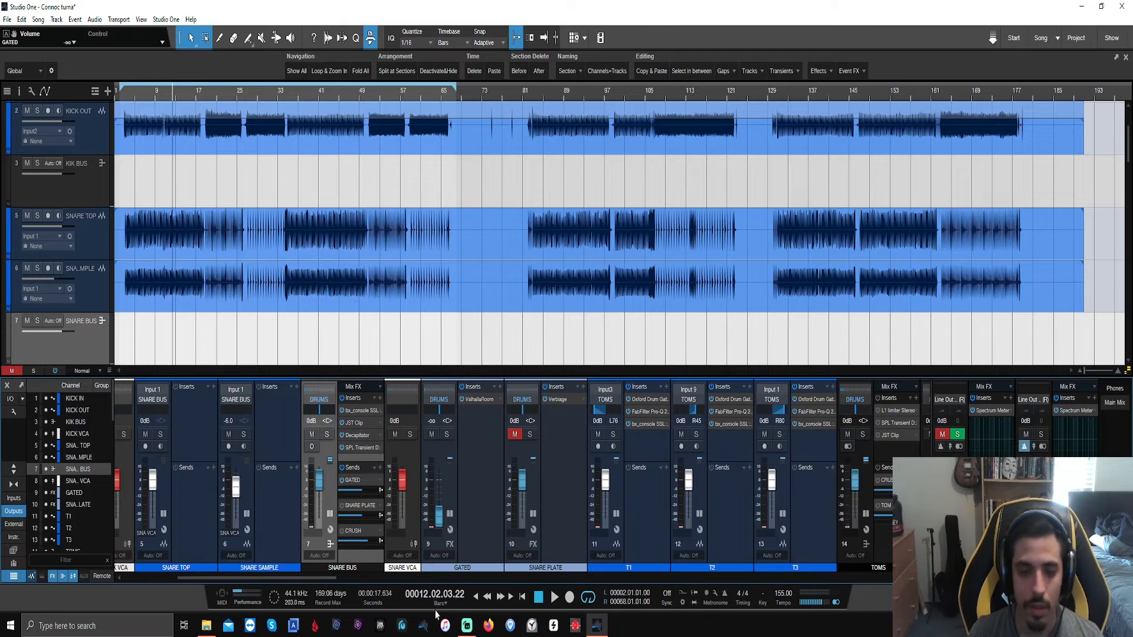
left_click(482, 479)
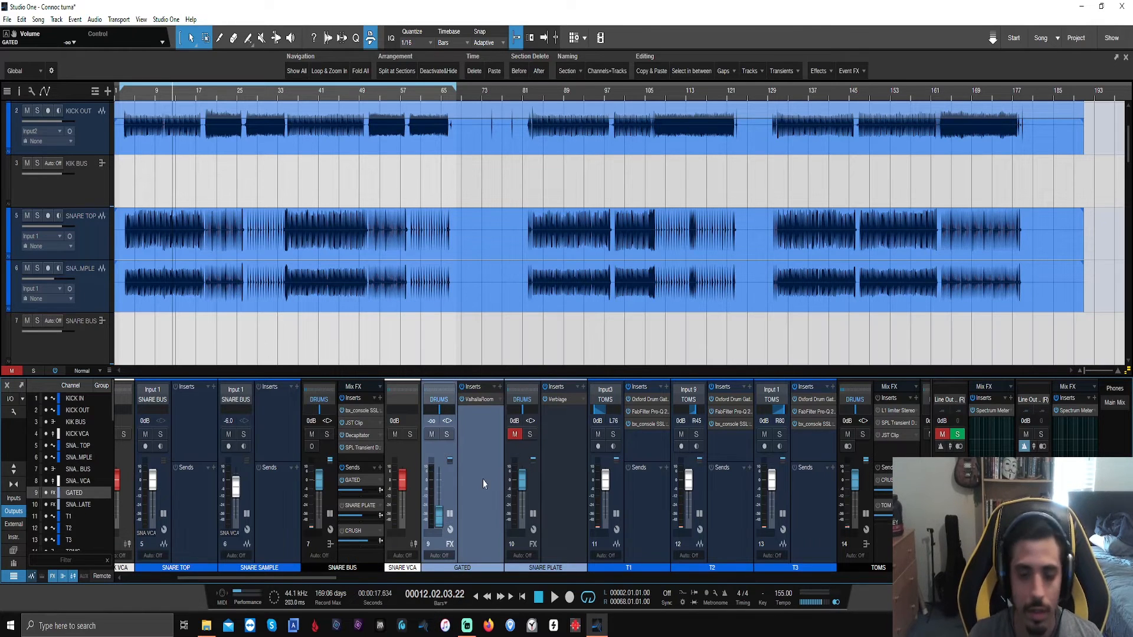
Step: Play from bar 2 with the SNARE BUS soloed and bring the GATED reverb level up to -13.7 dB
left_click(120, 93)
key("space")
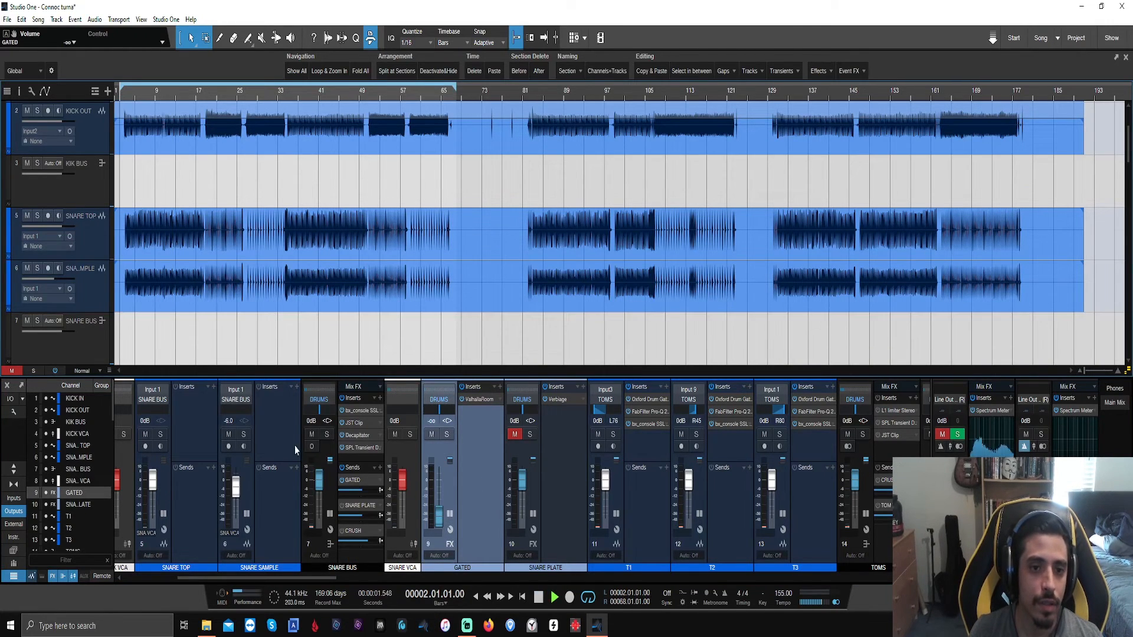
left_click(328, 435)
left_click(431, 434)
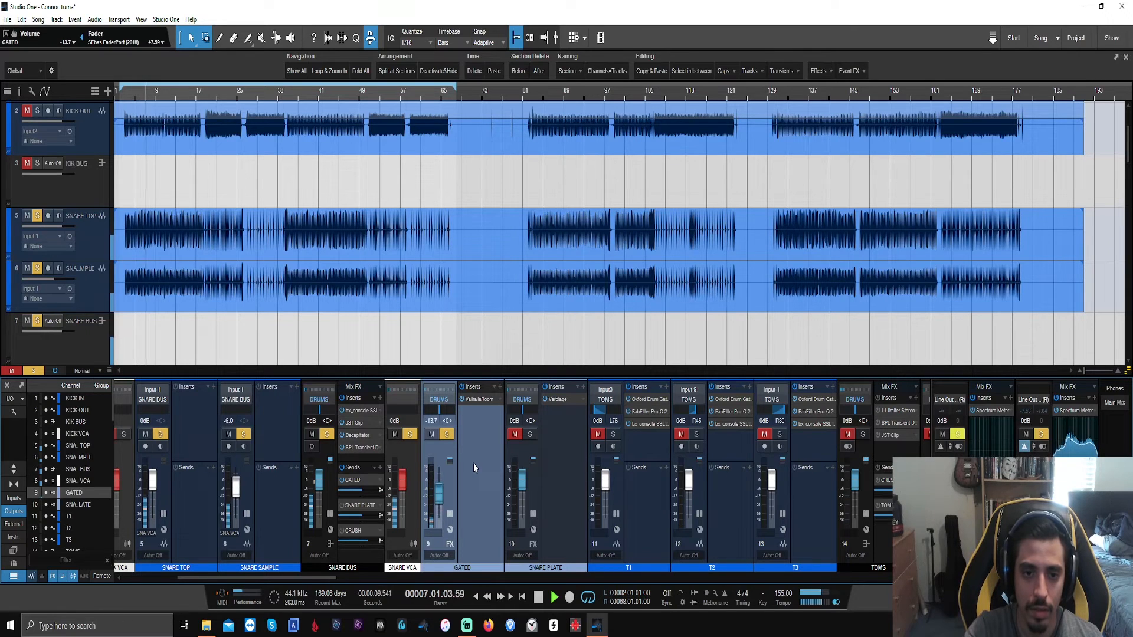
Step: Load the gated preset ShortGate in ValhallaRoom on the GATED channel and play the soloed snare
left_click(481, 396)
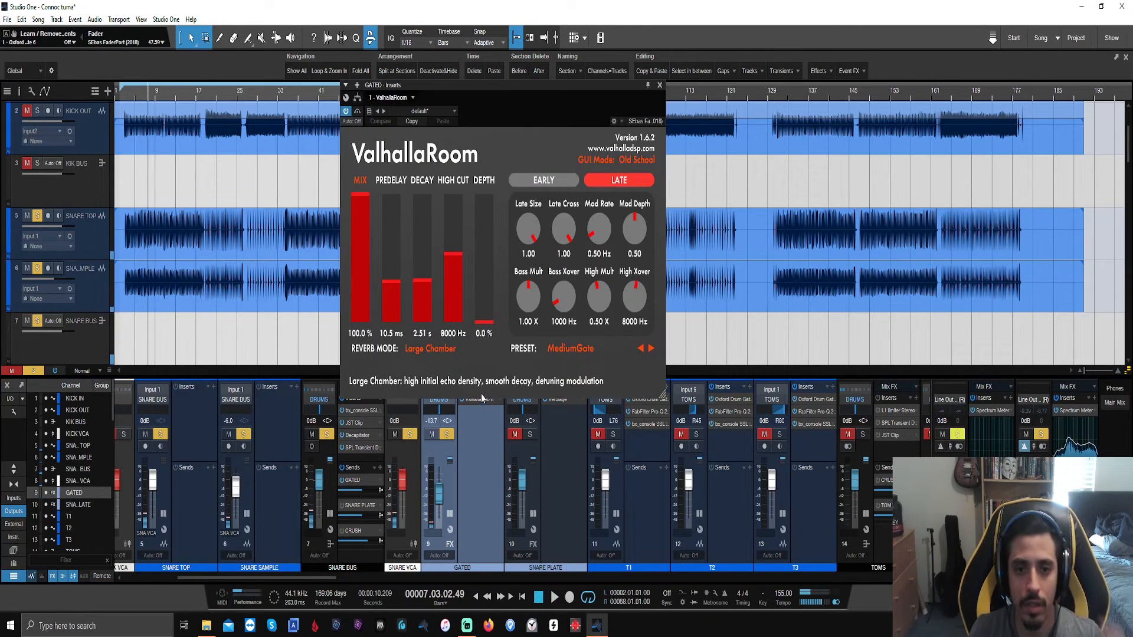
left_click(559, 349)
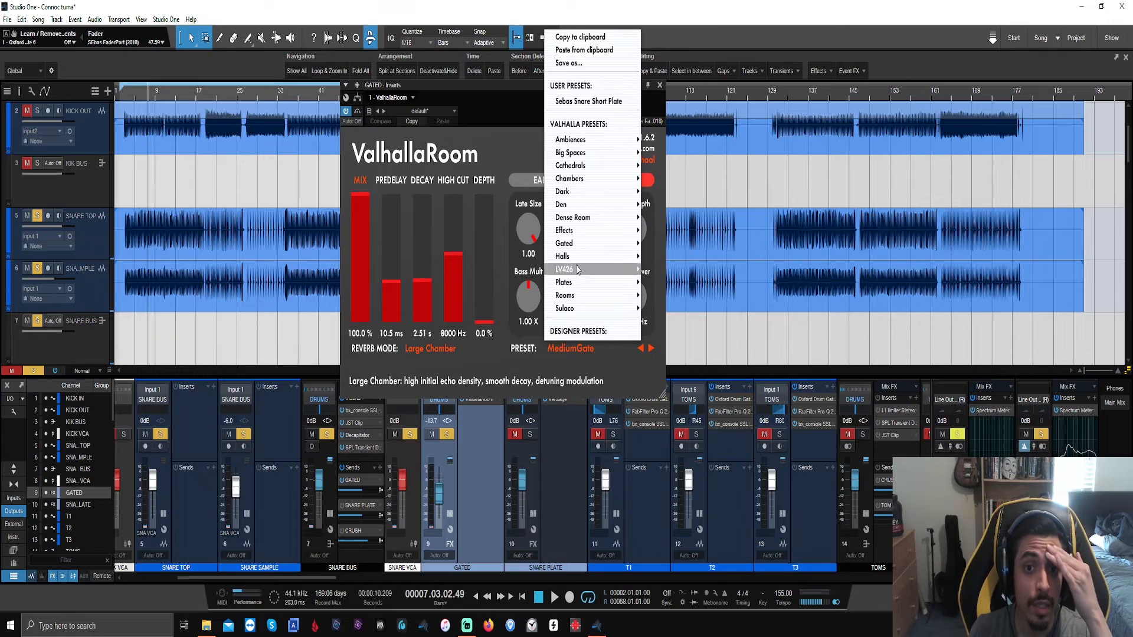
mouse_move(580, 246)
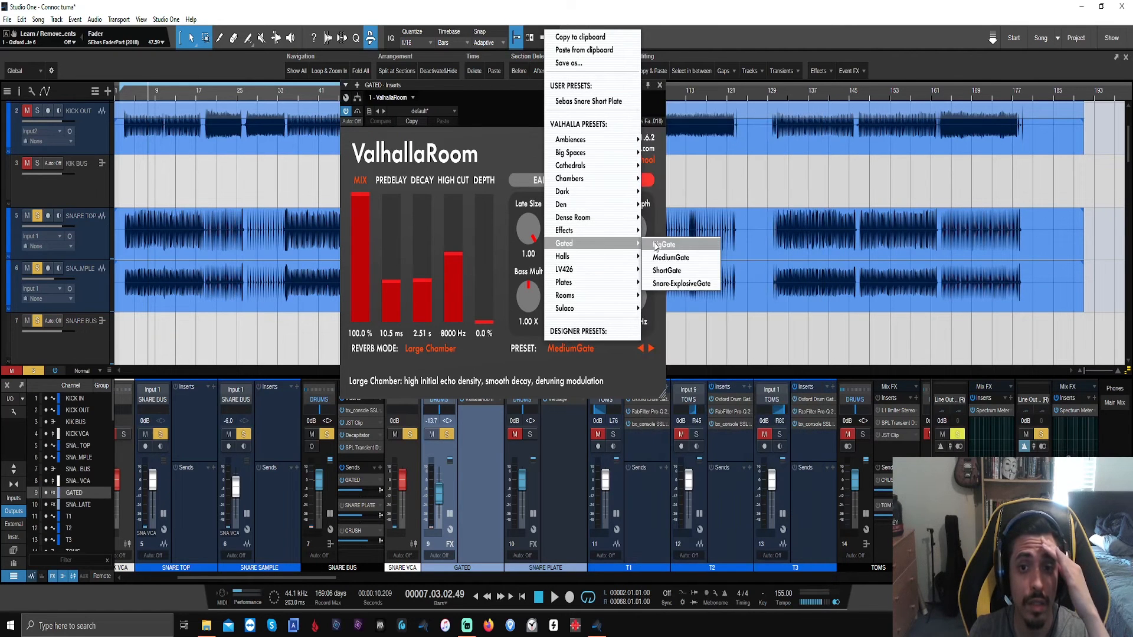
left_click(672, 270)
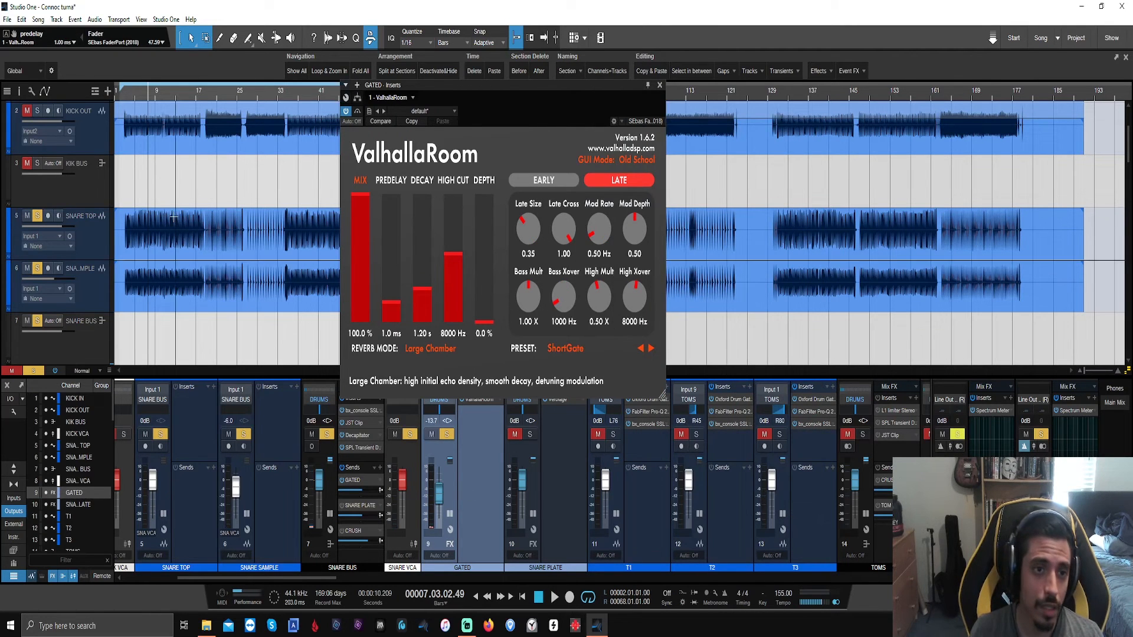
key("space")
key("space")
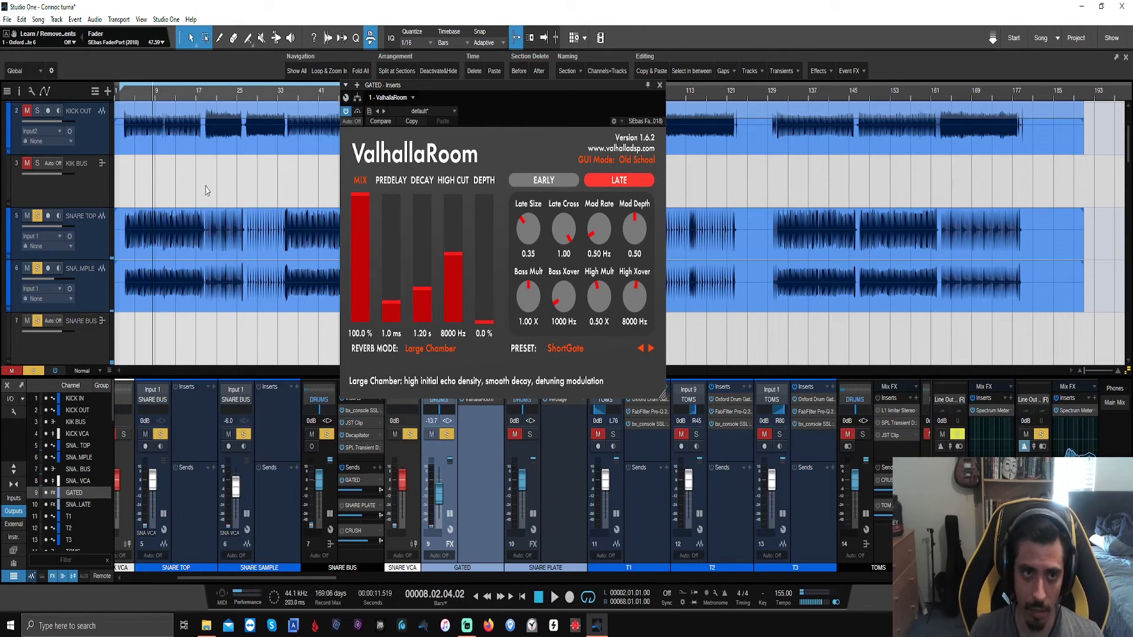
Step: Play the snare from bar 3, raise the GATED level to -10.1 dB, and compare it with the GATED channel muted
left_click(124, 101)
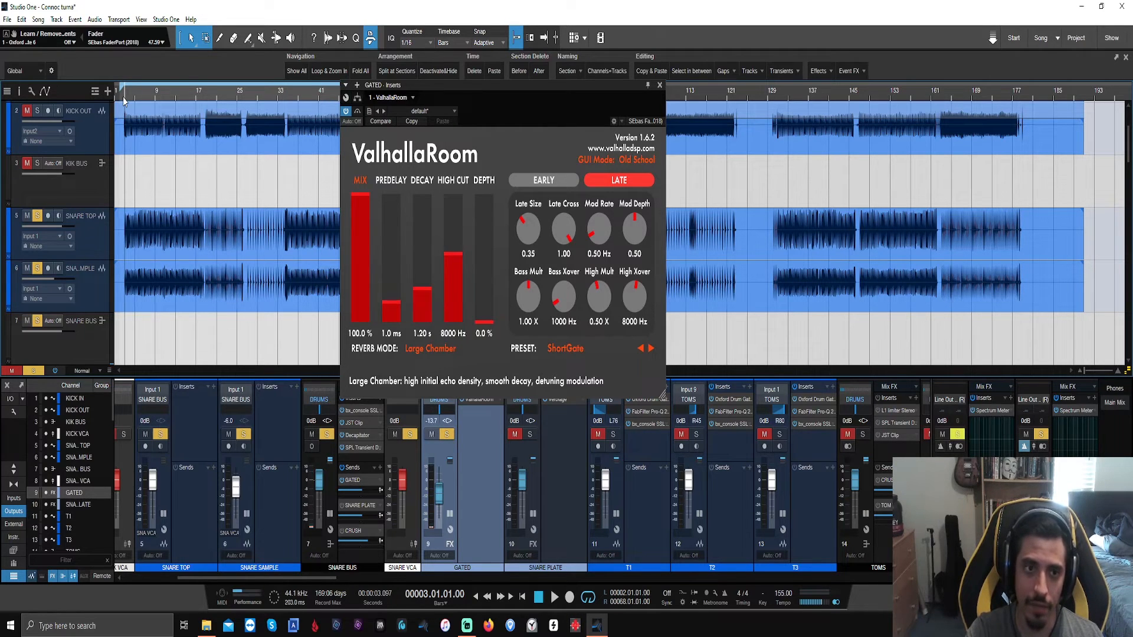
key("space")
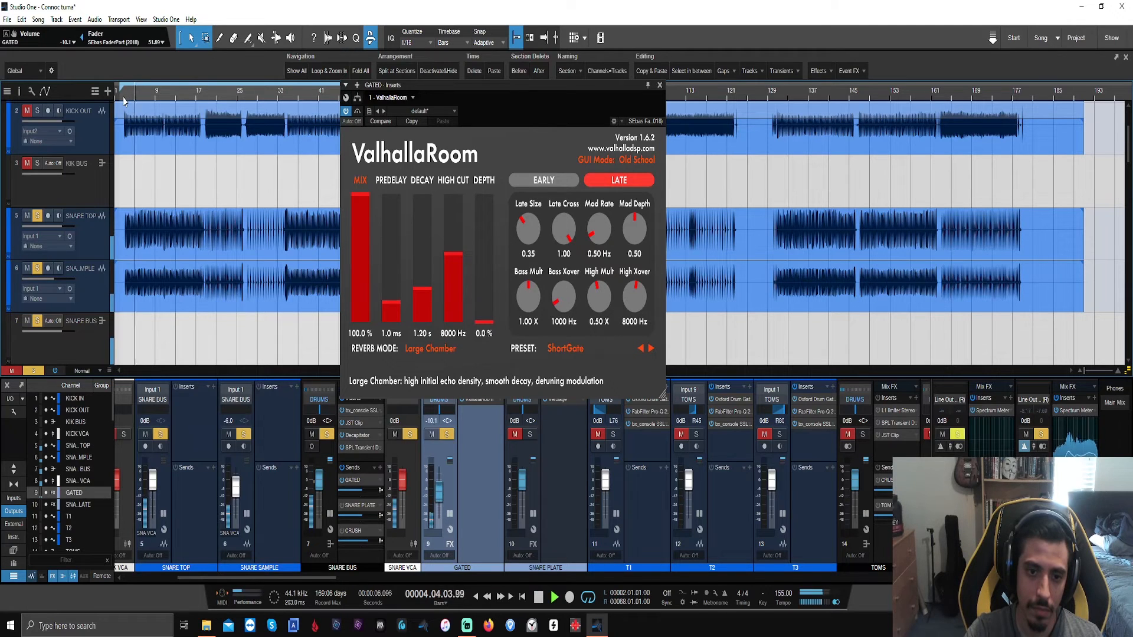
key("space")
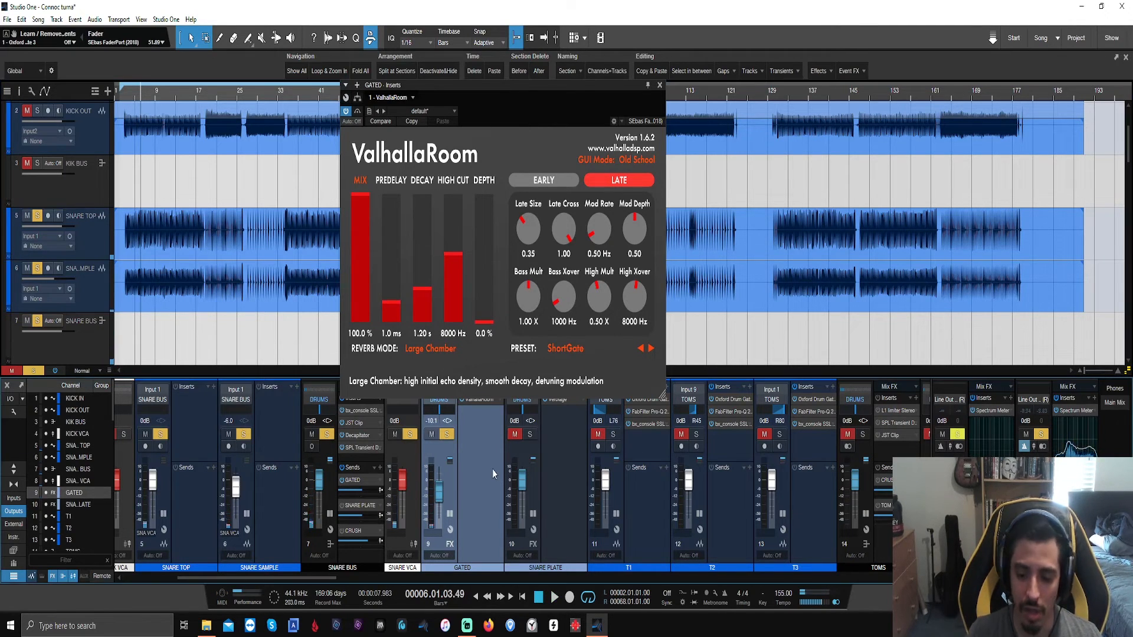
key("space")
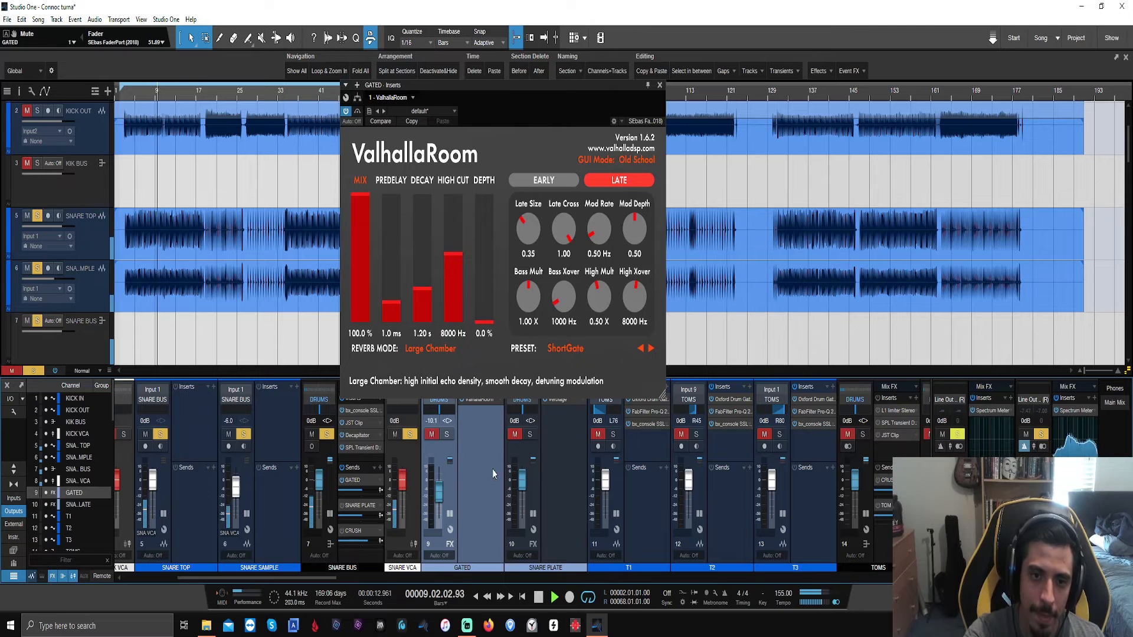
key("space")
left_click(433, 435)
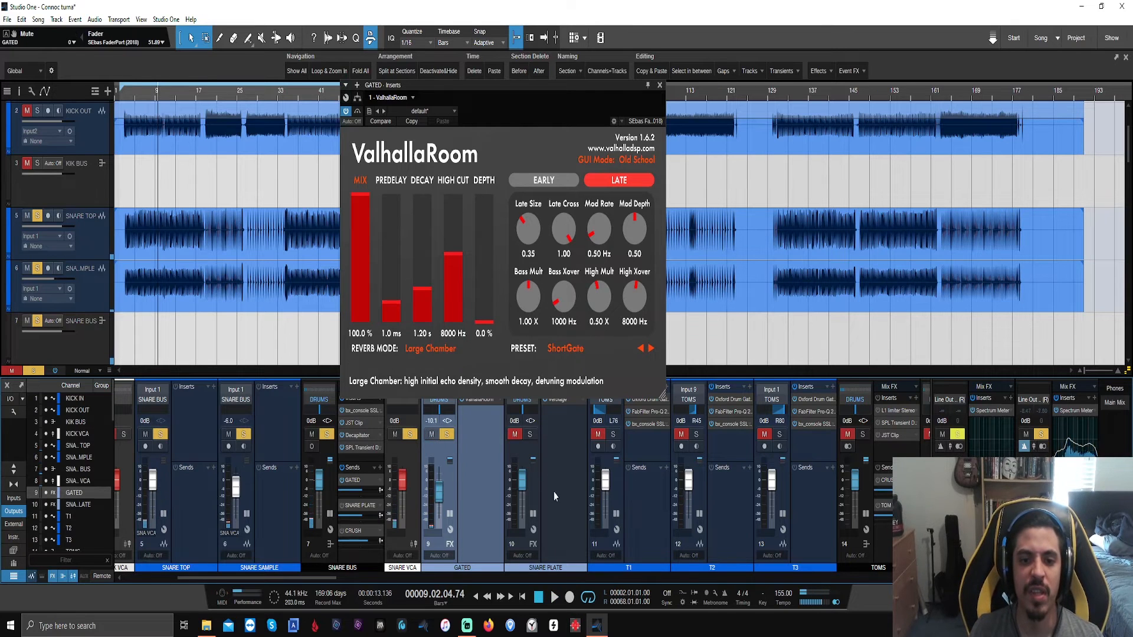
Step: Unmute the SNARE PLATE channel, set its level to -2.4 dB, and play the soloed snare with both reverbs
left_click(530, 435)
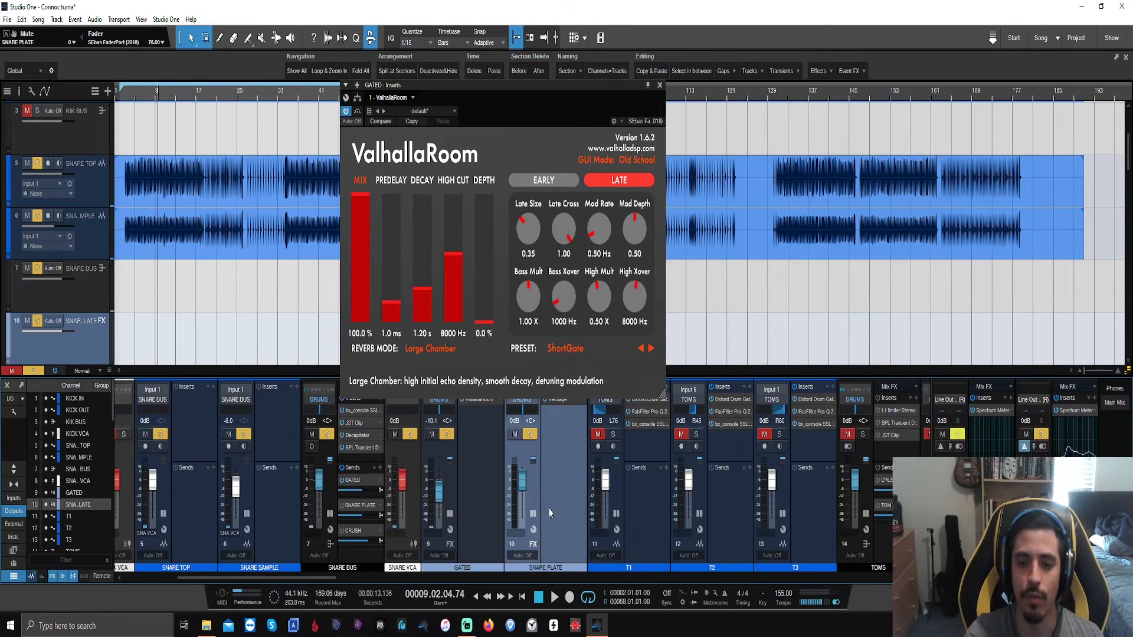
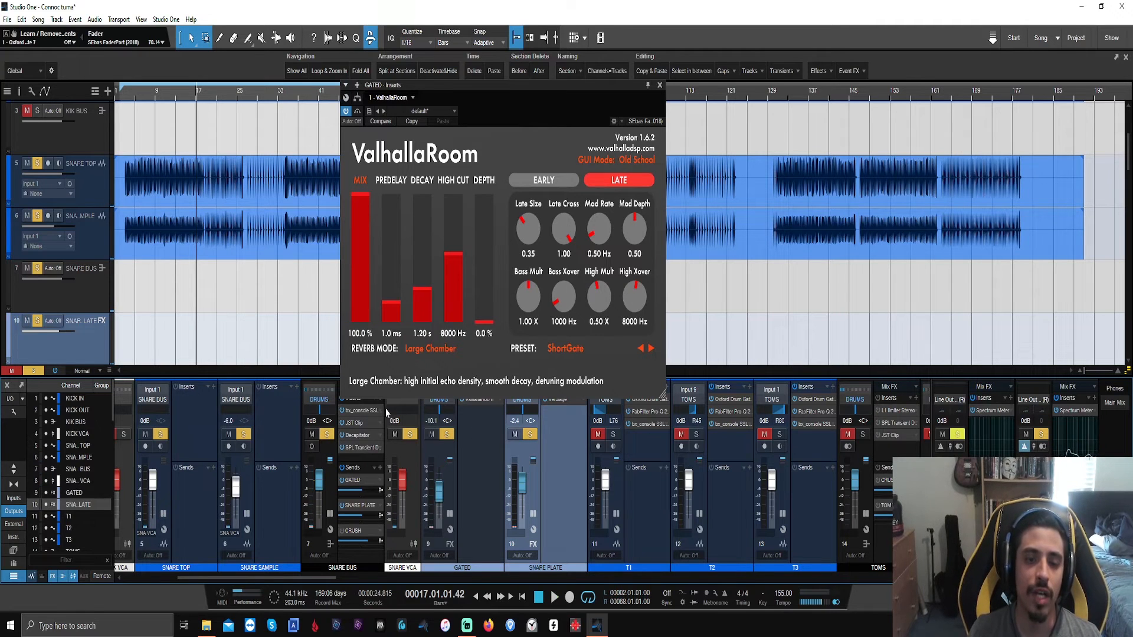
key("space")
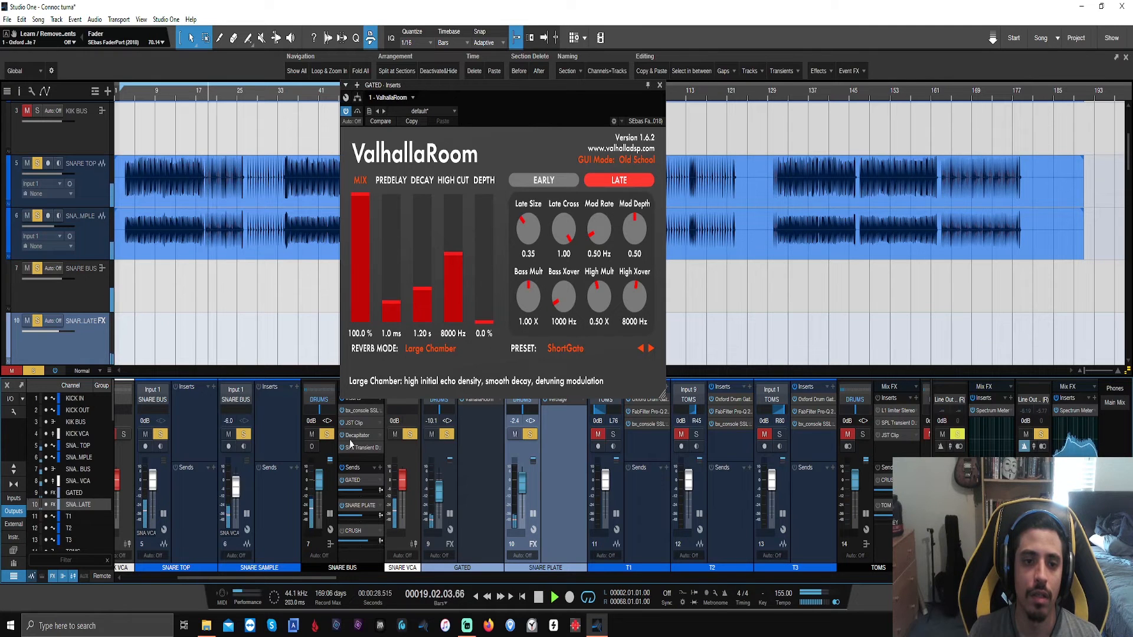
key("space")
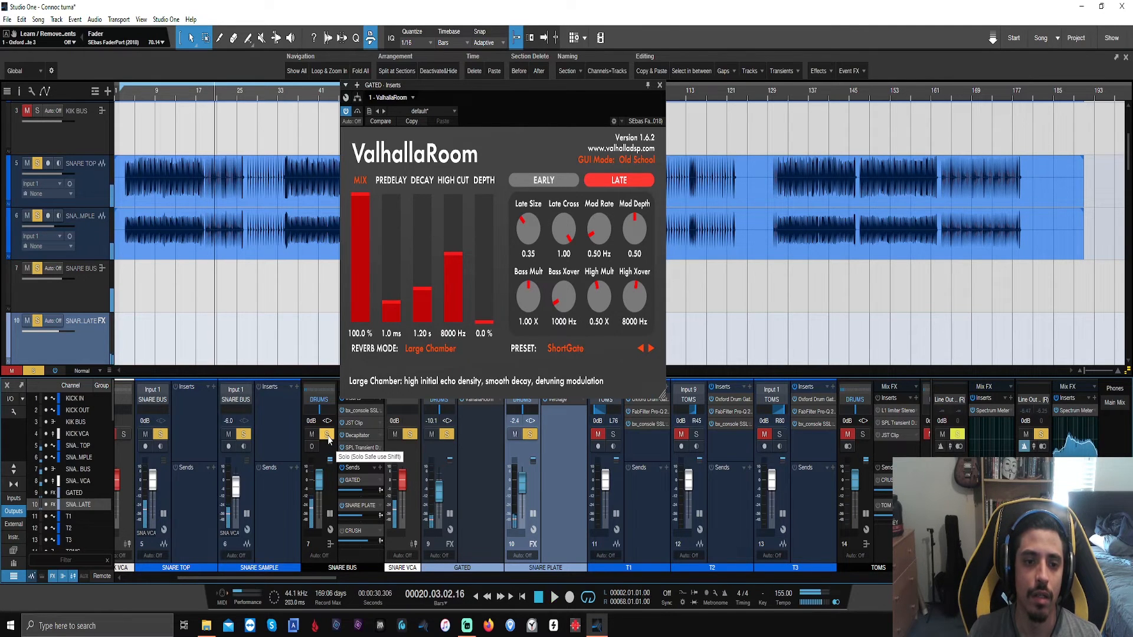
Step: Clear the SNARE BUS solo, close ValhallaRoom, and play the full drum mix while looking through the mixer channels
left_click(327, 434)
left_click(11, 371)
left_click(33, 371)
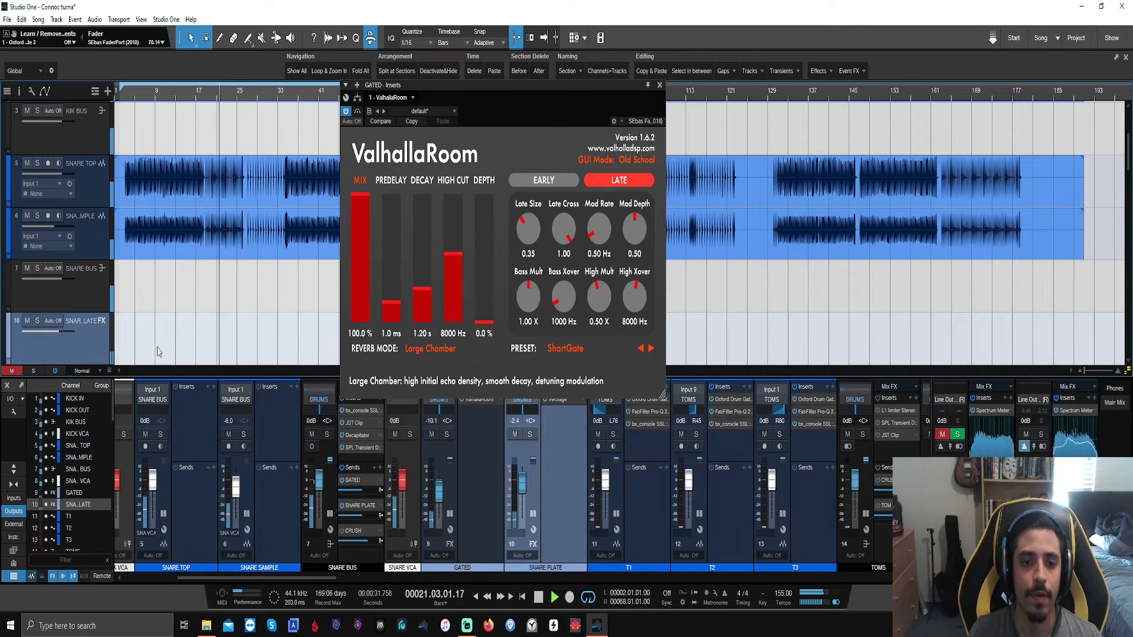
left_click(659, 85)
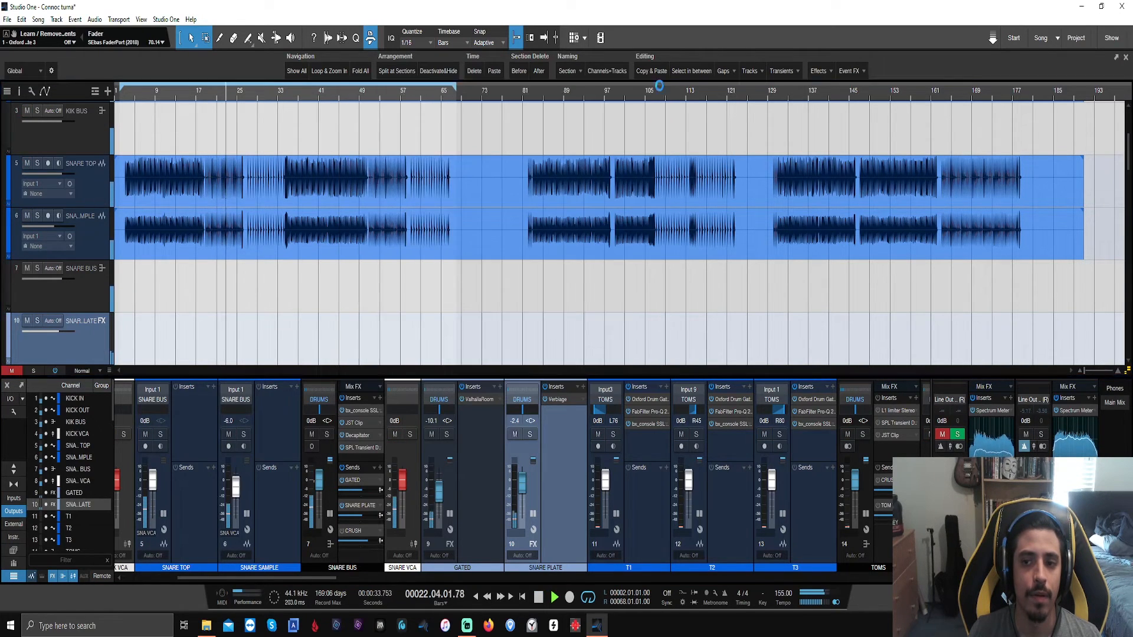
left_click_drag(286, 577, 359, 586)
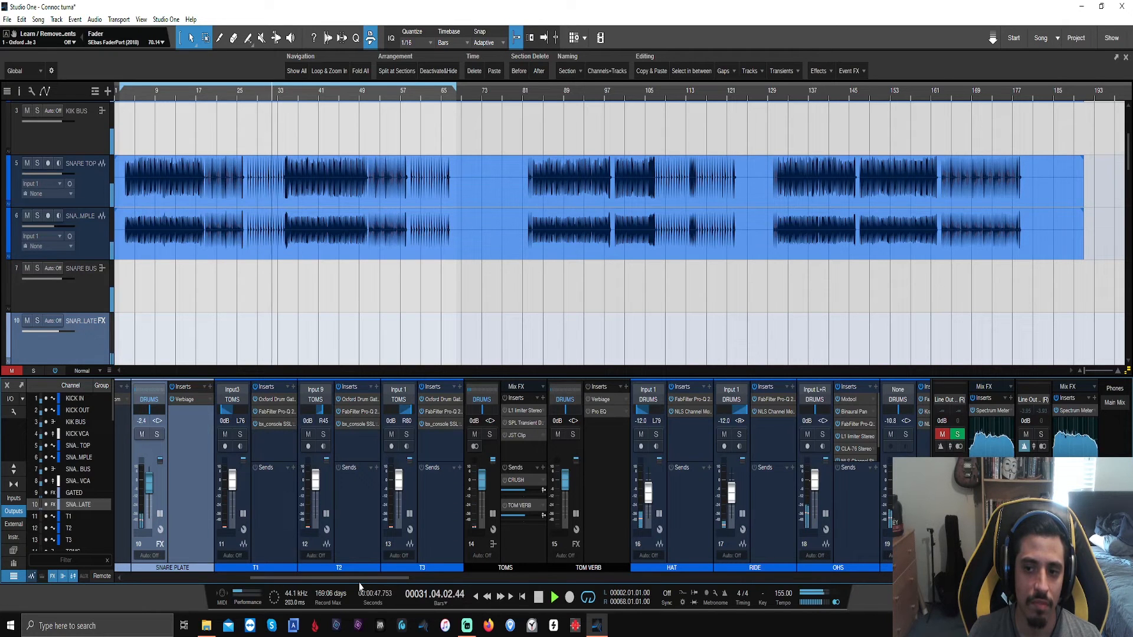
left_click_drag(359, 585, 88, 576)
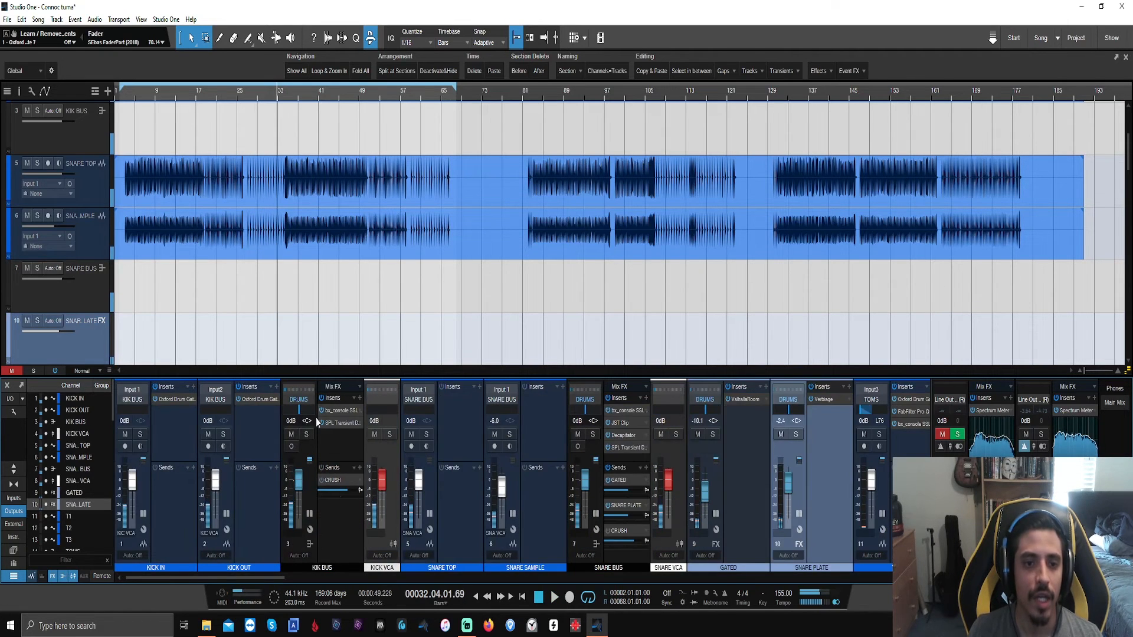
Step: Open the KIK BUS bx_console, set the KICK OUT level to -1.5 dB, play the drums, and close the plug-in
left_click(339, 410)
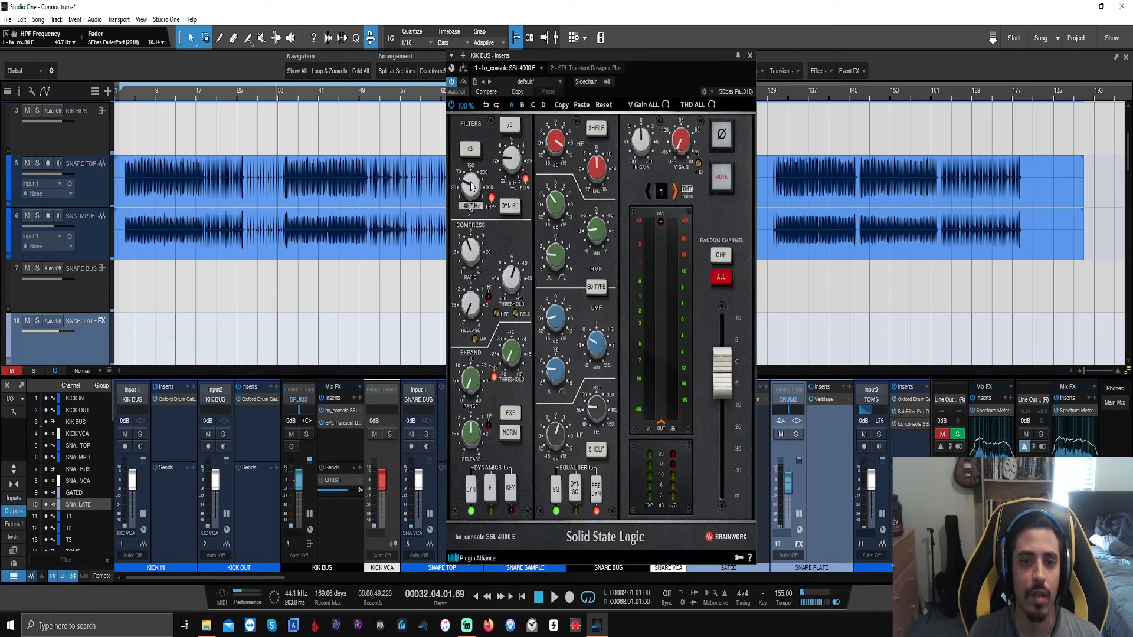
left_click(231, 466)
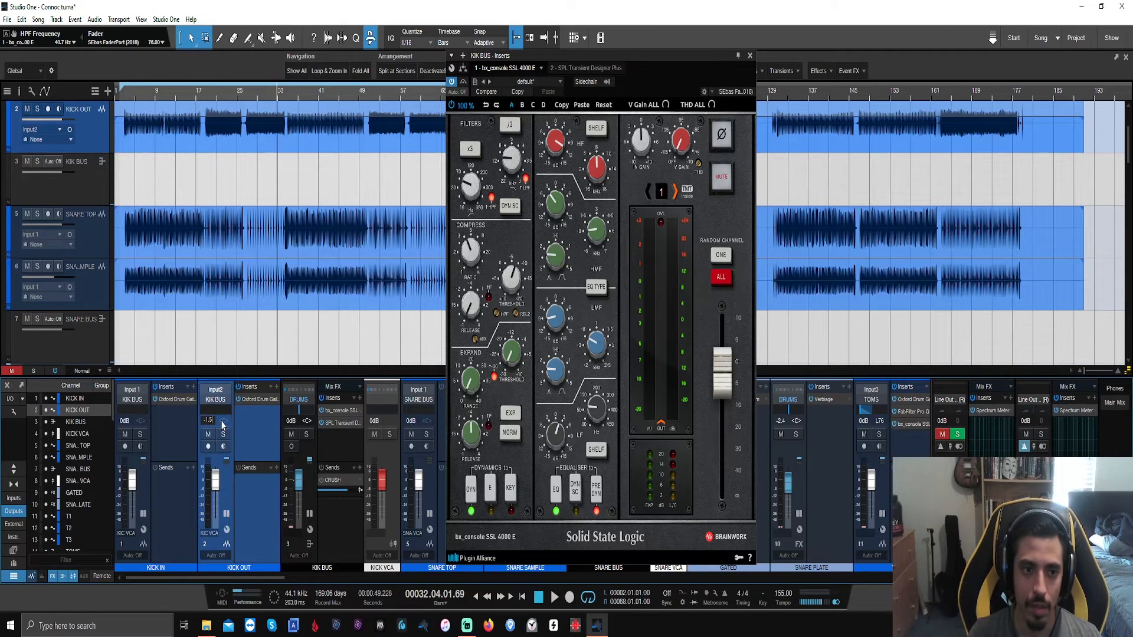
key("space")
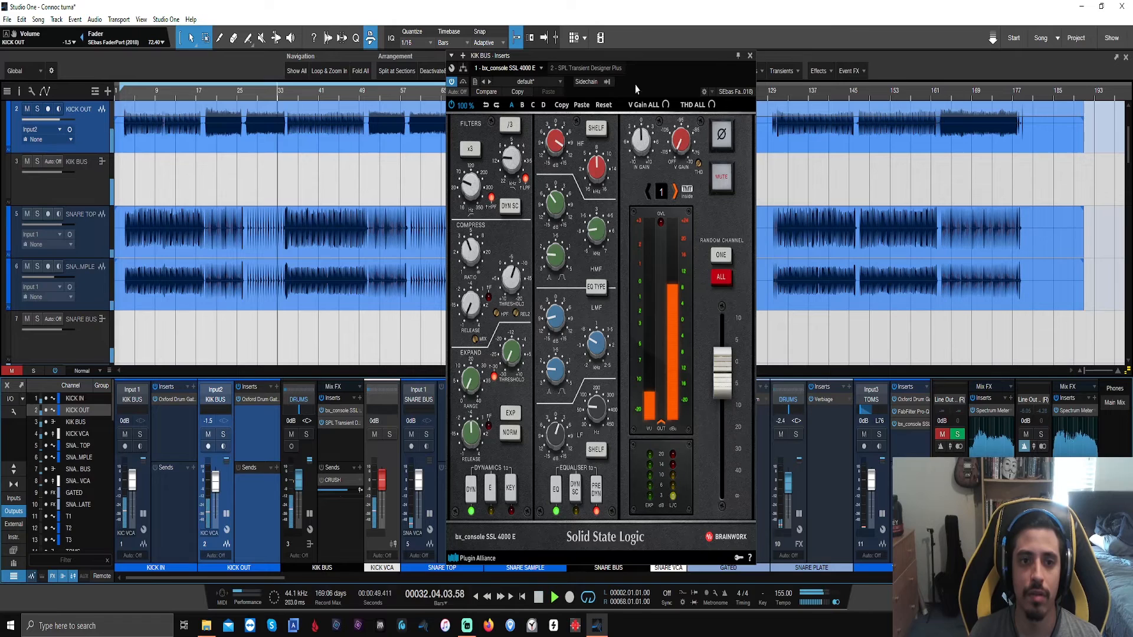
left_click(750, 56)
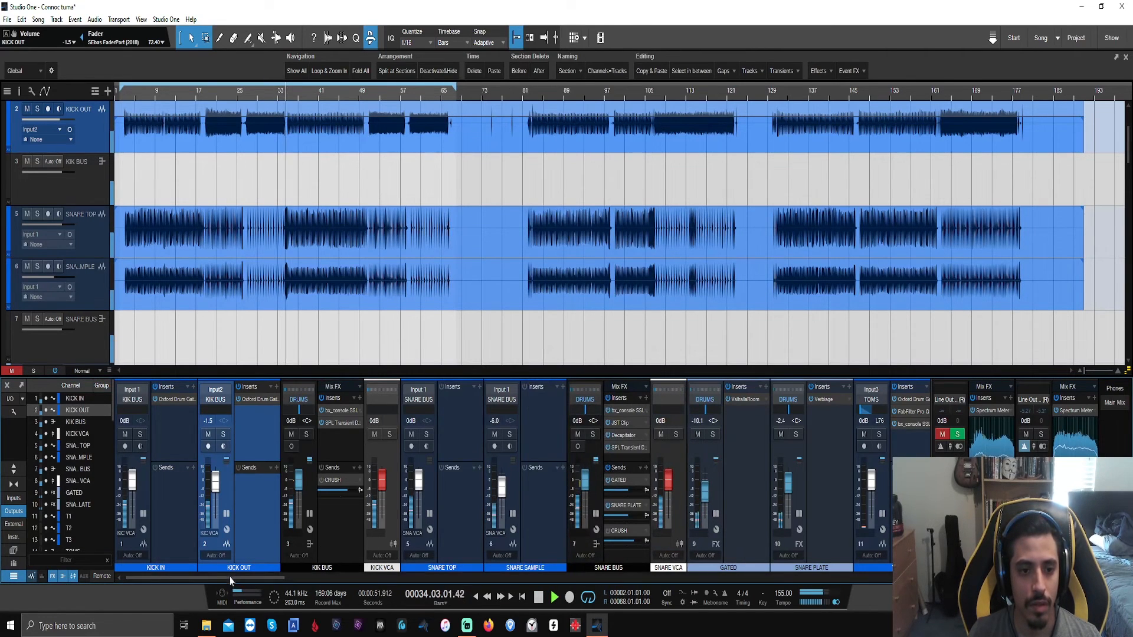
Step: Play the drum mix with the Dust Analyzer open on the DRUMS bus to examine its frequency spectrum
left_click_drag(229, 579, 484, 586)
scroll(497, 559, "left", 2)
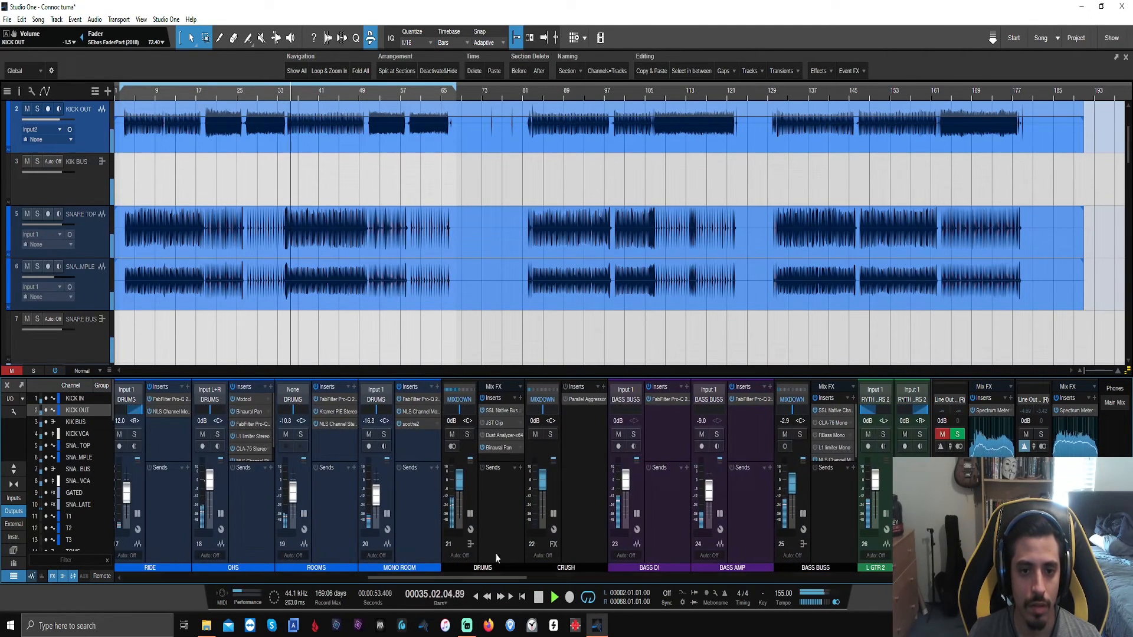
left_click(491, 436)
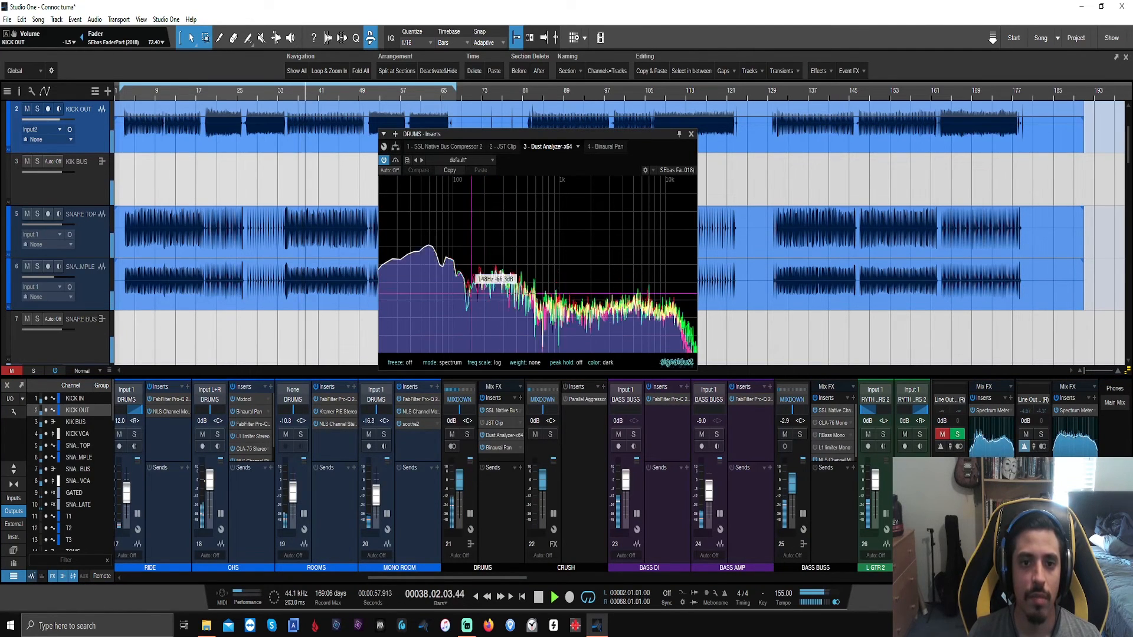
key("space")
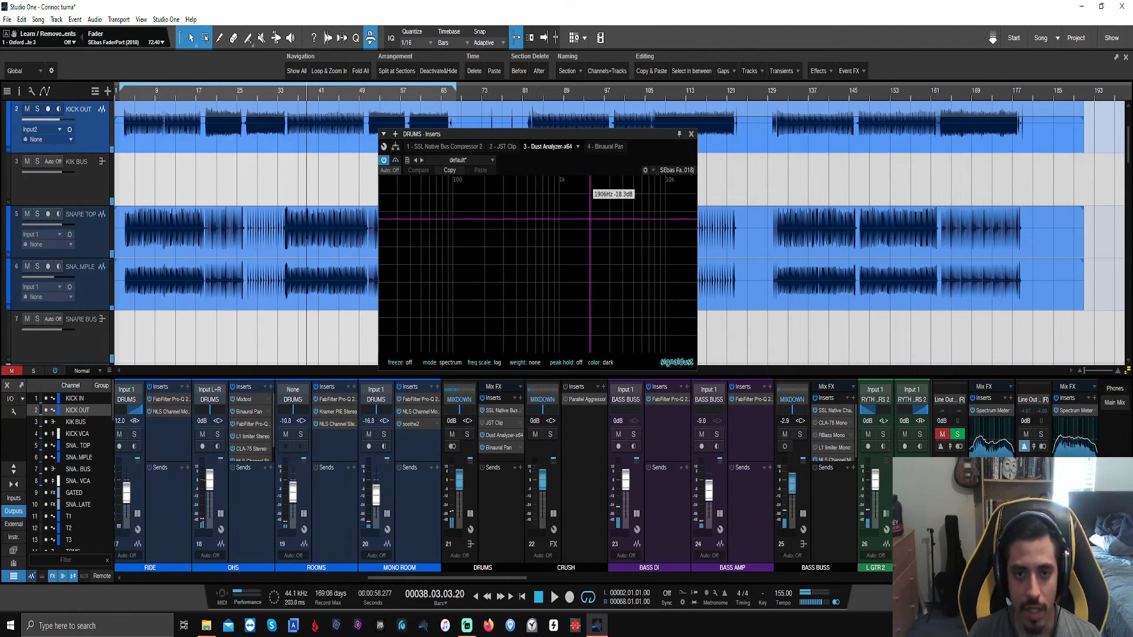
key("space")
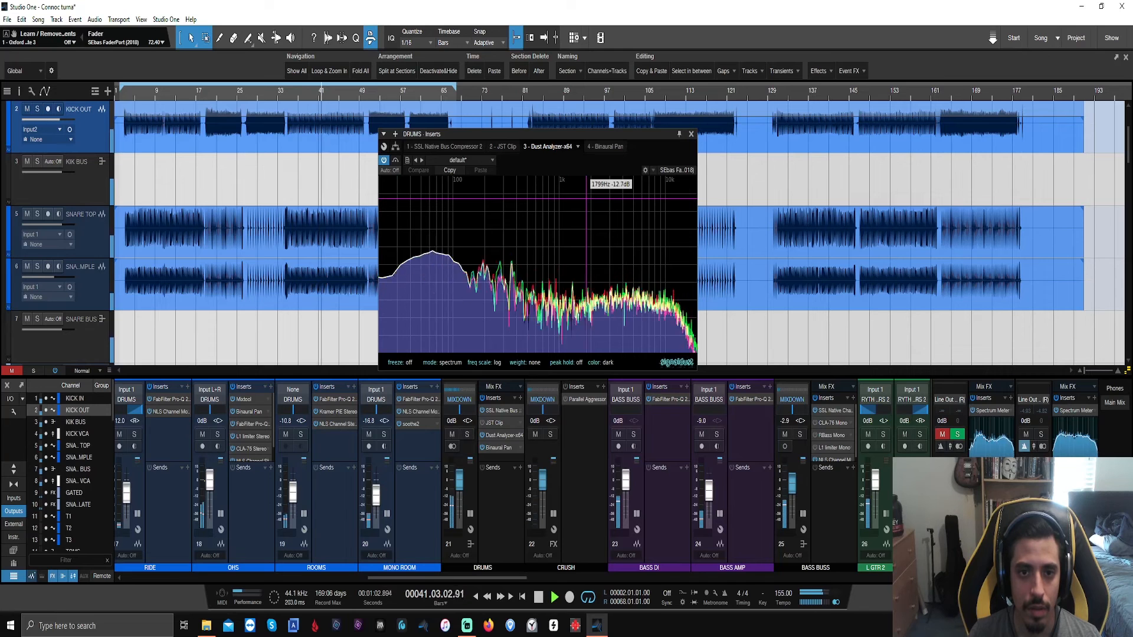
key("space")
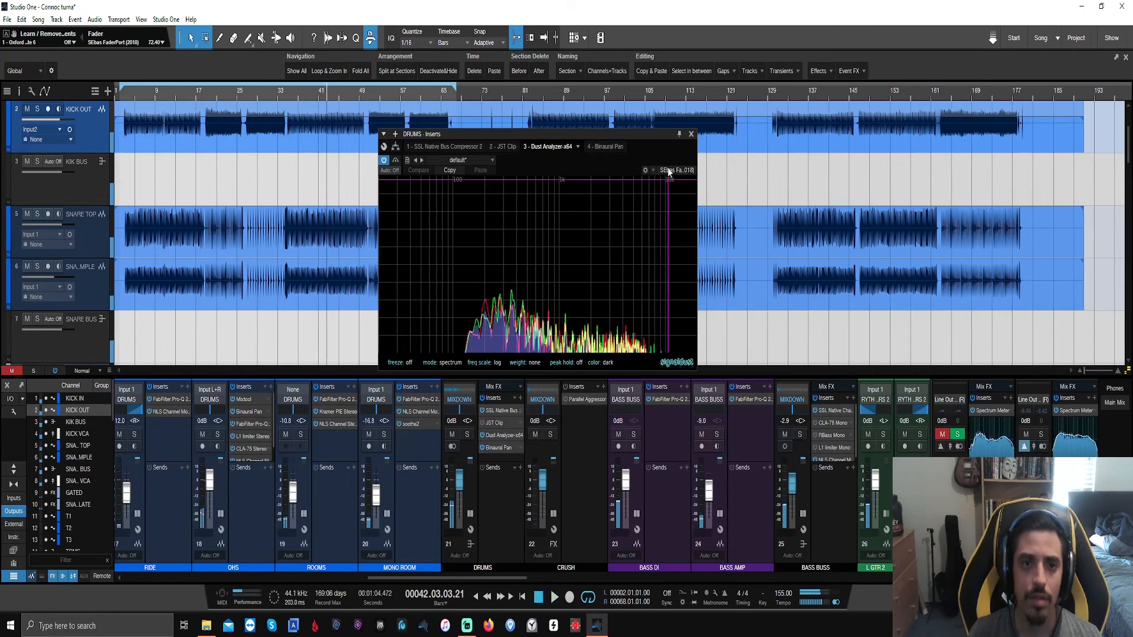
left_click(691, 134)
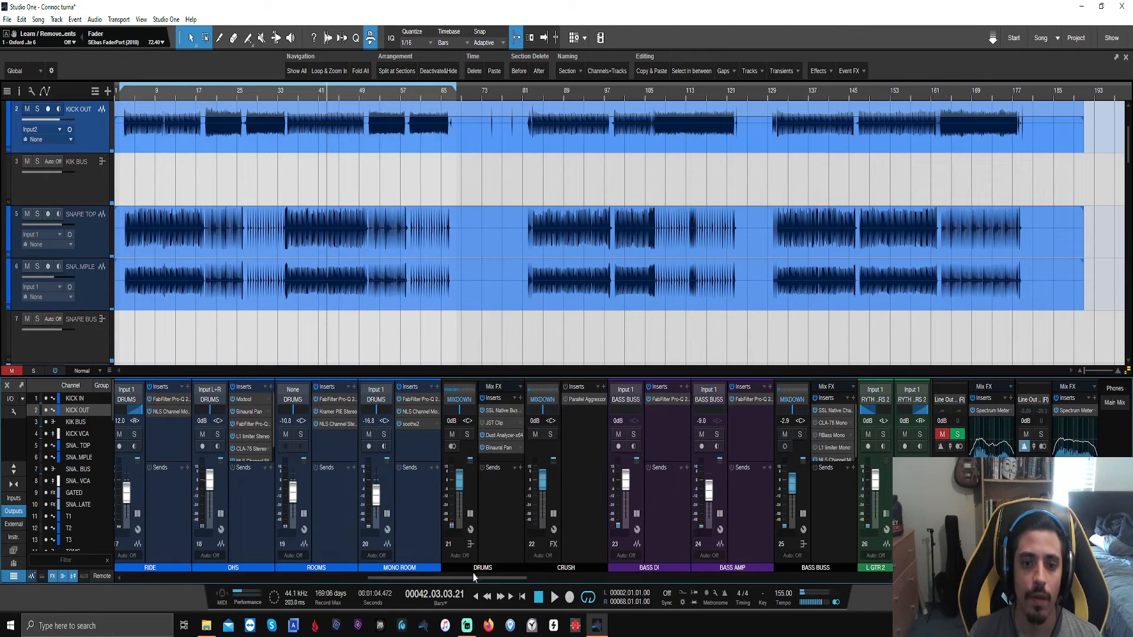
Step: Set the loop range over the tom fill from bar 50 to 51.03, solo the TOMS bus, and play it
left_click_drag(472, 581, 348, 605)
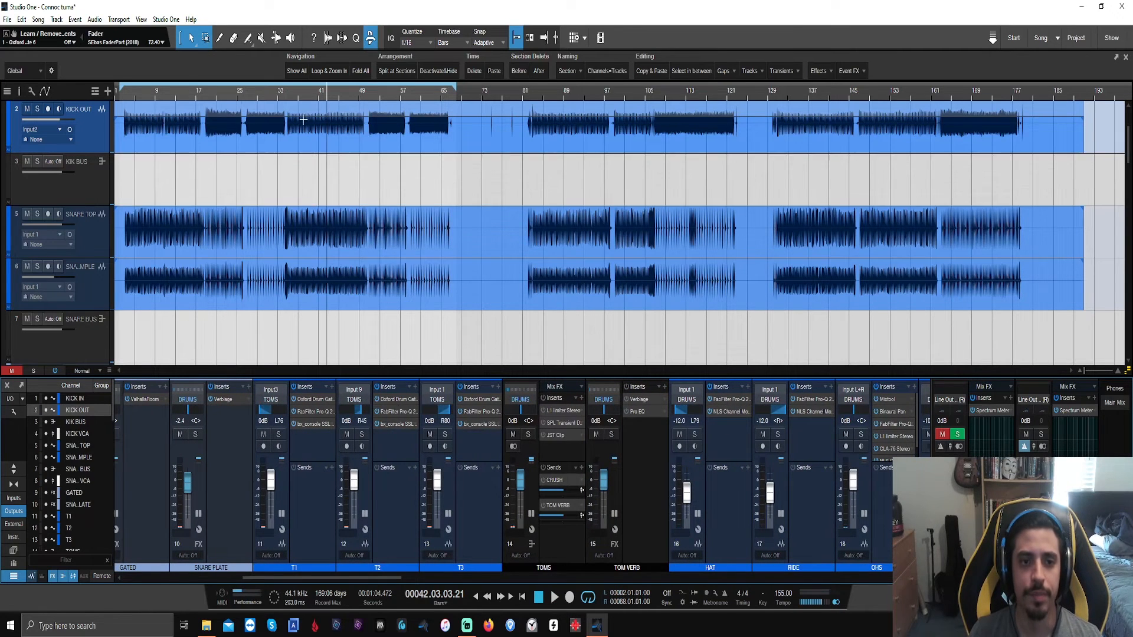
key("space")
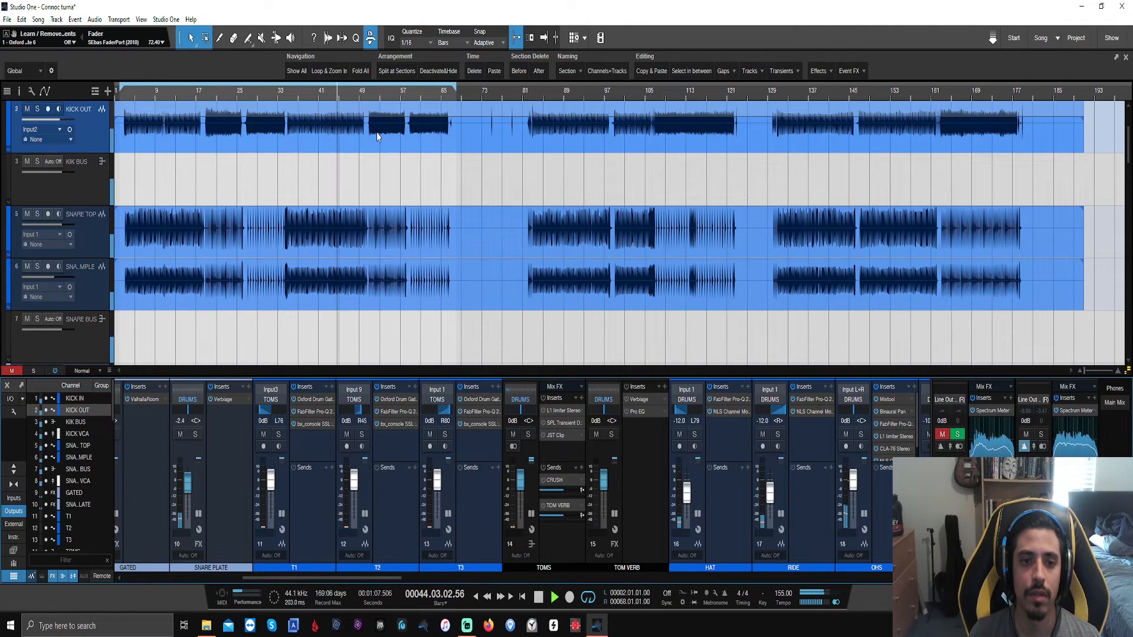
scroll(377, 137, "down", 6)
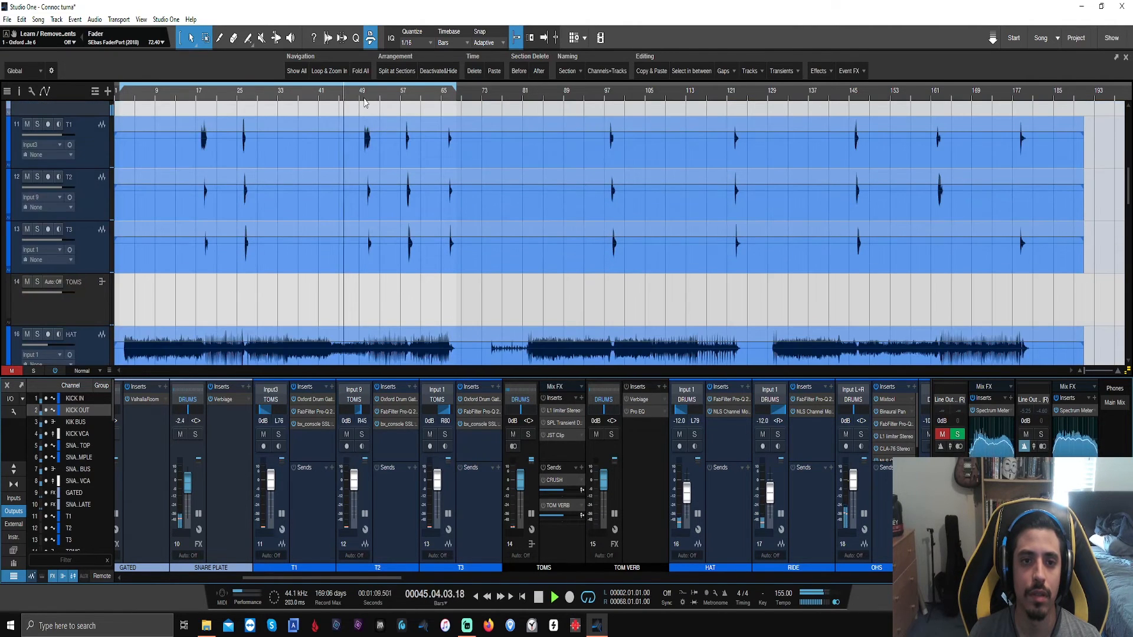
scroll(364, 103, "up", 10)
left_click_drag(335, 85, 468, 191)
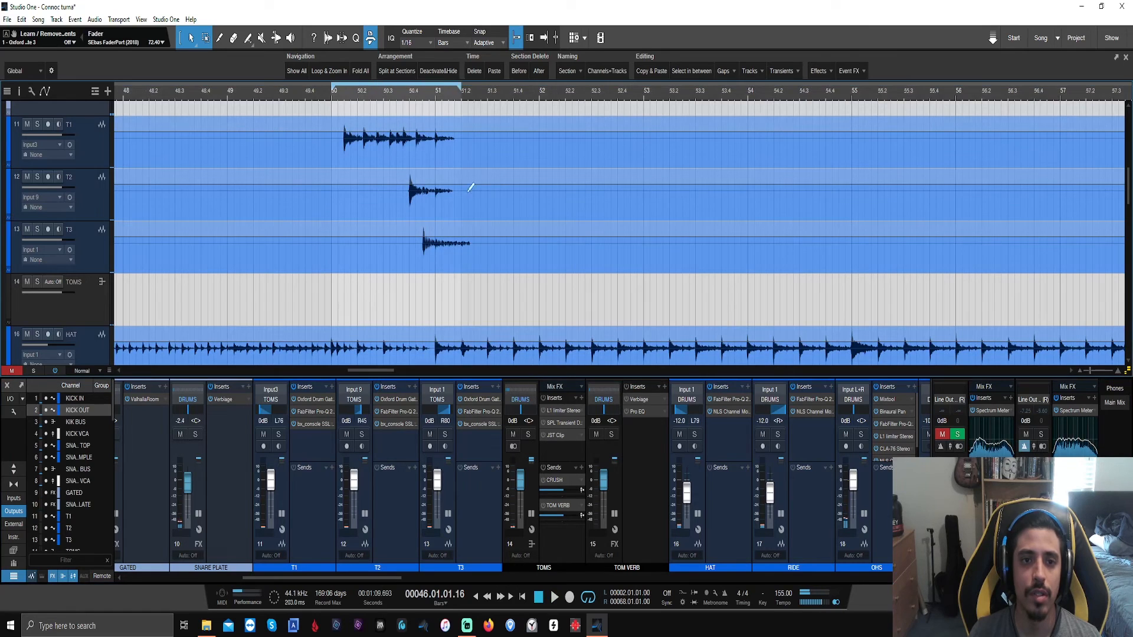
left_click(527, 434)
key("space")
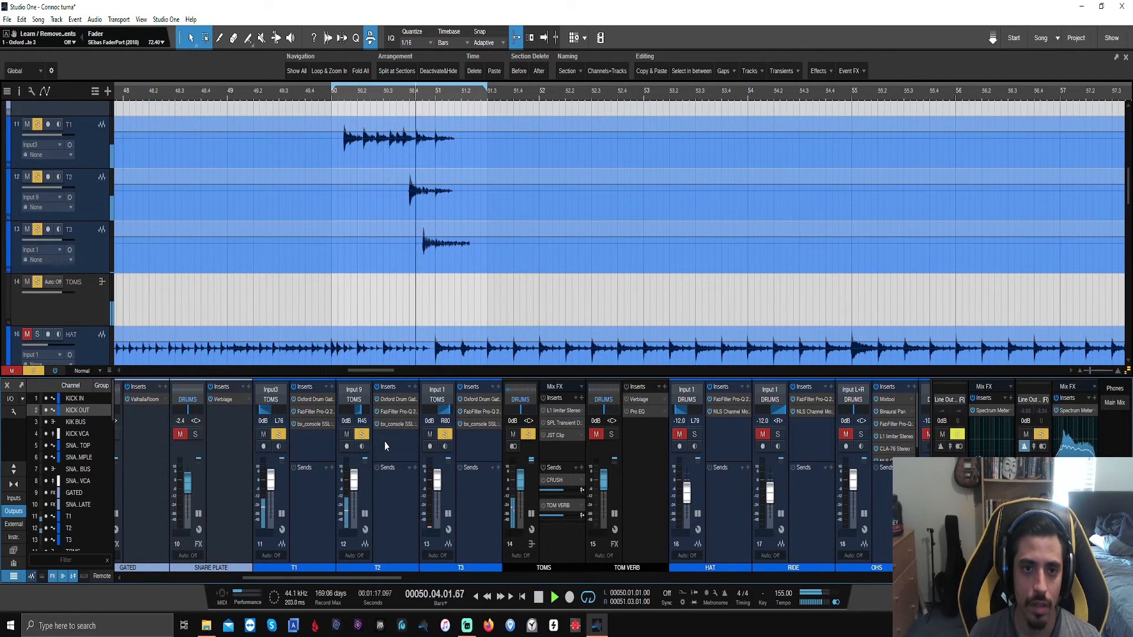
Step: Mute the T2 and T3 channels together and play the loop to isolate T1
left_click(385, 447)
left_click(464, 440, "shift")
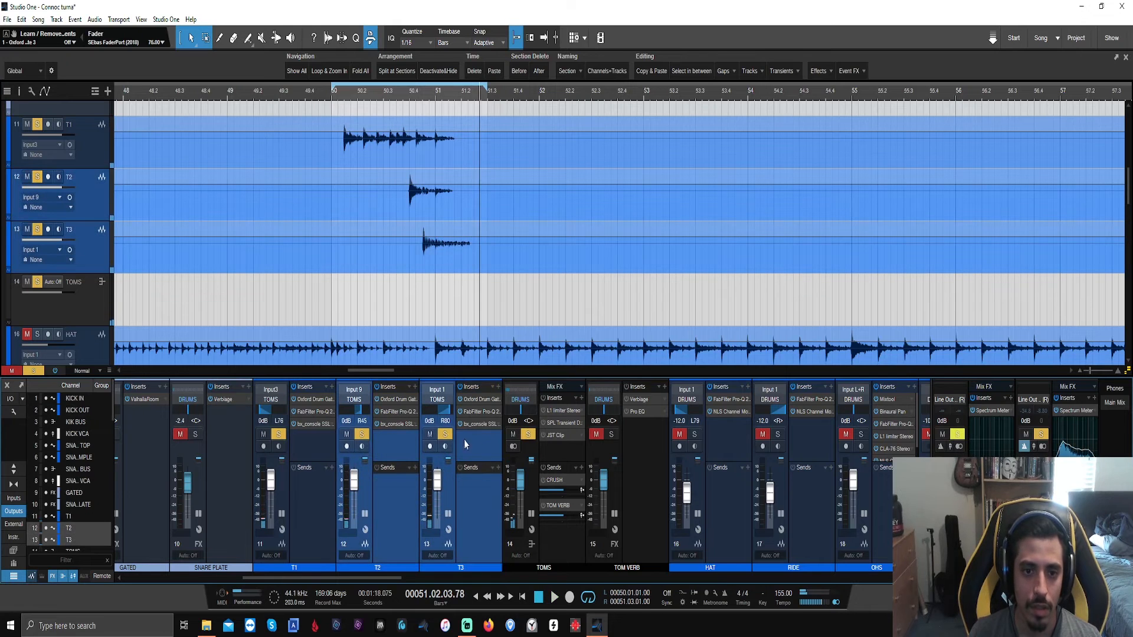
left_click(430, 435)
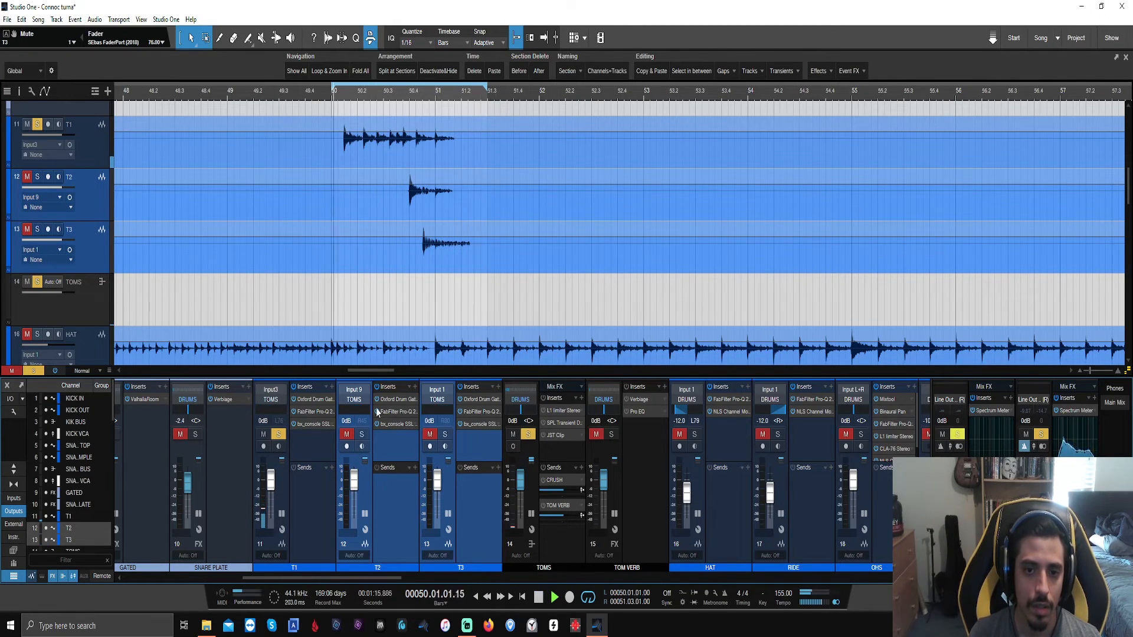
key("space")
Step: Shape T1 in FabFilter Pro-Q 2 with bell cuts at about 445 Hz and 933 Hz, auditioning the lower band with a boost
left_click(306, 413)
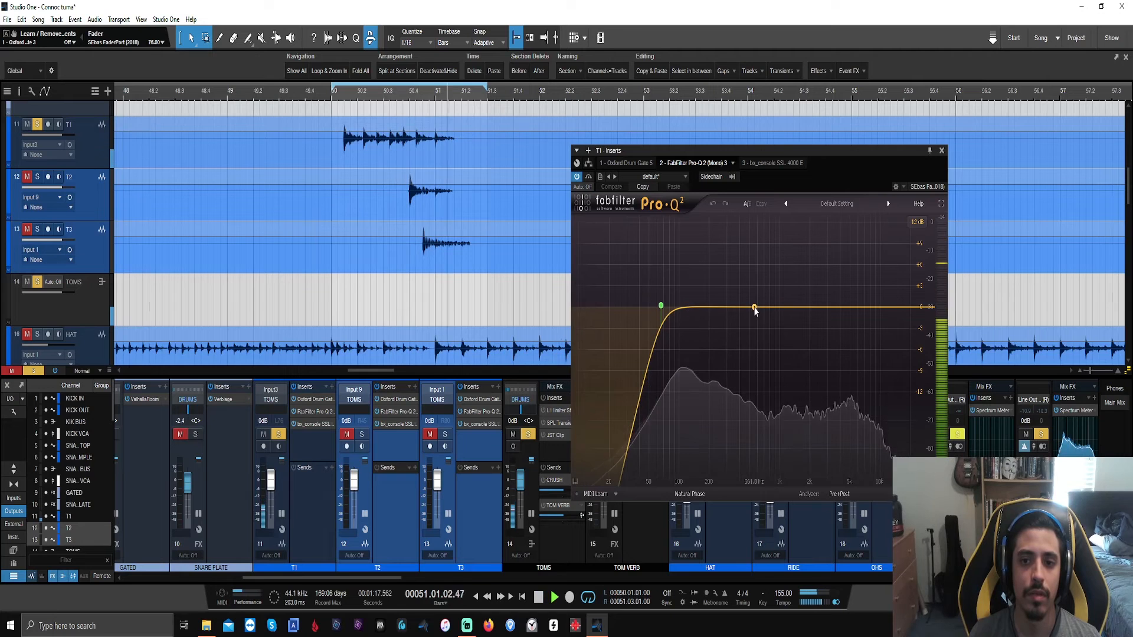
left_click_drag(754, 308, 744, 341)
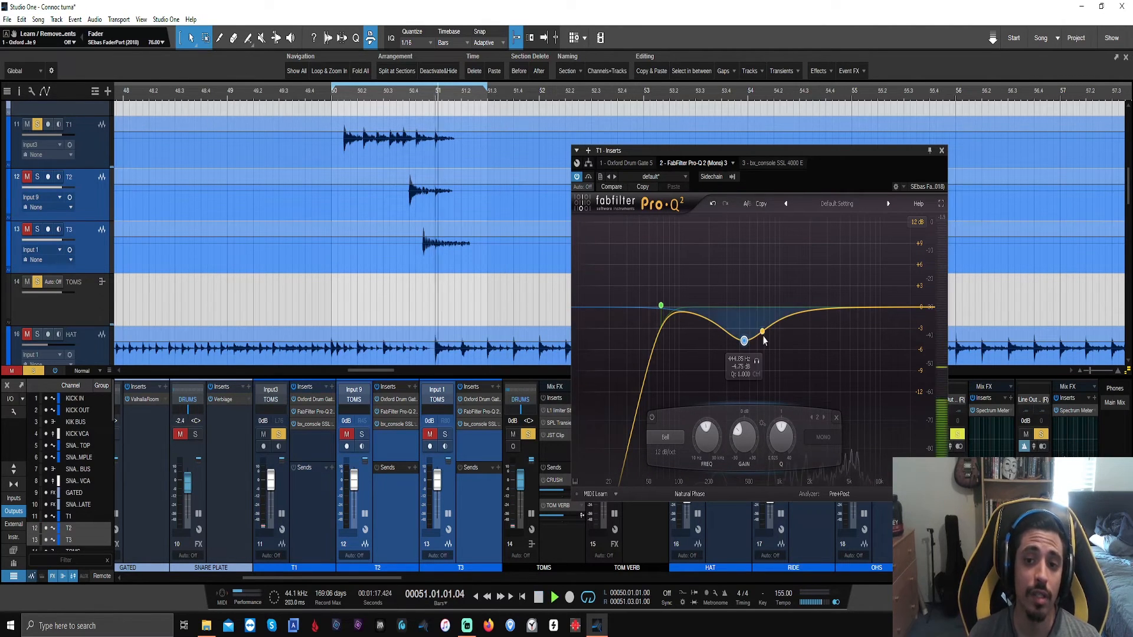
key("space")
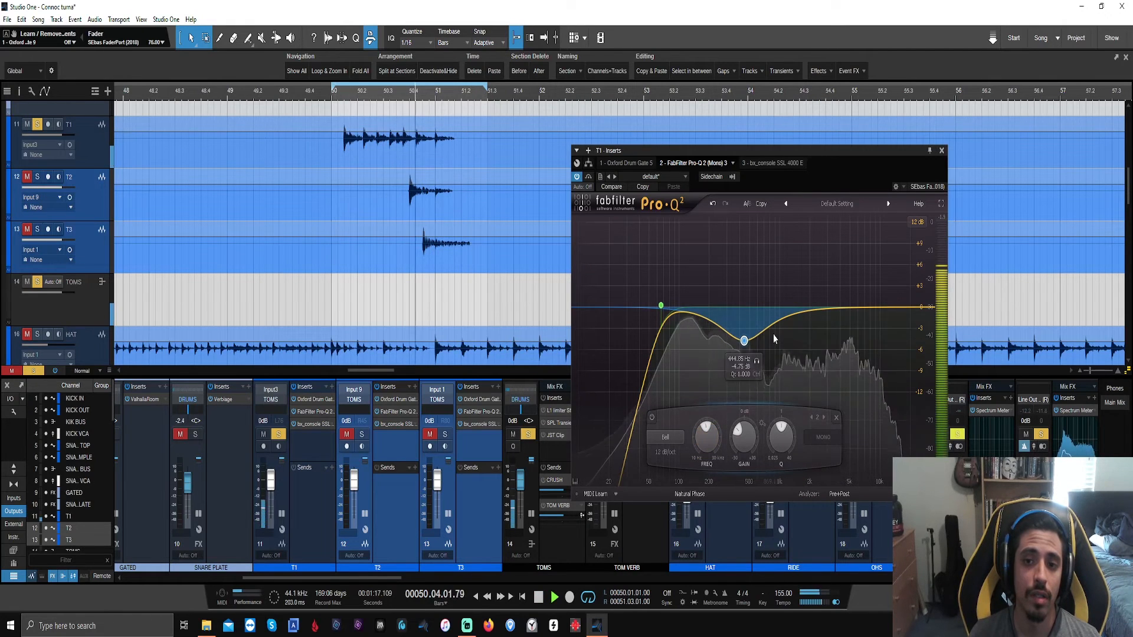
left_click_drag(745, 345, 744, 184)
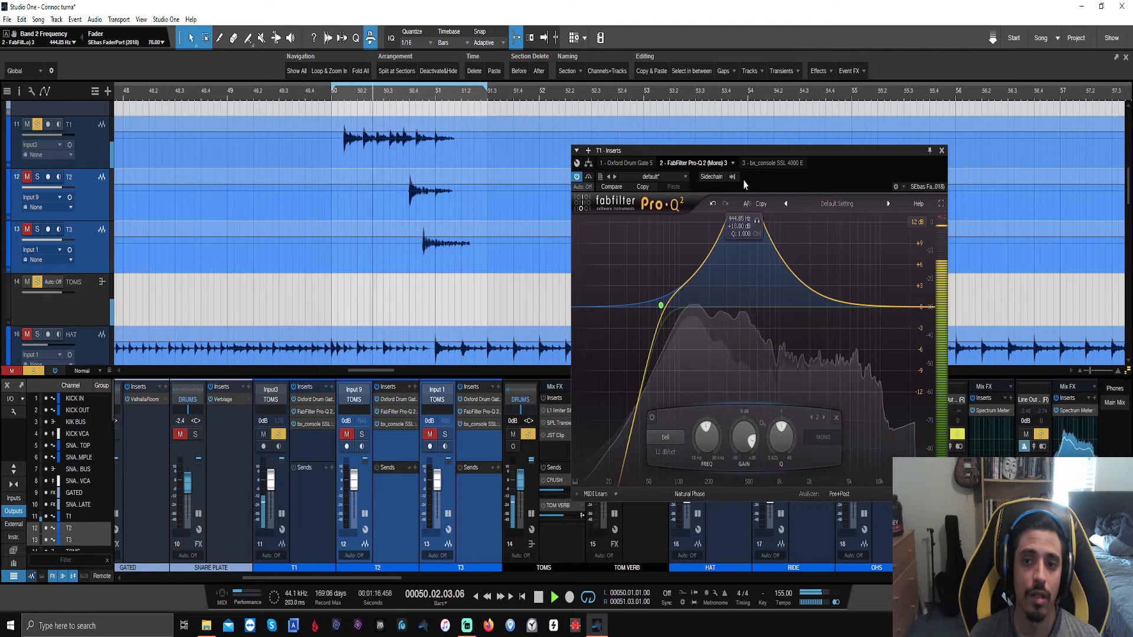
left_click_drag(743, 446, 737, 518)
left_click_drag(729, 220, 780, 354)
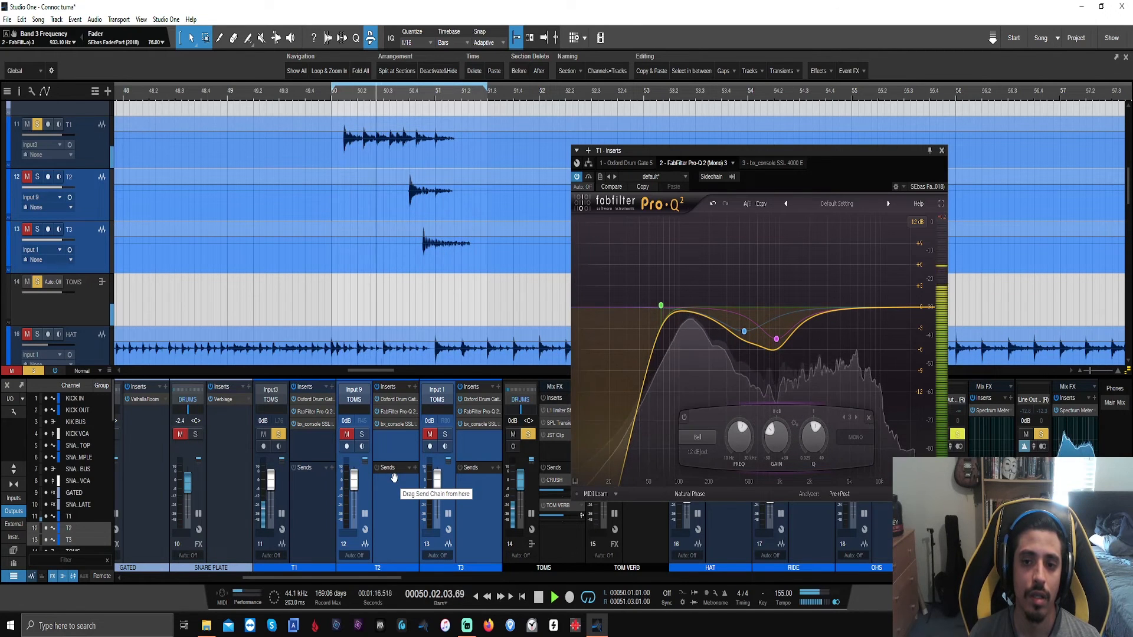
Step: Open bx_console SSL 4000 E on T1 and boost its high-frequency EQ gain while playing the loop
left_click(394, 423)
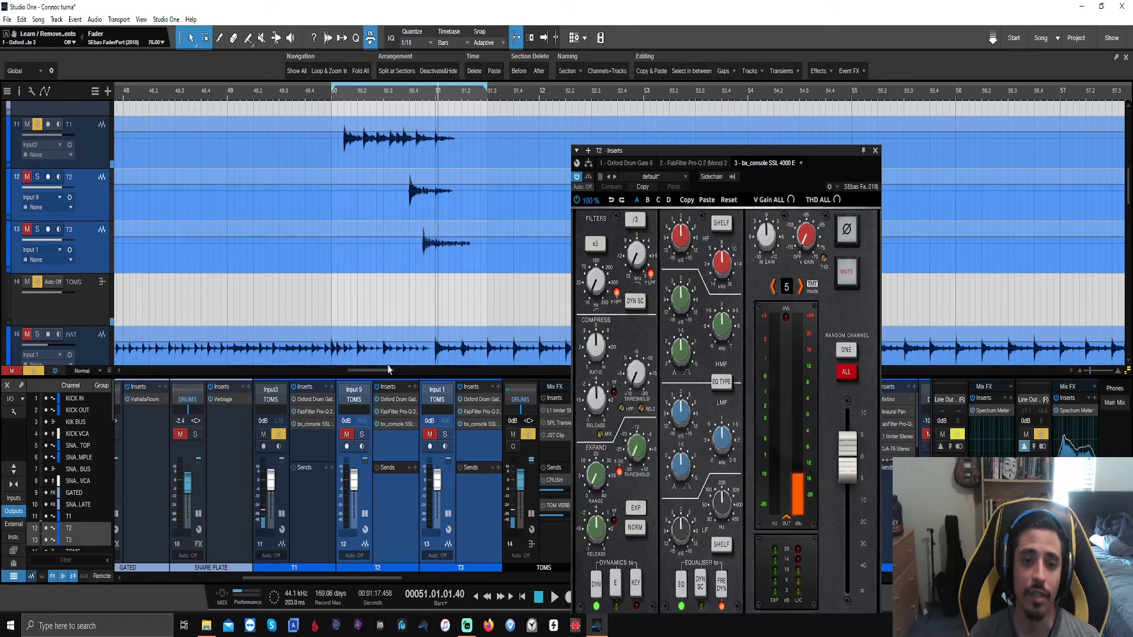
left_click(311, 424)
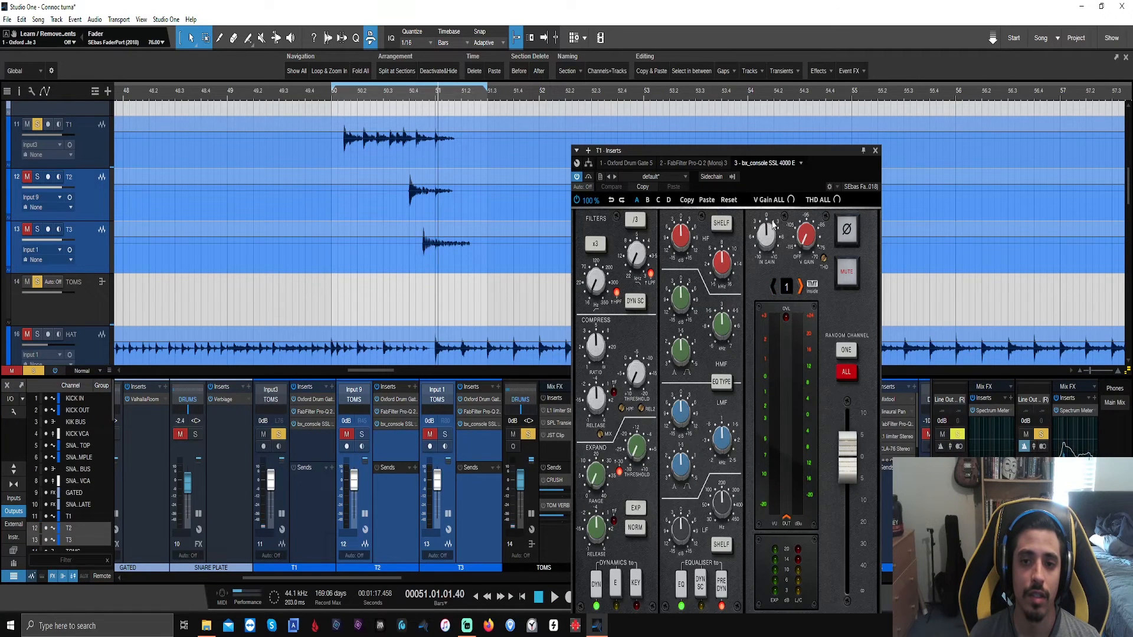
left_click_drag(778, 153, 830, 47)
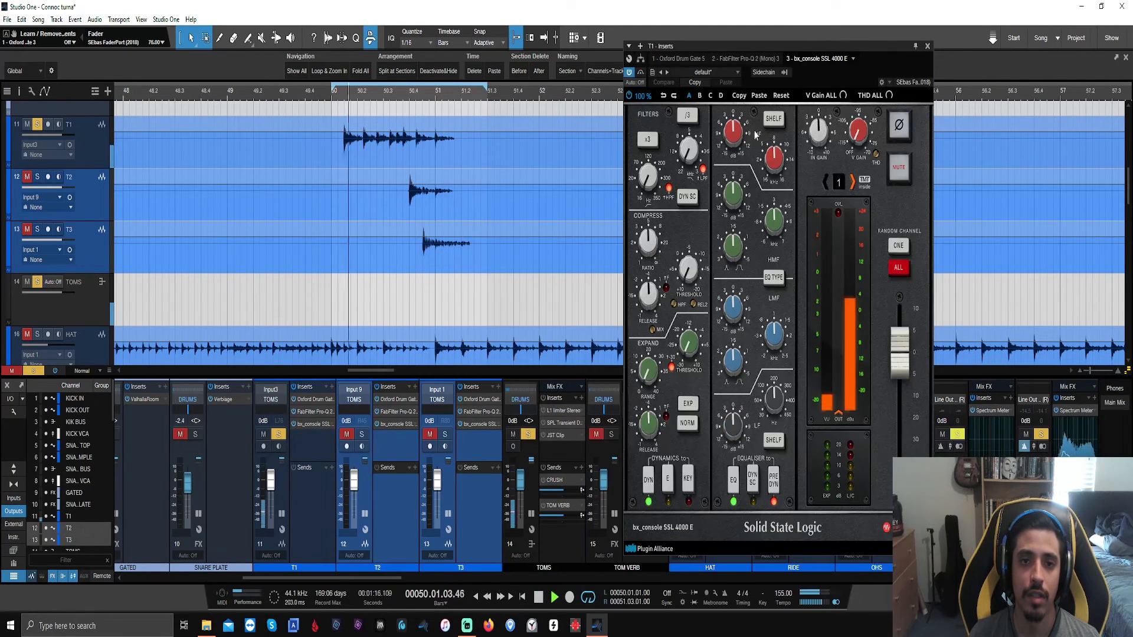
left_click_drag(730, 138, 731, 114)
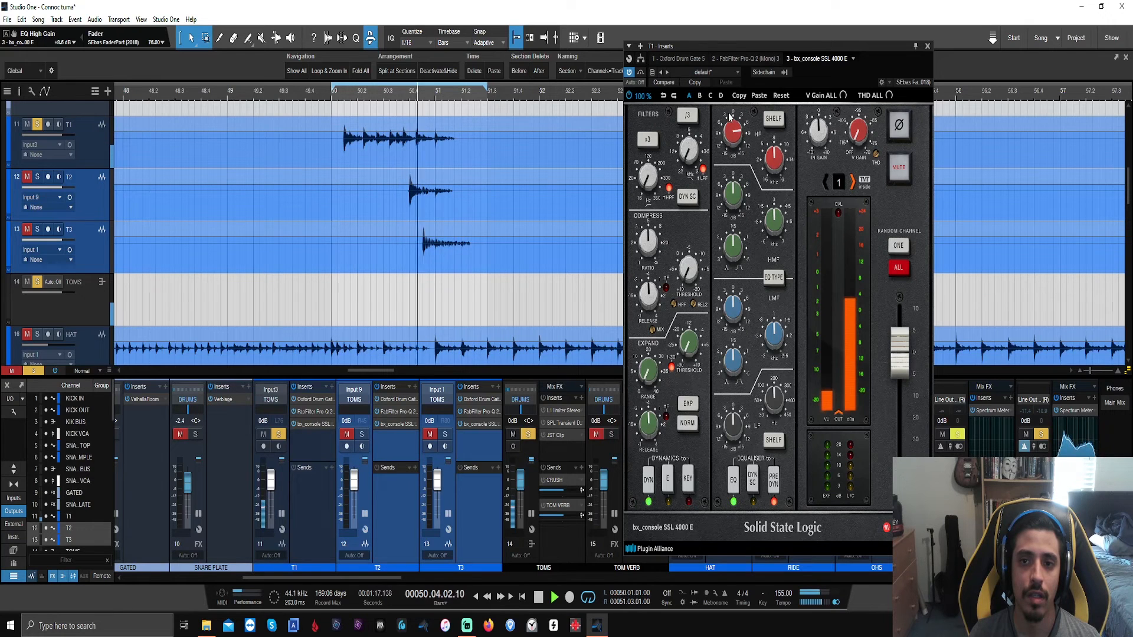
key("space")
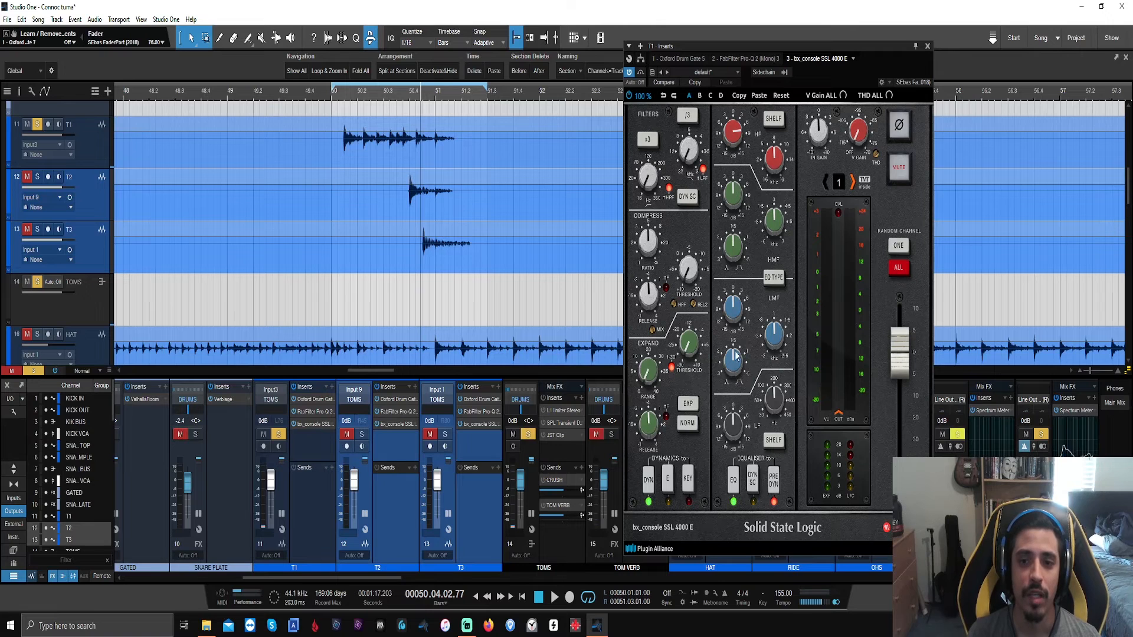
Step: Review T1's Pro-Q 2 cuts, return to its bx_console, and set the console channel to 8
left_click(407, 412)
left_click(315, 413)
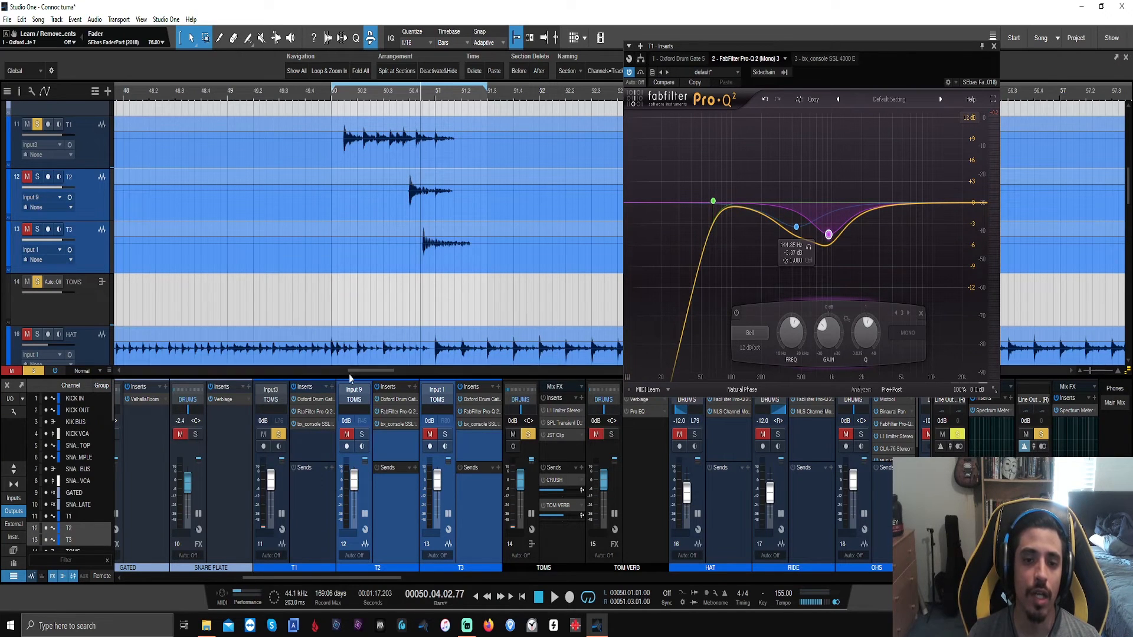
left_click(308, 423)
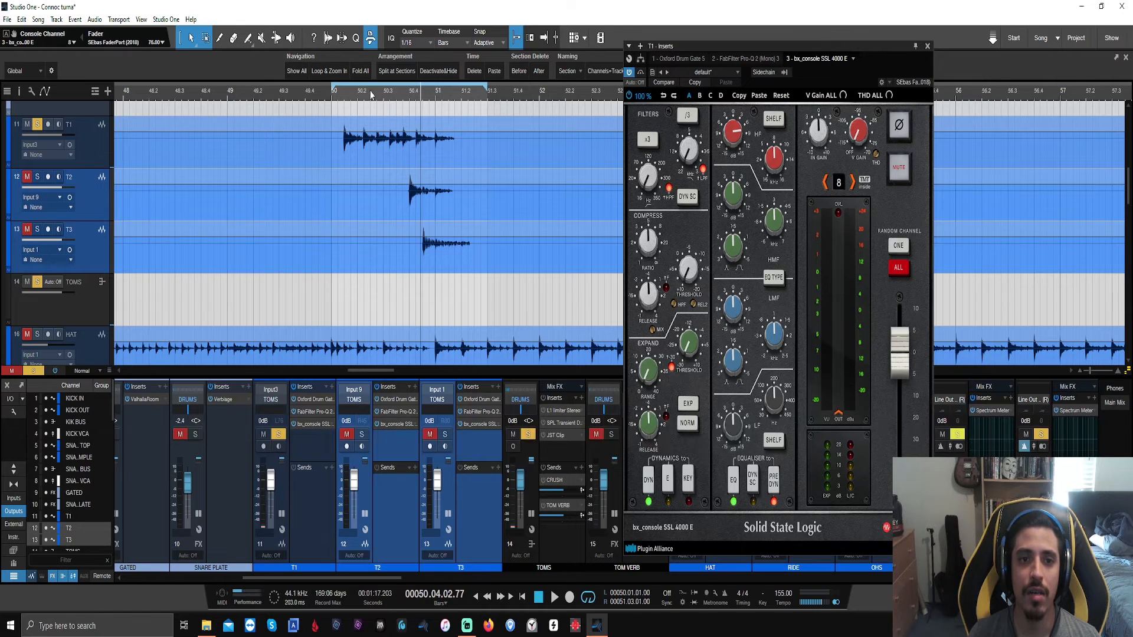
Step: Play the T1 loop from bar 50 and switch off the dynamics section of T1's bx_console
scroll(372, 95, "up", 4)
scroll(370, 96, "down", 5)
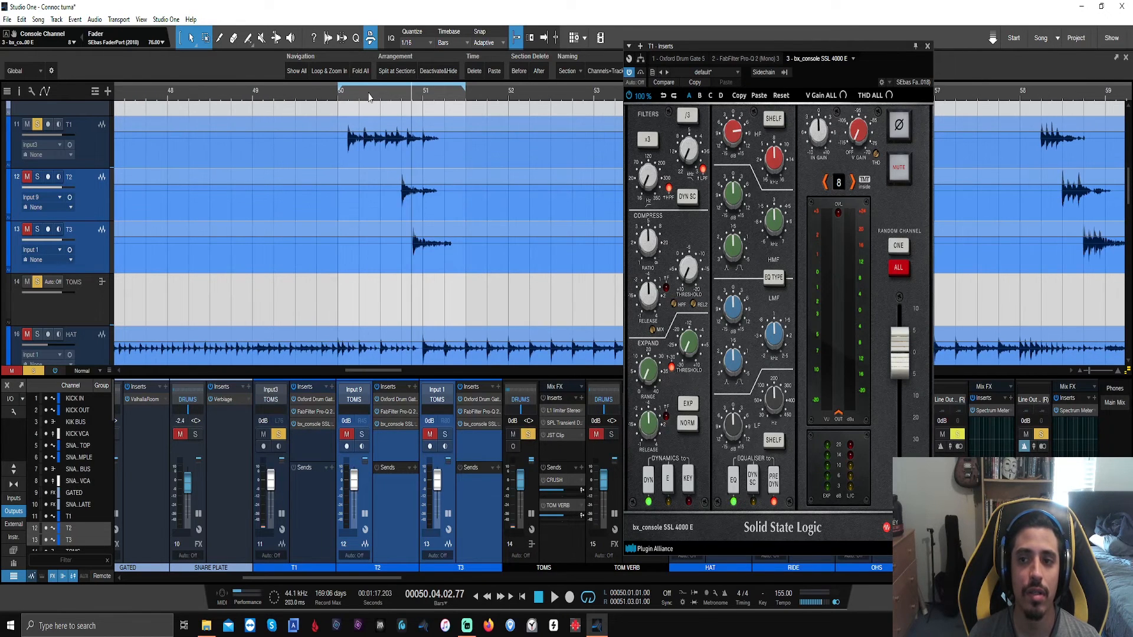
left_click_drag(1037, 120, 994, 151)
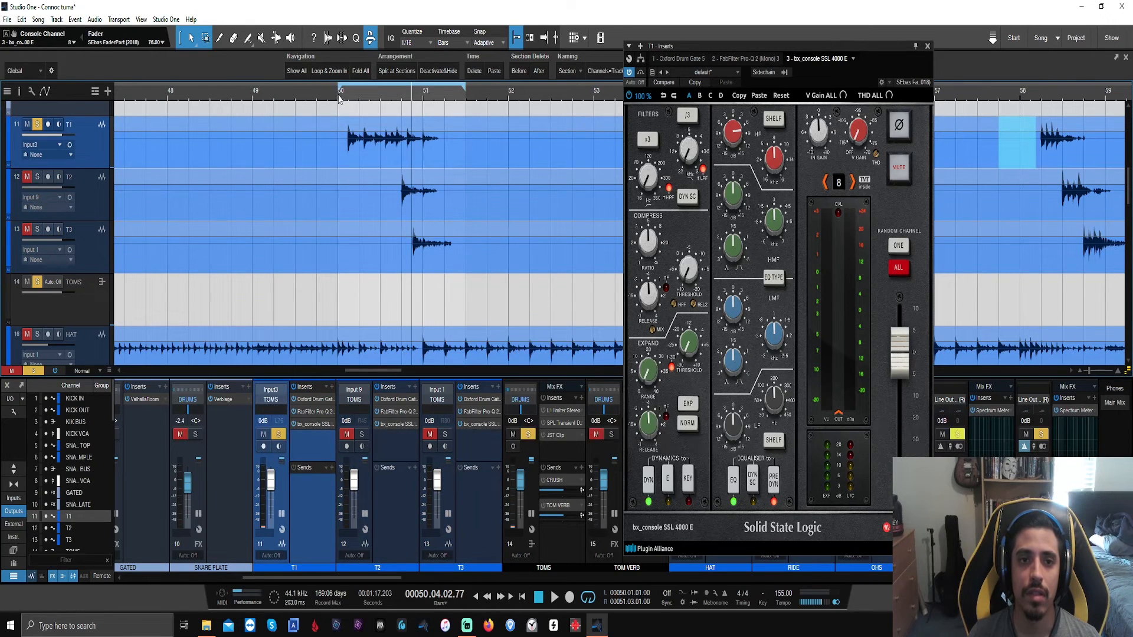
key("space")
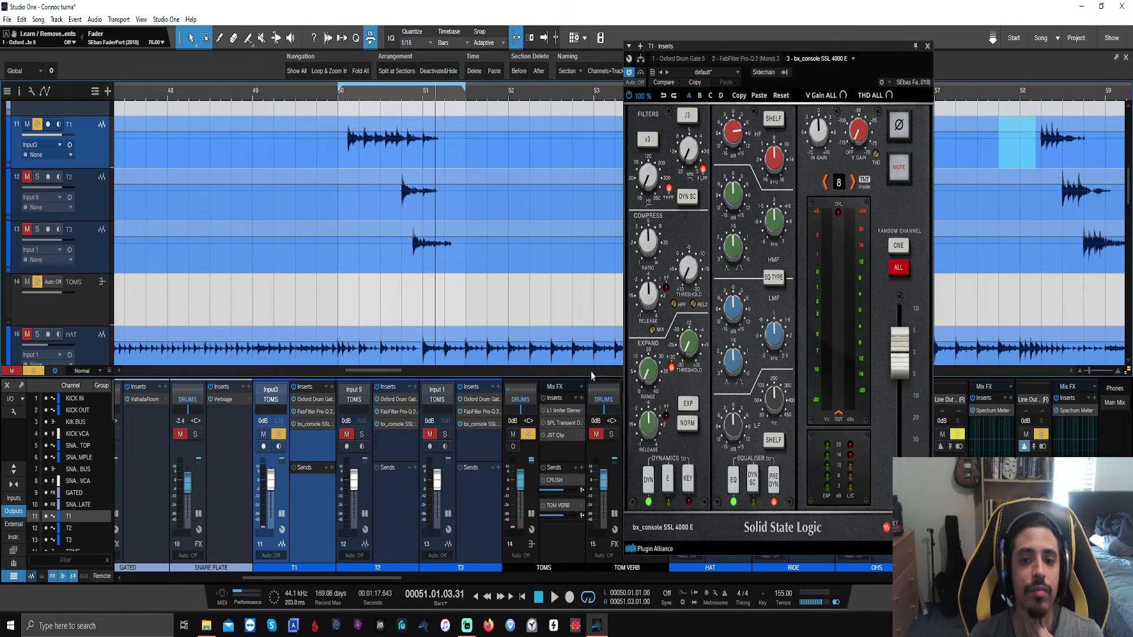
left_click(648, 487)
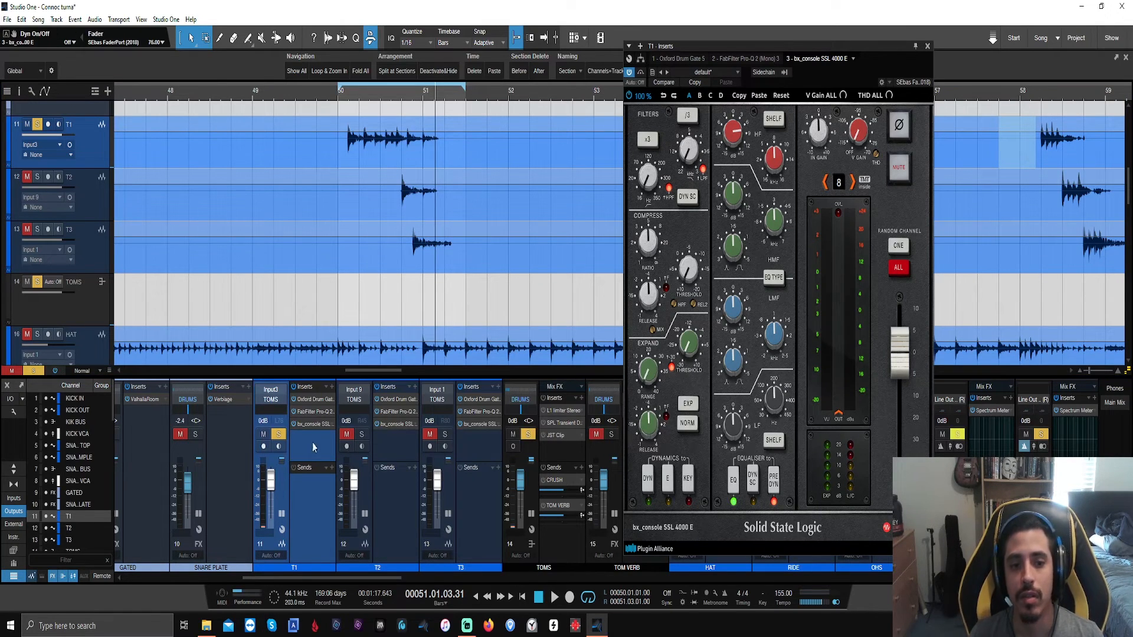
Step: Solo T2 and shape it in FabFilter Pro-Q 2 with two low-mid bell cuts, the upper about -2.75 dB near 769 Hz
left_click(363, 435)
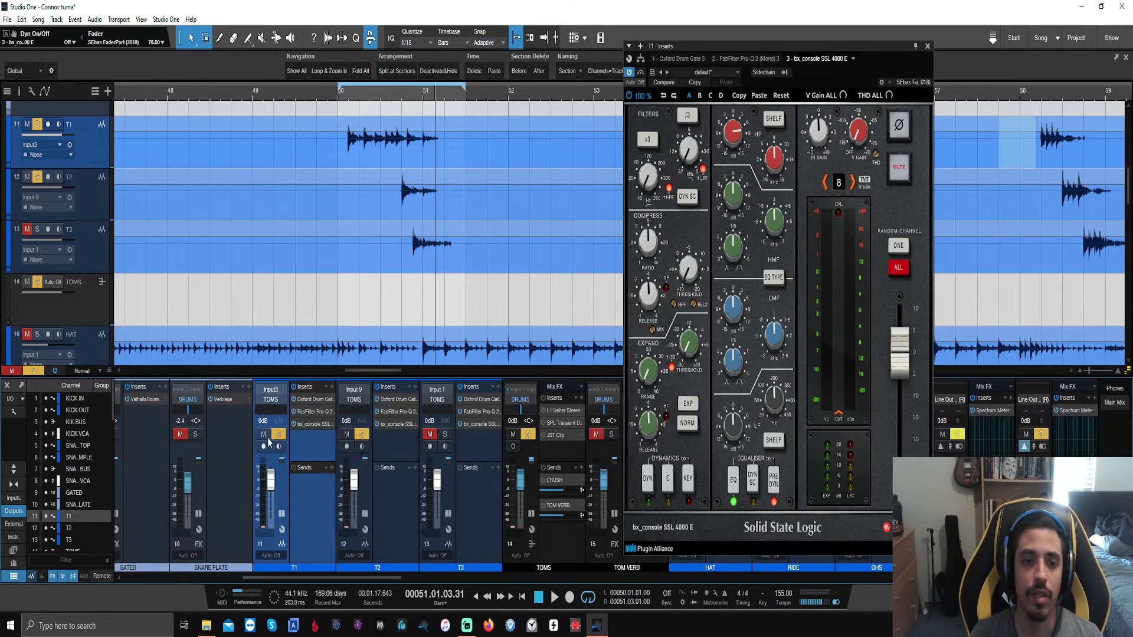
left_click(397, 411)
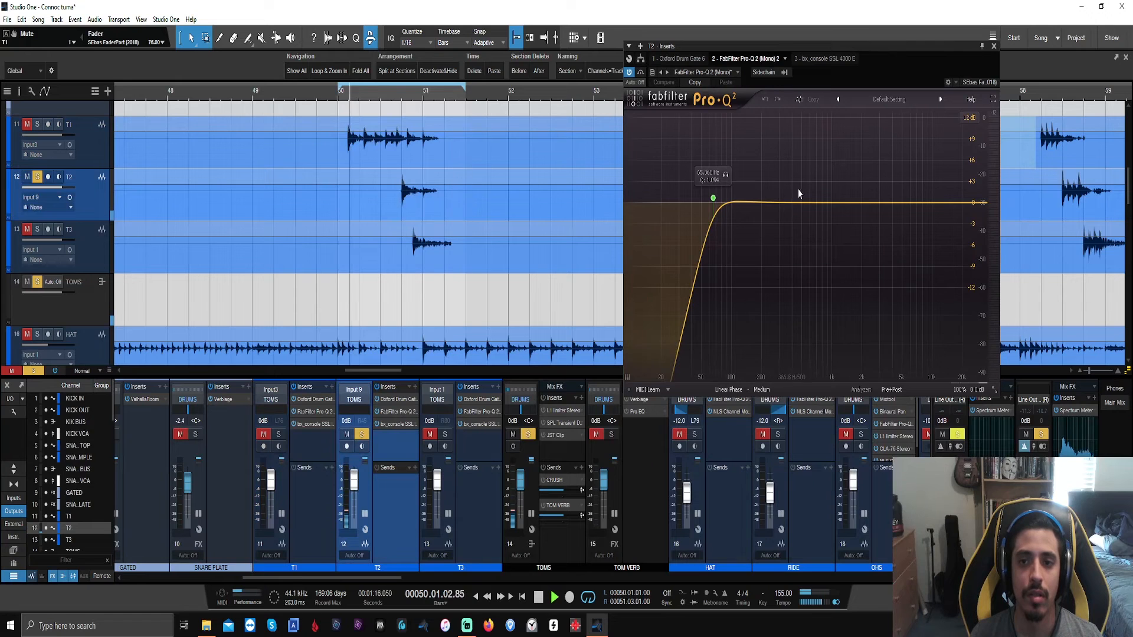
left_click_drag(799, 204, 824, 232)
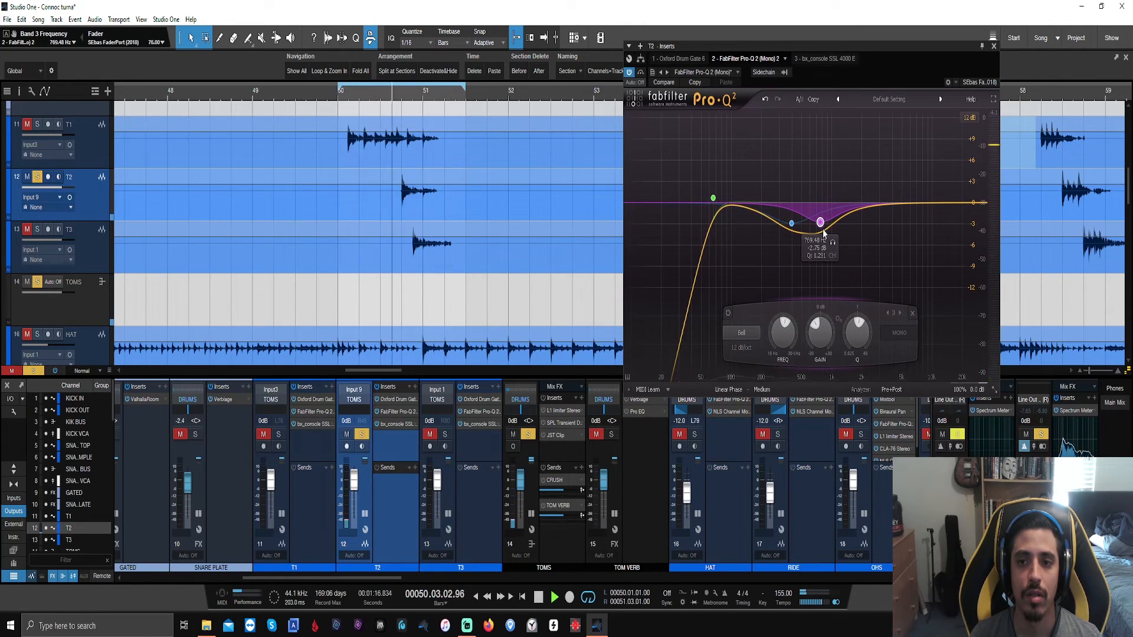
Step: Open bx_console SSL 4000 E on T2 and boost its high-frequency EQ gain while the loop plays, then stop playback
left_click(388, 424)
left_click_drag(733, 137, 732, 118)
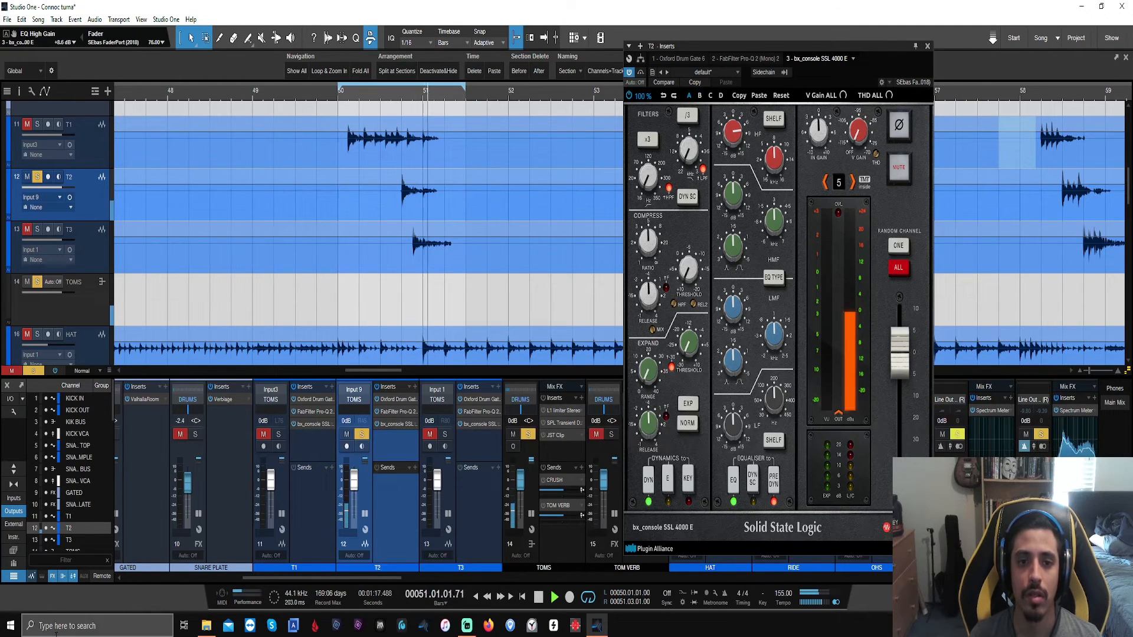
key("space")
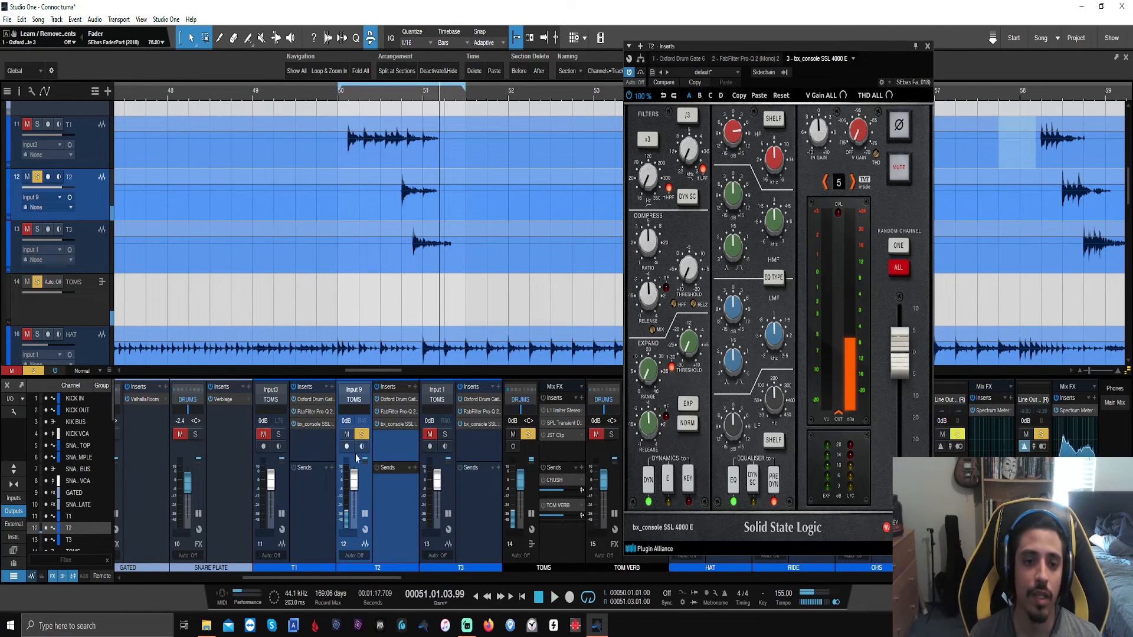
Step: Solo T3 in place of T2, open its FabFilter Pro-Q 2 and start playing the loop
left_click(444, 435)
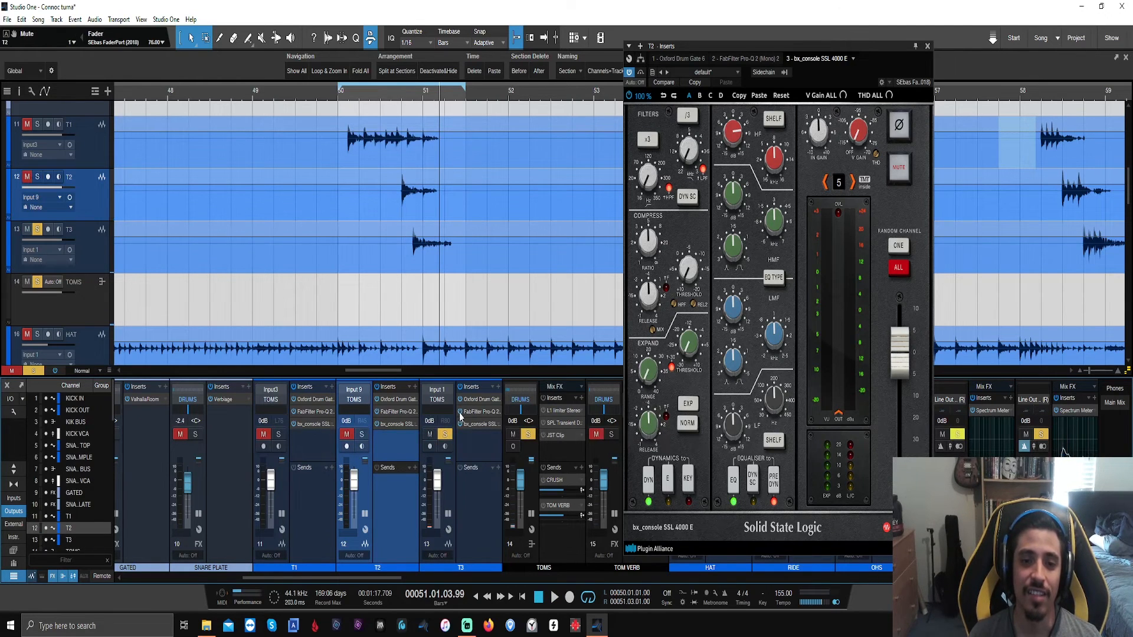
left_click(479, 414)
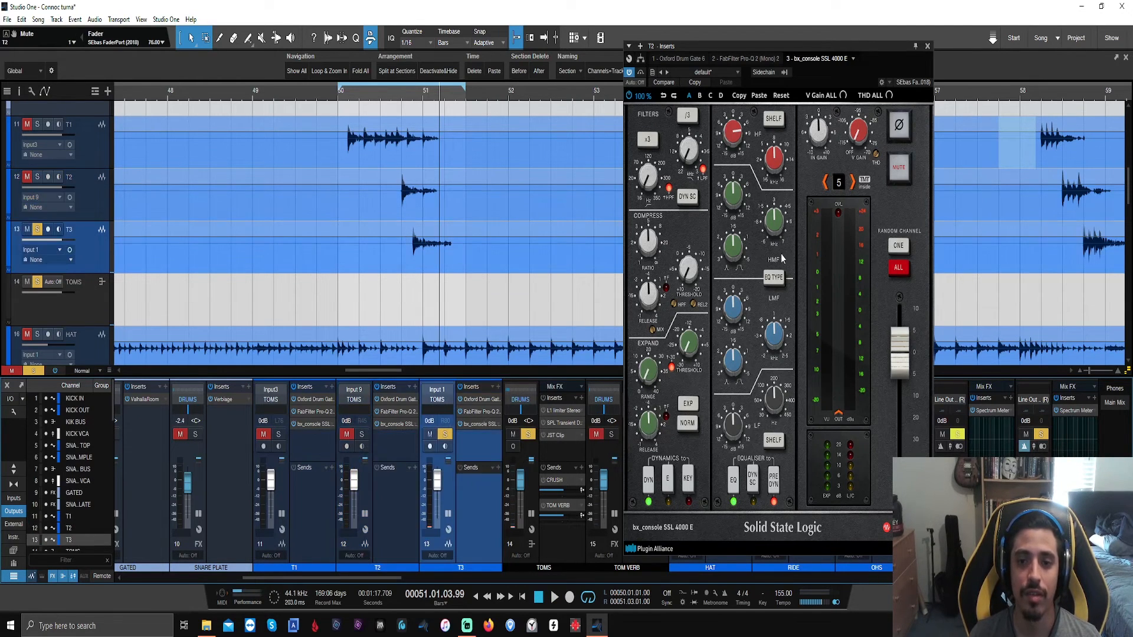
left_click(481, 411)
key("space")
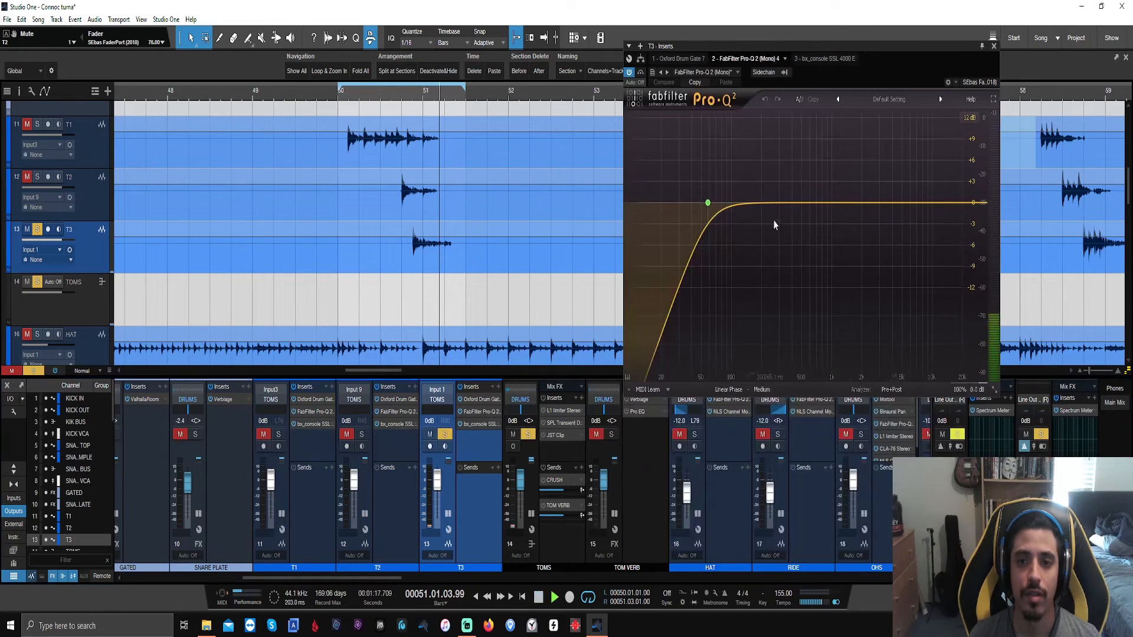
Step: Shape T3 with bell cuts of about -2.5 dB near 378 Hz and 709 Hz, auditioning the lower band with a boost
left_click(791, 203)
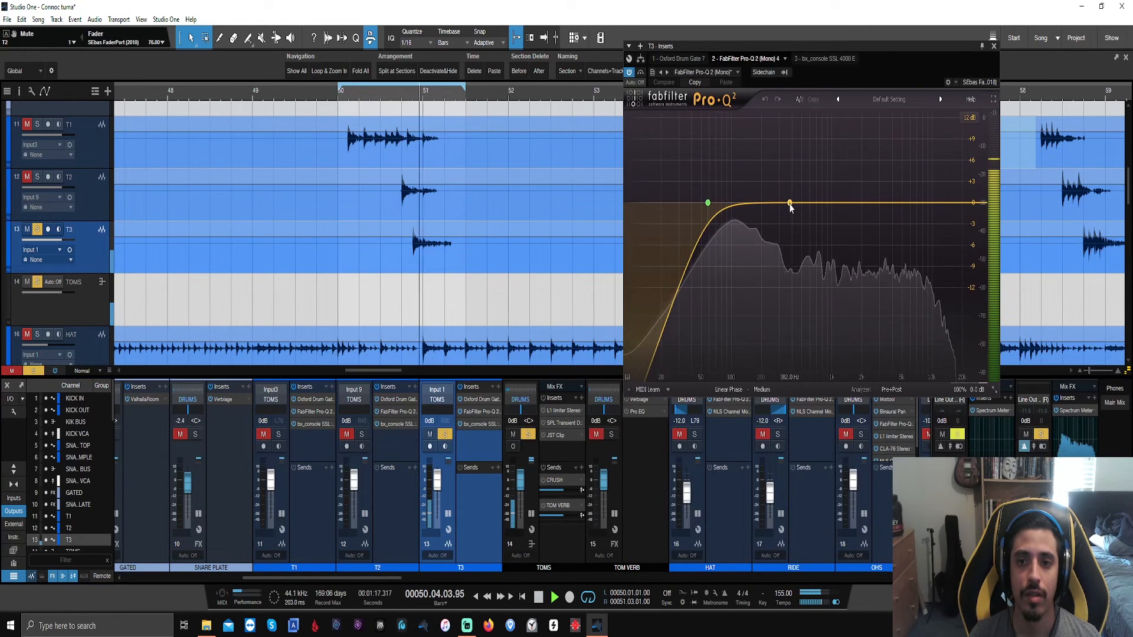
left_click_drag(791, 203, 791, 109)
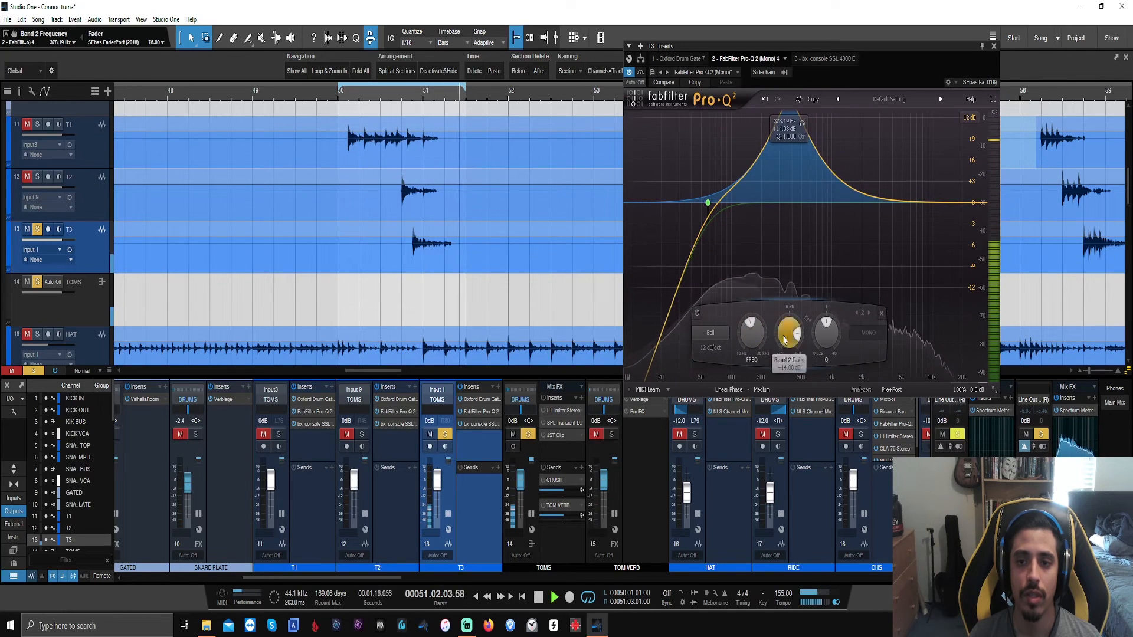
key("space")
left_click_drag(789, 332, 779, 408)
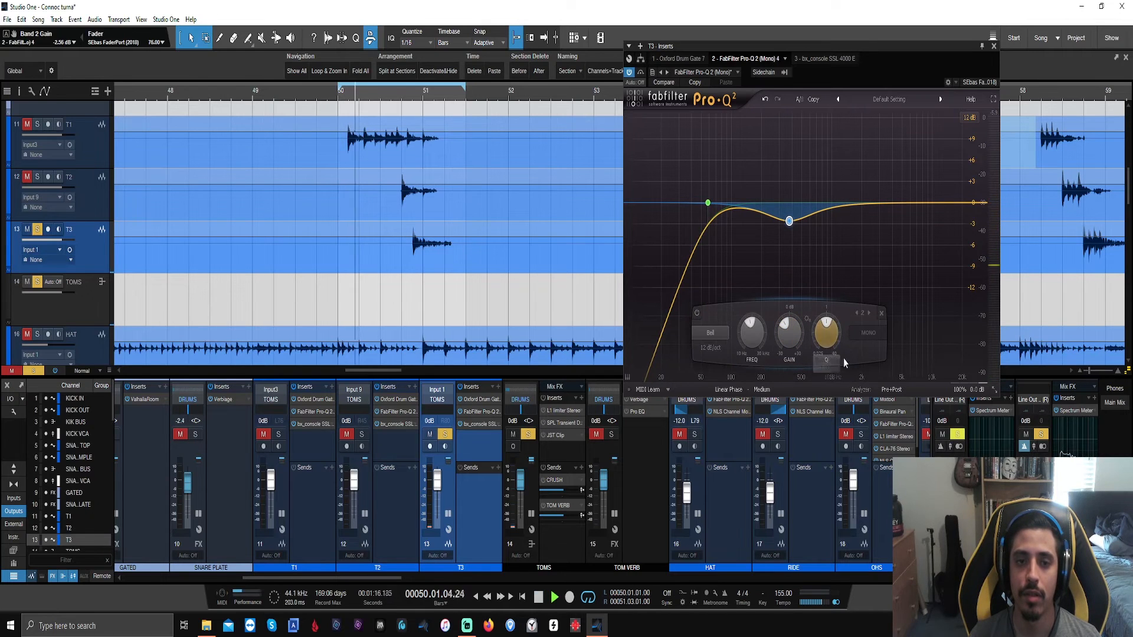
left_click_drag(831, 209, 820, 234)
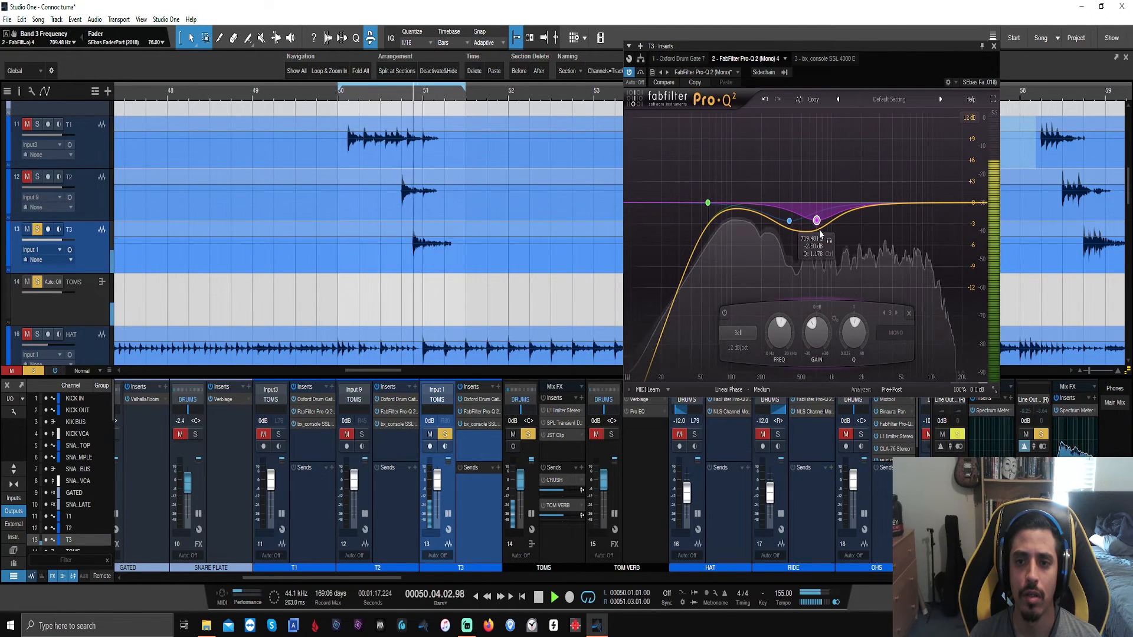
key("space")
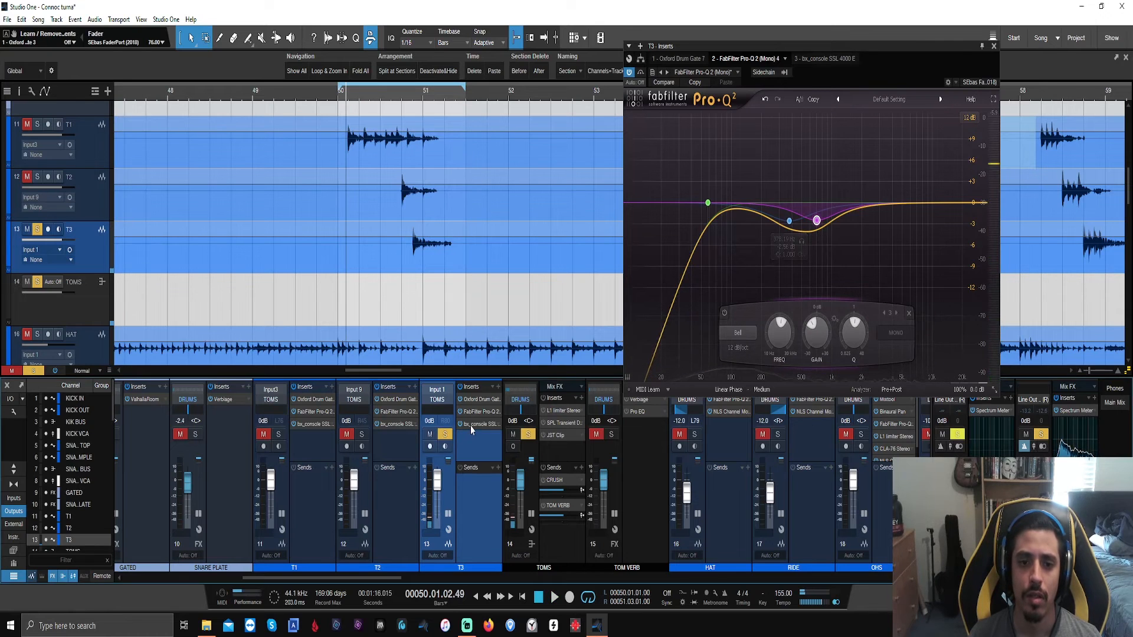
Step: Open bx_console SSL 4000 E on T3, boost its high-frequency EQ gain to about +10 dB and audition the loop
left_click(469, 426)
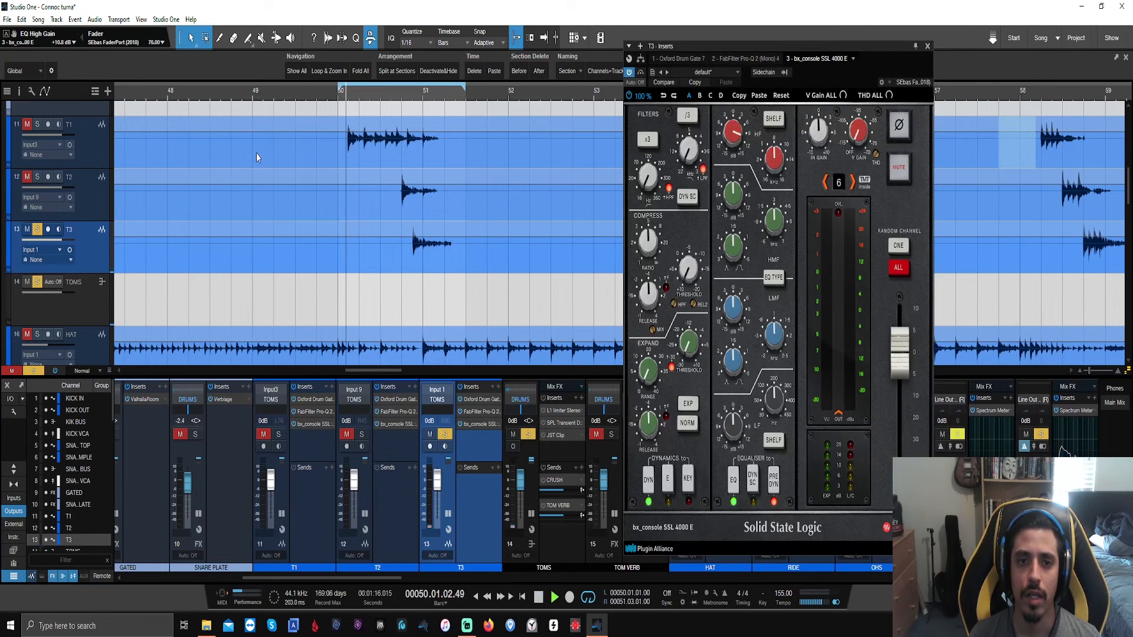
key("space")
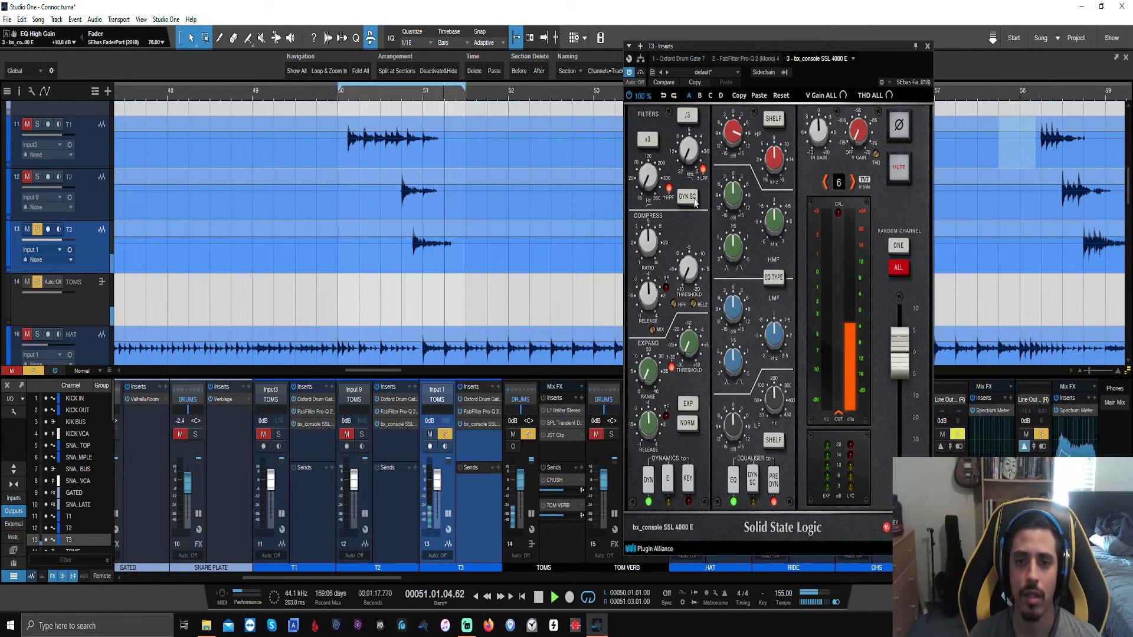
key("space")
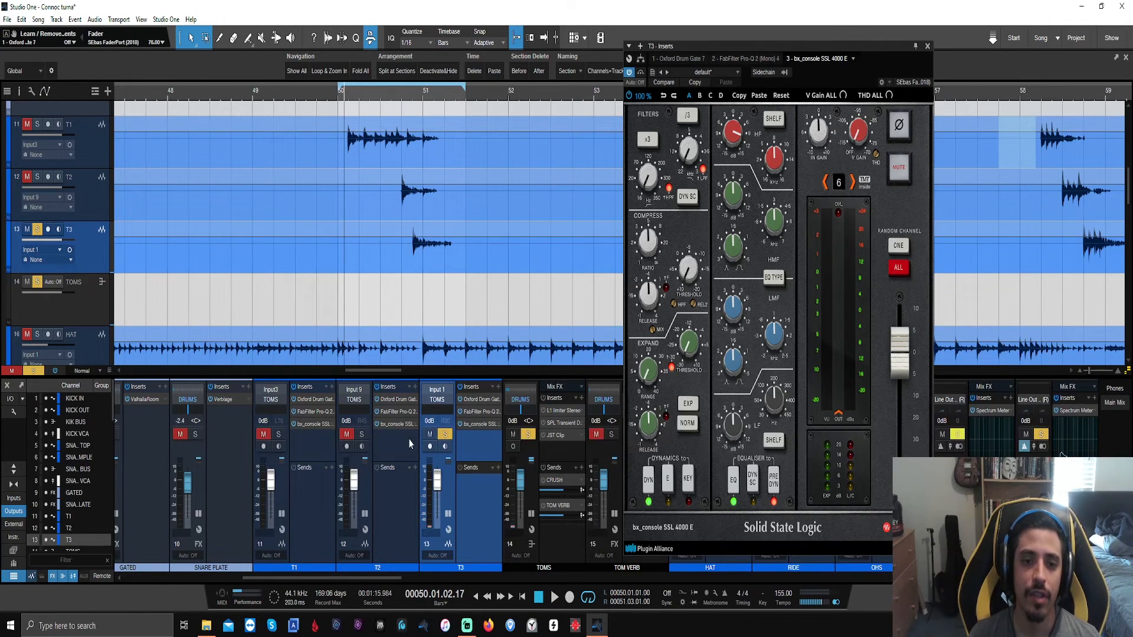
Step: Solo T1, T2 and T3 together and play the loop with their stereo panning active
left_click(347, 435)
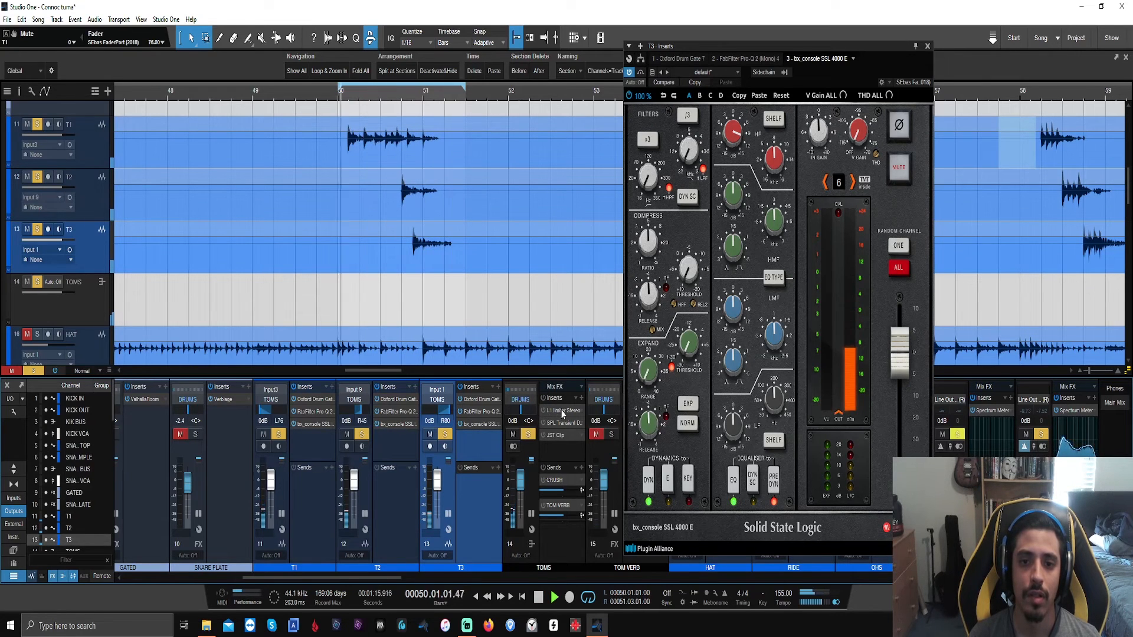
key("space")
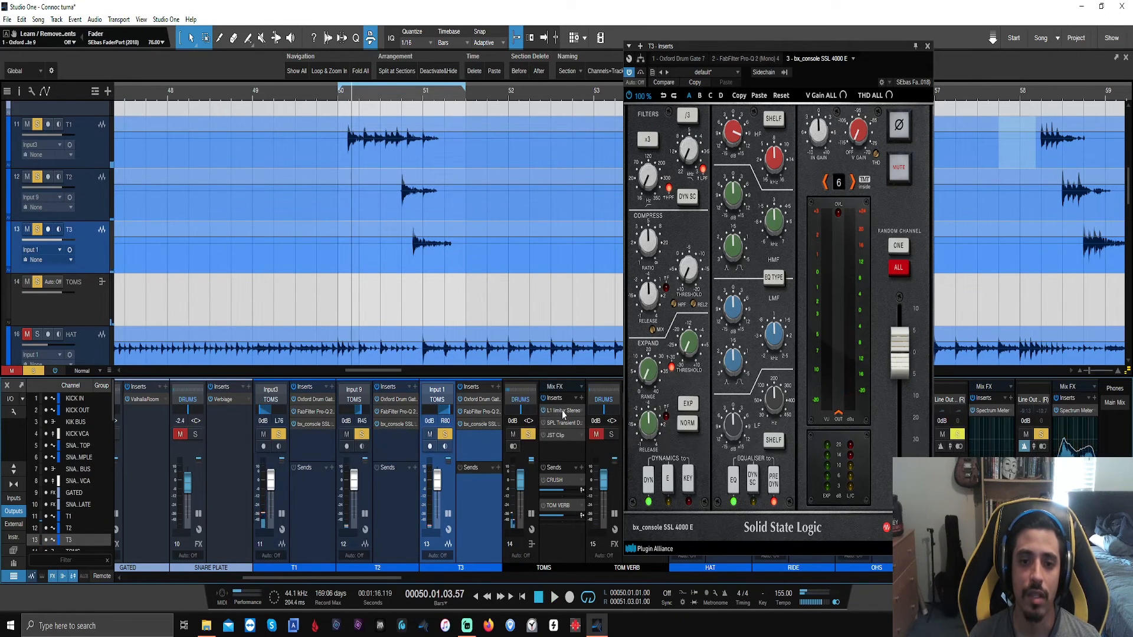
Step: Open the L1 limiter on the TOMS bus and lower its linked threshold and output ceiling to about -17.4 dB during playback
double_click(562, 409)
left_click(694, 95)
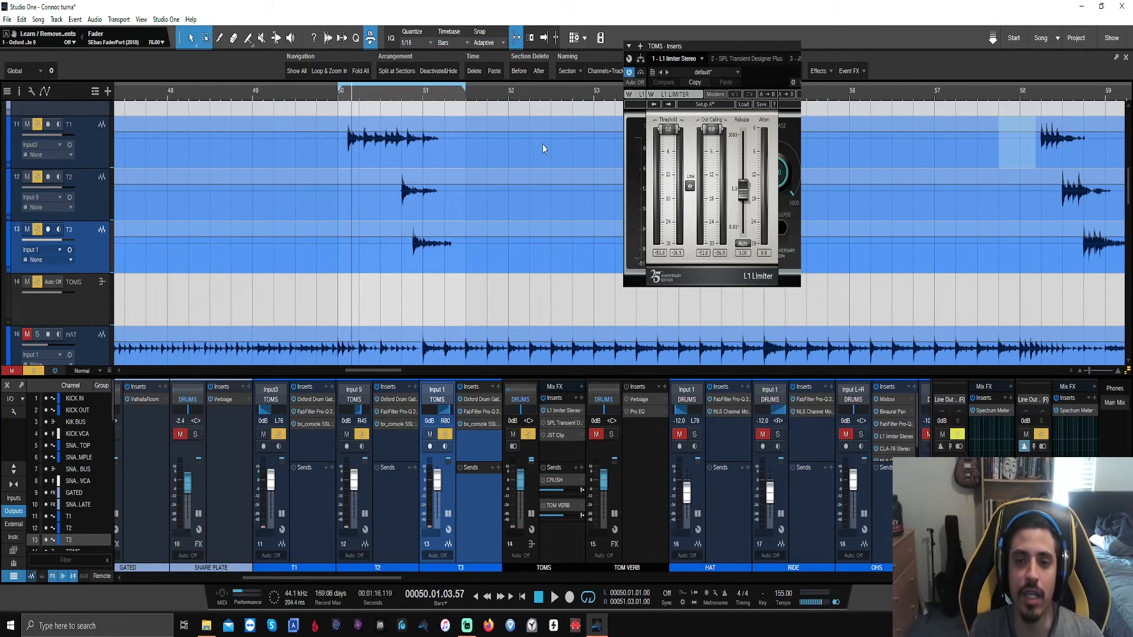
key("space")
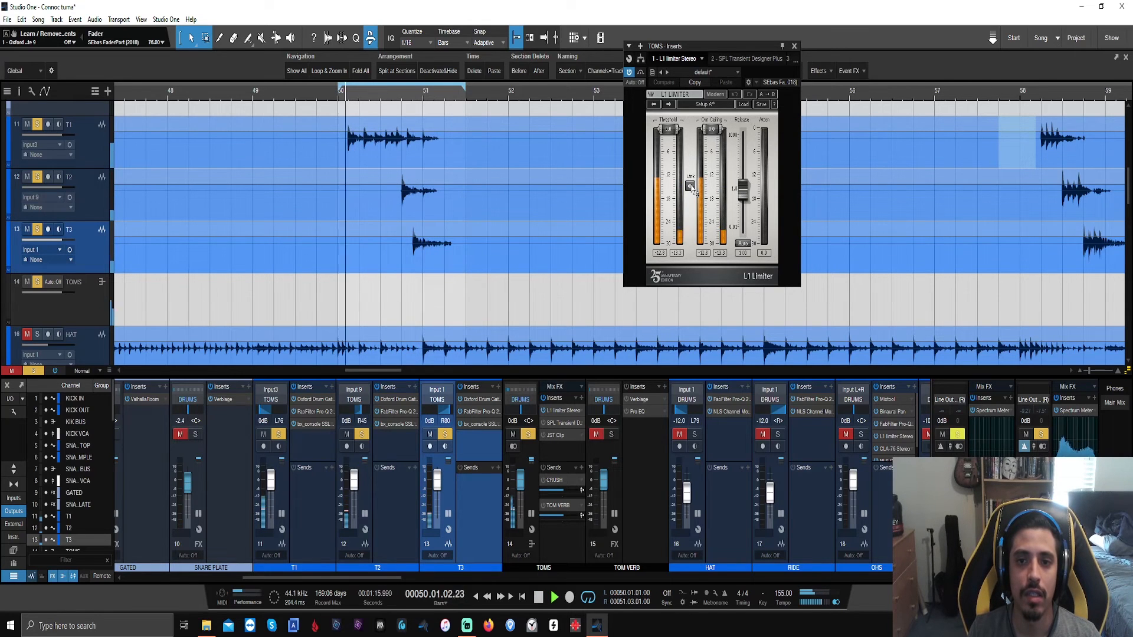
left_click_drag(690, 186, 689, 252)
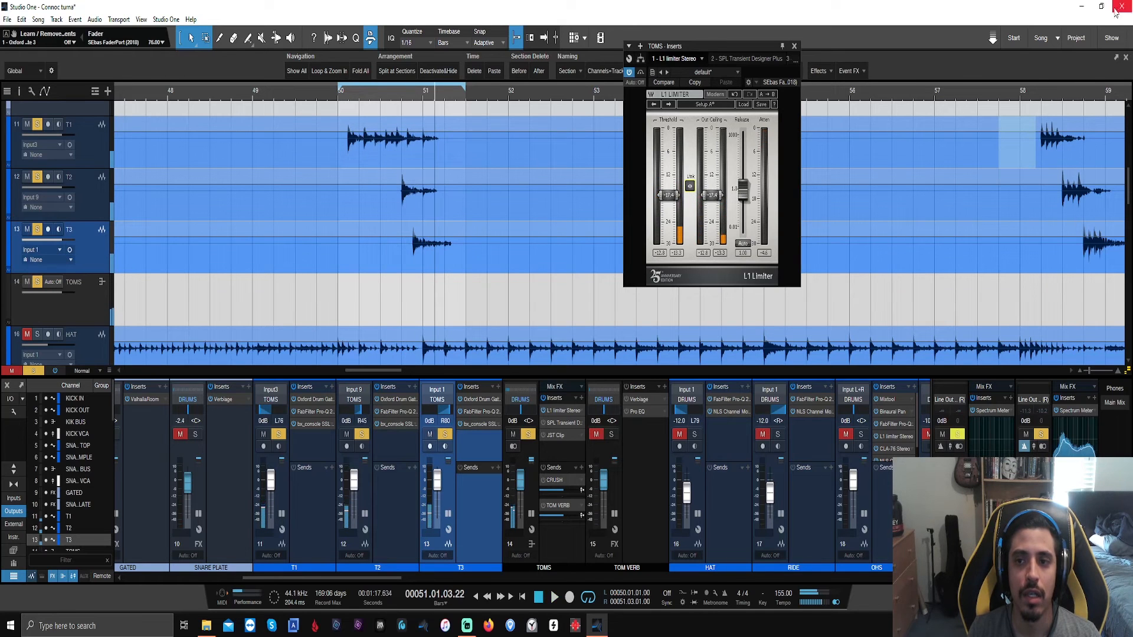
Step: Audition the limited toms on the fill at bar 58 and again from bar 50
left_click(1034, 95)
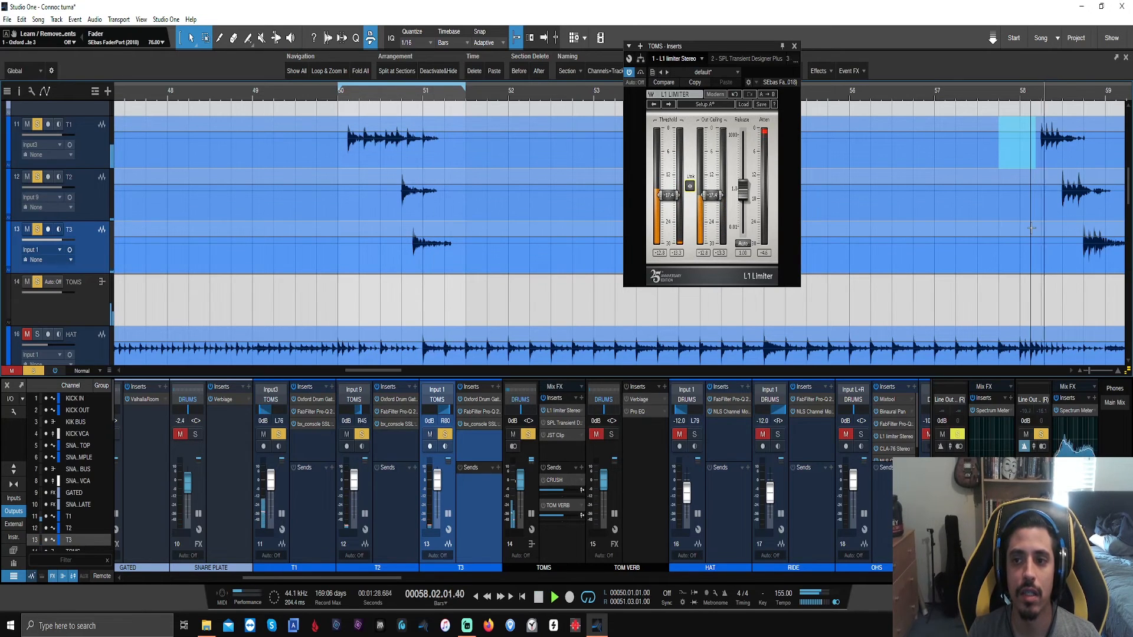
key("space")
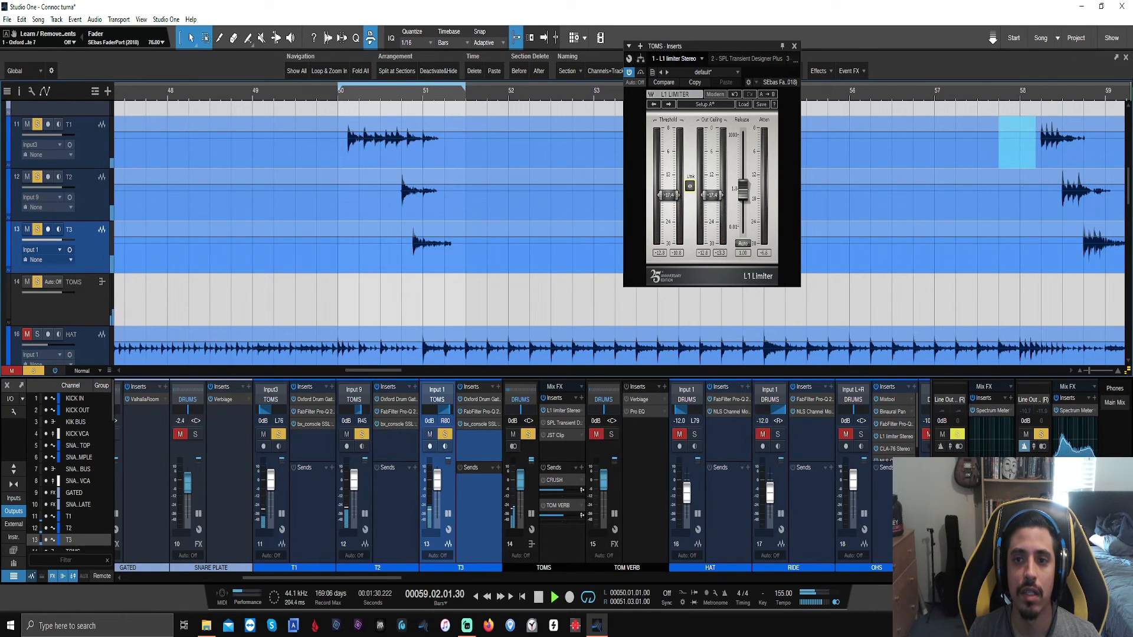
key("space")
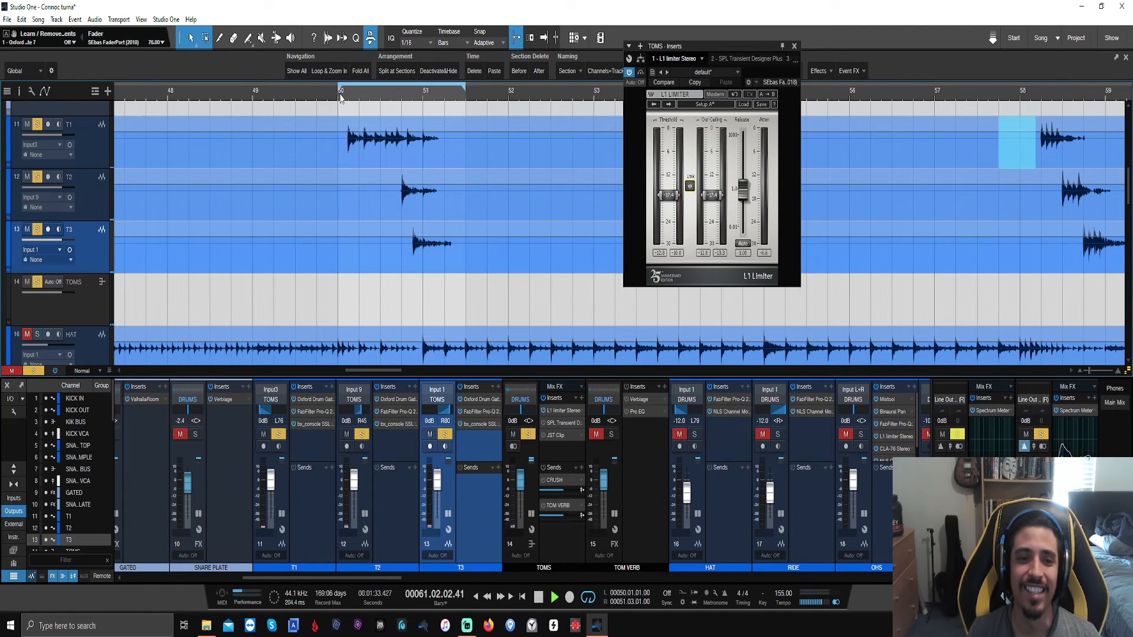
key("space")
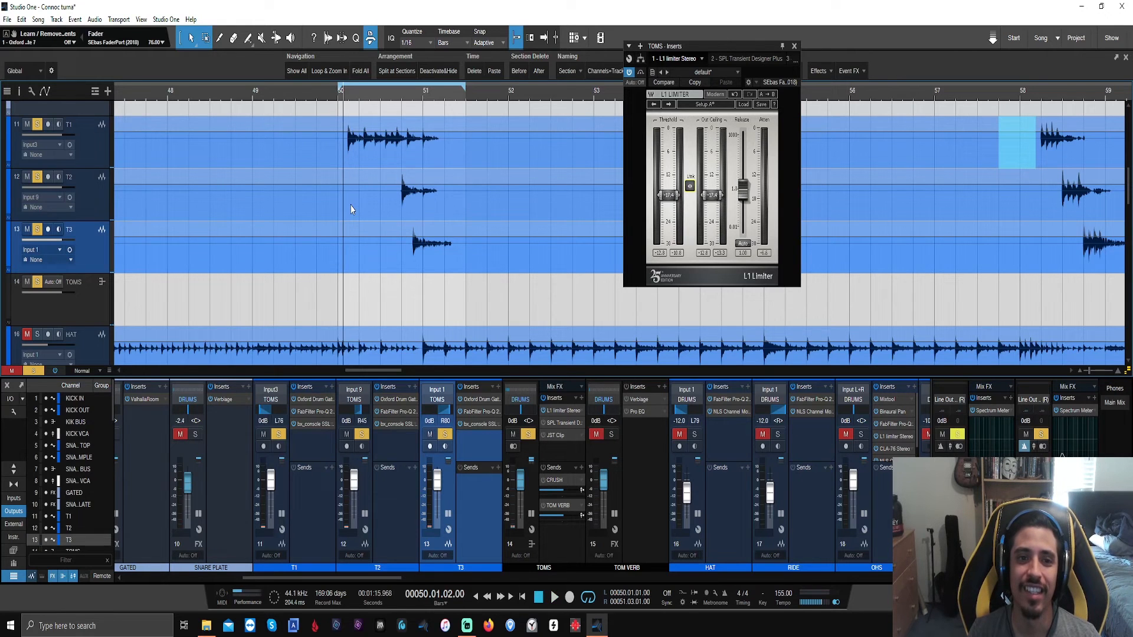
key("space")
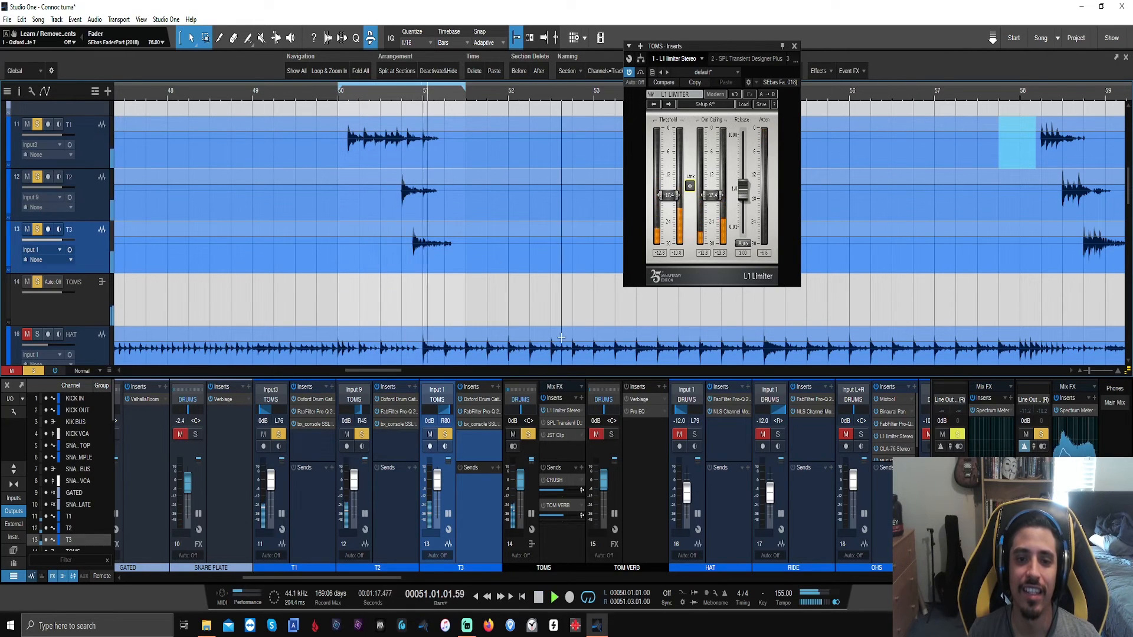
key("space")
Step: Open SPL Transient Designer Plus on the TOMS bus and play the tom fill at bar 58
left_click(560, 423)
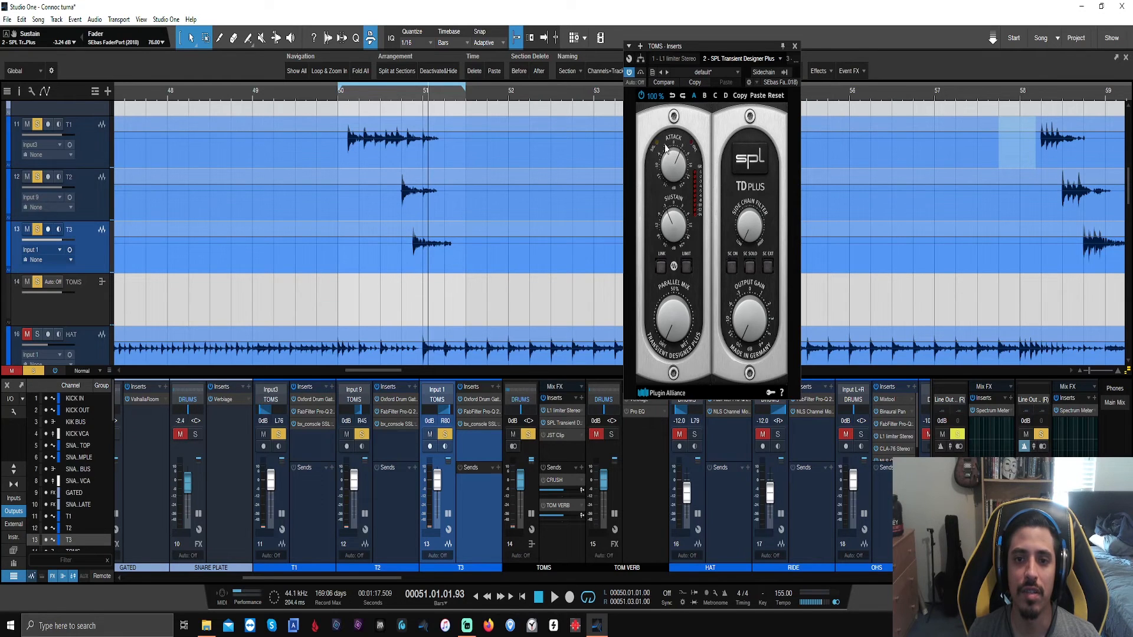
left_click(1026, 101)
key("space")
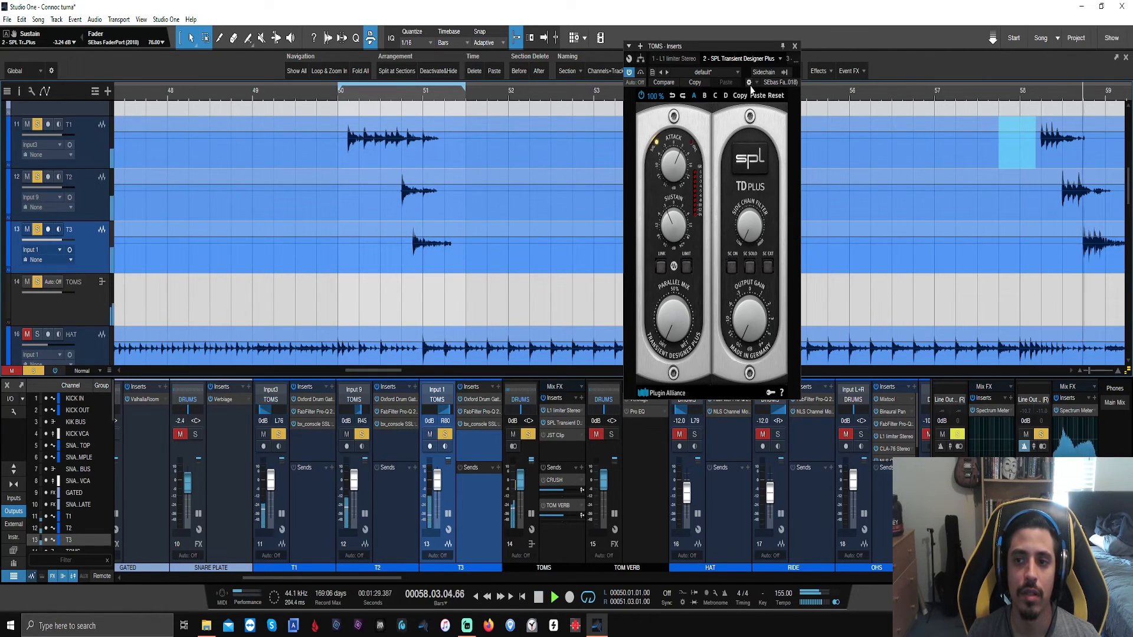
Step: Compare the tom fill with SPL Transient Designer Plus bypassed and active, leaving the plug-in enabled
key("space")
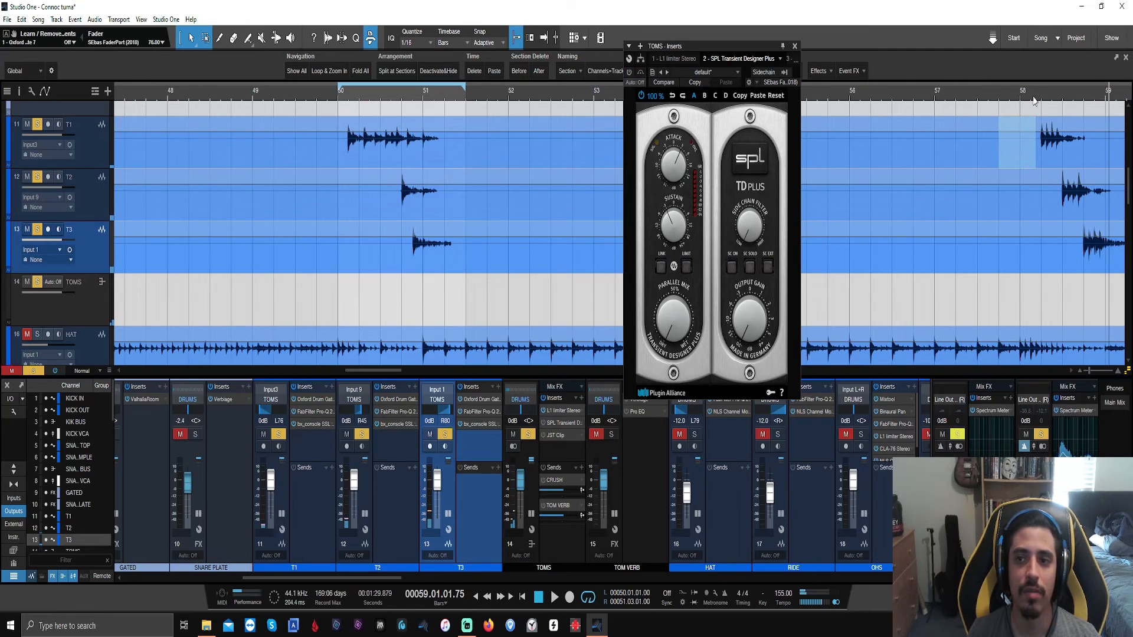
key("space")
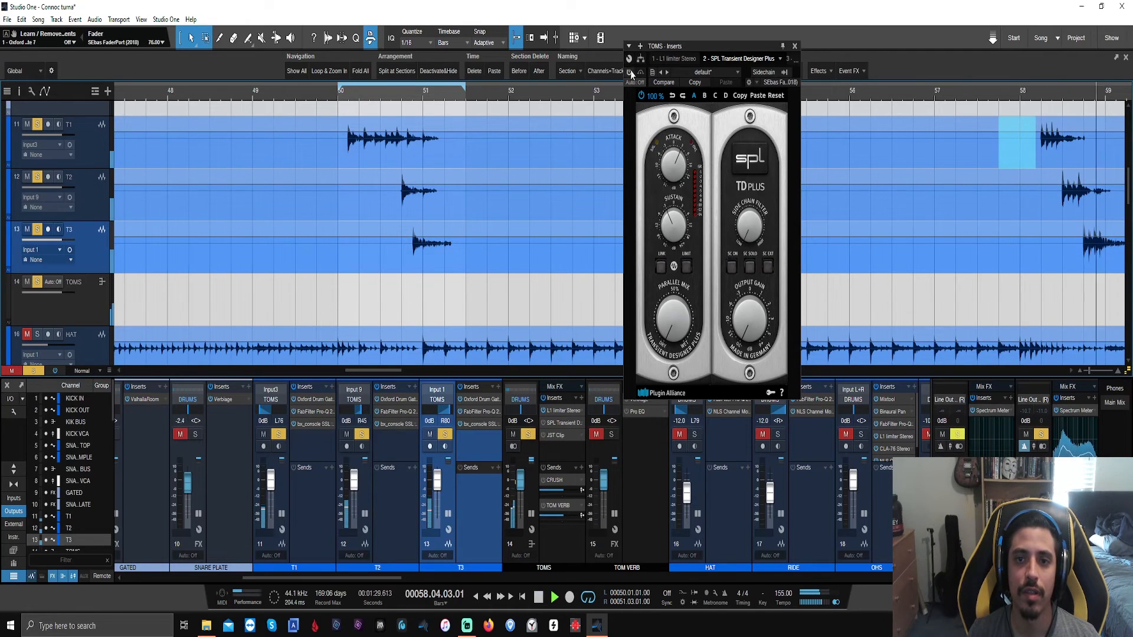
key("space")
left_click(632, 73)
key("space")
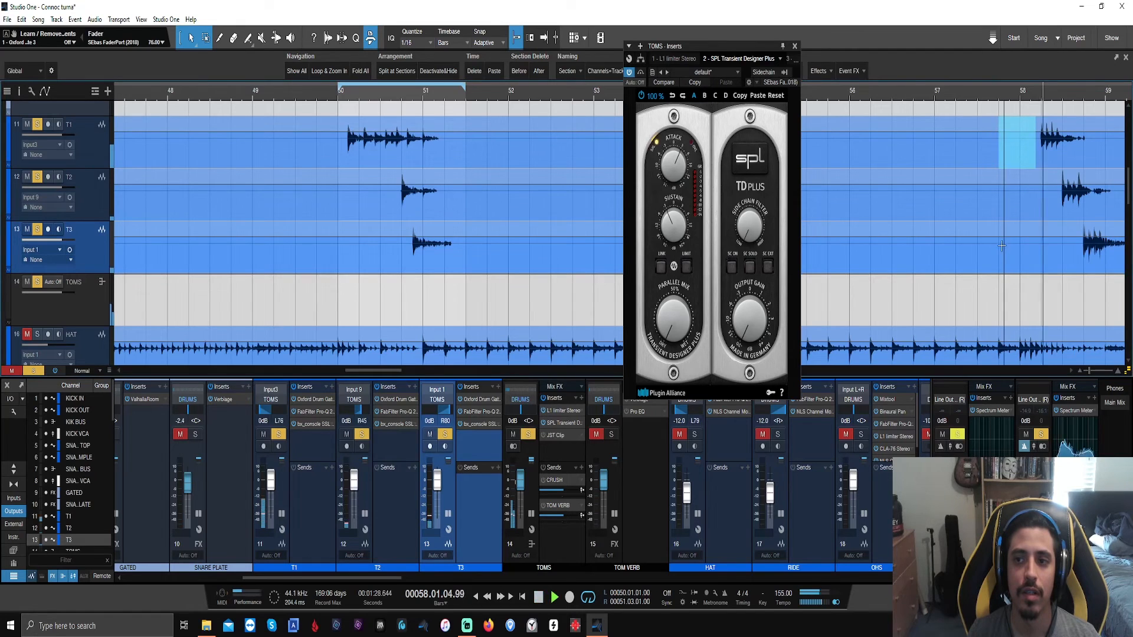
key("space")
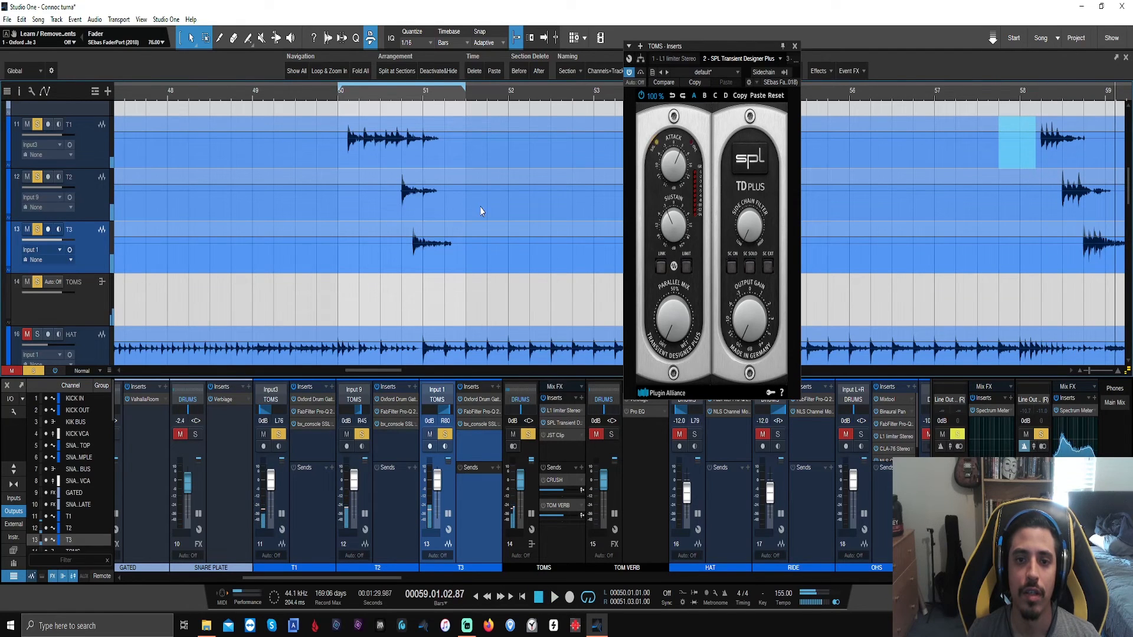
Step: Open JST Clip on the TOMS bus, set its trim to about -2.7 dB and play the tom fill at bar 58
left_click(555, 435)
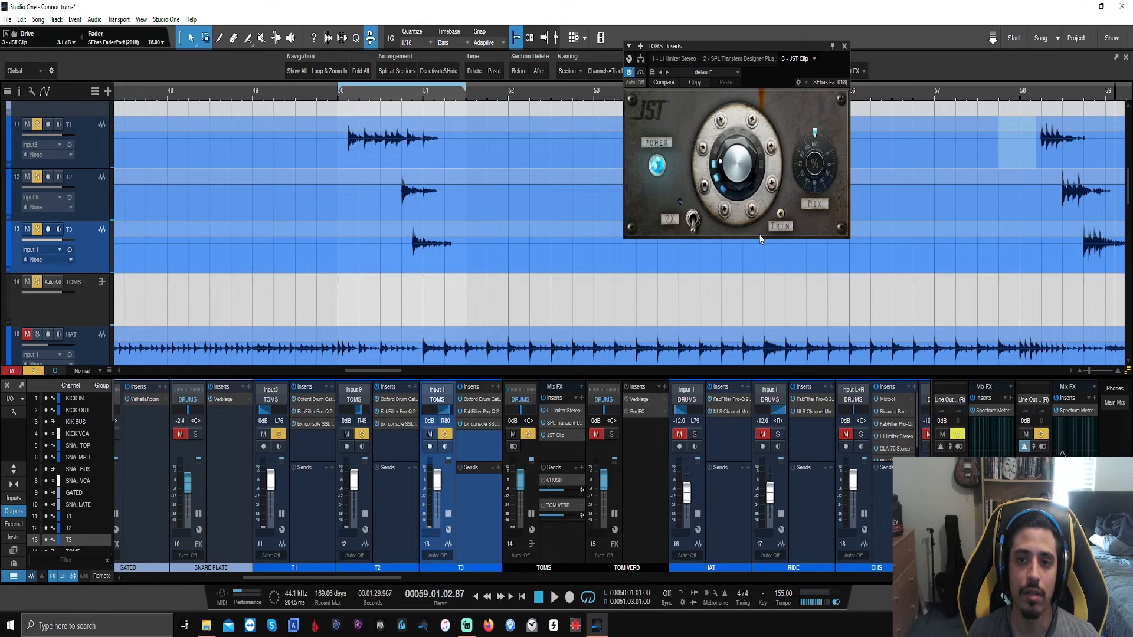
left_click_drag(779, 213, 776, 237)
left_click(989, 83)
key("space")
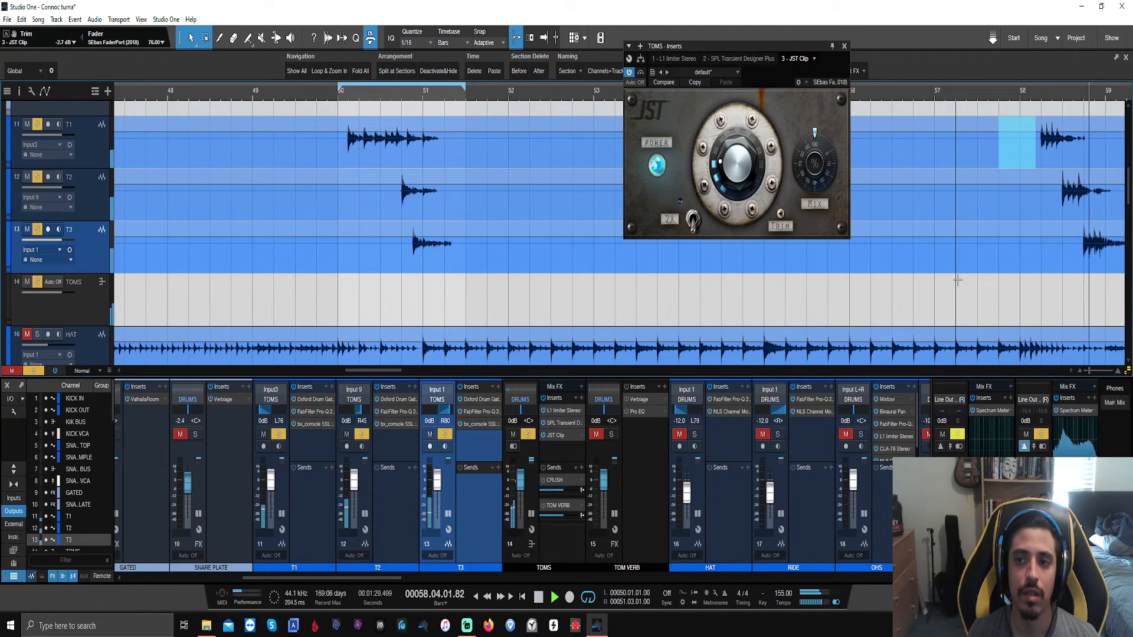
Step: Unsolo the TOMS bus and T3, and play the tom fills at bars 58 and 50 within the full mix
left_click(529, 435)
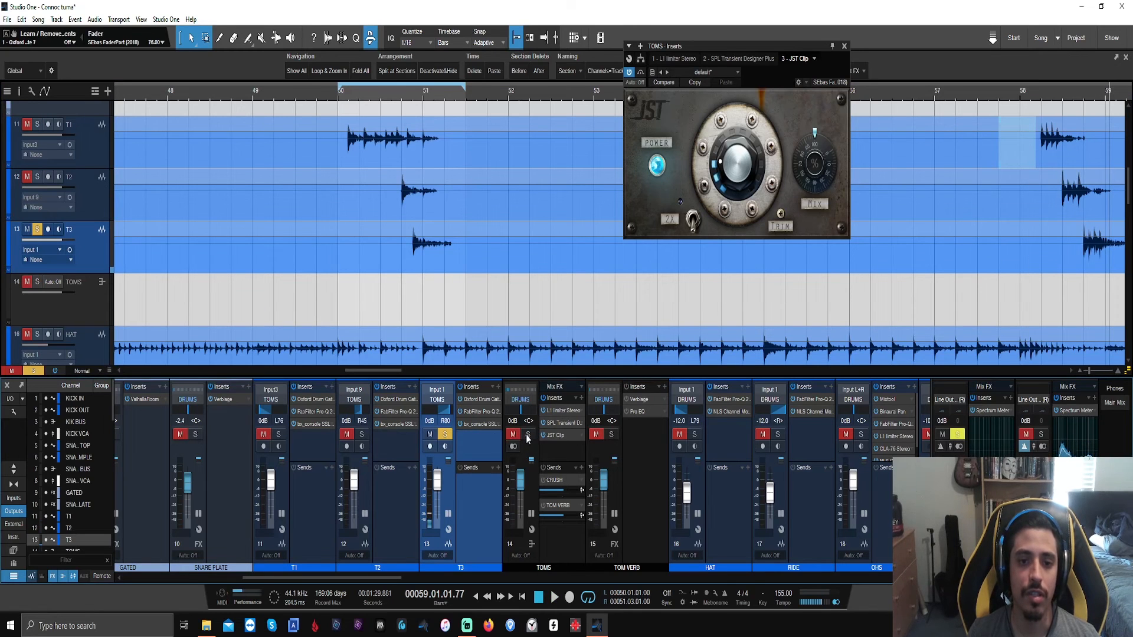
left_click(437, 435)
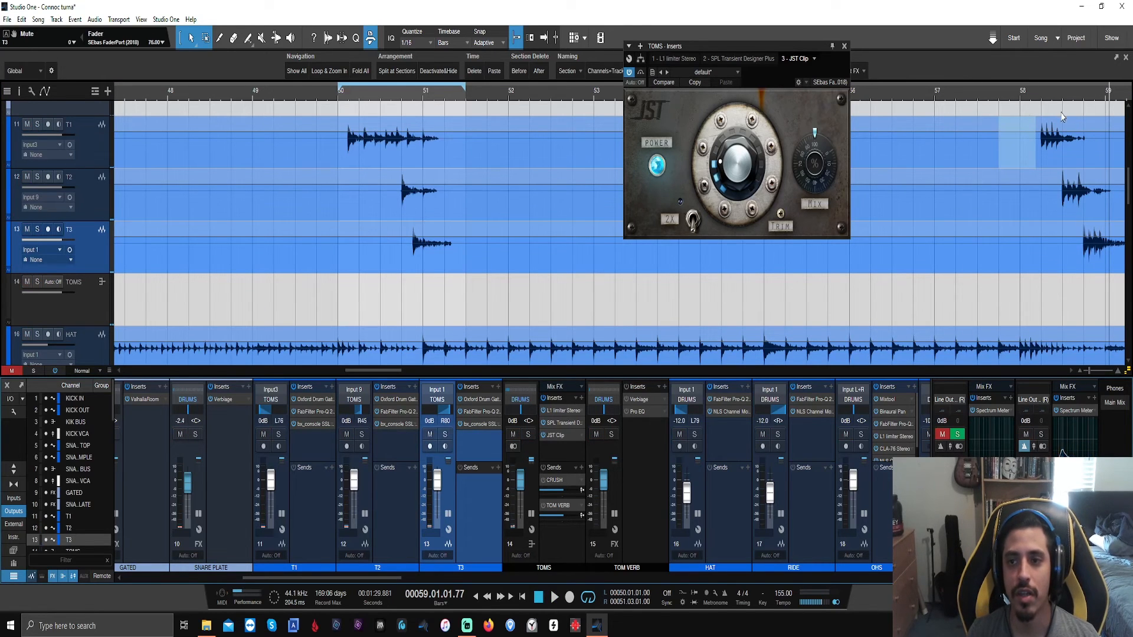
left_click(995, 103)
key("space")
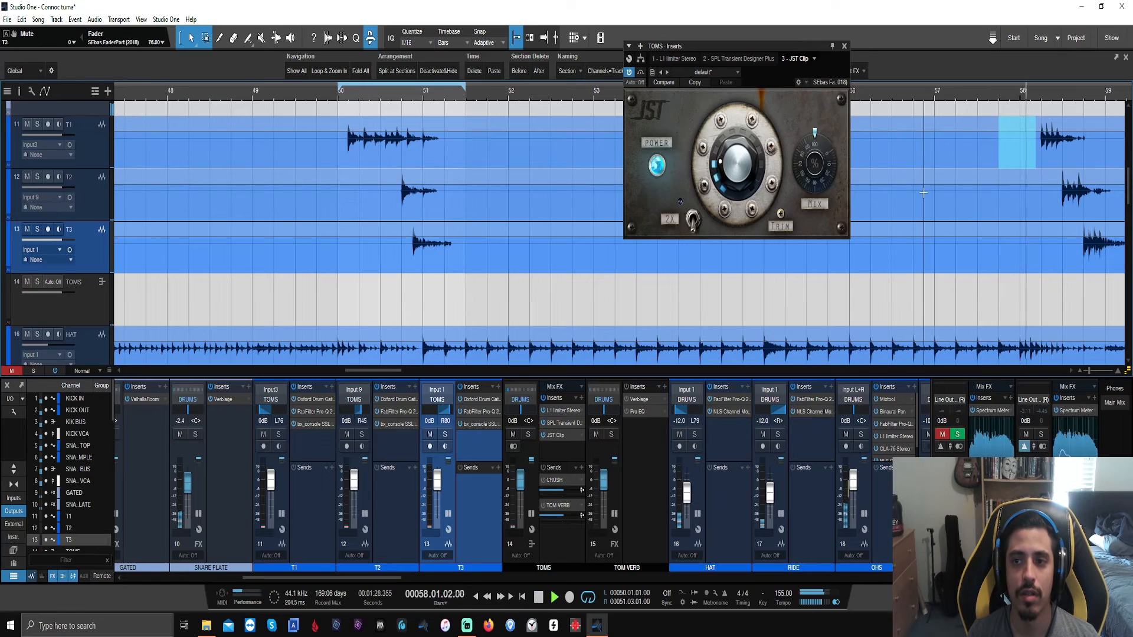
key("space")
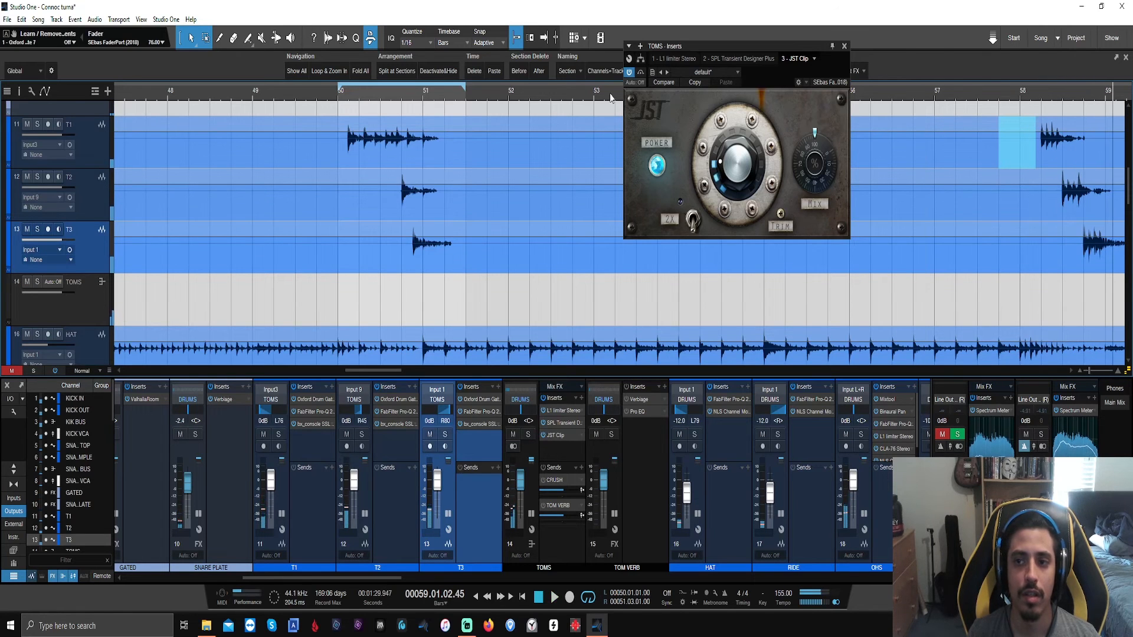
left_click(295, 104)
key("space")
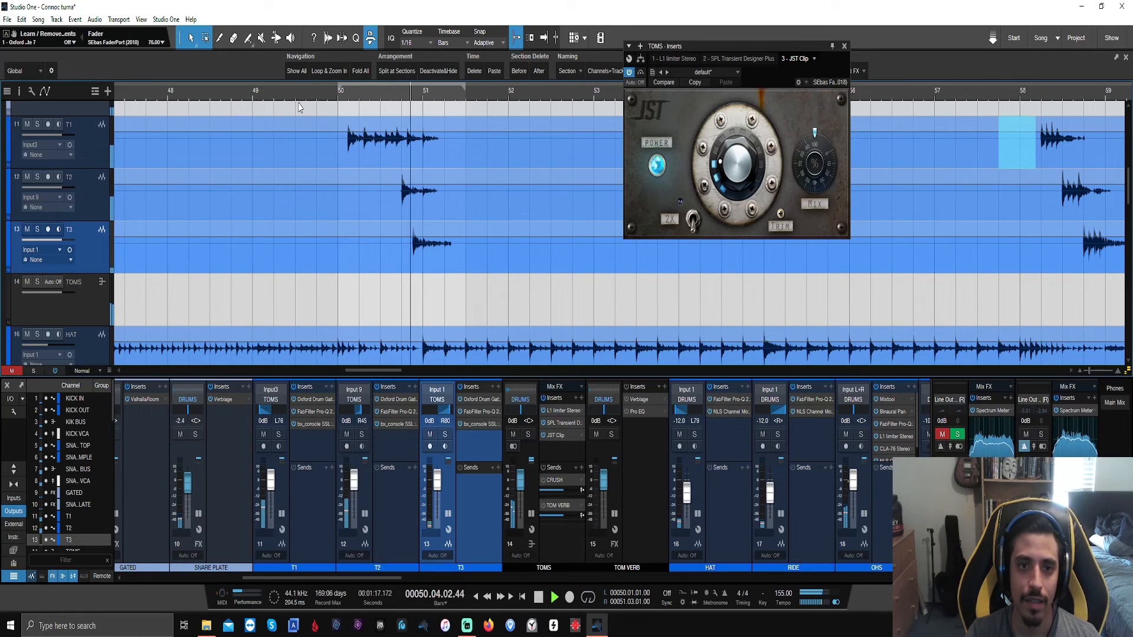
Step: Close JST Clip and audition the tom fills at bars 66 and 98 in the full mix
left_click(844, 45)
left_click_drag(380, 371, 444, 371)
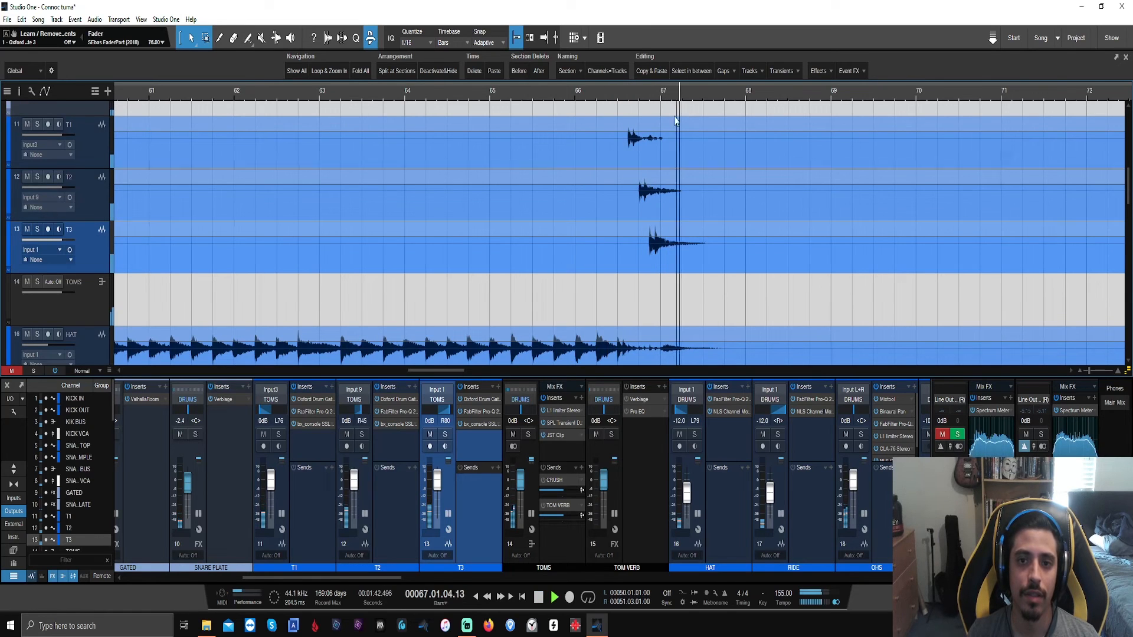
scroll(677, 94, "down", 4)
scroll(677, 94, "down", 2)
scroll(676, 93, "down", 1)
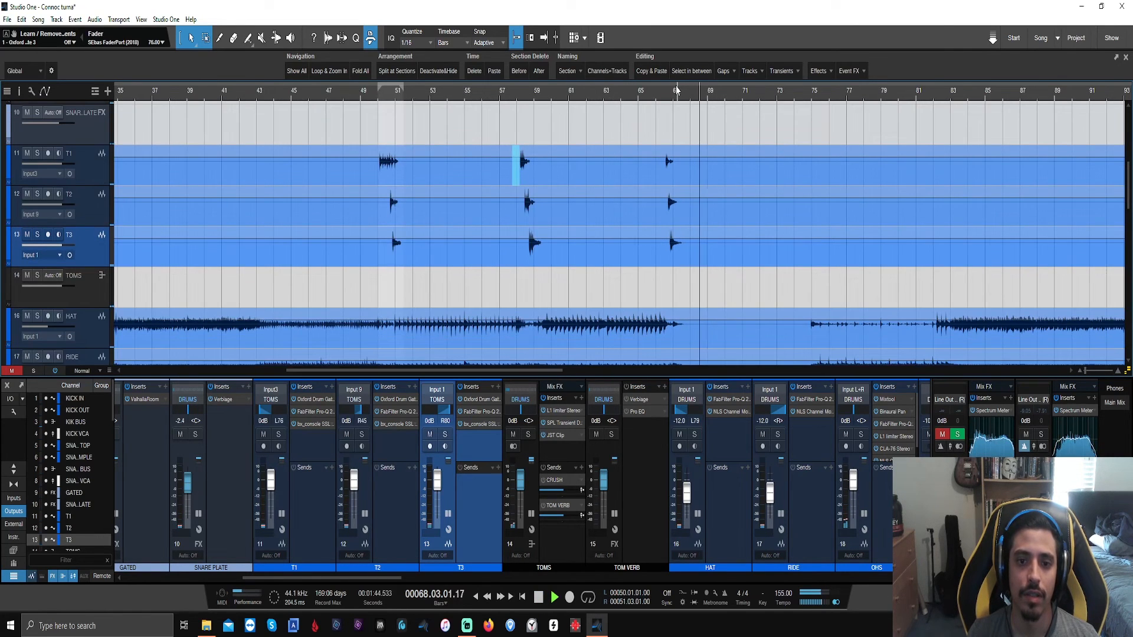
scroll(678, 82, "down", 3)
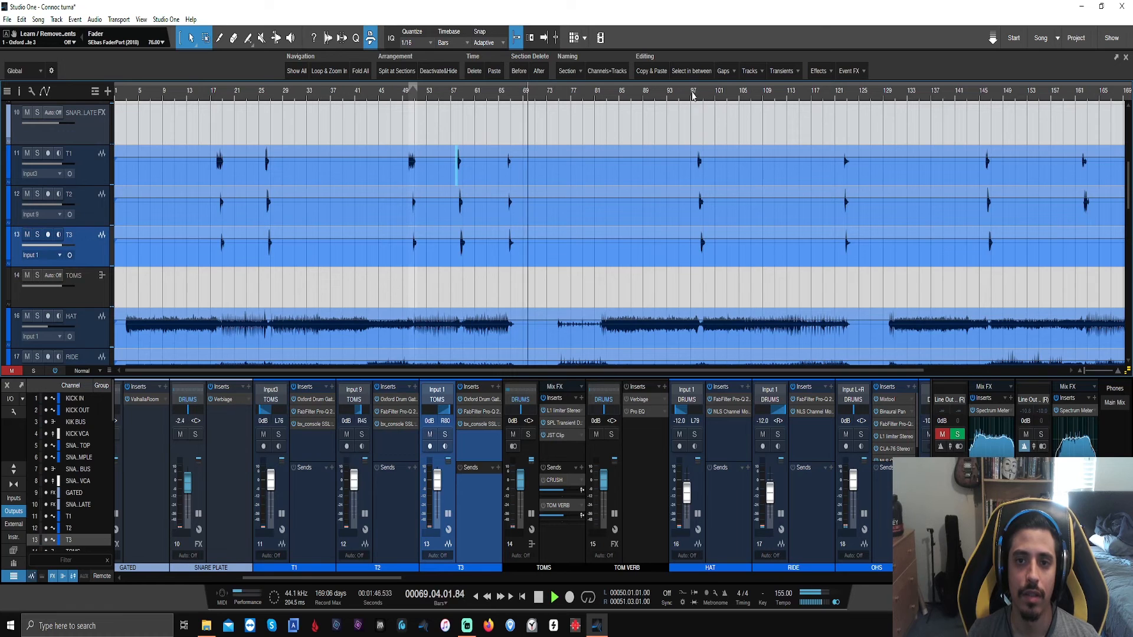
left_click(694, 94)
scroll(693, 94, "up", 8)
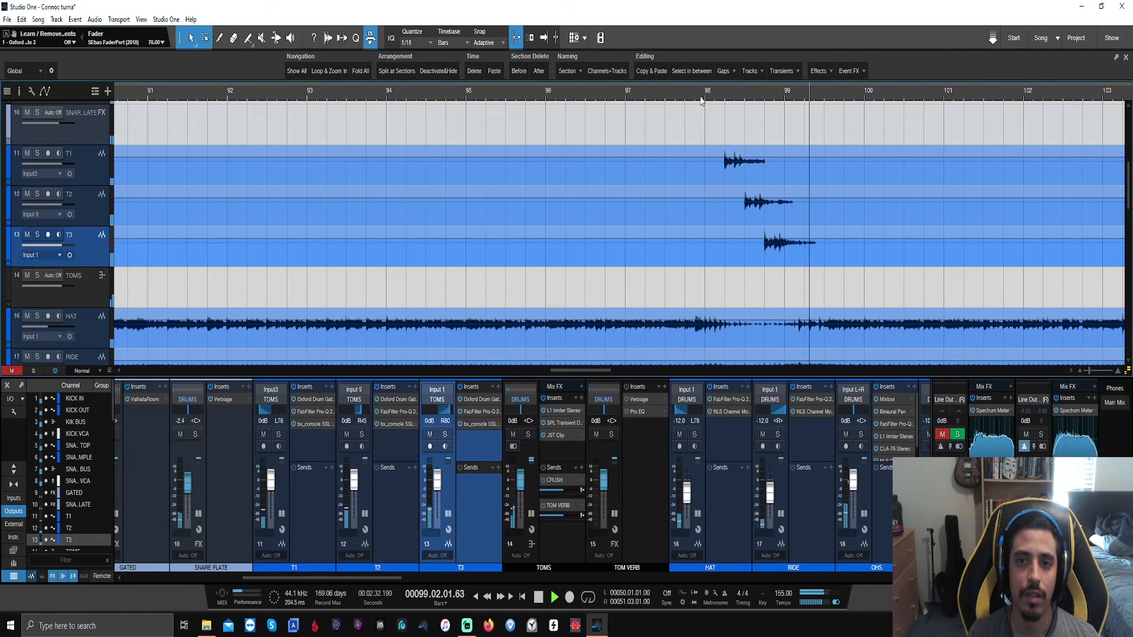
scroll(701, 100, "down", 4)
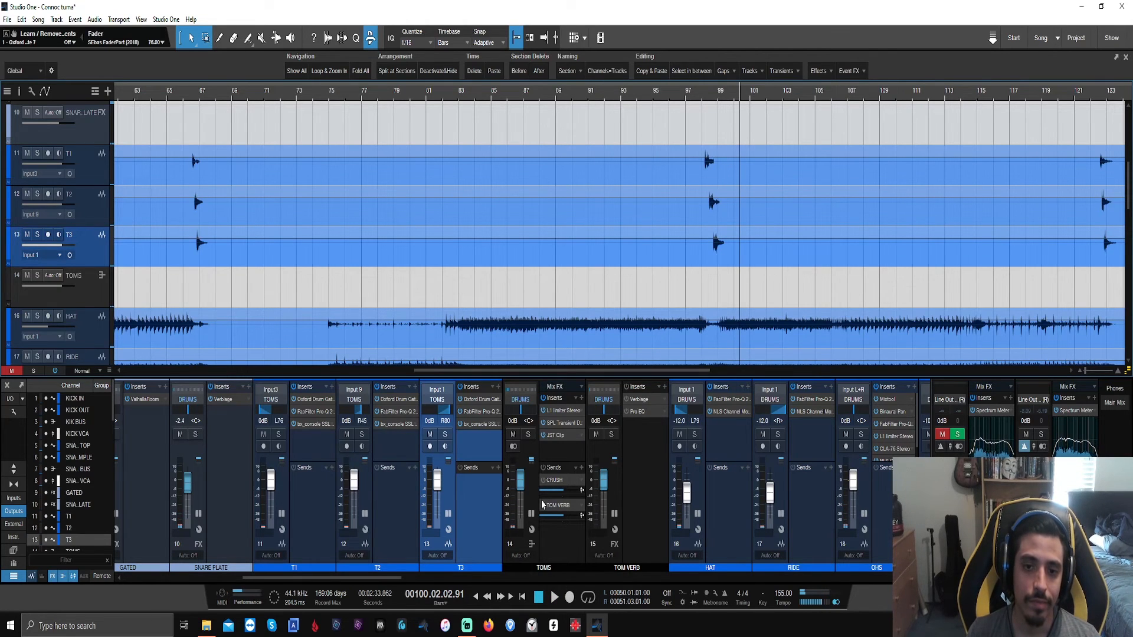
Step: Remove all sends from the TOMS bus and add a send to SNARE PLATE, closing the reverb's plug-in window
left_click(583, 508)
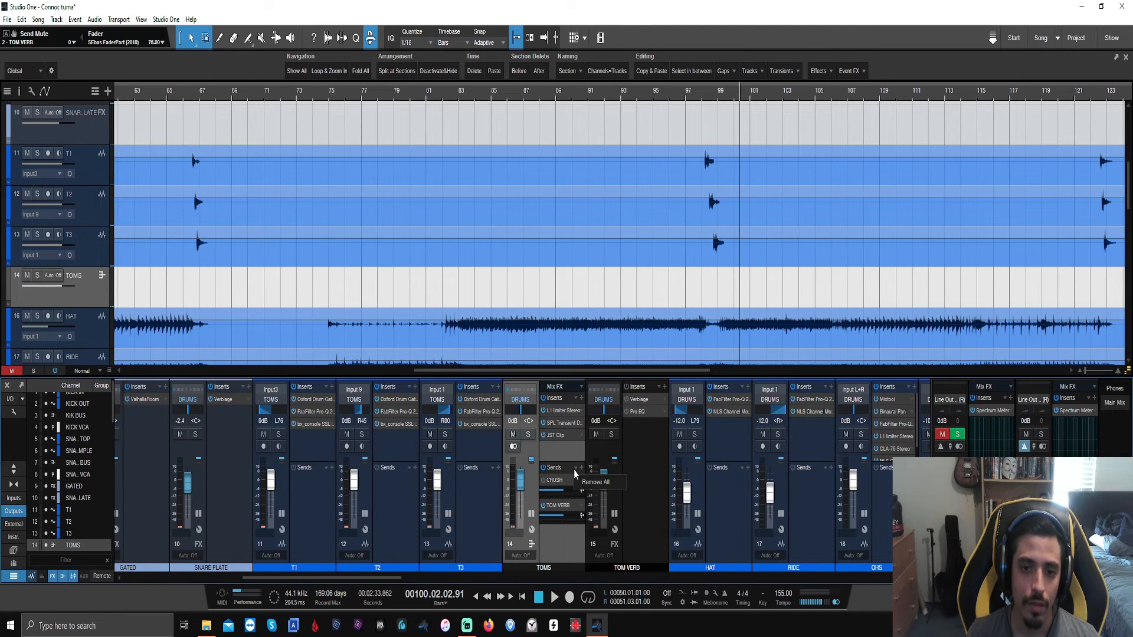
left_click(596, 483)
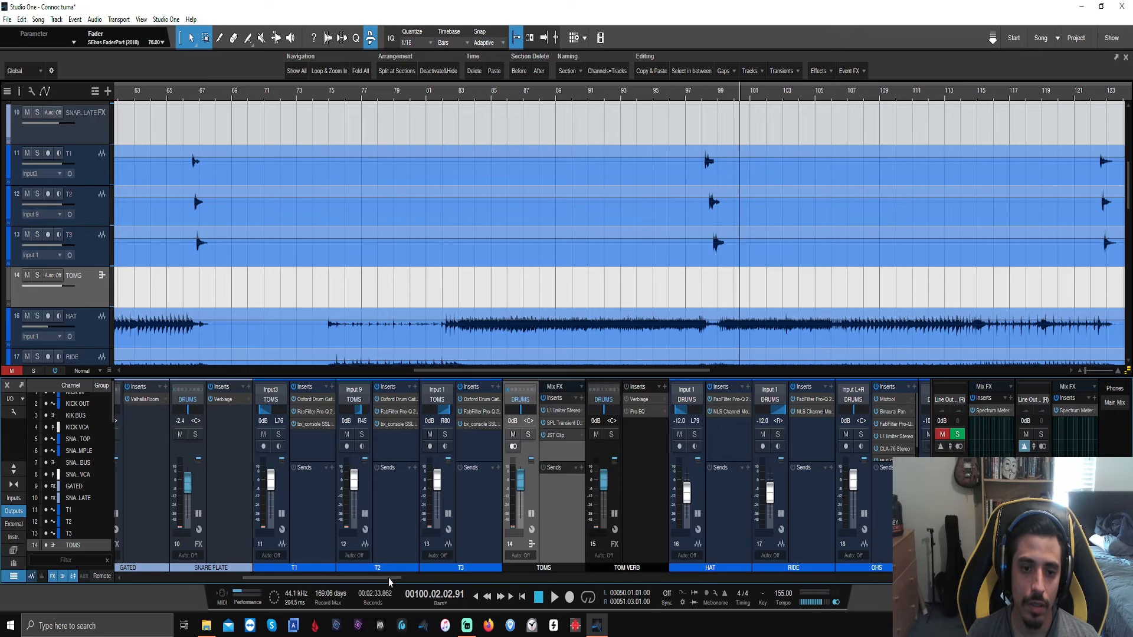
left_click_drag(389, 578, 360, 582)
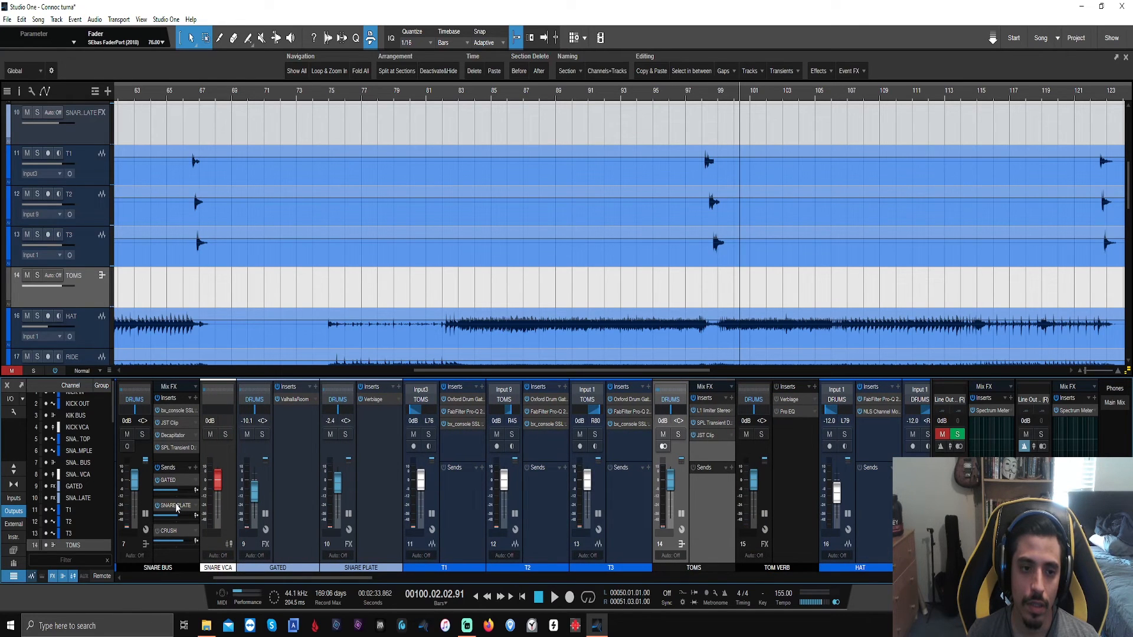
left_click_drag(177, 507, 714, 506)
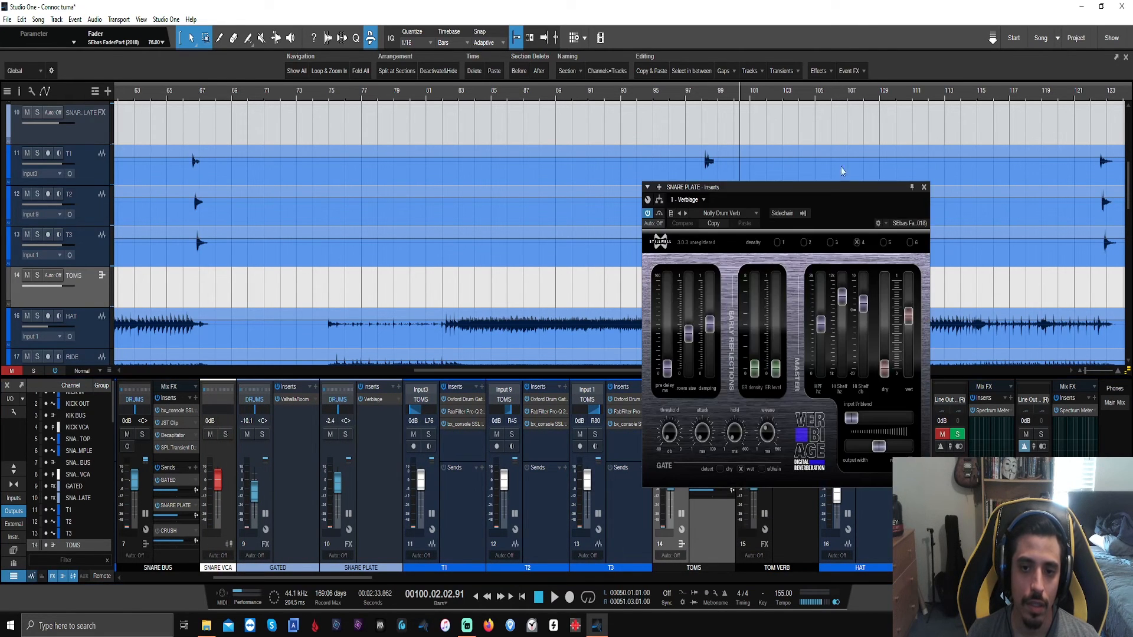
left_click(924, 187)
Step: Play the tom fill at bar 98 twice with the SNARE PLATE send active
left_click(704, 95)
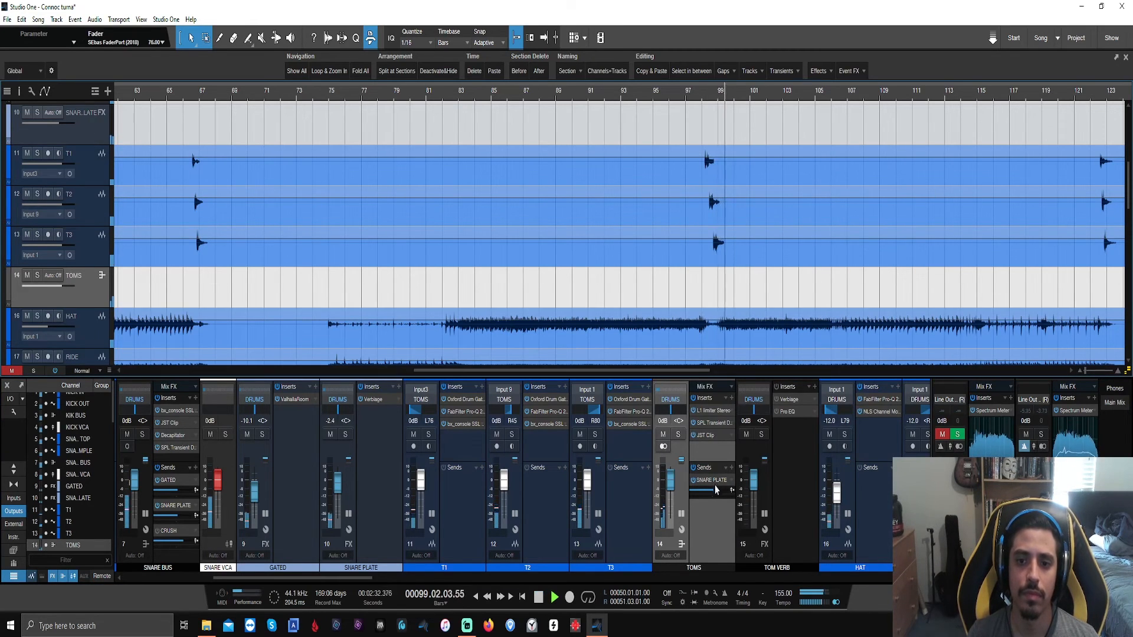
key("space")
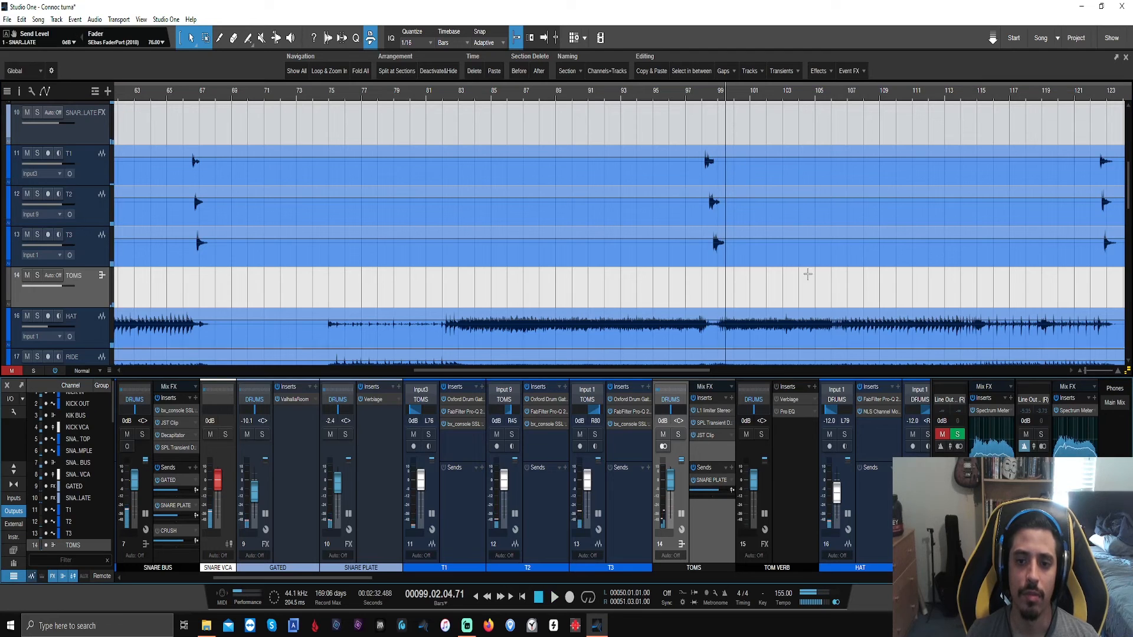
left_click(692, 95)
key("space")
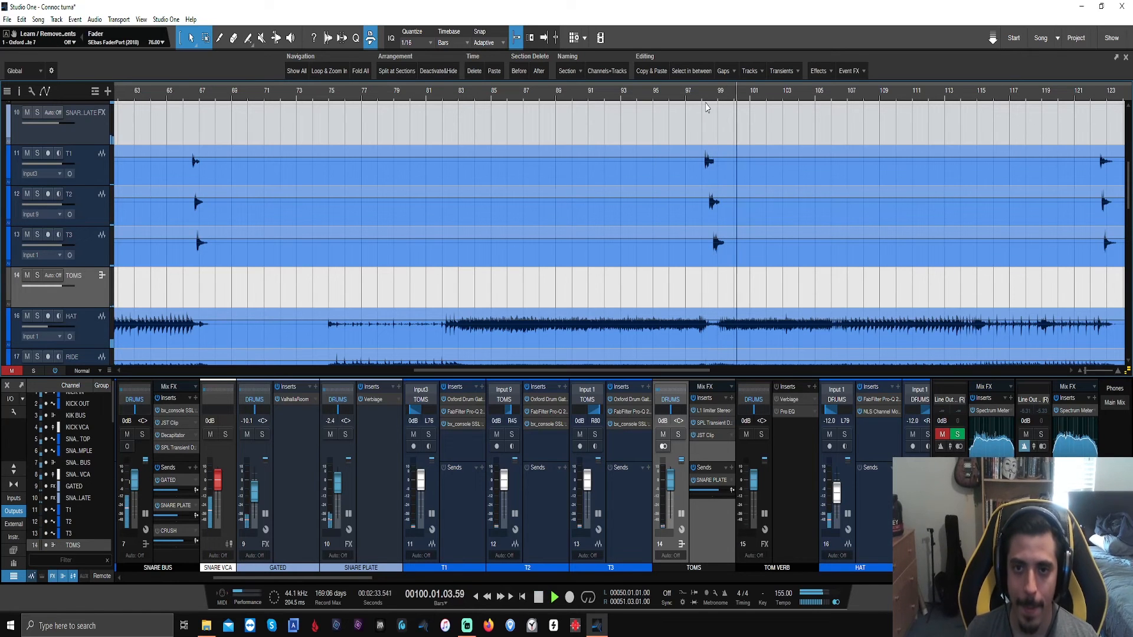
Step: Set and enable a loop from bar 3 to bar 69 and play the song from its start
scroll(703, 95, "down", 2)
scroll(704, 95, "down", 2)
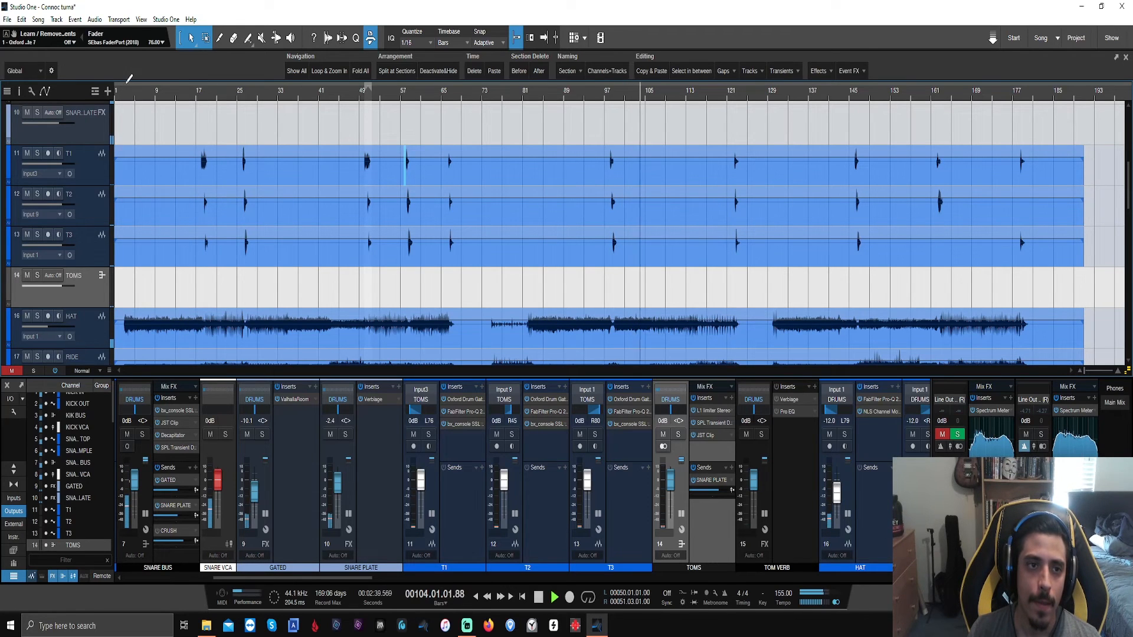
left_click_drag(162, 148, 462, 272)
key("space")
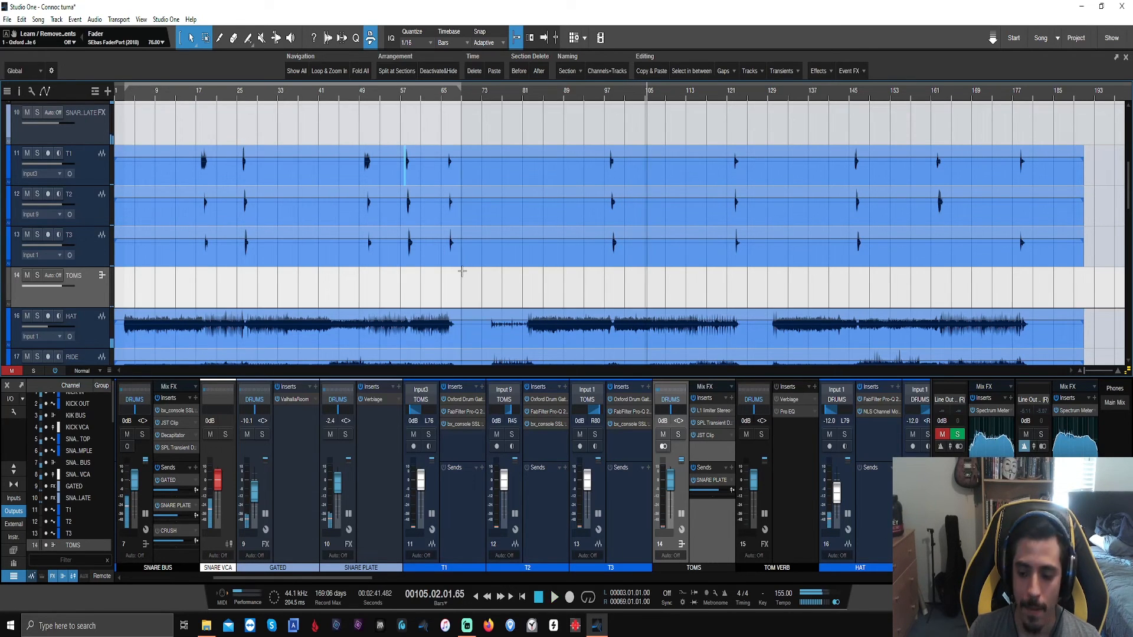
key("KP_Divide")
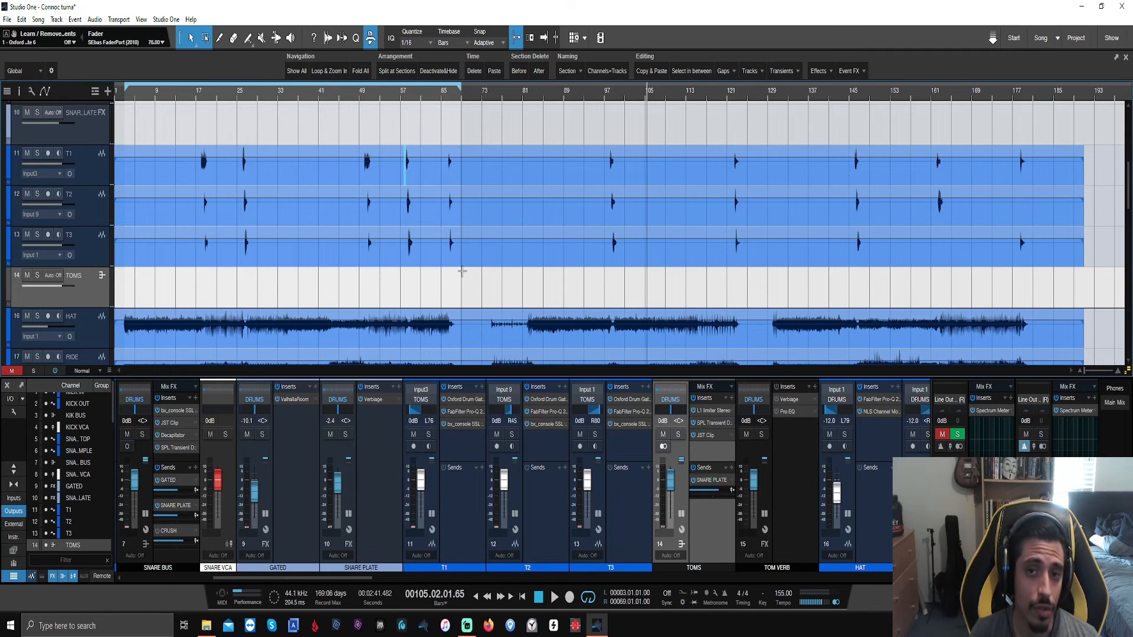
left_click(129, 94)
key("space")
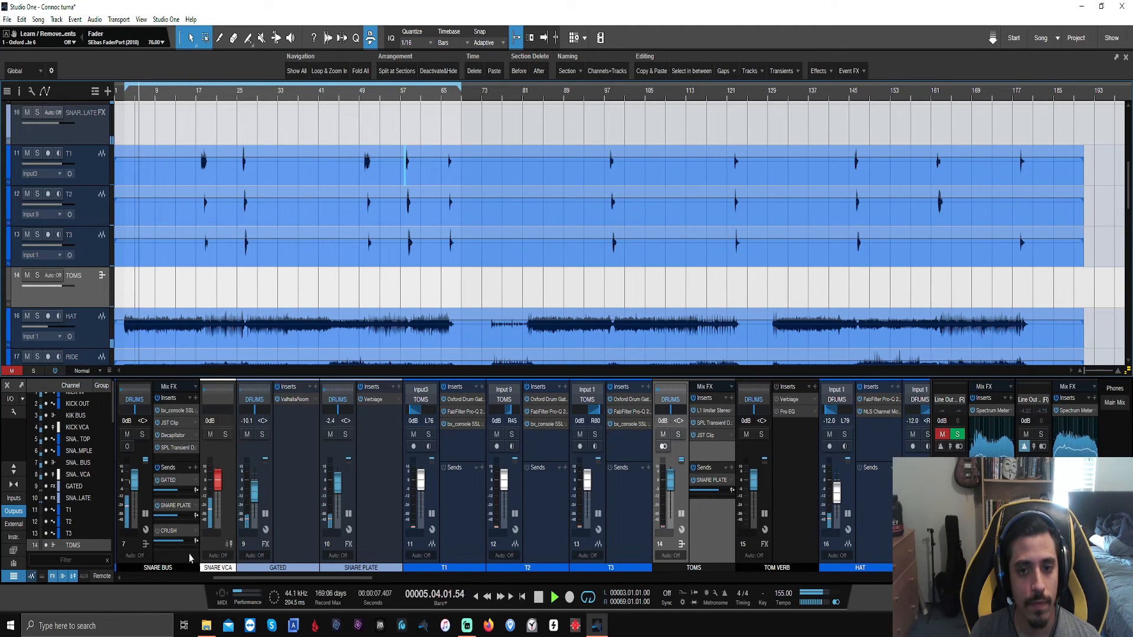
Step: Select the HAT through MONO ROOM channels in the mixer during playback
left_click_drag(241, 586, 380, 601)
left_click(166, 554)
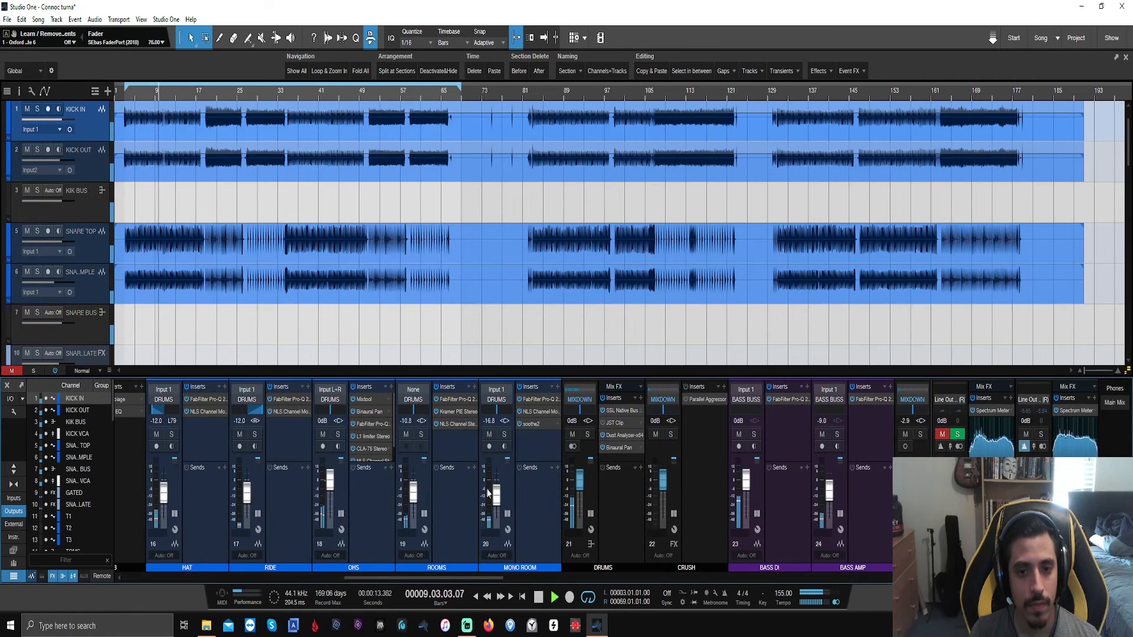
left_click(539, 446, "shift")
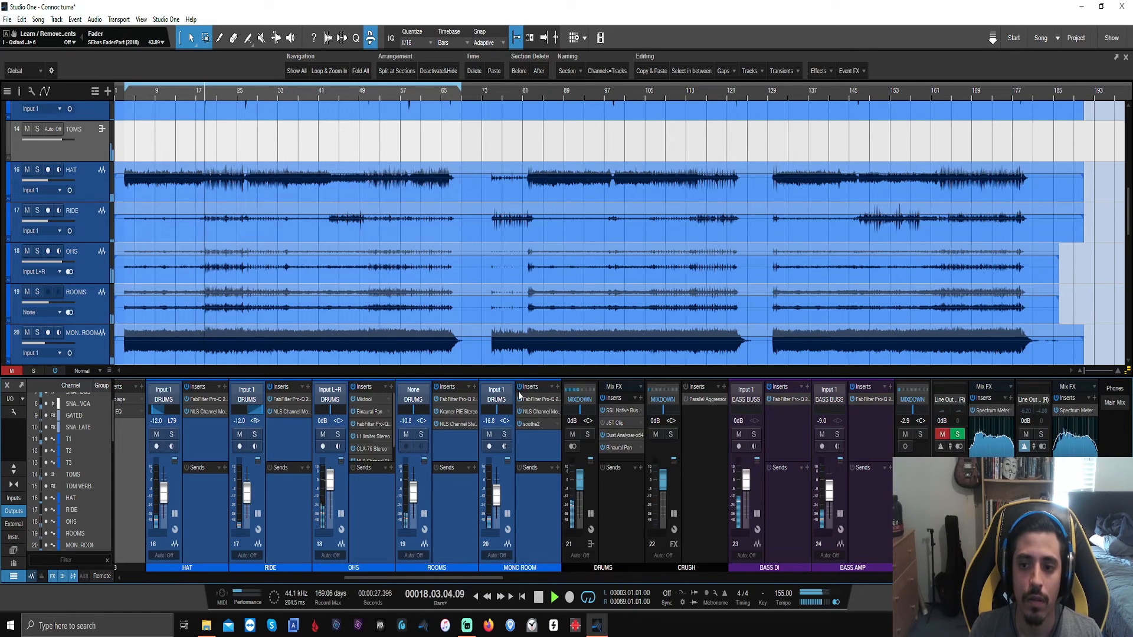
Step: Set the JST Clip drive on the TOMS bus to 3.3 dB, audition the tom fill at bar 26 and close the plug-in
left_click_drag(523, 578, 407, 579)
left_click(528, 435)
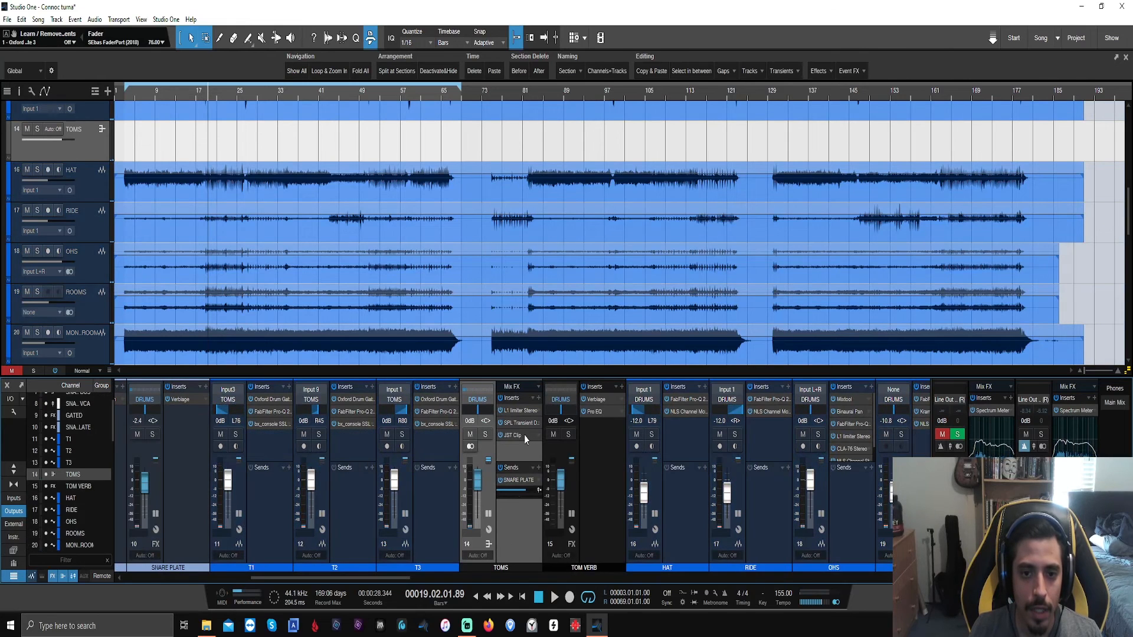
left_click(524, 435)
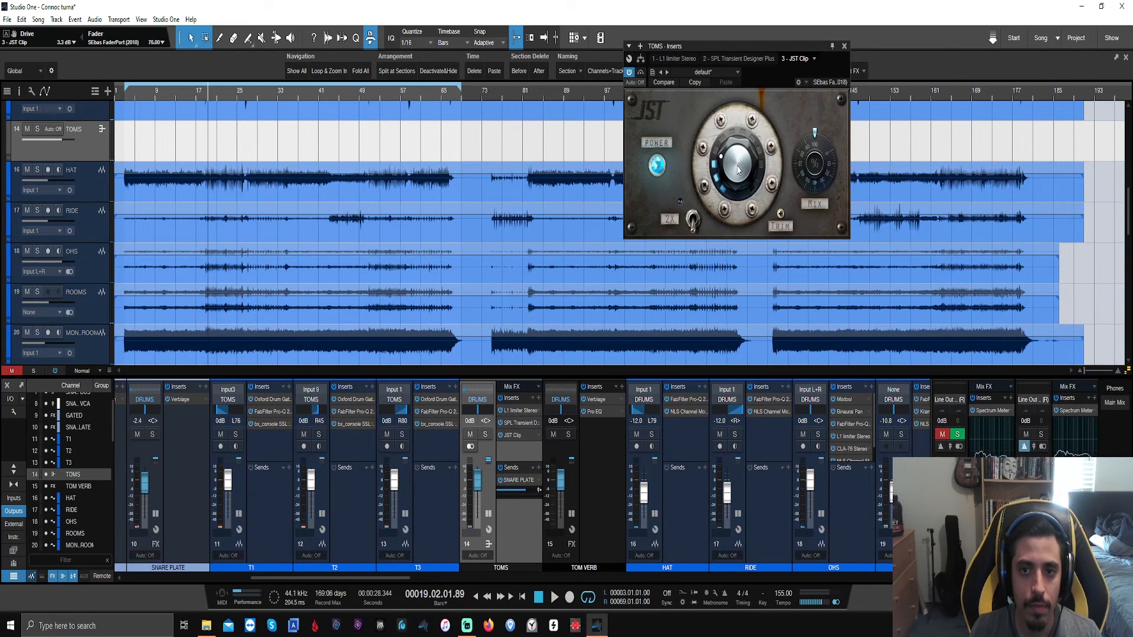
scroll(289, 171, "up", 4)
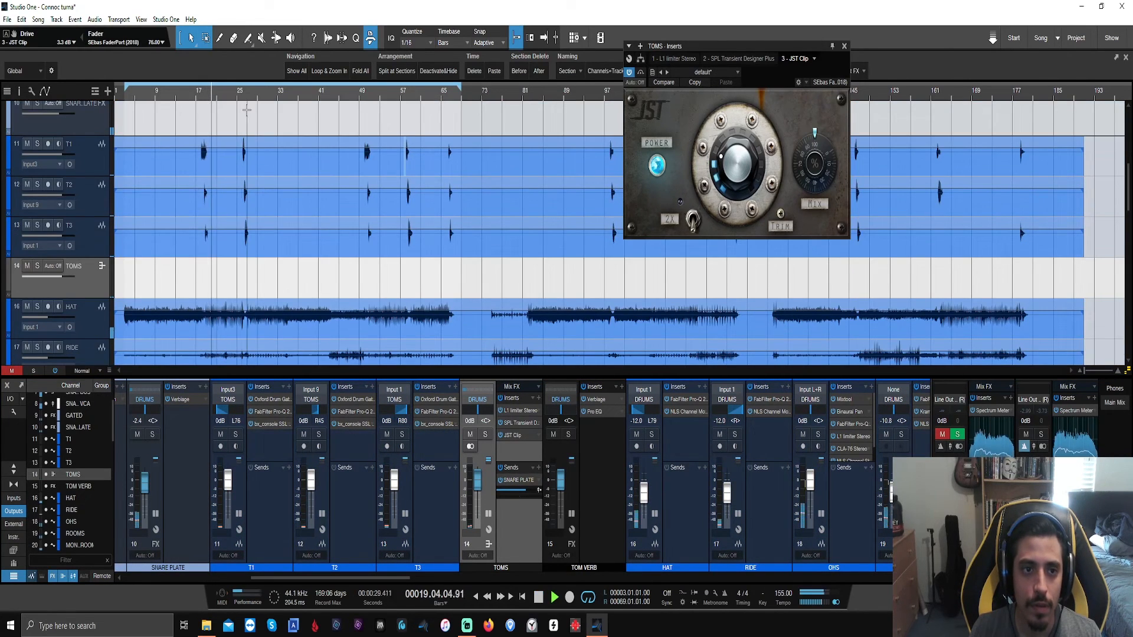
left_click(238, 96)
scroll(242, 97, "up", 8)
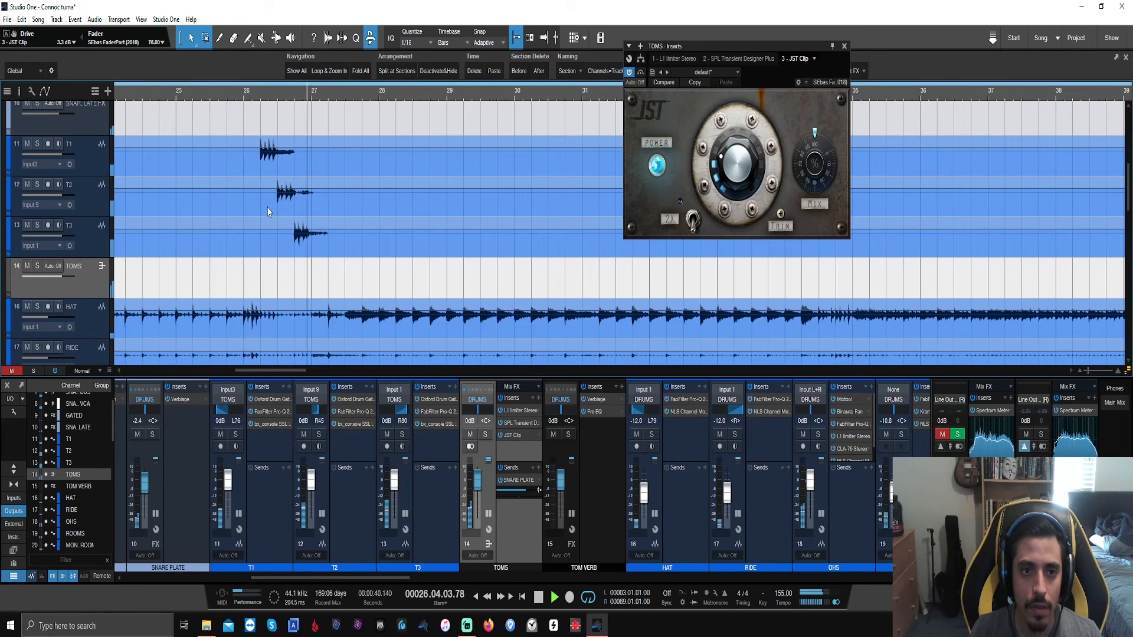
key("space")
left_click(845, 46)
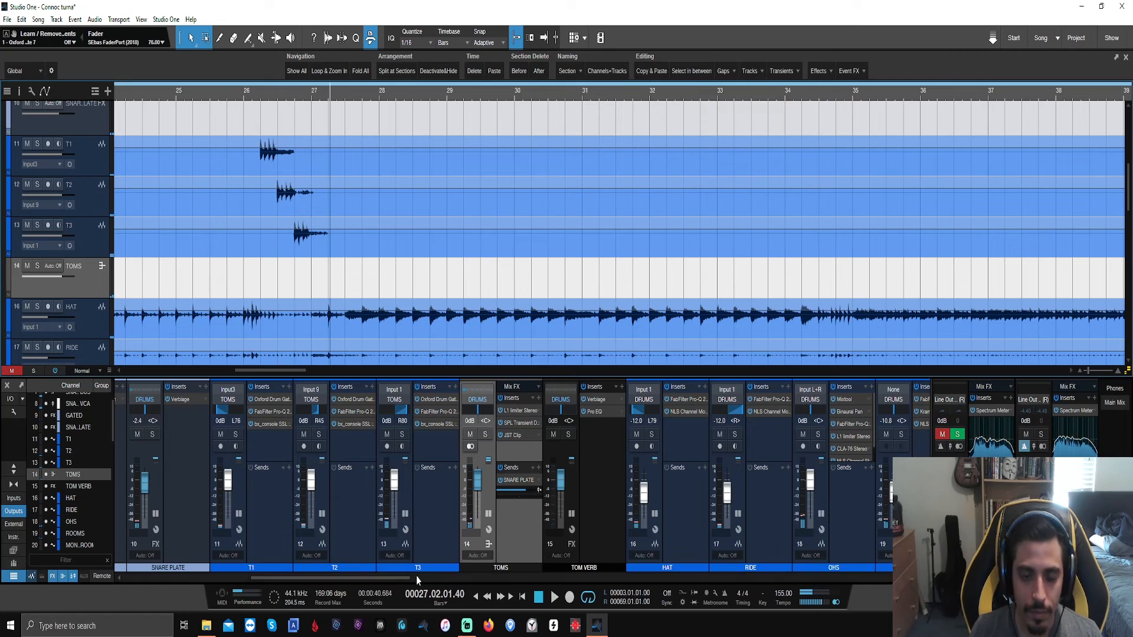
Step: Select the HAT channel, set the loop from about bar 27 to bar 34 over its hi-hat passage and start playback
left_click_drag(356, 579, 432, 578)
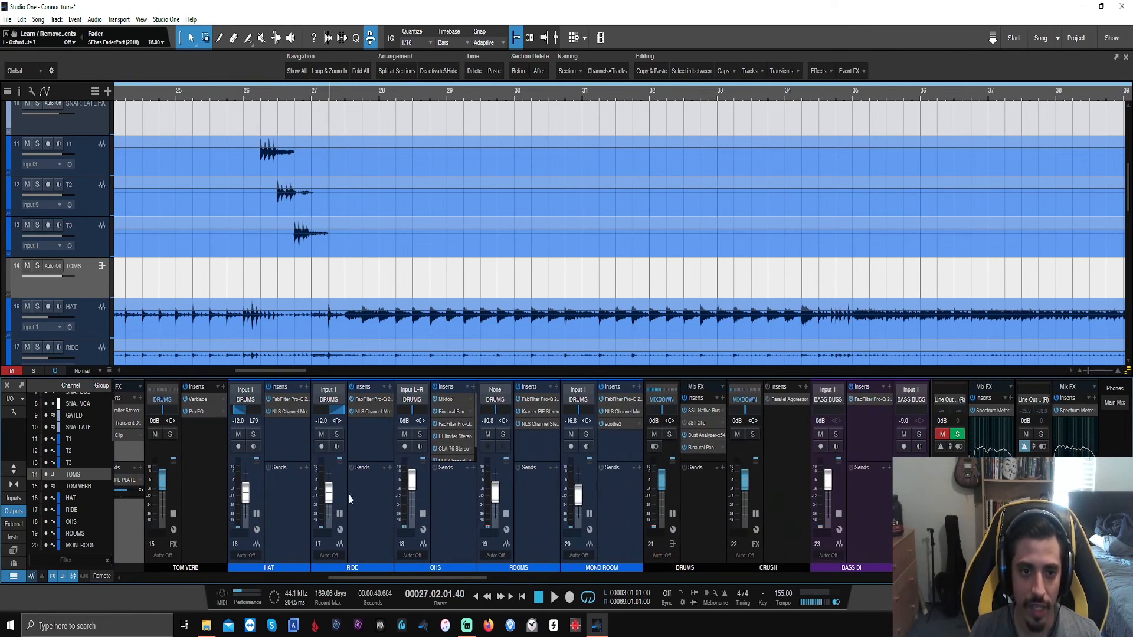
left_click(290, 527)
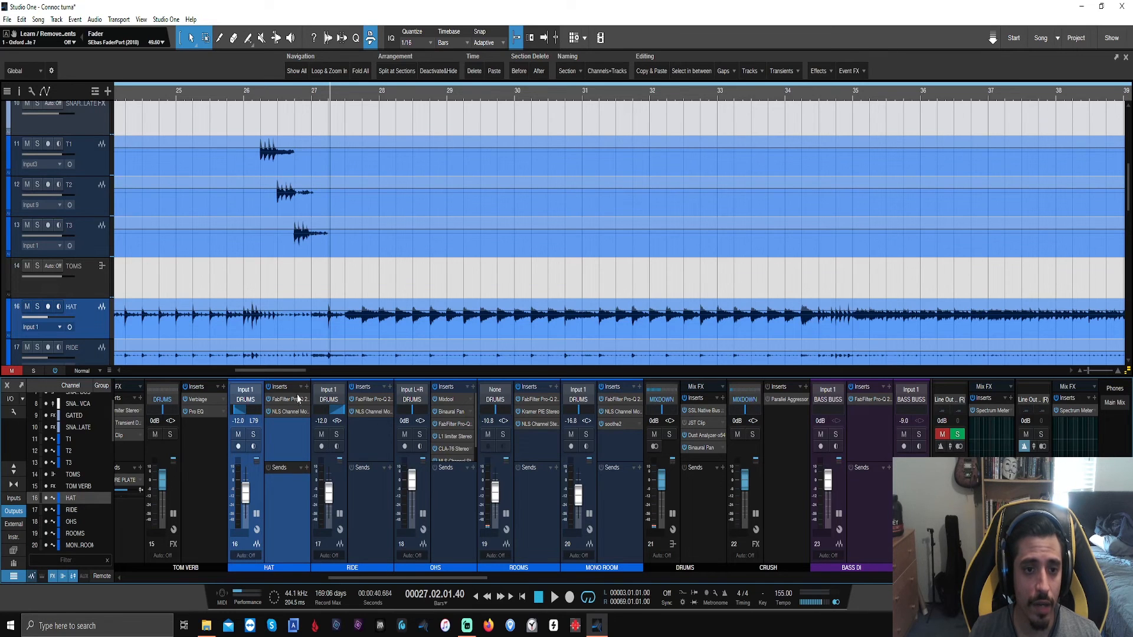
scroll(317, 290, "down", 1)
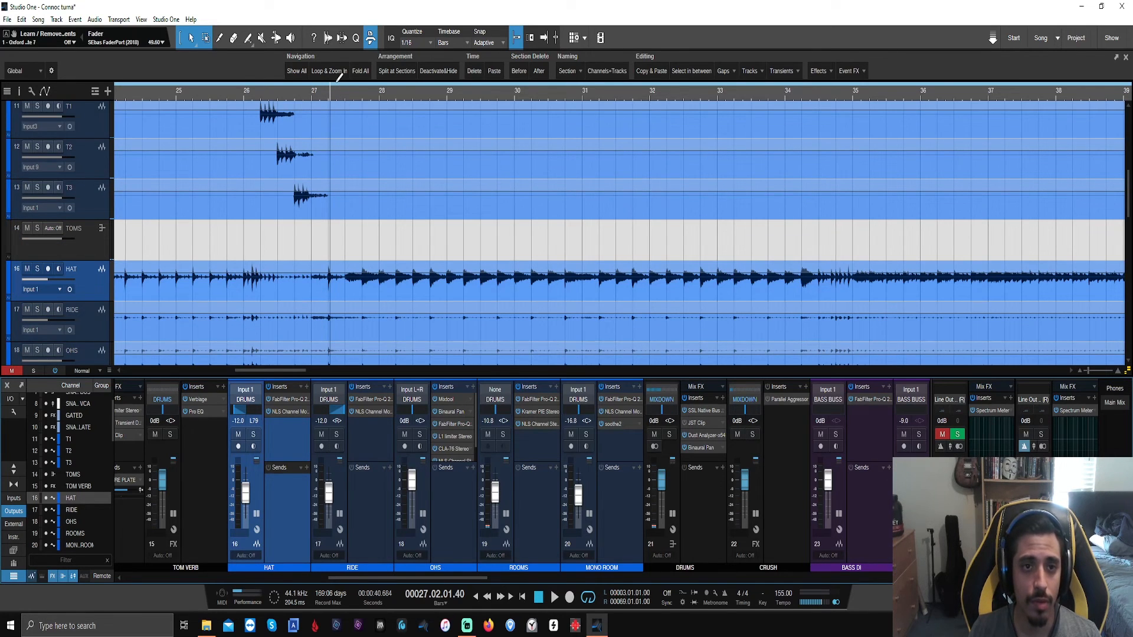
left_click_drag(340, 78, 824, 258)
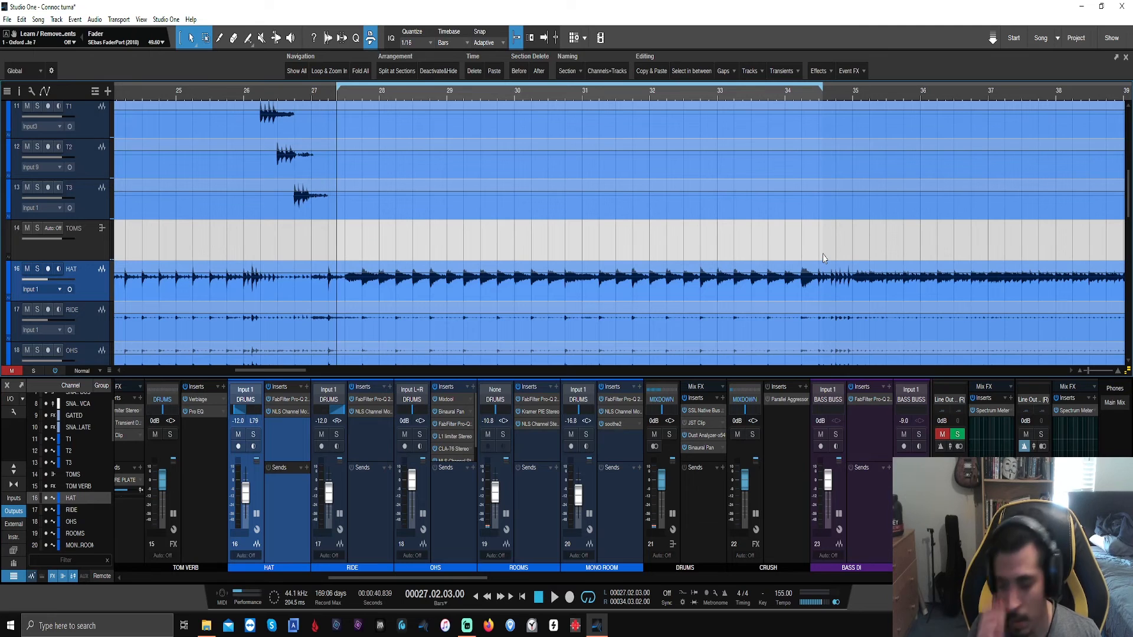
key("space")
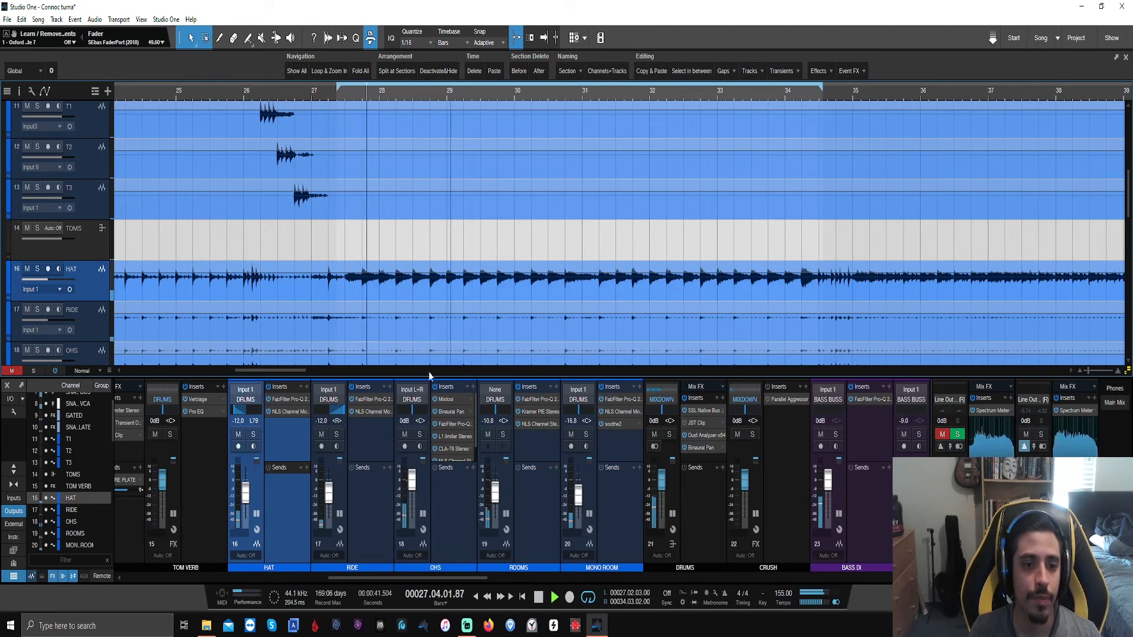
Step: Solo the HAT channel and open its FabFilter Pro-Q 2 during playback
left_click(238, 435)
left_click(238, 435)
left_click(253, 435)
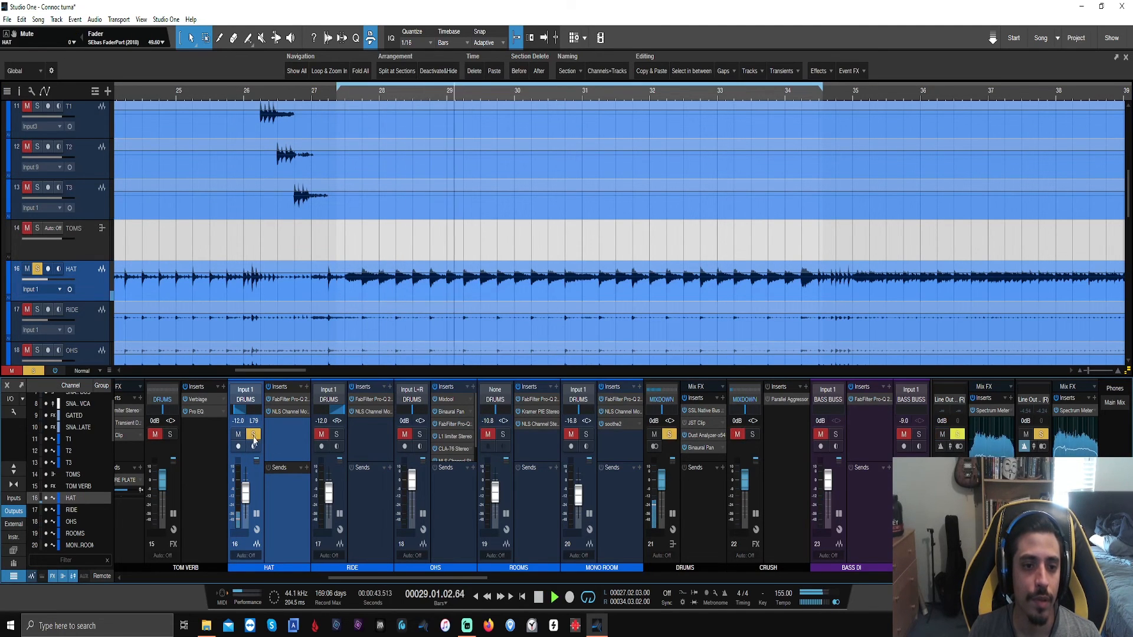
left_click(286, 401)
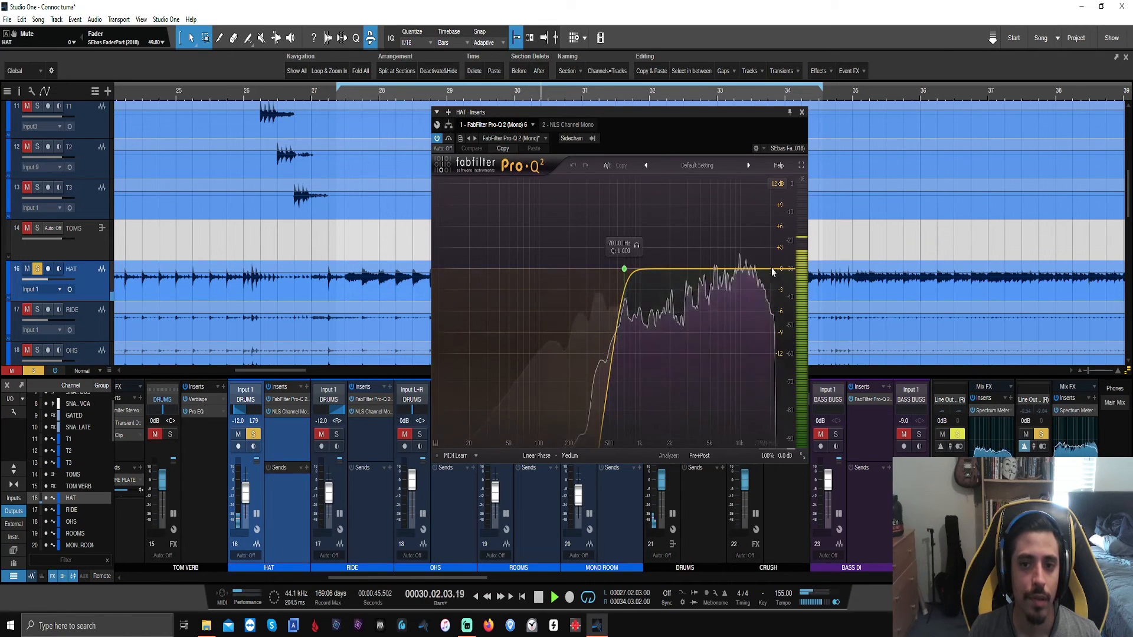
left_click_drag(786, 271, 792, 277)
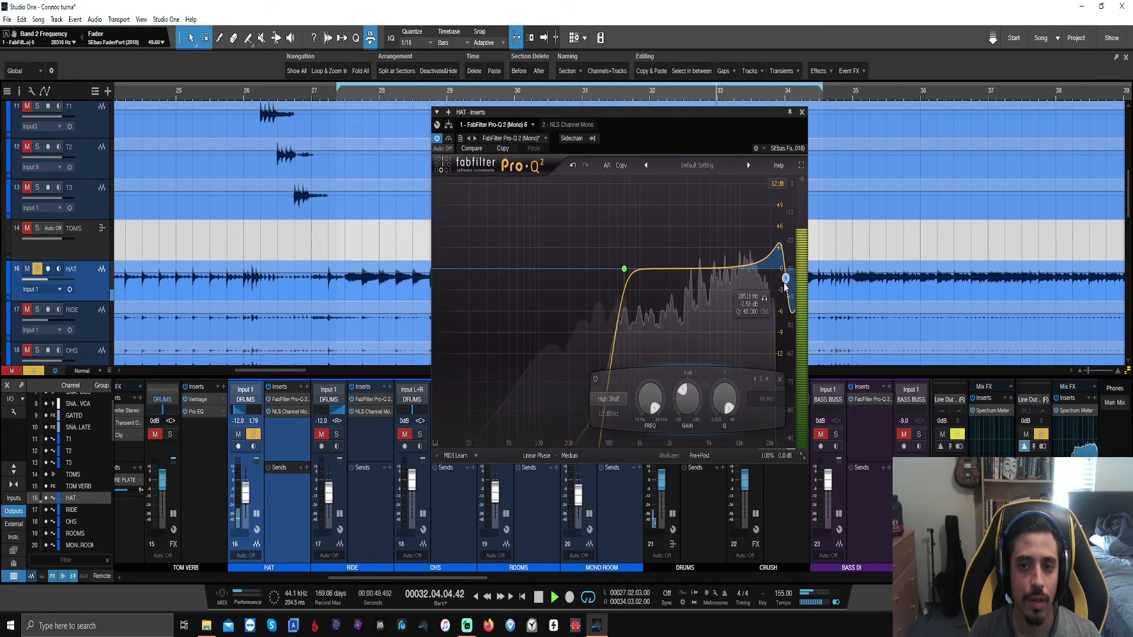
right_click(786, 279)
mouse_move(808, 298)
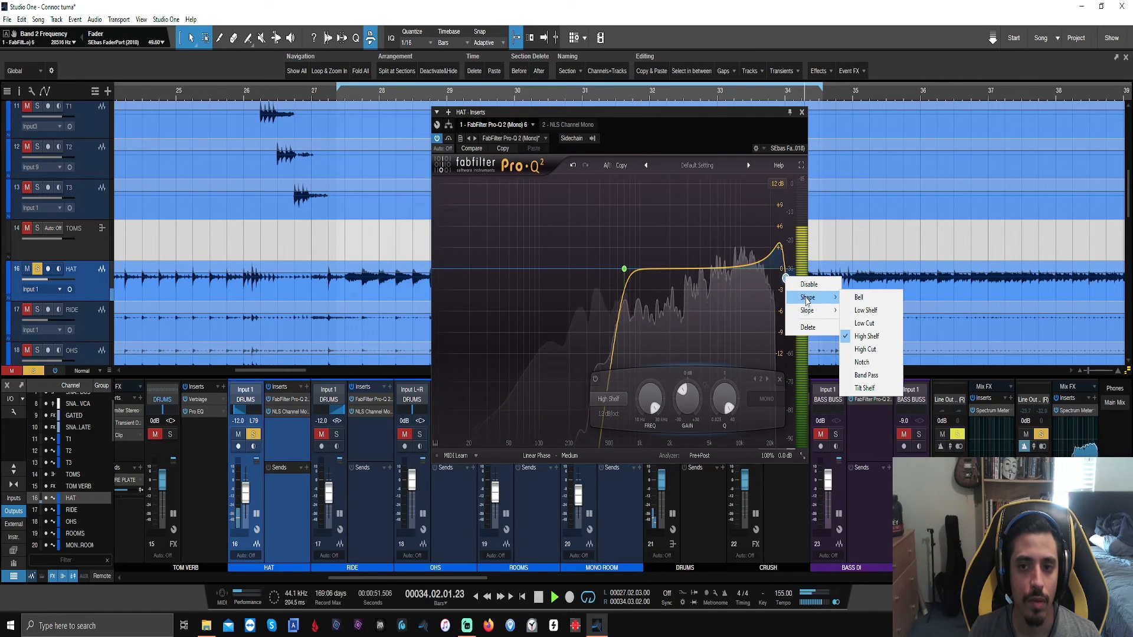
left_click(864, 324)
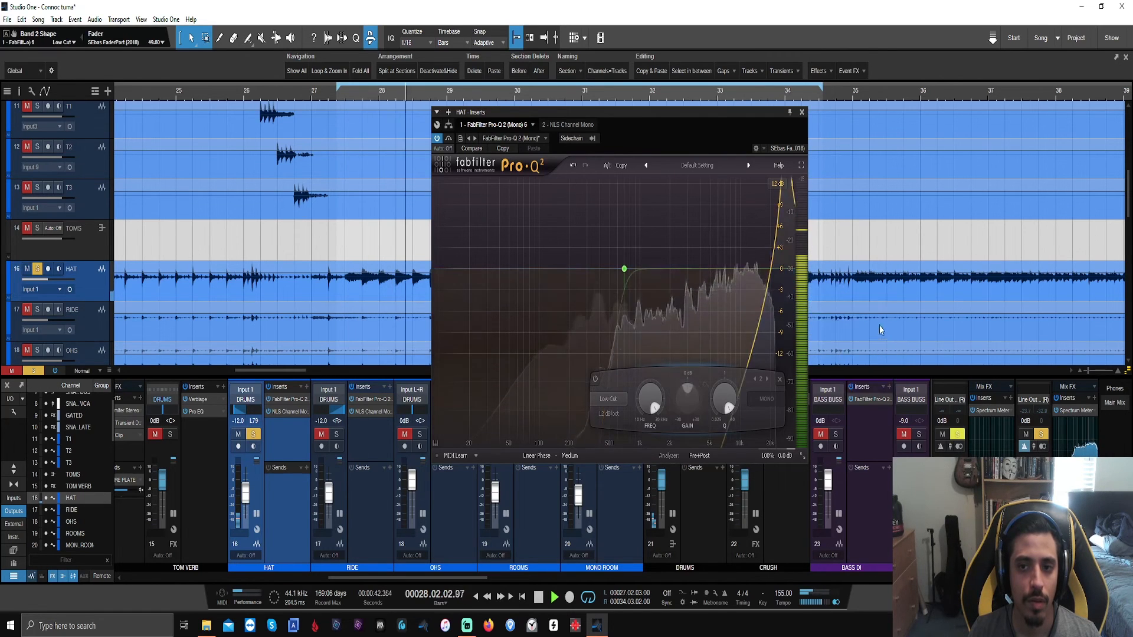
right_click(788, 291)
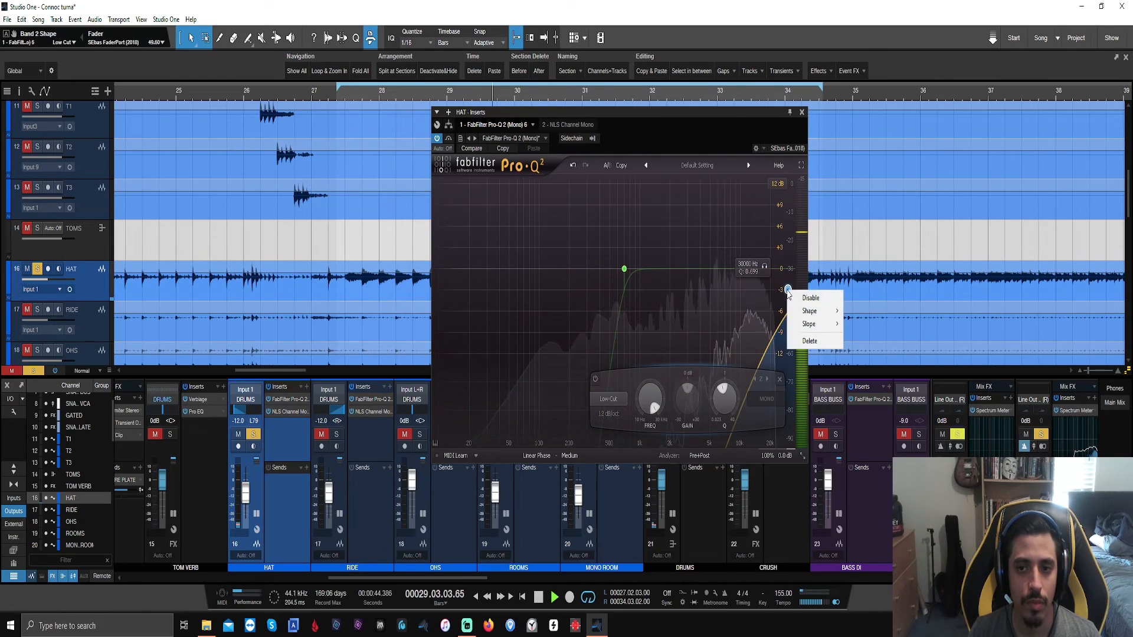
left_click(808, 341)
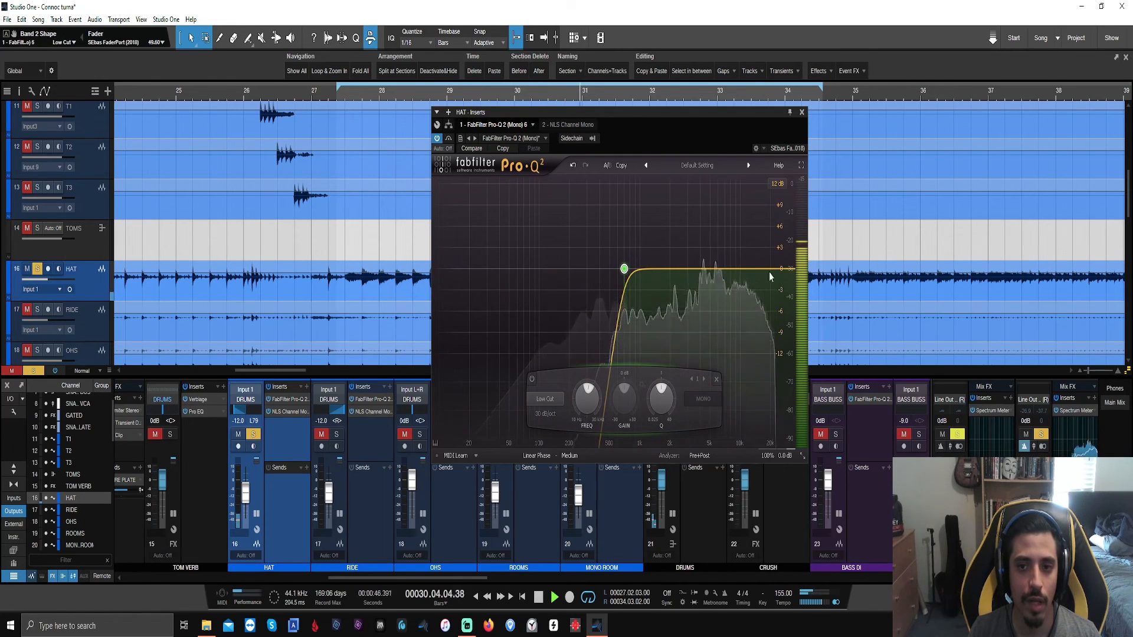
Step: Add a boosted bell band at about 5.2 kHz to the HAT EQ, narrow its Q and set its slope to 36 dB/oct
left_click_drag(758, 269, 712, 236)
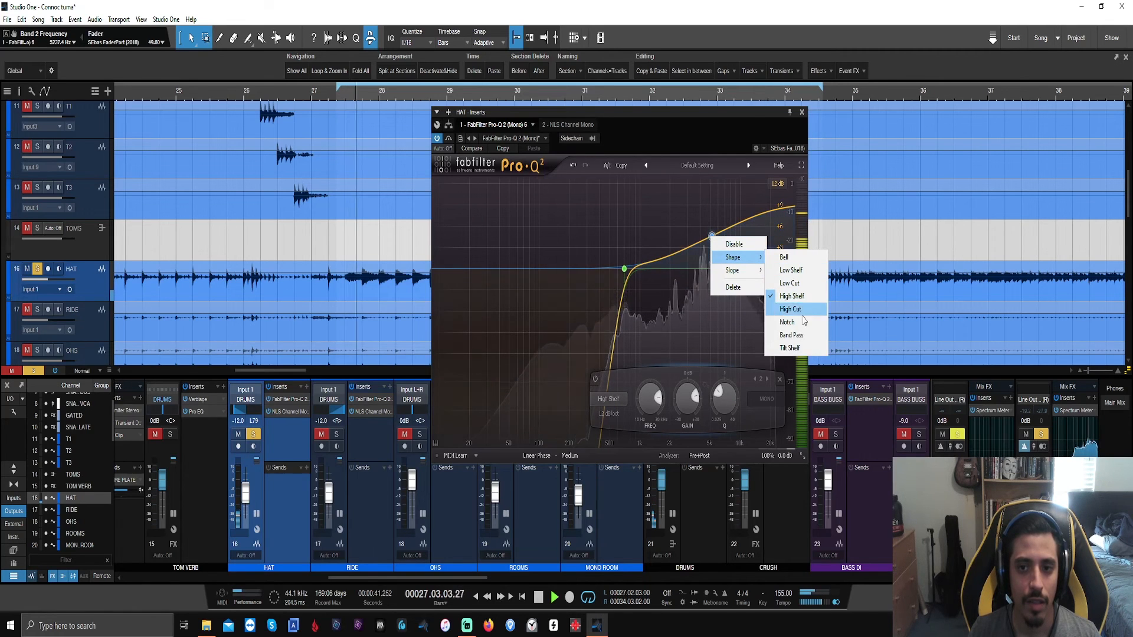
left_click(785, 258)
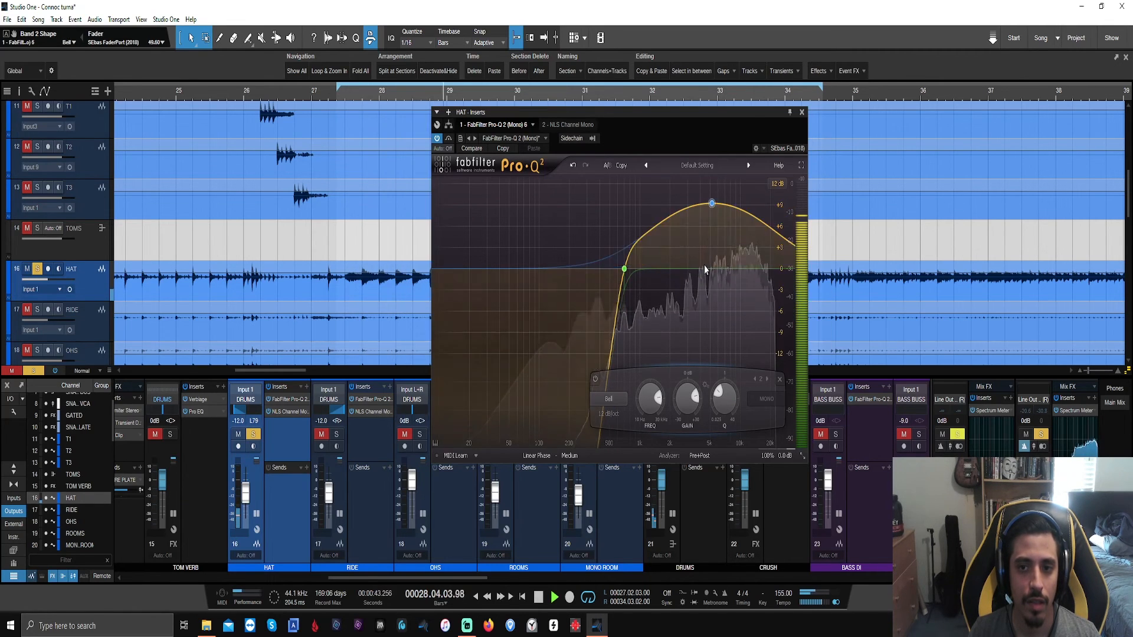
scroll(711, 209, "up", 8)
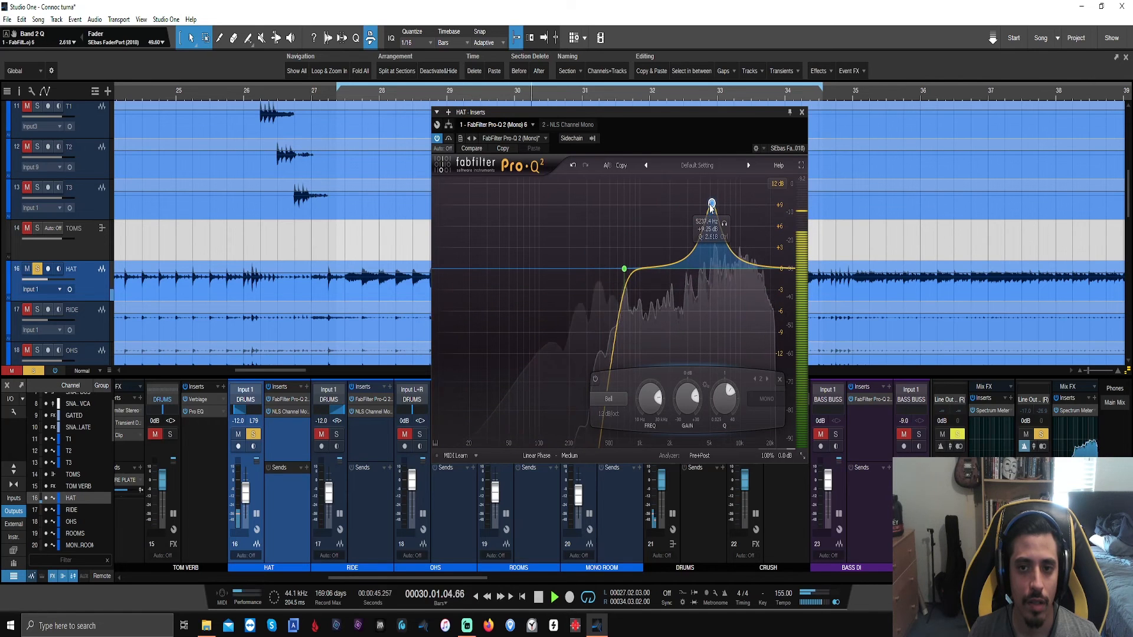
right_click(711, 205)
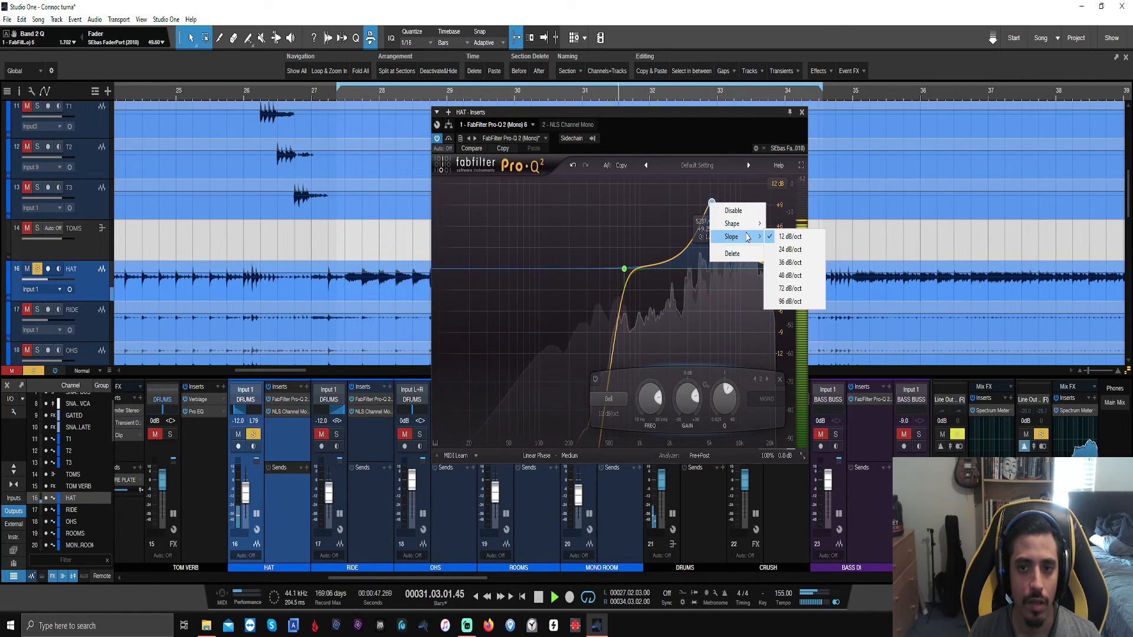
left_click(788, 263)
Step: Turn the bell into a cut of about 2.3 dB near 5.9 kHz, add a slight high-shelf cut near 10.6 kHz, and compare the bell bypassed
left_click_drag(713, 209, 745, 286)
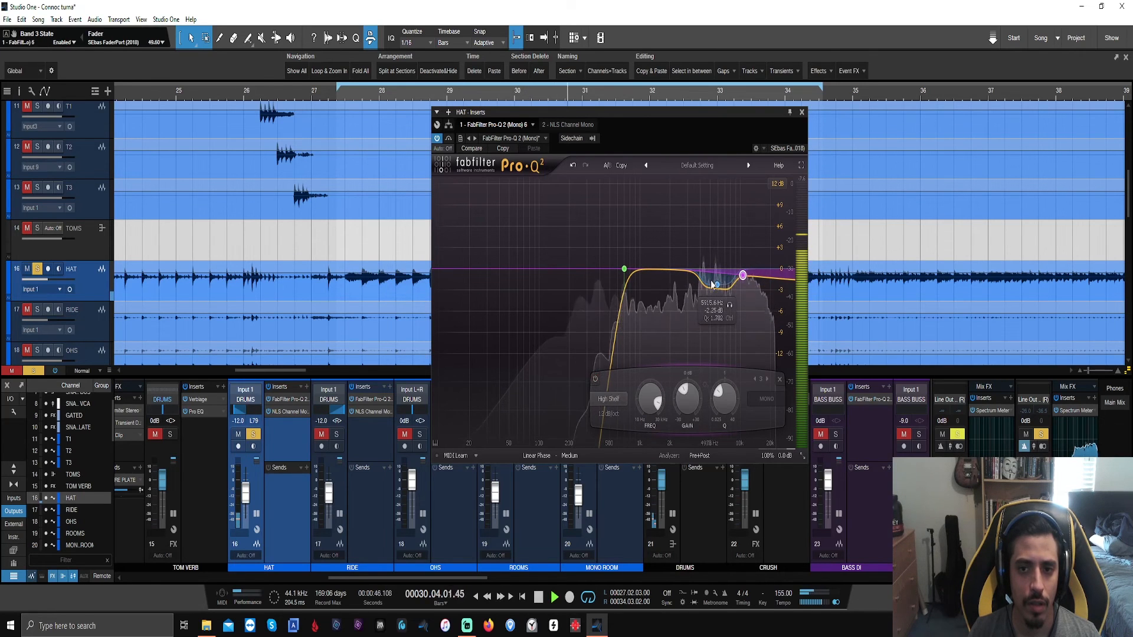
left_click(596, 380)
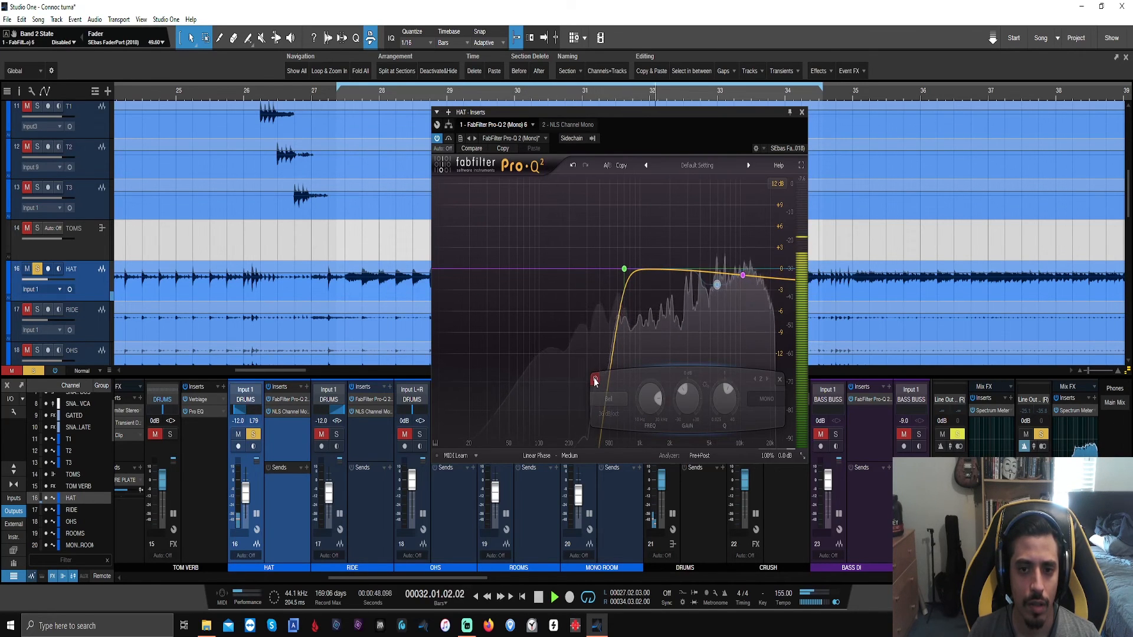
left_click(595, 381)
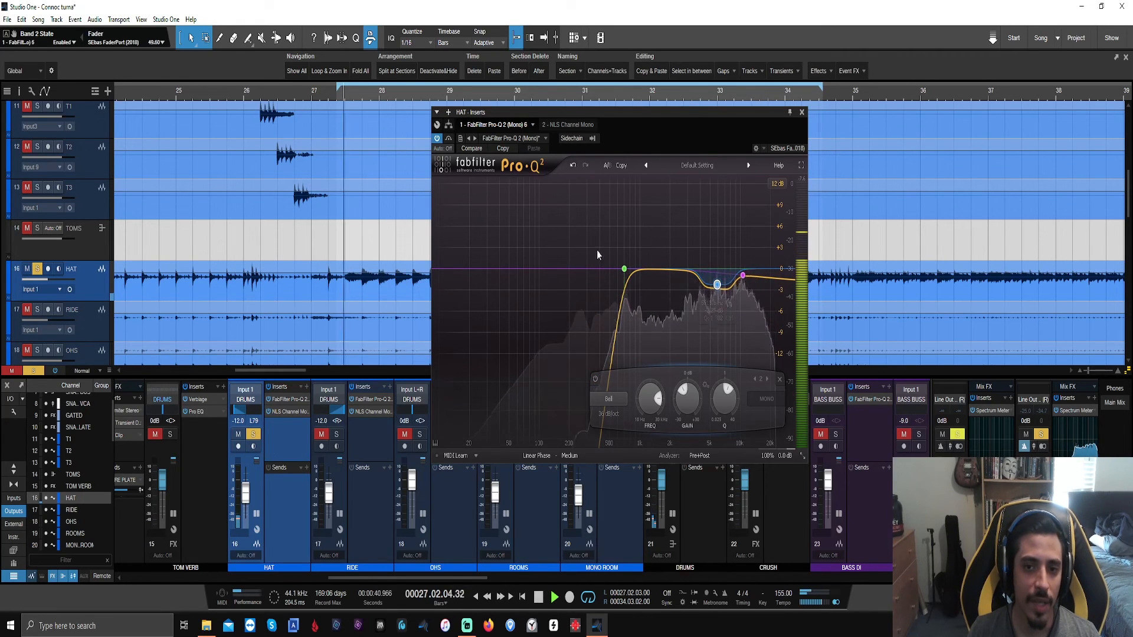
Step: Add a wide bell cut of about 3.2 dB near 1.1 kHz to the HAT EQ and stop playback
left_click_drag(643, 255, 647, 303)
scroll(647, 206, "down", 5)
scroll(647, 214, "up", 3)
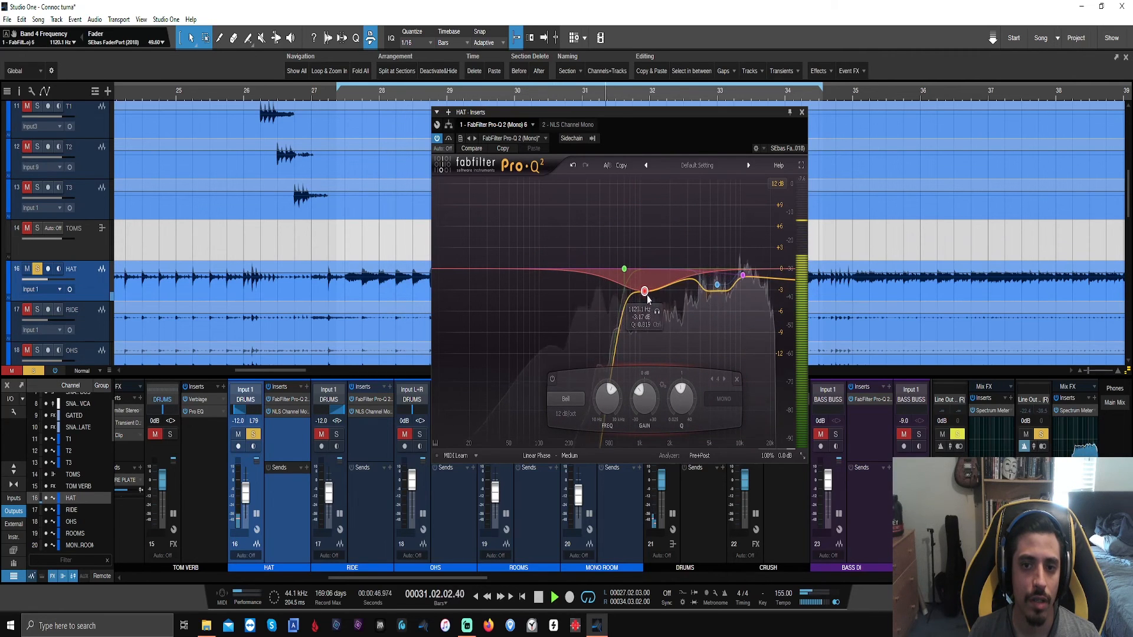
key("space")
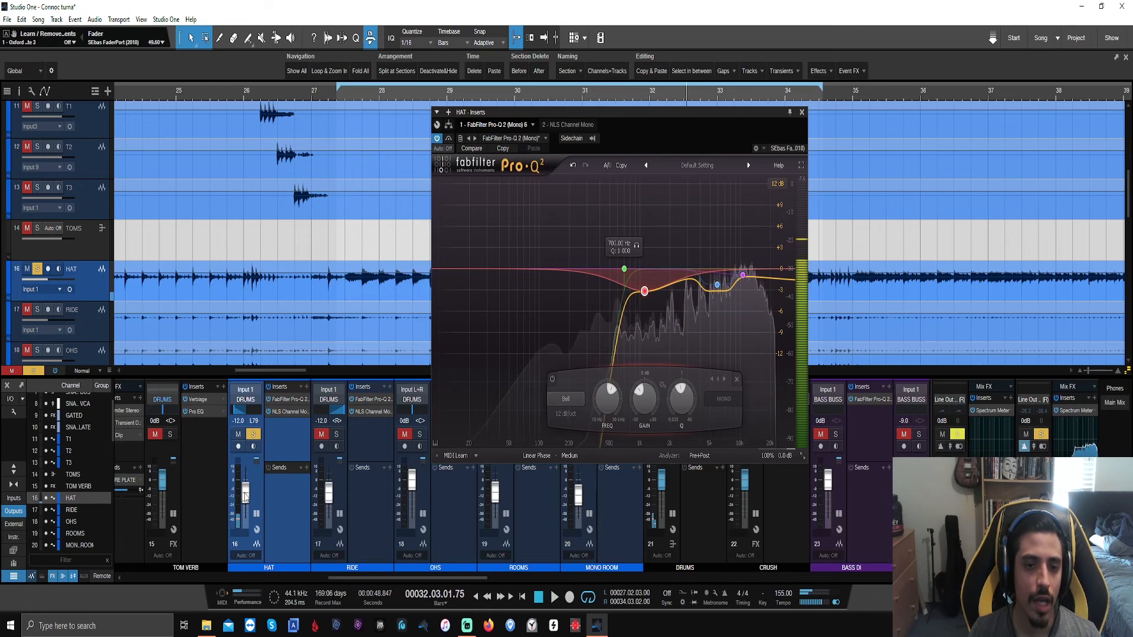
Step: Check the HAT channel's NLS Channel plug-in, return to its Pro-Q 2 and audition the loop from about bar 27
left_click(288, 412)
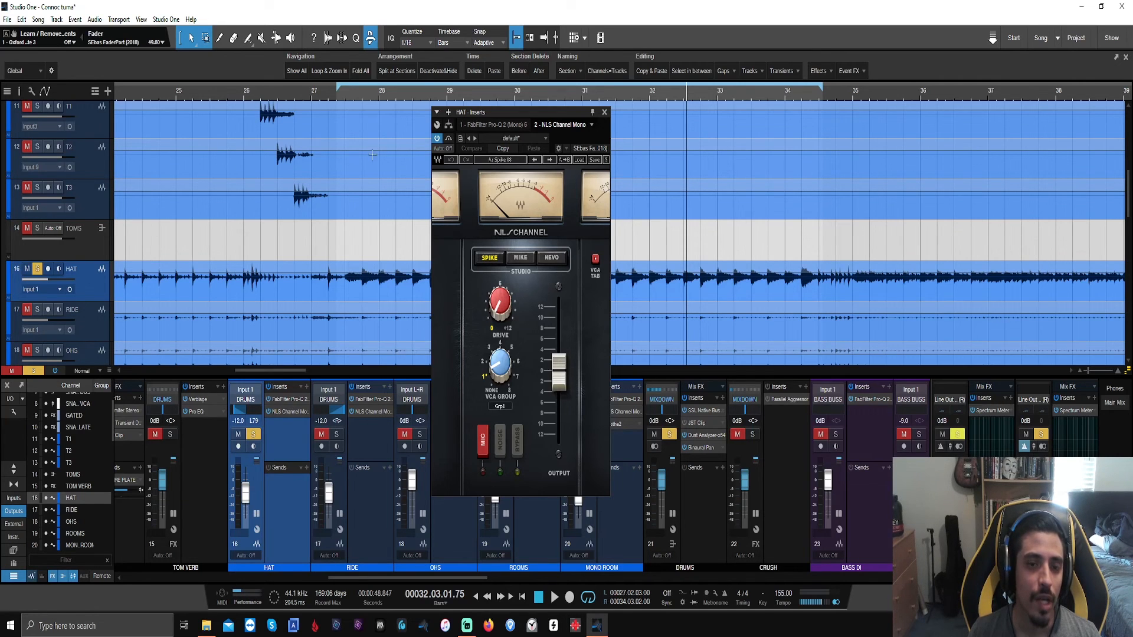
left_click(286, 404)
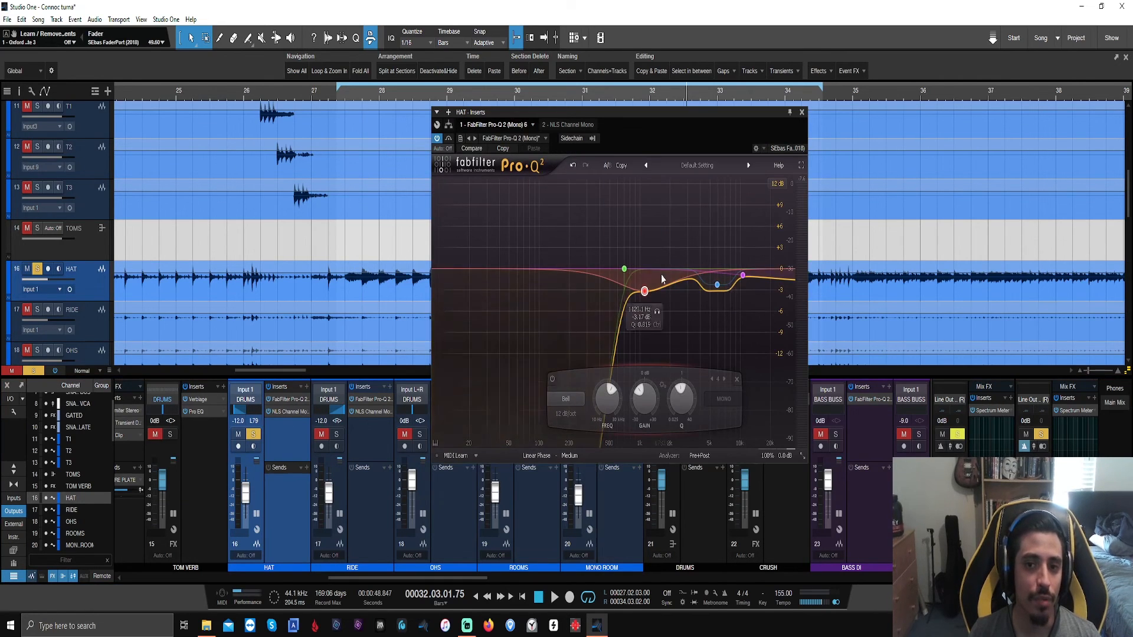
left_click(333, 96)
key("space")
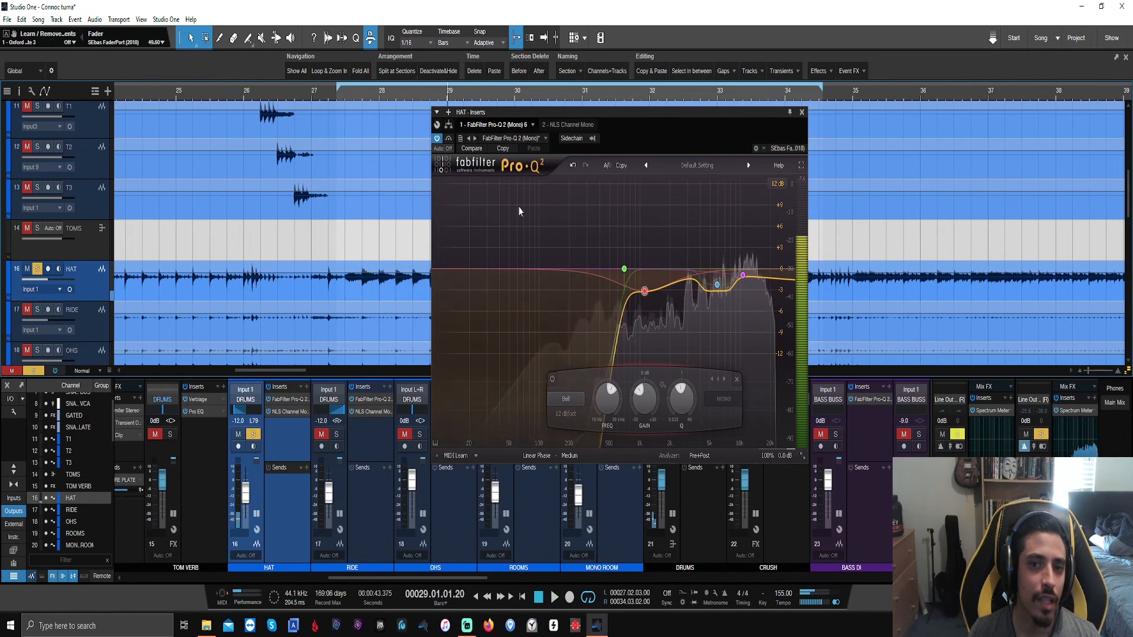
Step: Add a narrow bell cut at about 3.7 kHz to the HAT EQ during playback, compare it bypassed and close the plug-in
key("space")
left_click_drag(678, 283, 698, 161)
key("space")
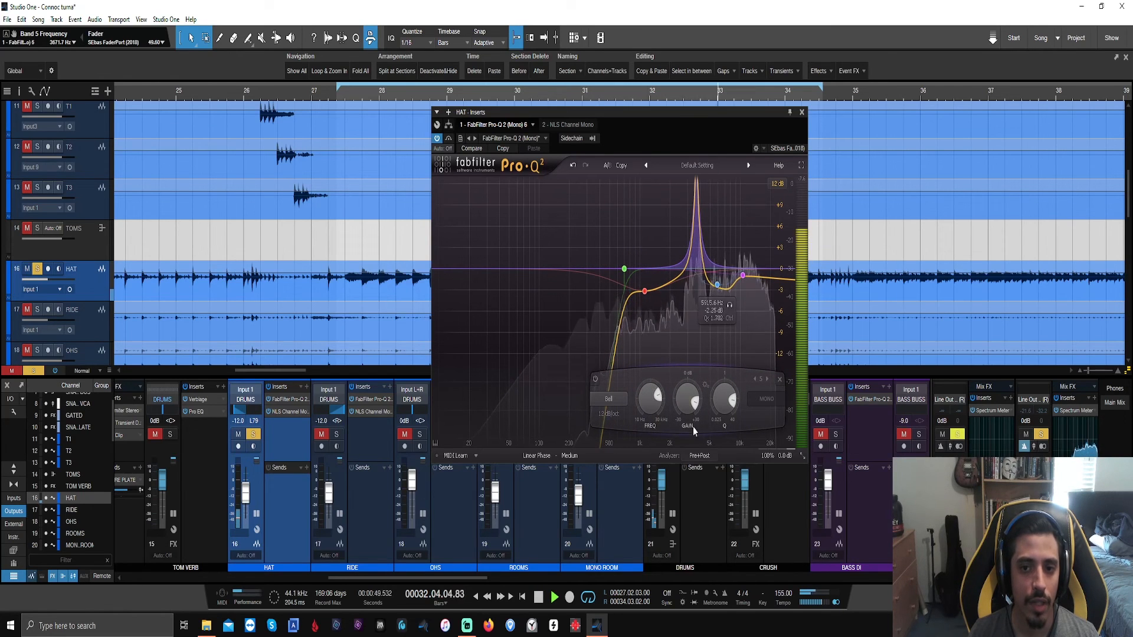
left_click_drag(683, 396, 681, 409)
left_click_drag(681, 469, 681, 480)
left_click(596, 379)
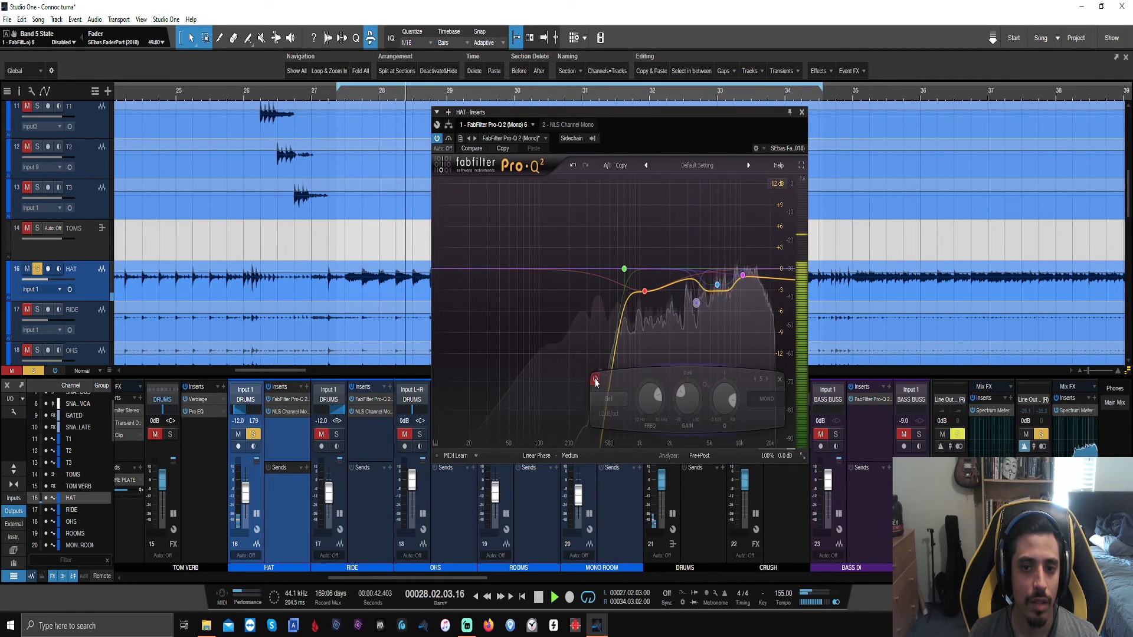
left_click(596, 380)
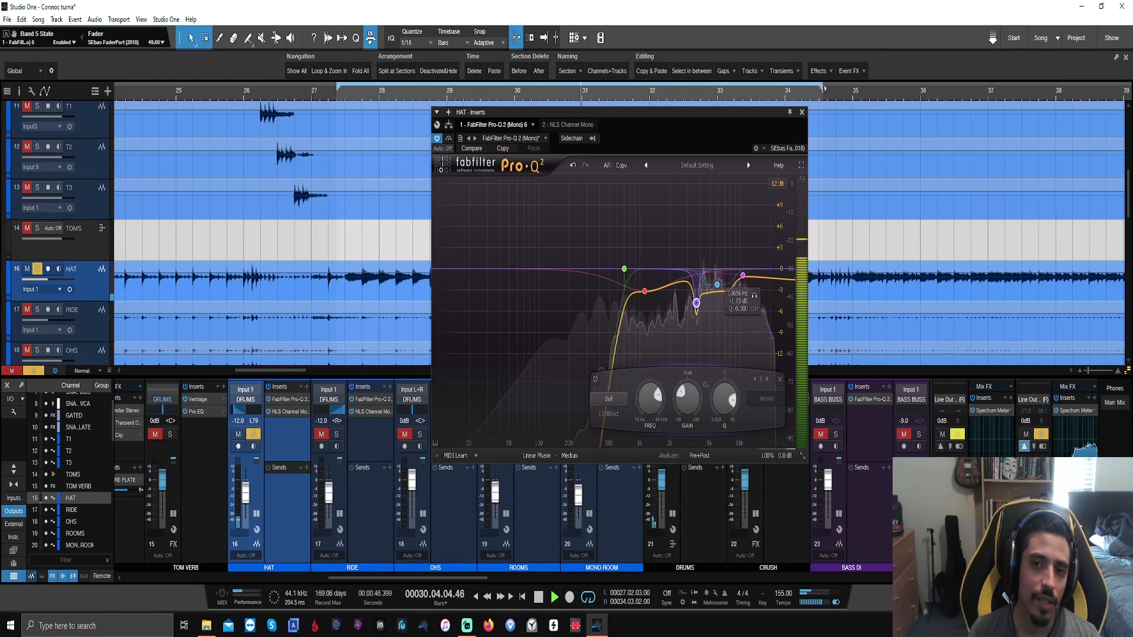
left_click(801, 112)
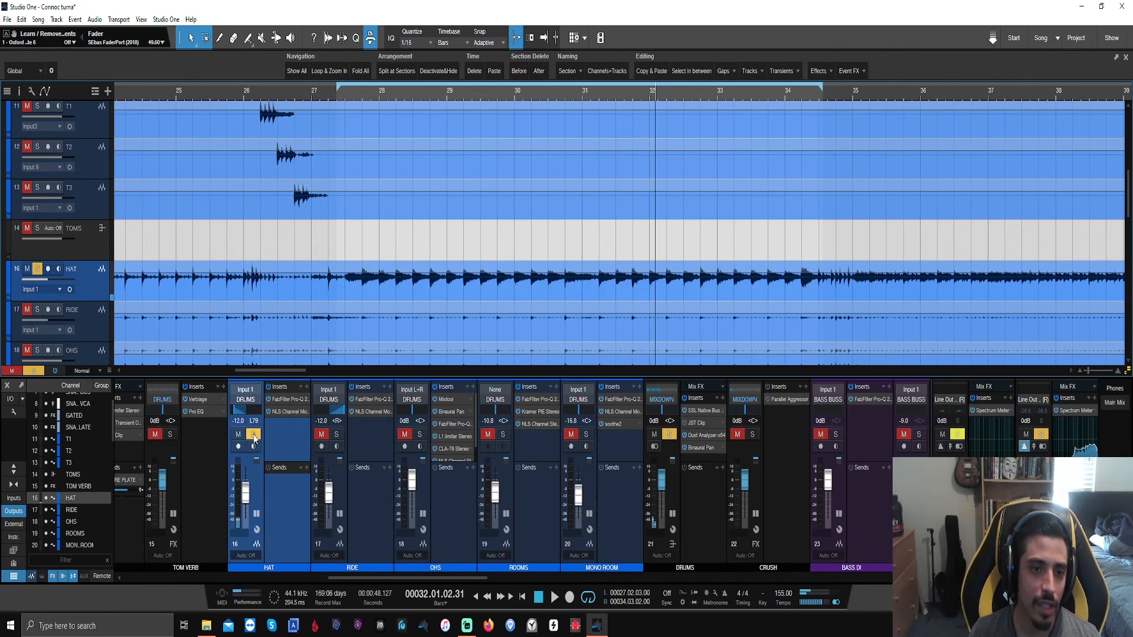
Step: Unsolo the HAT channel, solo the RIDE channel and open its FabFilter Pro-Q 2 for a short audition
key("s")
left_click(337, 435)
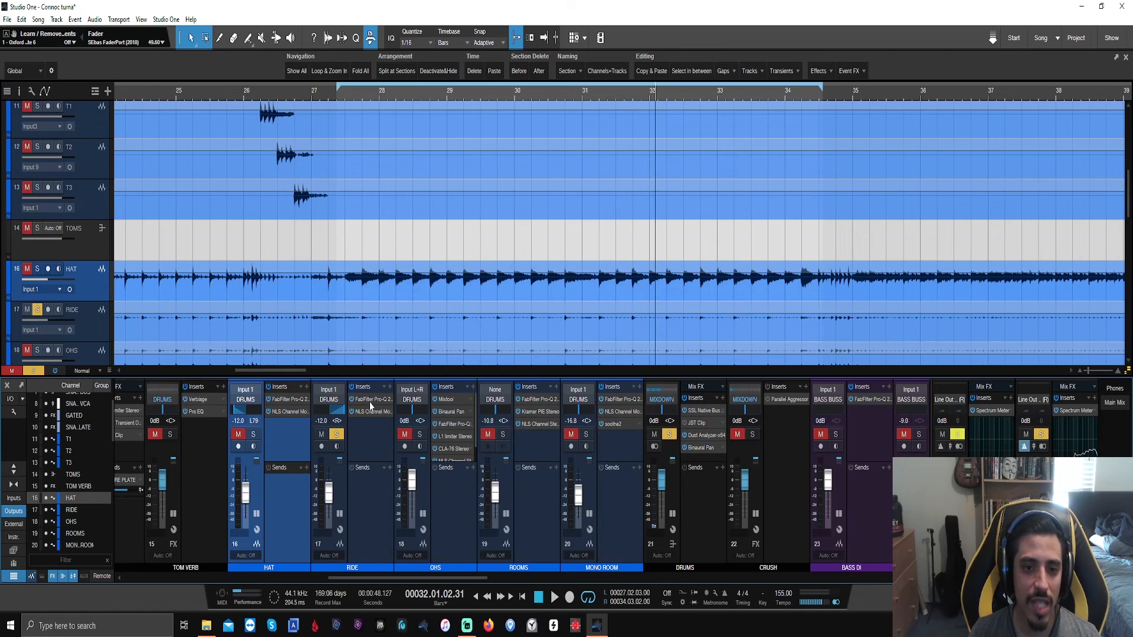
left_click(370, 400)
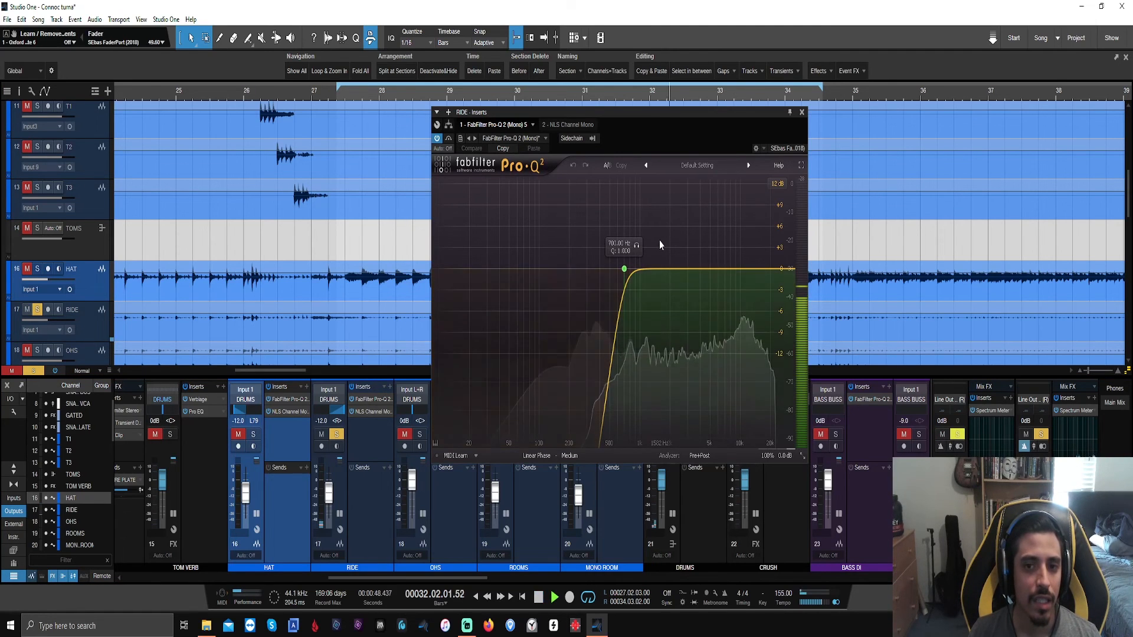
key("space")
Step: Close the RIDE EQ, set the loop from bar 43 to bar 50 over the ride passage and play from its start
scroll(338, 236, "down", 4)
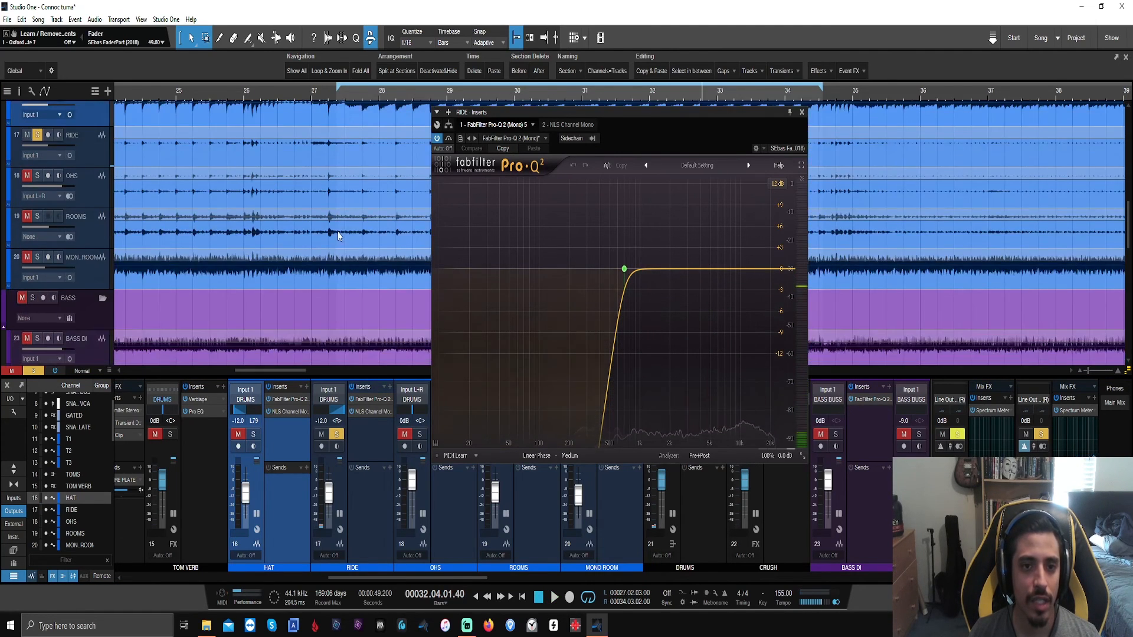
scroll(312, 236, "up", 2)
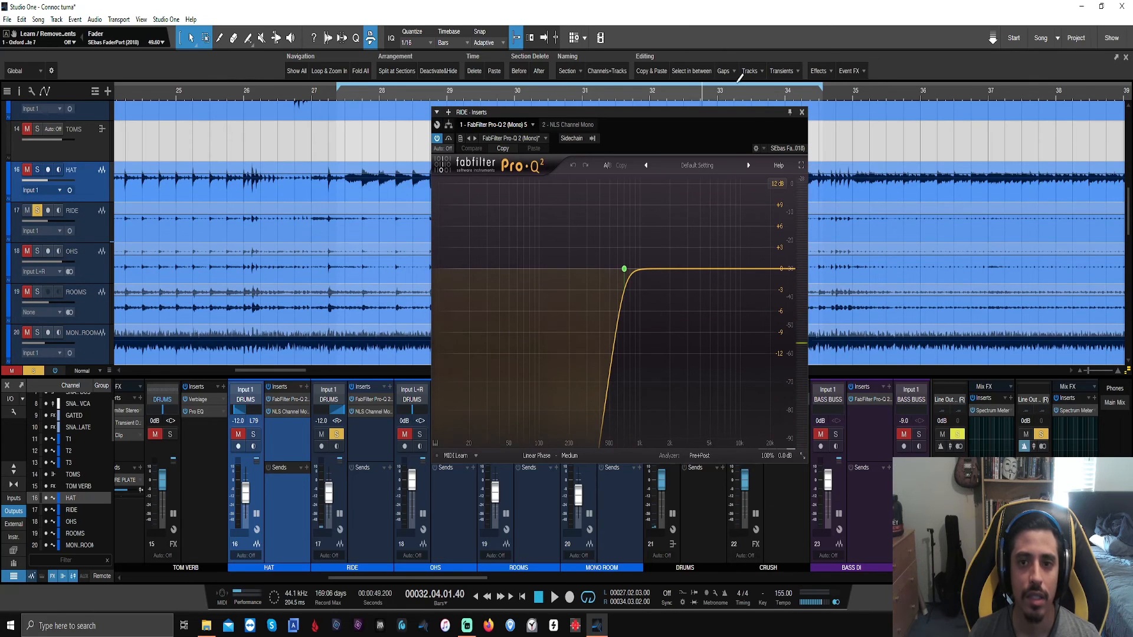
scroll(736, 92, "down", 6)
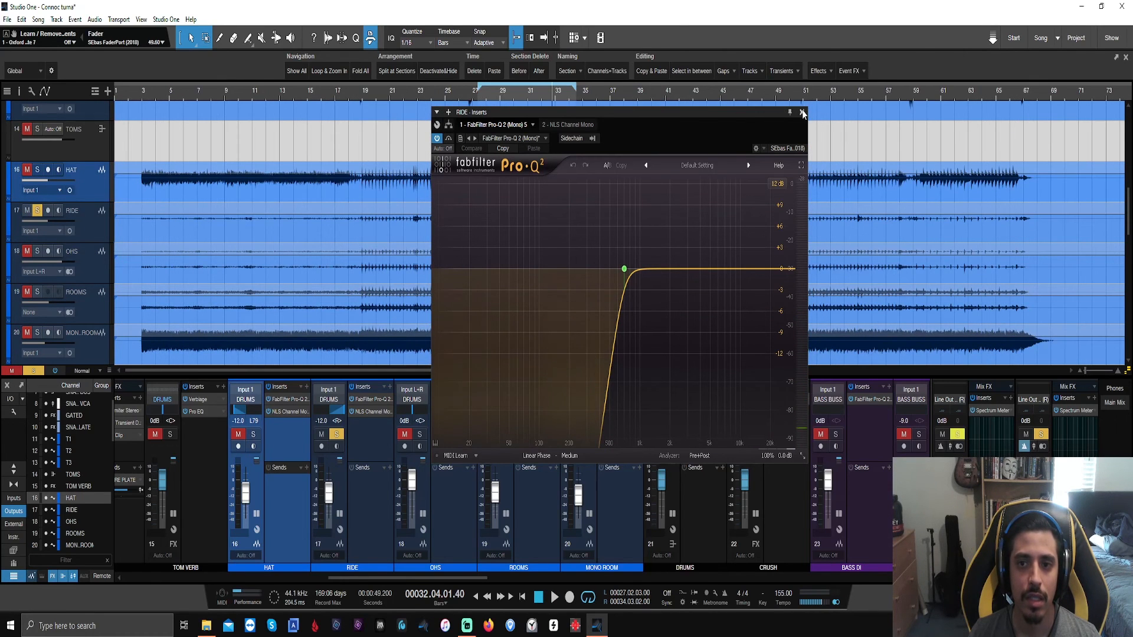
left_click(802, 112)
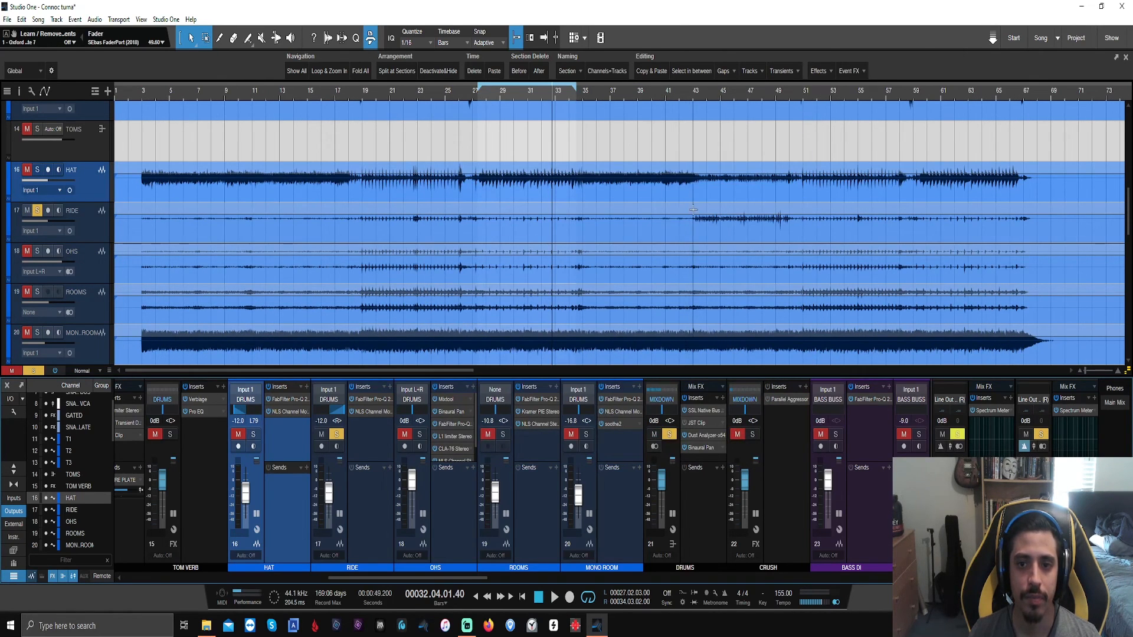
left_click_drag(693, 209, 792, 238)
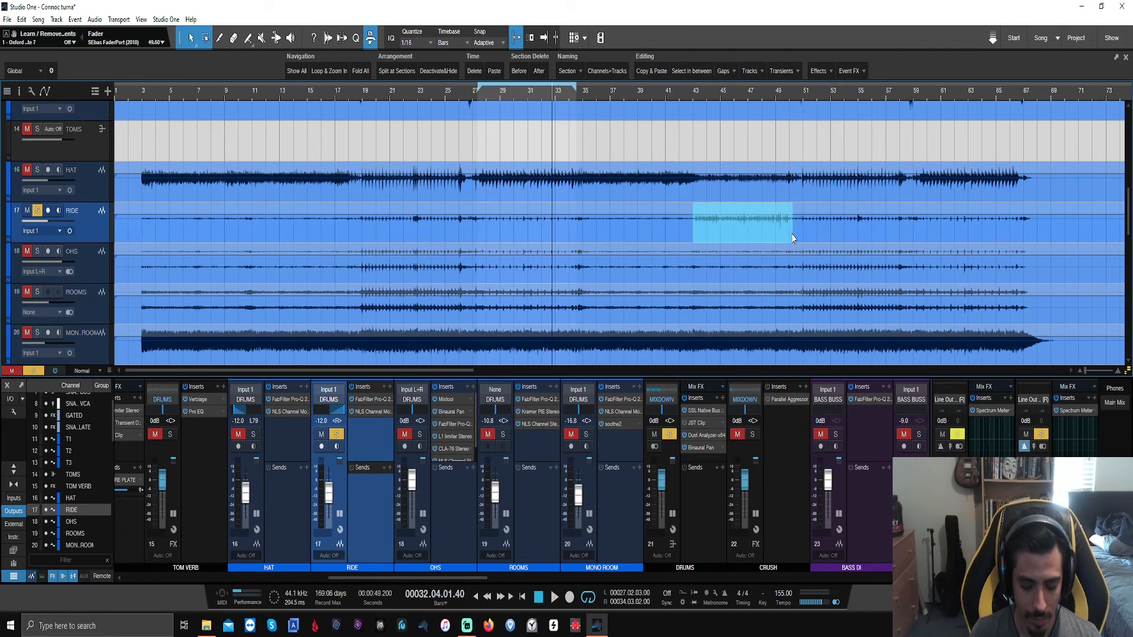
key("p")
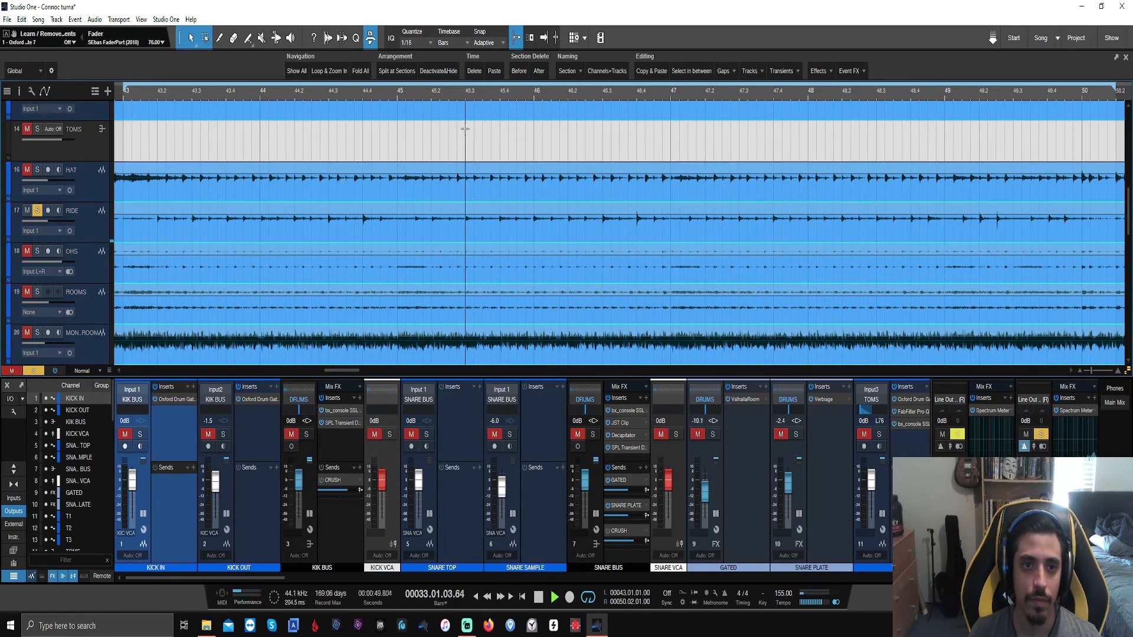
scroll(463, 95, "down", 7)
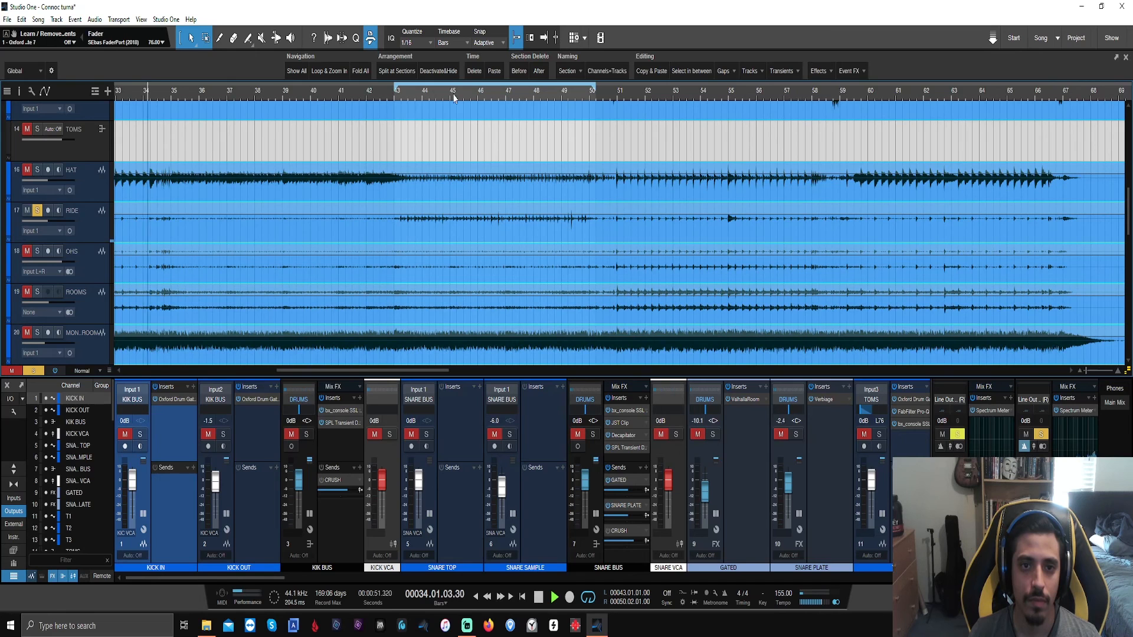
left_click(399, 96)
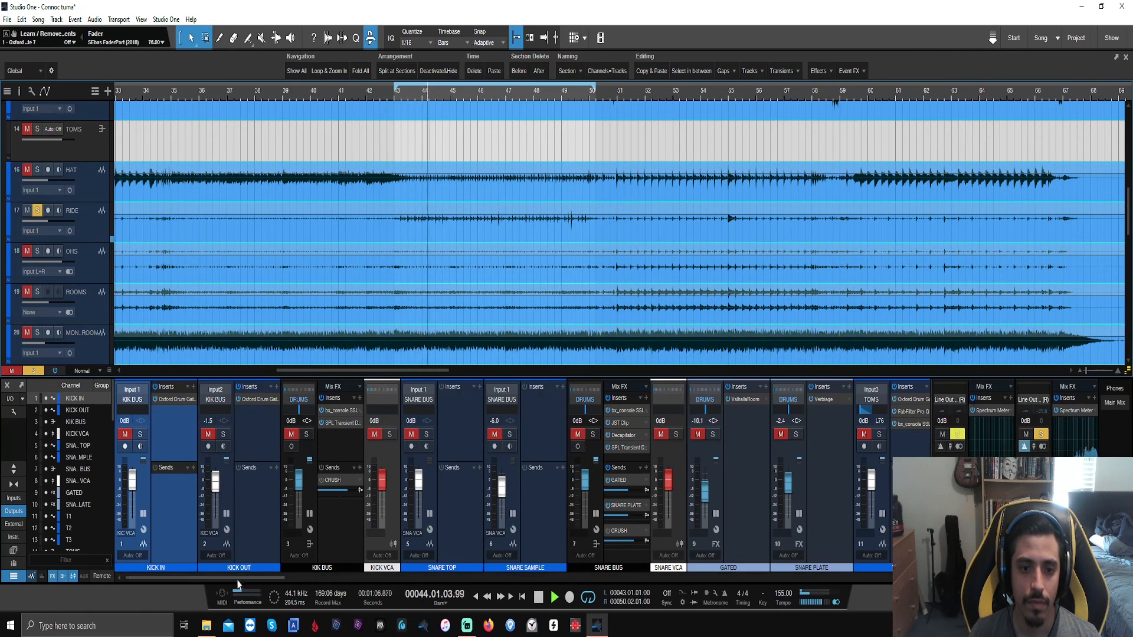
Step: Open the RIDE channel's FabFilter Pro-Q 2 during playback and add a high shelf band at about 14.7 kHz
scroll(501, 566, "down", 8)
left_click_drag(456, 583, 444, 577)
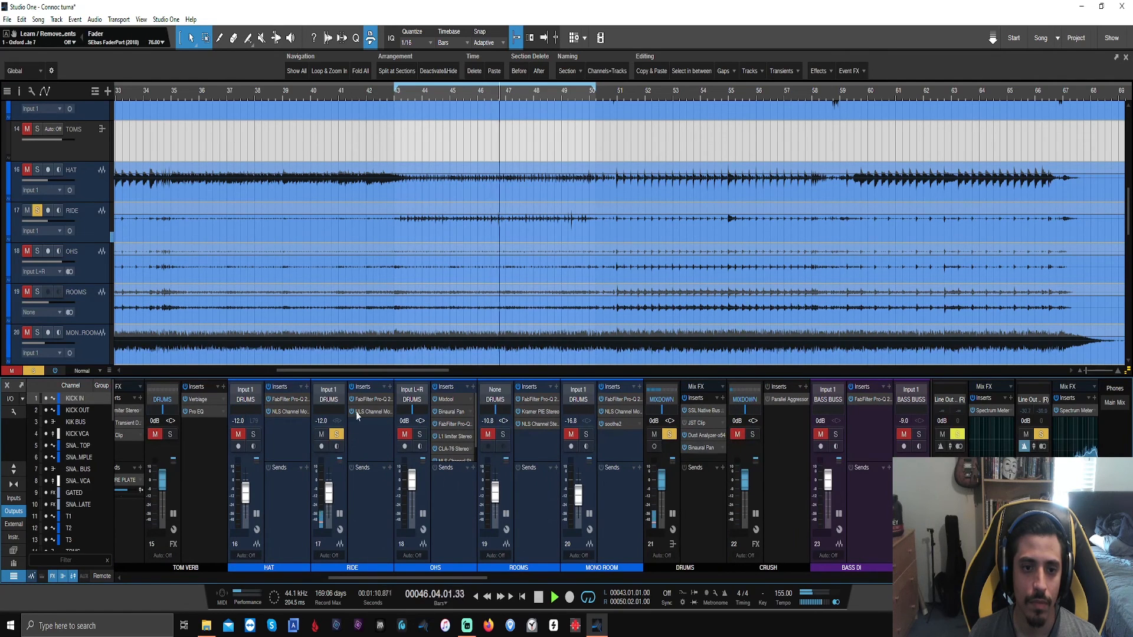
left_click(379, 400)
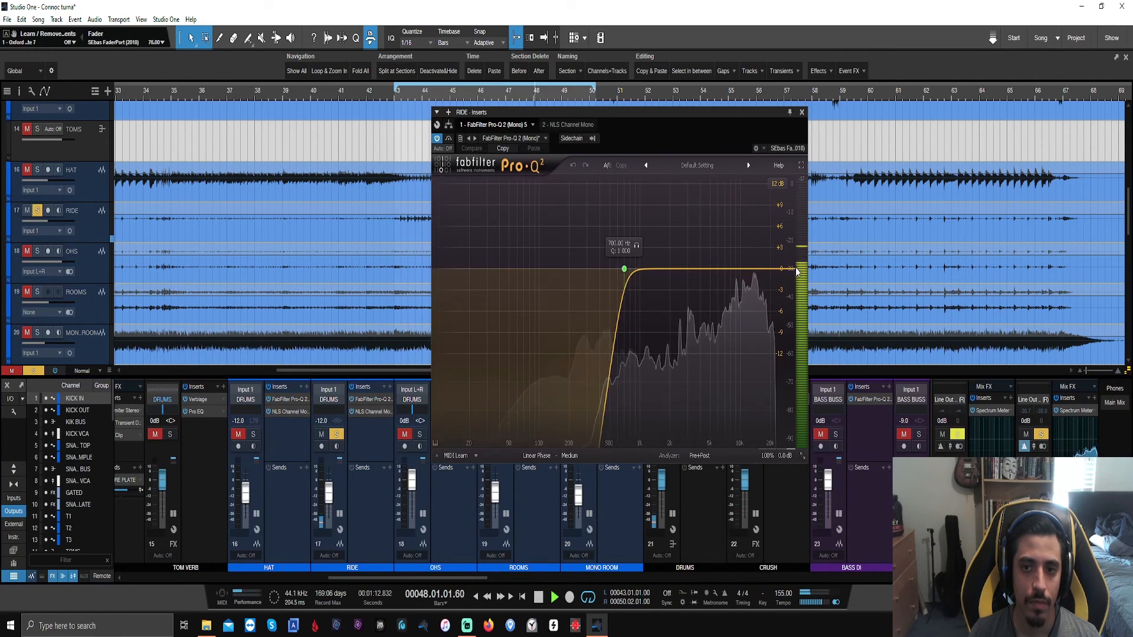
left_click_drag(791, 271, 758, 270)
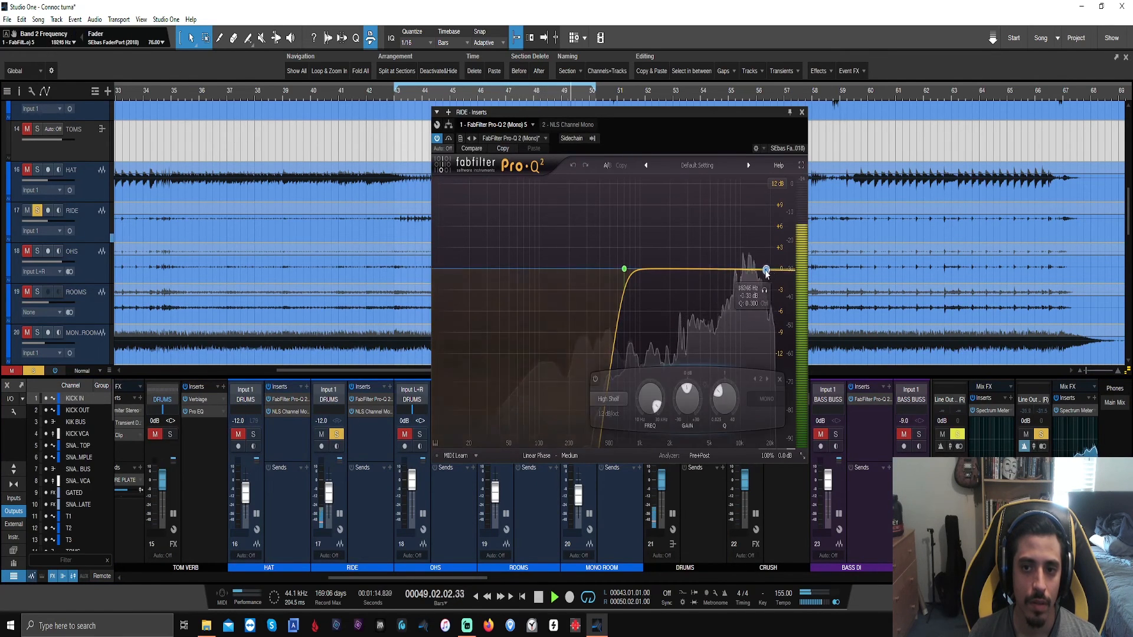
right_click(758, 270)
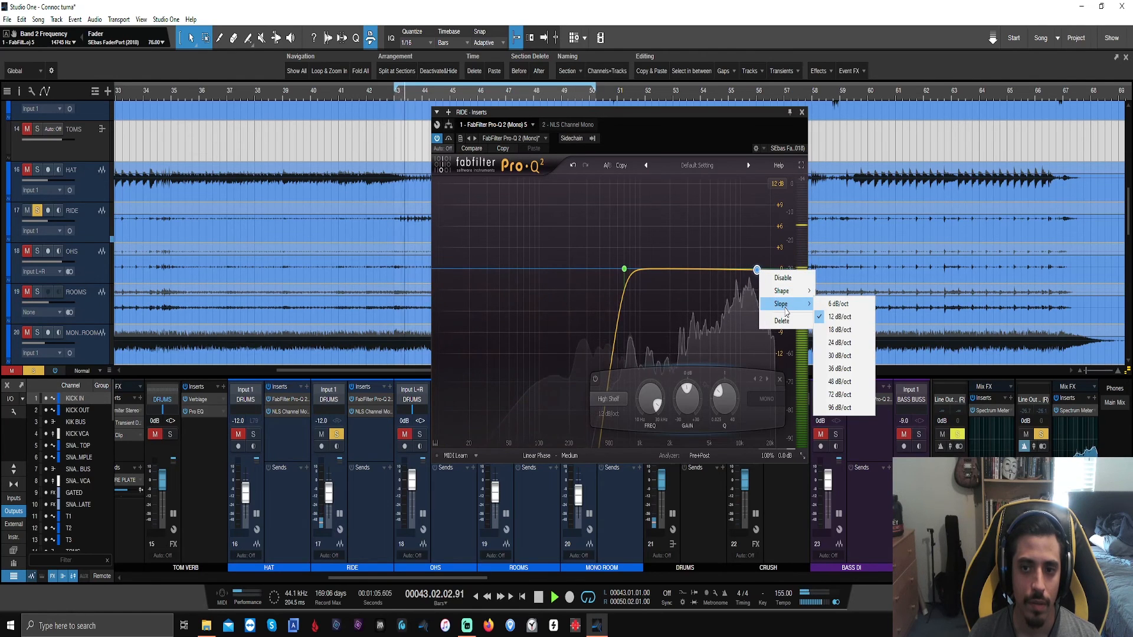
mouse_move(782, 291)
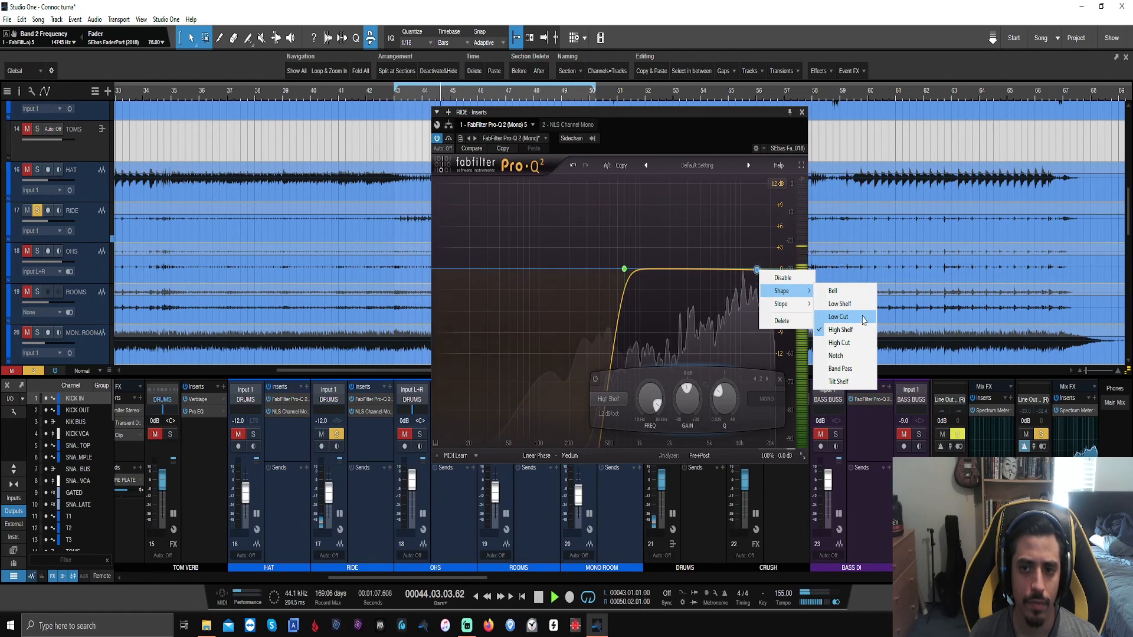
left_click(839, 317)
left_click_drag(756, 338, 640, 269)
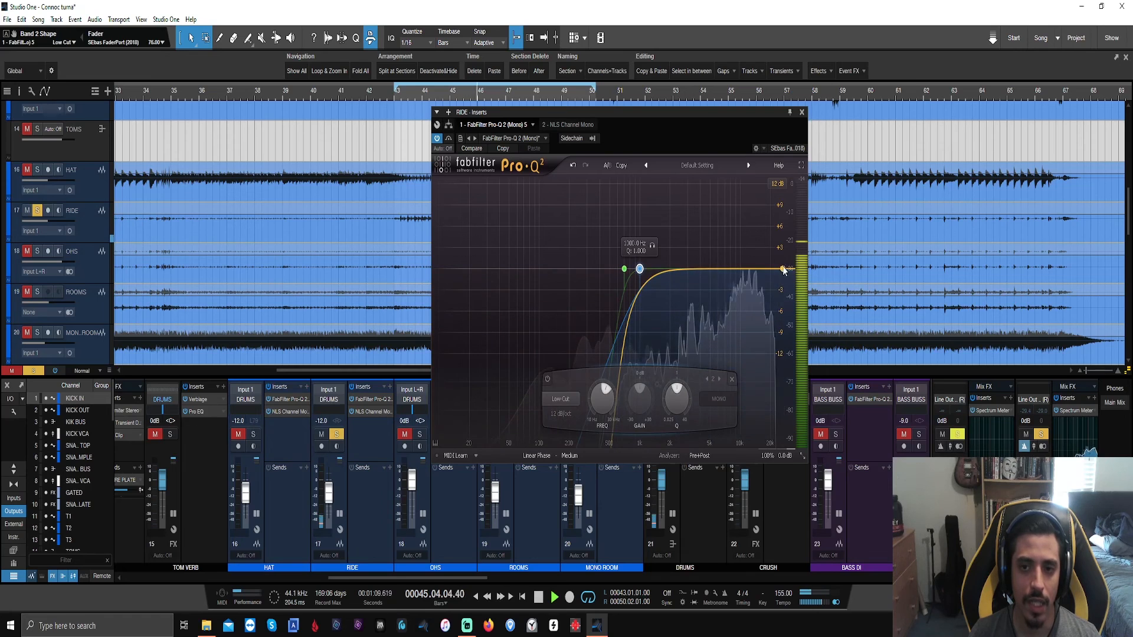
Step: Change the new RIDE EQ band to a High Cut, place it at about 12 kHz and steepen its slope
right_click(639, 269)
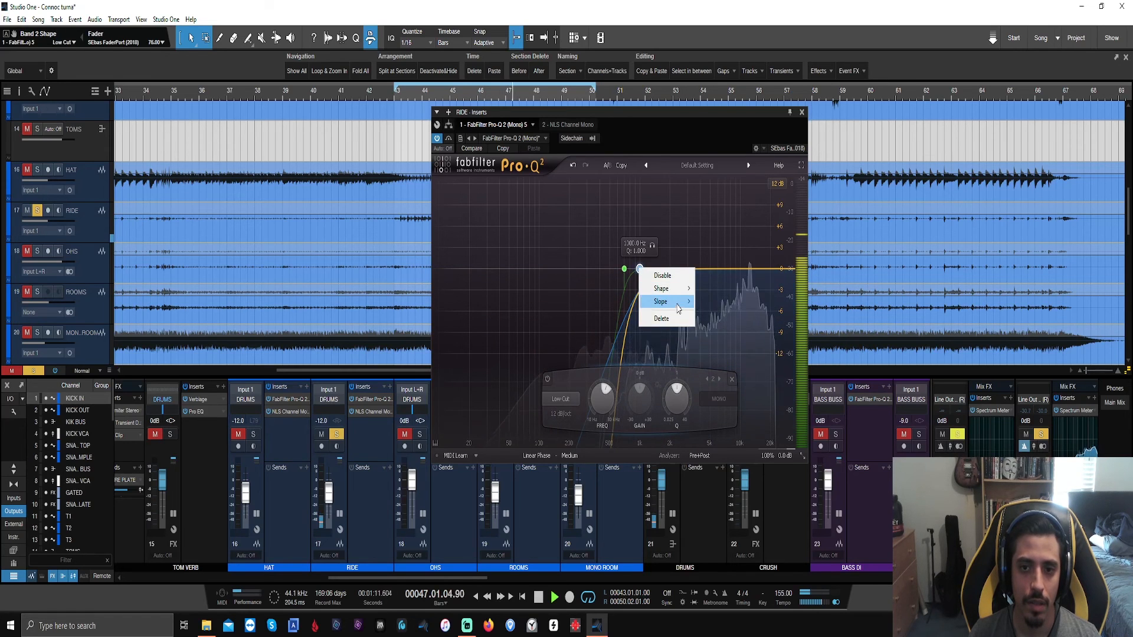
mouse_move(667, 288)
left_click(755, 341)
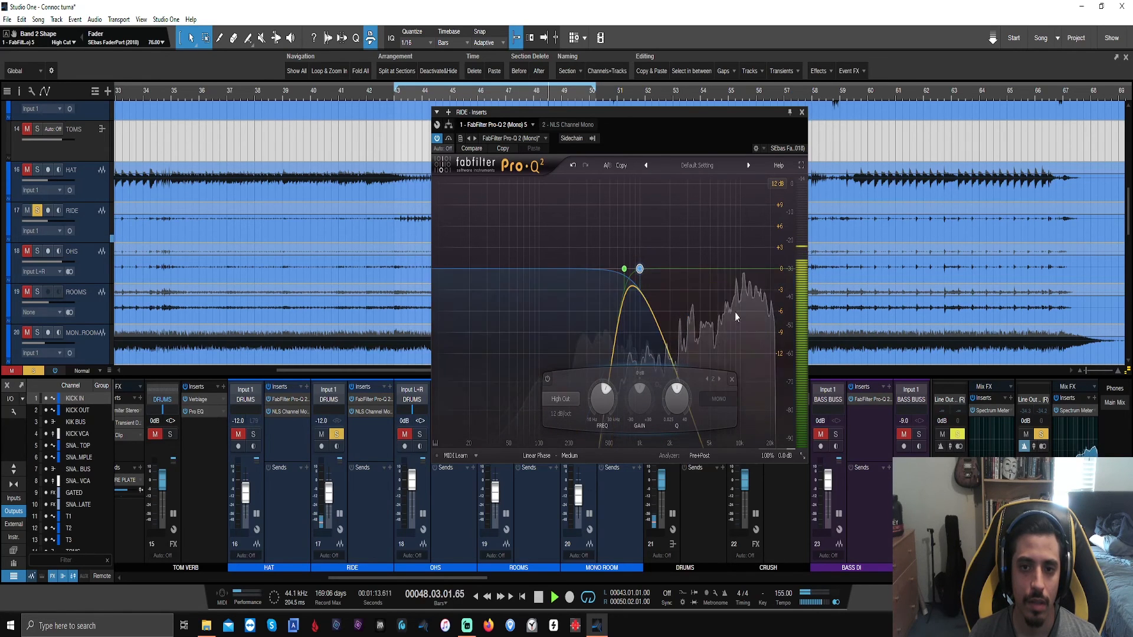
left_click_drag(639, 269, 734, 235)
scroll(779, 266, "up", 7)
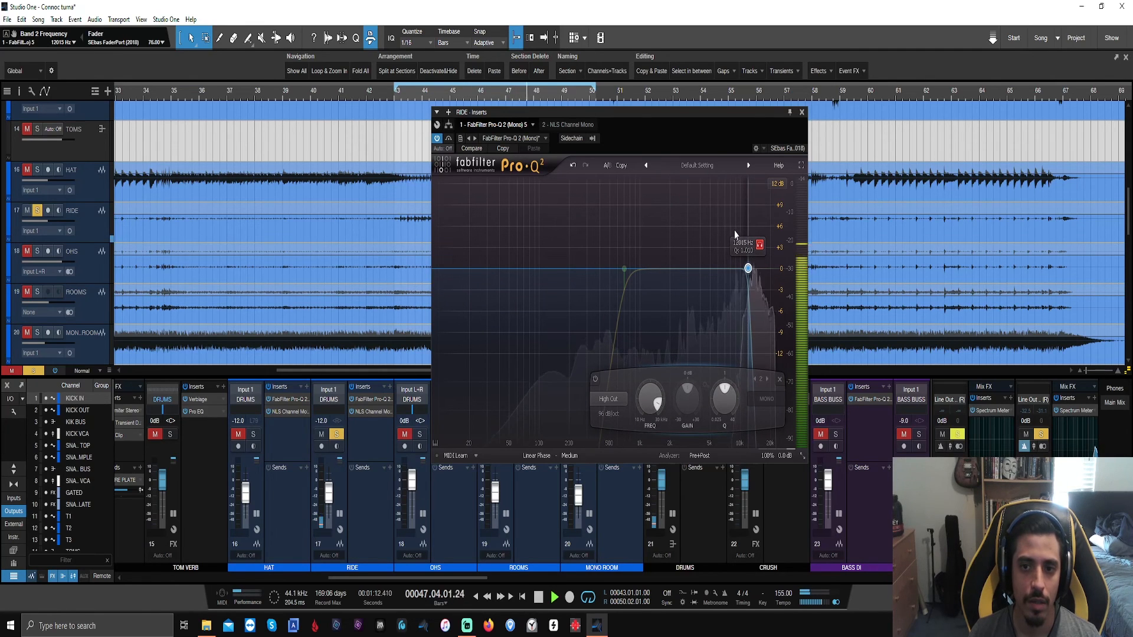
Step: Add a bell at about 3.3 kHz to the RIDE EQ, cut it by 3 dB and compare the band disabled and enabled
left_click_drag(681, 274, 694, 154)
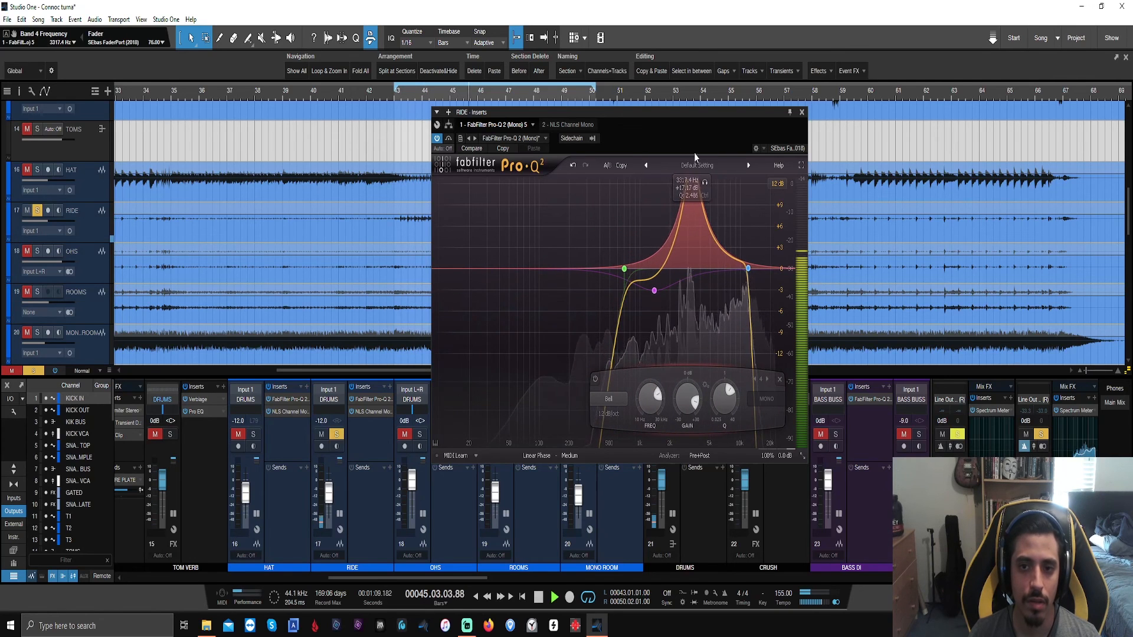
left_click_drag(685, 415, 676, 462)
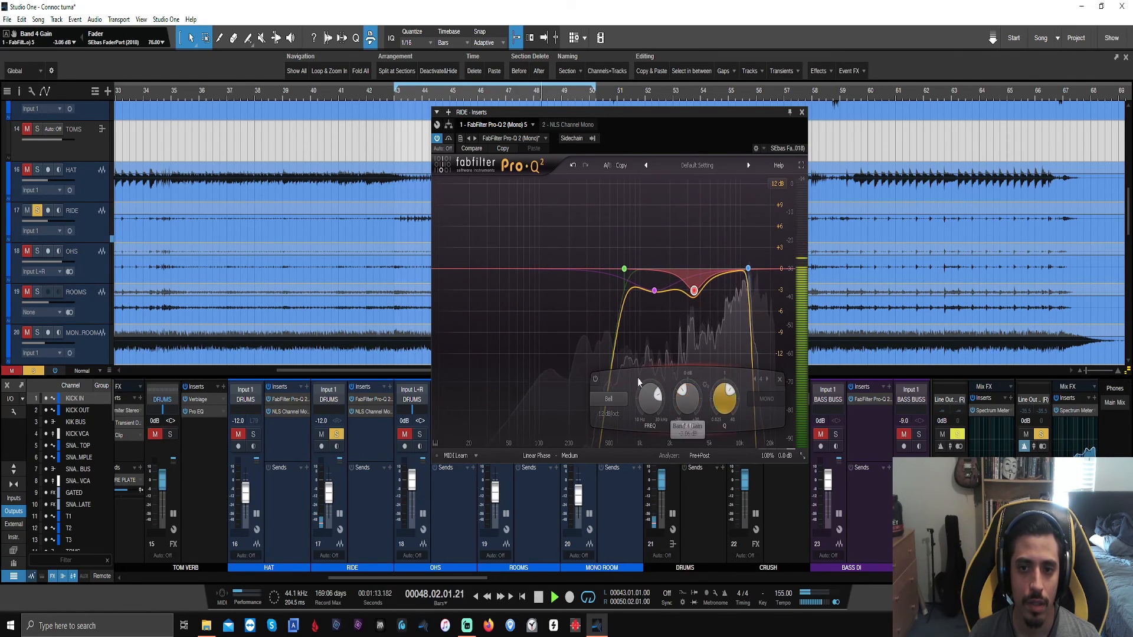
left_click(597, 382)
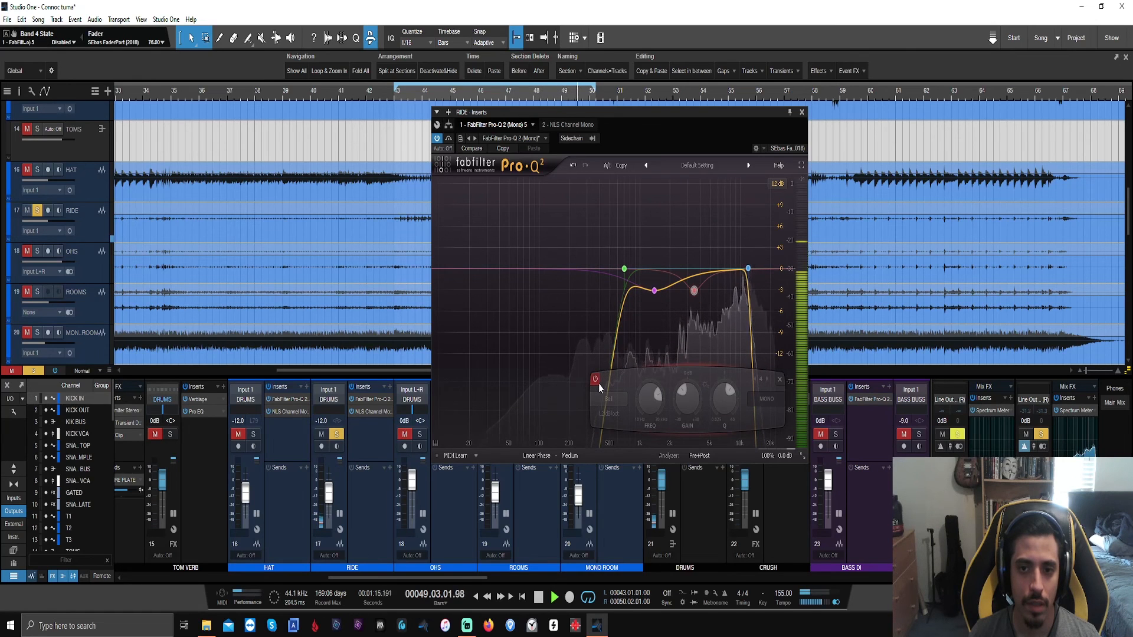
left_click(596, 381)
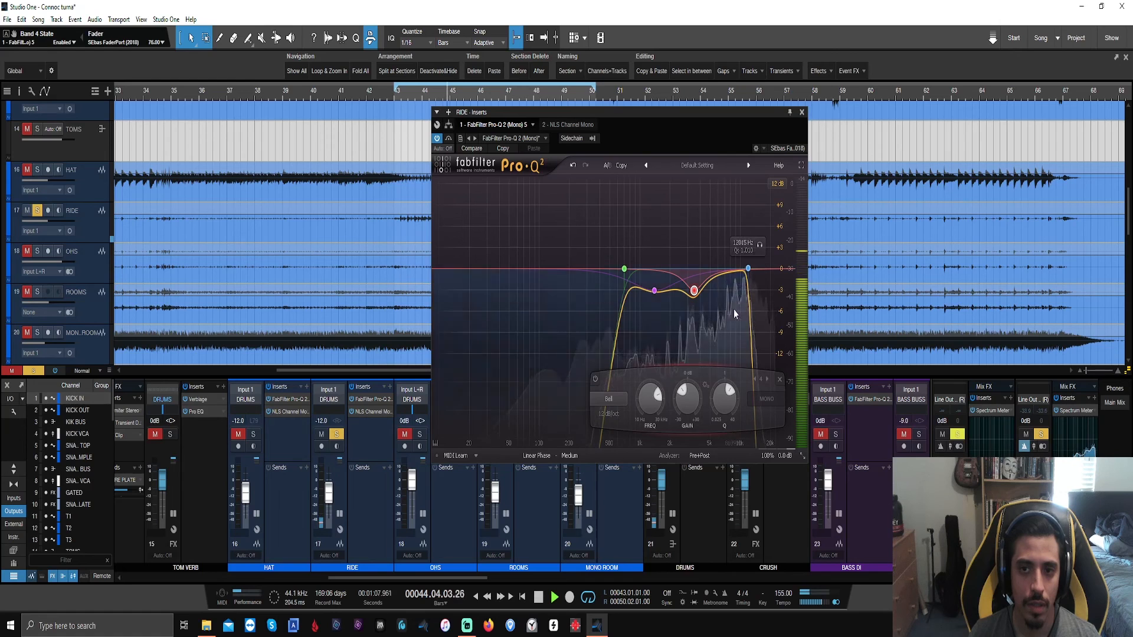
Step: Add another shallow bell cut to the RIDE EQ between the 3.3 kHz bell and the high cut
key("space")
mouse_move(723, 274)
left_mouse_down()
mouse_move(734, 255)
mouse_move(731, 289)
left_mouse_up()
key("space")
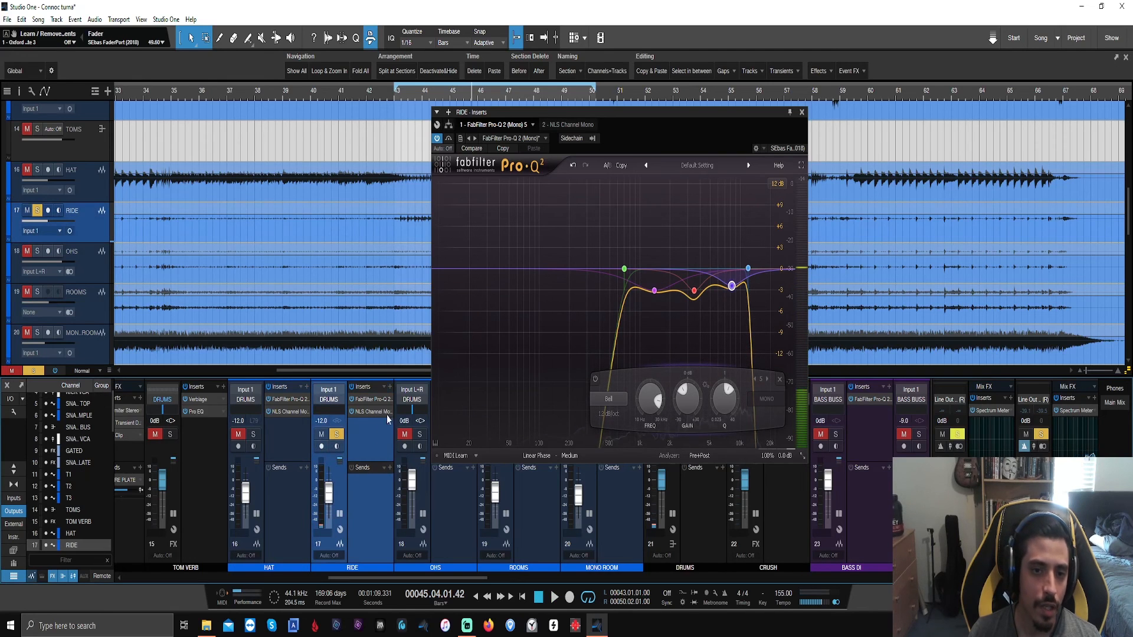
Step: Insert an L1 limiter Mono on the RIDE channel with the threshold at -30.0 and the output ceiling at about -24.9 dB
left_click(390, 387)
type("l1")
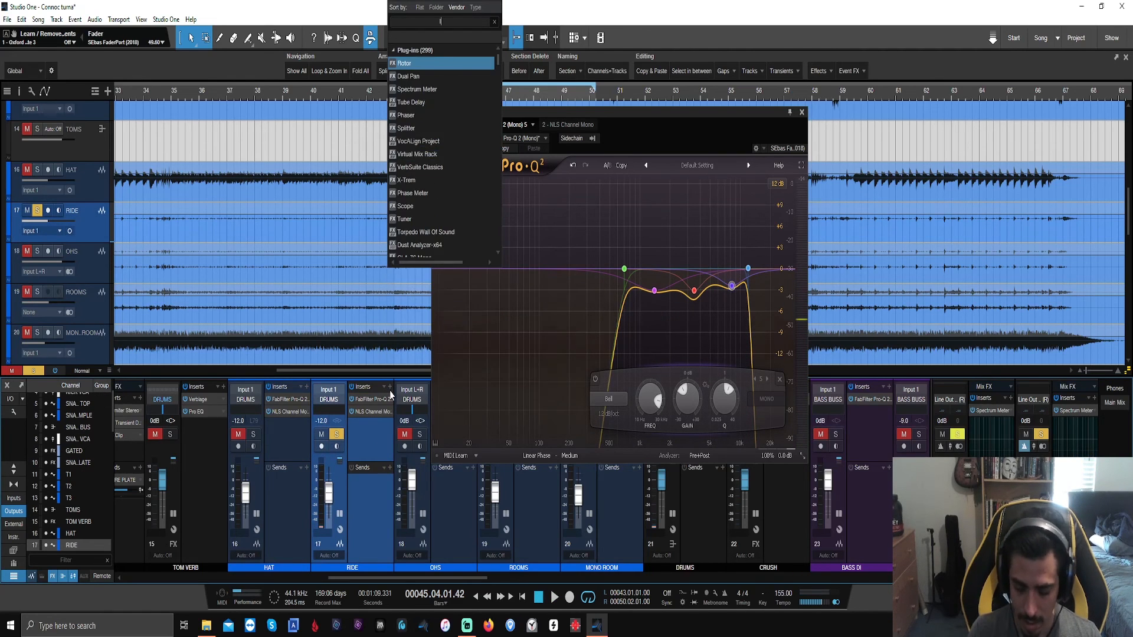
left_click(421, 65)
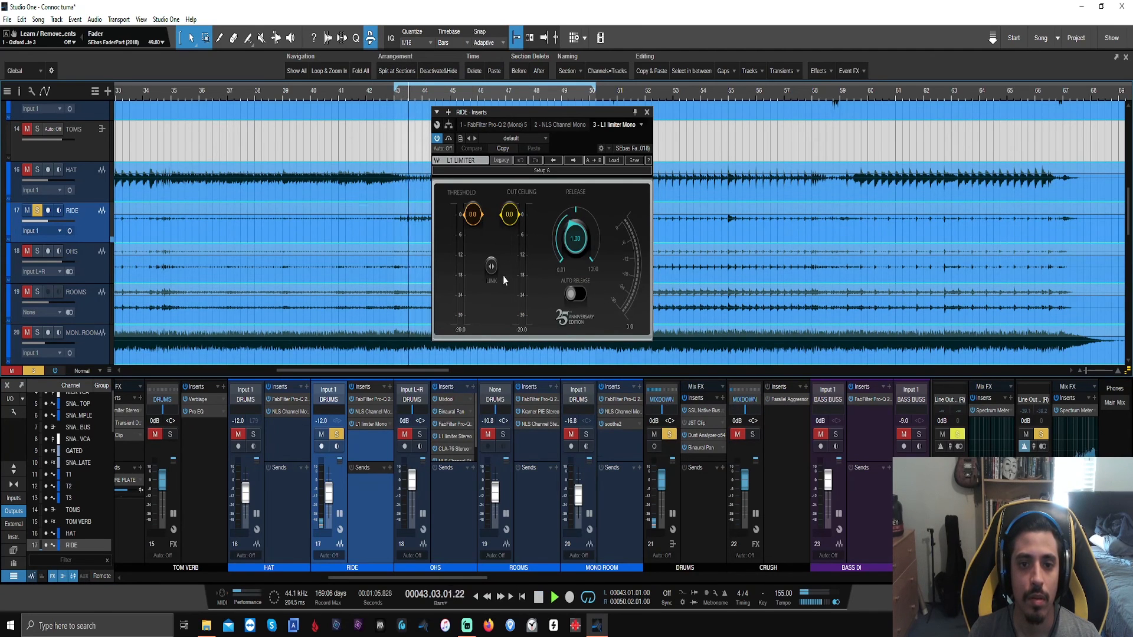
left_click_drag(509, 214, 510, 298)
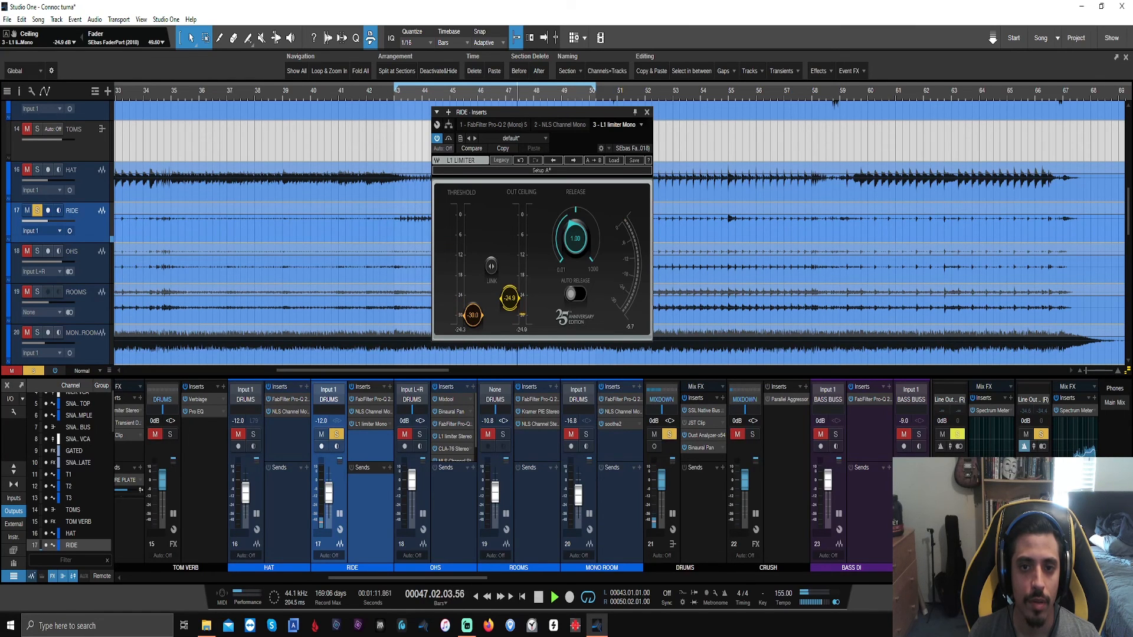
Step: Unsolo the RIDE channel, set the limiter's output ceiling to about -19.9 dB against the full mix and stop playback
left_click(335, 435)
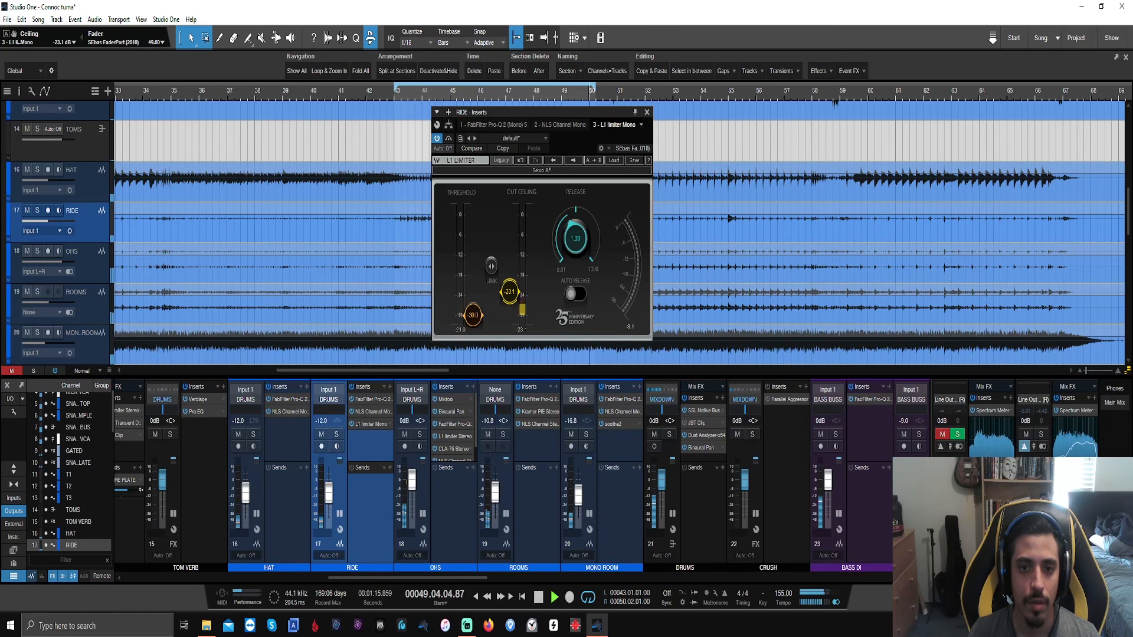
left_click_drag(518, 300, 510, 276)
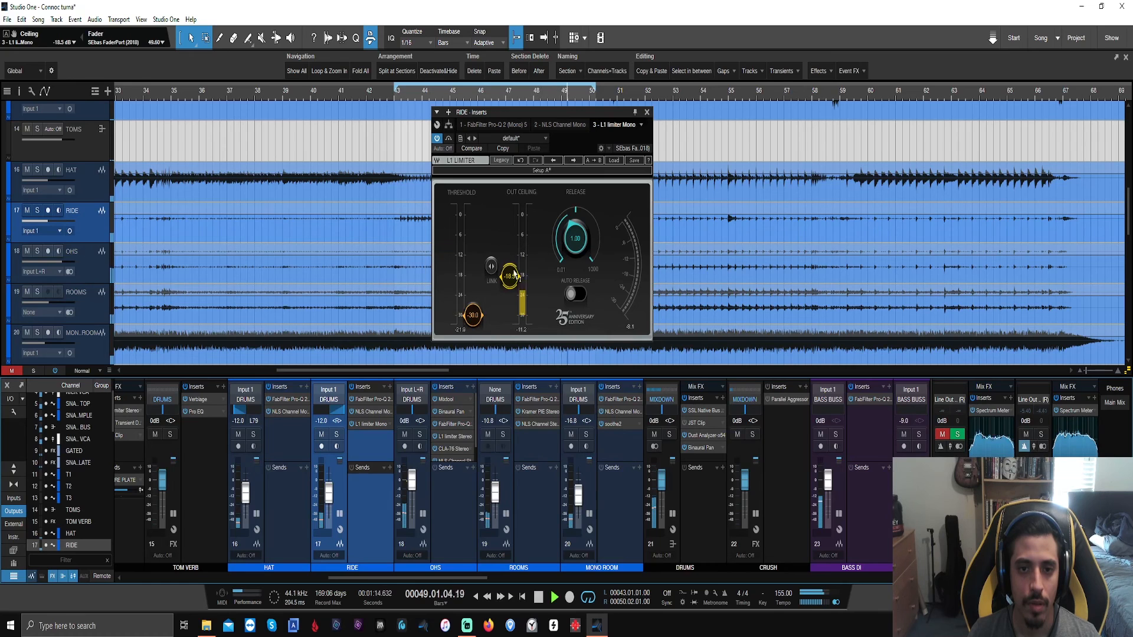
mouse_move(515, 275)
left_mouse_down()
mouse_move(515, 313)
mouse_move(509, 281)
left_mouse_up()
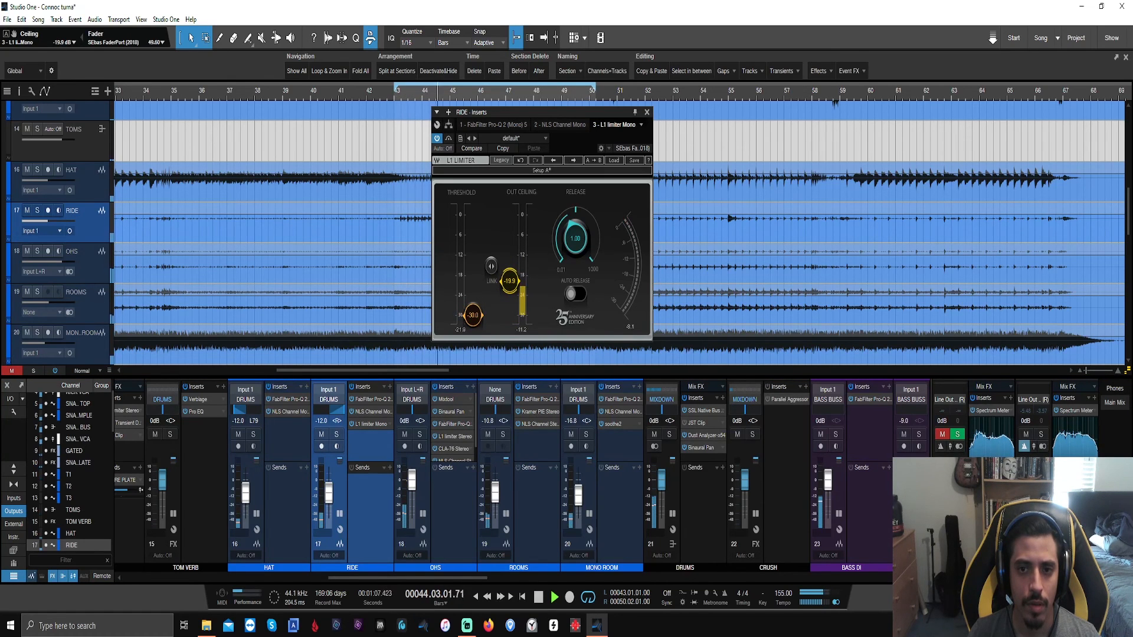
key("space")
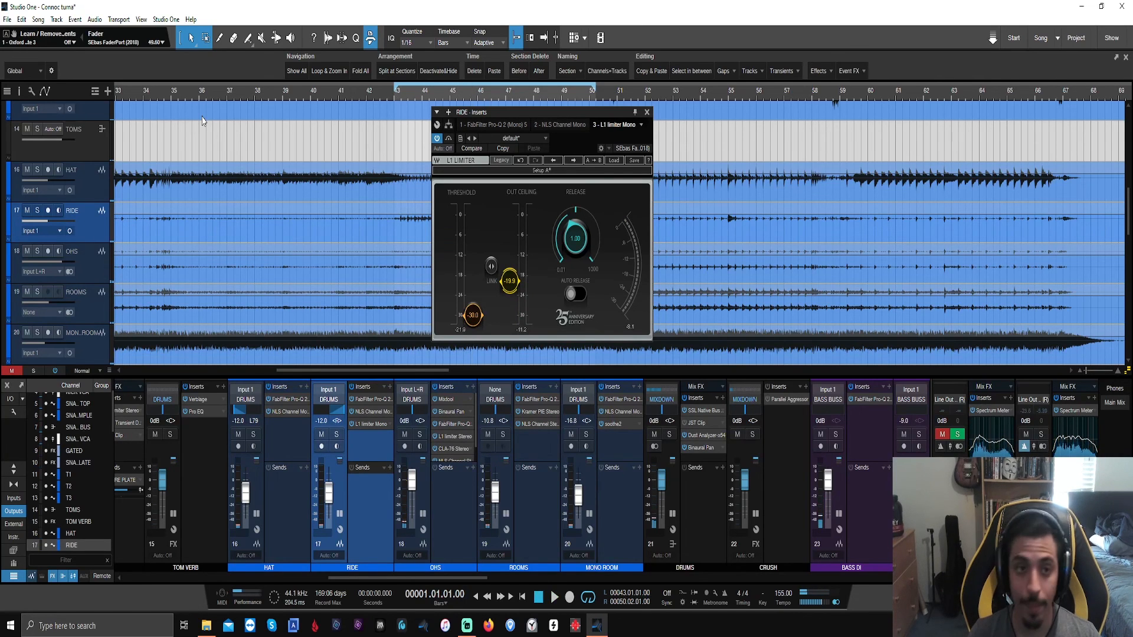
Step: Turn off the loop around bars 43 to 50 and return the playback position to the start of the song
scroll(204, 97, "down", 5)
left_click(153, 97)
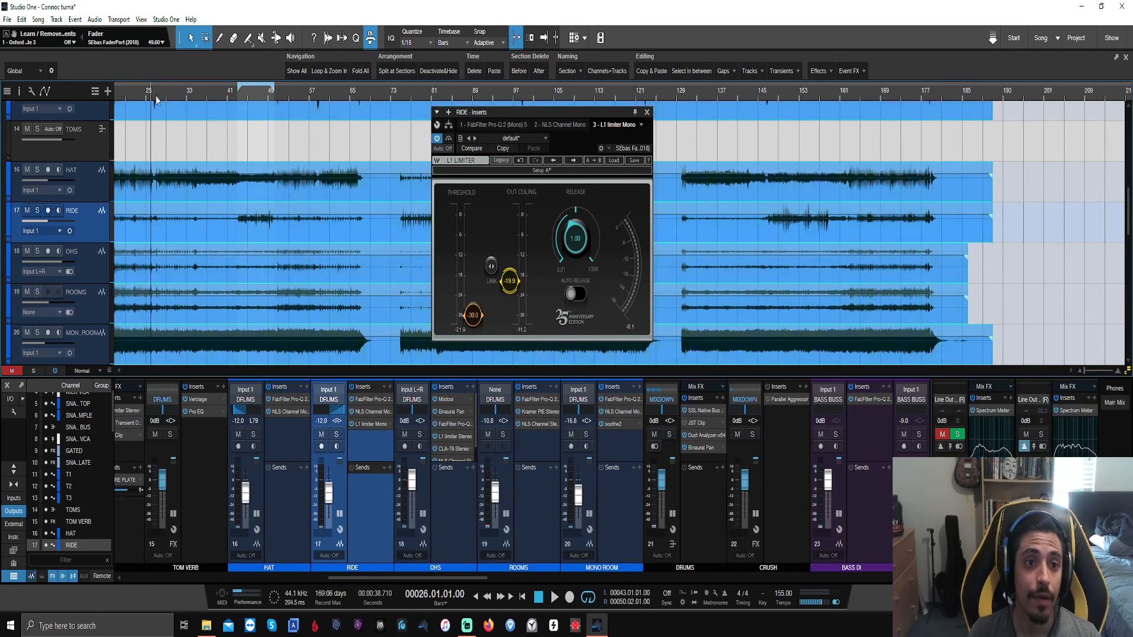
key("KP_Divide")
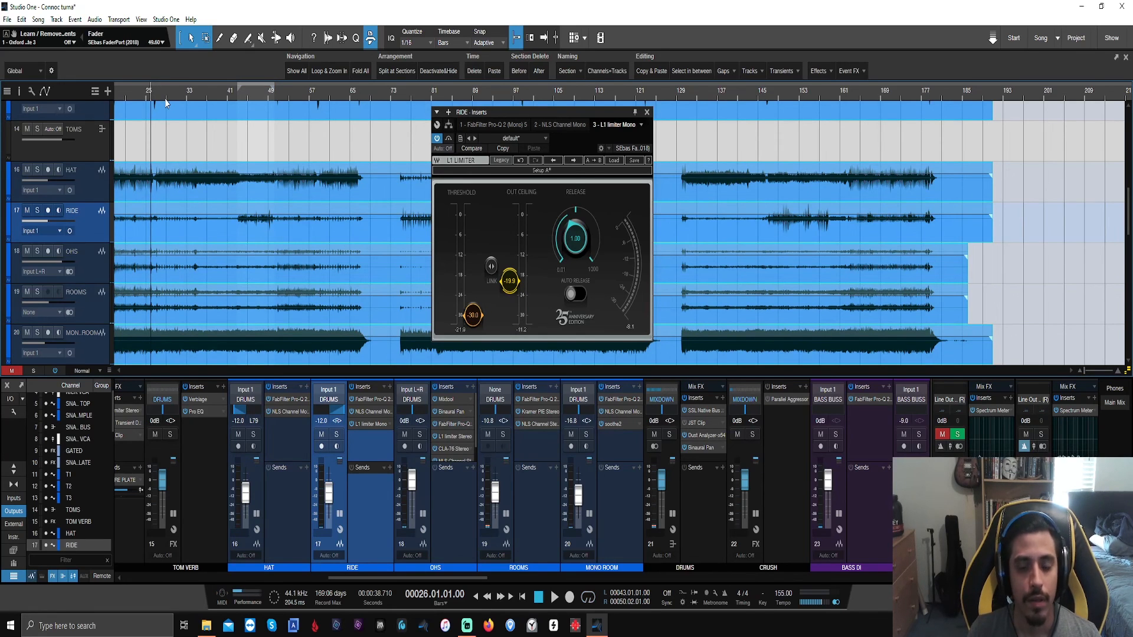
key("KP_Decimal")
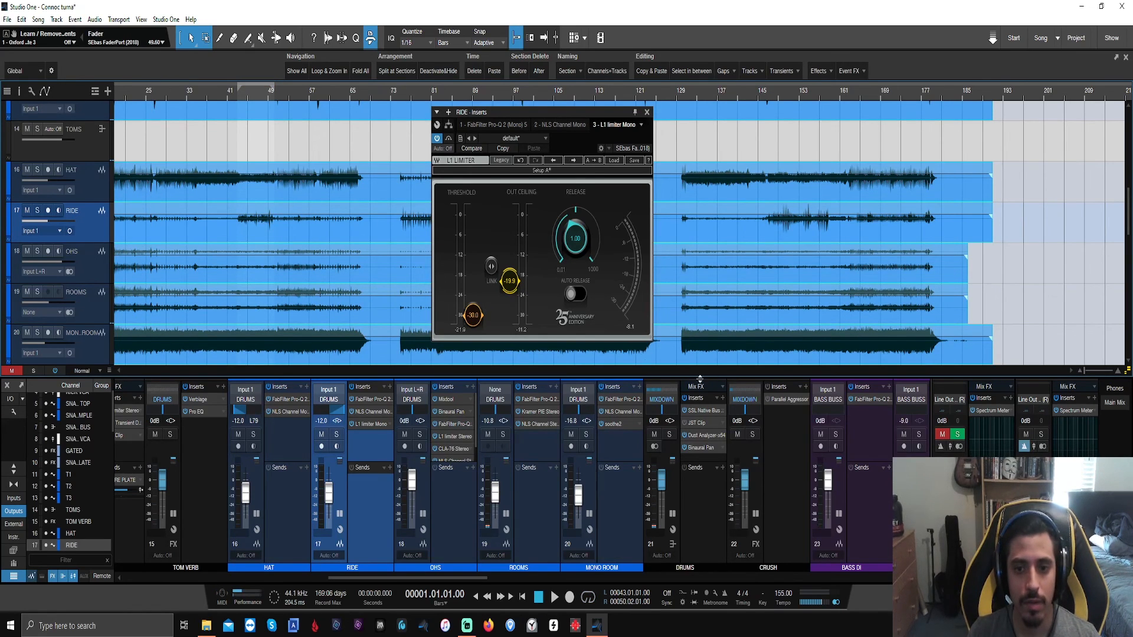
Step: Open JST Clip on the DRUMS bus, set its Drive to about 0.4 dB and close the plug-in
left_click(702, 423)
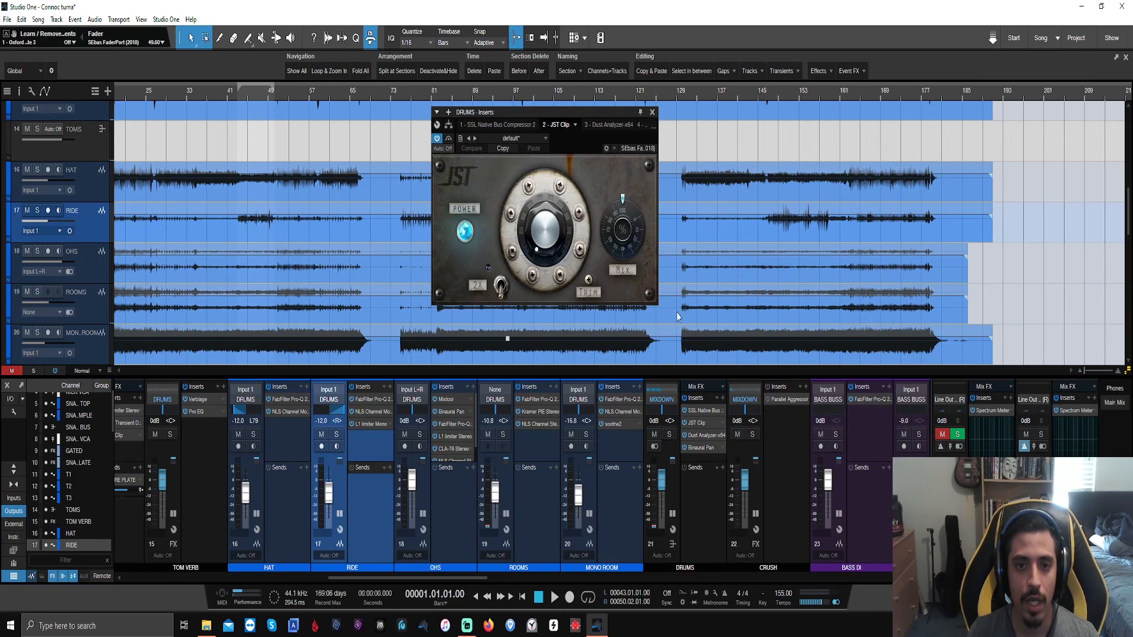
left_click_drag(401, 577, 439, 579)
left_click_drag(546, 249, 542, 243)
left_click(653, 112)
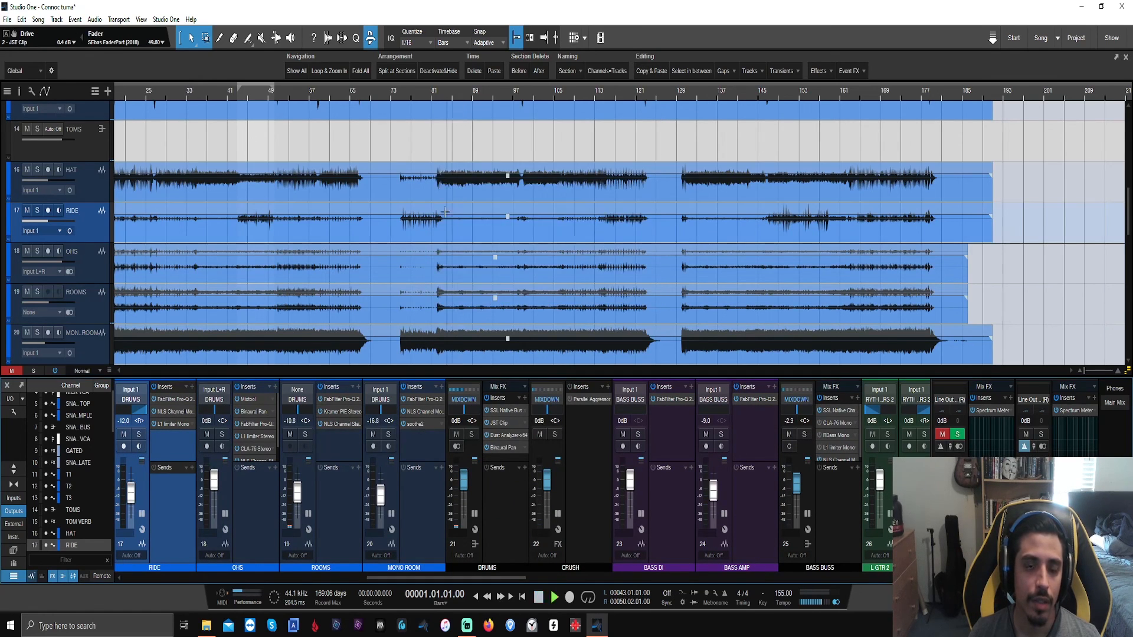
Step: Audition the full mix from the song's start, select the DRUMS bus and bring the kick channels back into view
left_click(481, 569)
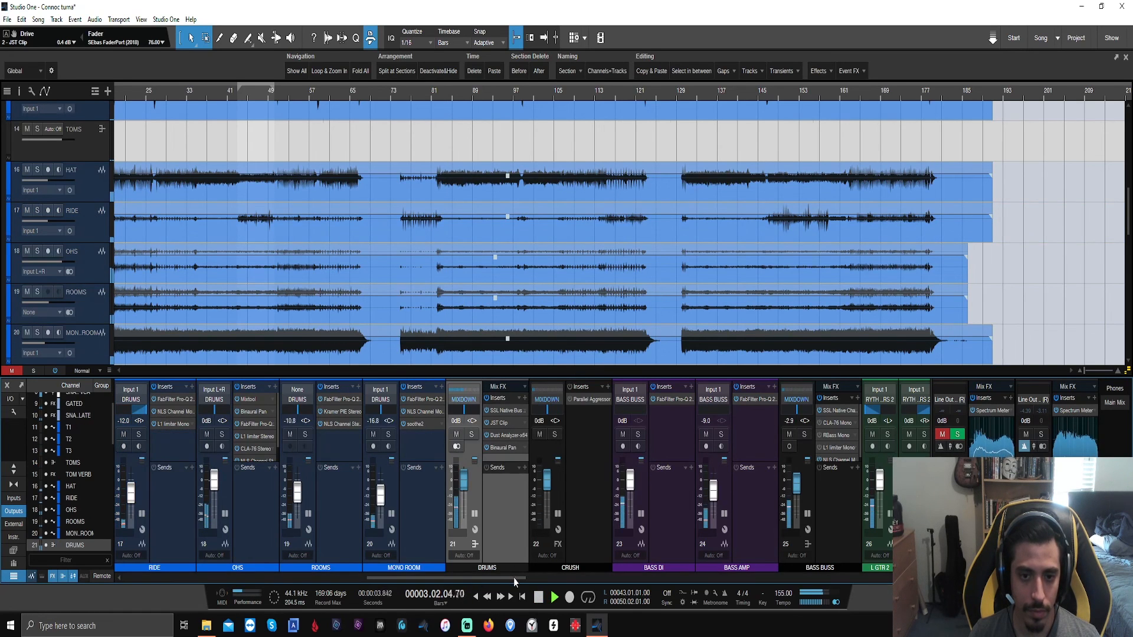
left_click_drag(514, 580, 273, 581)
left_click(163, 534)
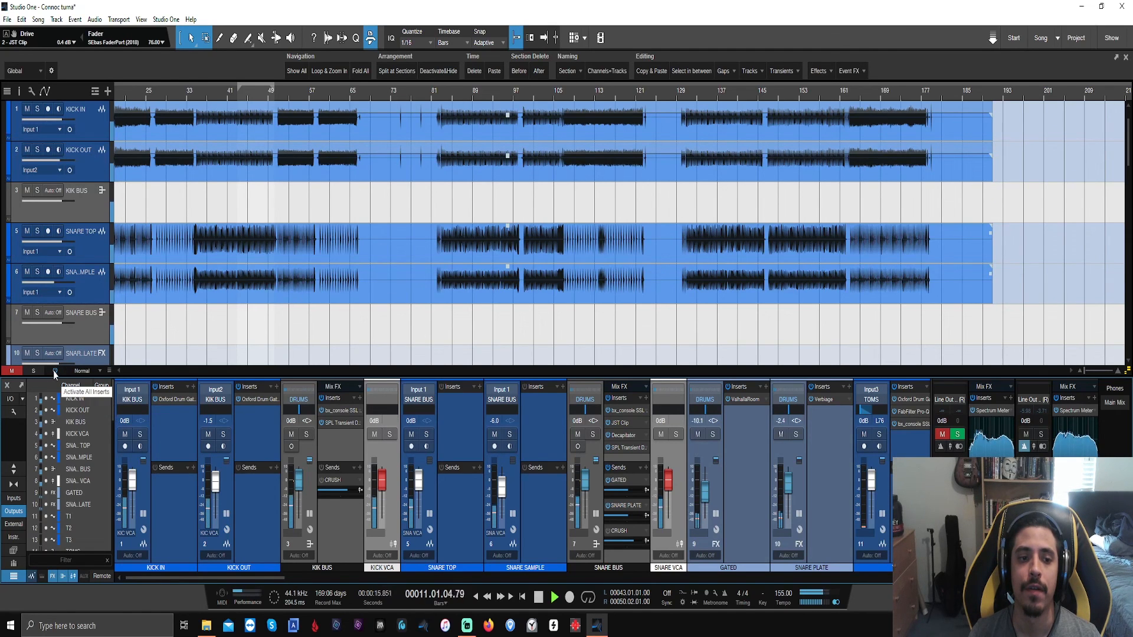
key("space")
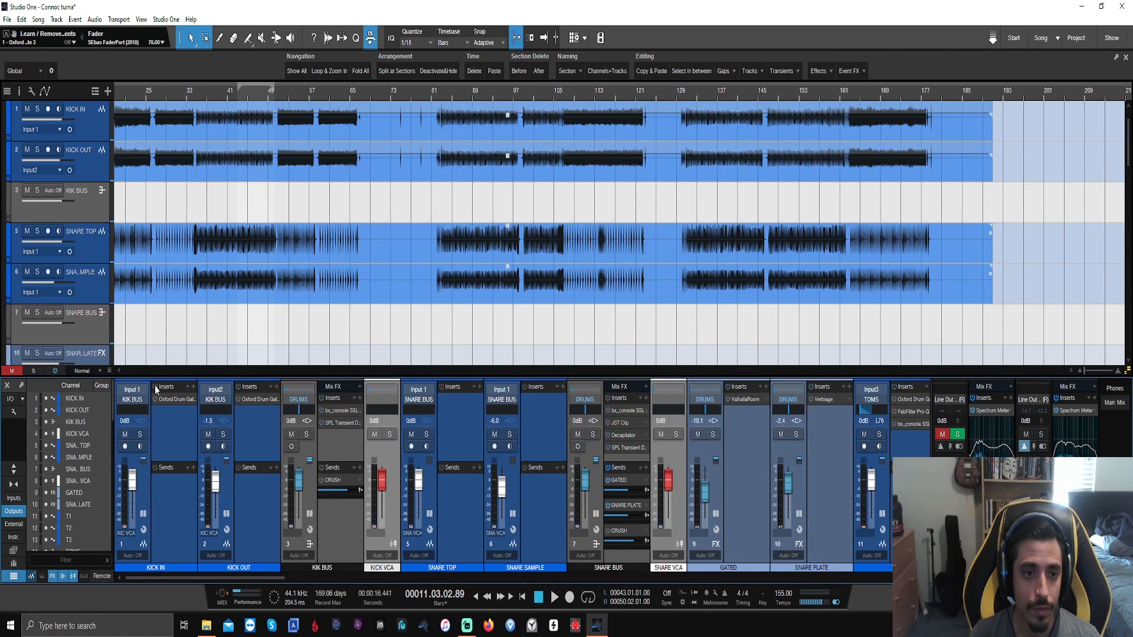
Step: Resume playback, follow the kick, snare and tom tracks through the fill near bar 26, stop and save the song
key("space")
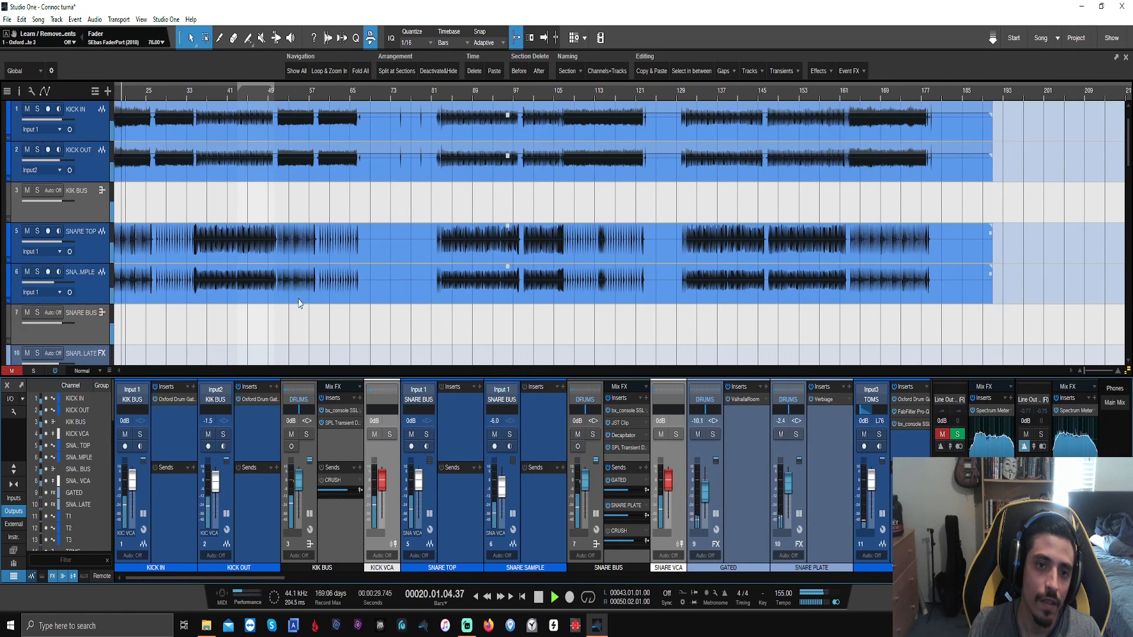
scroll(301, 298, "up", 1)
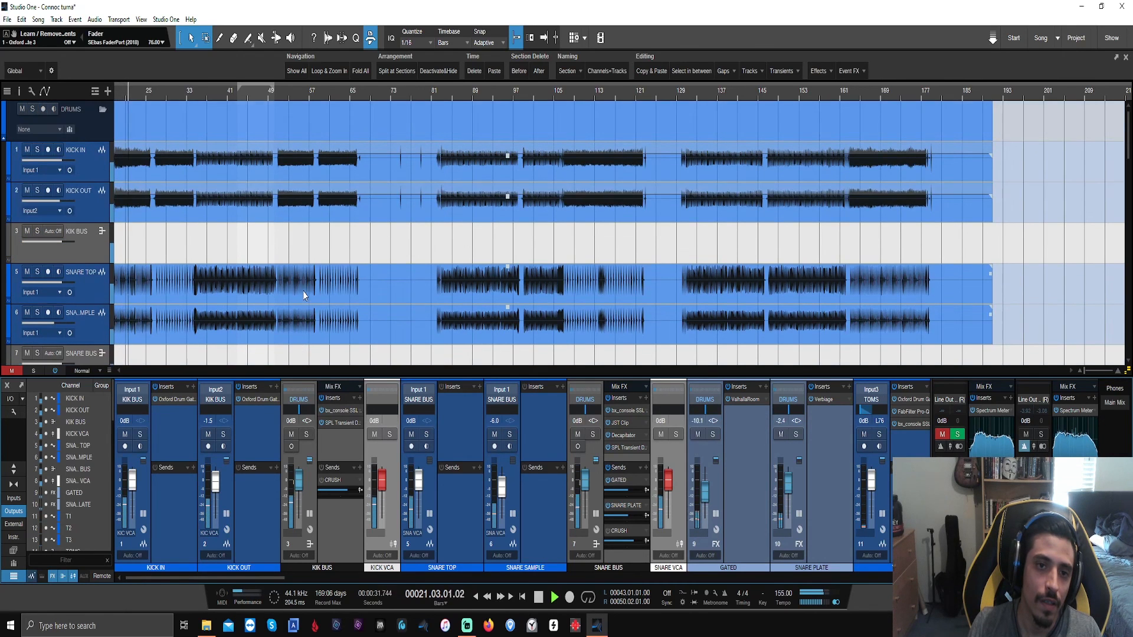
scroll(132, 97, "up", 3)
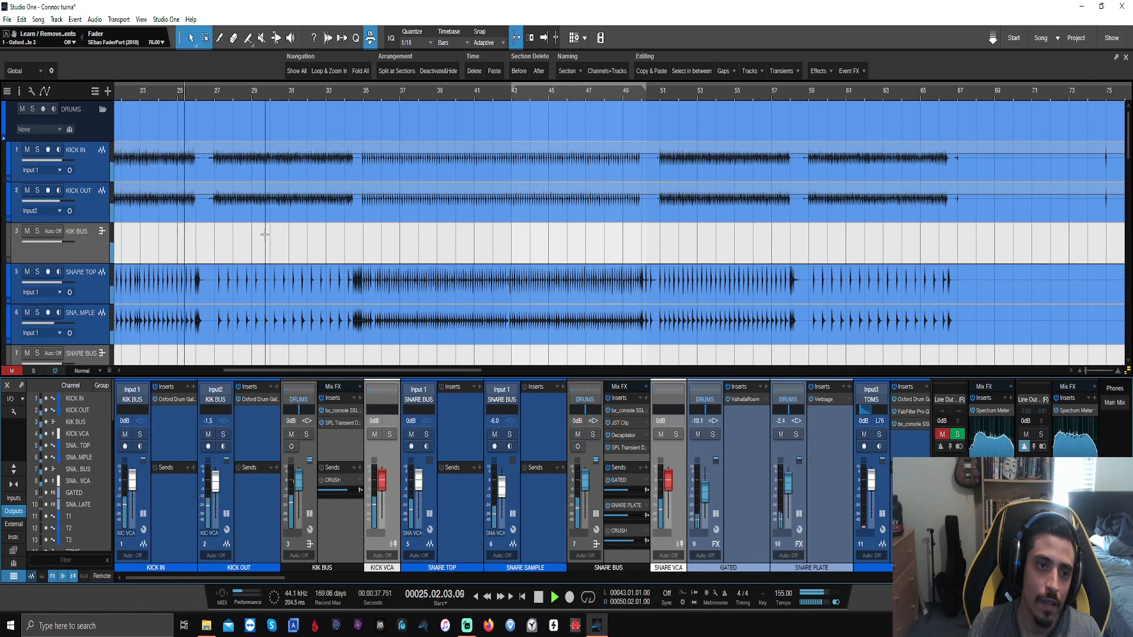
scroll(265, 249, "down", 6)
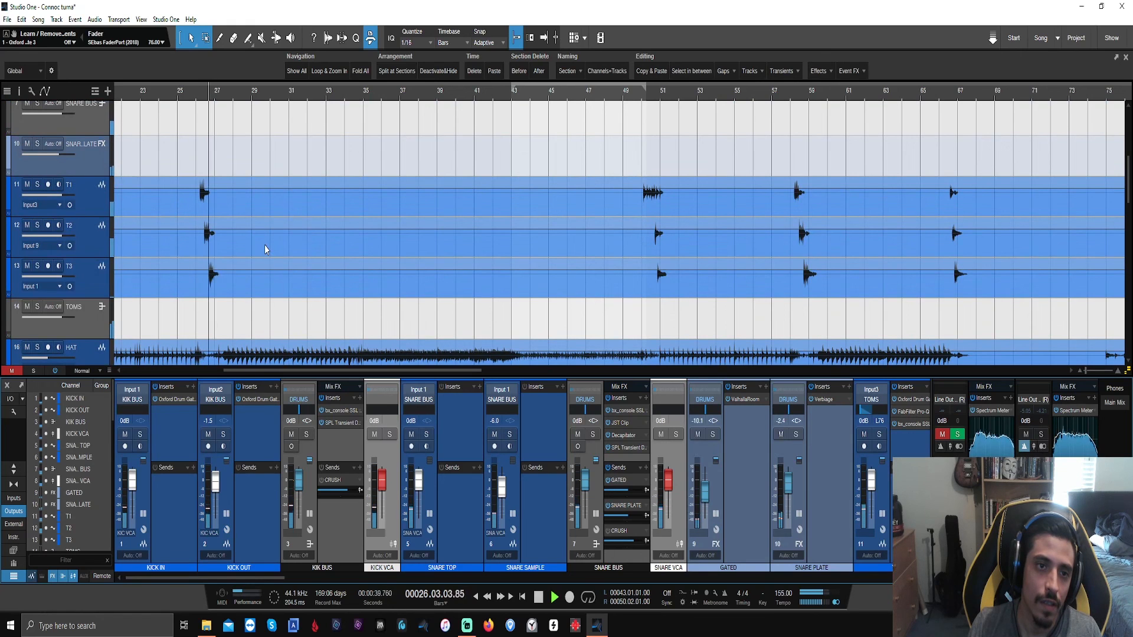
key("space")
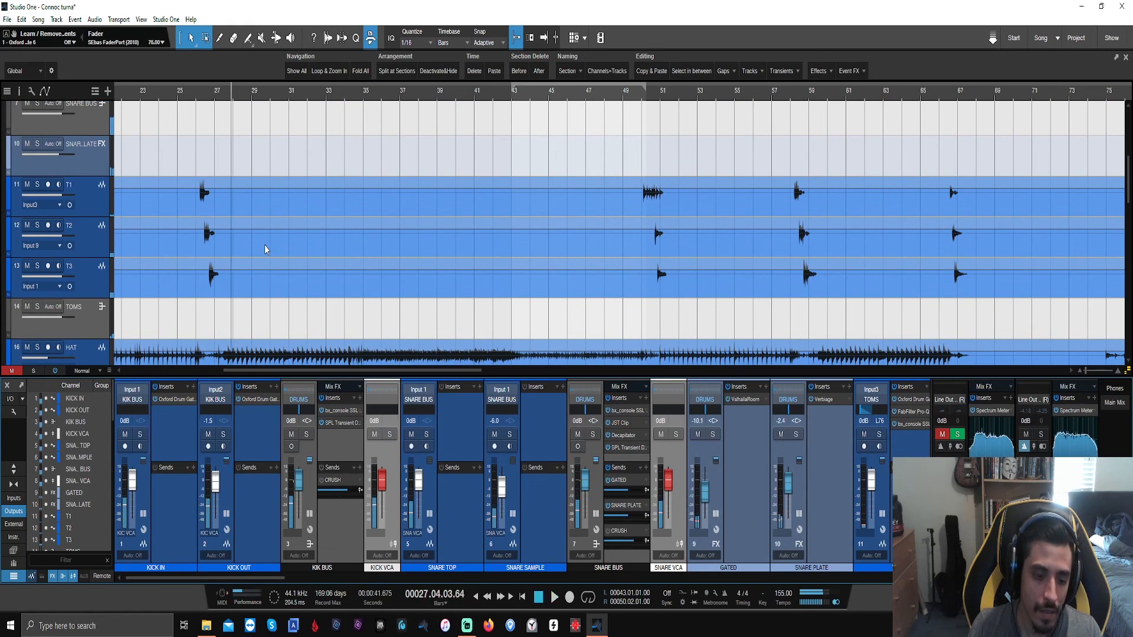
key("ctrl+s")
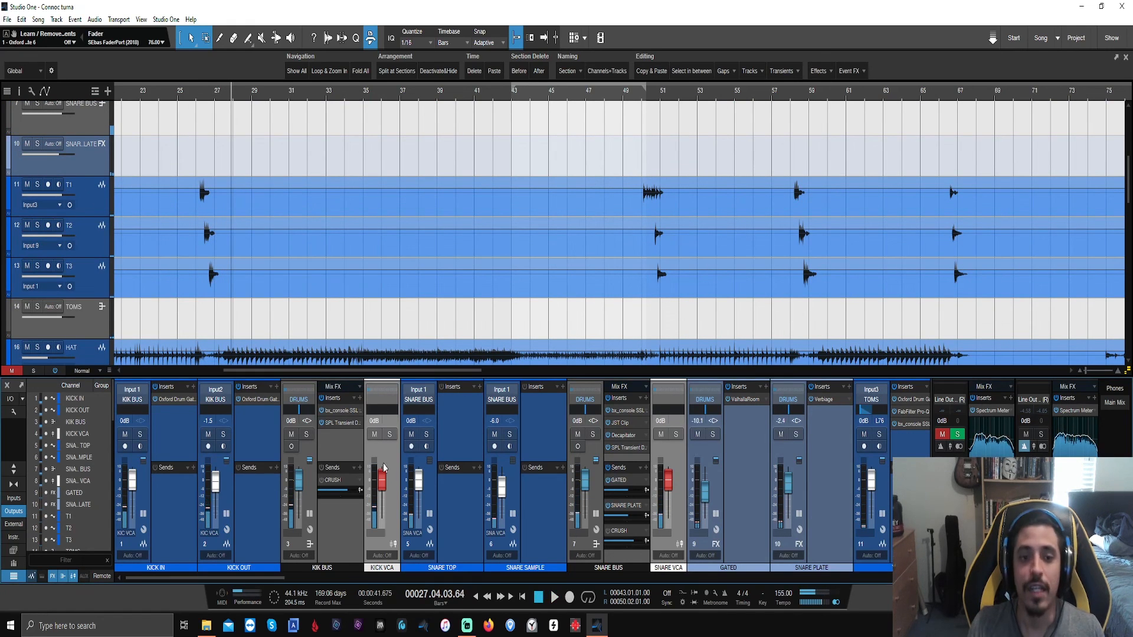
Step: Enlarge the inserts area of the mixer channels until the OHS channel's full insert chain down to soothe2 is visible
left_click(462, 514)
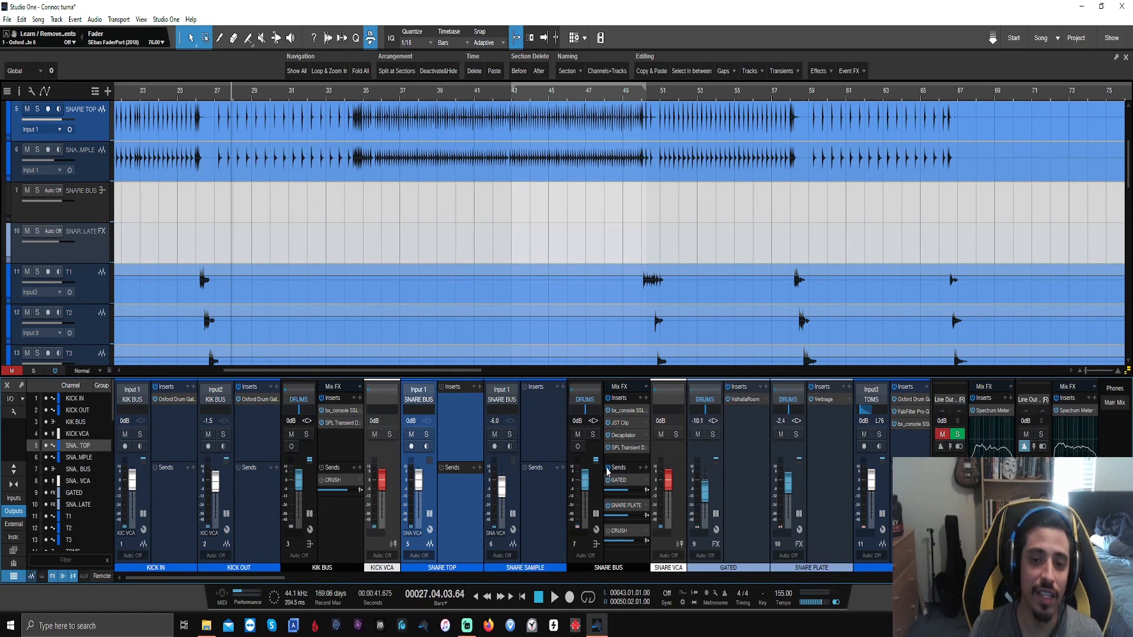
left_click_drag(631, 464, 629, 474)
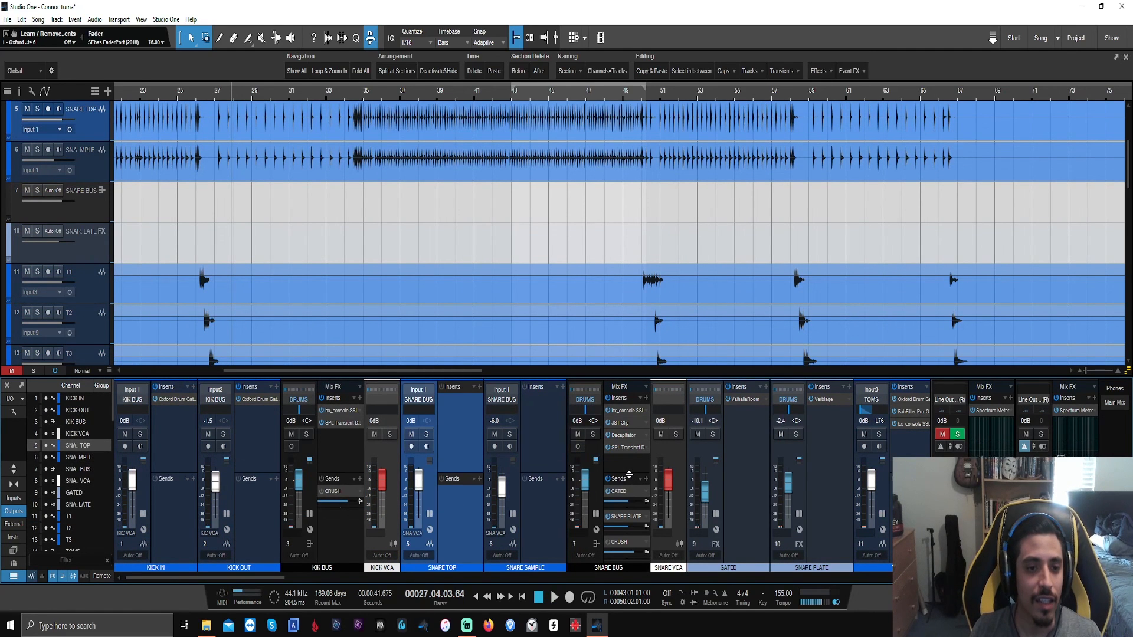
left_click_drag(179, 578, 314, 587)
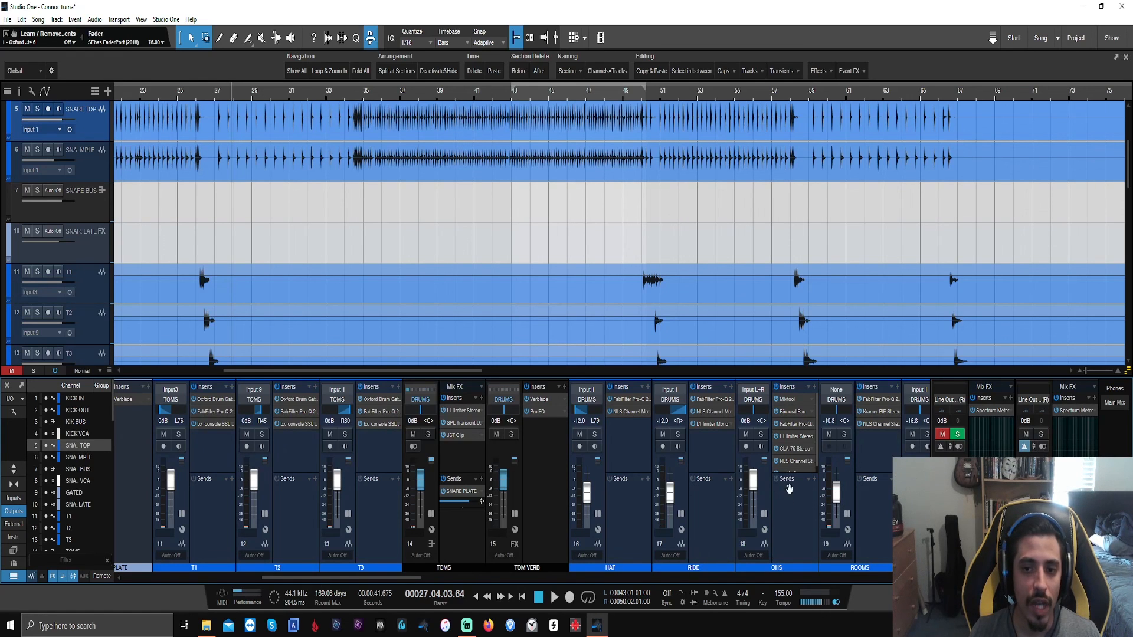
left_click_drag(789, 472, 789, 497)
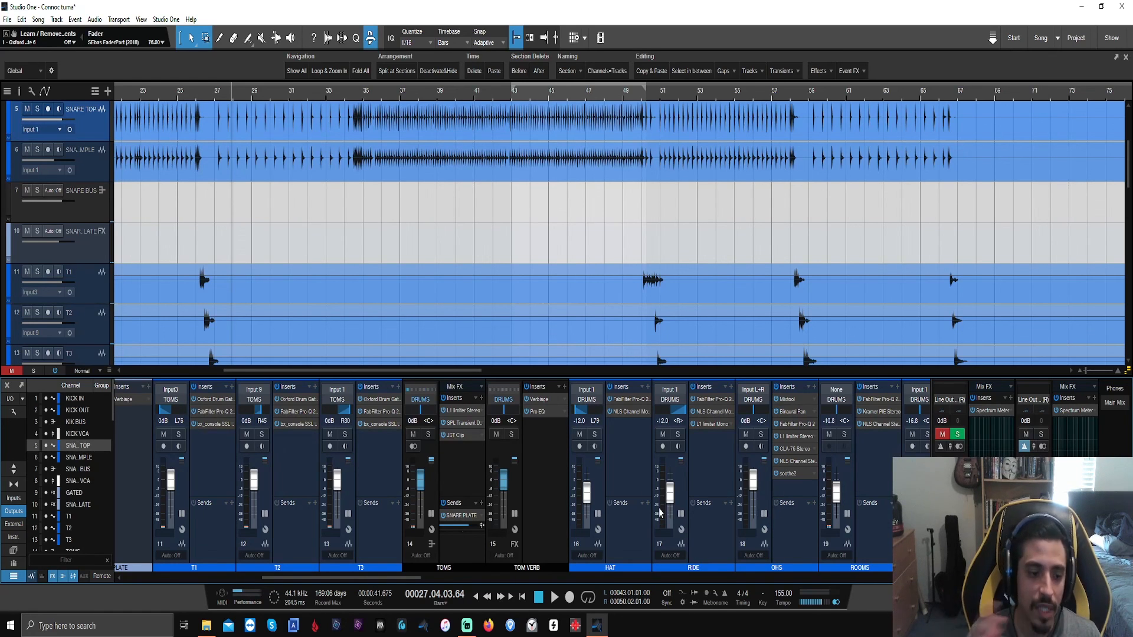
scroll(660, 513, "up", 1)
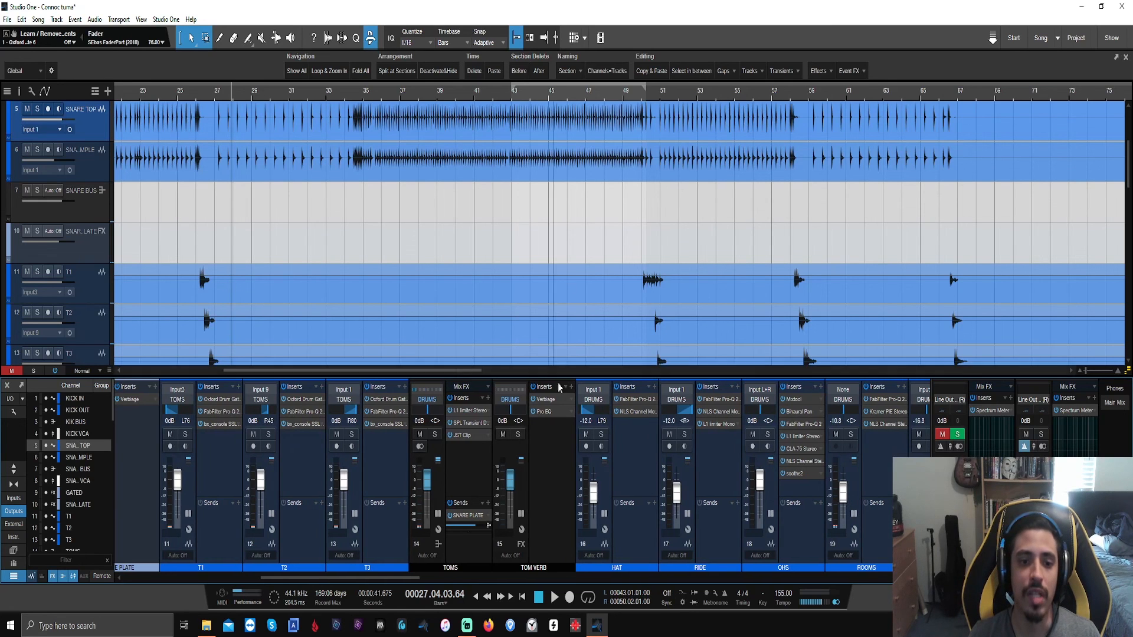
Step: Solo the DRUMS bus, audition the drums alone from just before bar 27 to about bar 42, and clear the solo
left_click_drag(411, 582, 509, 583)
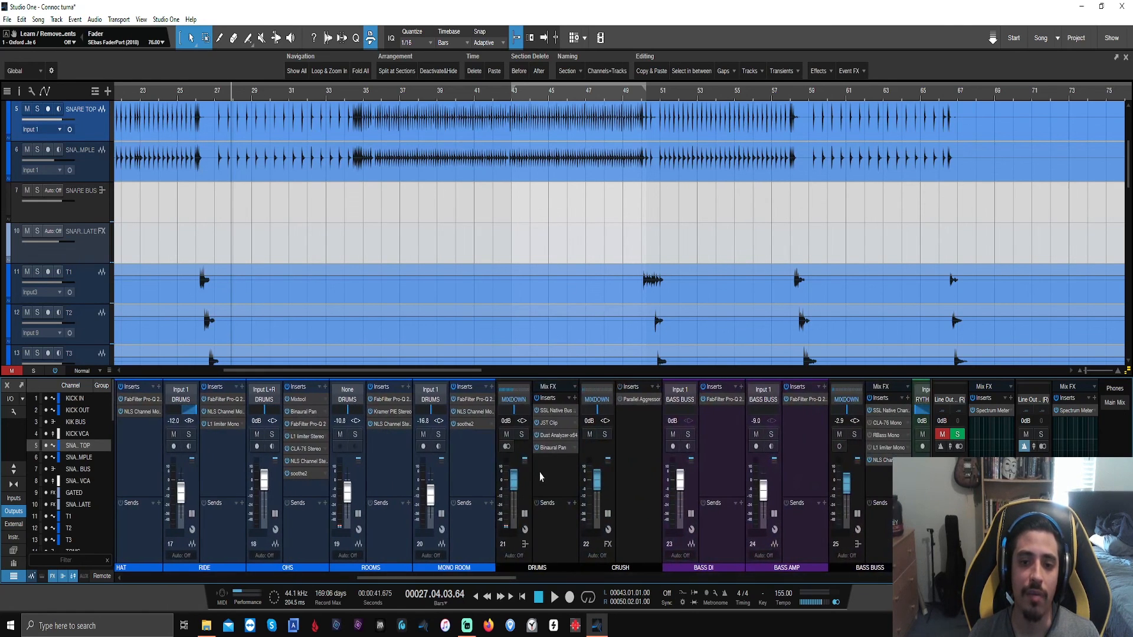
left_click(523, 436)
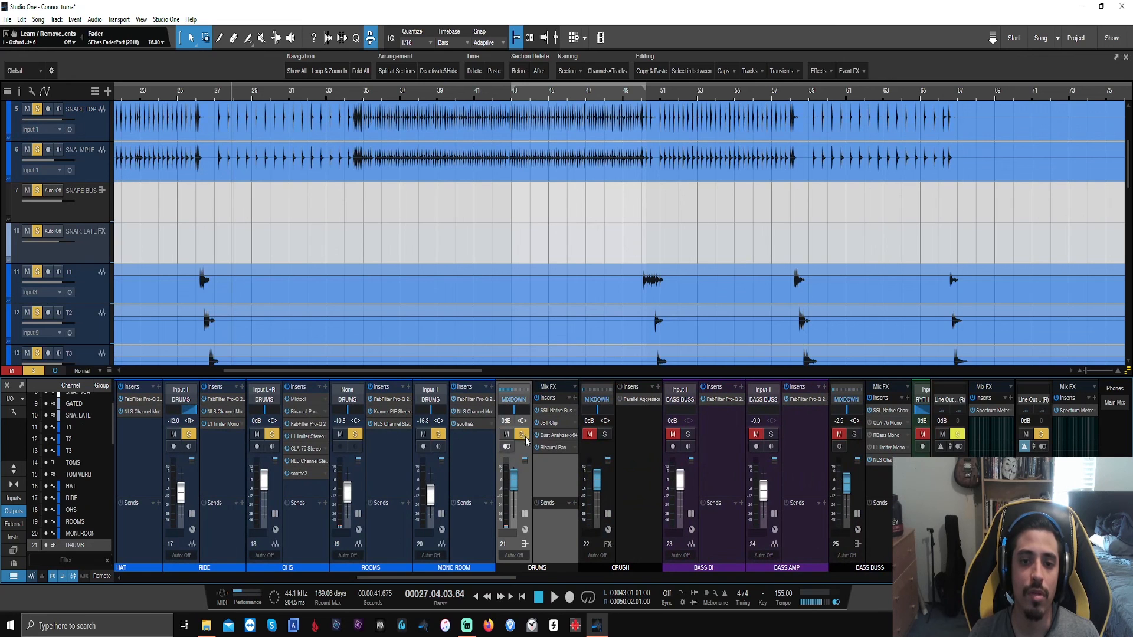
left_click_drag(492, 580, 201, 580)
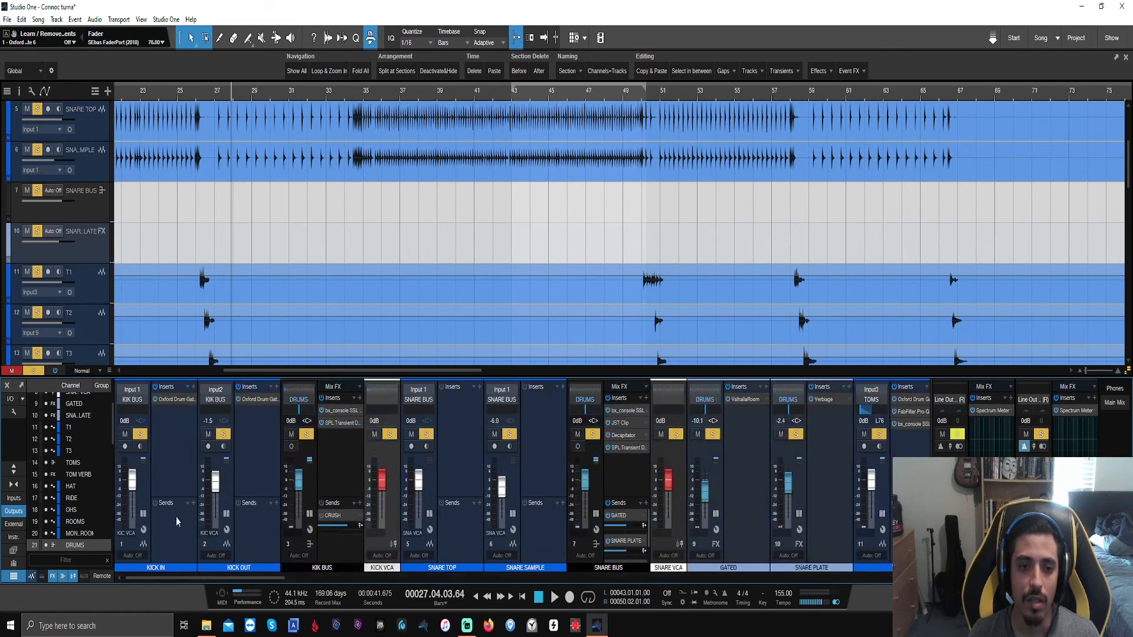
left_click(176, 475, "shift")
scroll(246, 129, "up", 1)
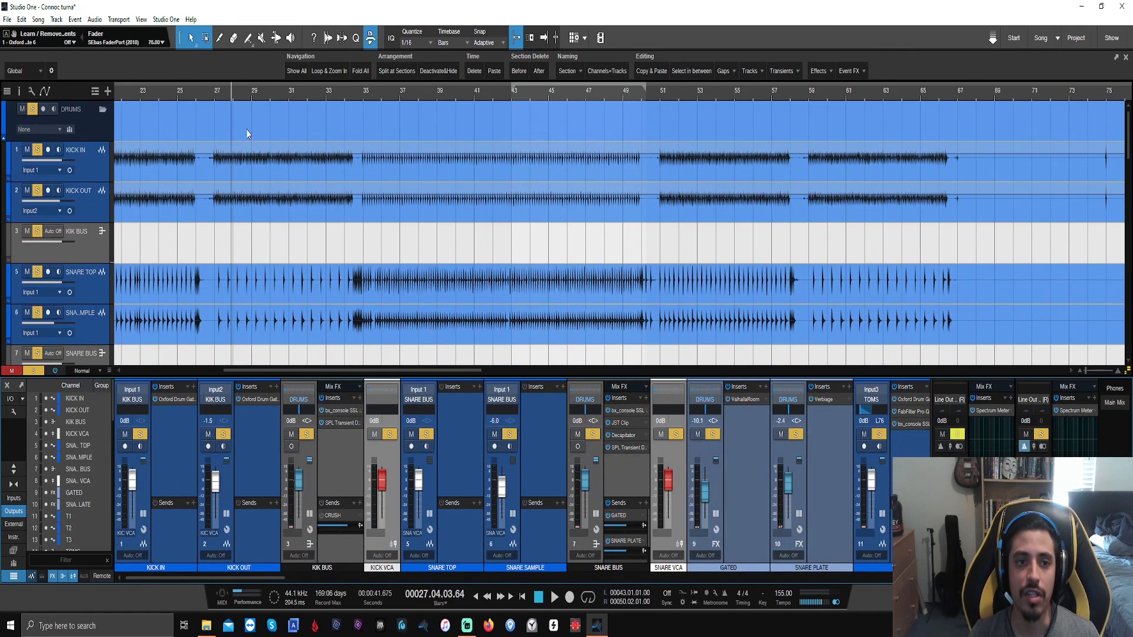
left_click(211, 94)
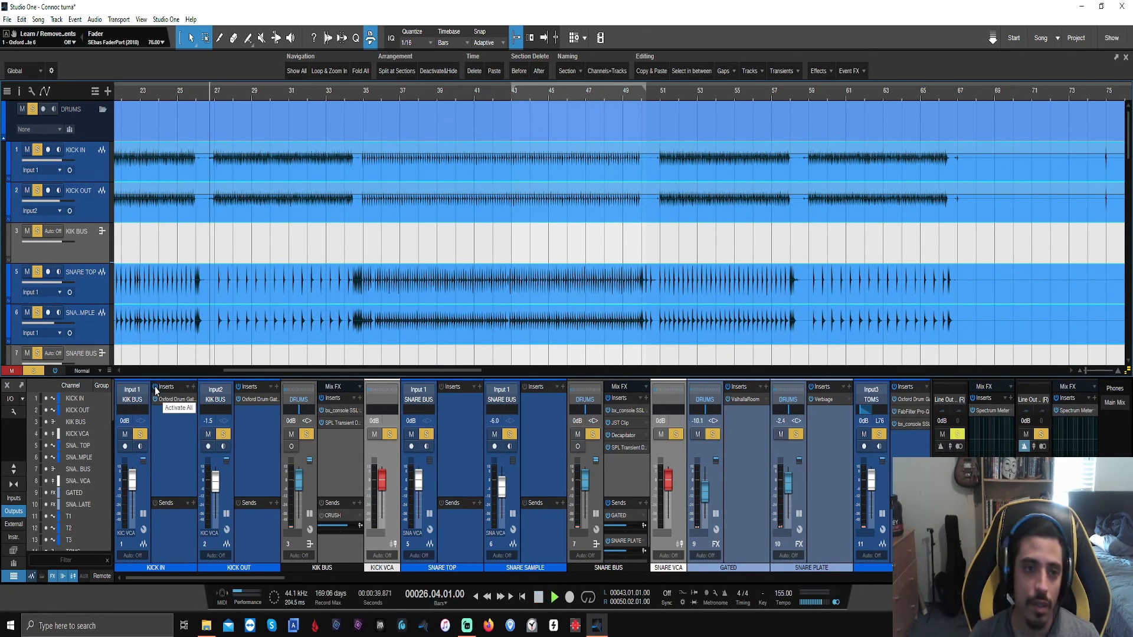
key("space")
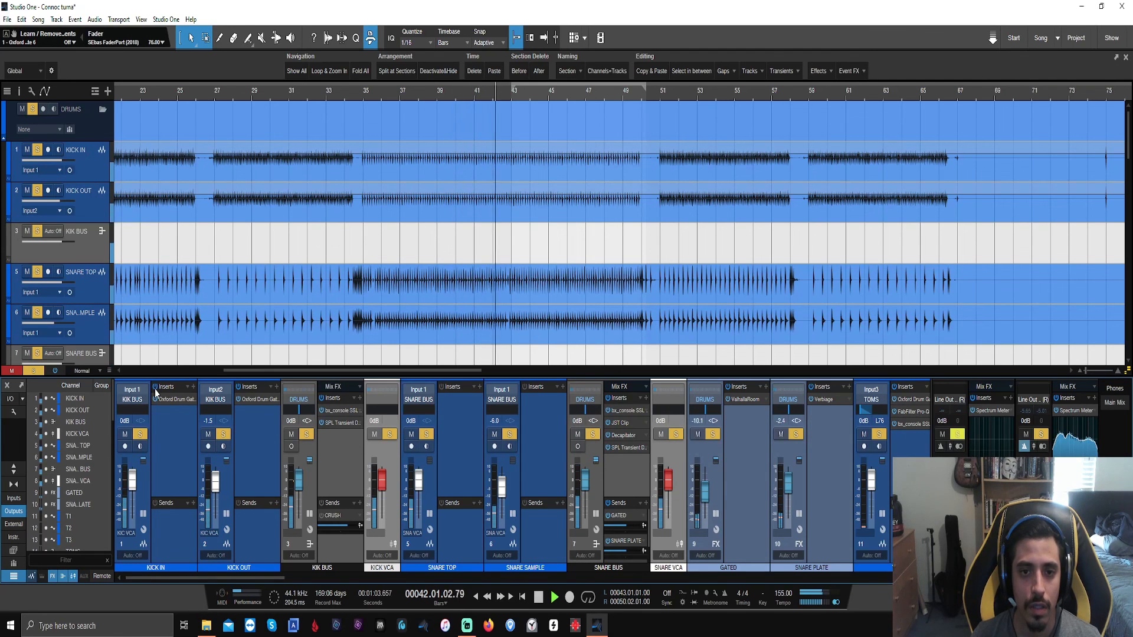
key("space")
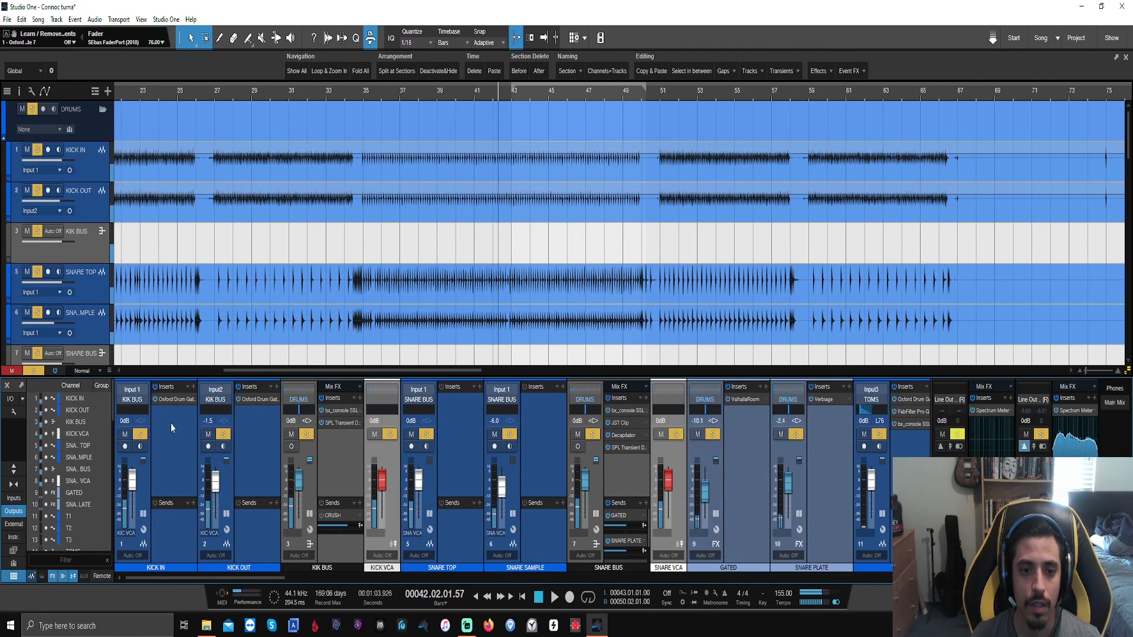
left_click(34, 371)
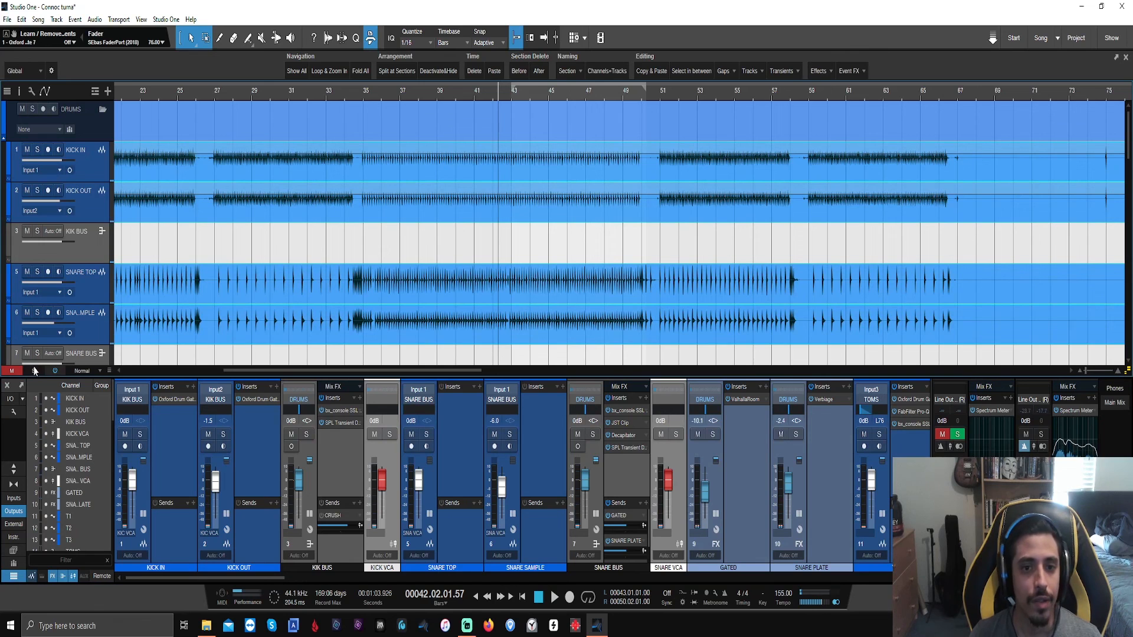
left_click(89, 328)
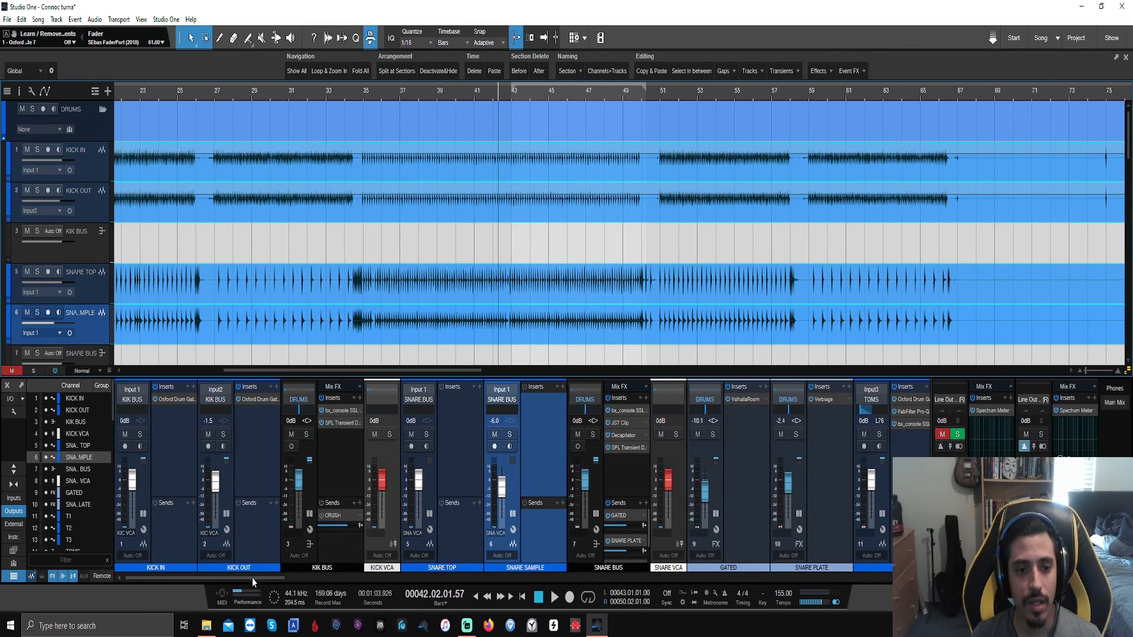
left_click_drag(253, 578, 313, 601)
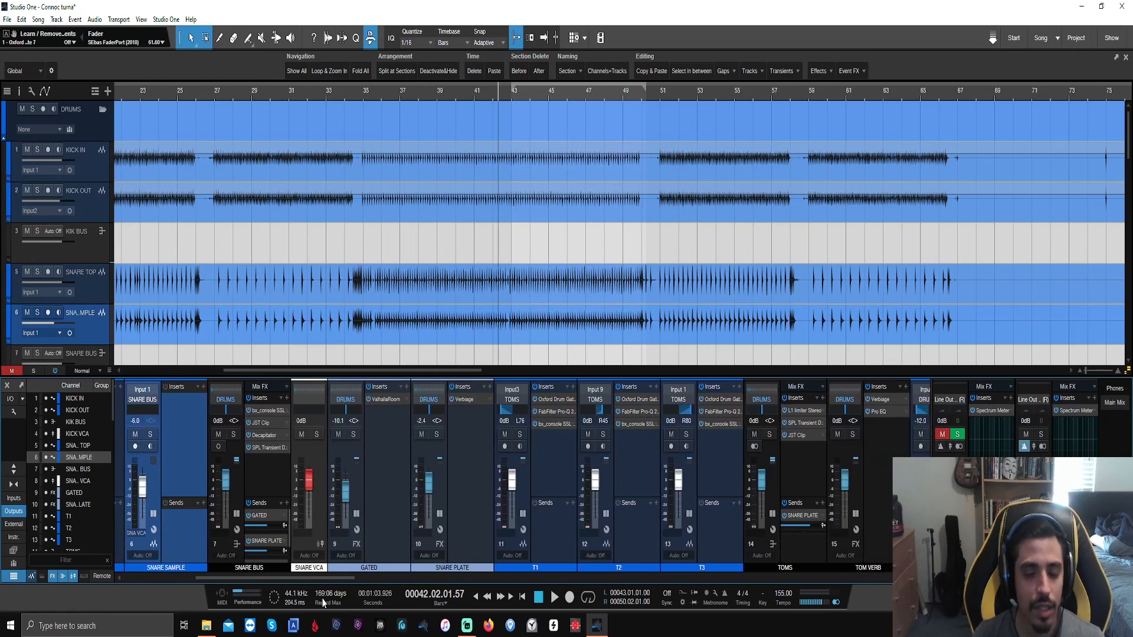
left_click_drag(323, 599, 324, 609)
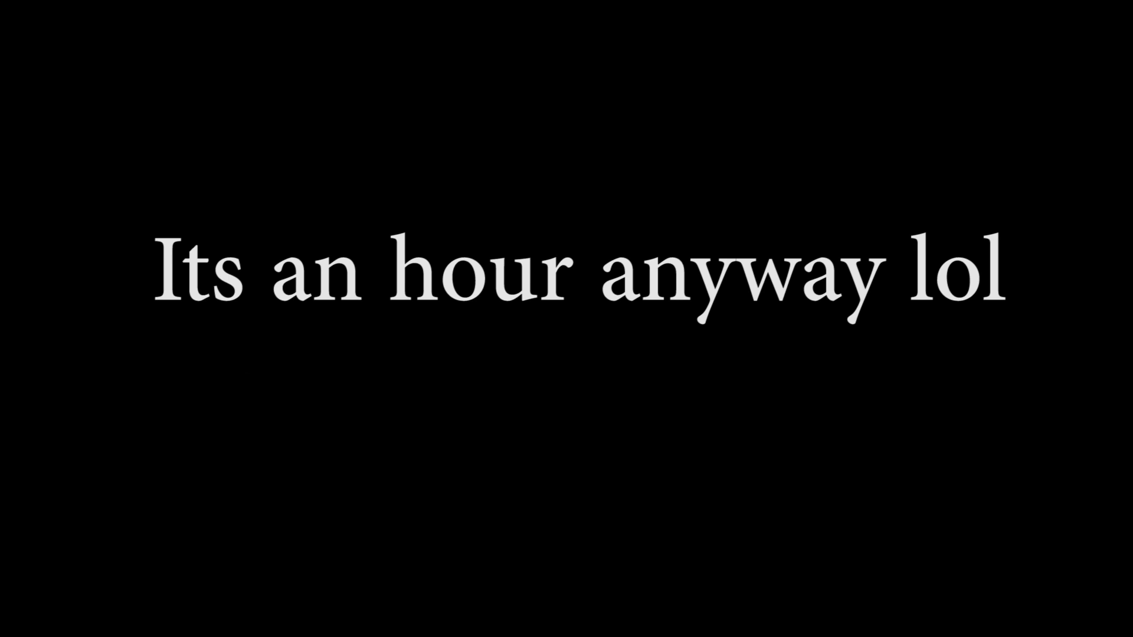